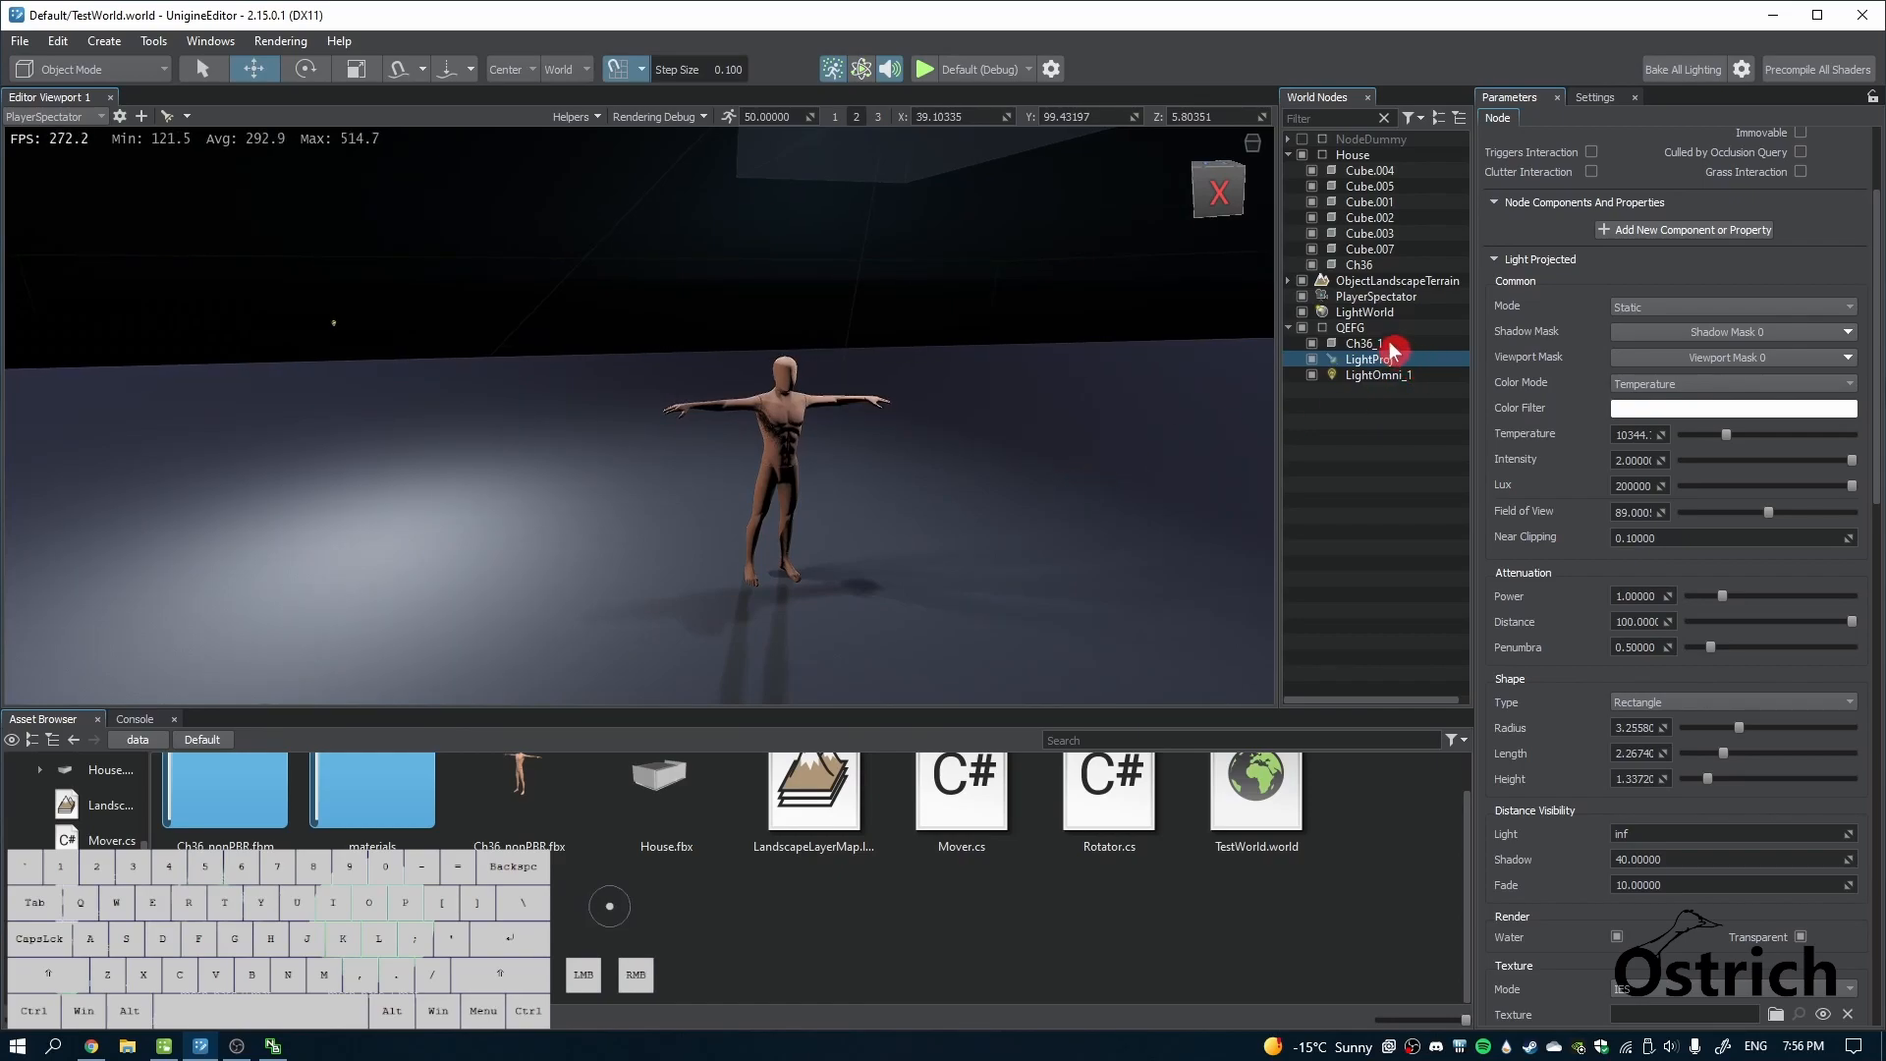
Disable the QEFG node group and set the LightWorld's scattering mode to Sun
{"action": "left_click", "coordinate": [1304, 328]}
{"action": "right_click_drag", "start_coordinate": [690, 492], "coordinate": [644, 532]}
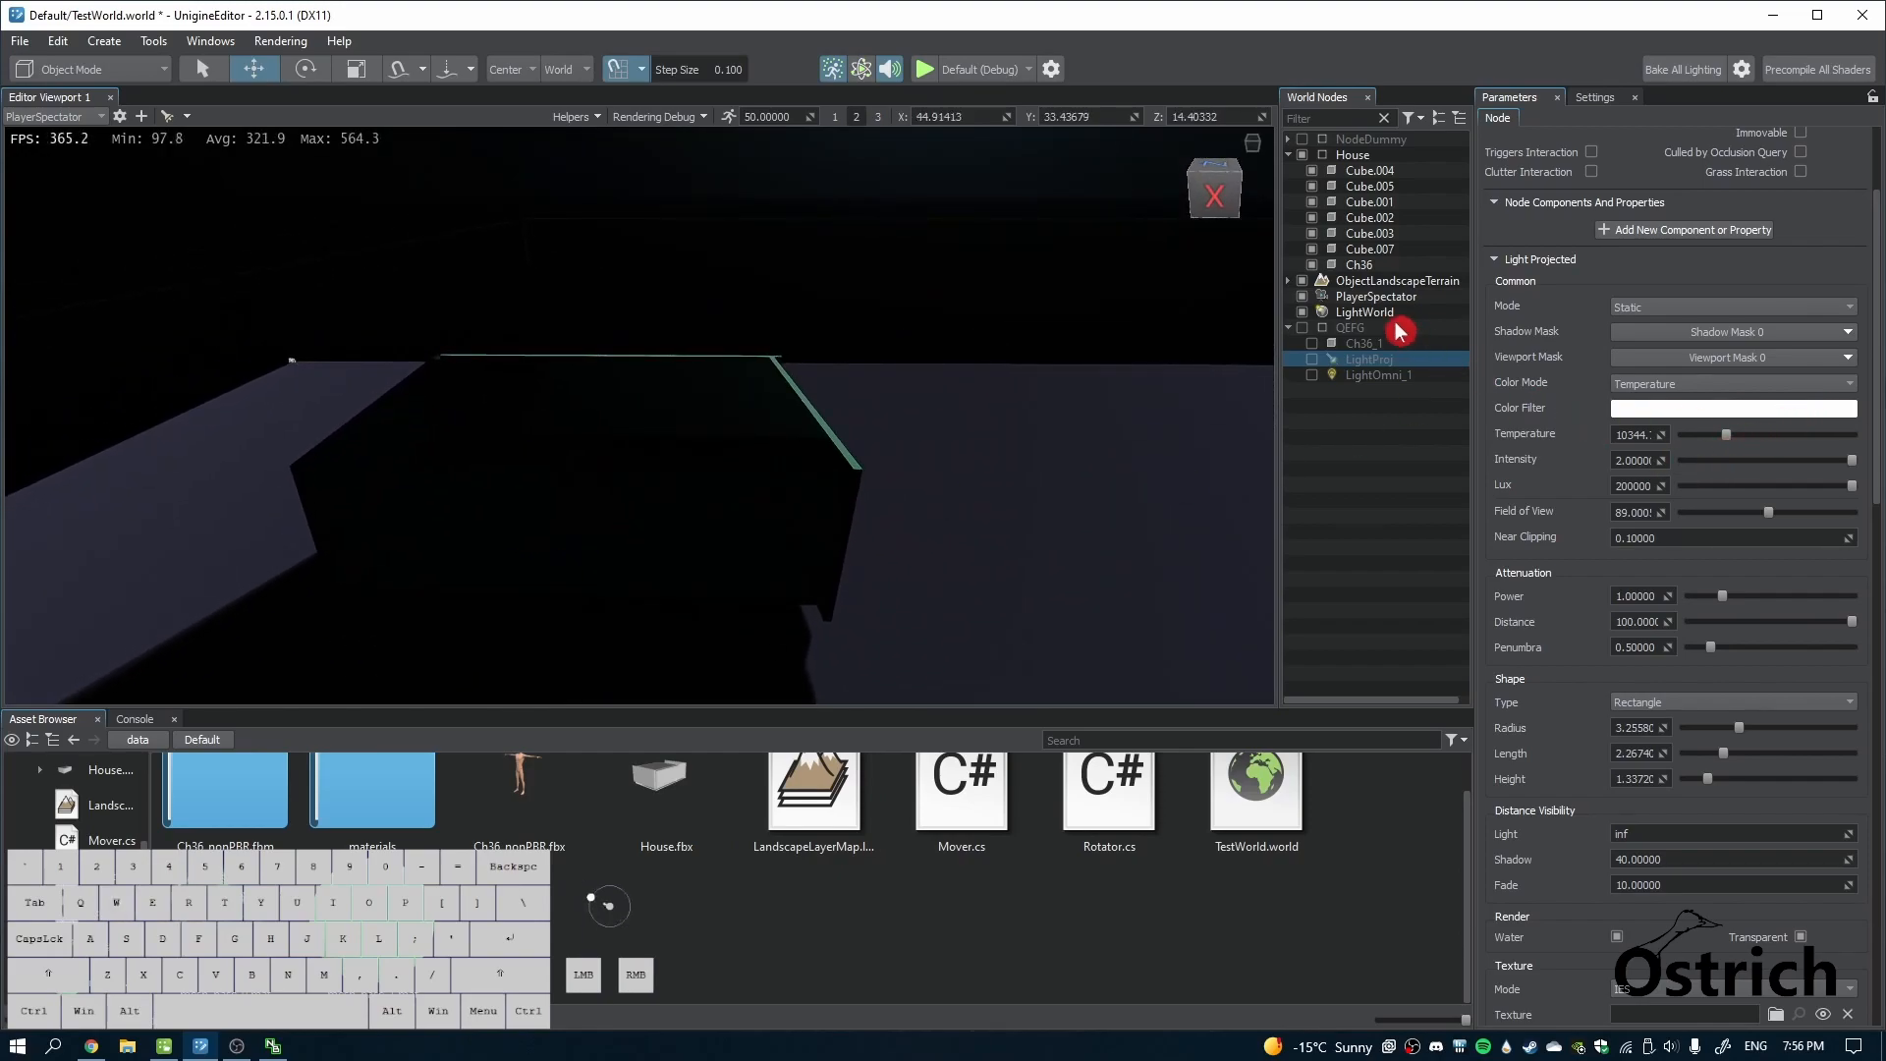
{"action": "left_click", "coordinate": [1380, 312]}
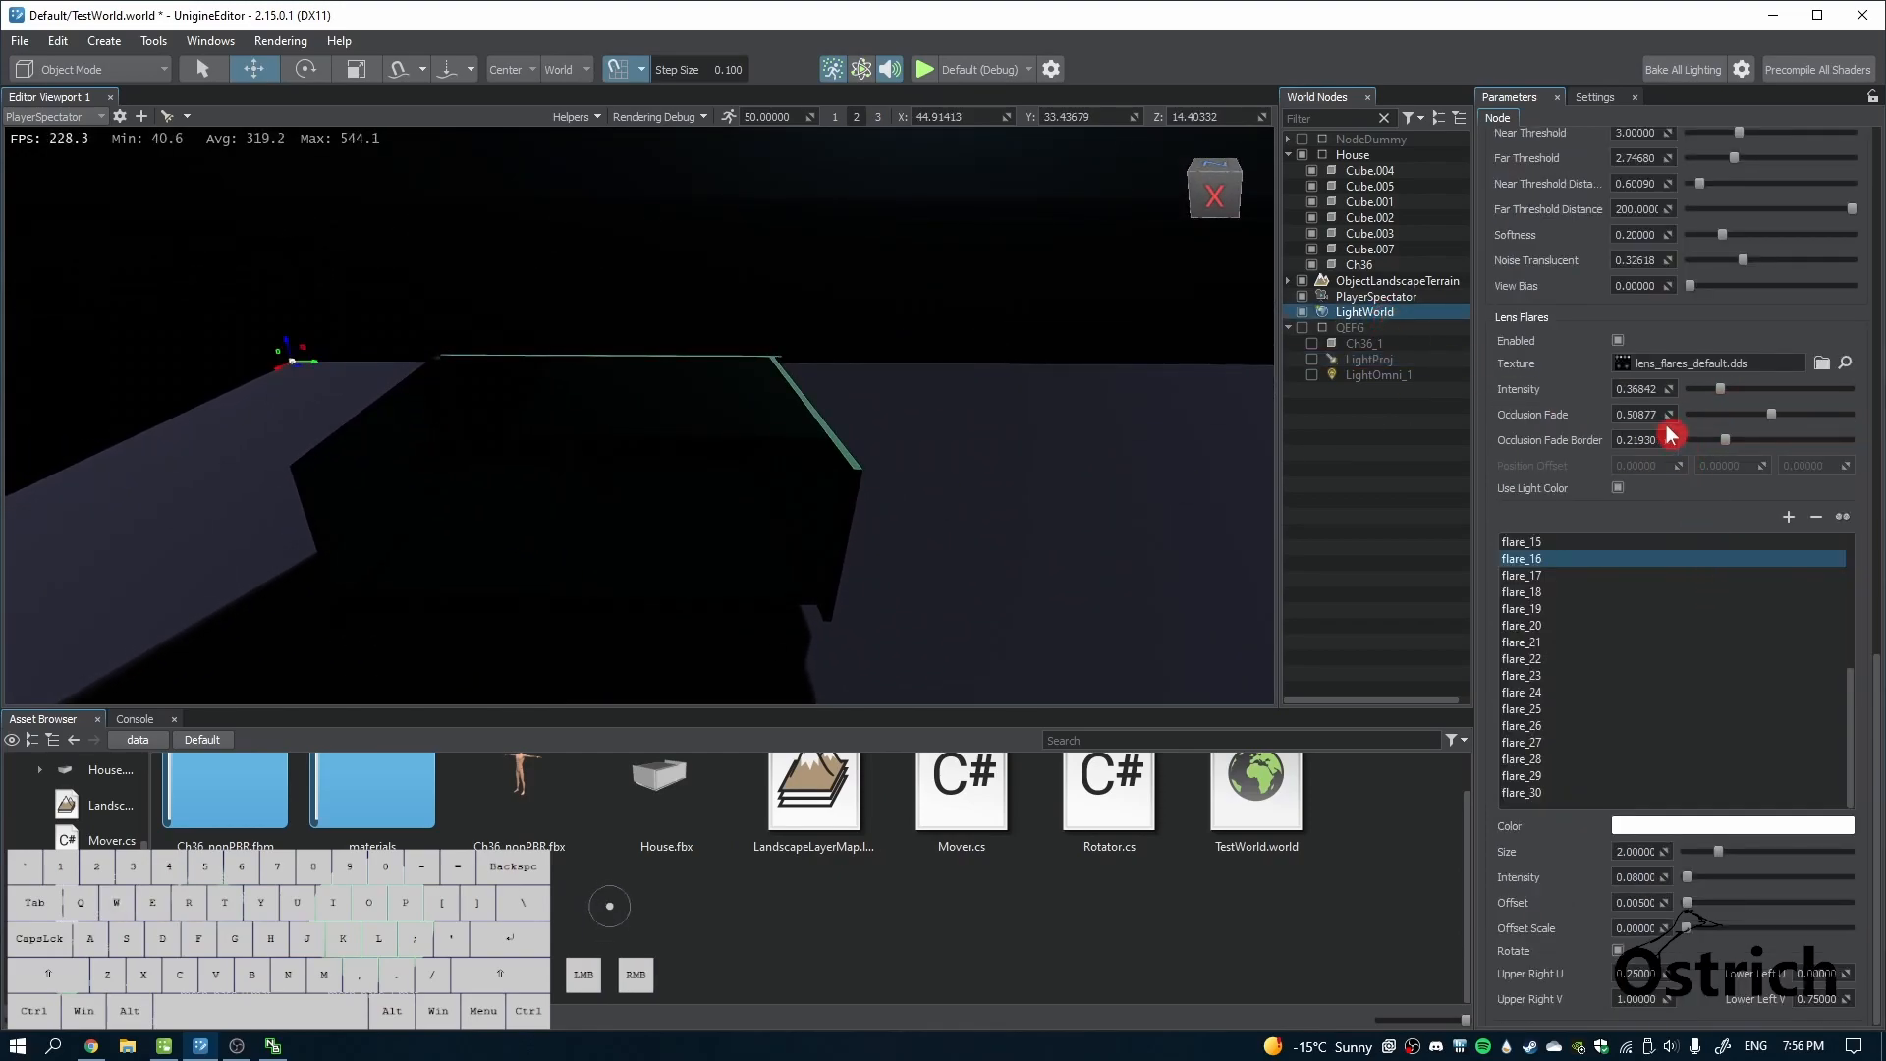
{"action": "scroll", "coordinate": [1689, 677], "scroll_direction": "up", "scroll_amount": 15}
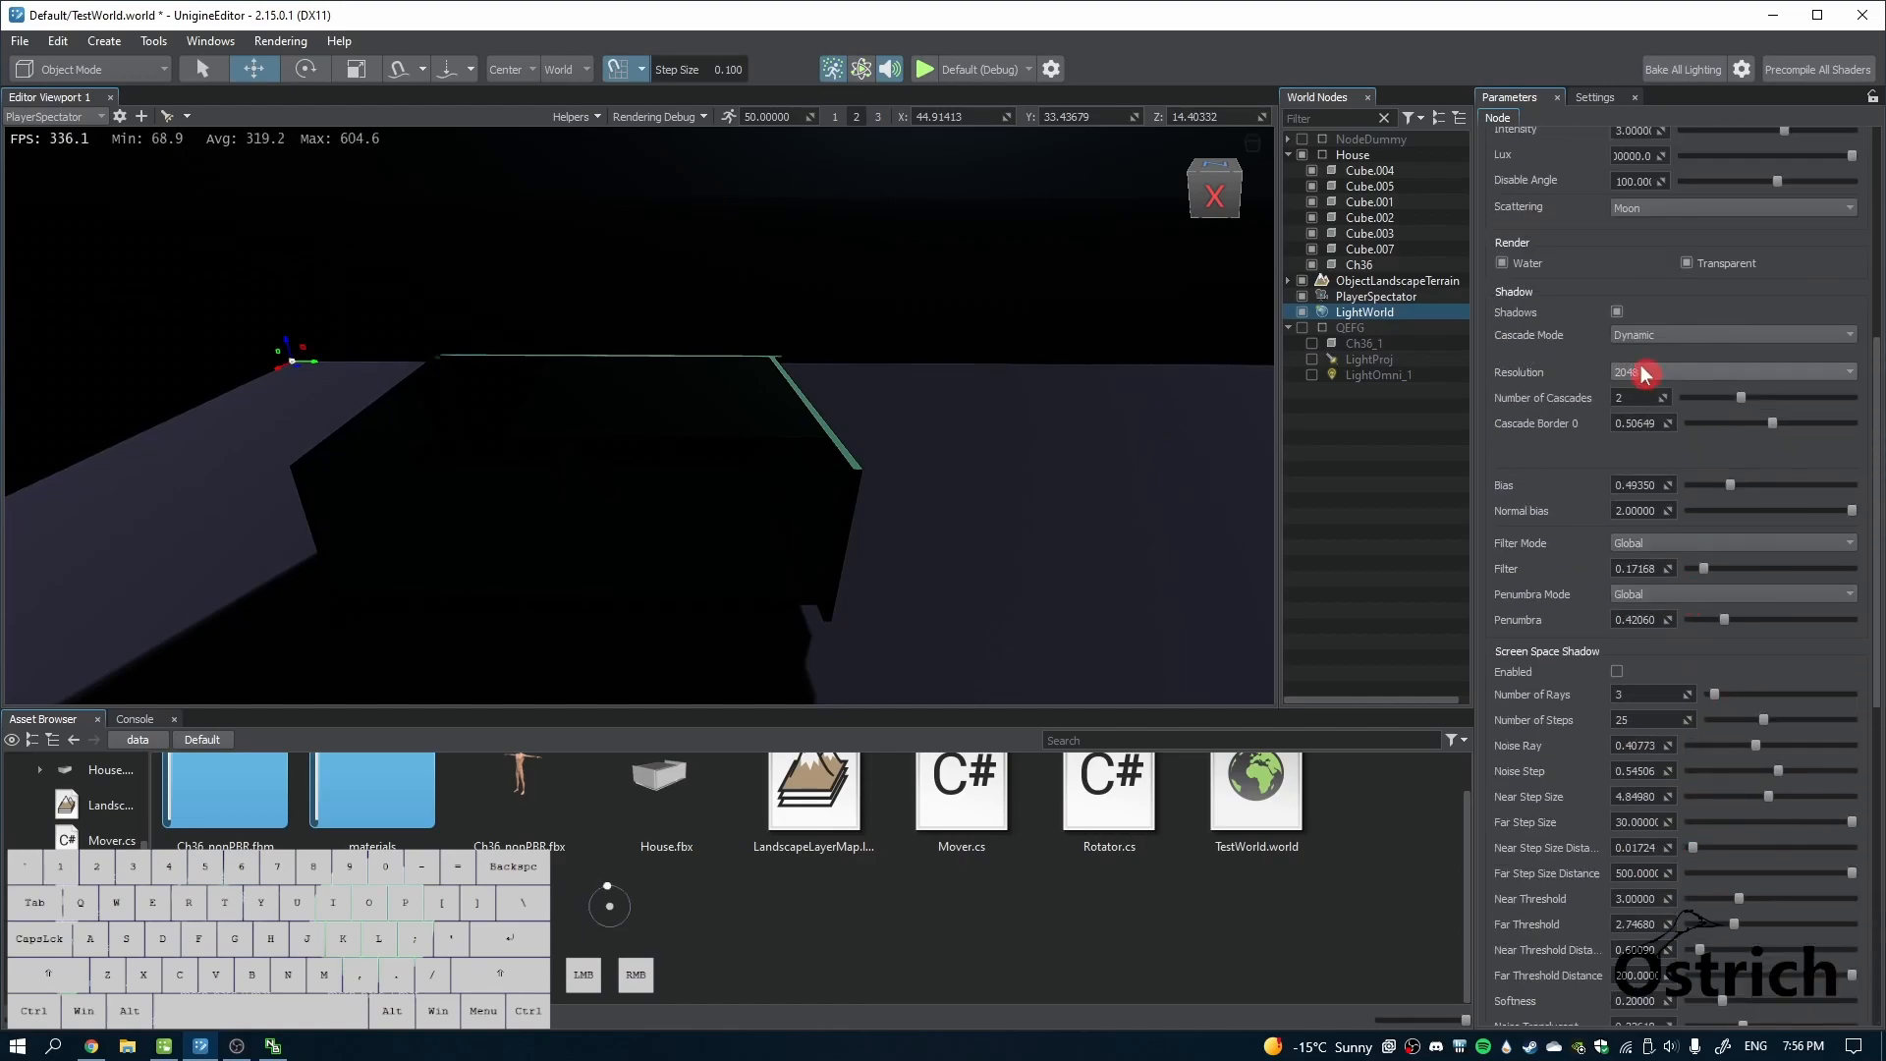
{"action": "left_click", "coordinate": [1670, 443]}
{"action": "left_click", "coordinate": [1635, 473]}
{"action": "right_click_drag", "start_coordinate": [851, 616], "coordinate": [861, 554]}
{"action": "key", "text": "q"}
{"action": "key", "text": "w"}
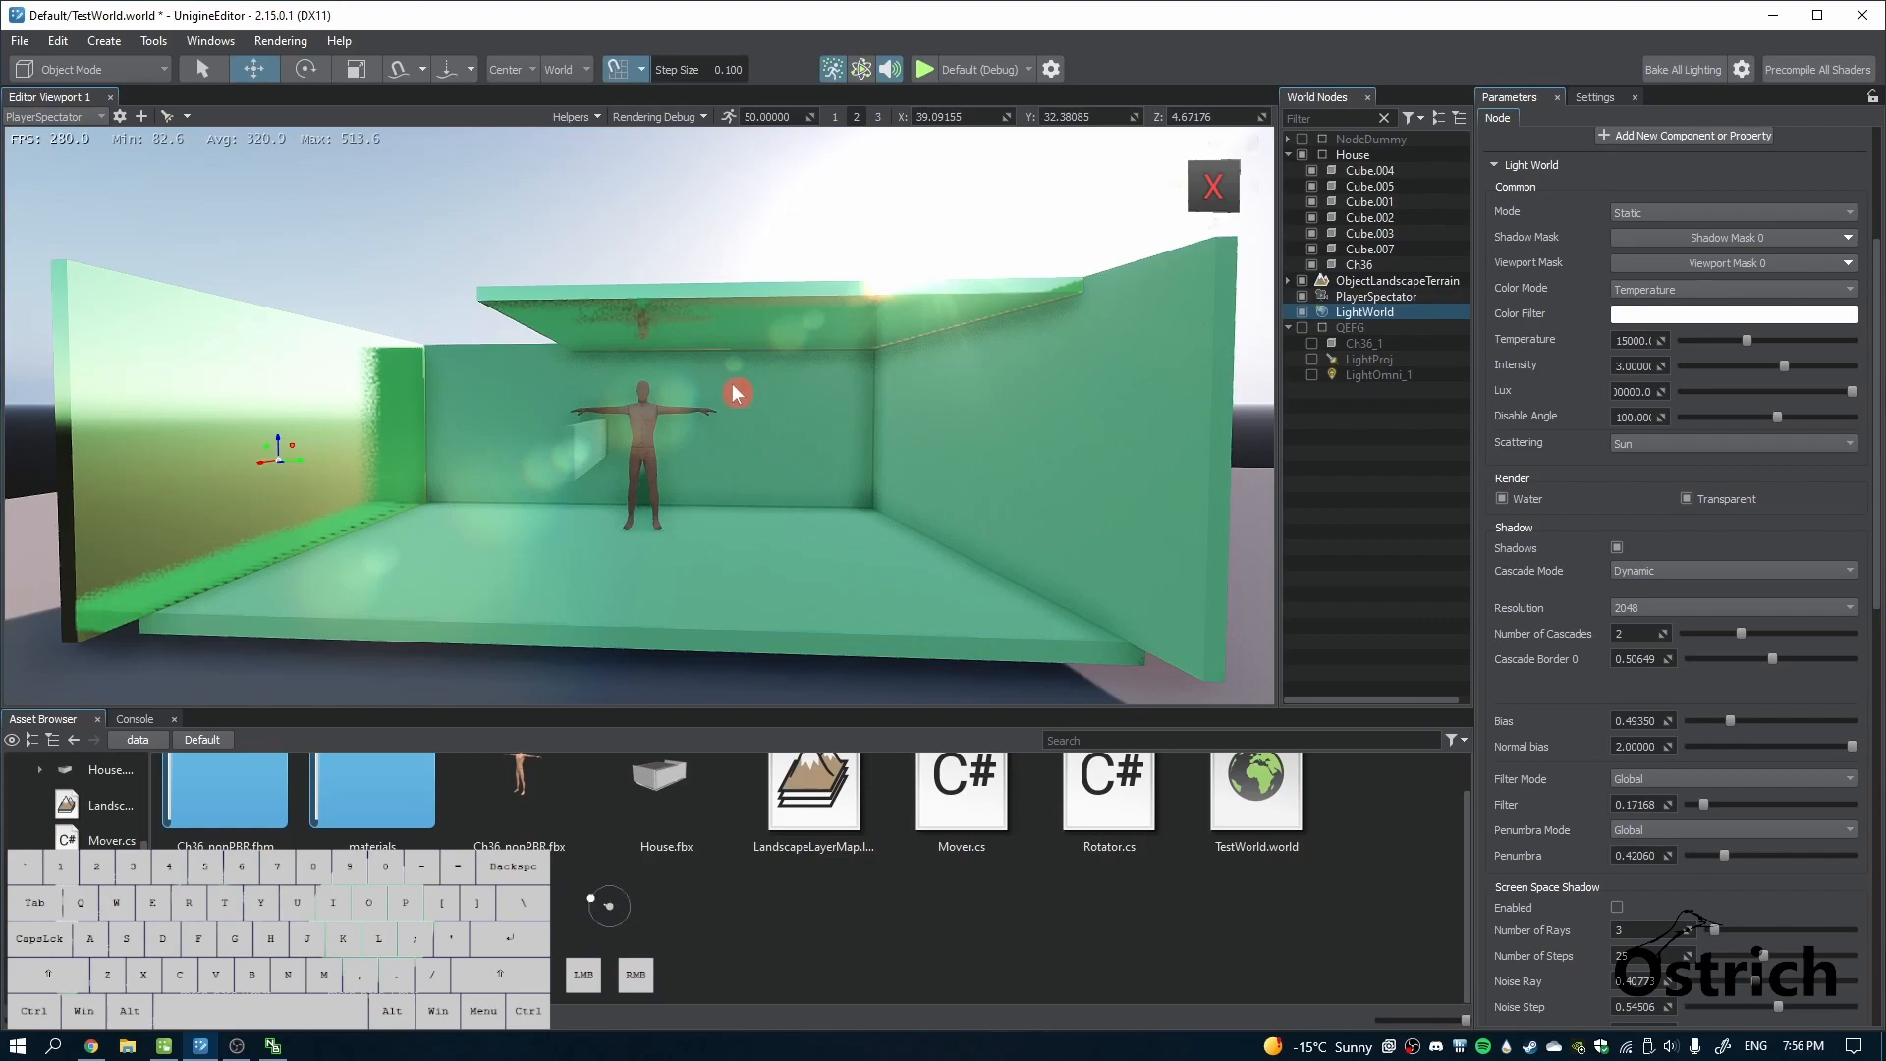
Collapse the QEFG group in the node hierarchy and look over the sunlit house
{"action": "left_click", "coordinate": [1290, 330]}
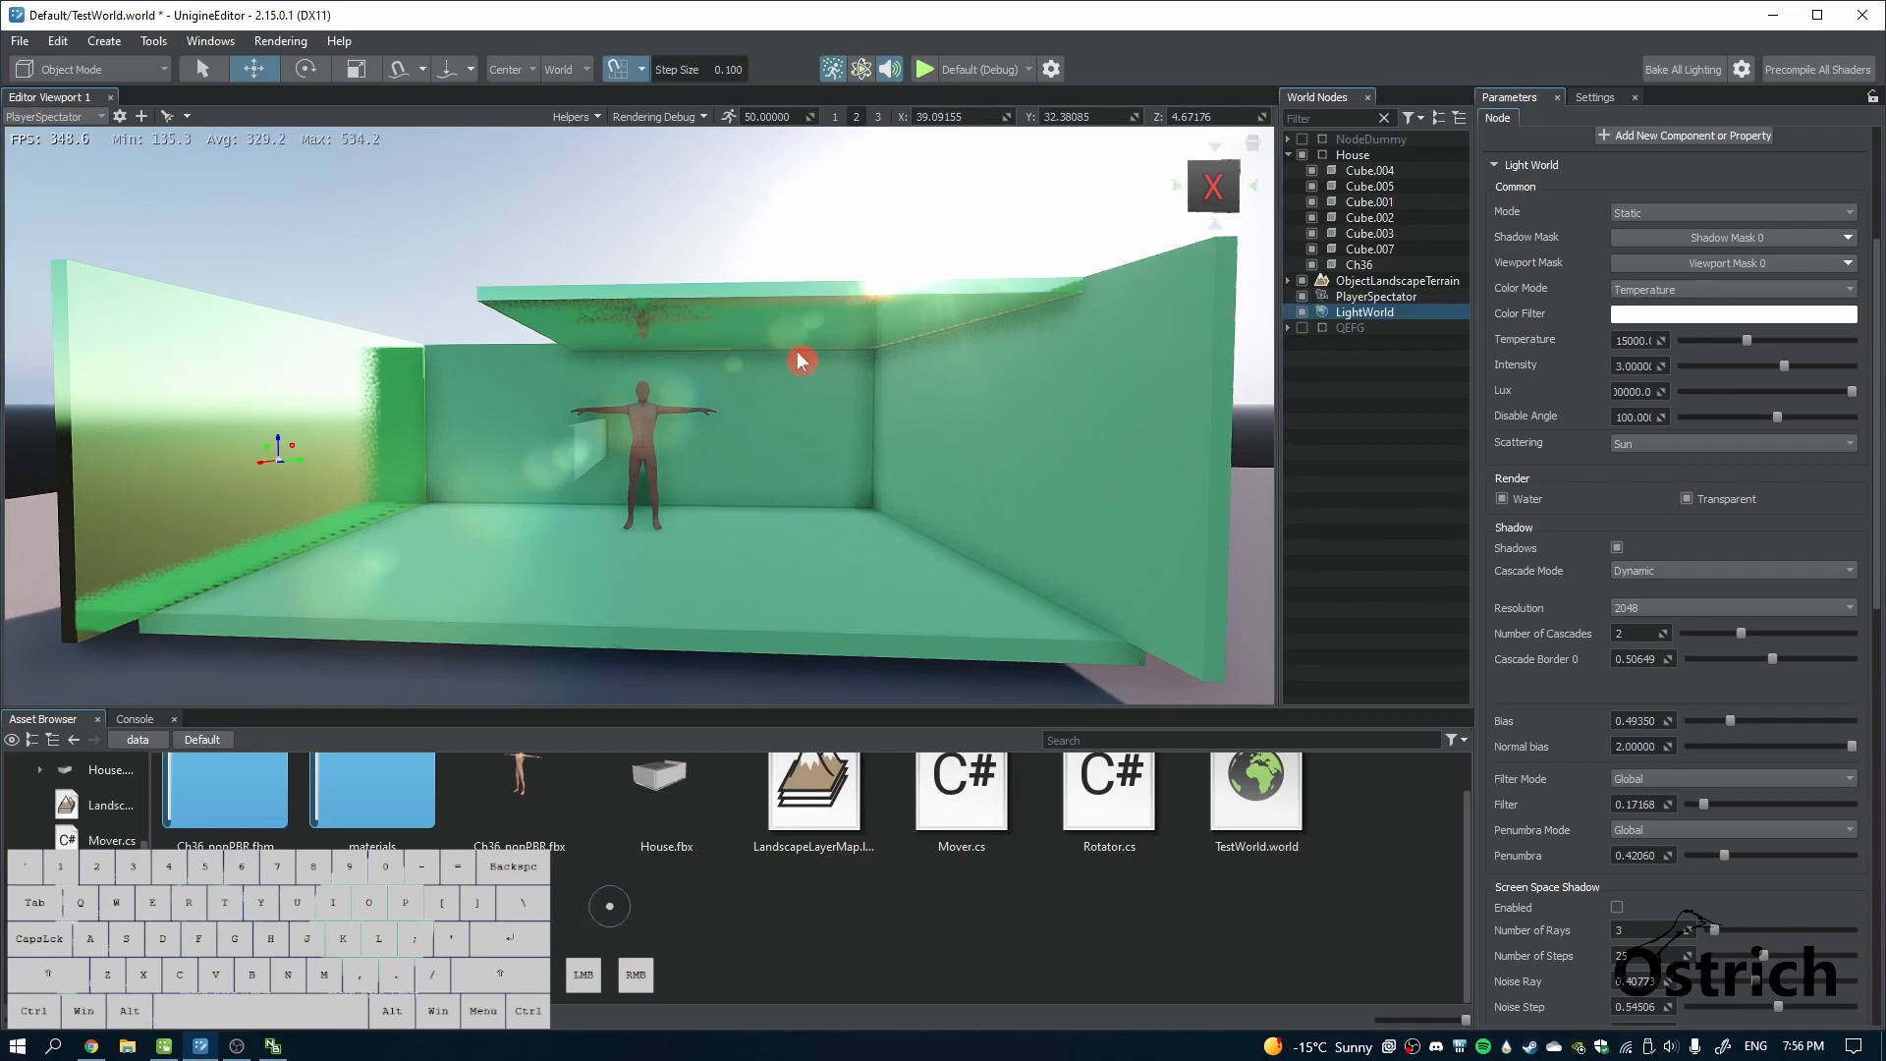
{"action": "mouse_move", "coordinate": [925, 269]}
{"action": "right_mouse_down"}
{"action": "mouse_move", "coordinate": [1061, 245]}
{"action": "mouse_move", "coordinate": [994, 193]}
{"action": "mouse_move", "coordinate": [926, 274]}
{"action": "mouse_move", "coordinate": [943, 286]}
{"action": "mouse_move", "coordinate": [919, 258]}
{"action": "right_mouse_up"}
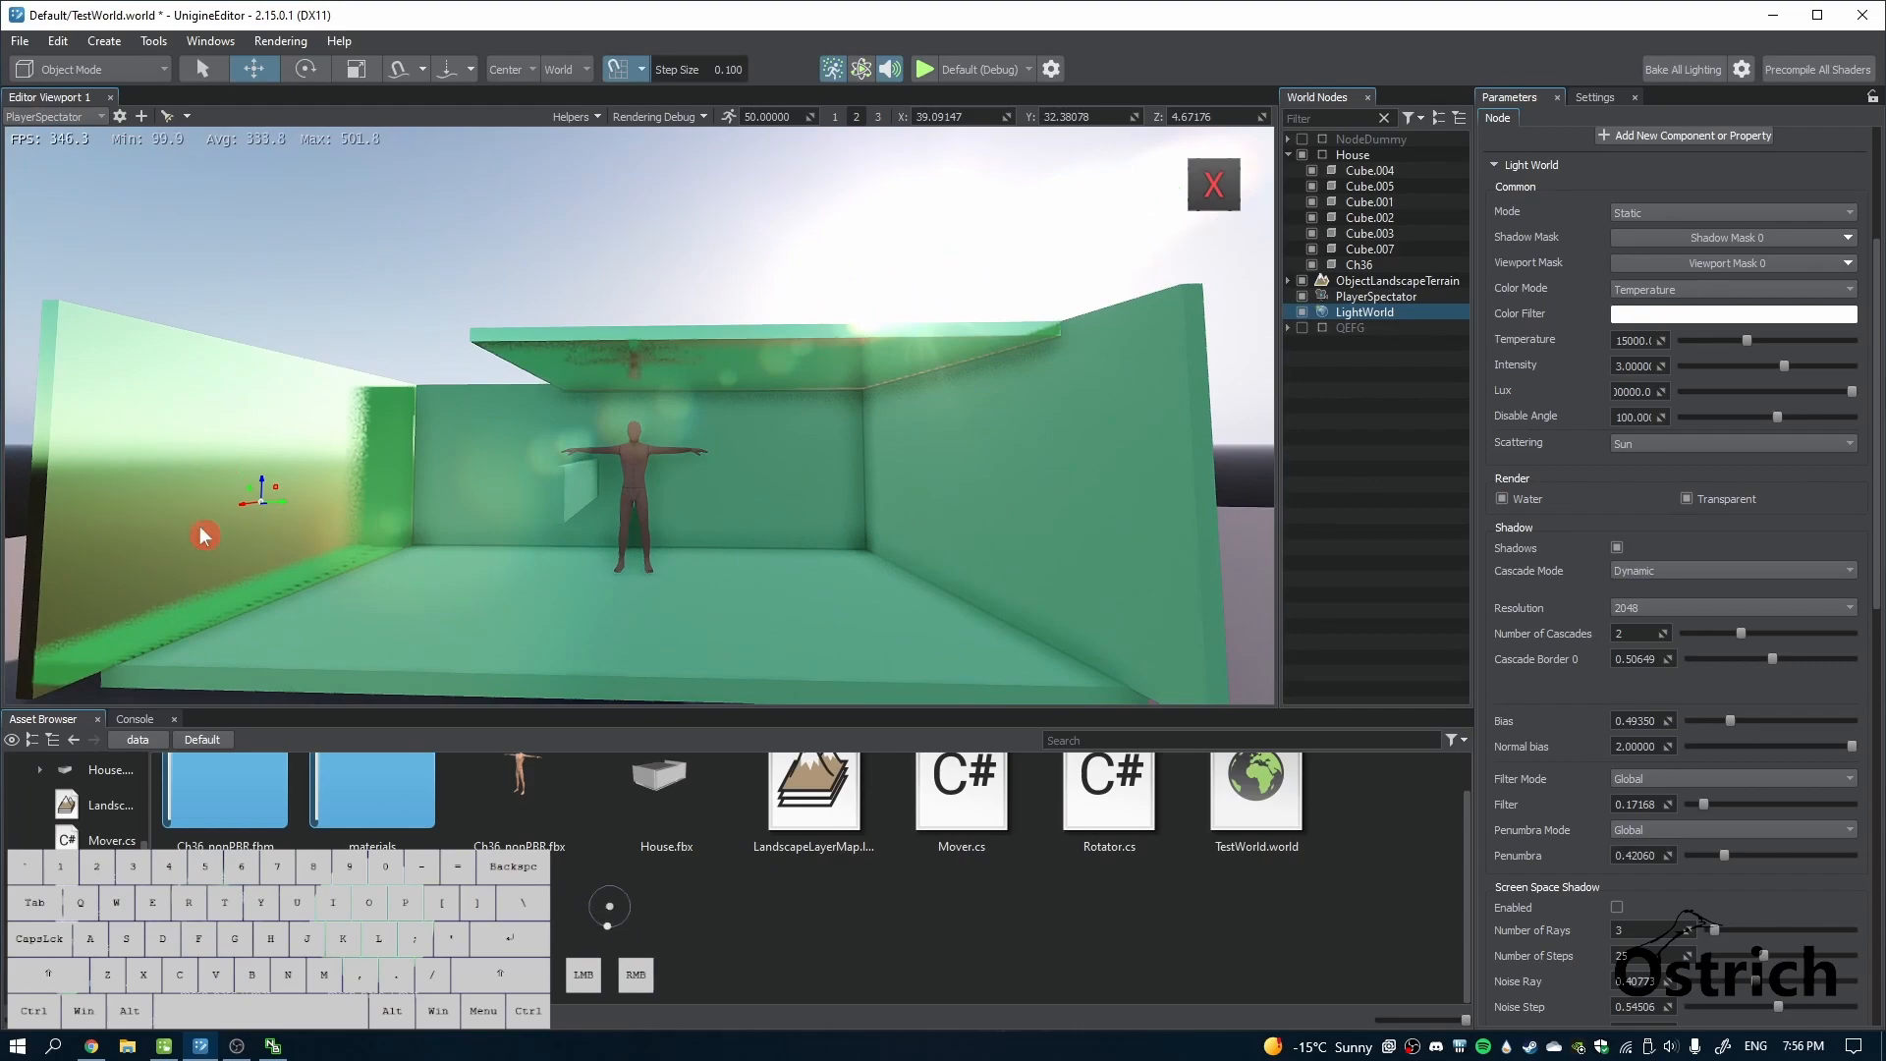
{"action": "right_click_drag", "start_coordinate": [929, 509], "coordinate": [603, 457]}
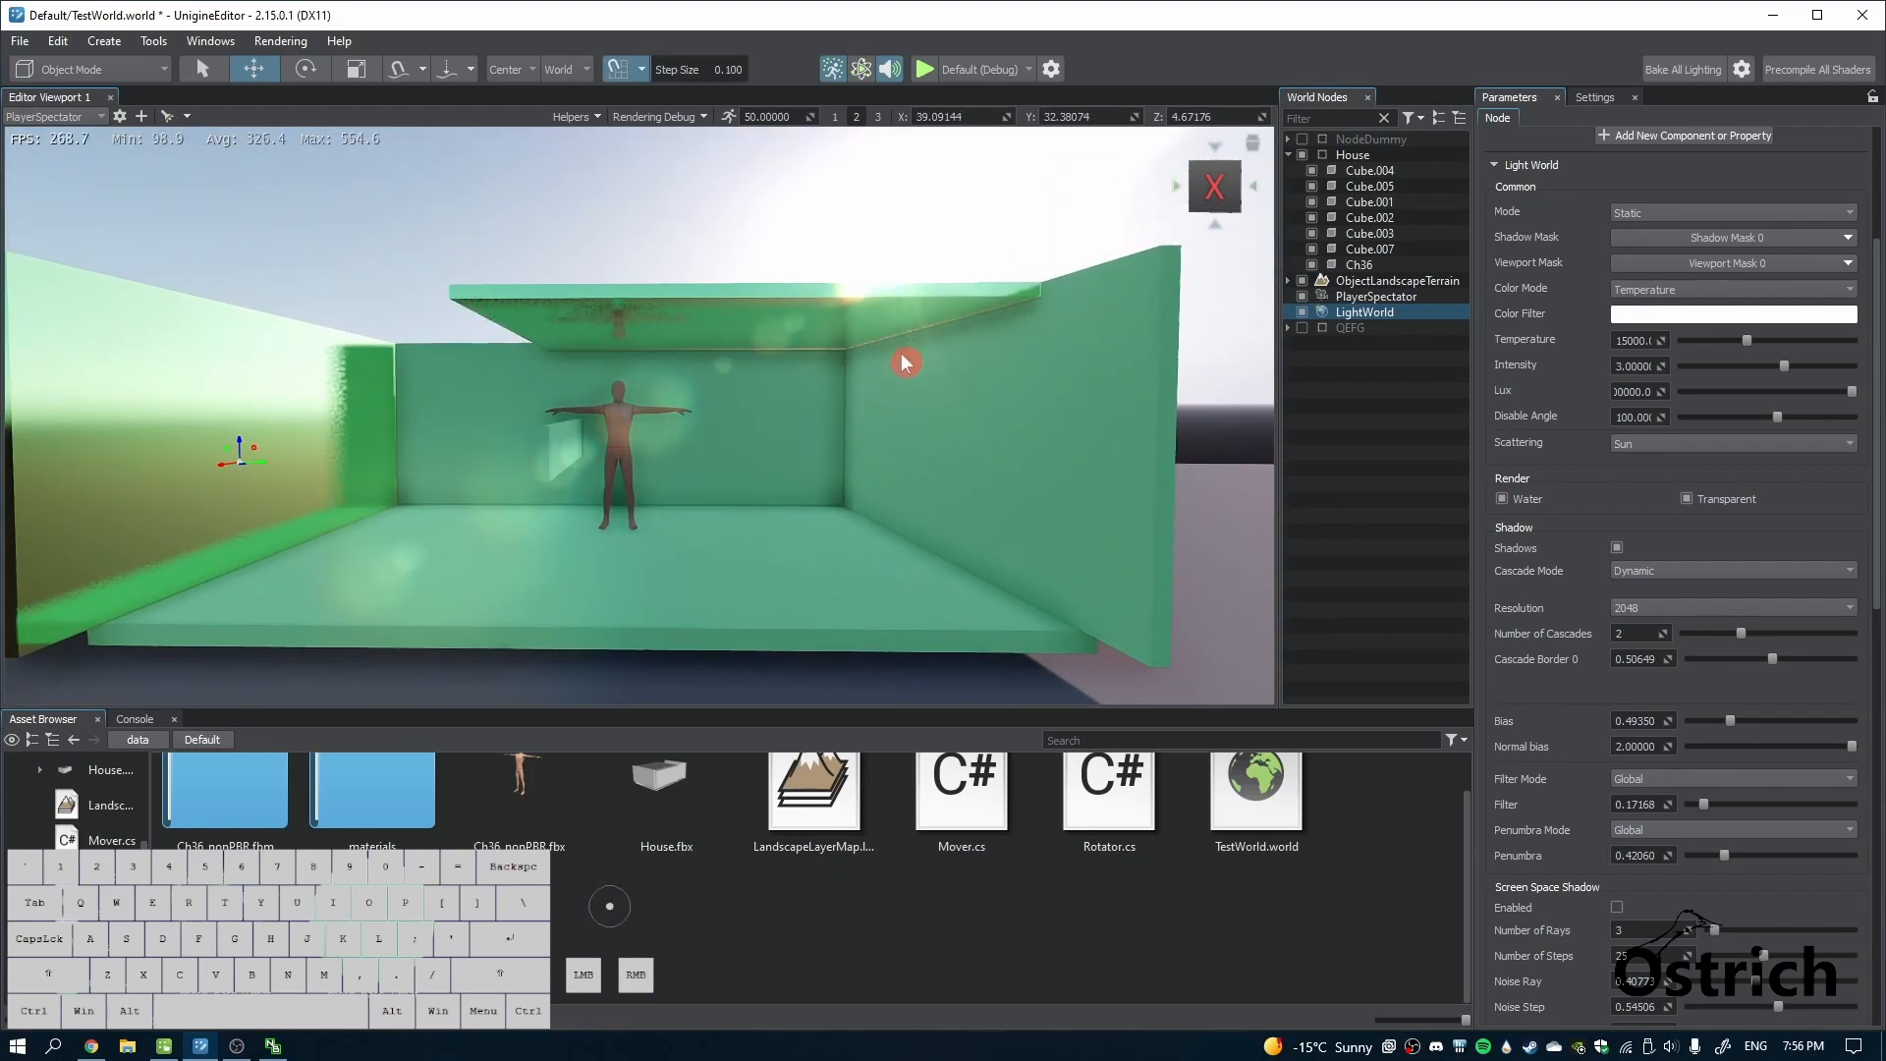
Move the Ch36 character out beyond the house's side wall and back into the middle of the room
{"action": "left_click", "coordinate": [612, 475]}
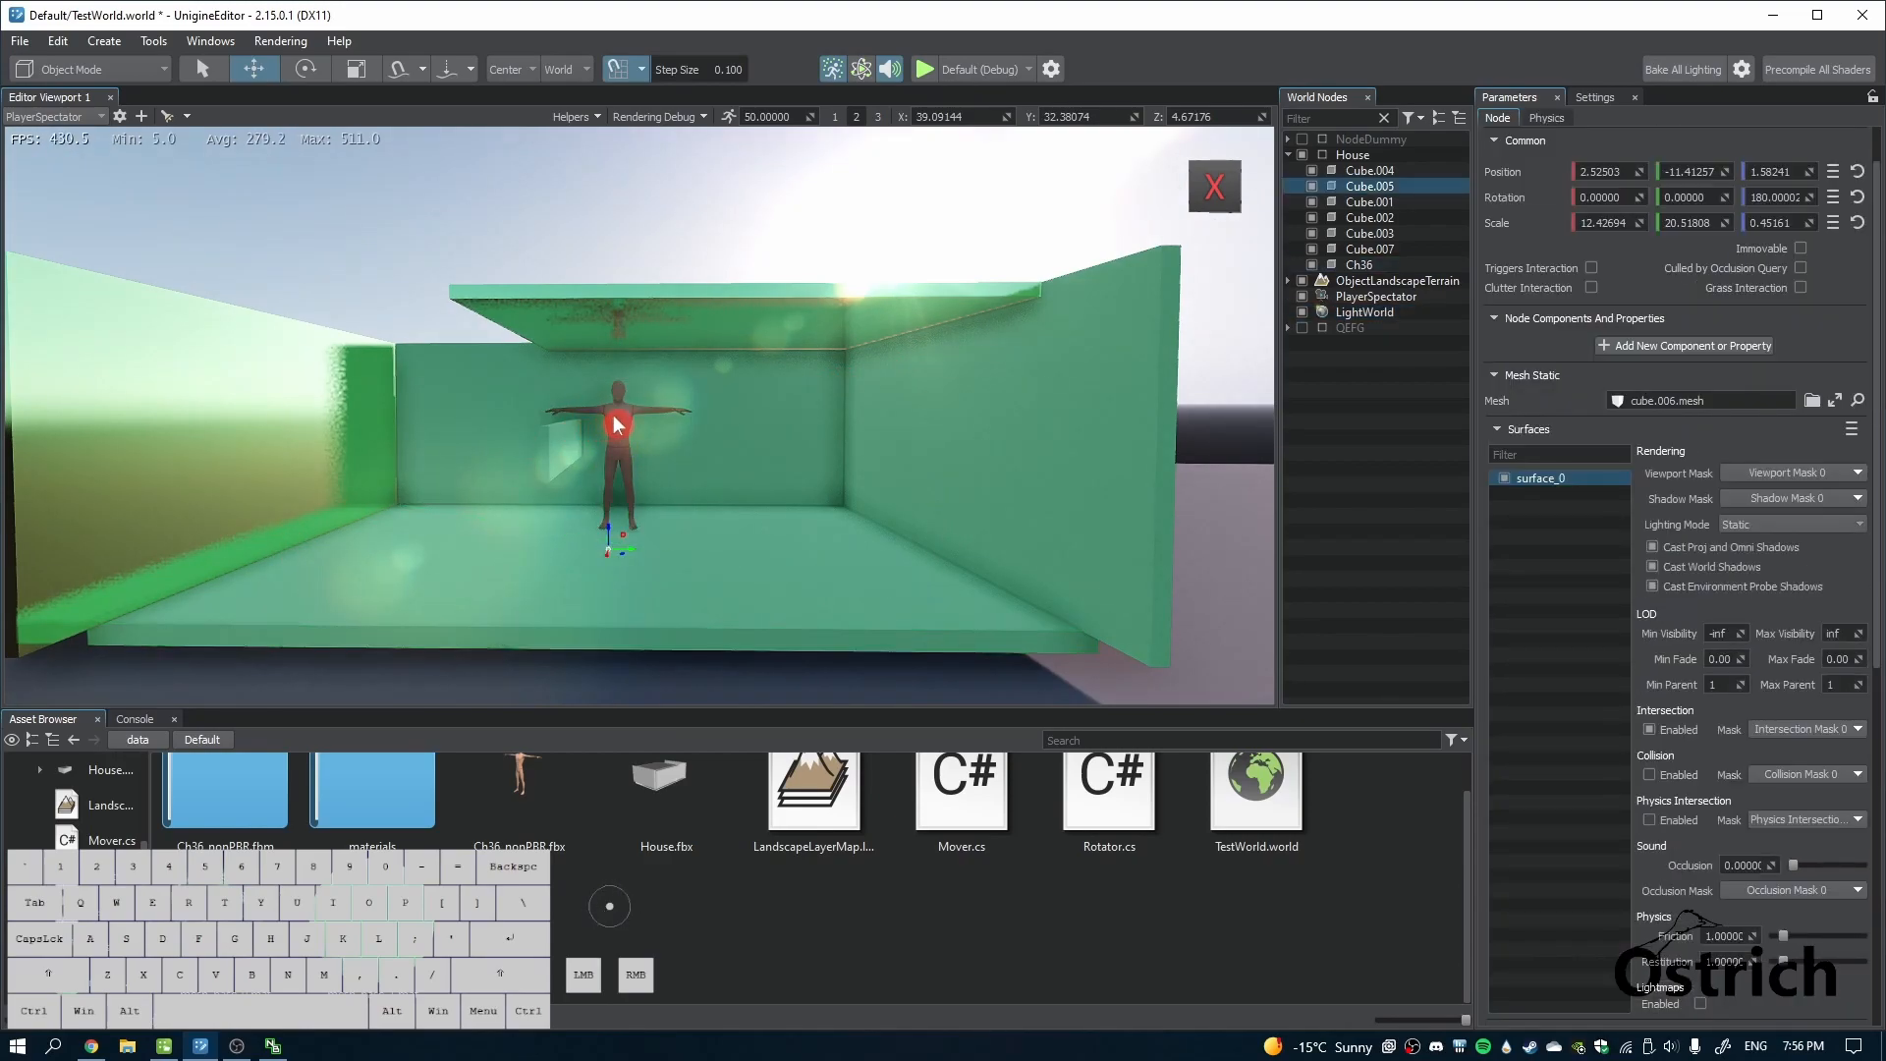
{"action": "left_click", "coordinate": [613, 414]}
{"action": "scroll", "coordinate": [1763, 571], "scroll_direction": "down", "scroll_amount": 1}
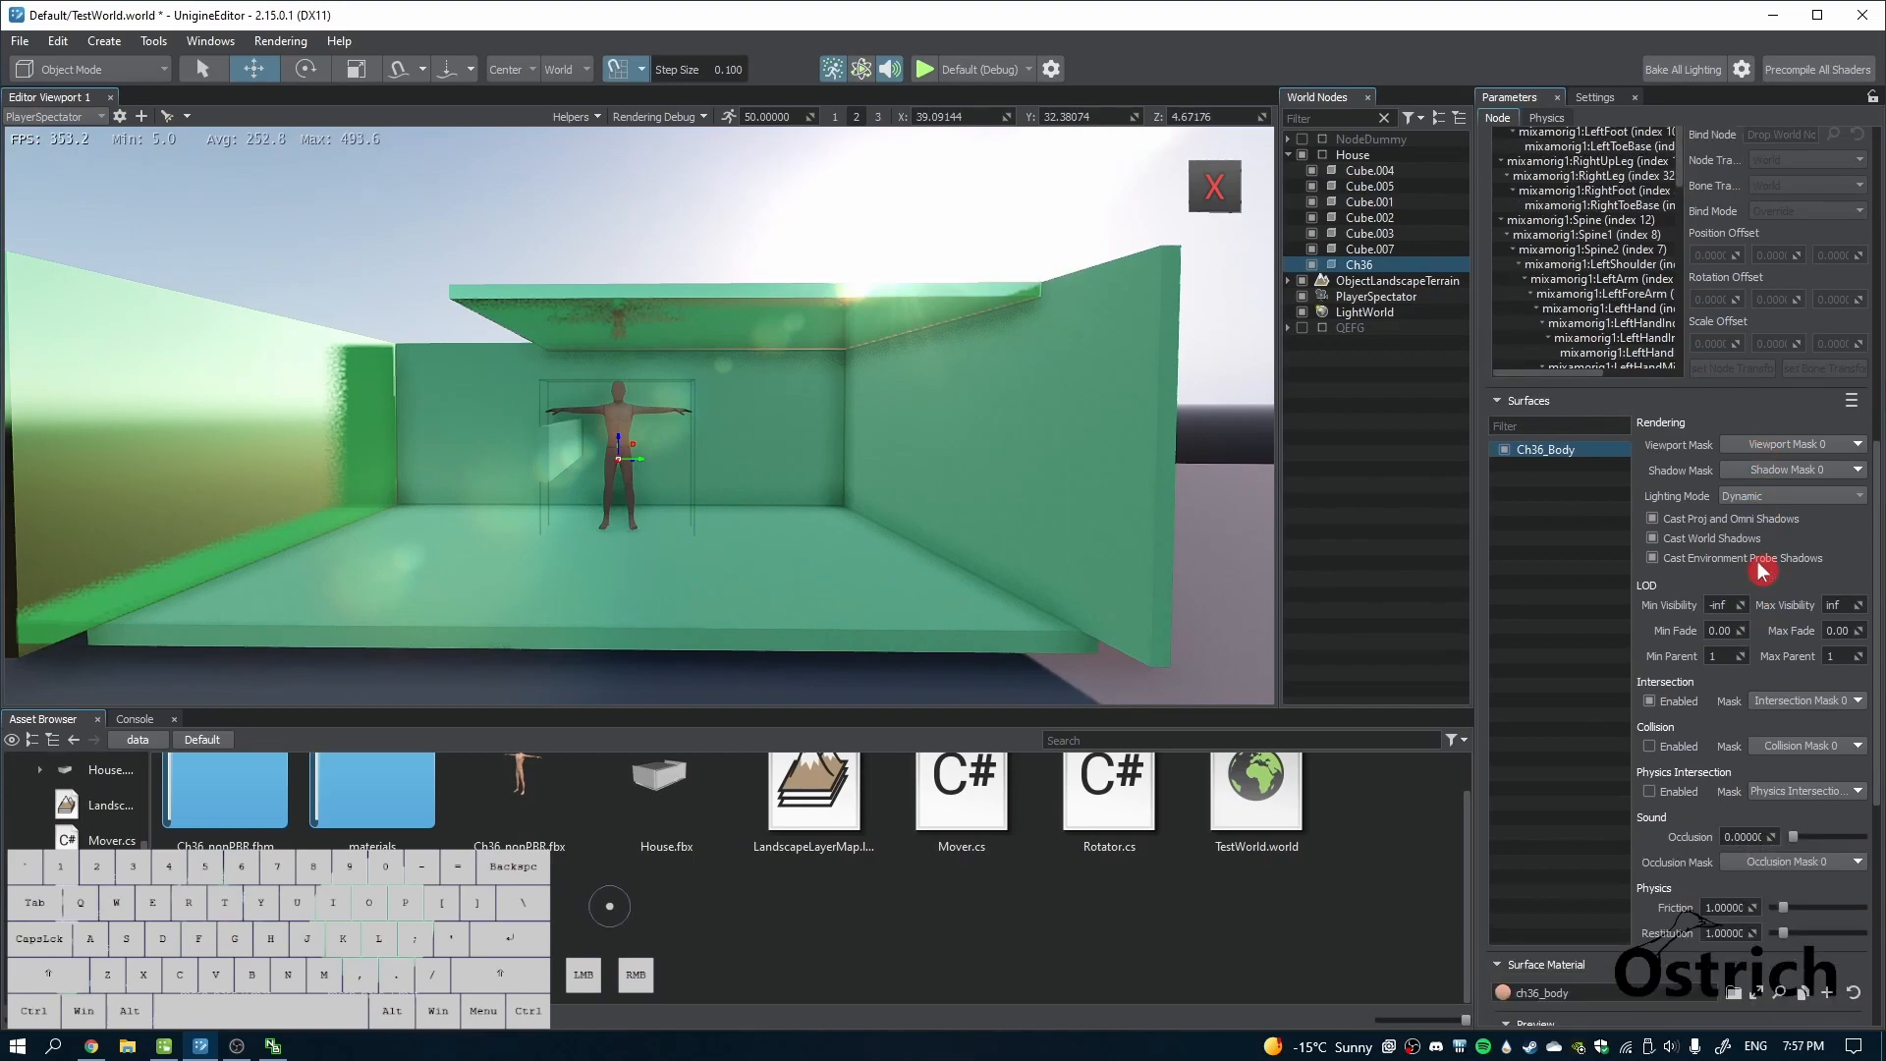
{"action": "left_click_drag", "start_coordinate": [633, 465], "coordinate": [1224, 629]}
{"action": "right_click_drag", "start_coordinate": [1206, 581], "coordinate": [1151, 462]}
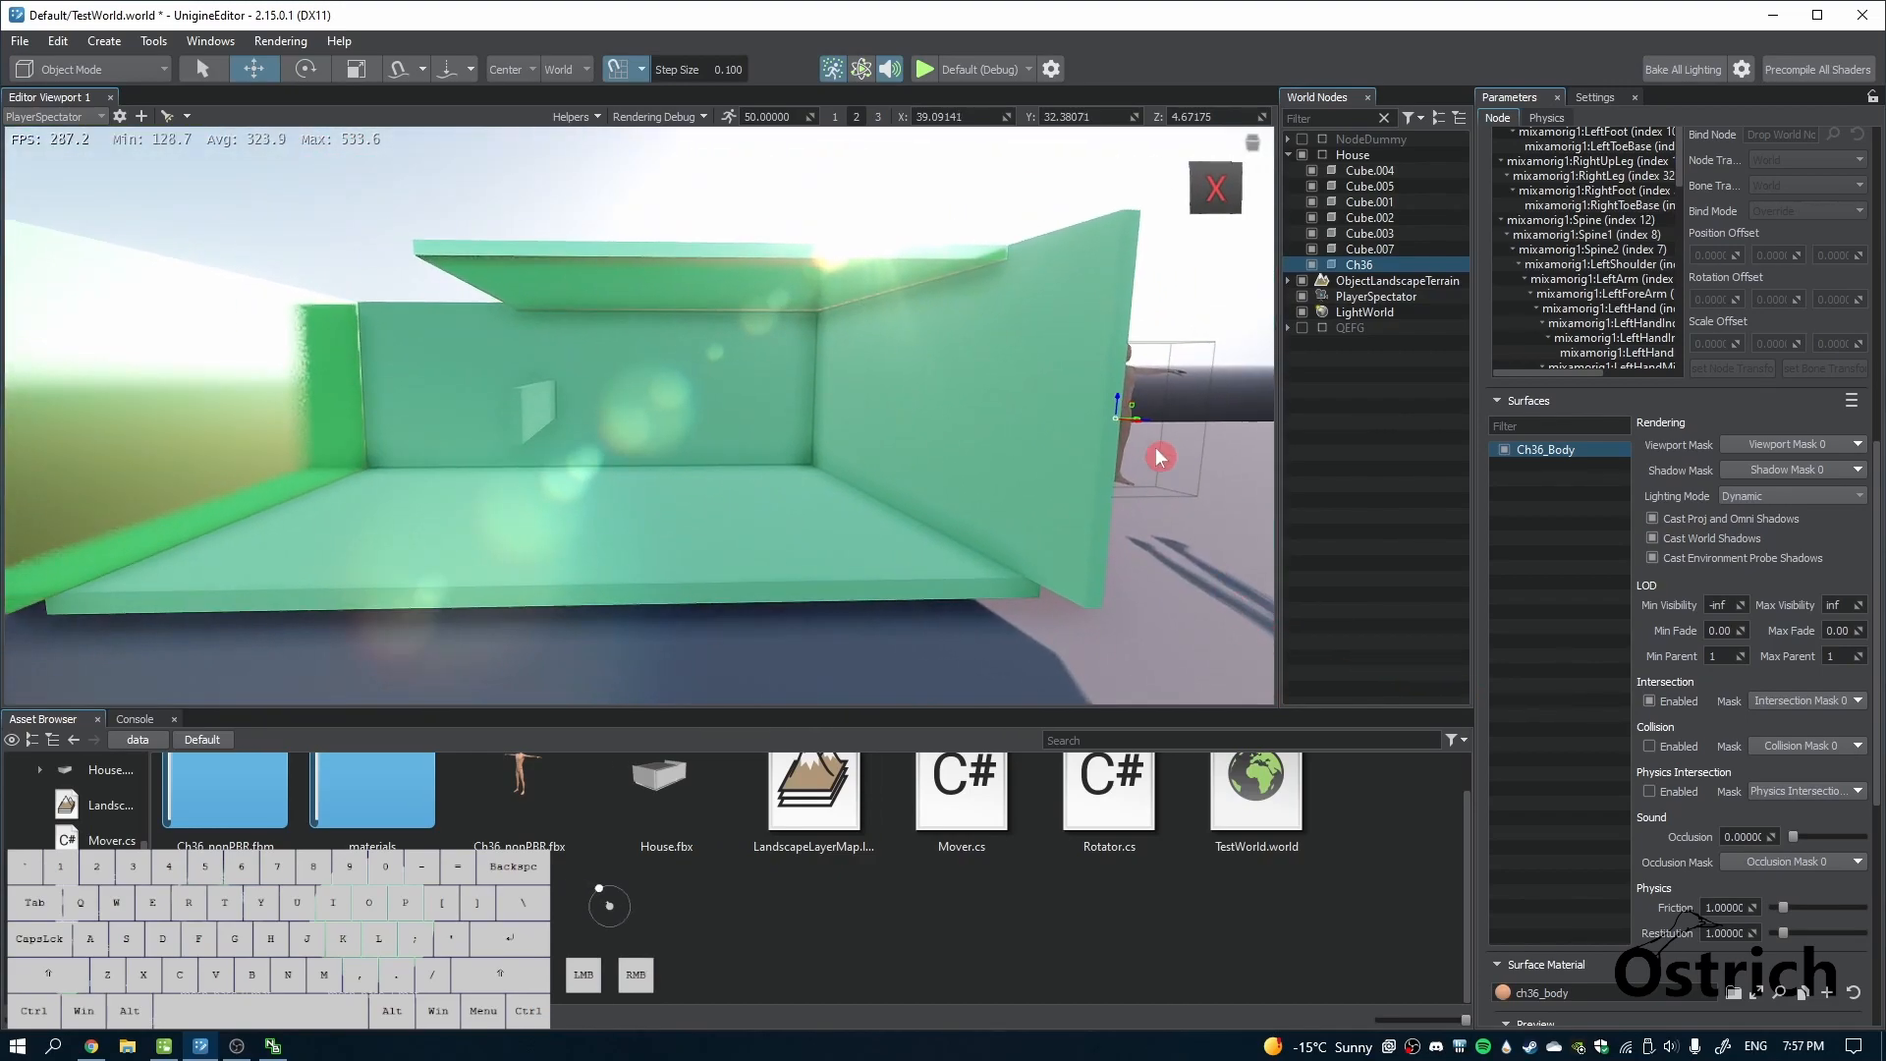
{"action": "left_click_drag", "start_coordinate": [1147, 421], "coordinate": [587, 430]}
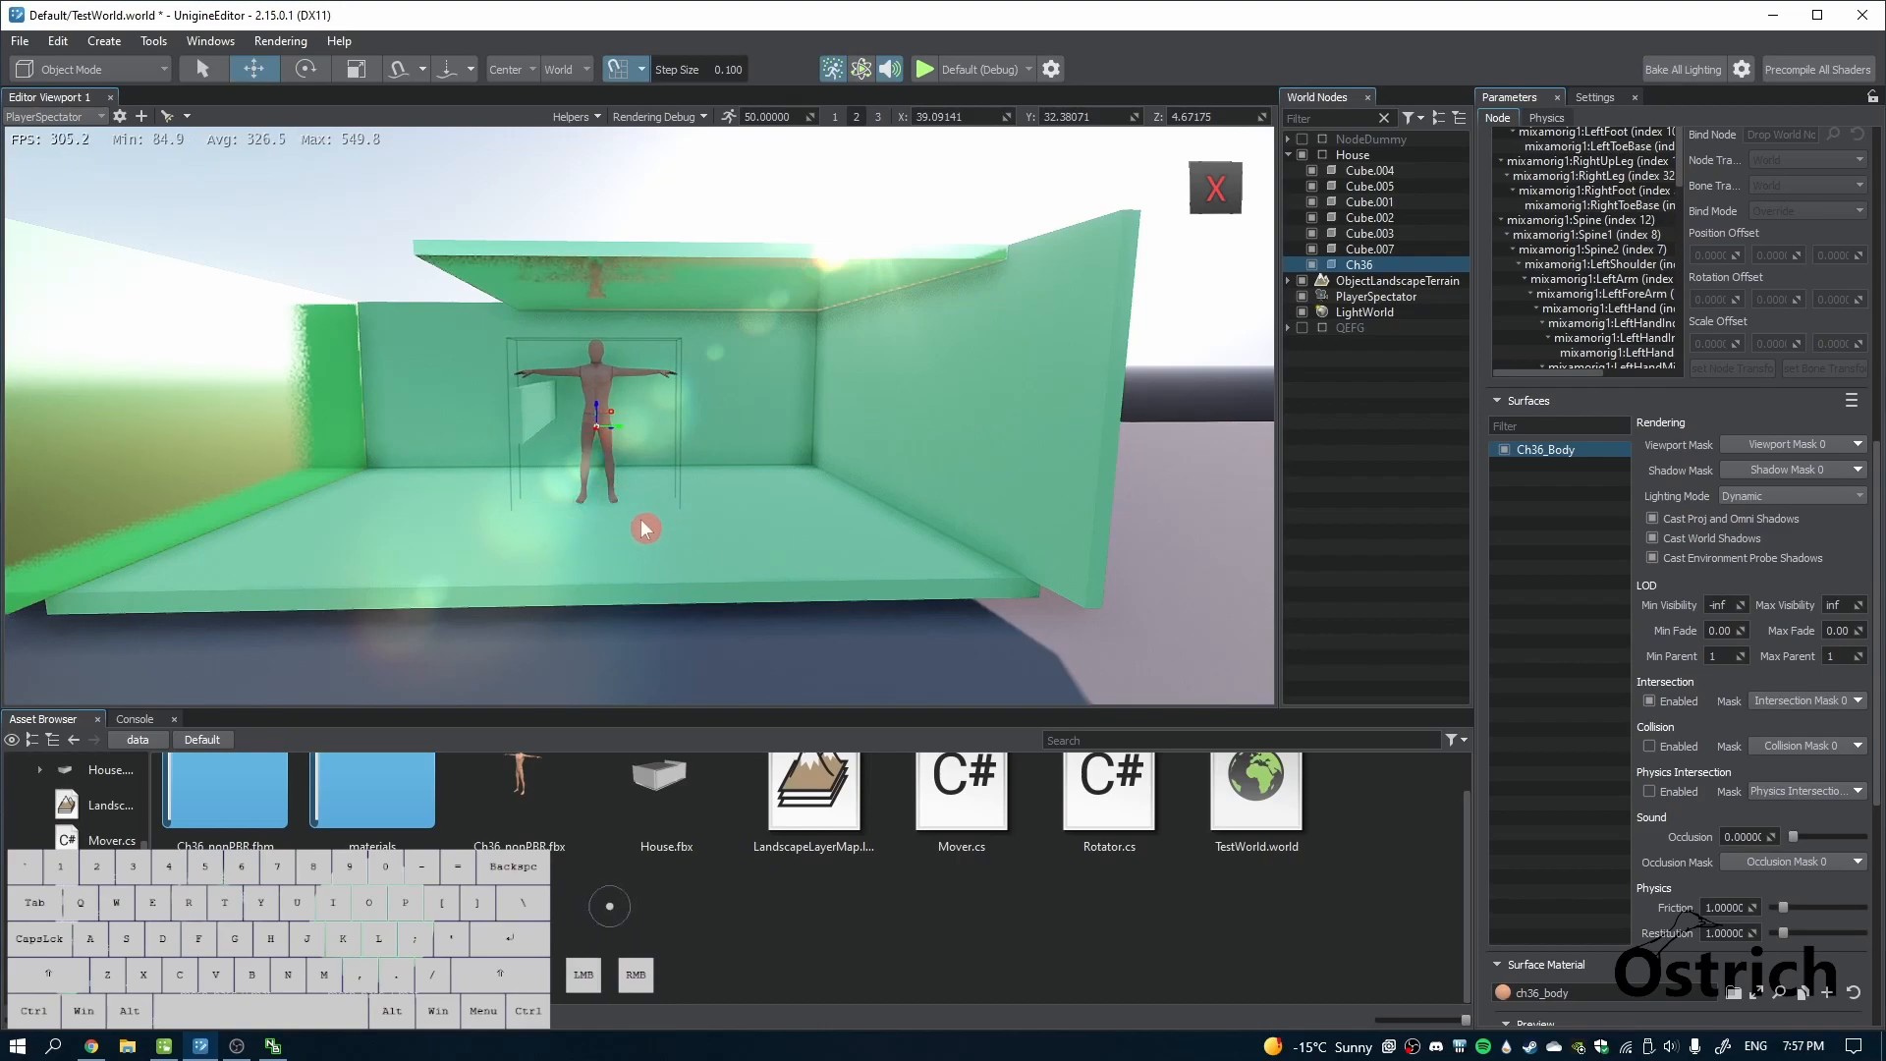
{"action": "right_click_drag", "start_coordinate": [747, 434], "coordinate": [737, 437]}
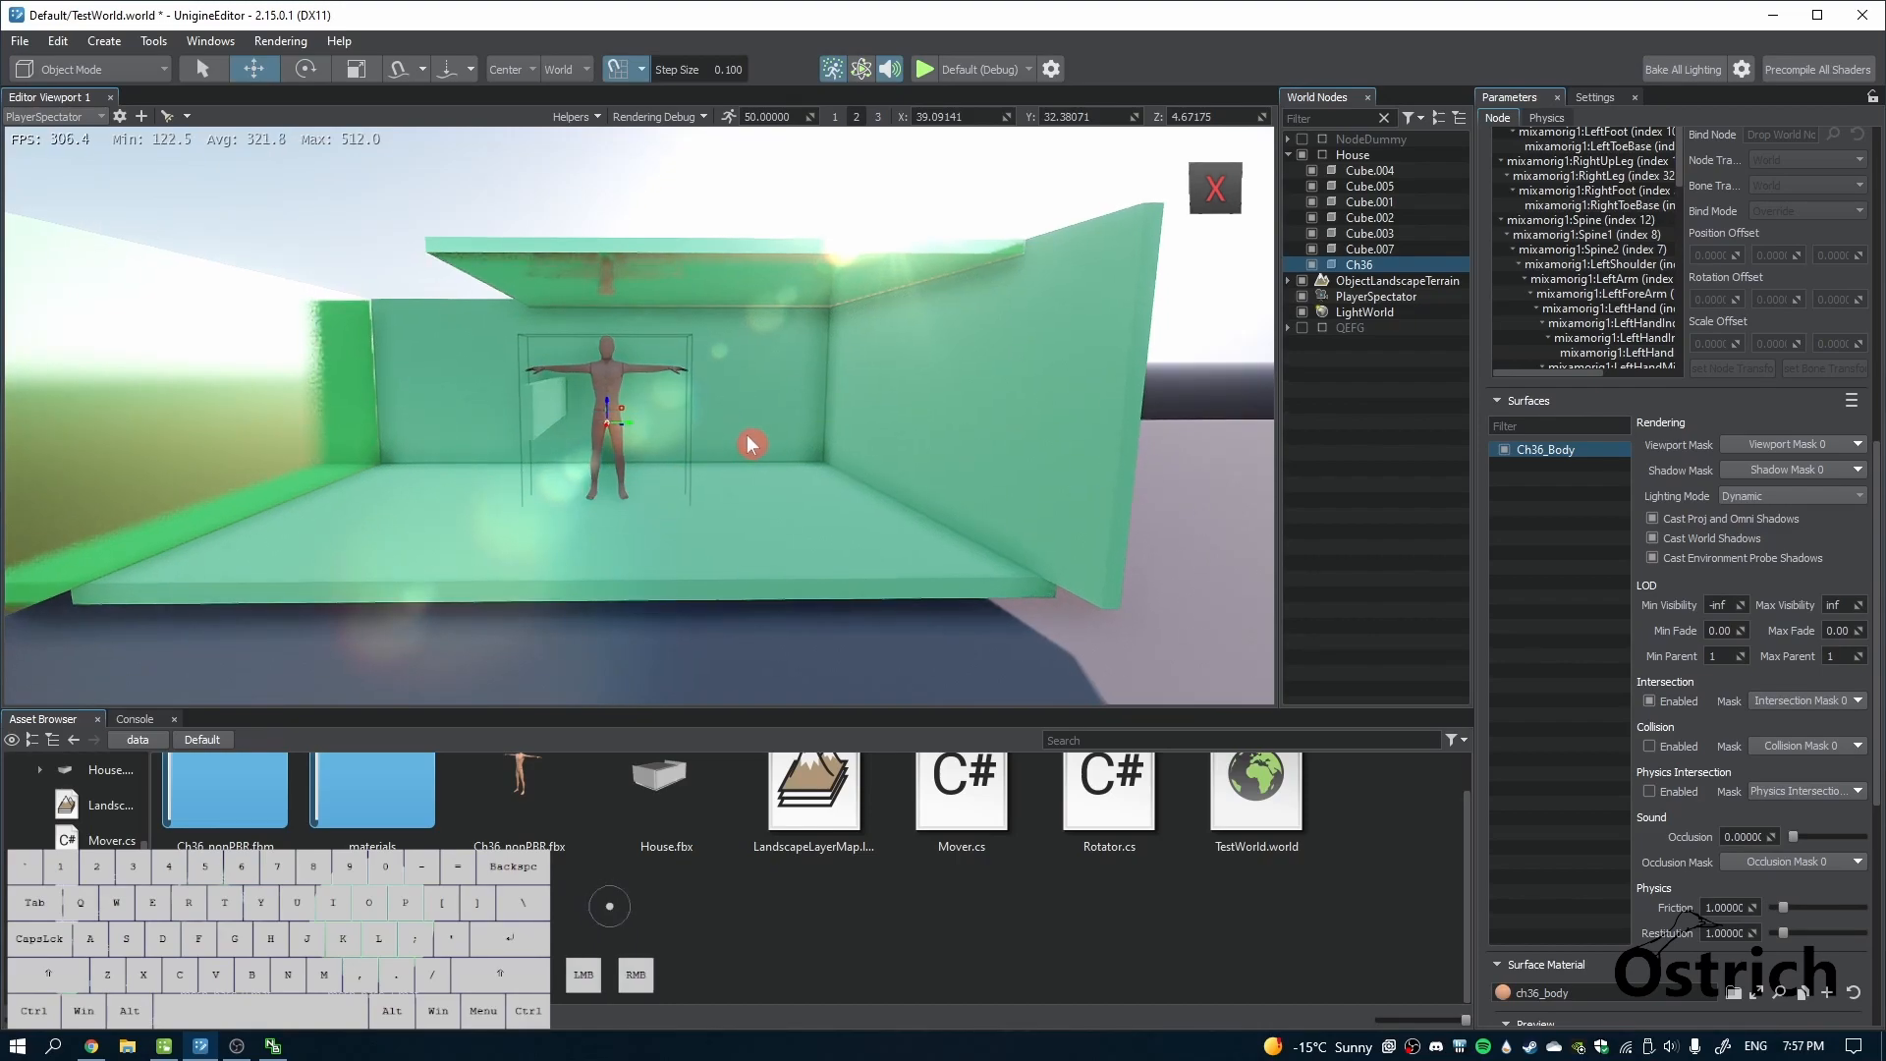
Create an omni light and place it beside the character's outstretched arm at position 25.9, 33.4, 3.8
{"action": "right_click", "coordinate": [746, 434]}
{"action": "mouse_move", "coordinate": [759, 445]}
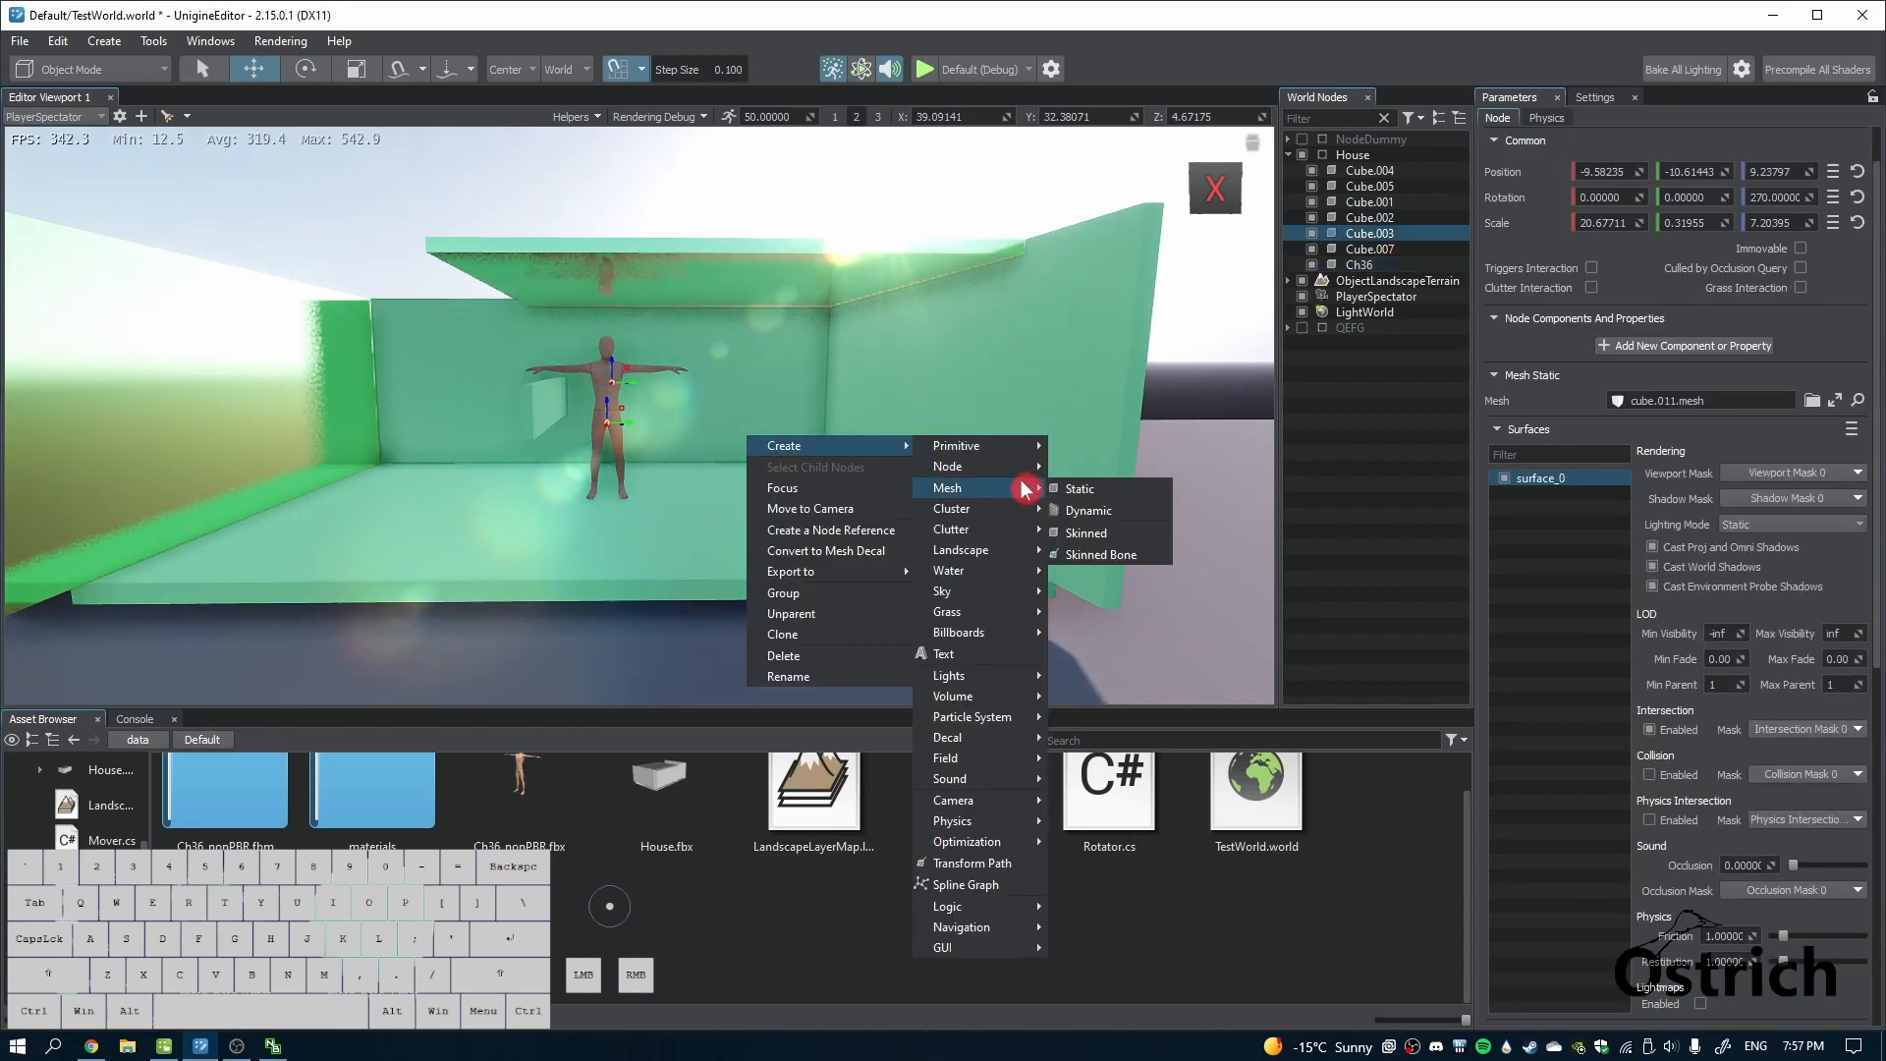
{"action": "mouse_move", "coordinate": [1002, 676]}
{"action": "left_click", "coordinate": [1076, 699]}
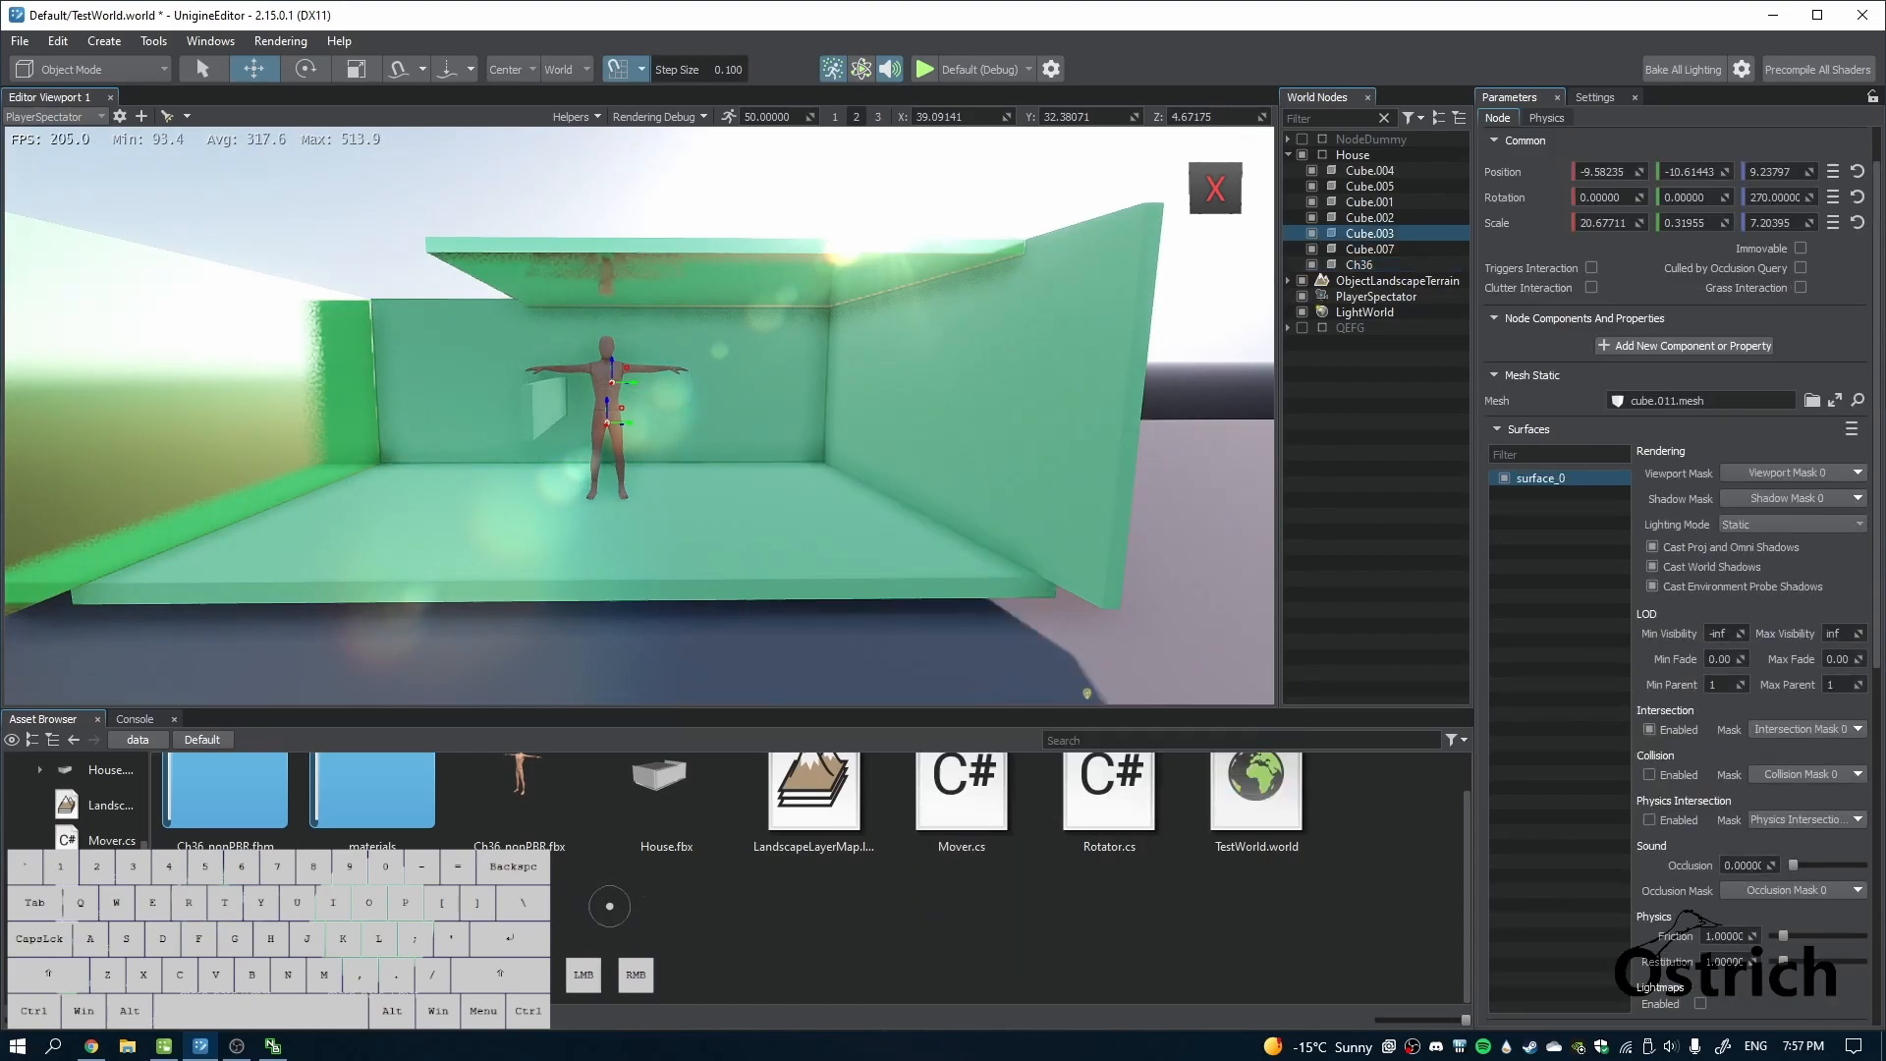
{"action": "left_click", "coordinate": [721, 504]}
{"action": "left_click_drag", "start_coordinate": [719, 579], "coordinate": [739, 381]}
{"action": "left_click_drag", "start_coordinate": [736, 394], "coordinate": [673, 403]}
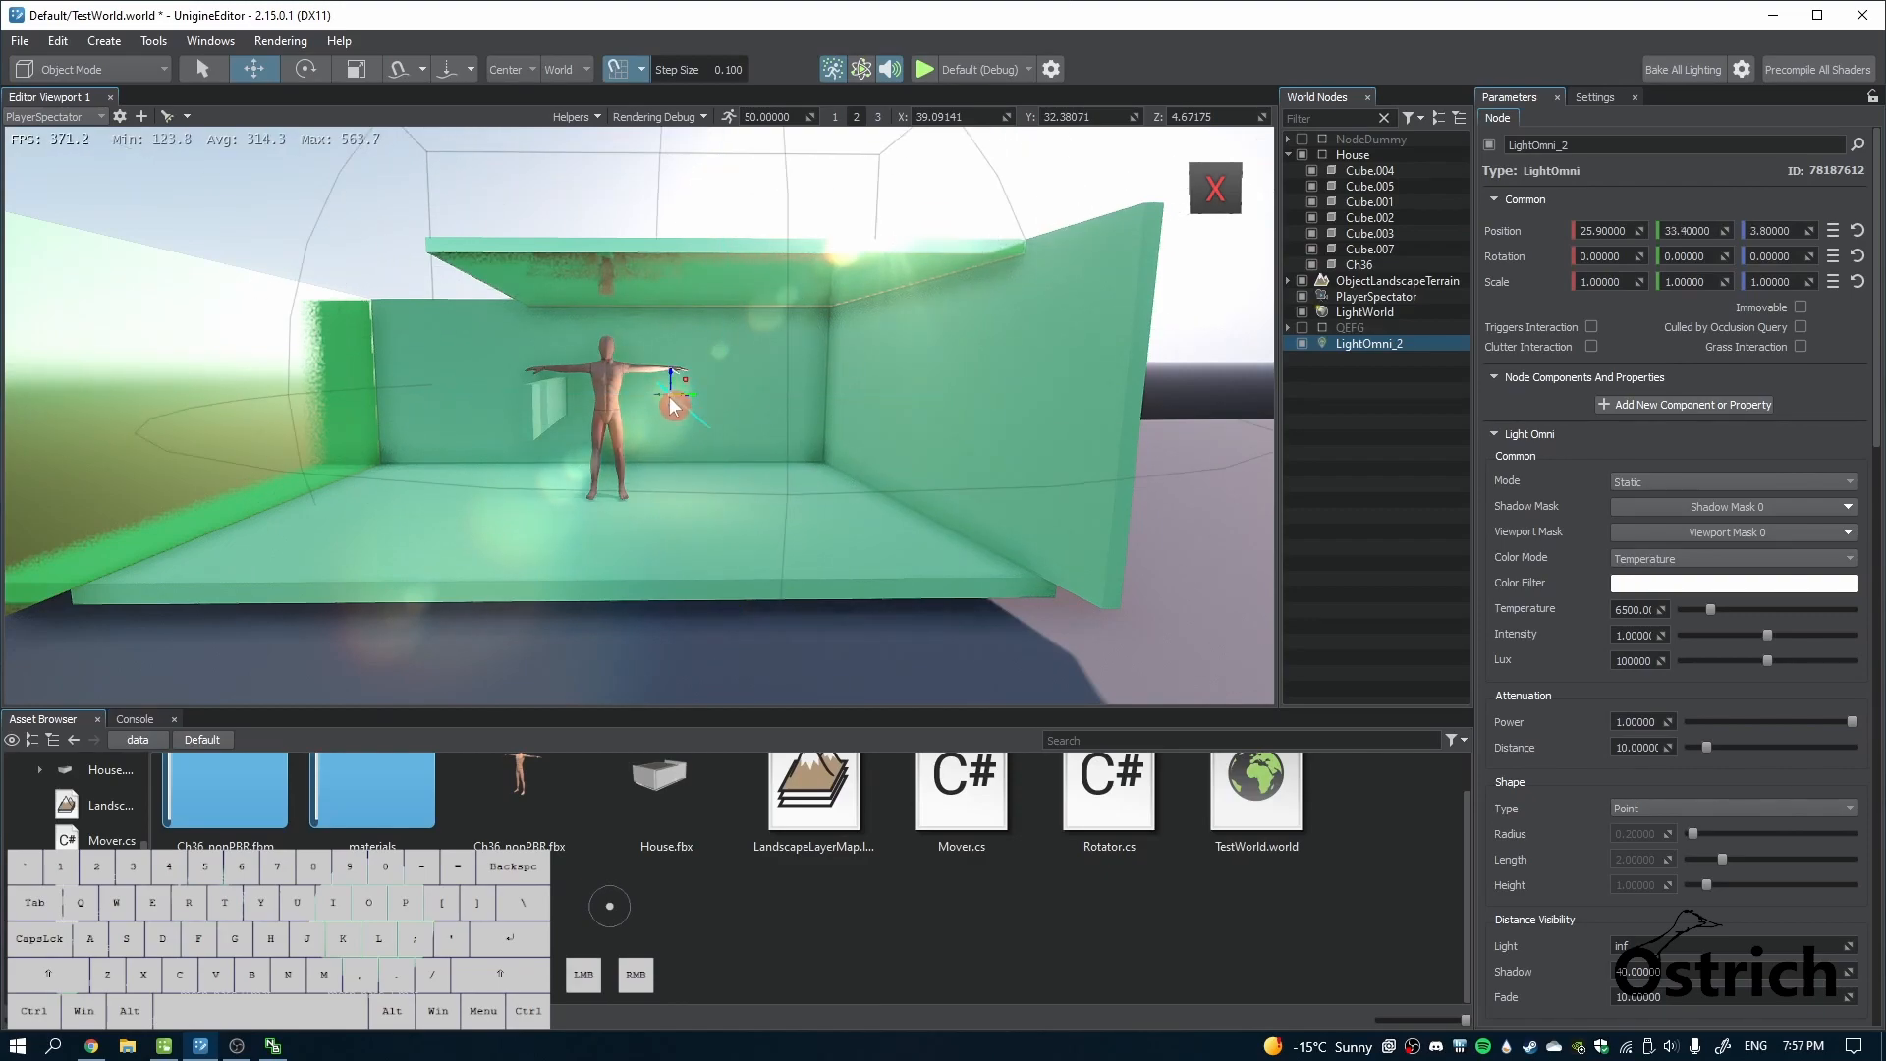
Move the omni light along the X axis to 24.6, close to the character
{"action": "key", "text": "a"}
{"action": "right_click_drag", "start_coordinate": [686, 418], "coordinate": [786, 432]}
{"action": "key", "text": "d"}
{"action": "key", "text": "e"}
{"action": "key", "text": "a"}
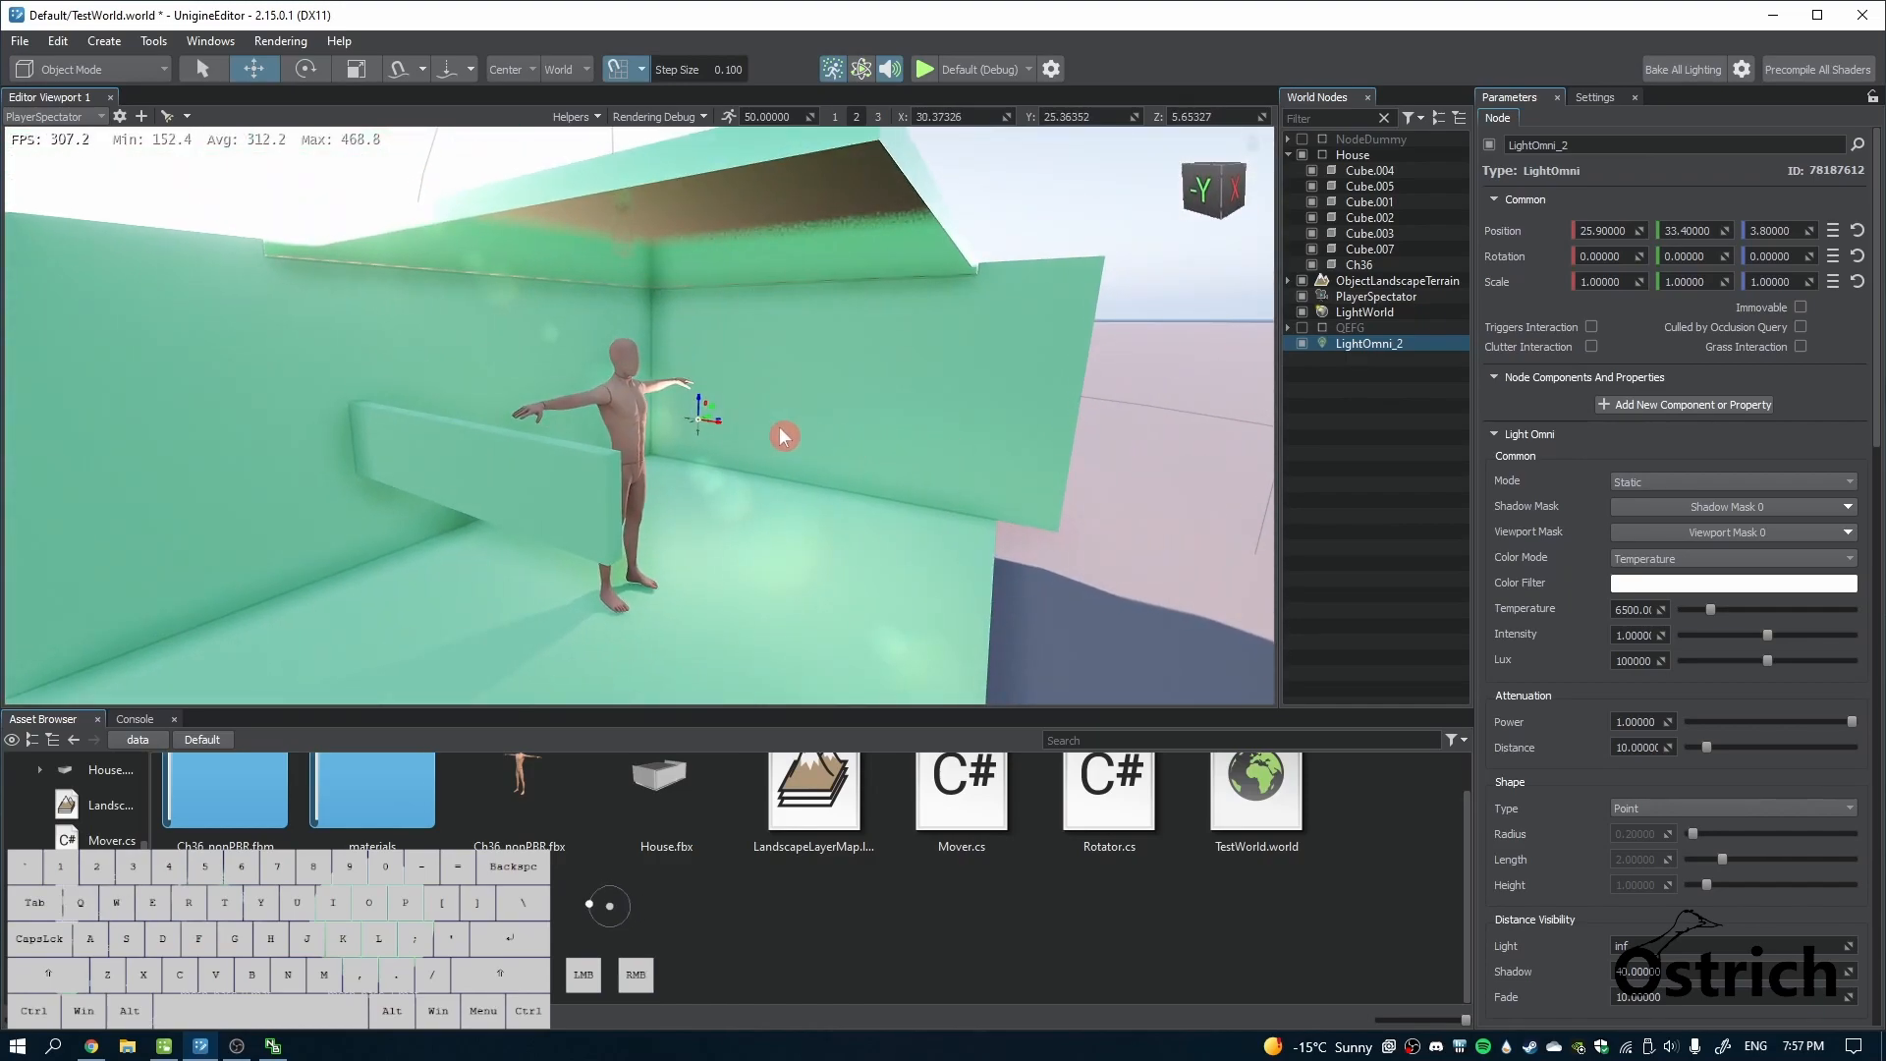
{"action": "left_click_drag", "start_coordinate": [718, 425], "coordinate": [658, 420]}
{"action": "key", "text": "d"}
{"action": "right_click_drag", "start_coordinate": [659, 420], "coordinate": [926, 503]}
{"action": "key", "text": "a"}
{"action": "key", "text": "w"}
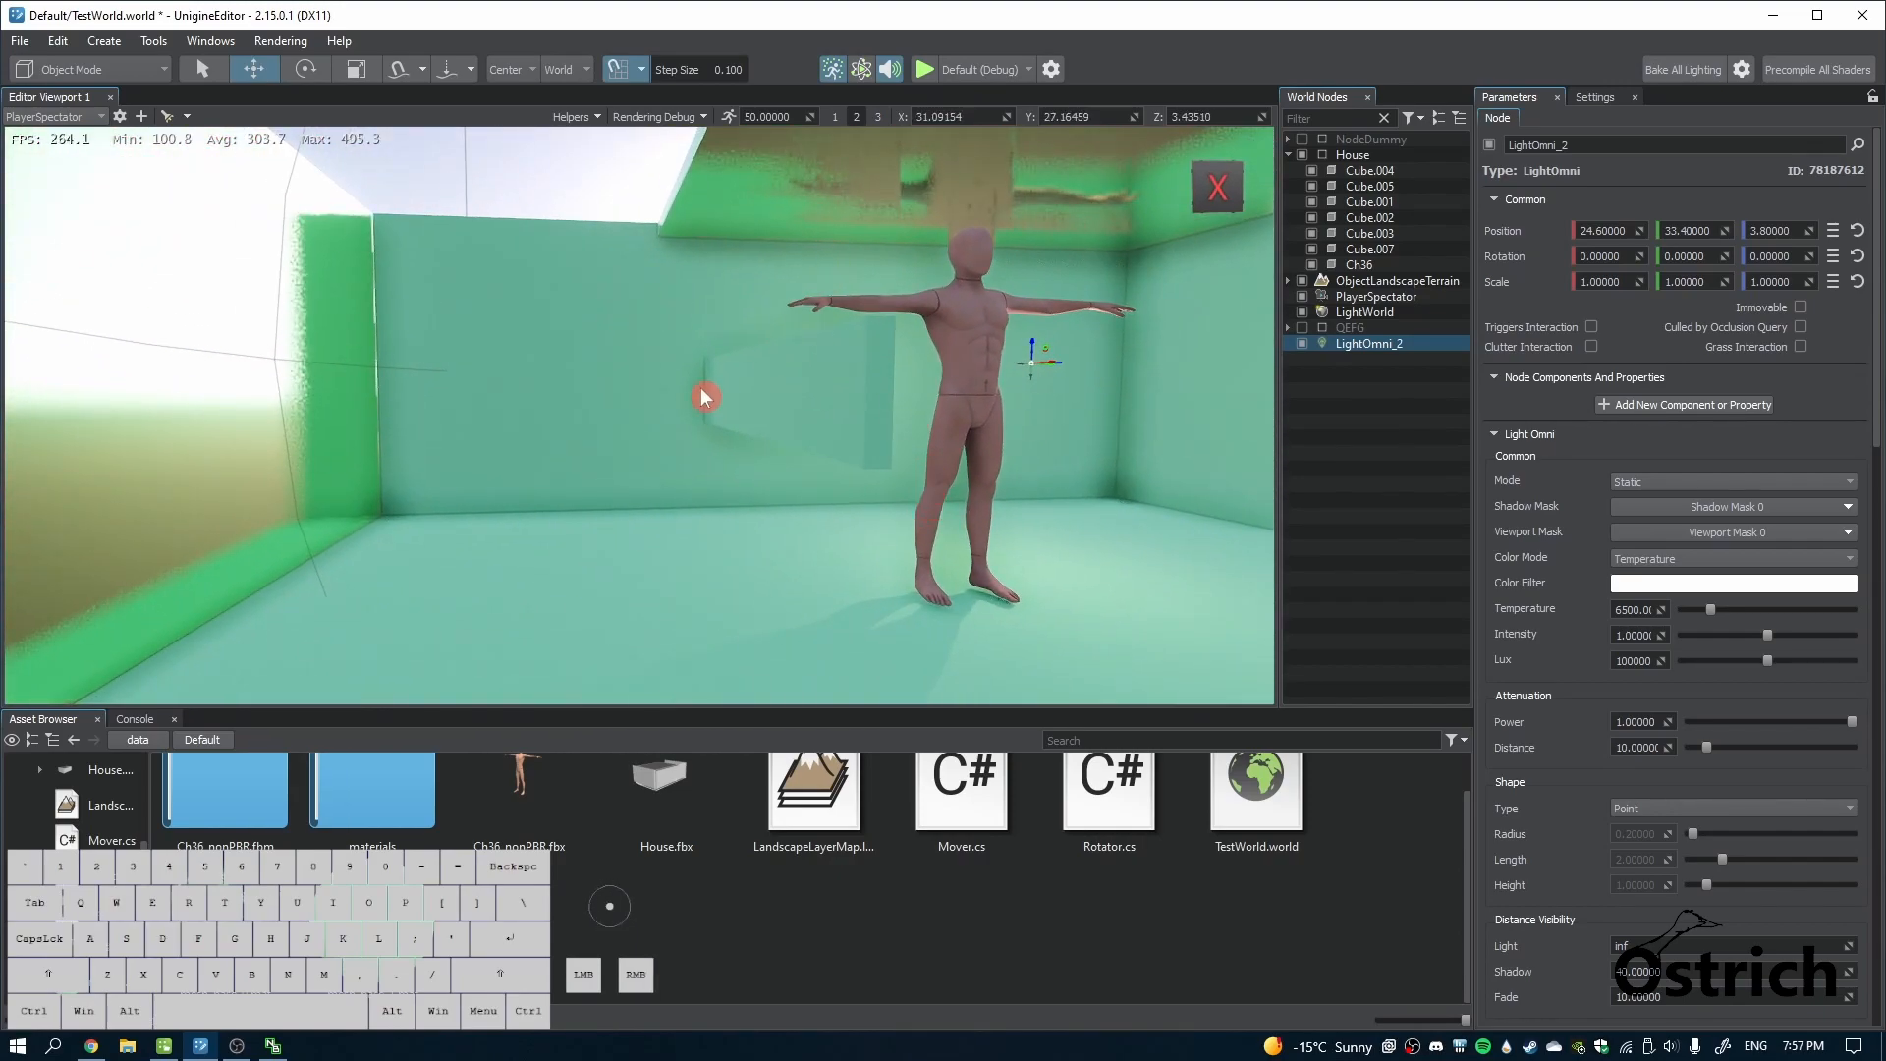
Examine the character's shadow and check the surface lighting mode of Cube.004 and the side walls Cube.001 and Cube.002
{"action": "right_click_drag", "start_coordinate": [778, 488], "coordinate": [903, 191]}
{"action": "key", "text": "d"}
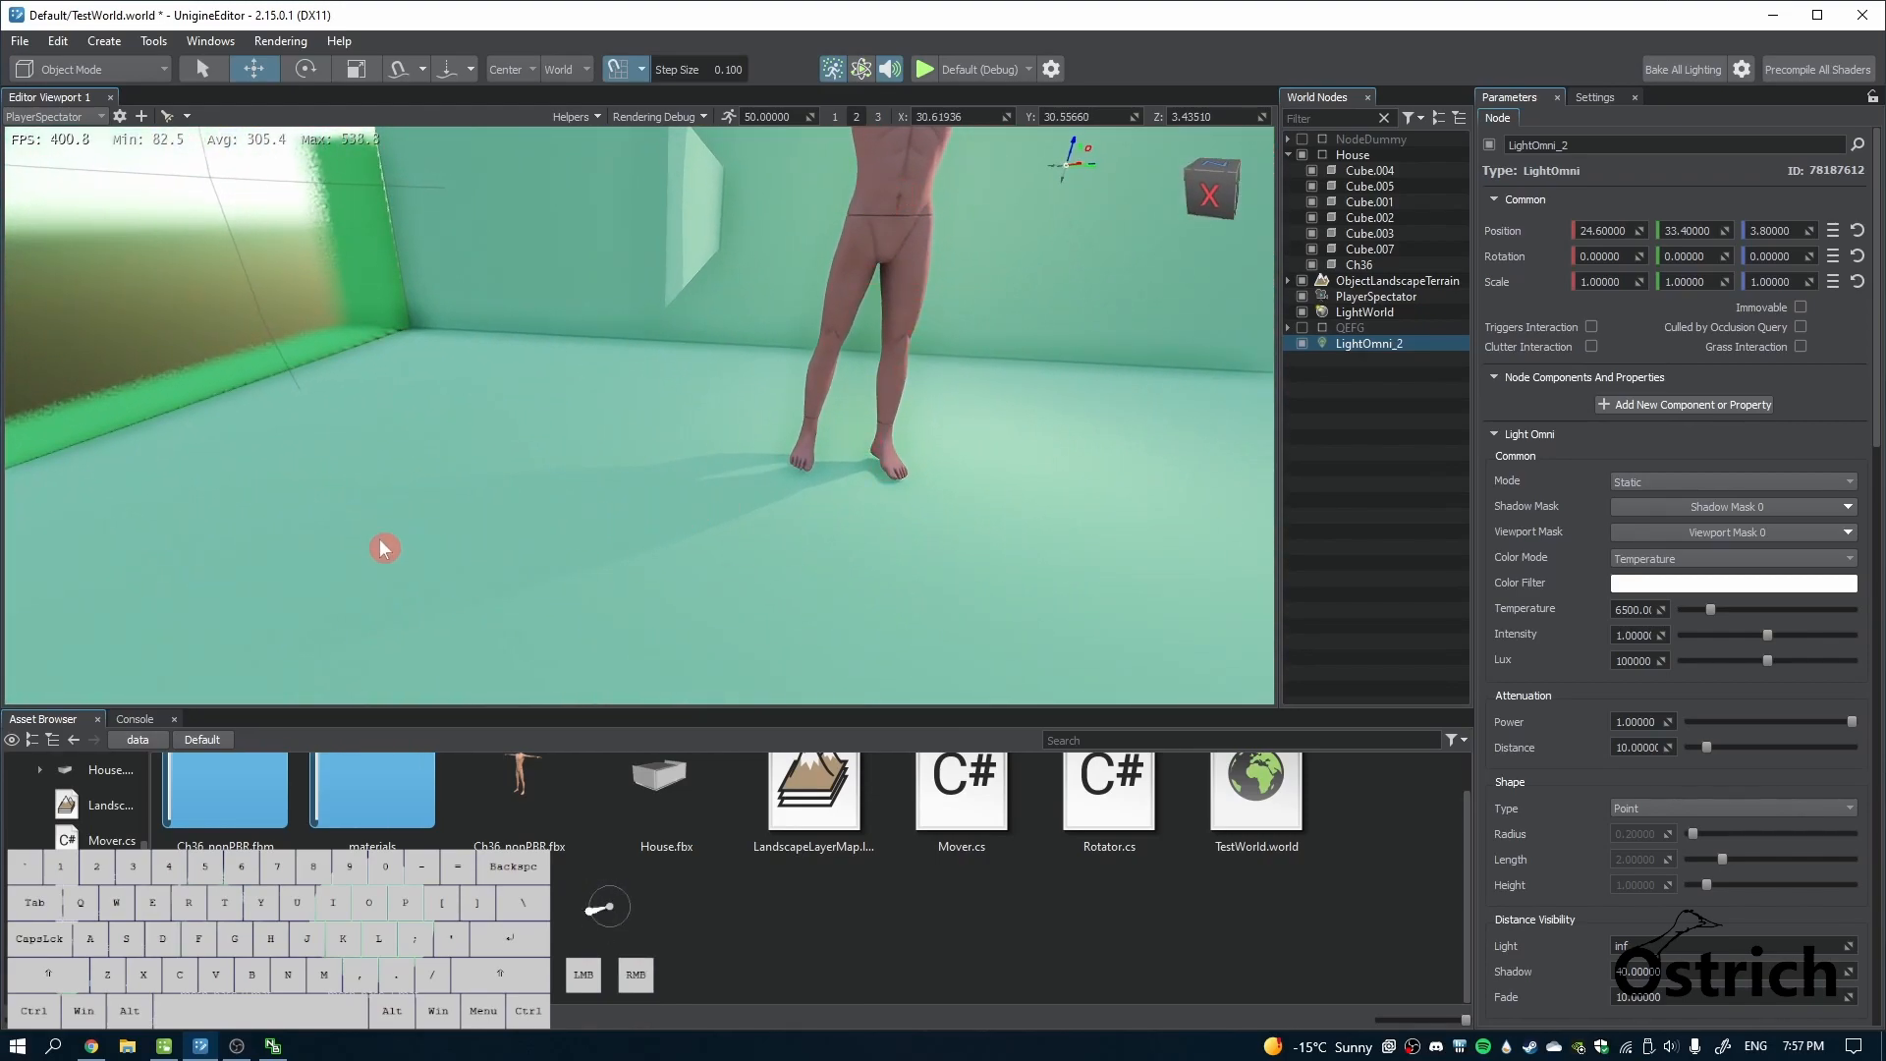
{"action": "right_click_drag", "start_coordinate": [770, 542], "coordinate": [838, 433]}
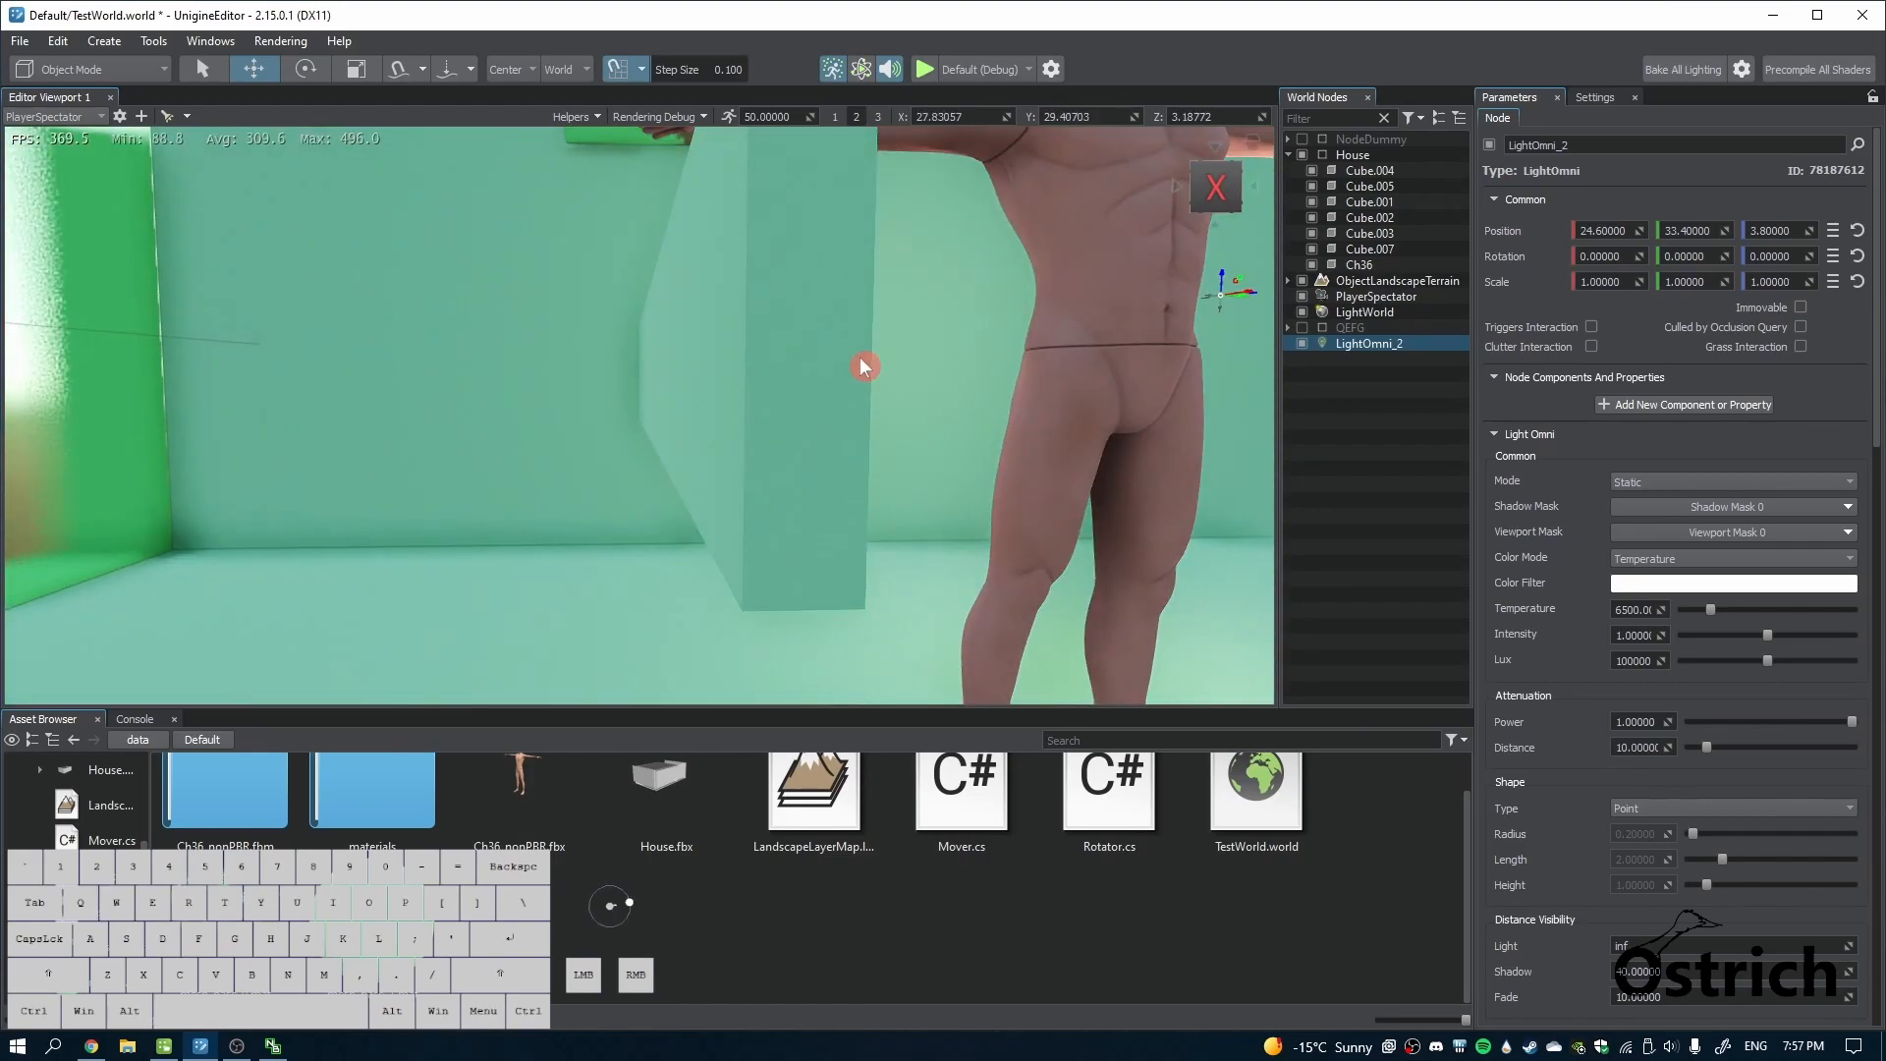
{"action": "left_click", "coordinate": [794, 406]}
{"action": "right_click_drag", "start_coordinate": [794, 538], "coordinate": [795, 541]}
{"action": "key", "text": "s"}
{"action": "key", "text": "w"}
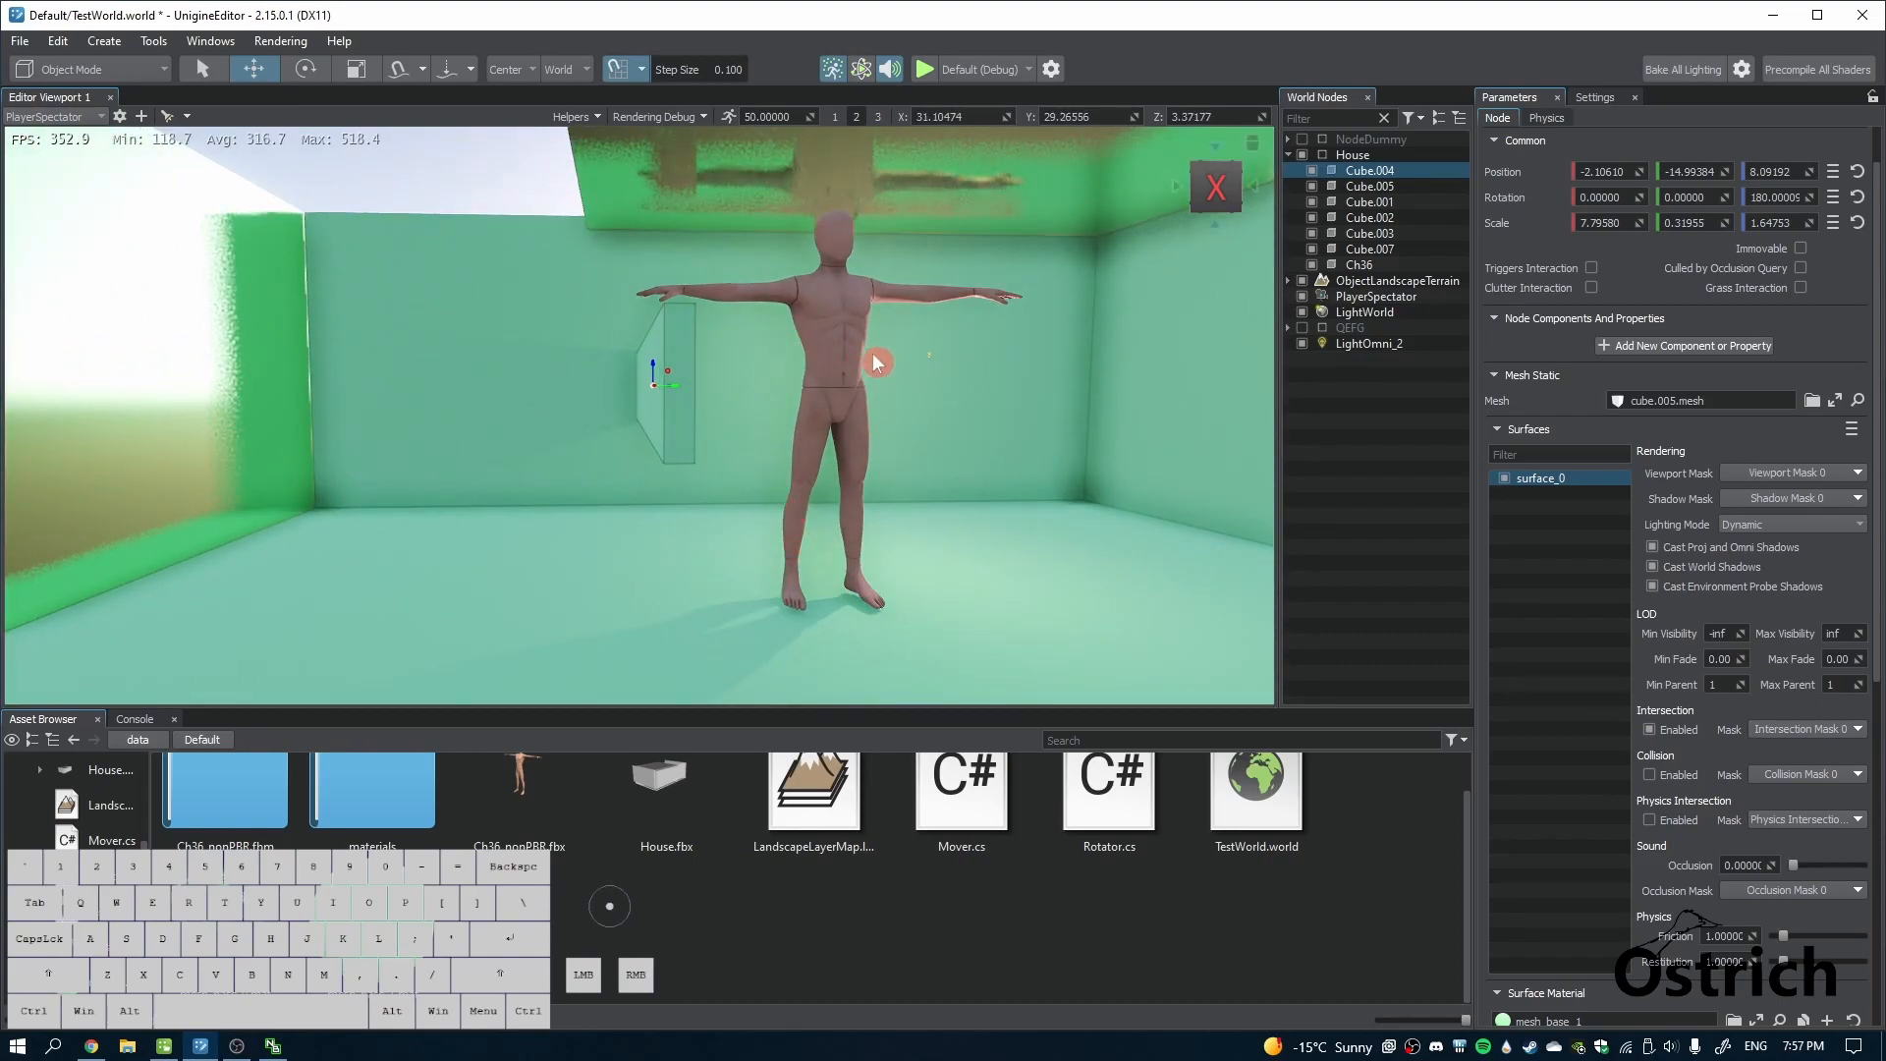
{"action": "left_click", "coordinate": [245, 389]}
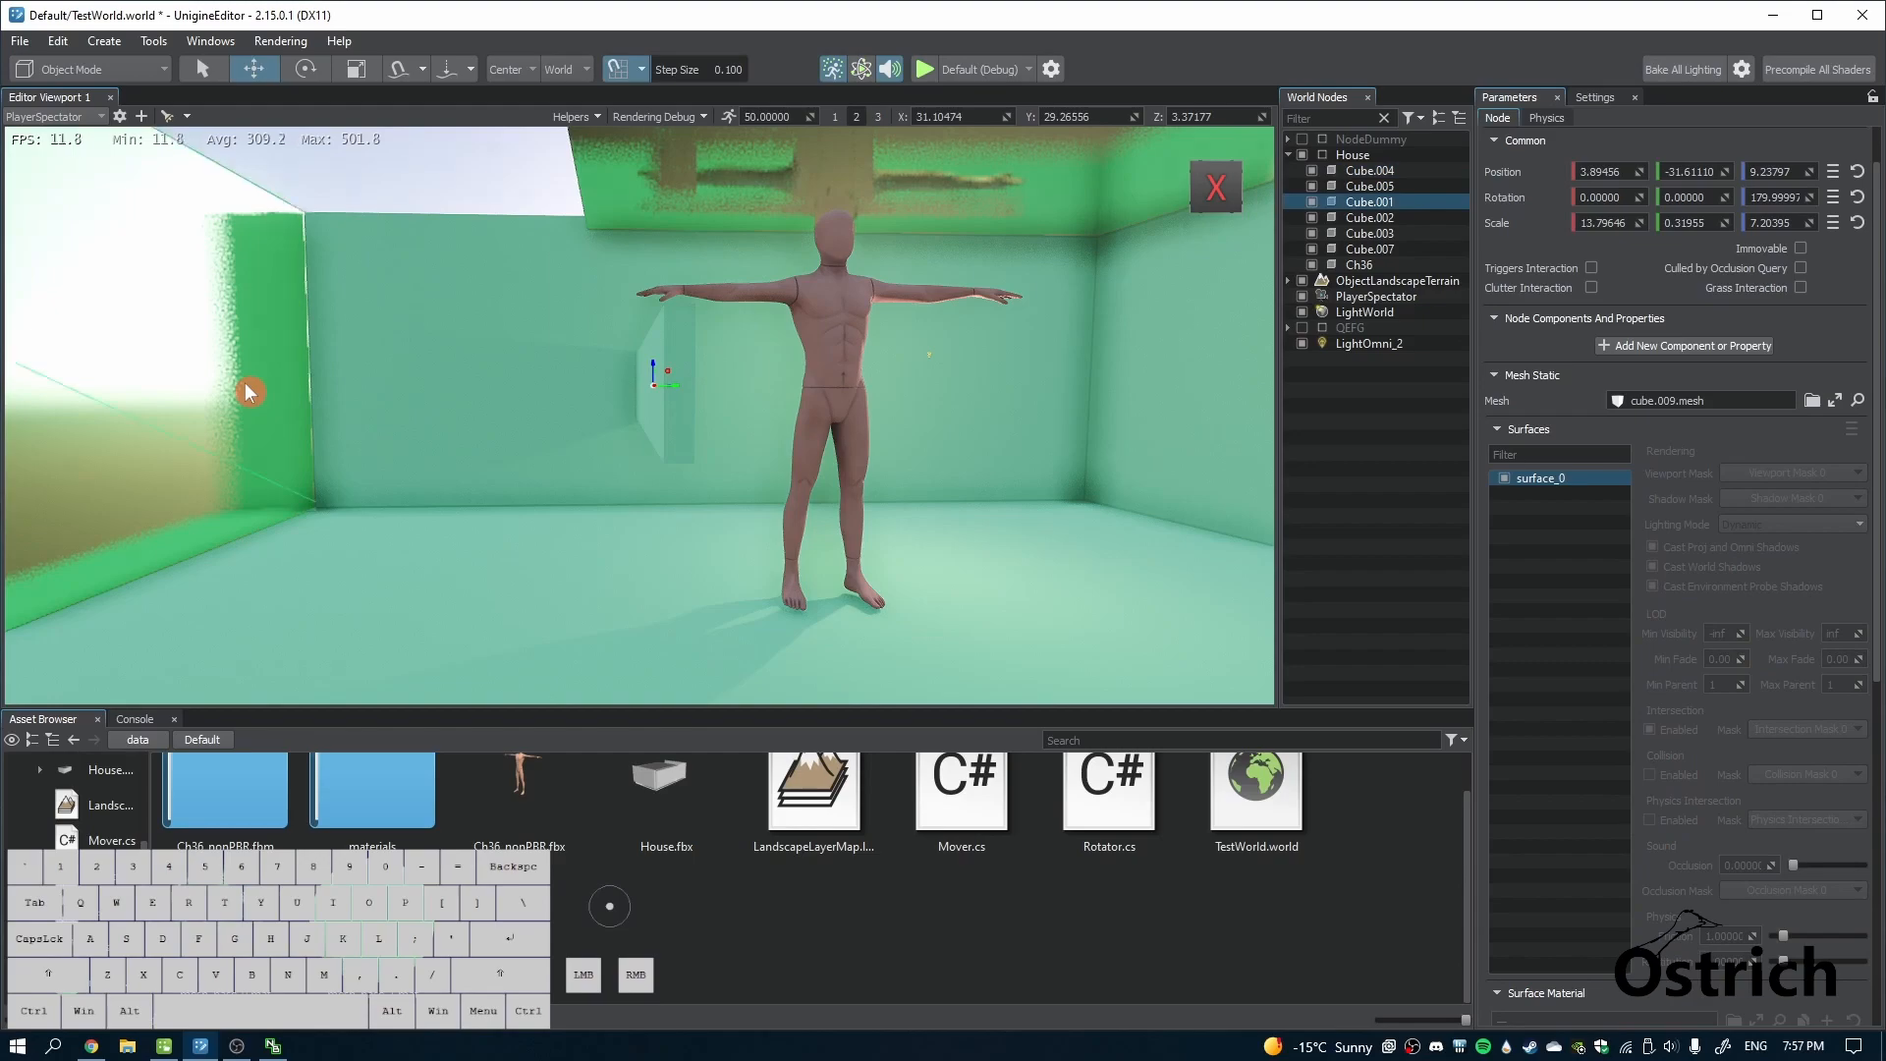
{"action": "left_click", "coordinate": [1140, 396]}
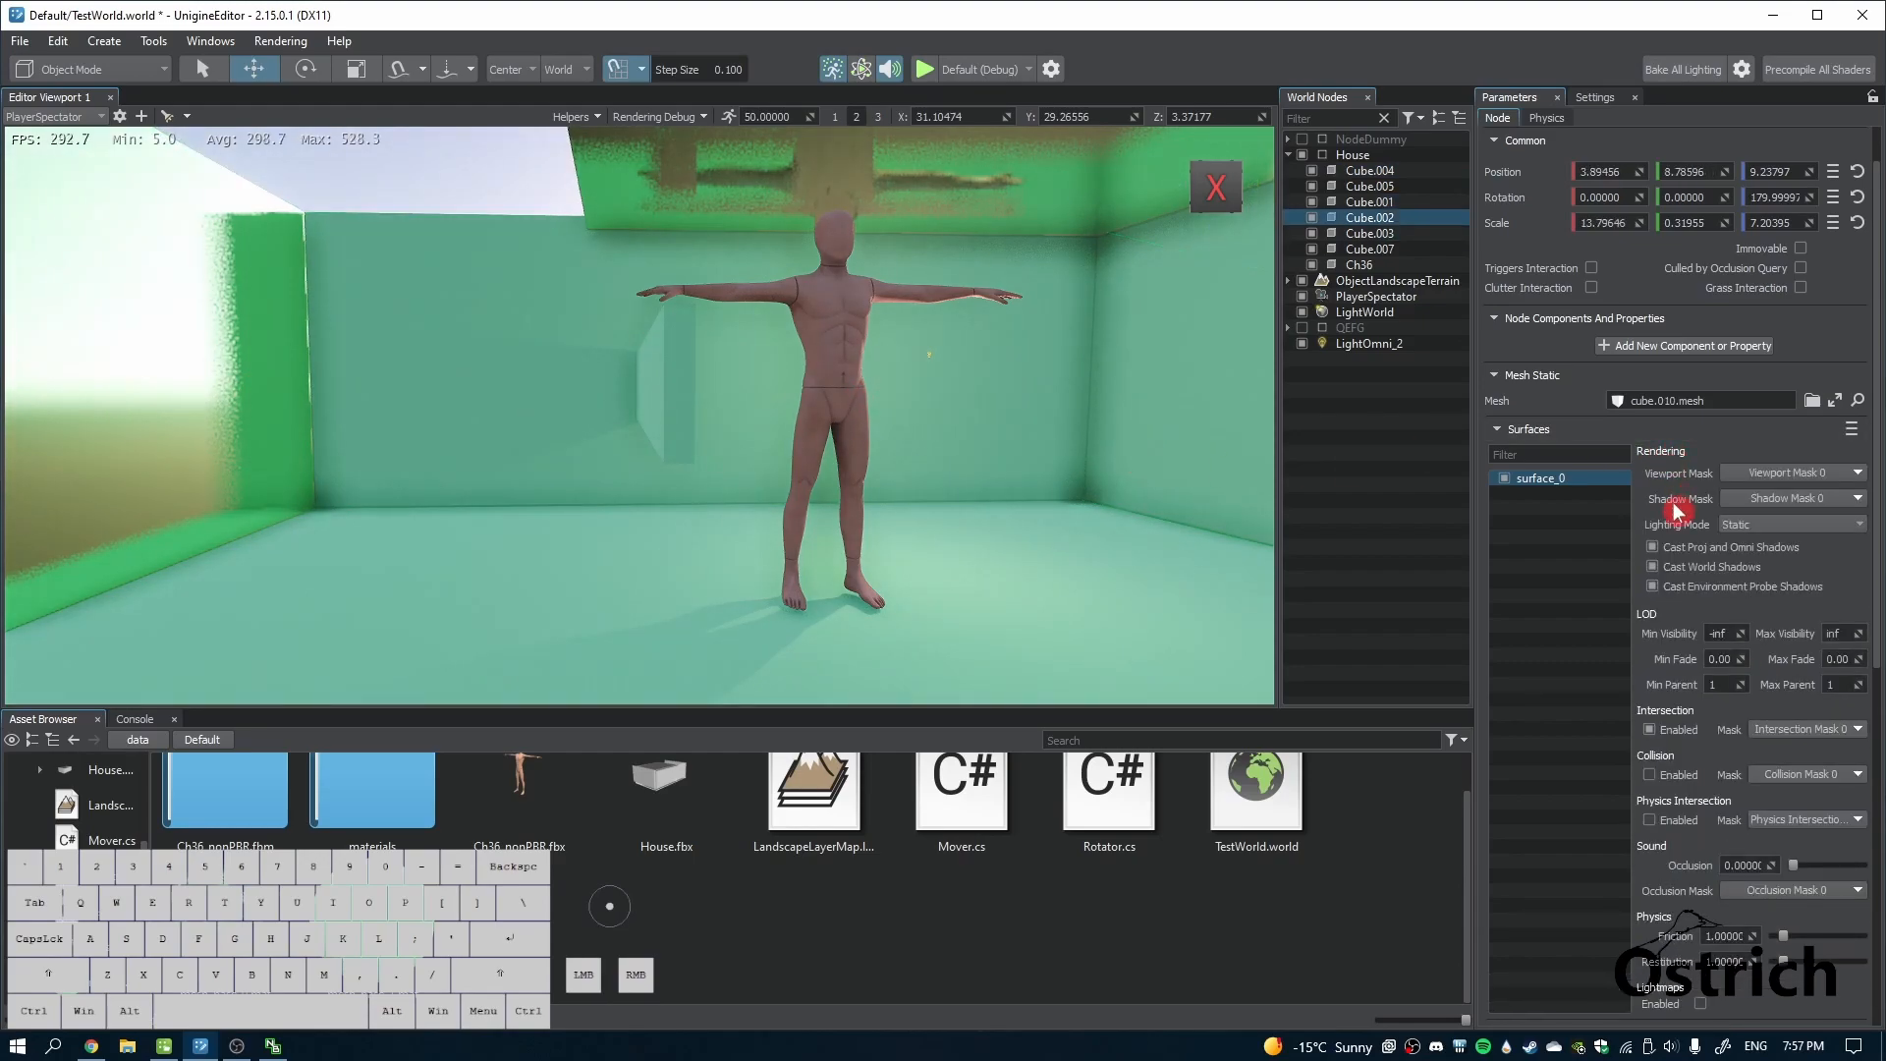
{"action": "left_click", "coordinate": [669, 363]}
{"action": "left_click", "coordinate": [1739, 524]}
{"action": "left_click", "coordinate": [1736, 540]}
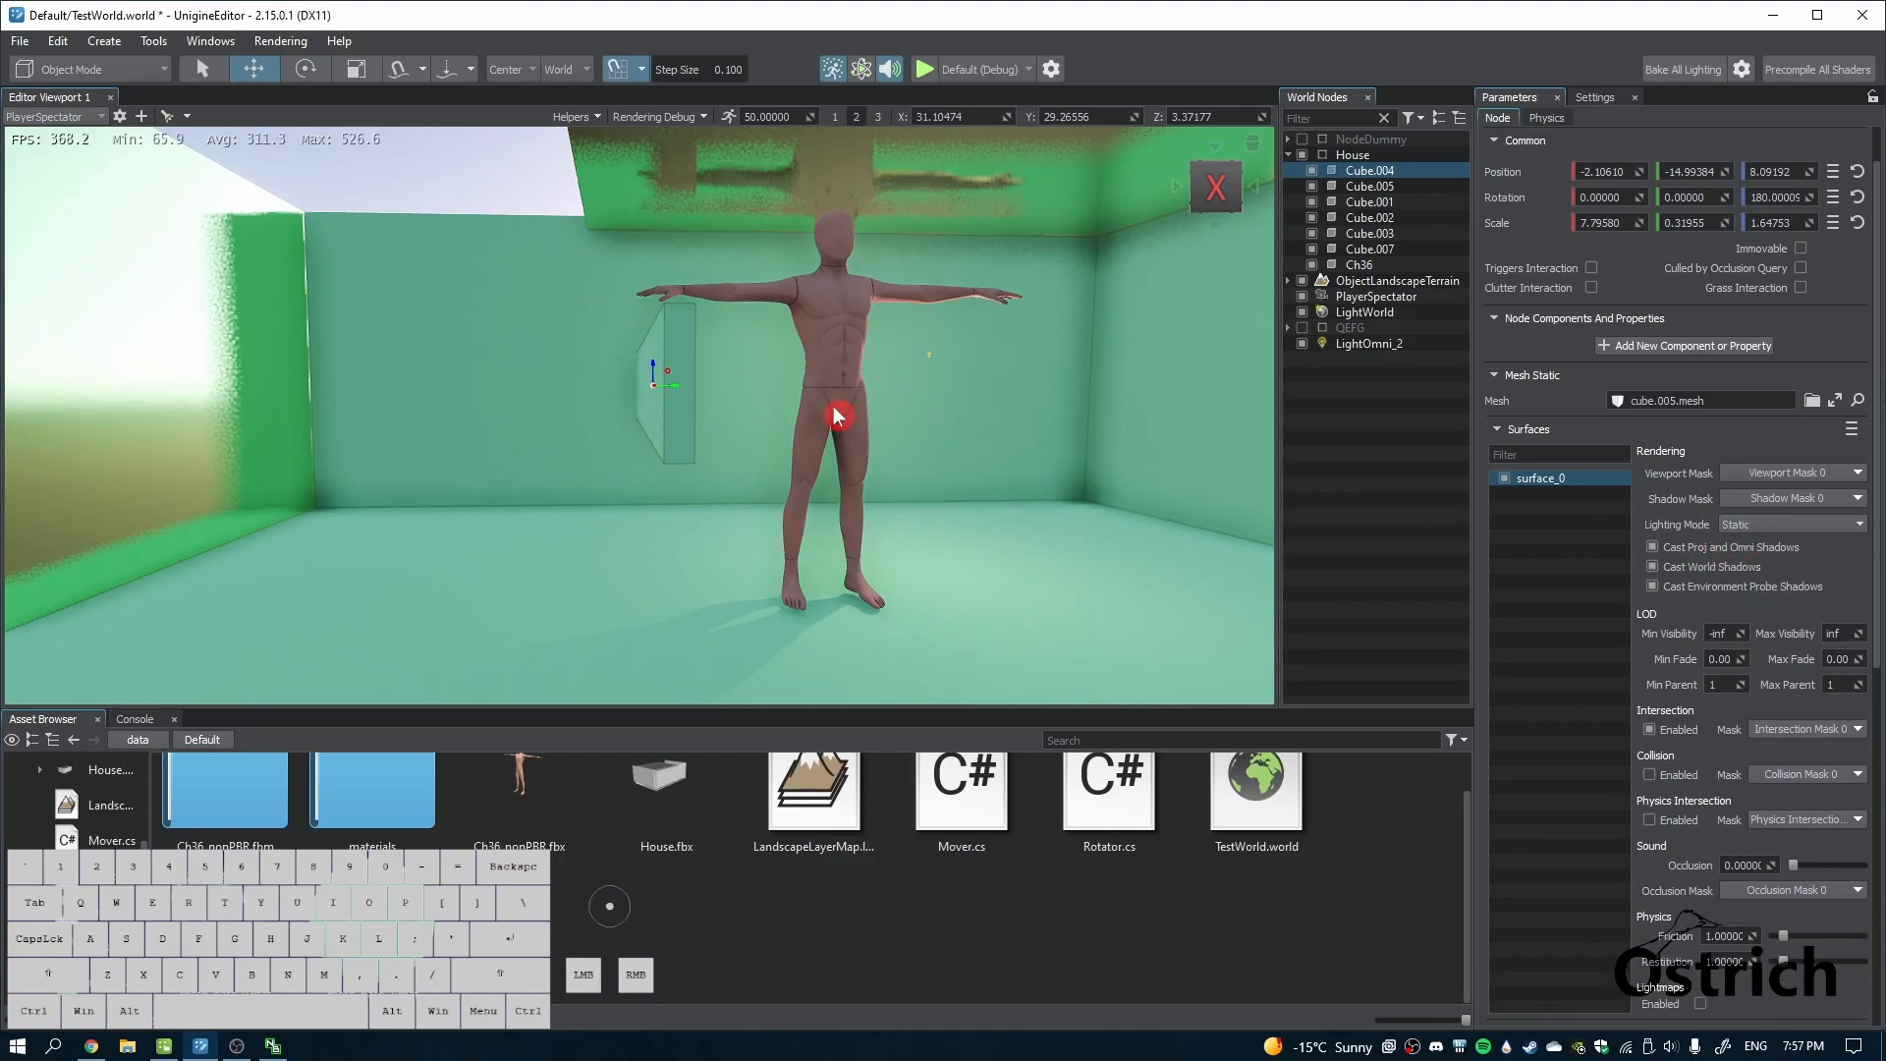
Disable the LightWorld node so only the omni light illuminates the house
{"action": "right_click_drag", "start_coordinate": [951, 392], "coordinate": [924, 546]}
{"action": "key", "text": "s"}
{"action": "key", "text": "w"}
{"action": "key", "text": "s"}
{"action": "key", "text": "d"}
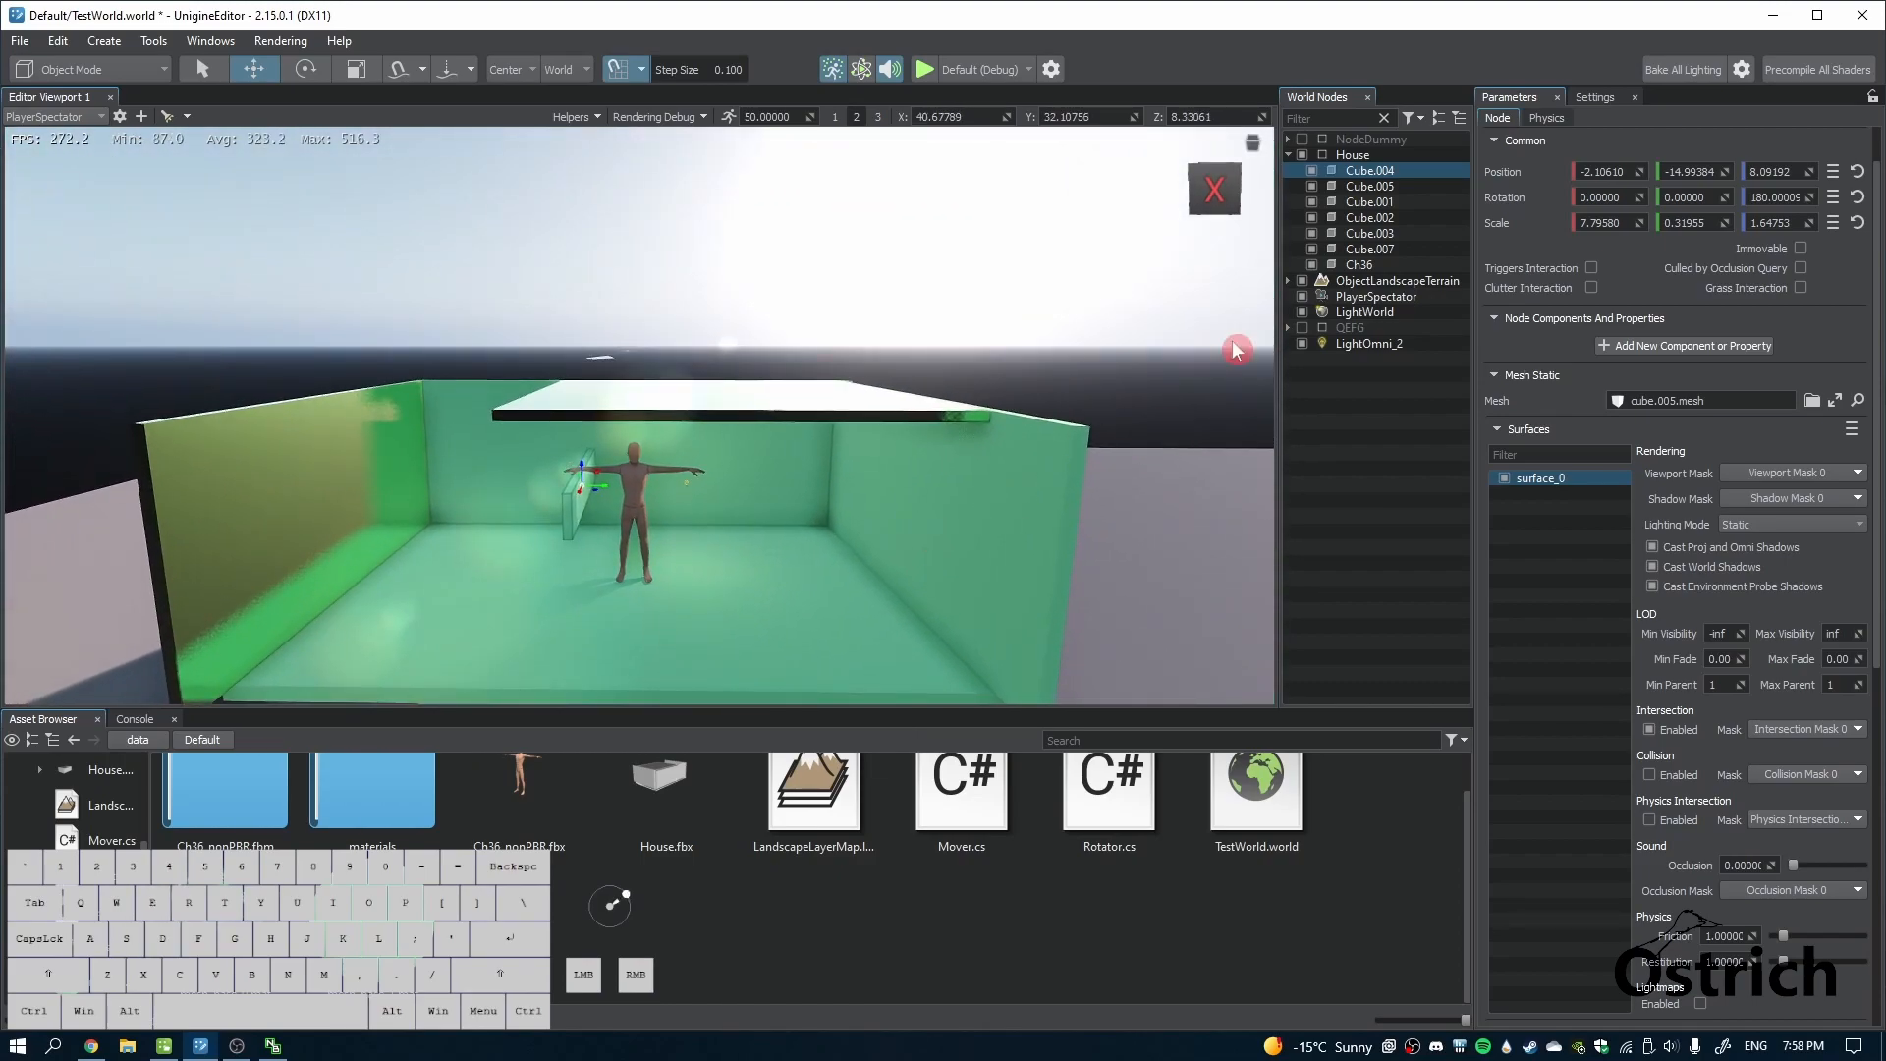
{"action": "left_click", "coordinate": [1302, 313]}
Examine the dark room under the omni light and inspect the parameters of the reflective material mesh_base_0
{"action": "right_click_drag", "start_coordinate": [892, 557], "coordinate": [713, 267]}
{"action": "key", "text": "w"}
{"action": "key", "text": "w"}
{"action": "key", "text": "s"}
{"action": "key", "text": "w"}
{"action": "left_click", "coordinate": [714, 267]}
{"action": "left_click", "coordinate": [250, 514]}
{"action": "right_click_drag", "start_coordinate": [751, 552], "coordinate": [505, 534]}
{"action": "key", "text": "s"}
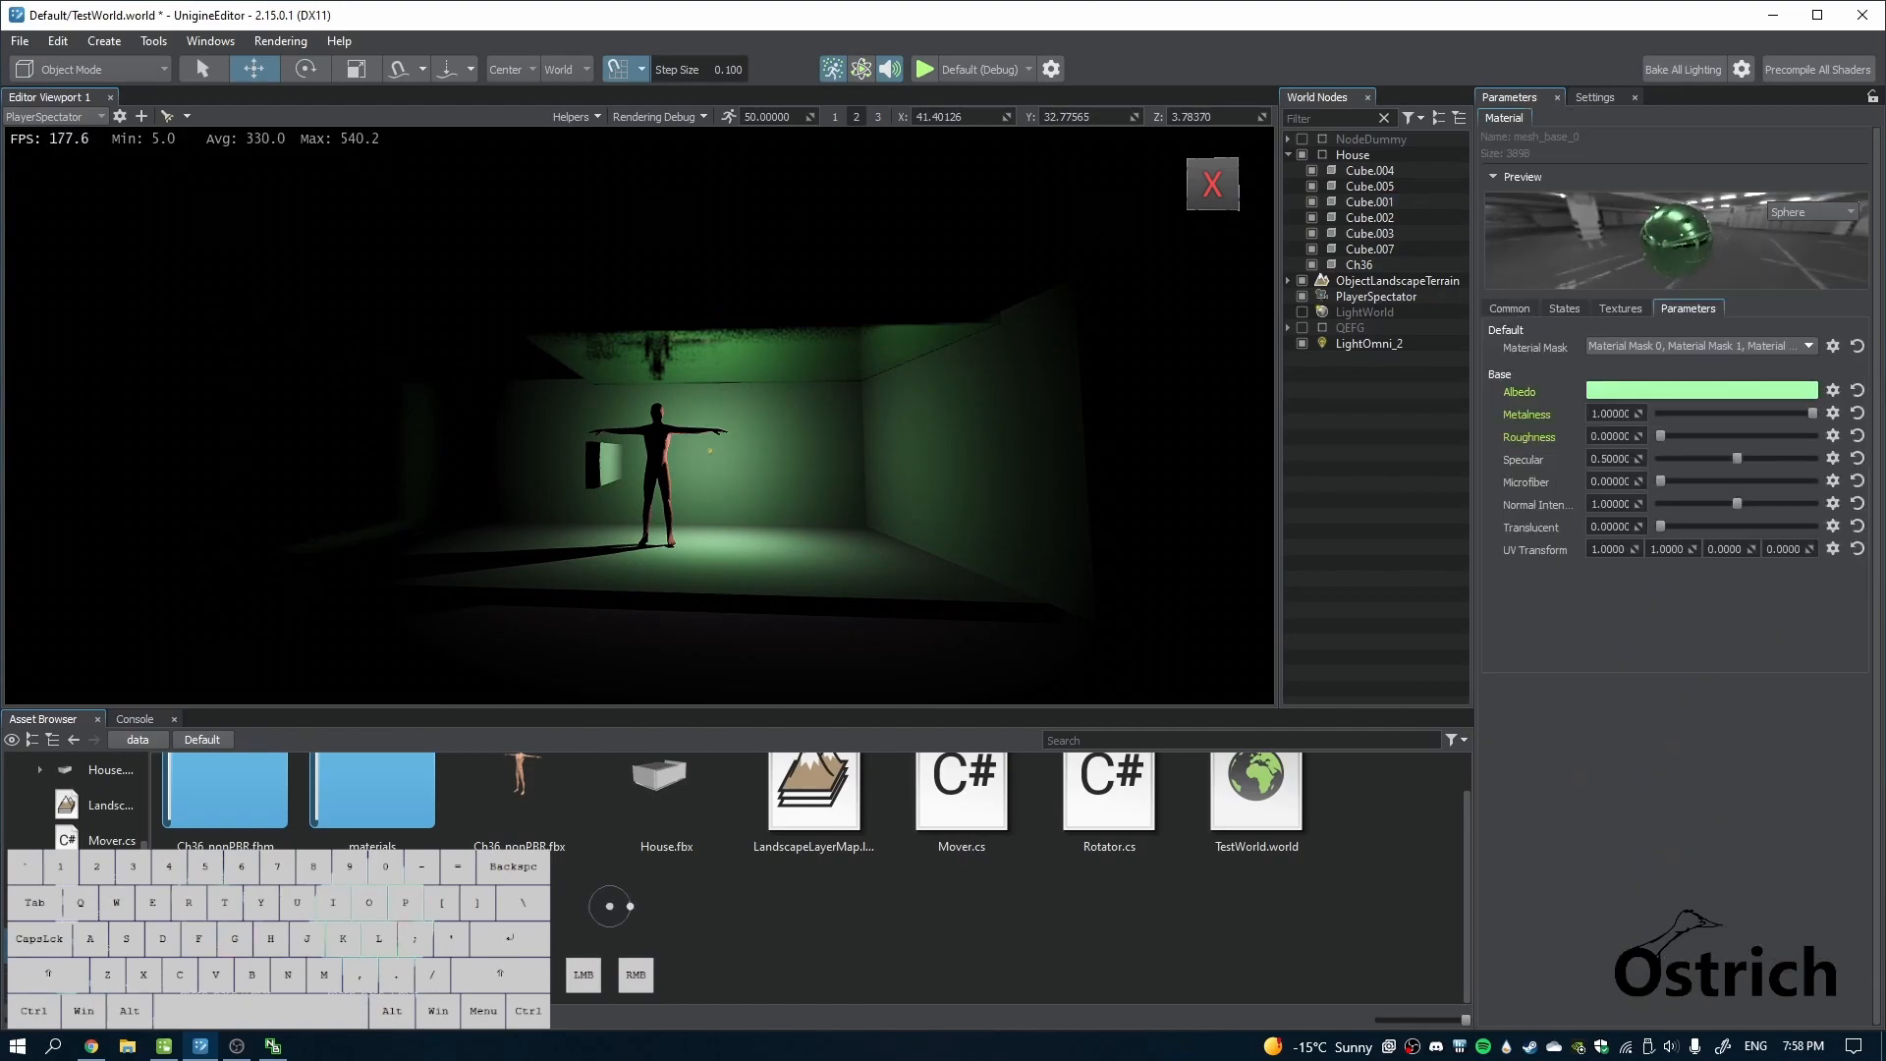
Try metalness 1 on the wall material mesh_base_1, return it to 0, and set its roughness to 0
{"action": "left_click", "coordinate": [823, 450]}
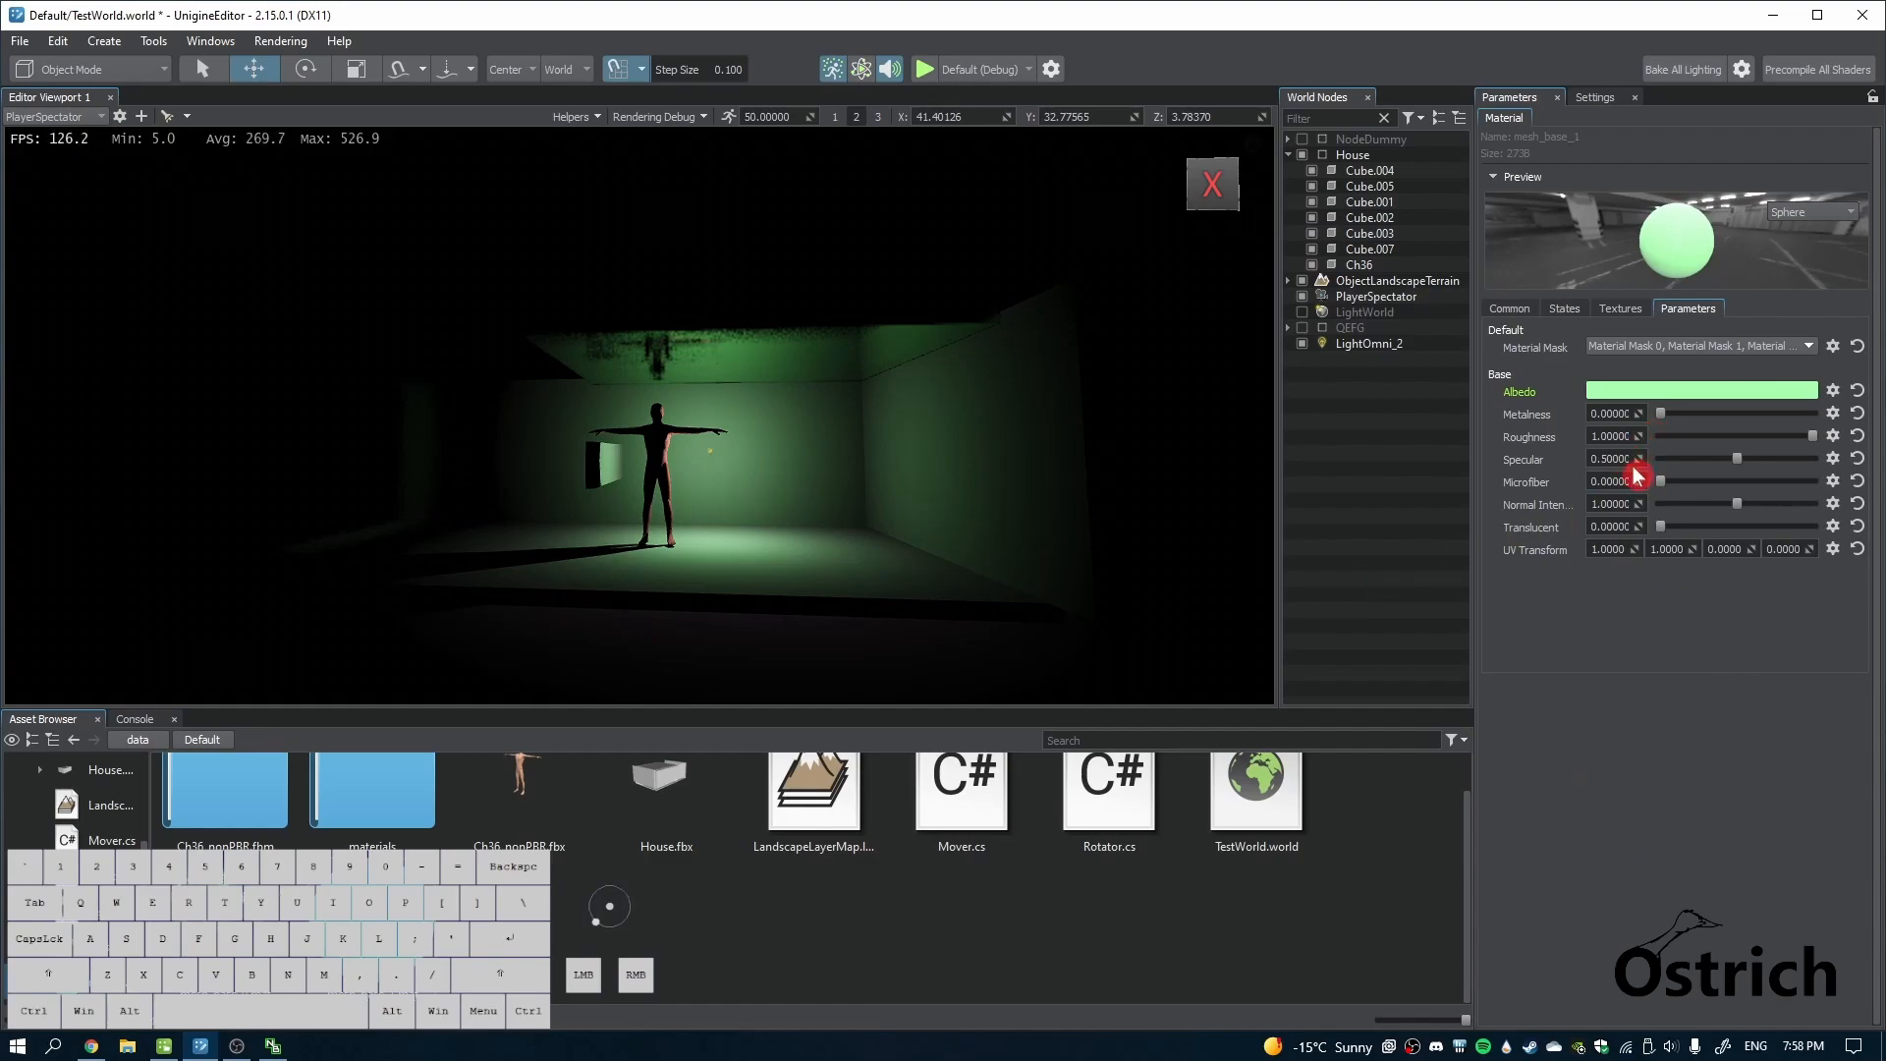
{"action": "left_click_drag", "start_coordinate": [1652, 409], "coordinate": [1876, 410]}
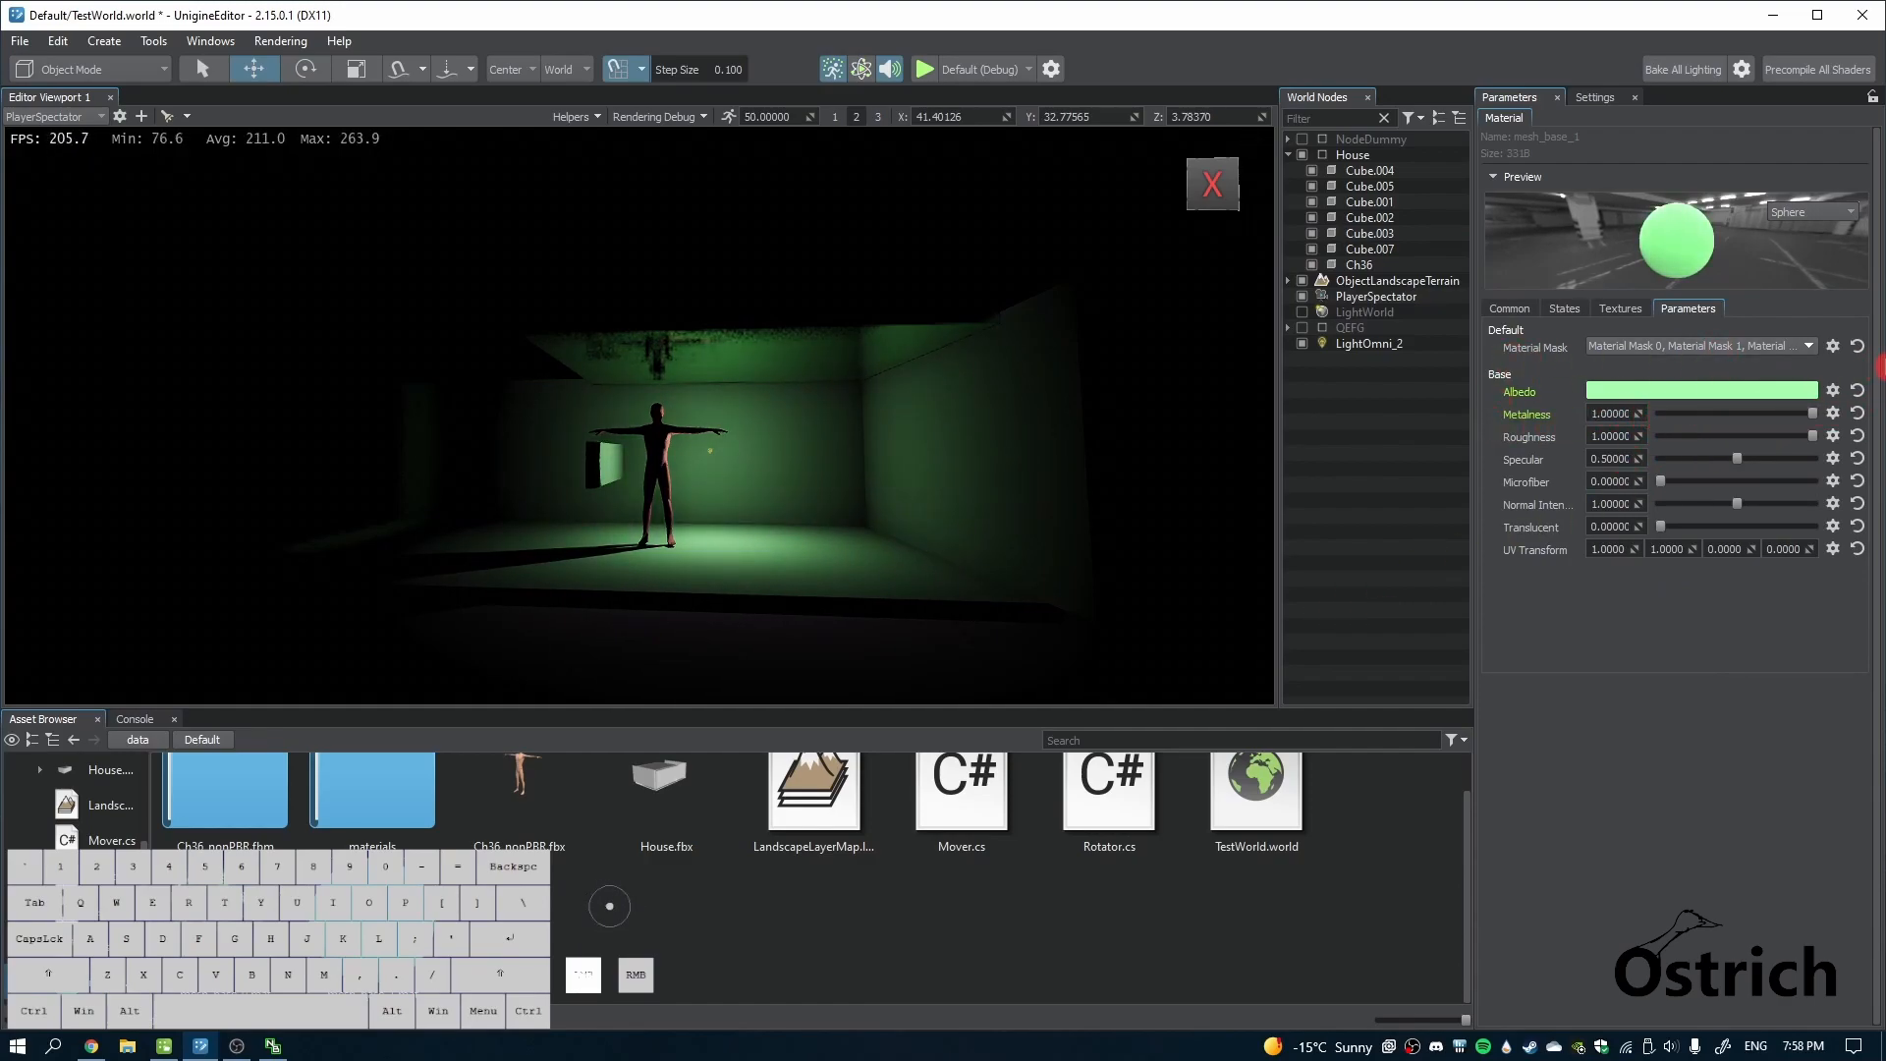
{"action": "left_click_drag", "start_coordinate": [1879, 366], "coordinate": [1473, 387]}
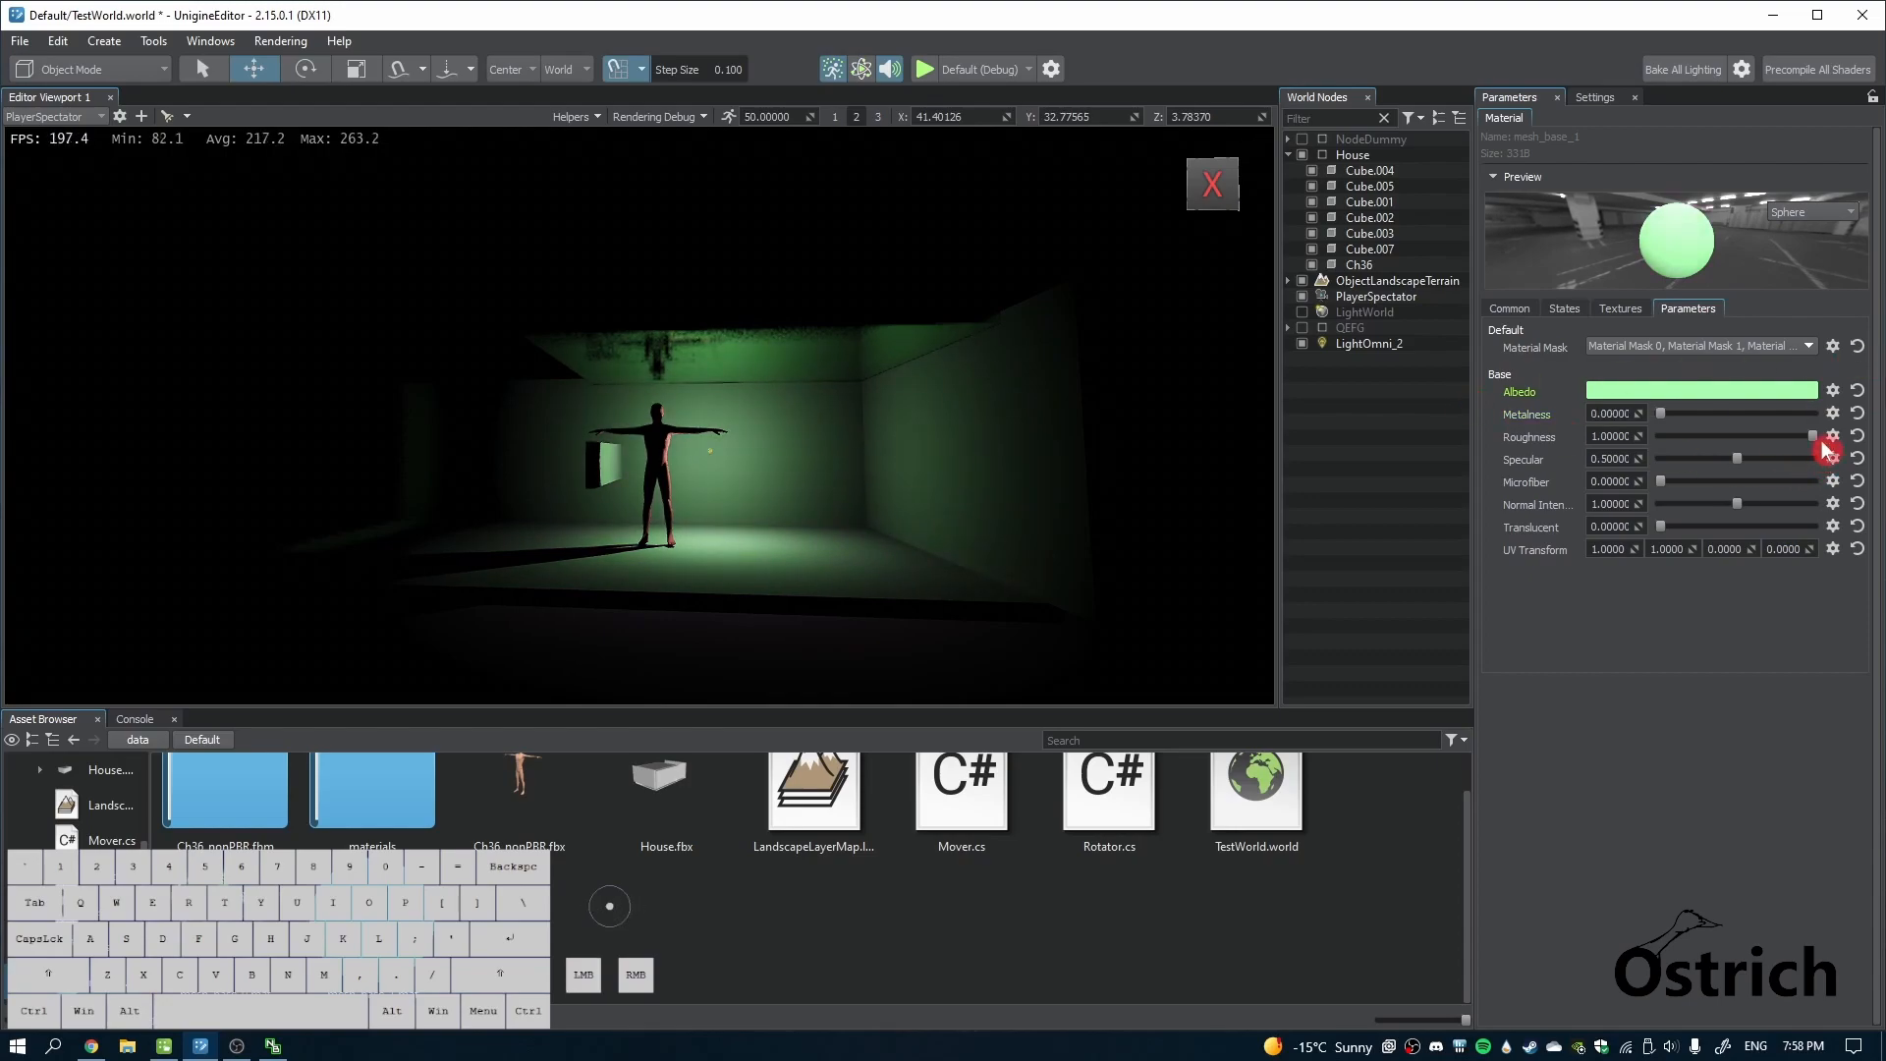
{"action": "left_click_drag", "start_coordinate": [1814, 439], "coordinate": [1594, 451]}
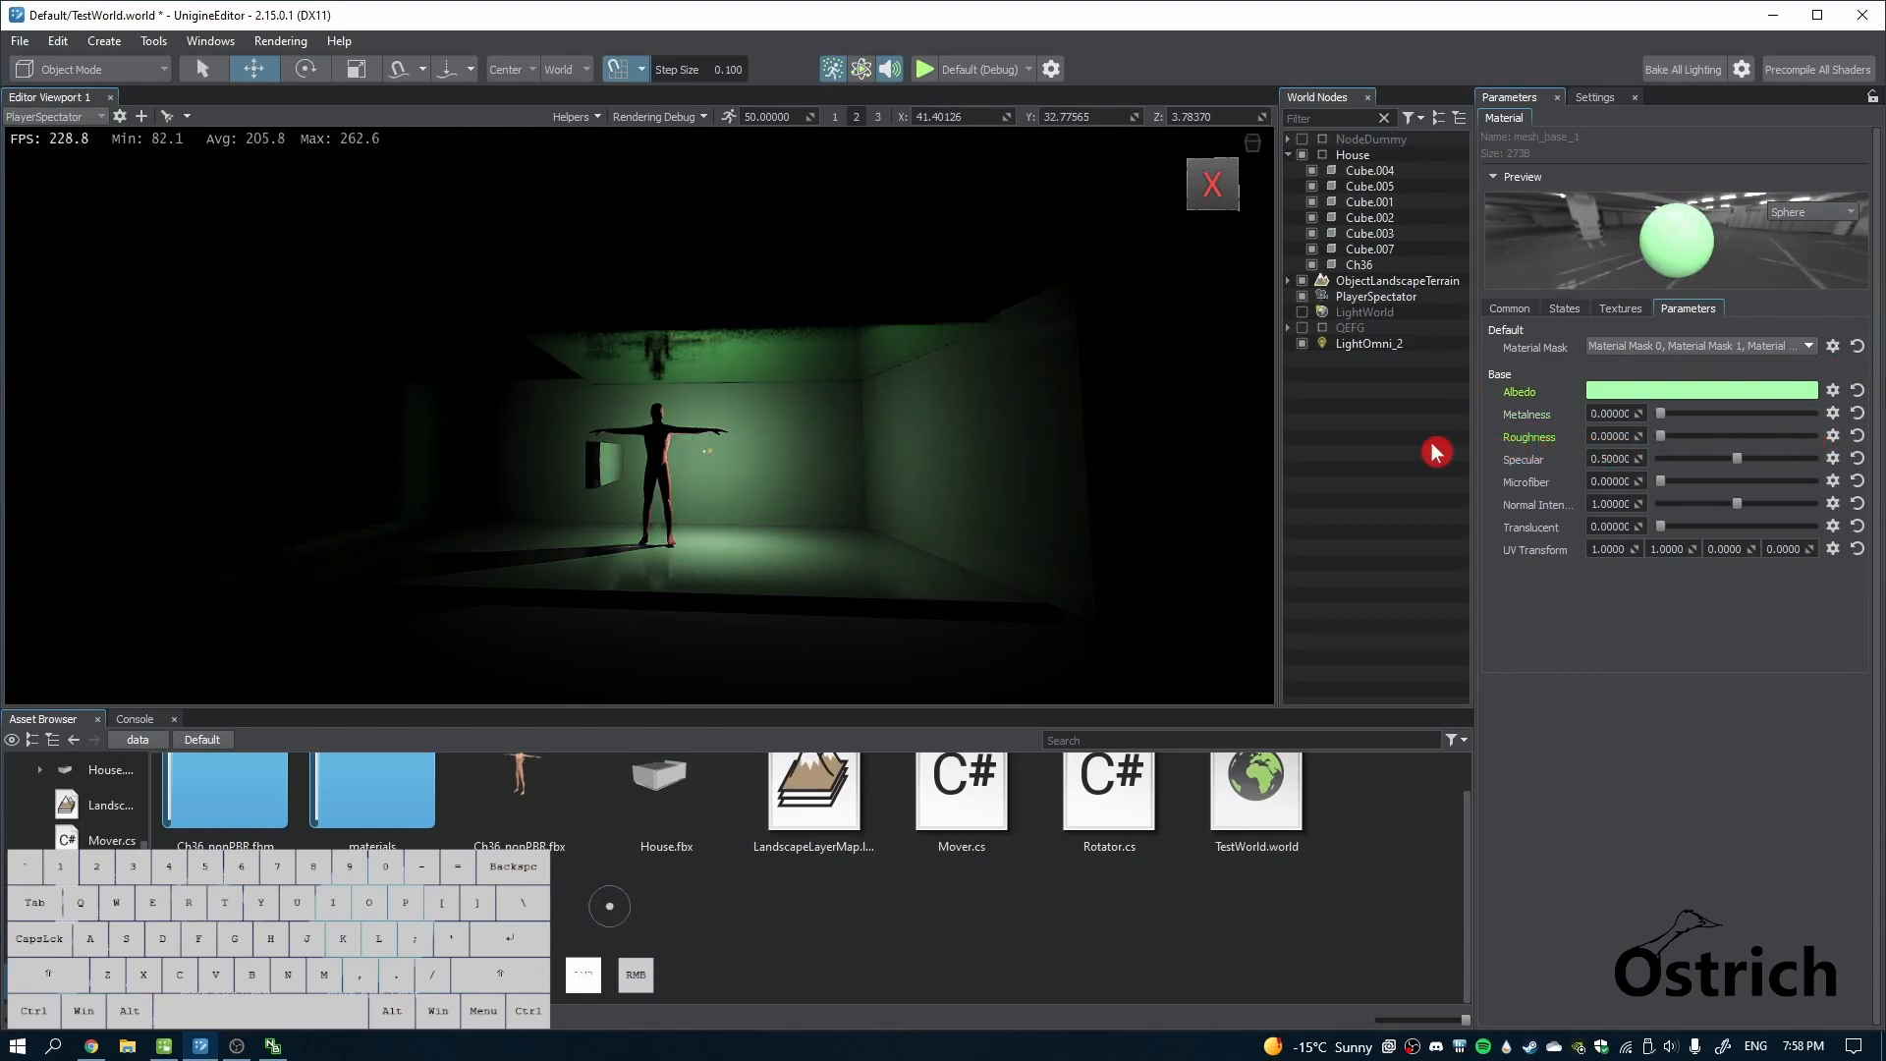
Raise the metalness of the wall material mesh_base_1 to its maximum and examine the walls
{"action": "right_click_drag", "start_coordinate": [888, 547], "coordinate": [935, 603]}
{"action": "key", "text": "w"}
{"action": "key", "text": "d"}
{"action": "left_click_drag", "start_coordinate": [1660, 417], "coordinate": [1880, 403]}
{"action": "right_click_drag", "start_coordinate": [1178, 305], "coordinate": [865, 360]}
{"action": "key", "text": "w"}
Lower the metalness of mesh_base_1, then undo the material's latest metalness and roughness changes
{"action": "left_click", "coordinate": [1714, 413]}
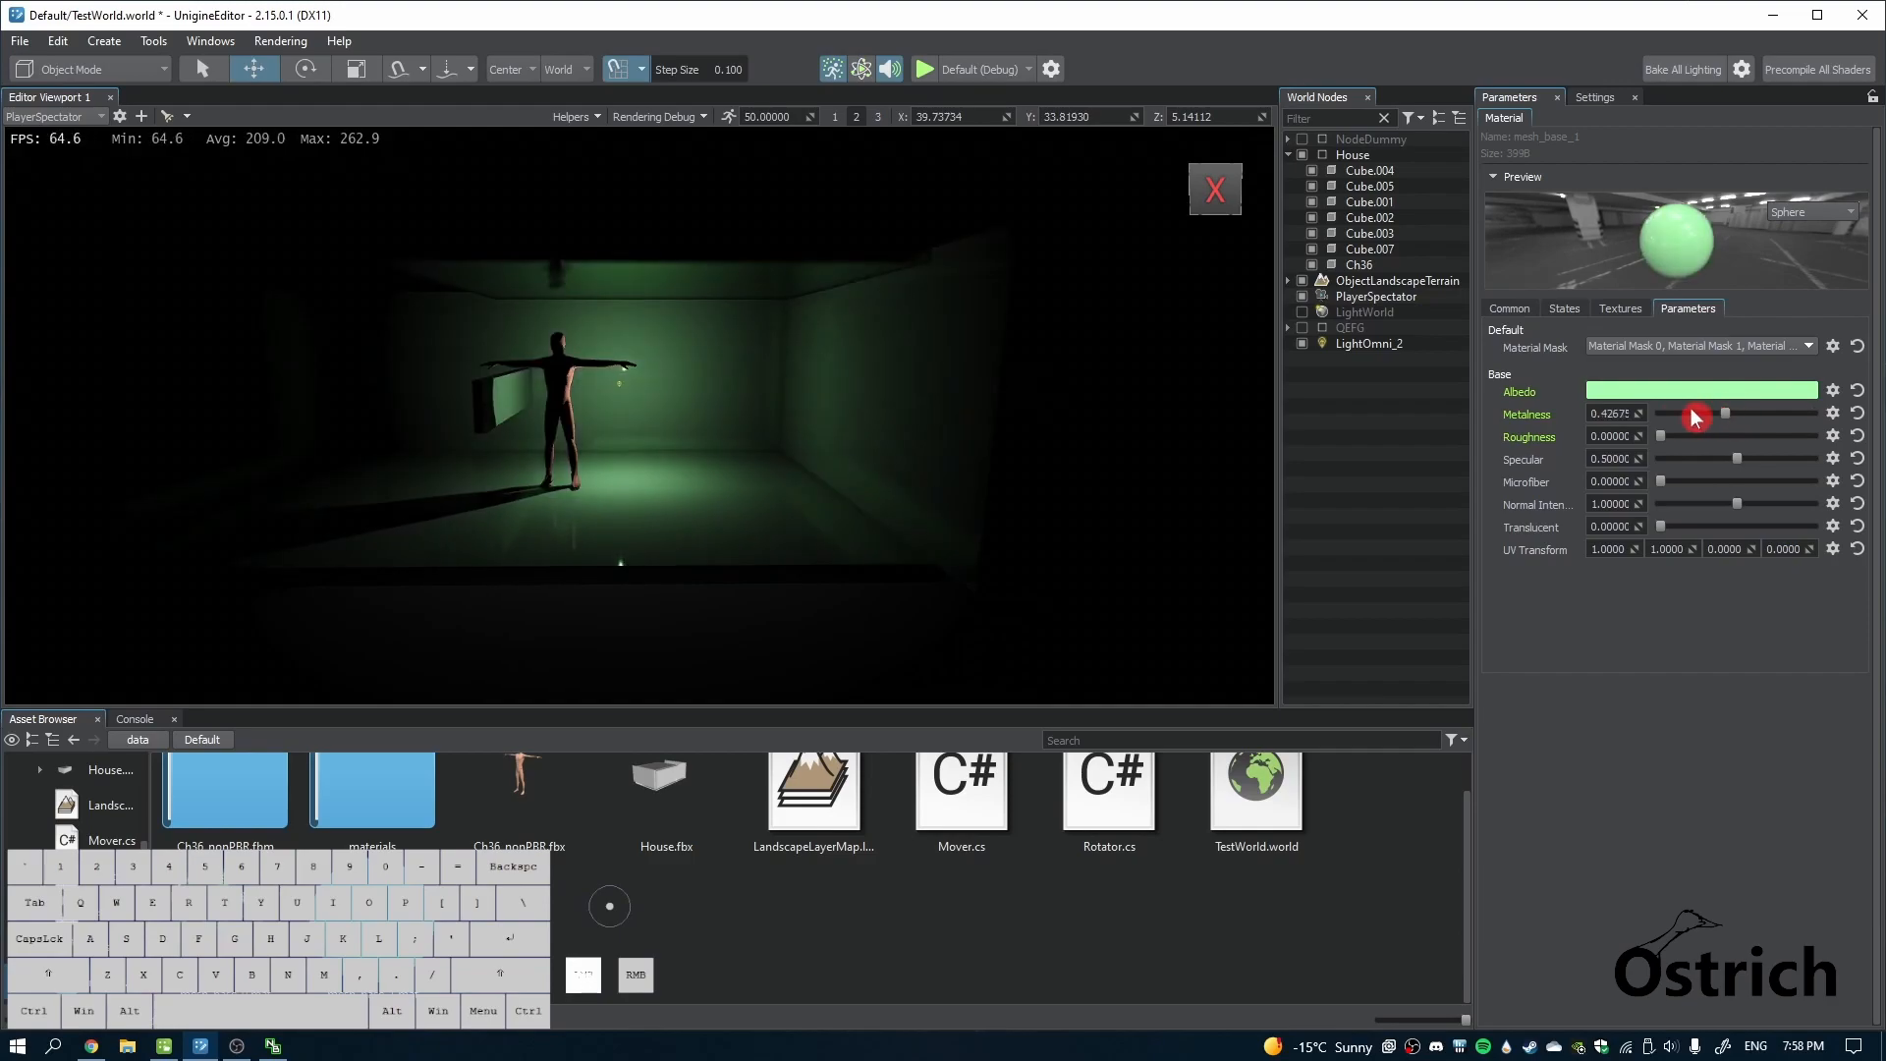
{"action": "left_click", "coordinate": [1670, 437]}
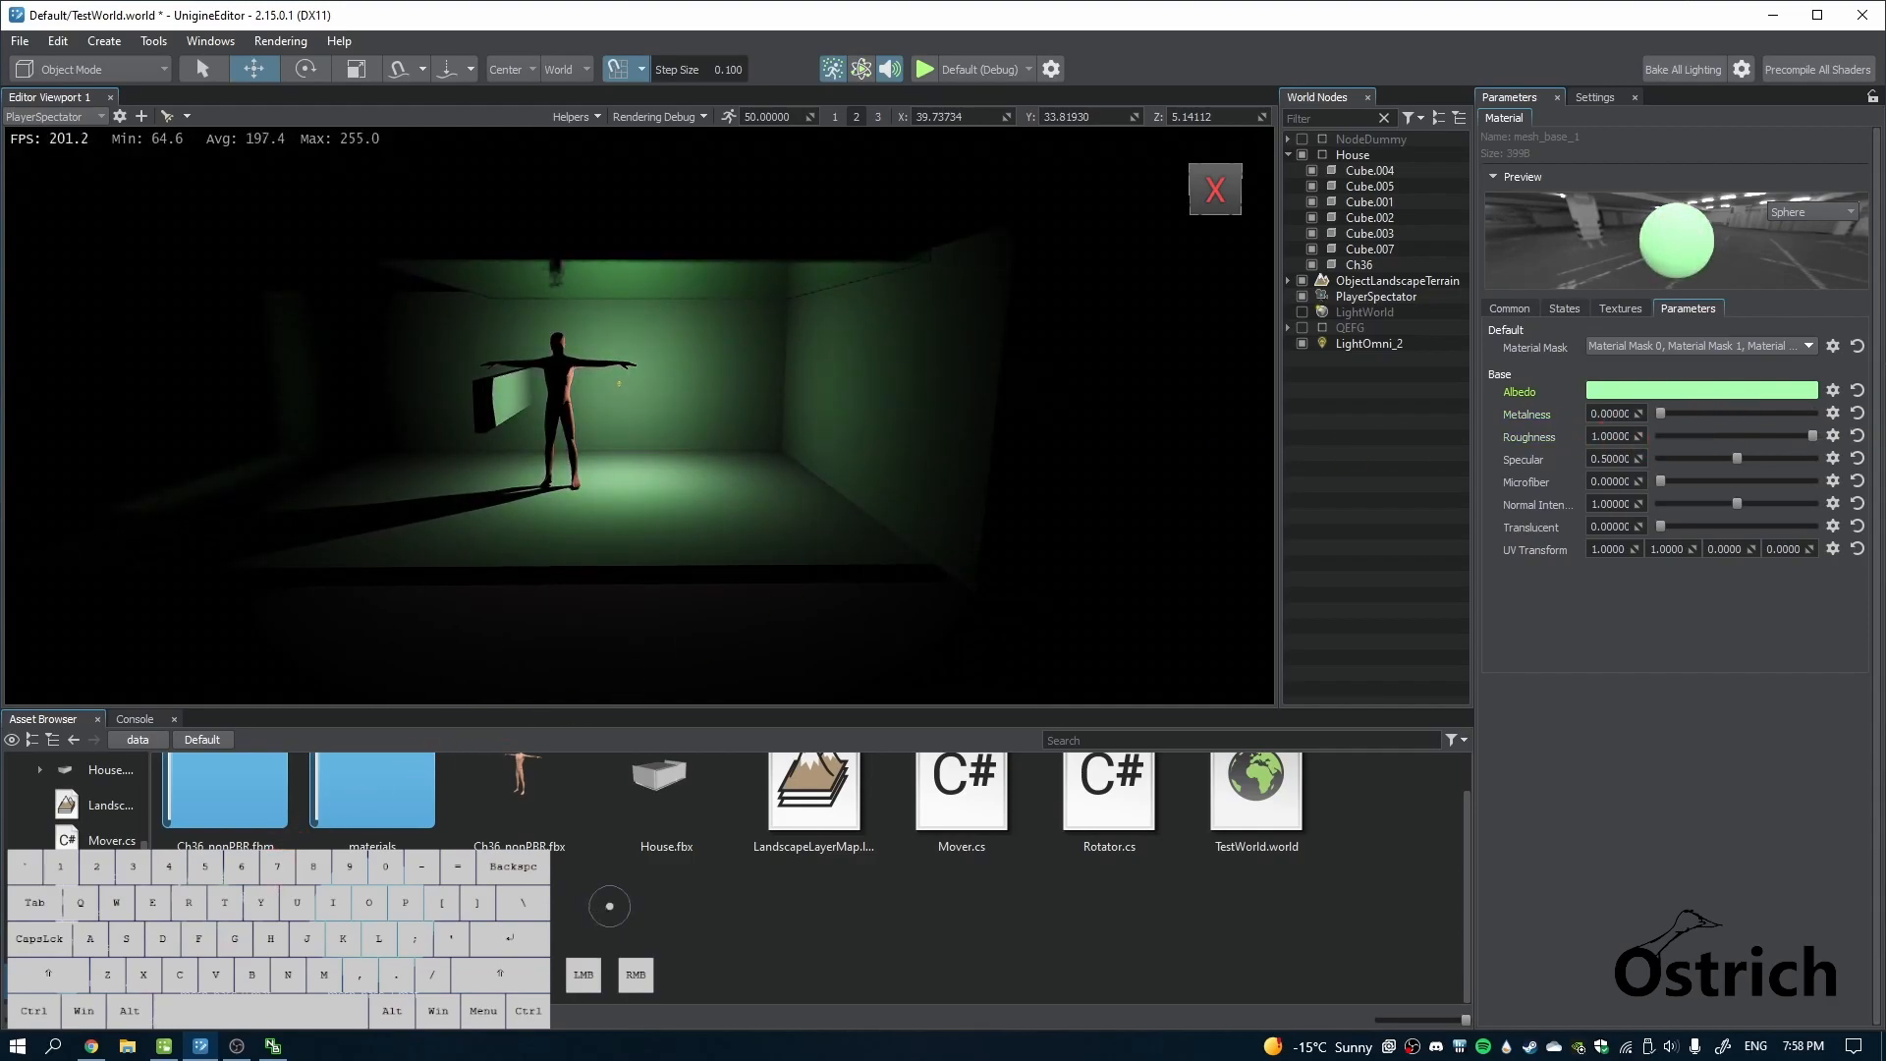
{"action": "key", "text": "ctrl+z"}
{"action": "key", "text": "ctrl+z"}
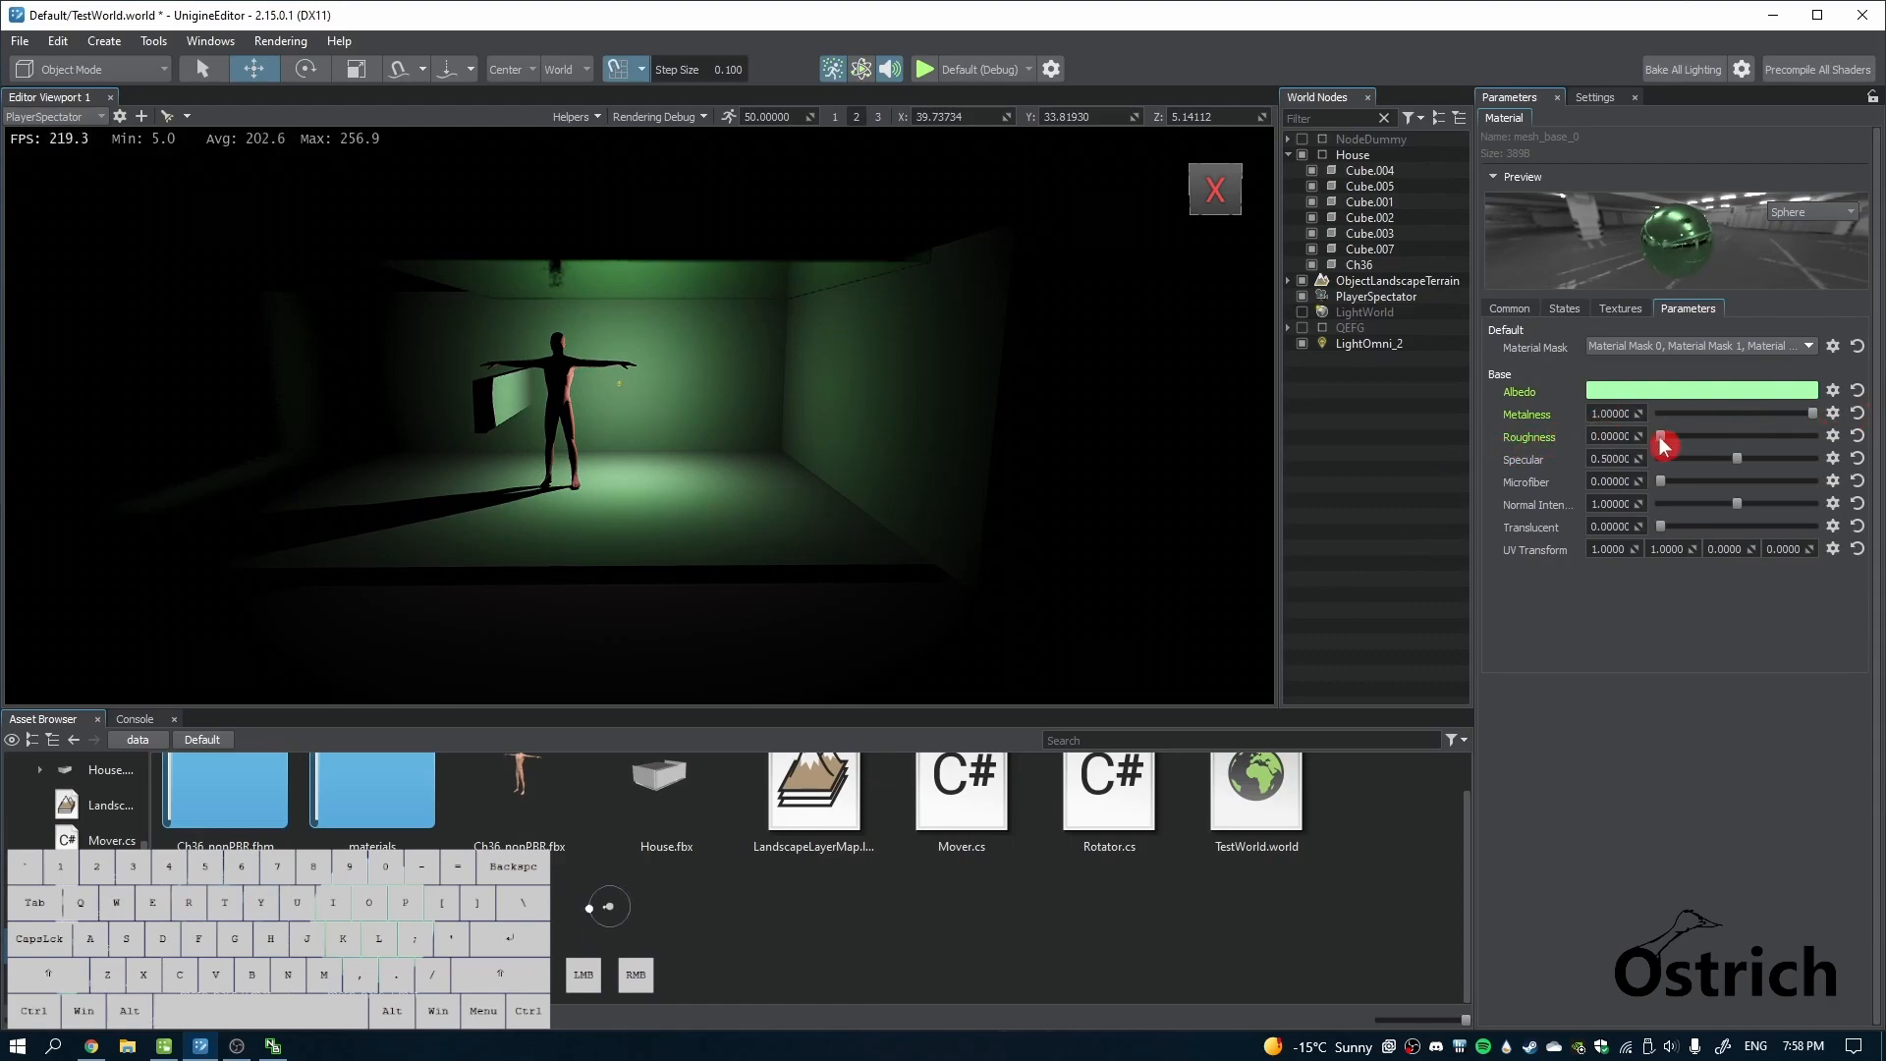
Examine the ceiling's reflection and the character's shadow under the omni light from several viewpoints
{"action": "right_click_drag", "start_coordinate": [1120, 484], "coordinate": [1088, 433]}
{"action": "key", "text": "w"}
{"action": "key", "text": "s"}
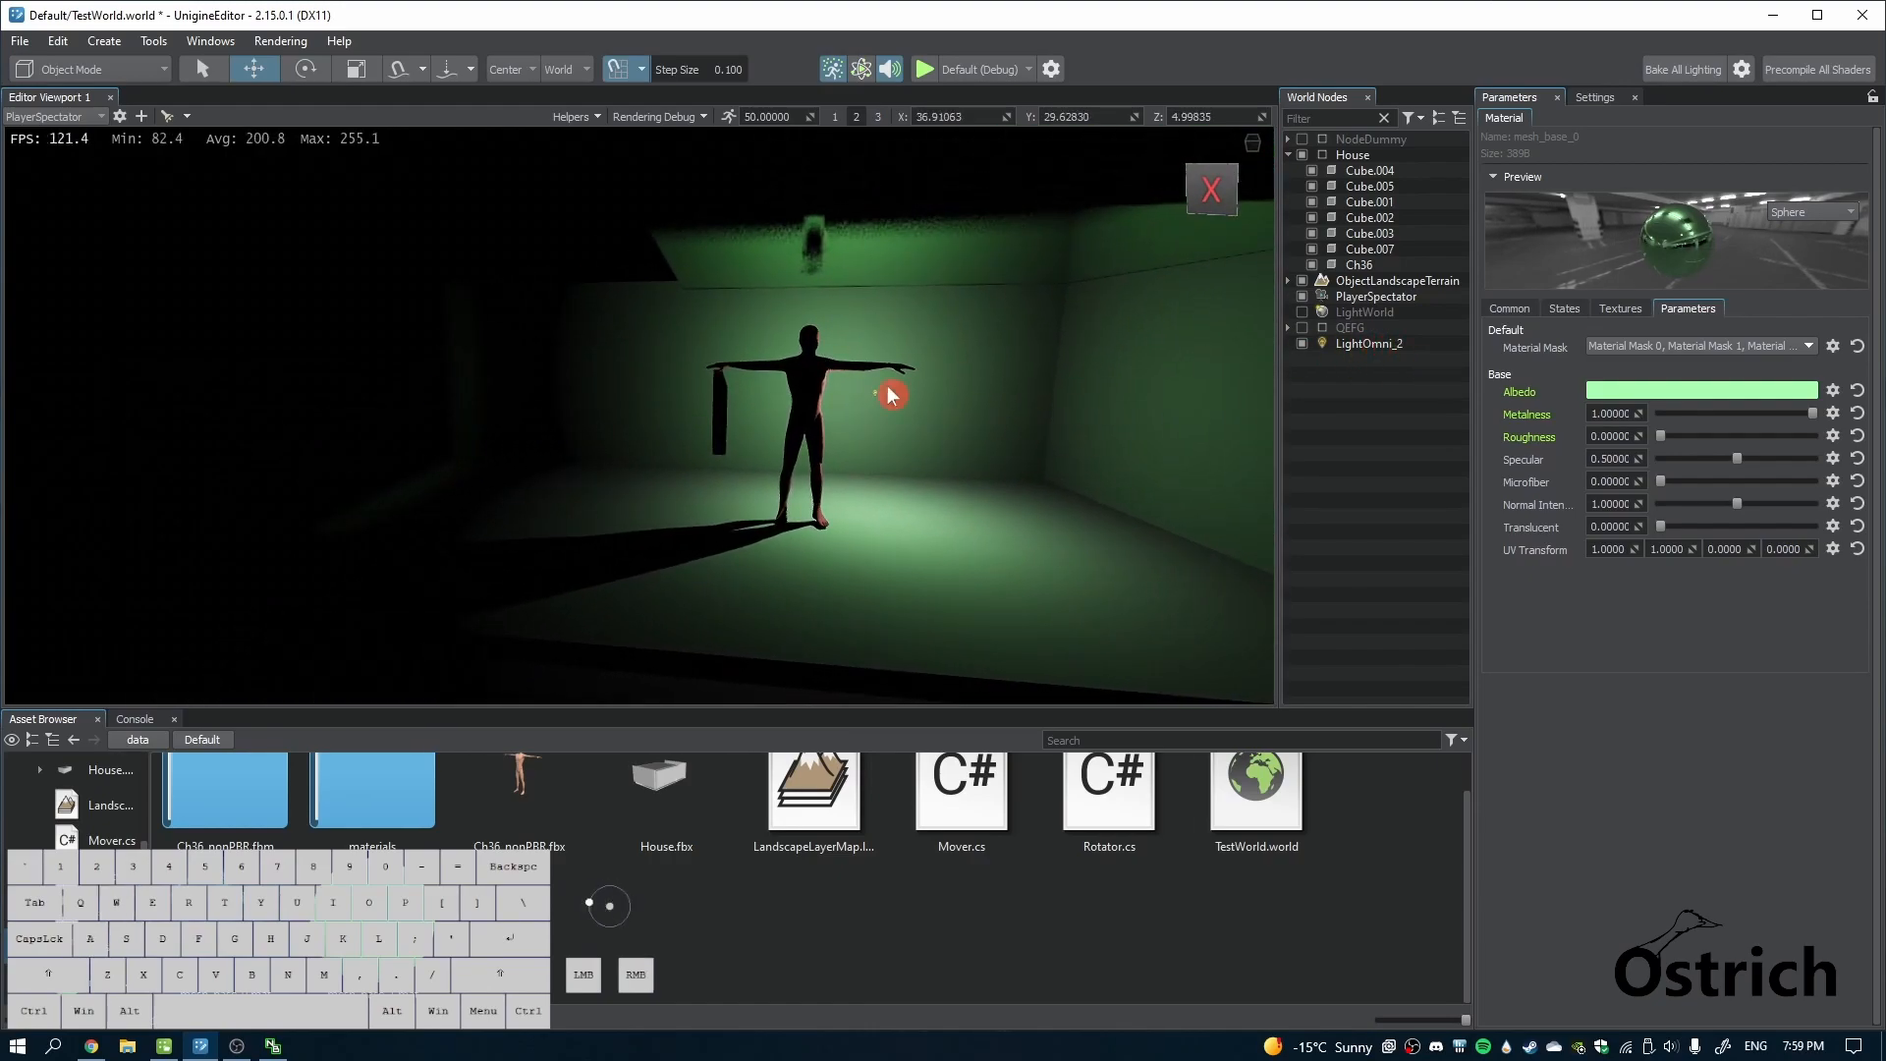
{"action": "right_click_drag", "start_coordinate": [822, 425], "coordinate": [782, 421]}
{"action": "key", "text": "d"}
{"action": "key", "text": "a"}
{"action": "key", "text": "a"}
{"action": "right_click_drag", "start_coordinate": [704, 515], "coordinate": [792, 497]}
{"action": "key", "text": "s"}
{"action": "key", "text": "w"}
{"action": "key", "text": "s"}
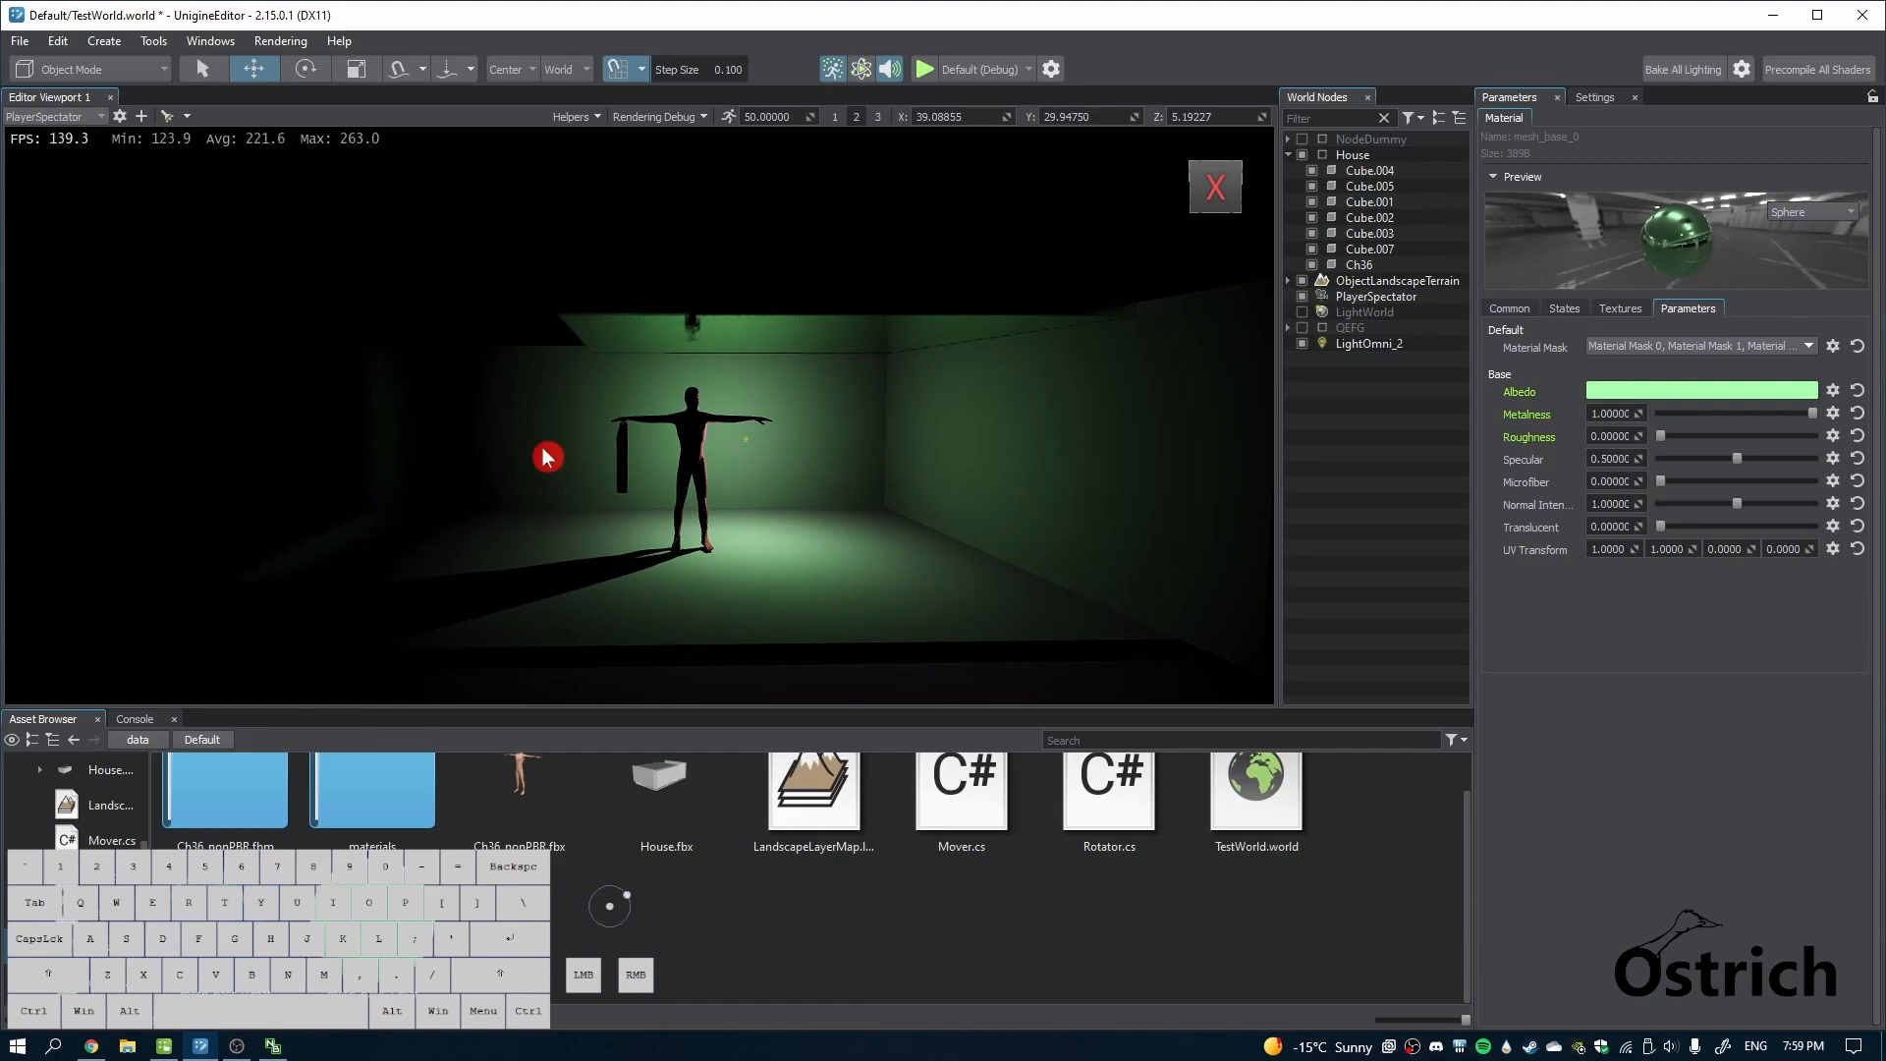
Add a voxel probe light and position it at the character inside the house
{"action": "right_click", "coordinate": [492, 324]}
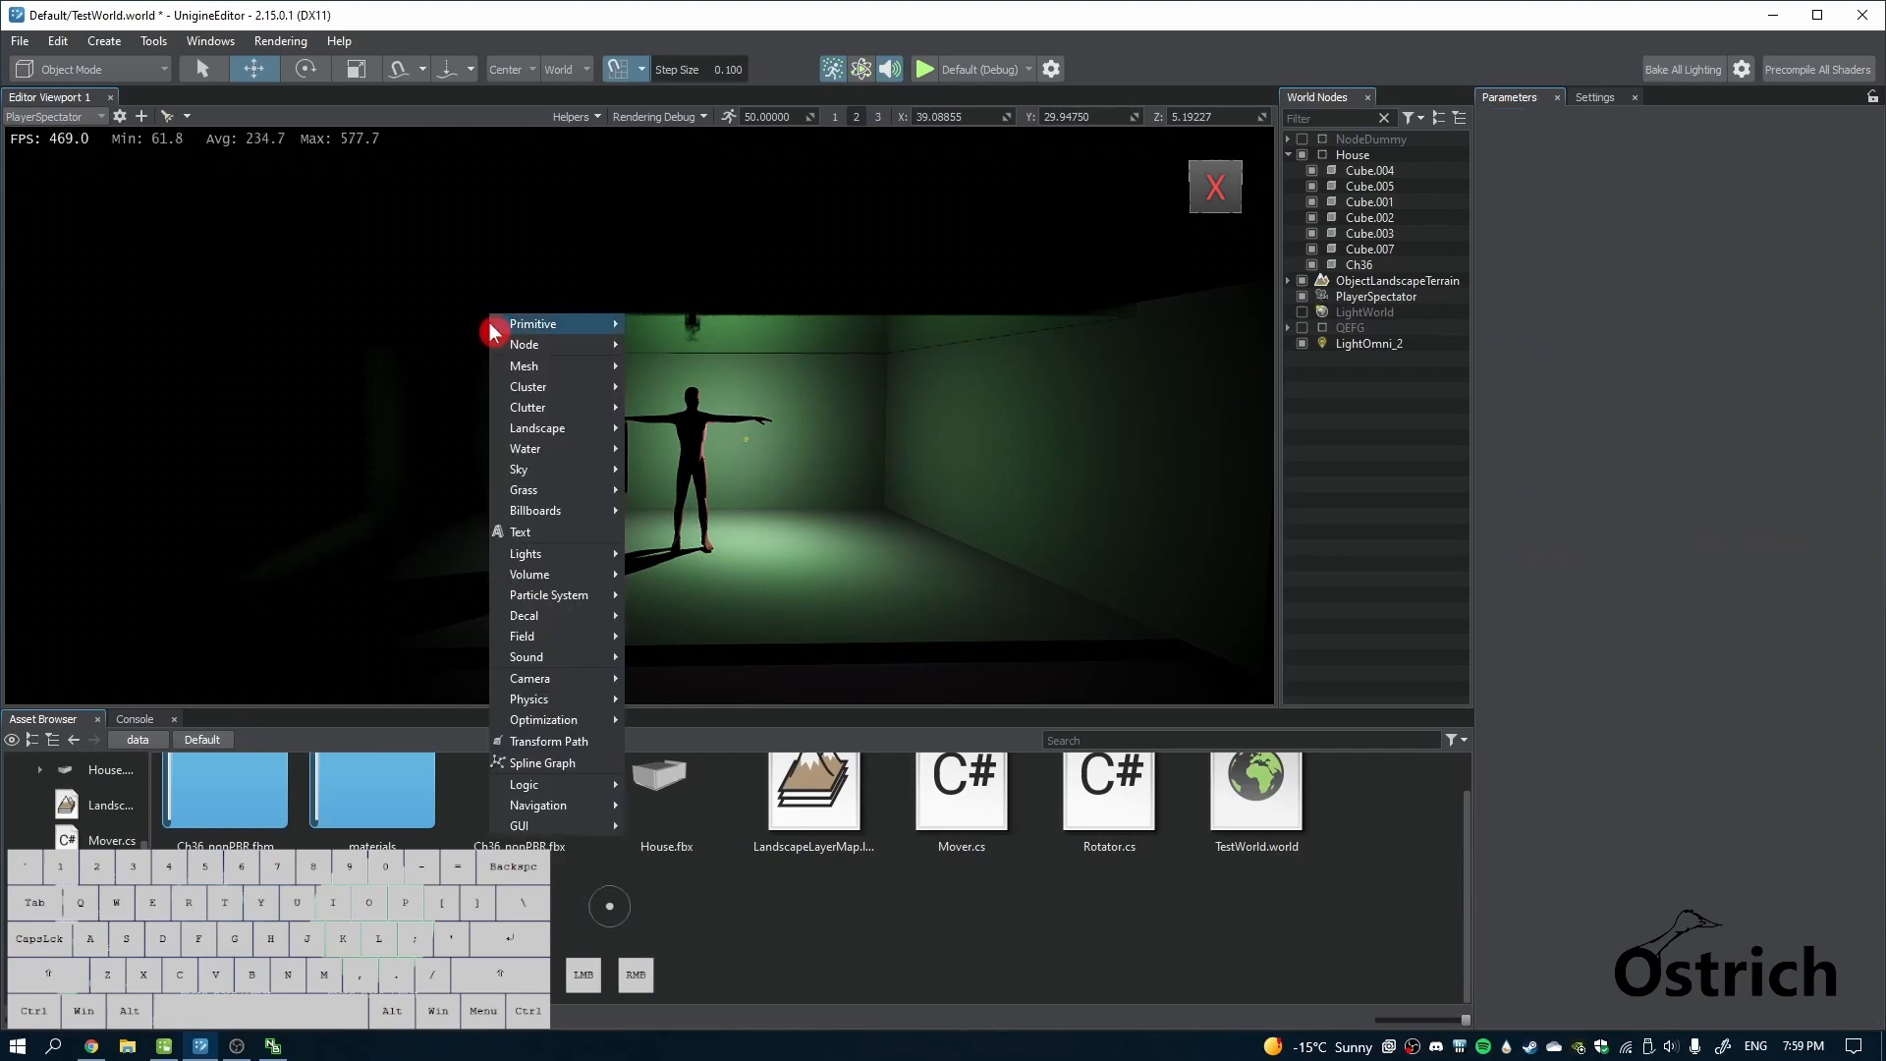
{"action": "mouse_move", "coordinate": [574, 553]}
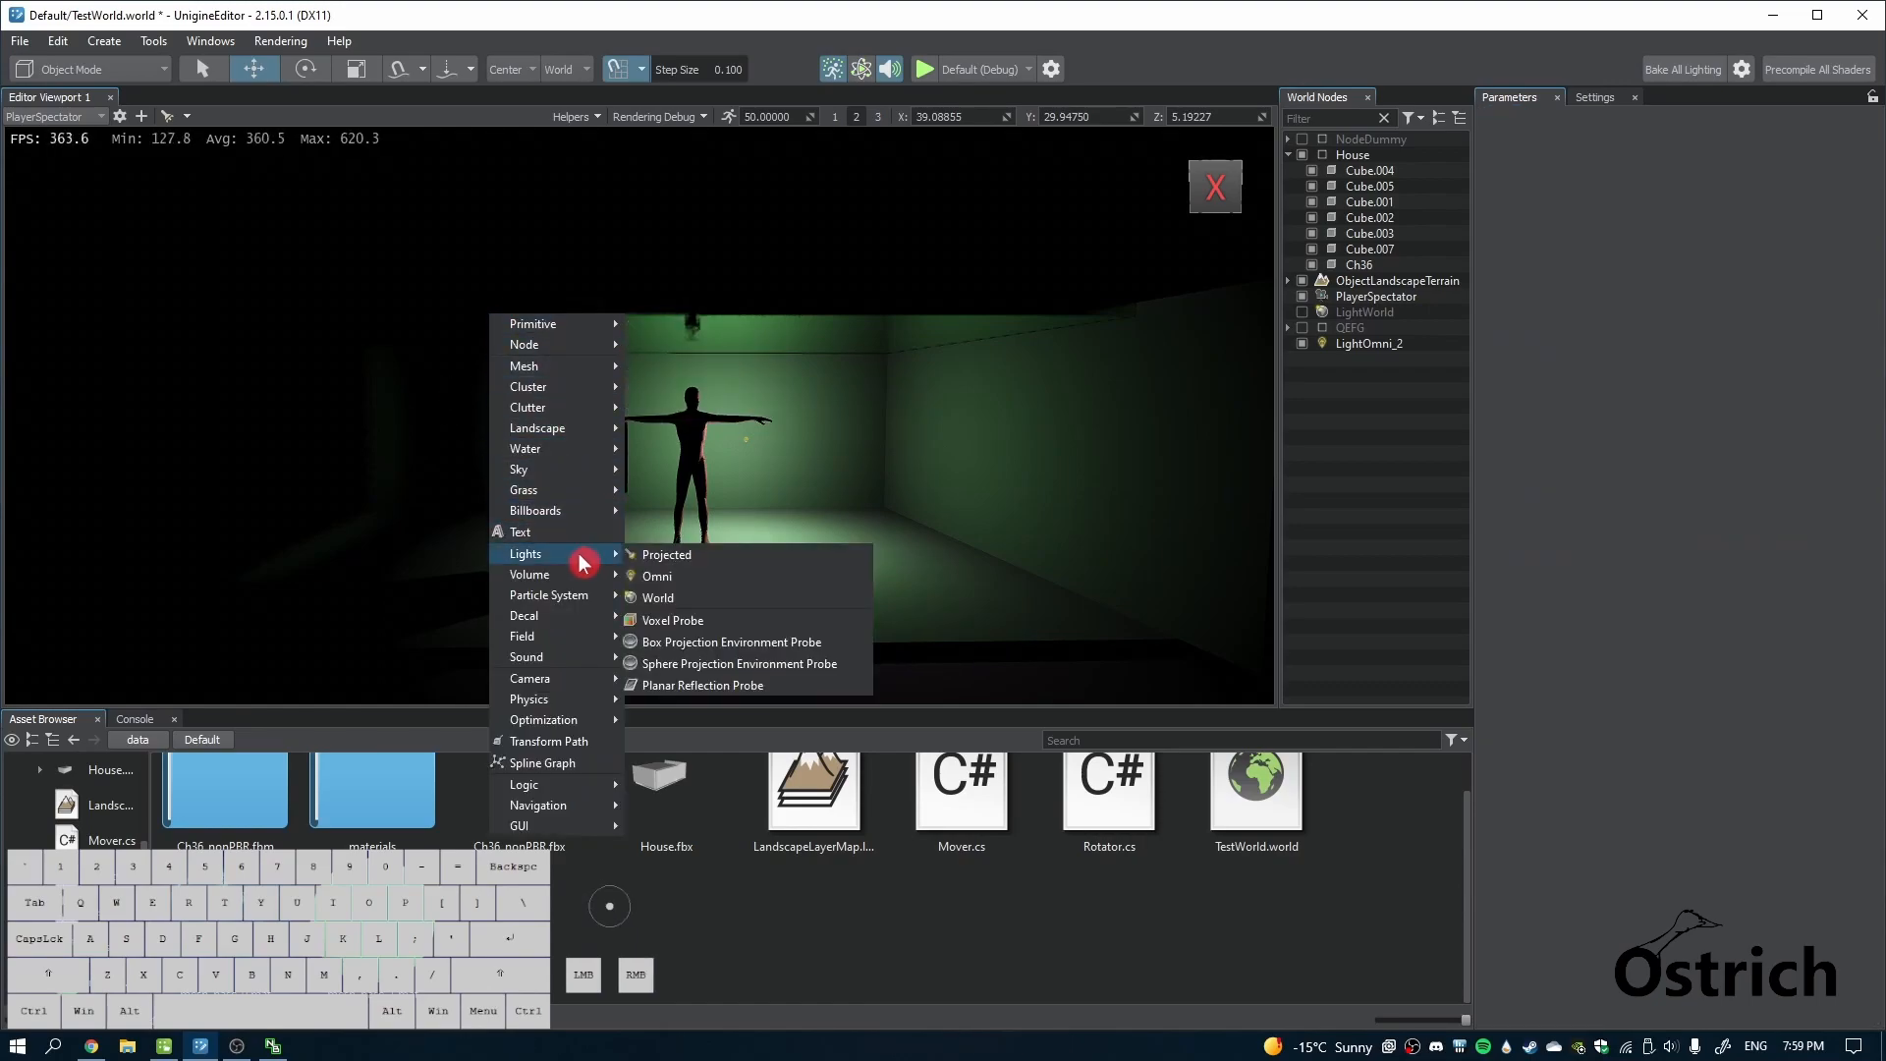
{"action": "left_click", "coordinate": [701, 620]}
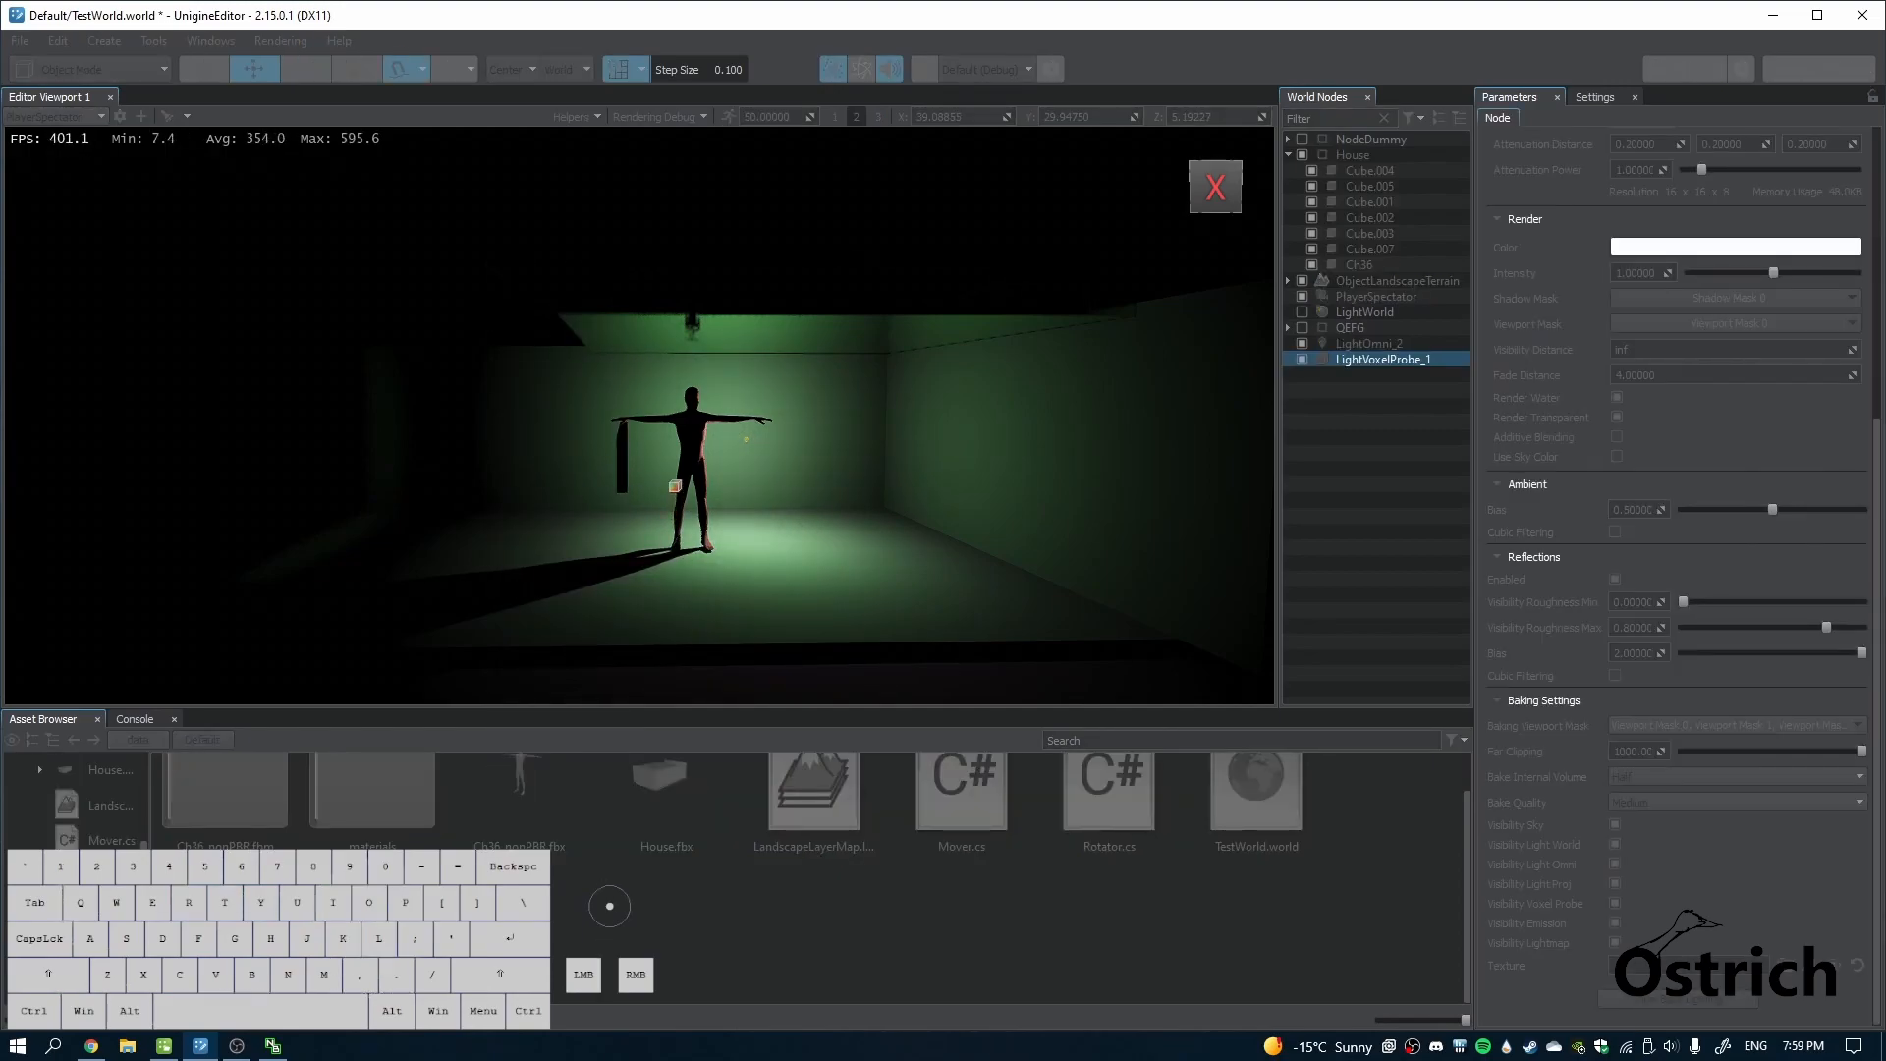
{"action": "left_click", "coordinate": [634, 583]}
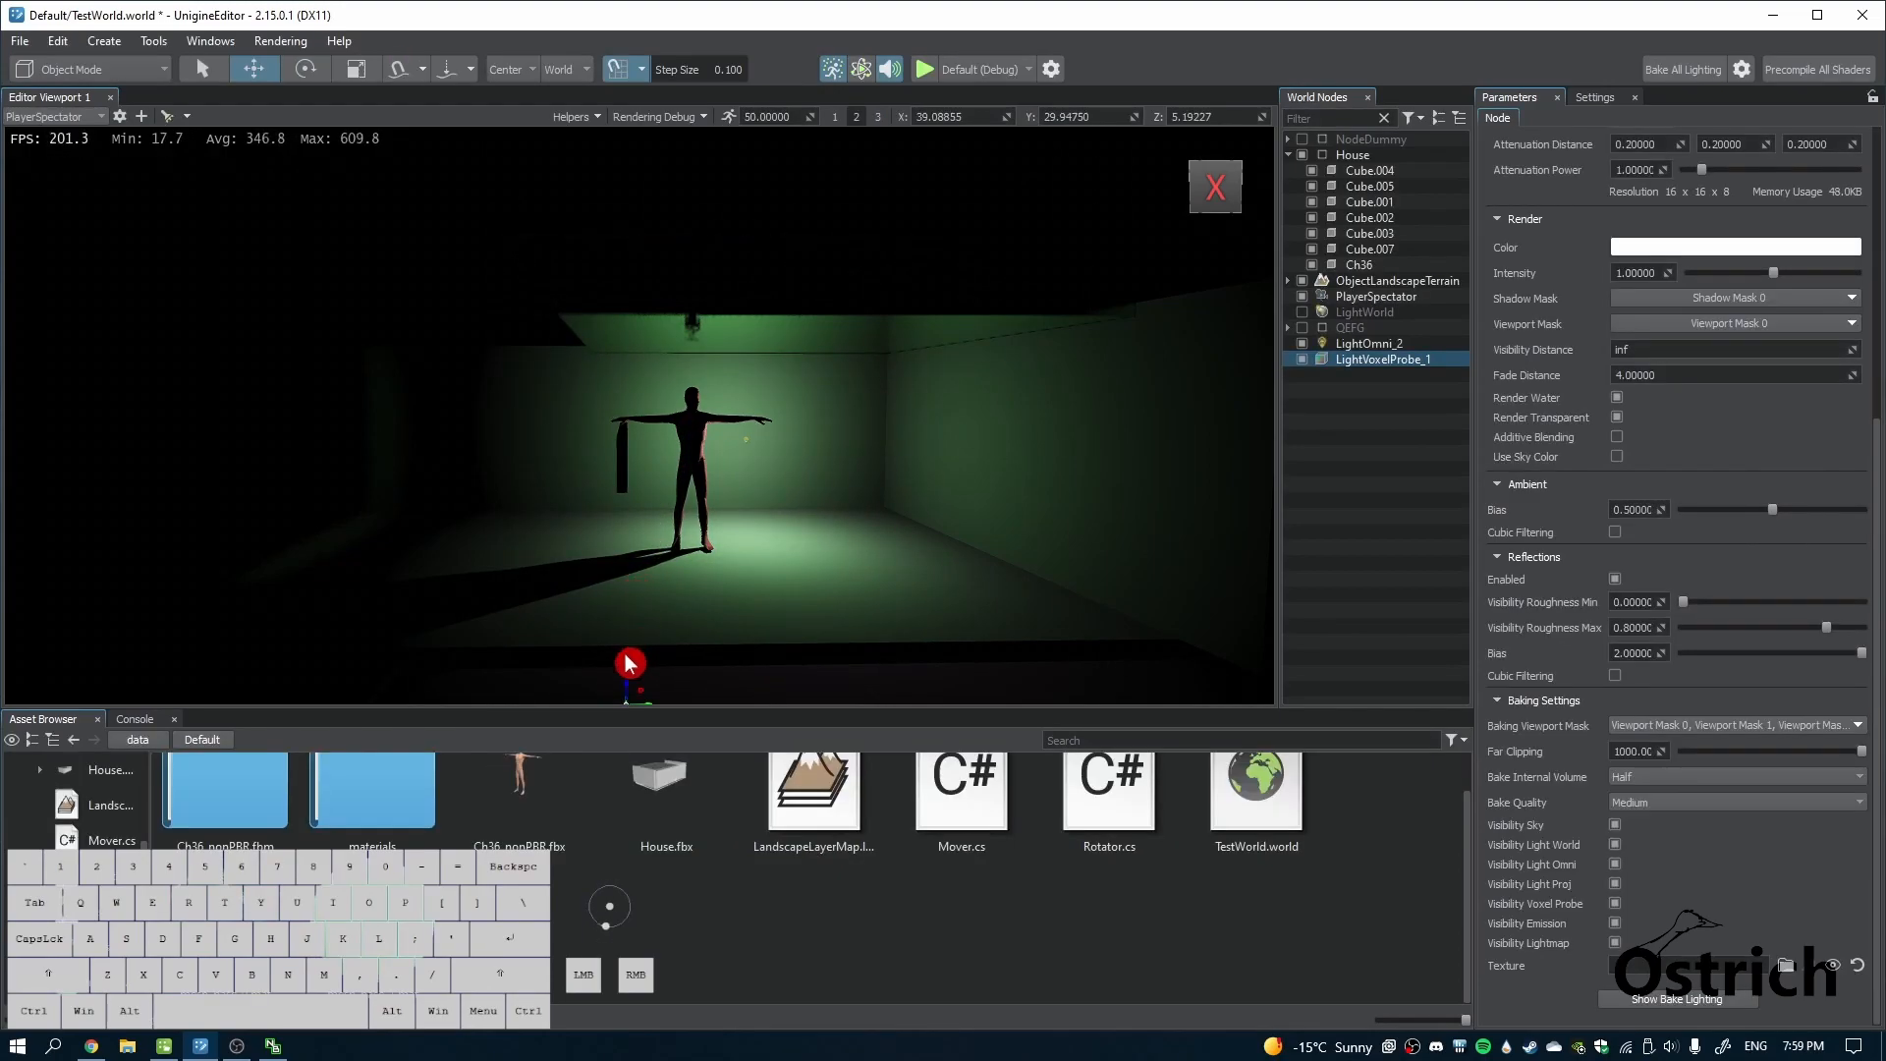
{"action": "left_click", "coordinate": [626, 685]}
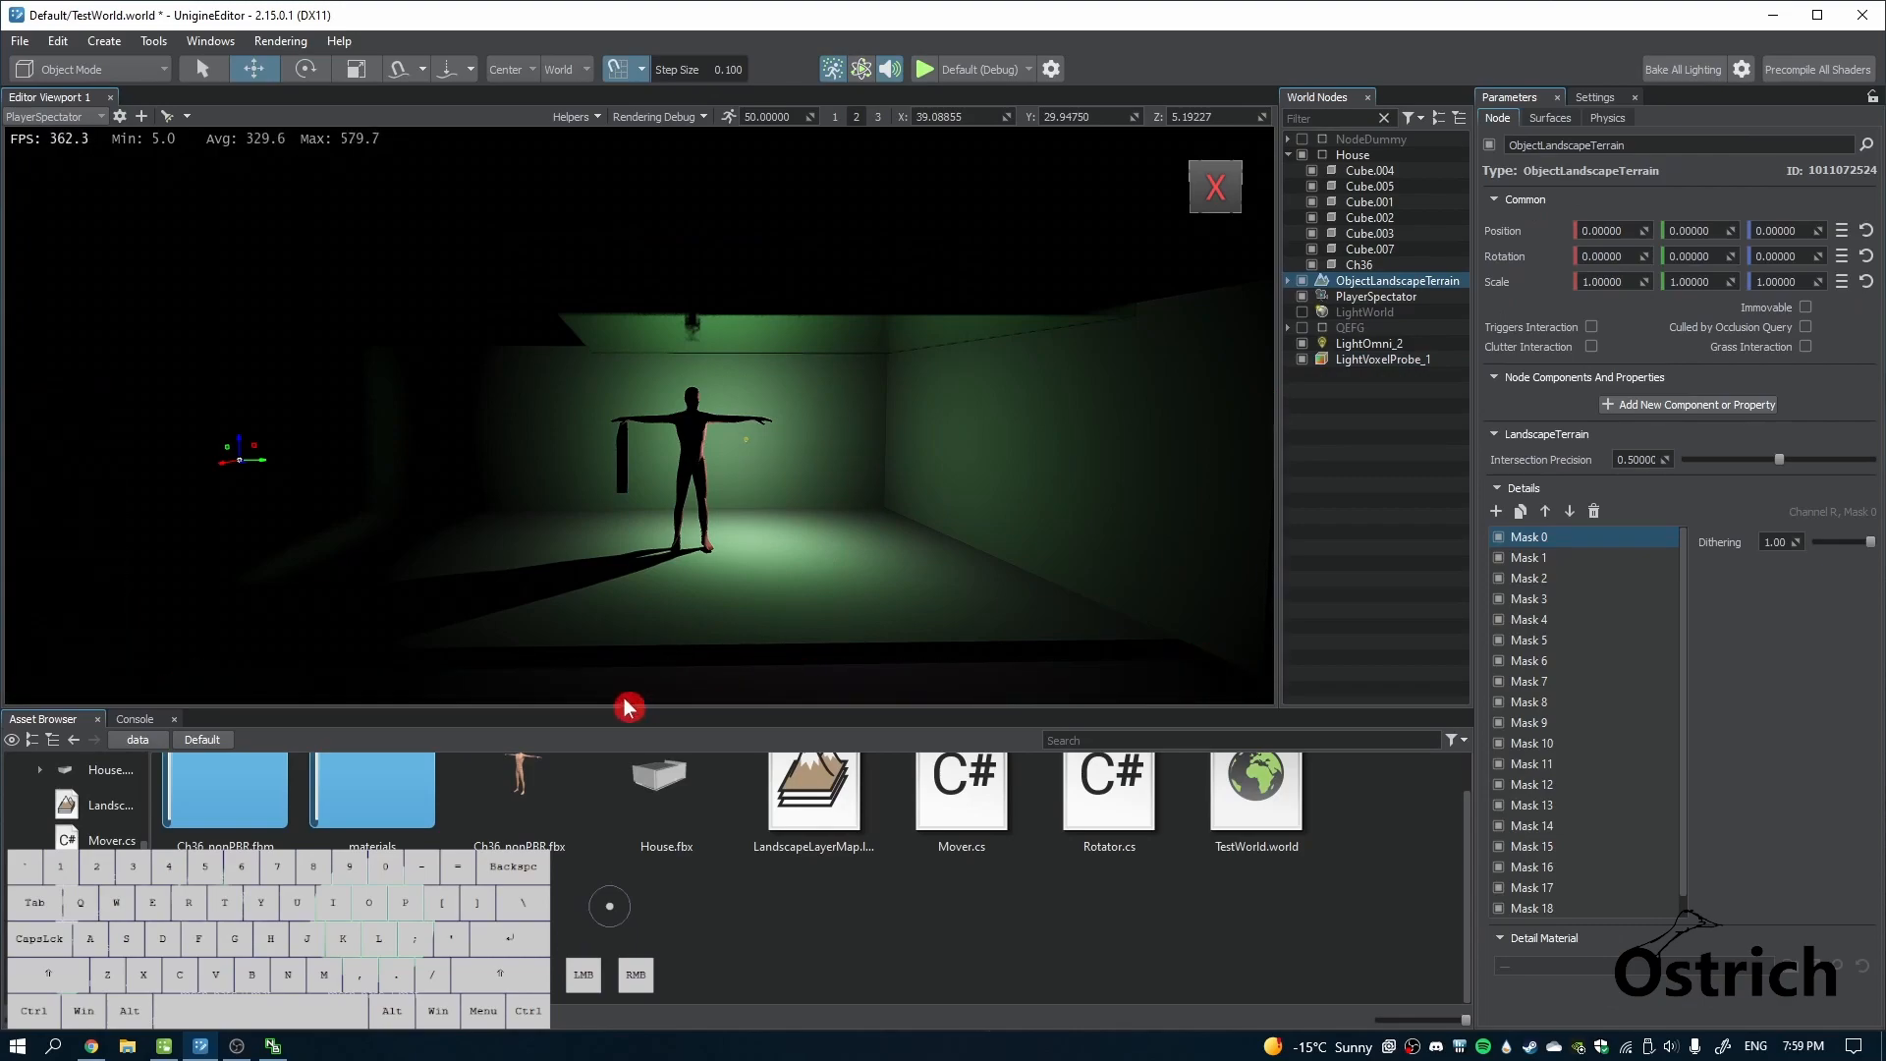
{"action": "left_click", "coordinate": [1401, 359]}
{"action": "left_click_drag", "start_coordinate": [637, 688], "coordinate": [728, 473]}
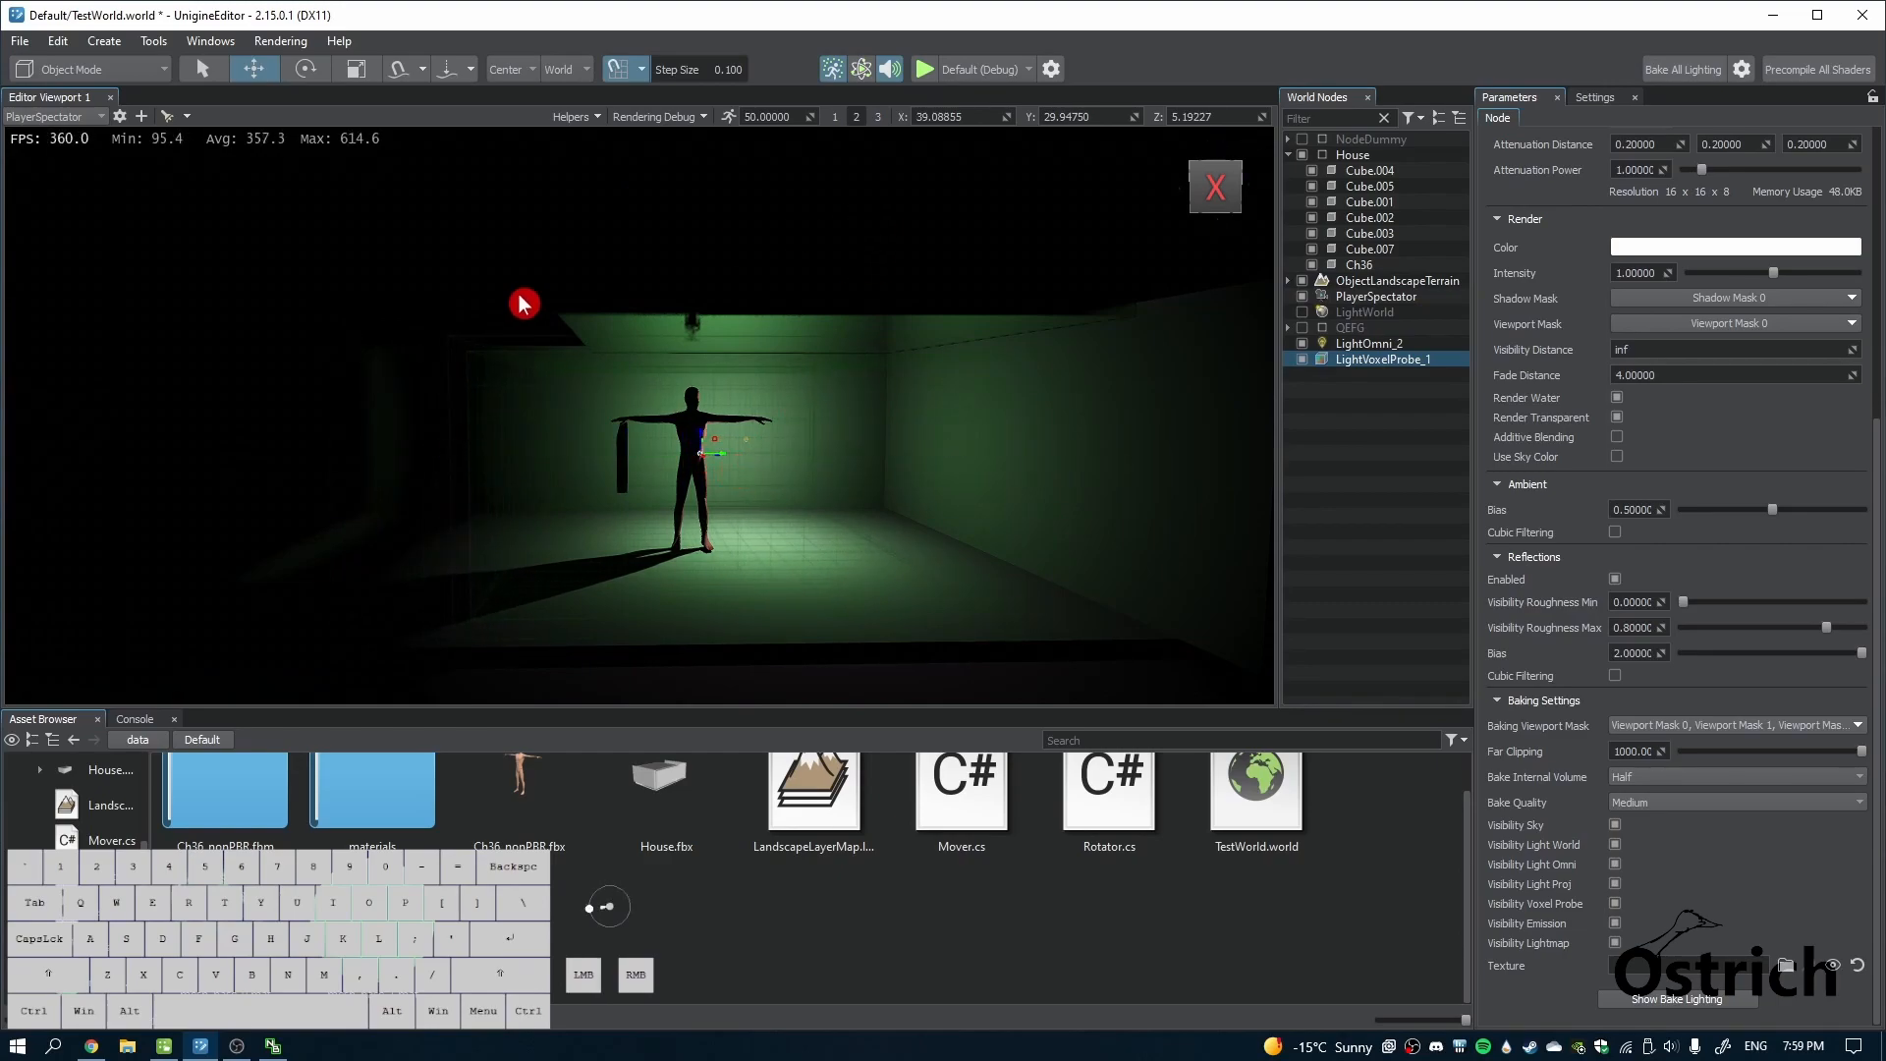
Enable the LightWorld node and view the lit interior around the character
{"action": "left_click", "coordinate": [1376, 312]}
{"action": "left_click", "coordinate": [1301, 313]}
{"action": "key", "text": "w"}
{"action": "right_click_drag", "start_coordinate": [675, 514], "coordinate": [801, 512]}
{"action": "key", "text": "a"}
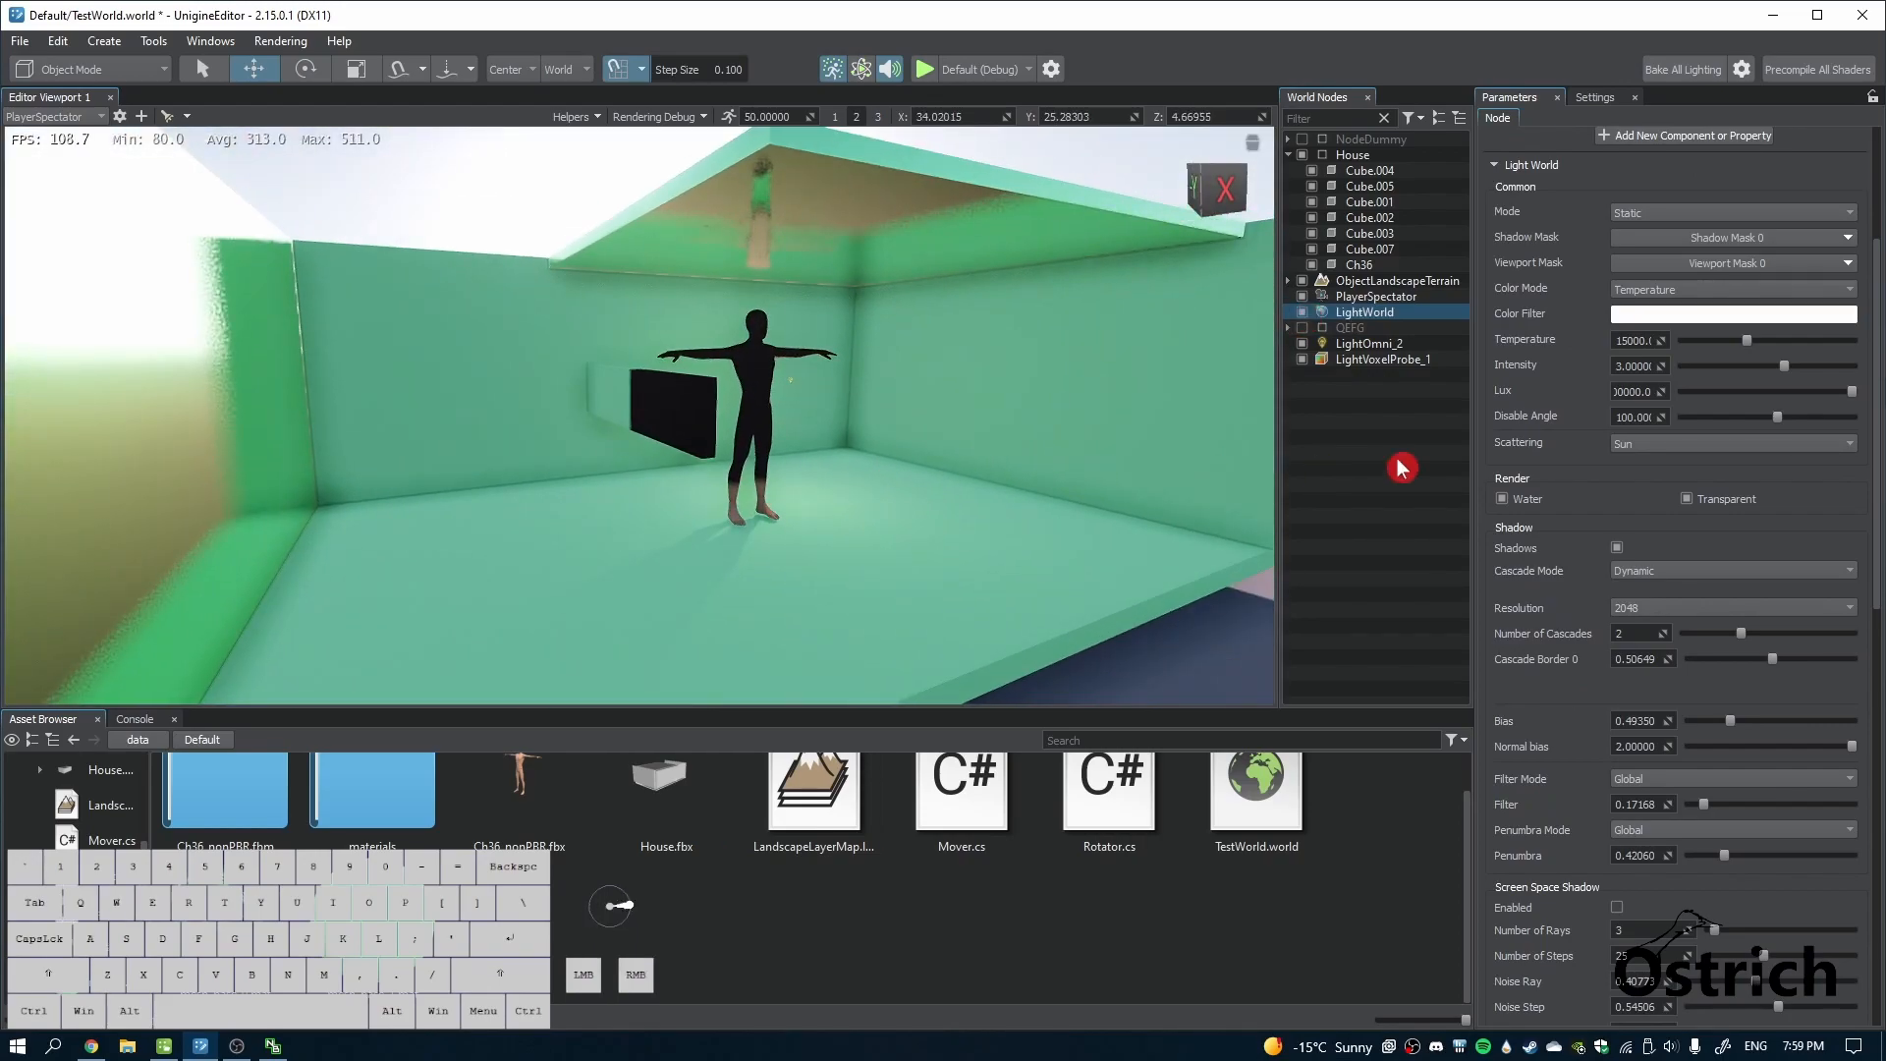
Edit the size of LightVoxelProbe_1, stretching its box to about 16.75 wide and 6.10 high to span the house
{"action": "left_click", "coordinate": [1370, 360]}
{"action": "right_click_drag", "start_coordinate": [724, 560], "coordinate": [683, 564]}
{"action": "key", "text": "s"}
{"action": "key", "text": "w"}
{"action": "key", "text": "e"}
{"action": "key", "text": "s"}
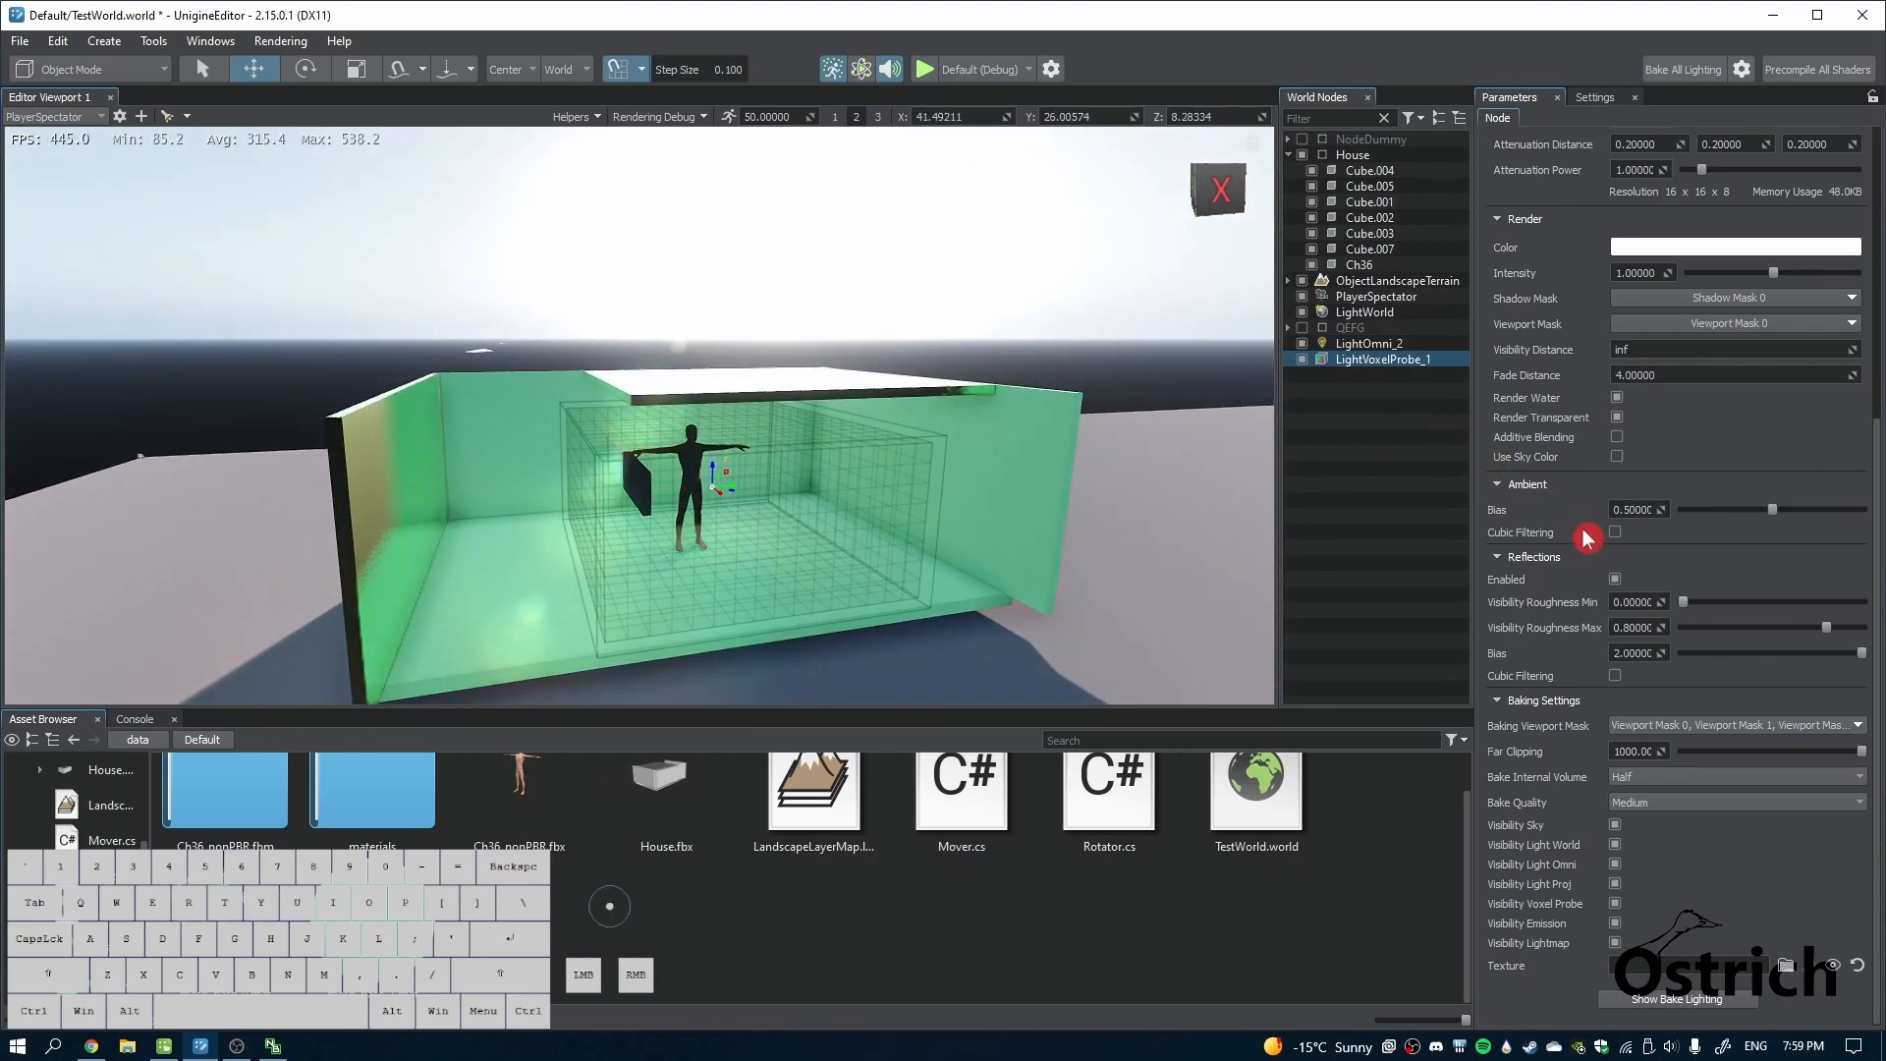
{"action": "scroll", "coordinate": [1615, 539], "scroll_direction": "up", "scroll_amount": 3}
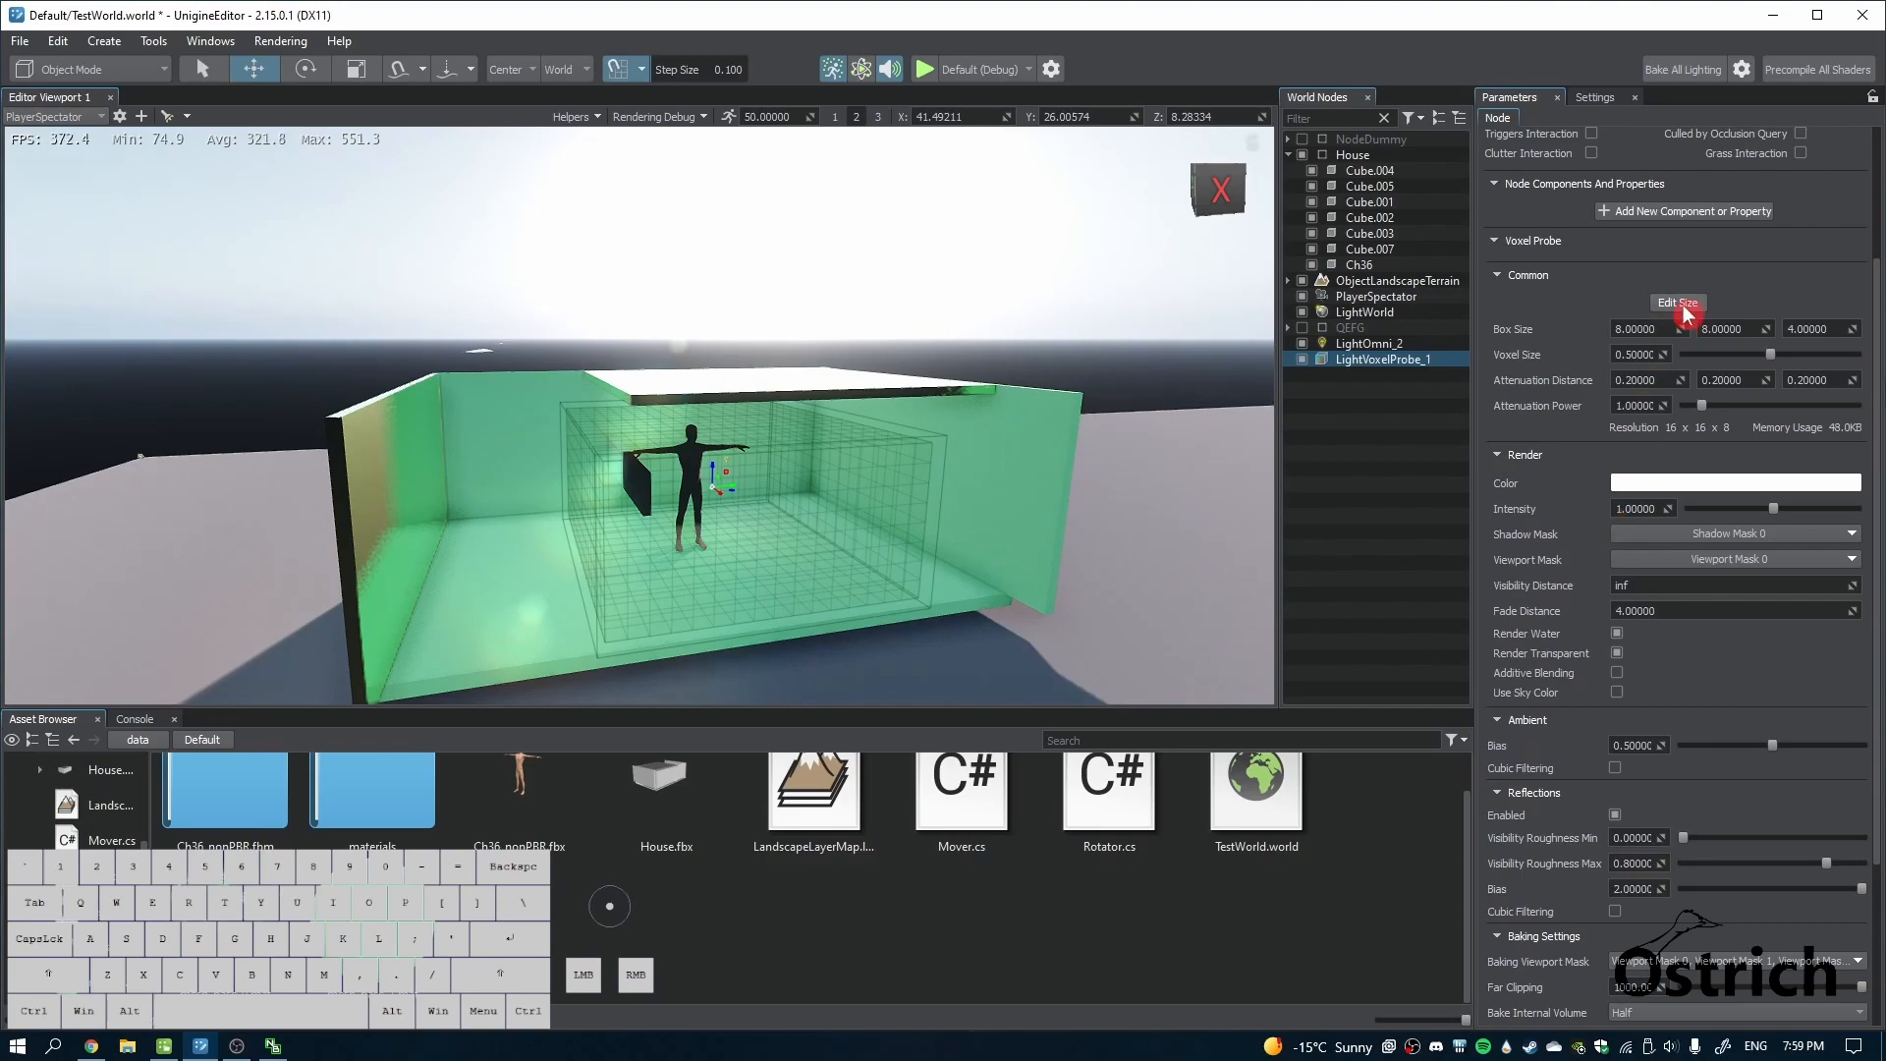
{"action": "left_click", "coordinate": [1682, 304]}
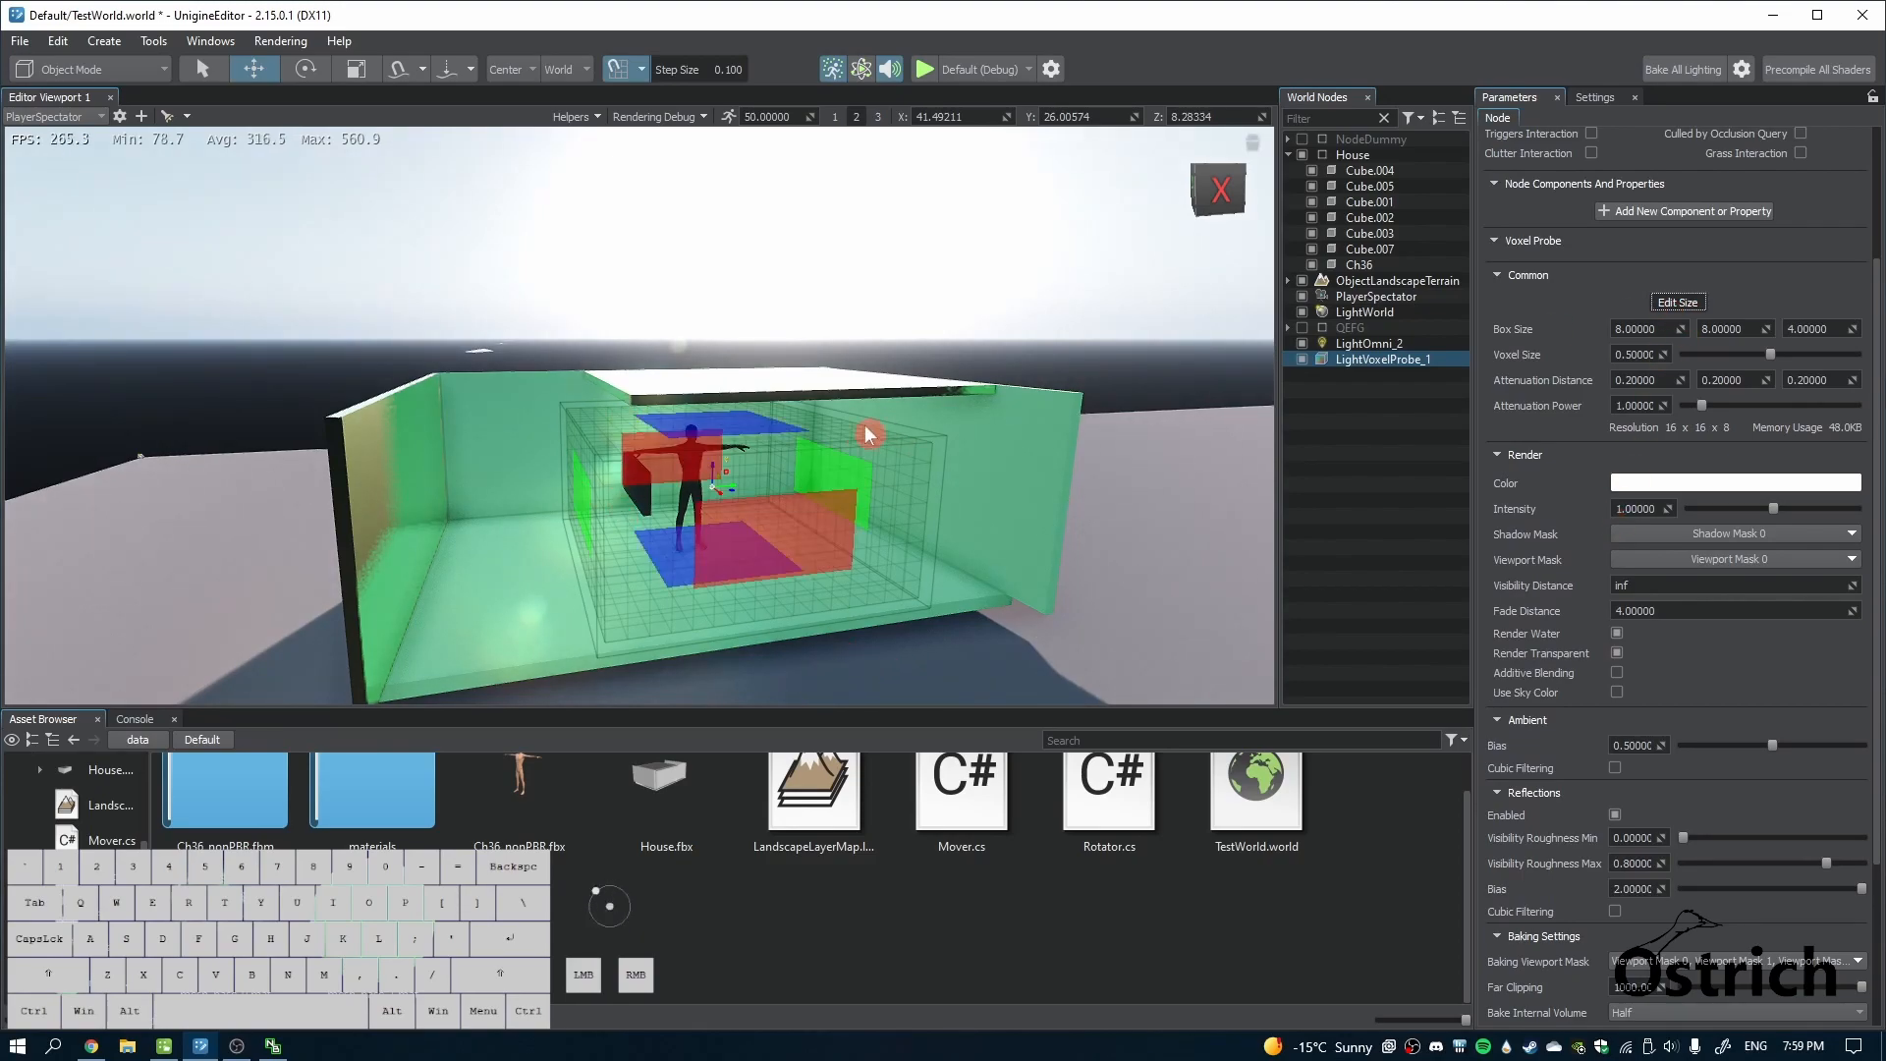
{"action": "mouse_move", "coordinate": [786, 433]}
{"action": "left_mouse_down"}
{"action": "mouse_move", "coordinate": [792, 387]}
{"action": "mouse_move", "coordinate": [794, 402]}
{"action": "left_mouse_up"}
{"action": "left_click_drag", "start_coordinate": [587, 491], "coordinate": [617, 589]}
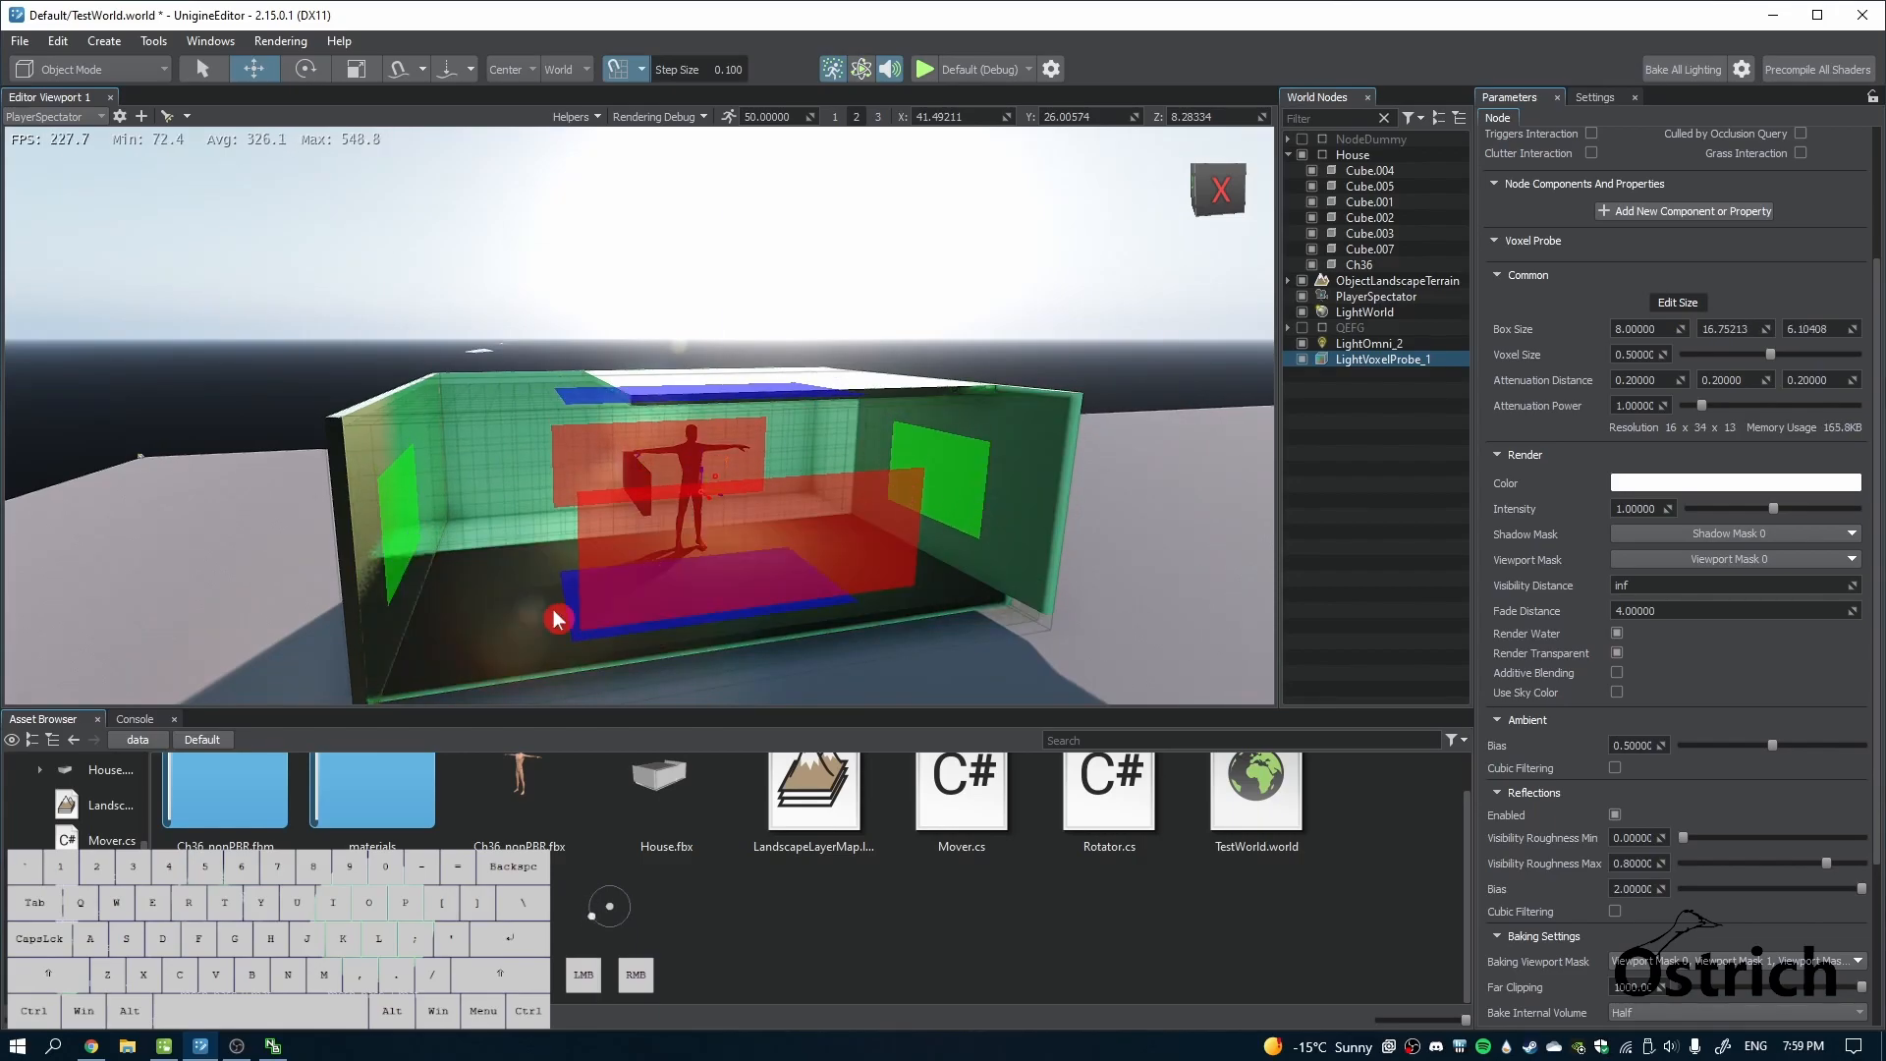
Extend the voxel probe's box to about 10.51 deep and 6.21 high so it encloses the room
{"action": "right_click_drag", "start_coordinate": [617, 582], "coordinate": [901, 724]}
{"action": "left_click_drag", "start_coordinate": [729, 560], "coordinate": [553, 567]}
{"action": "right_click_drag", "start_coordinate": [554, 567], "coordinate": [792, 344]}
{"action": "left_click_drag", "start_coordinate": [792, 344], "coordinate": [786, 376]}
{"action": "right_click_drag", "start_coordinate": [786, 377], "coordinate": [1147, 507]}
{"action": "left_click", "coordinate": [998, 574]}
{"action": "left_click", "coordinate": [1382, 359]}
{"action": "right_click_drag", "start_coordinate": [681, 481], "coordinate": [884, 412]}
{"action": "left_click", "coordinate": [1370, 343]}
{"action": "left_click", "coordinate": [1380, 360]}
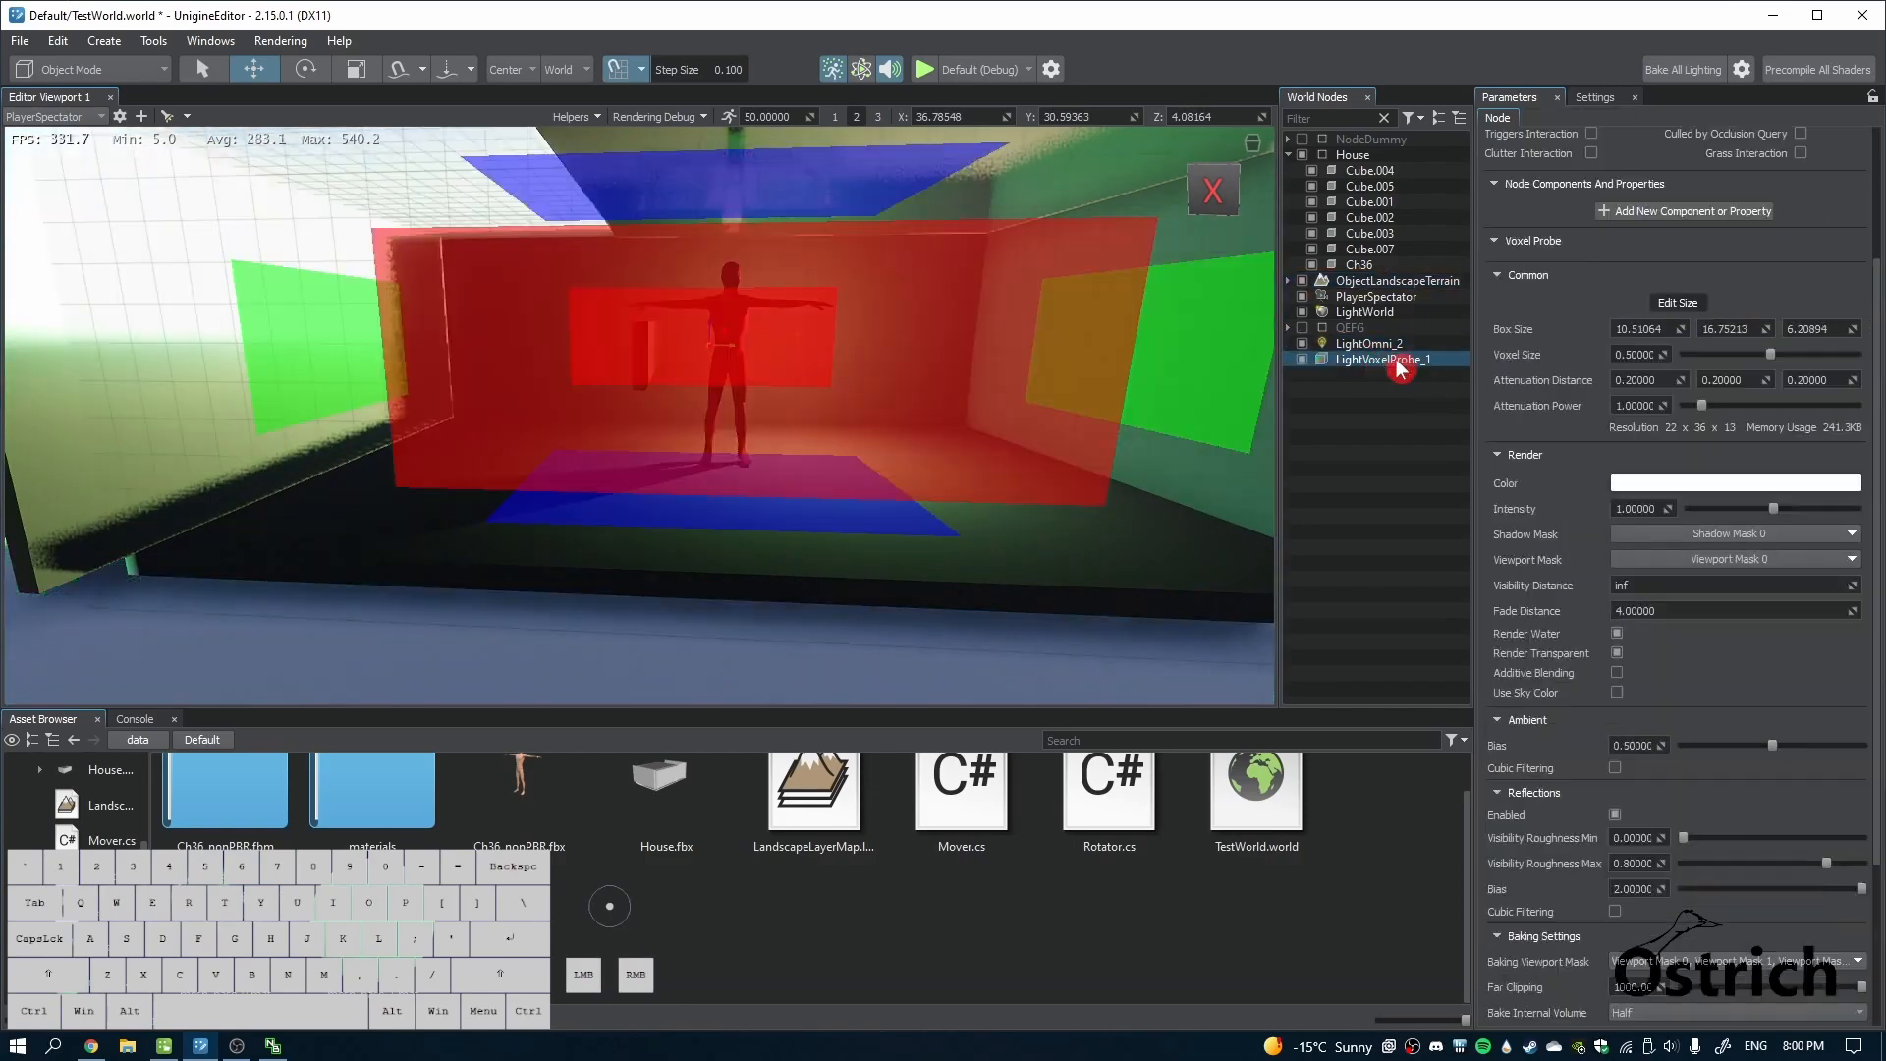
{"action": "left_click", "coordinate": [1018, 442]}
Set the voxel probe's intensity to about 0.90 and its attenuation power to about 1.14
{"action": "right_click_drag", "start_coordinate": [1018, 442], "coordinate": [935, 452]}
{"action": "key", "text": "w"}
{"action": "key", "text": "q"}
{"action": "scroll", "coordinate": [1691, 720], "scroll_direction": "down", "scroll_amount": 4}
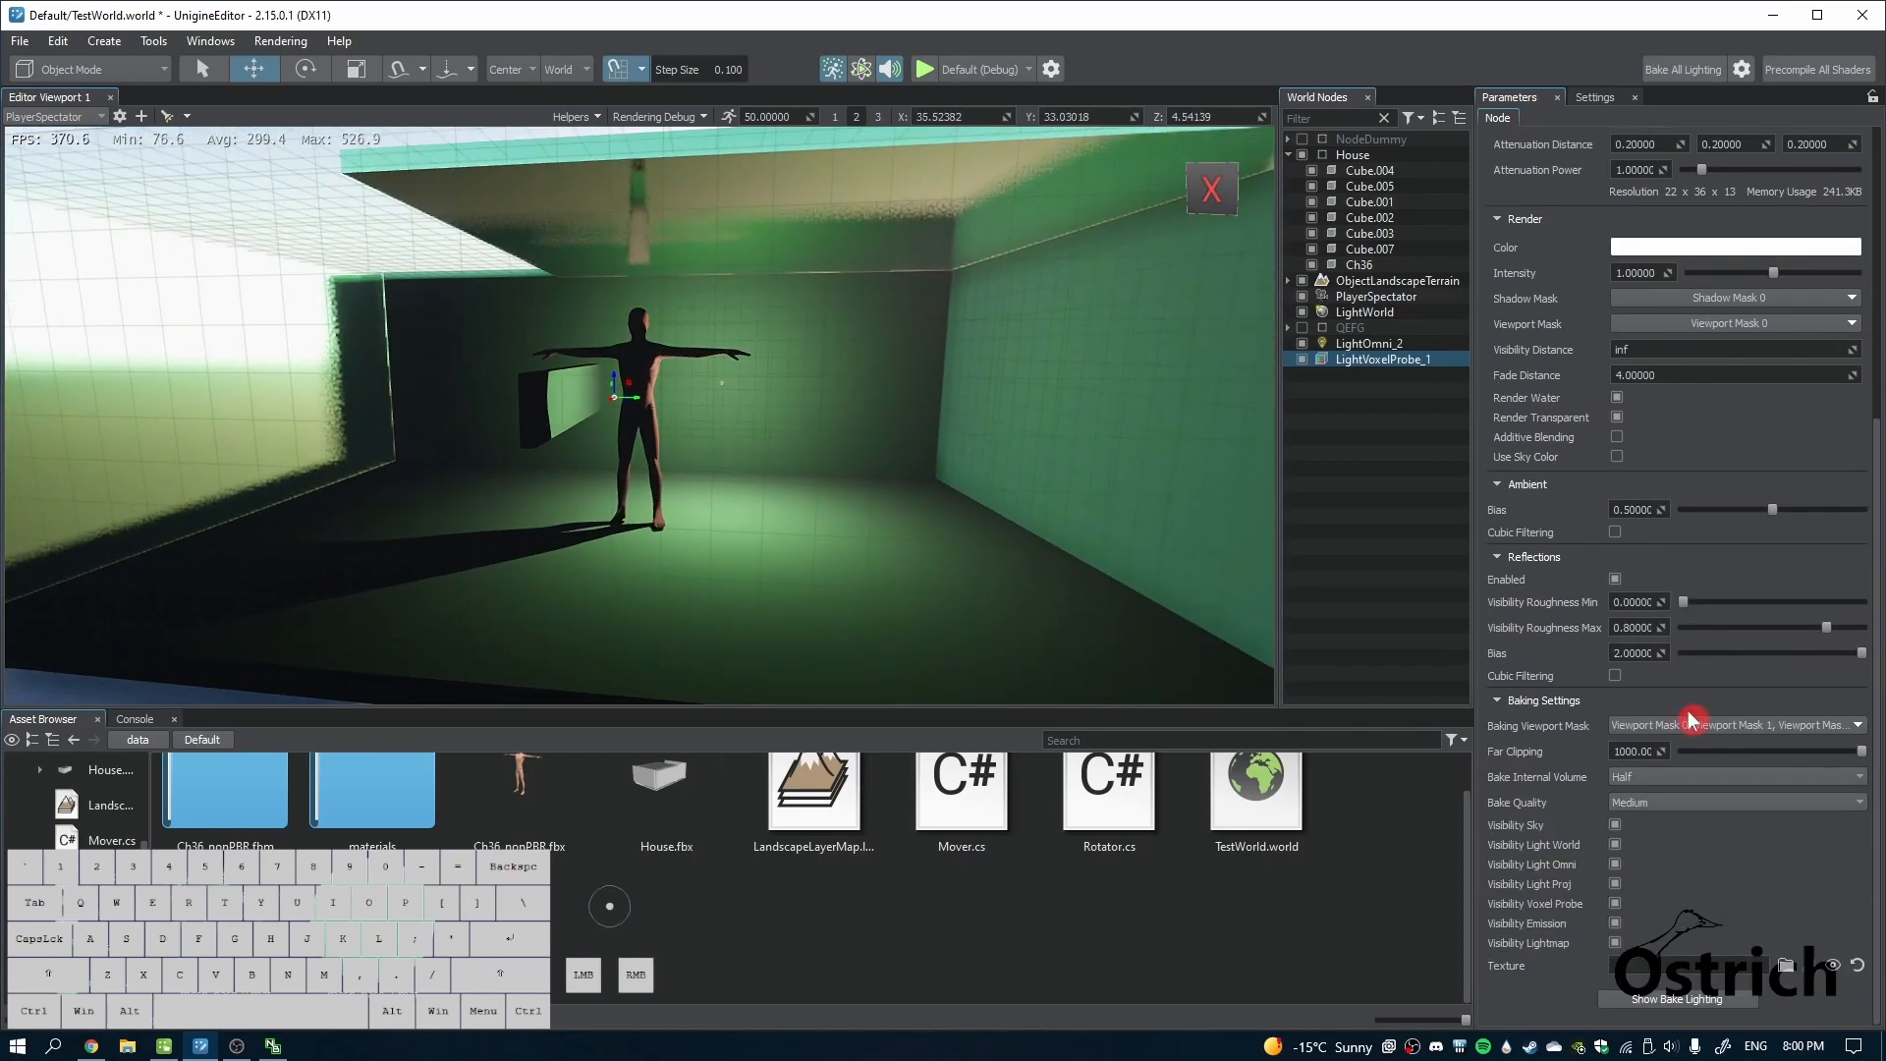
{"action": "scroll", "coordinate": [1692, 720], "scroll_direction": "up", "scroll_amount": 5}
{"action": "left_click", "coordinate": [1616, 733]}
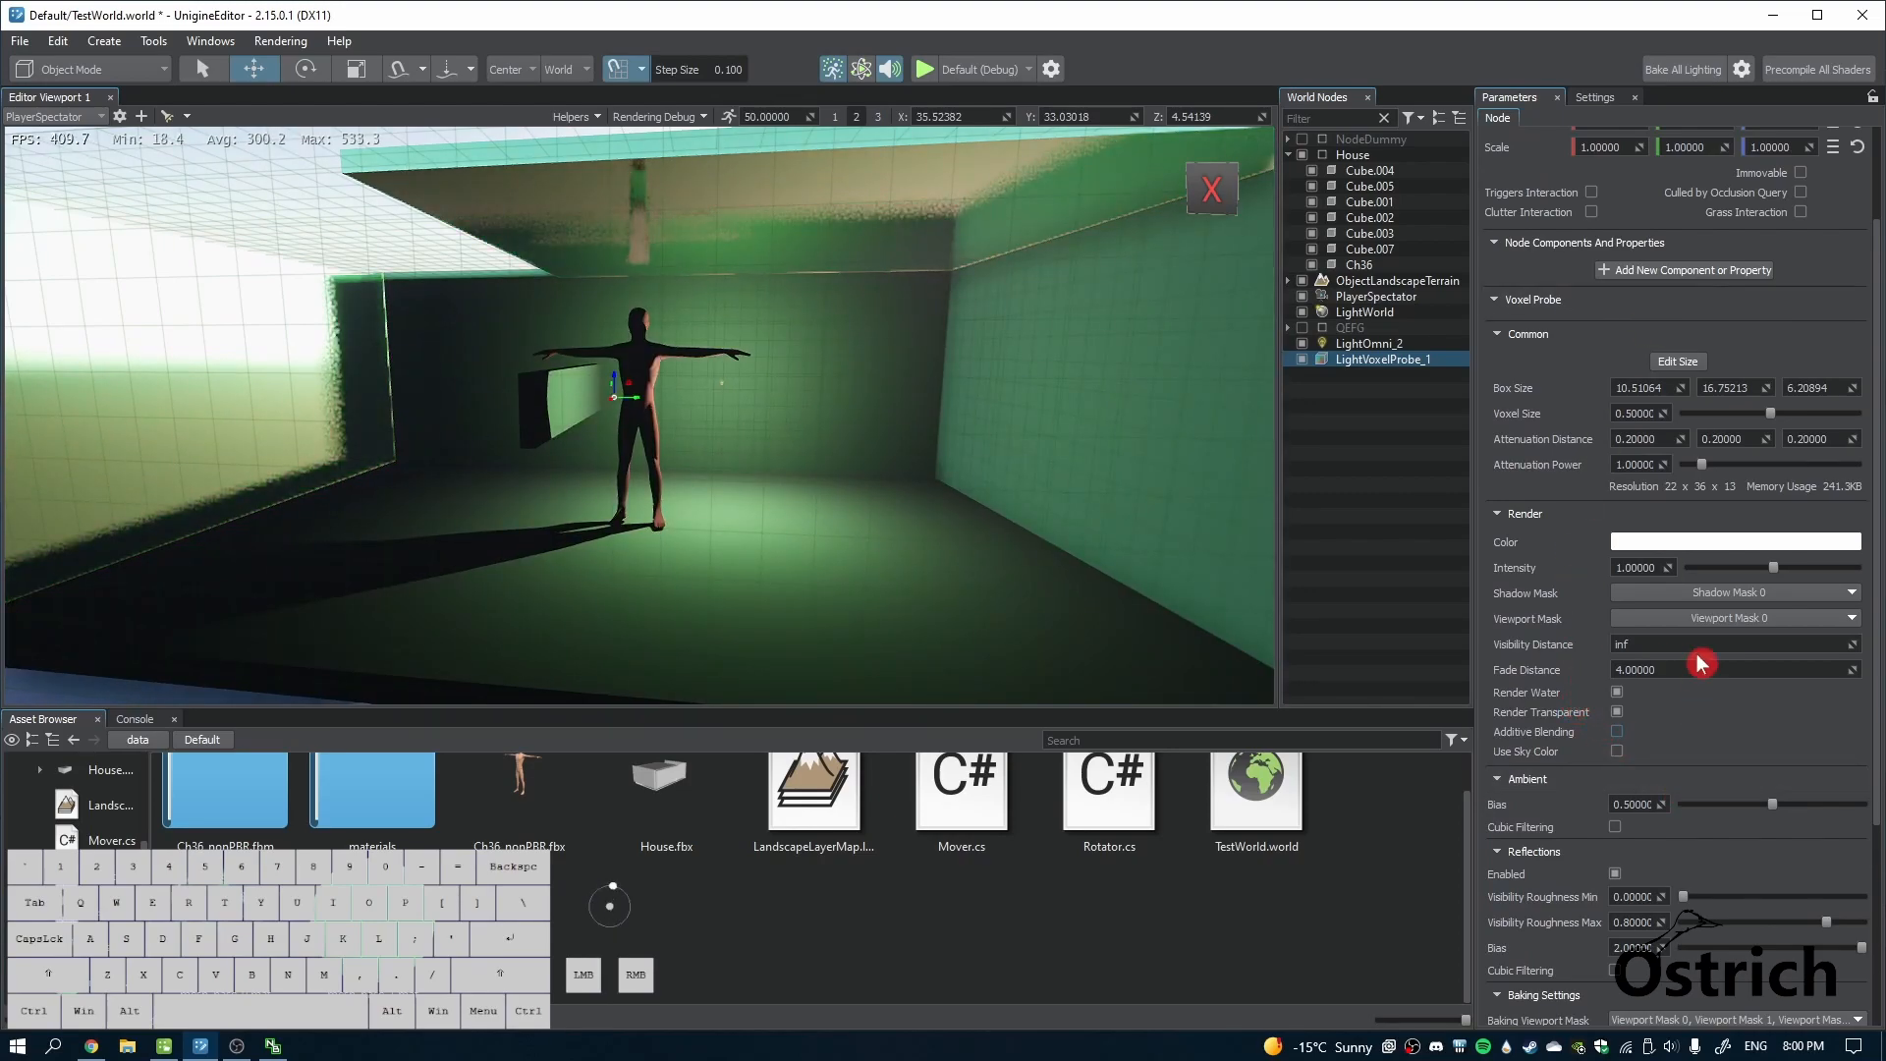
{"action": "mouse_move", "coordinate": [1776, 578]}
{"action": "left_mouse_down"}
{"action": "mouse_move", "coordinate": [1654, 574]}
{"action": "mouse_move", "coordinate": [1814, 586]}
{"action": "mouse_move", "coordinate": [1759, 585]}
{"action": "left_mouse_up"}
{"action": "mouse_move", "coordinate": [1702, 469]}
{"action": "left_mouse_down"}
{"action": "mouse_move", "coordinate": [1835, 474]}
{"action": "mouse_move", "coordinate": [1625, 475]}
{"action": "mouse_move", "coordinate": [1881, 491]}
{"action": "mouse_move", "coordinate": [1707, 485]}
{"action": "left_mouse_up"}
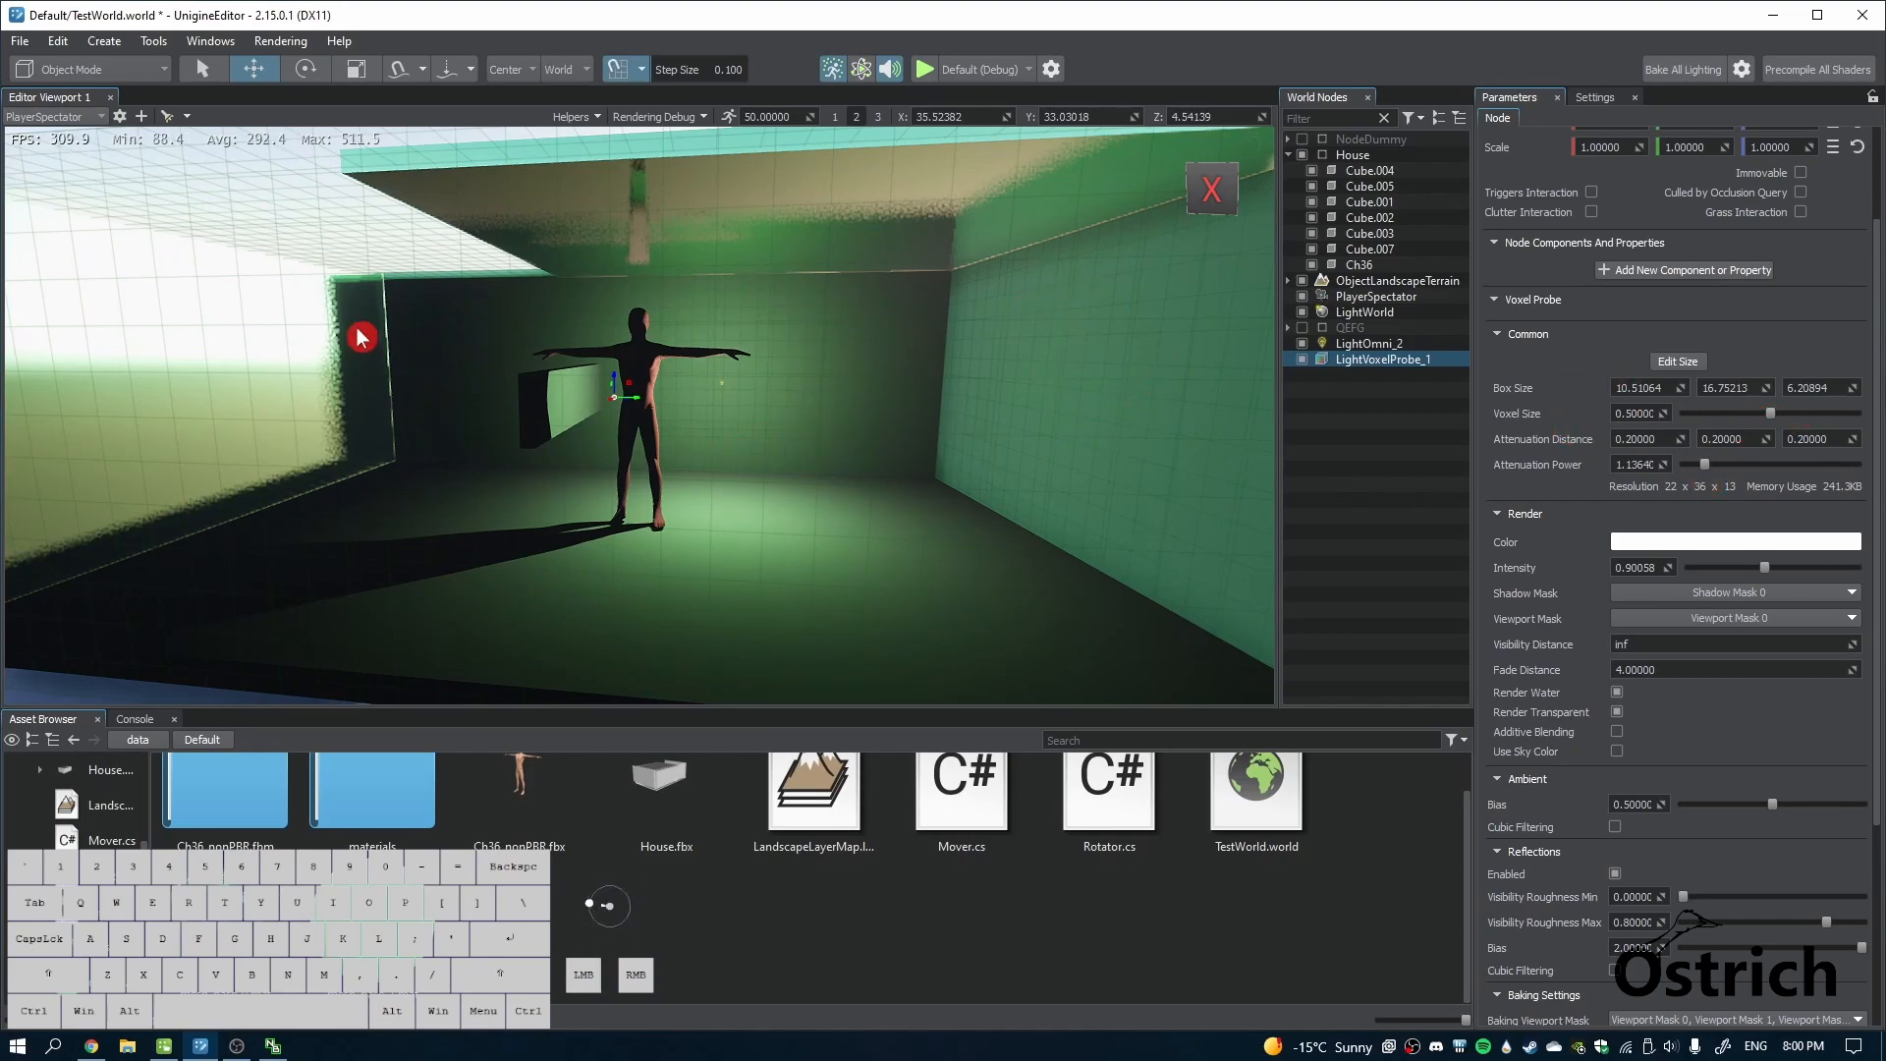
Try a voxel size of 0.3 on the probe and settle on 0.4
{"action": "mouse_move", "coordinate": [1779, 420]}
{"action": "left_mouse_down"}
{"action": "mouse_move", "coordinate": [1700, 437]}
{"action": "mouse_move", "coordinate": [1763, 441]}
{"action": "left_mouse_up"}
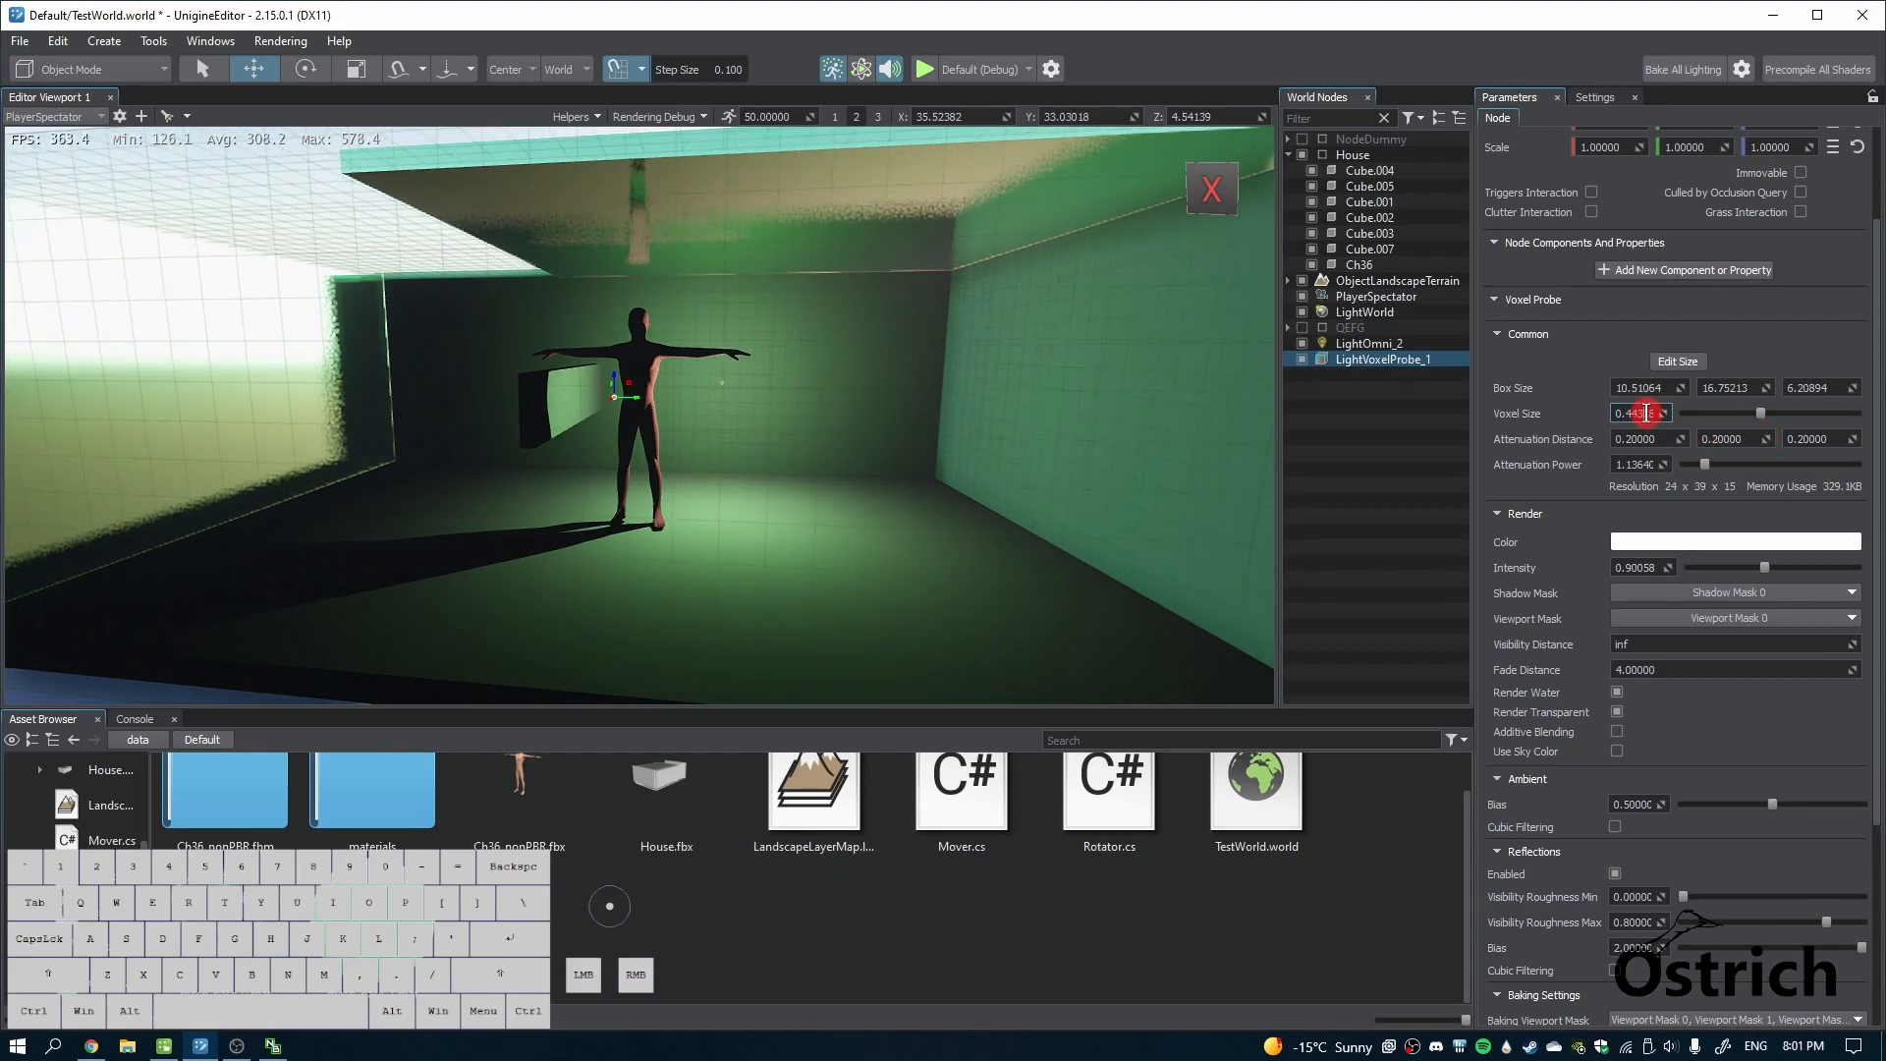
{"action": "type", "text": ".4"}
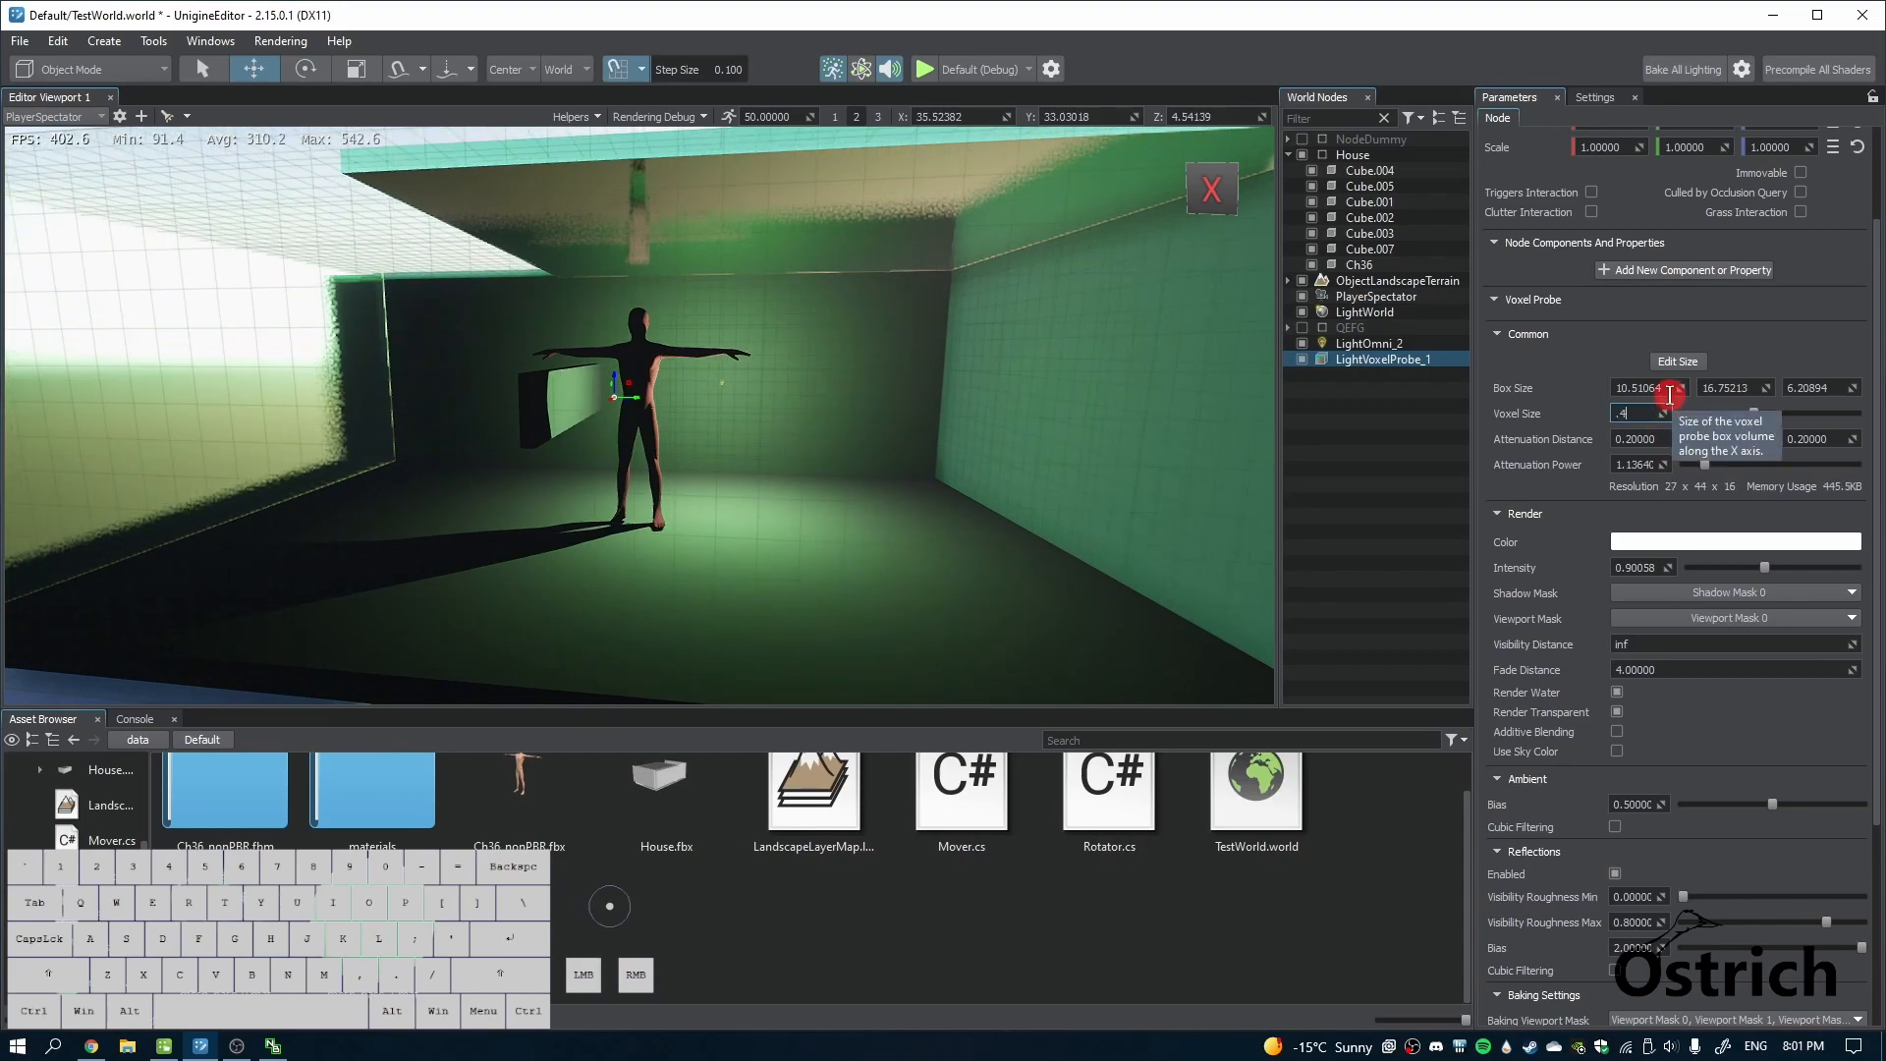
{"action": "key", "text": "BackSpace"}
{"action": "type", "text": "3"}
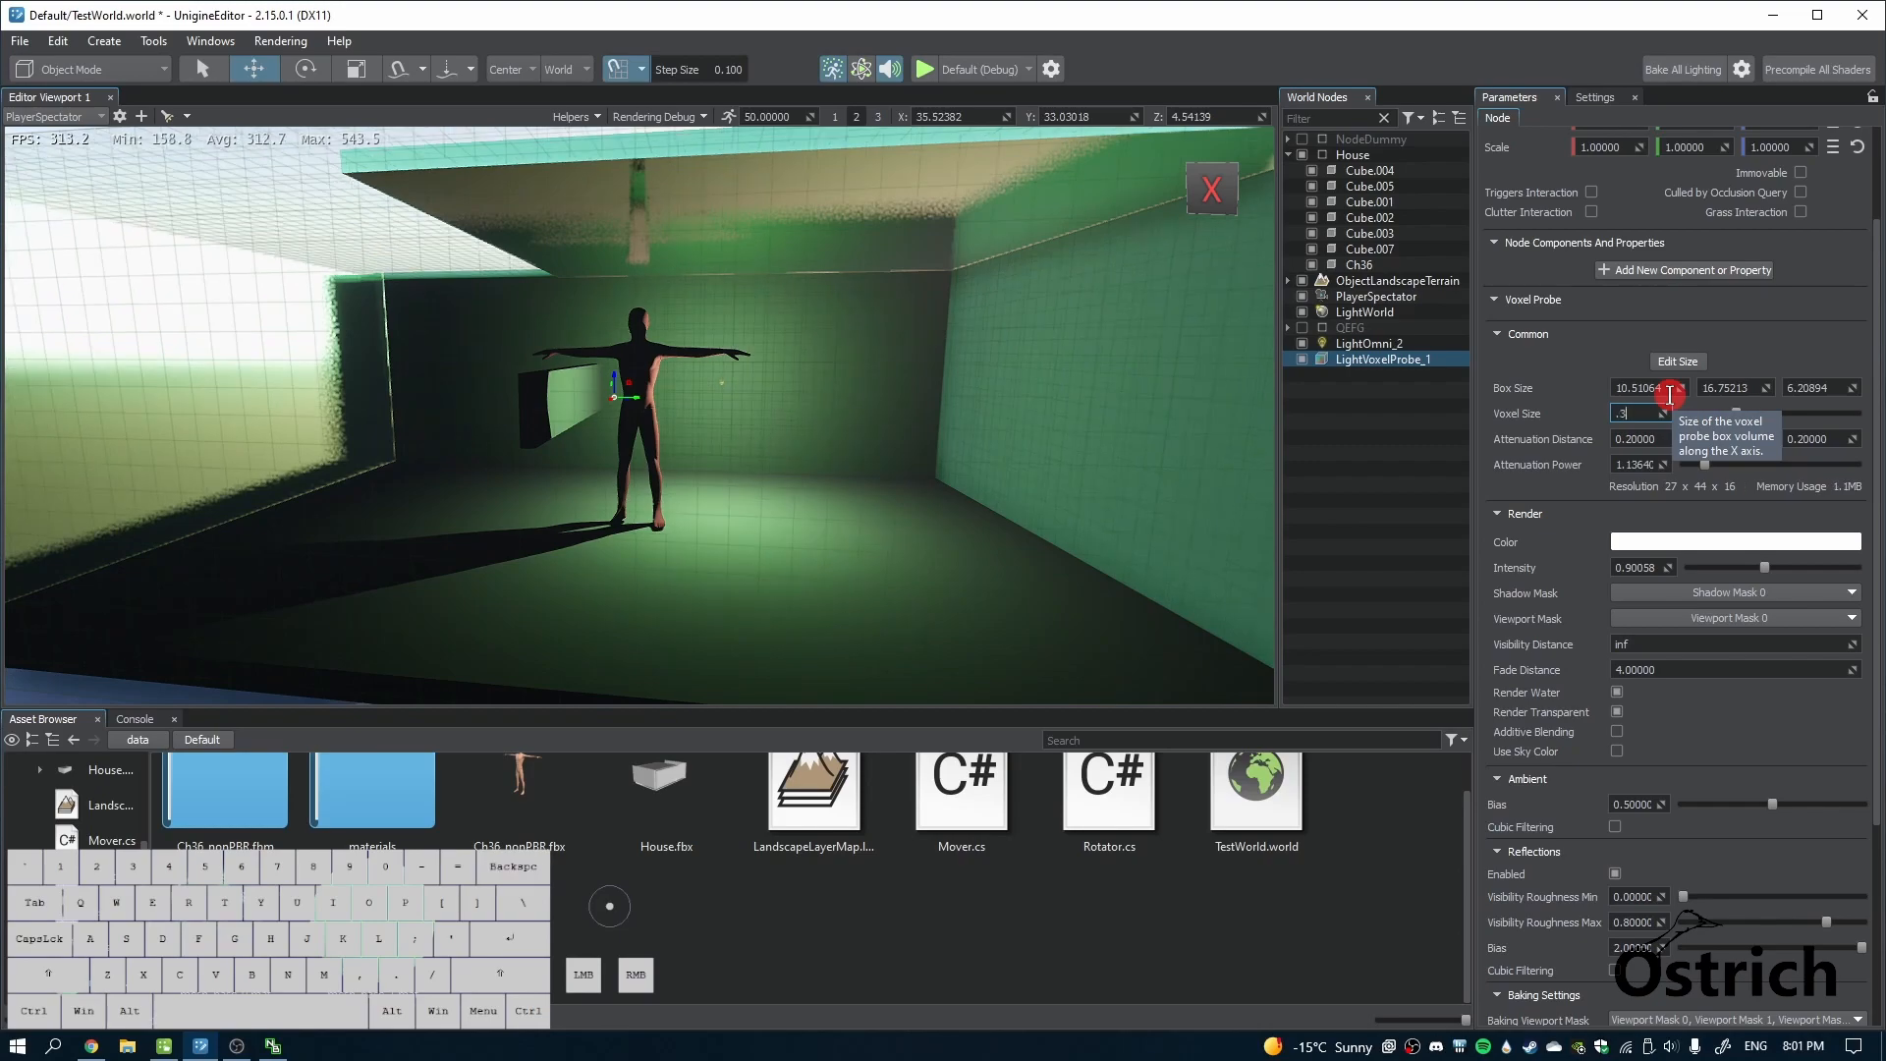
{"action": "key", "text": "BackSpace"}
{"action": "type", "text": "4000"}
{"action": "left_click", "coordinate": [1591, 360]}
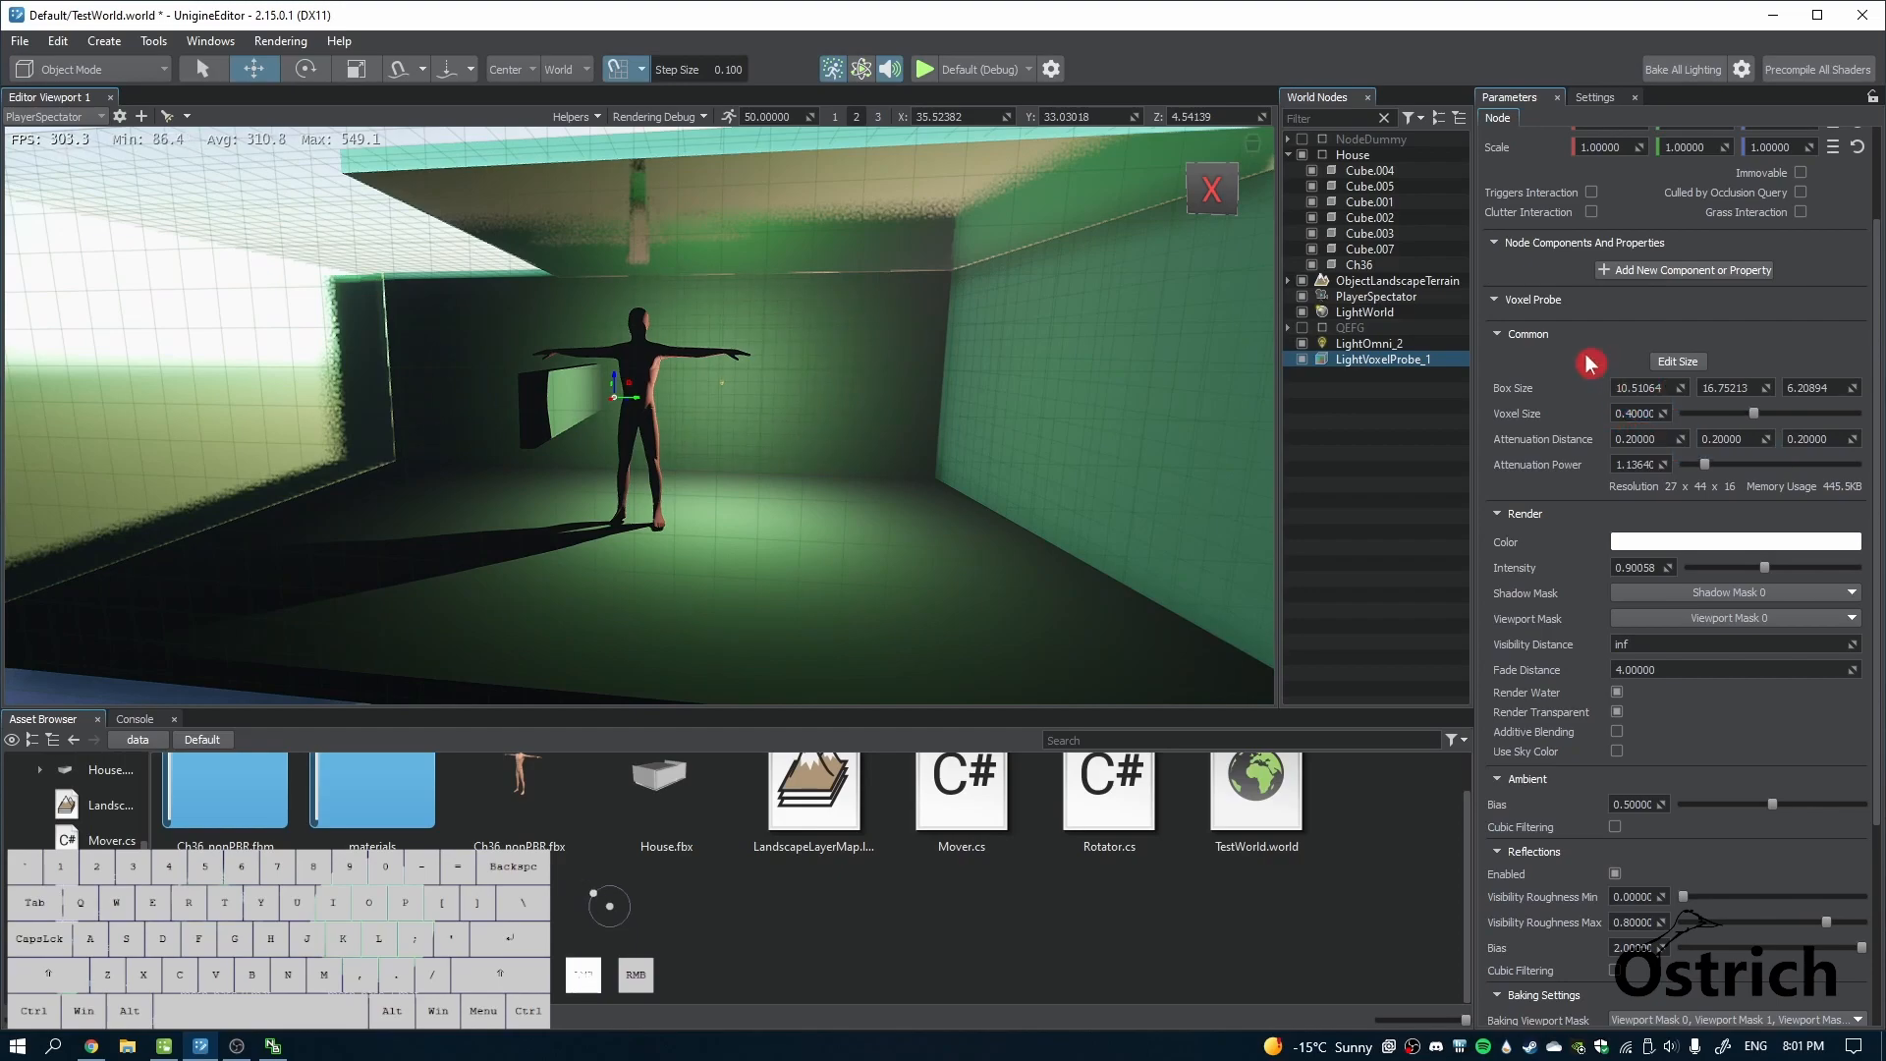
Set the probe's ambient bias to 0.5 and enable cubic filtering for its ambient lighting
{"action": "right_click_drag", "start_coordinate": [691, 556], "coordinate": [728, 434]}
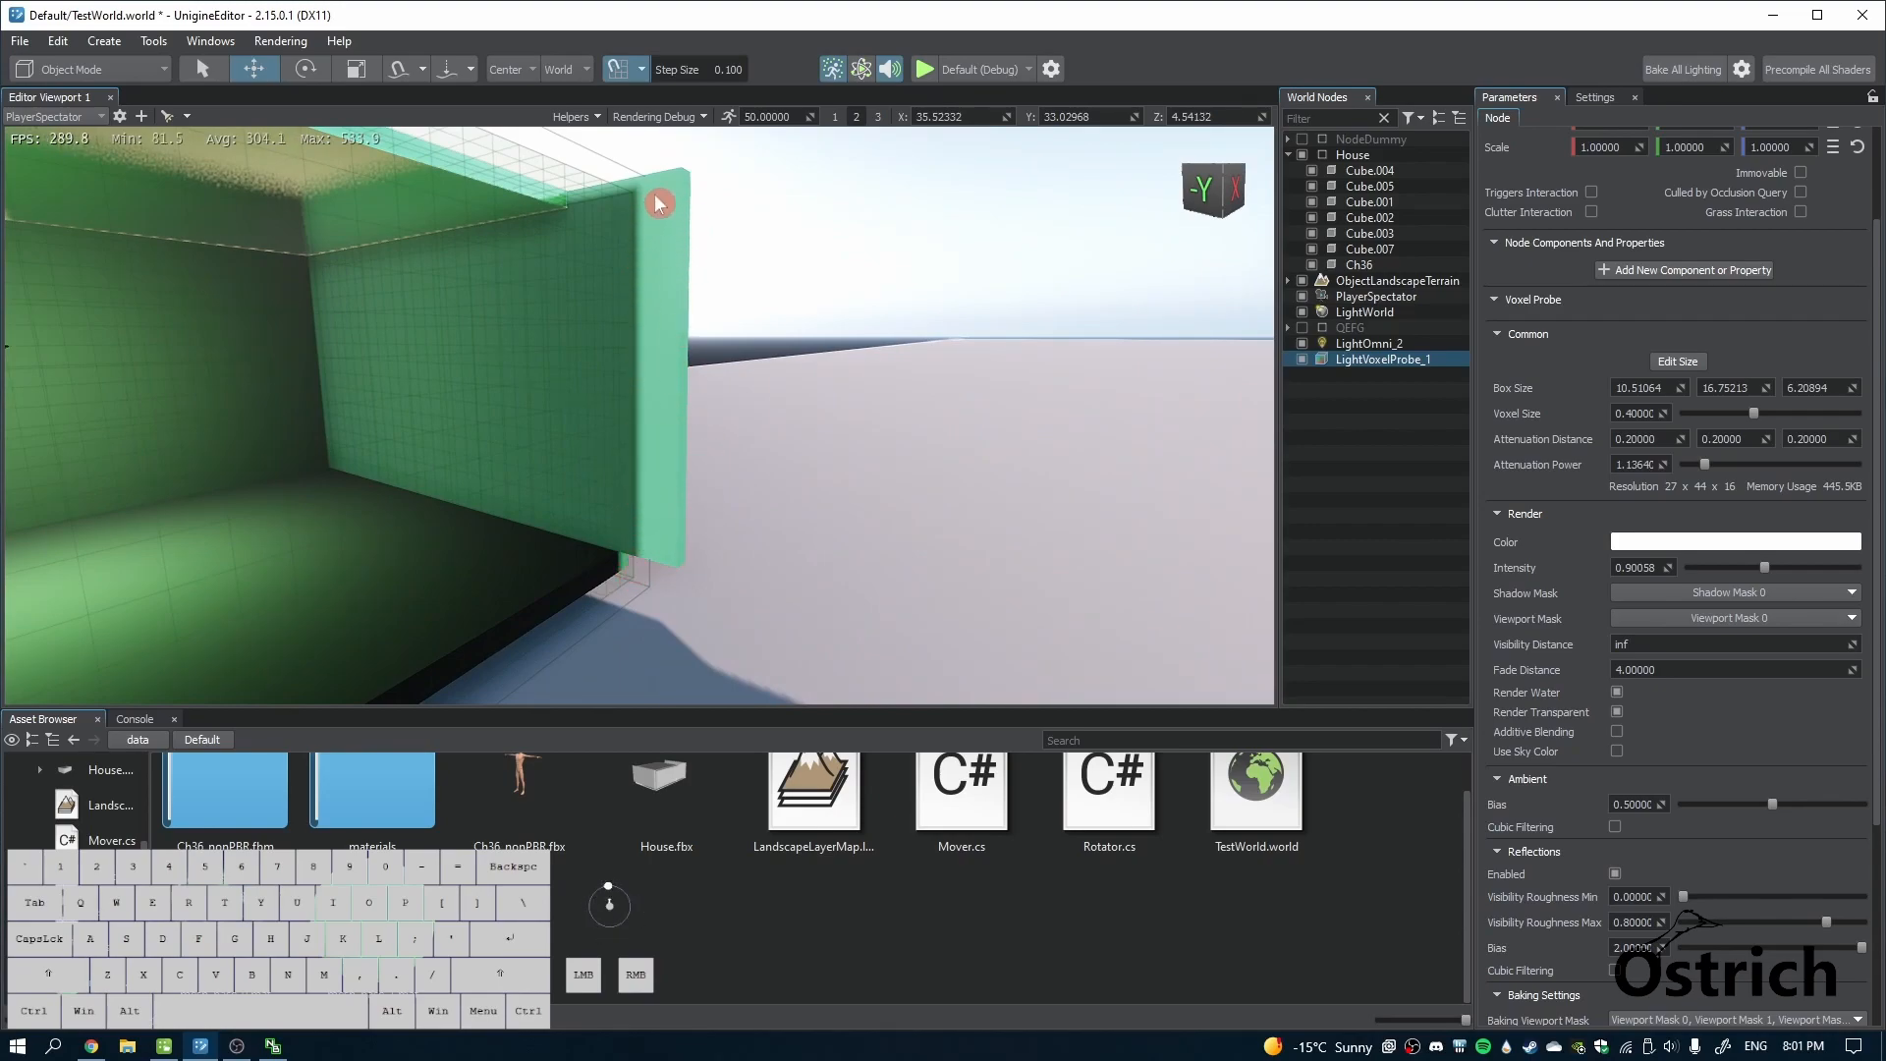
{"action": "scroll", "coordinate": [1589, 735], "scroll_direction": "down", "scroll_amount": 3}
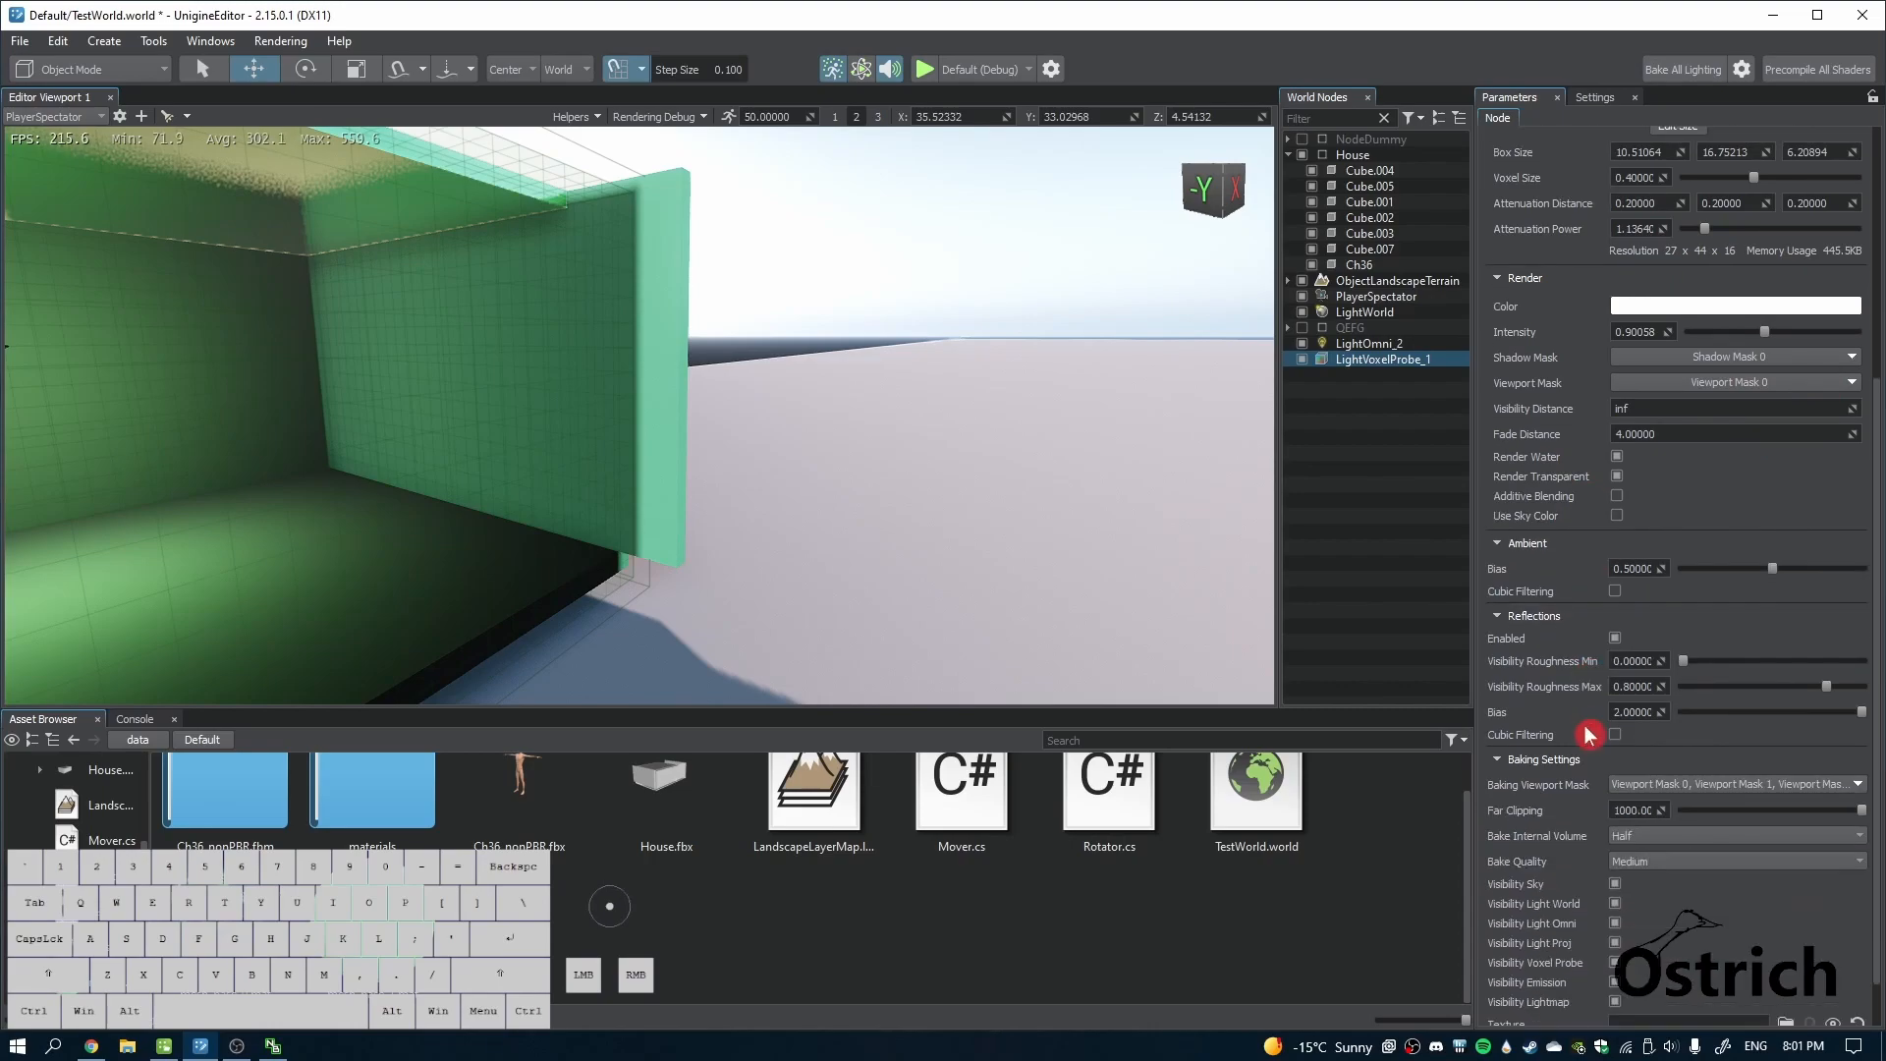
{"action": "right_click_drag", "start_coordinate": [934, 517], "coordinate": [575, 494]}
{"action": "mouse_move", "coordinate": [1776, 575]}
{"action": "left_mouse_down"}
{"action": "mouse_move", "coordinate": [1843, 566]}
{"action": "mouse_move", "coordinate": [1726, 569]}
{"action": "mouse_move", "coordinate": [1830, 572]}
{"action": "mouse_move", "coordinate": [1779, 570]}
{"action": "left_mouse_up"}
{"action": "left_click", "coordinate": [1634, 567]}
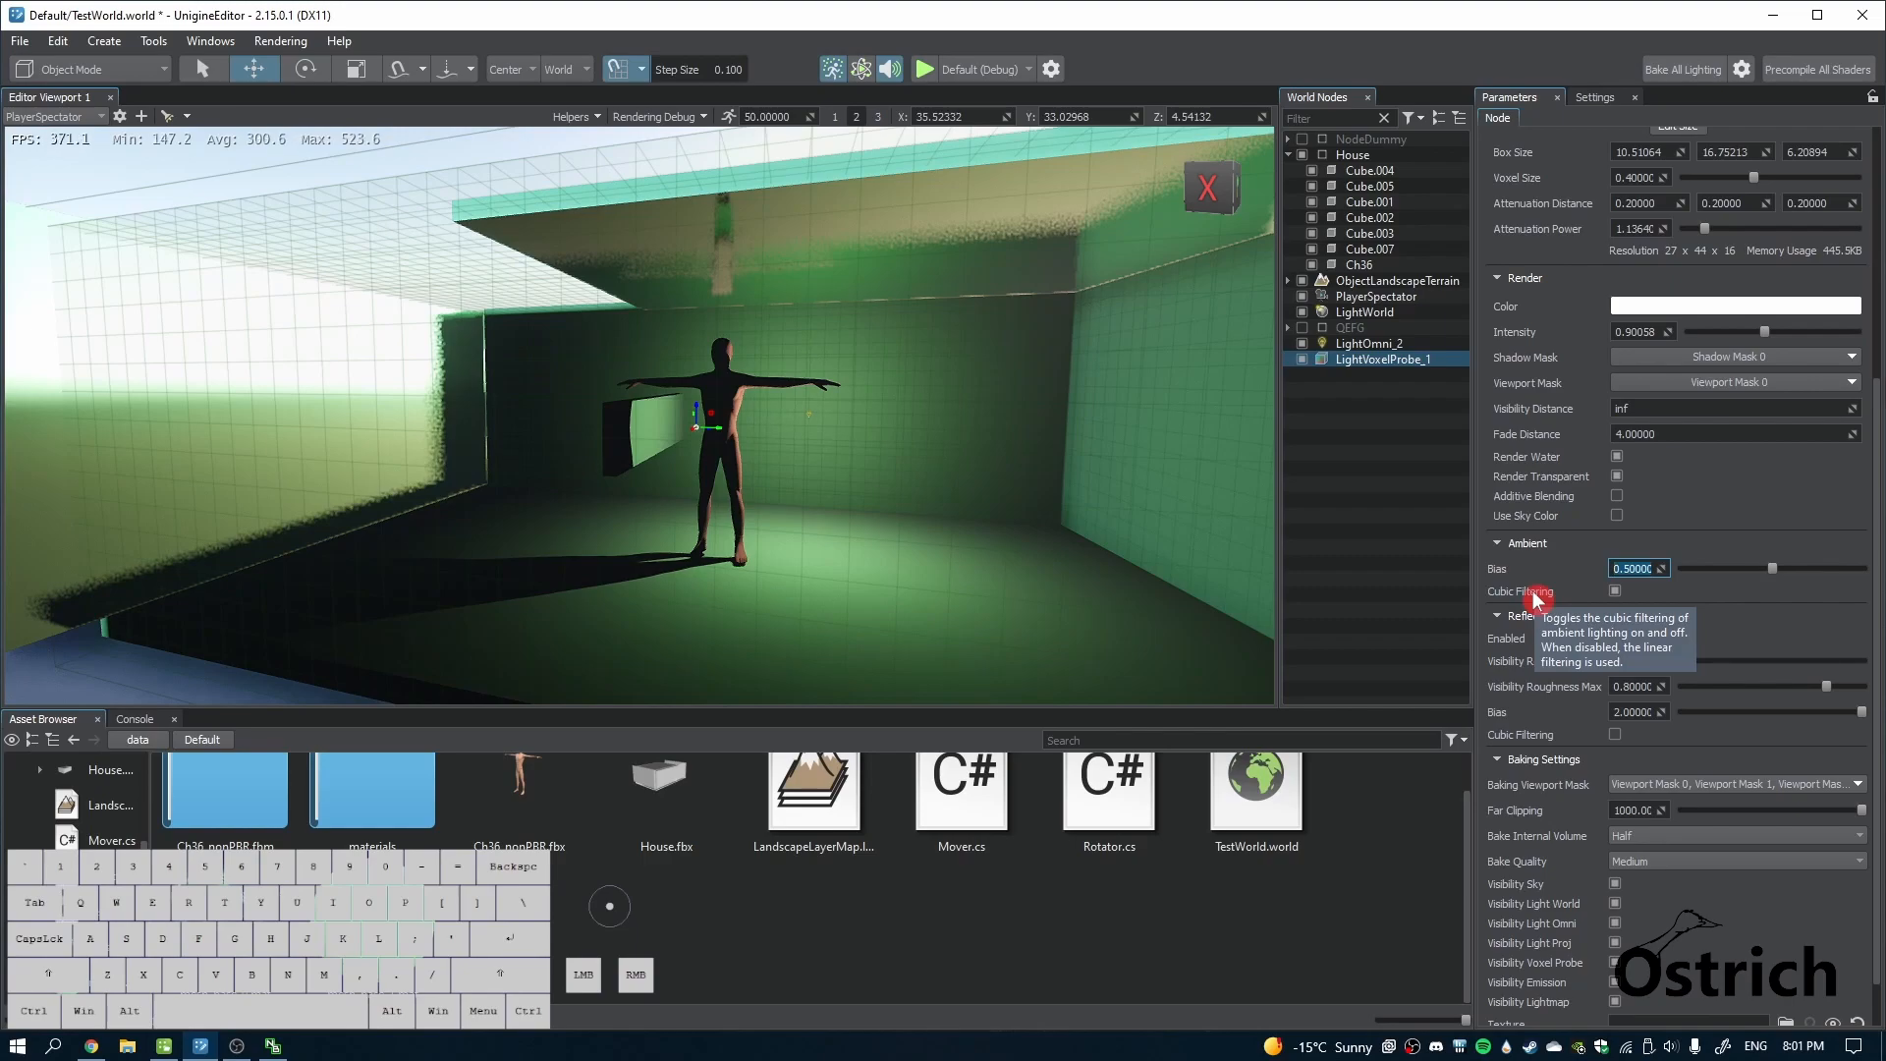
Try the voxel probe's Use Sky Color option, then turn it off and review the baking settings
{"action": "left_click", "coordinate": [1694, 515]}
{"action": "left_click", "coordinate": [1619, 515]}
{"action": "left_click", "coordinate": [1619, 515]}
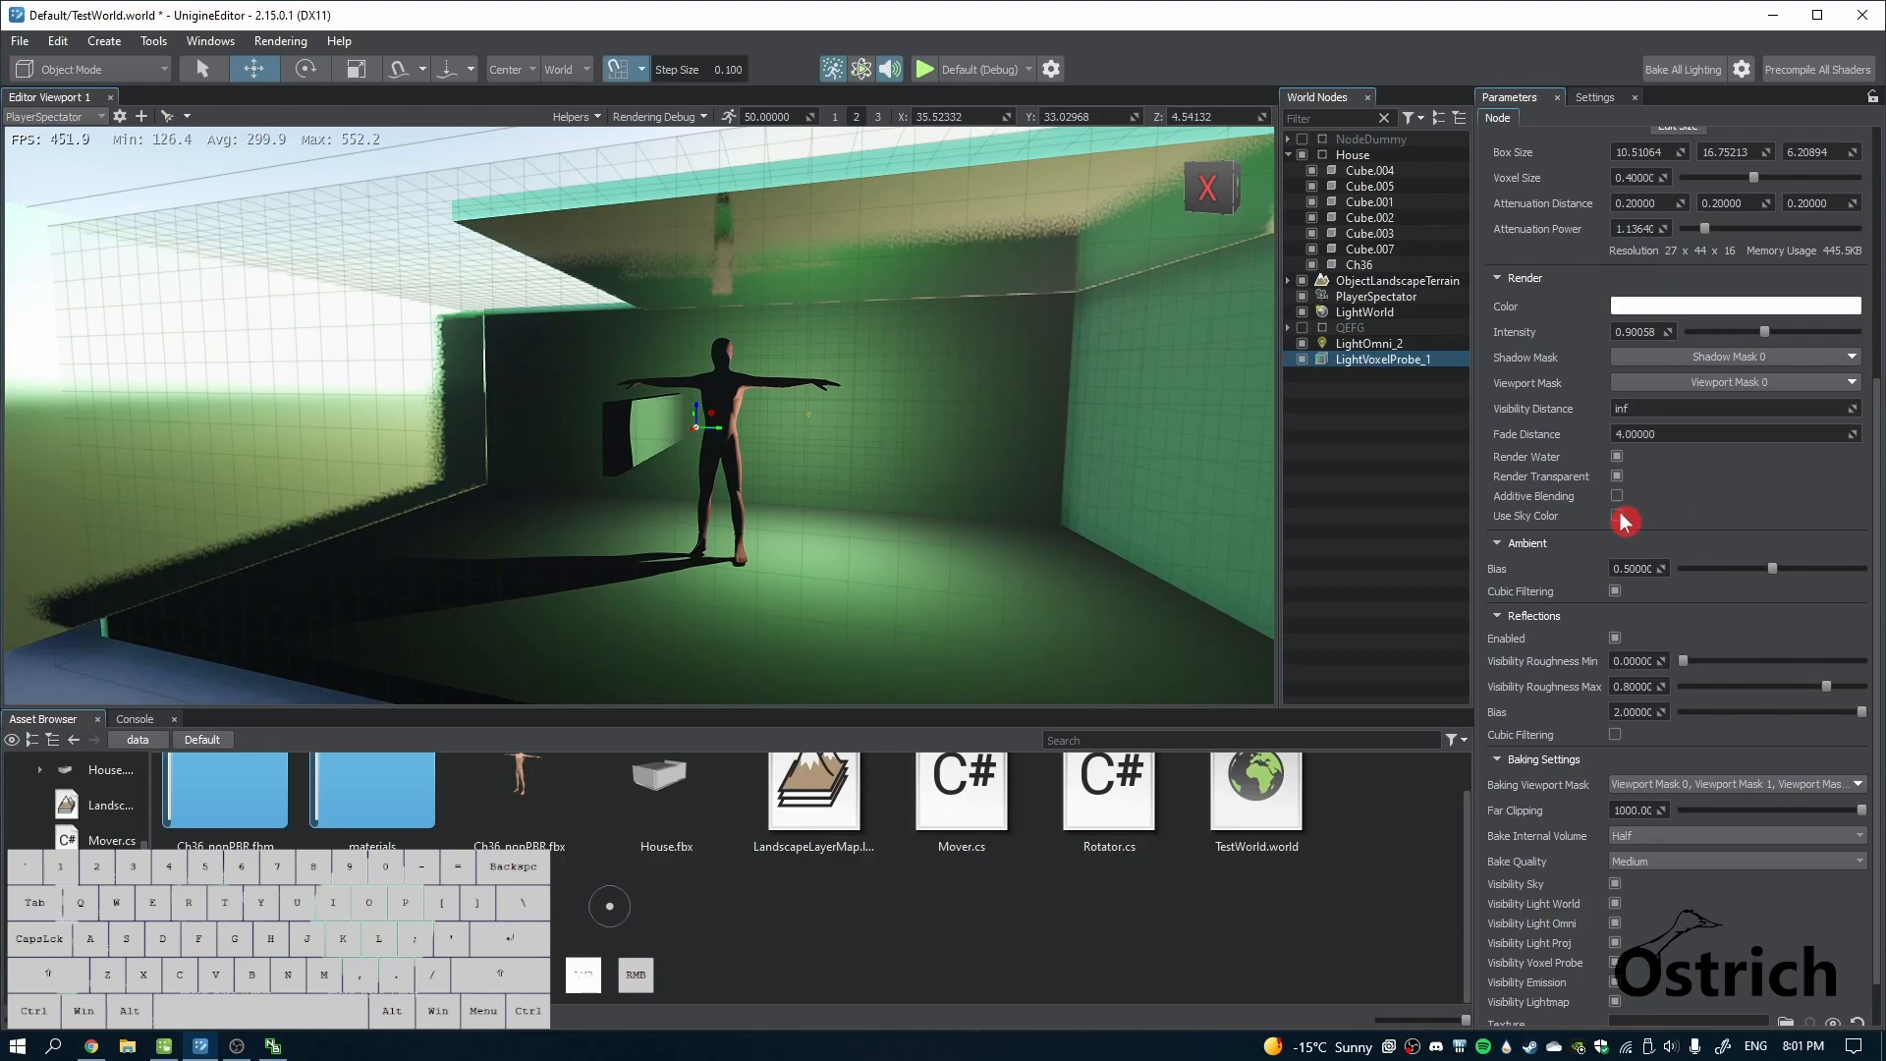
{"action": "left_click", "coordinate": [1618, 514]}
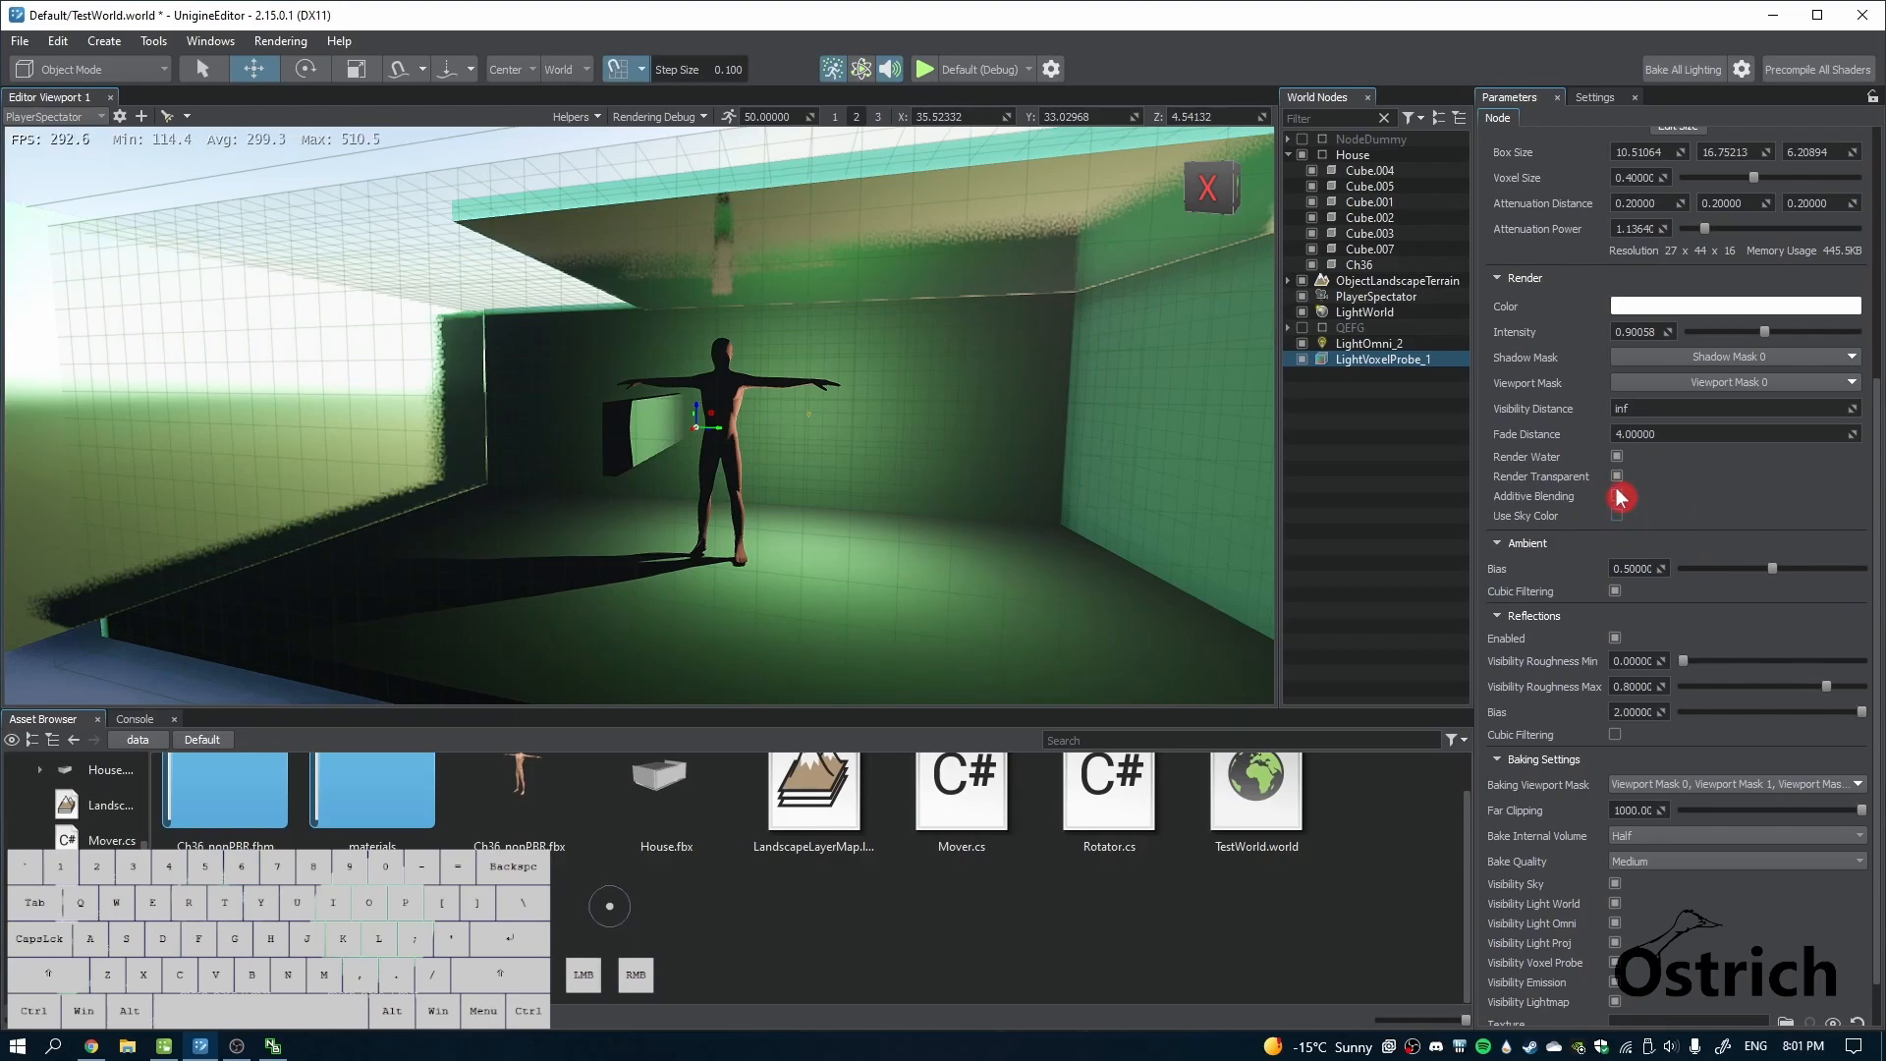
{"action": "scroll", "coordinate": [1619, 744], "scroll_direction": "down", "scroll_amount": 1}
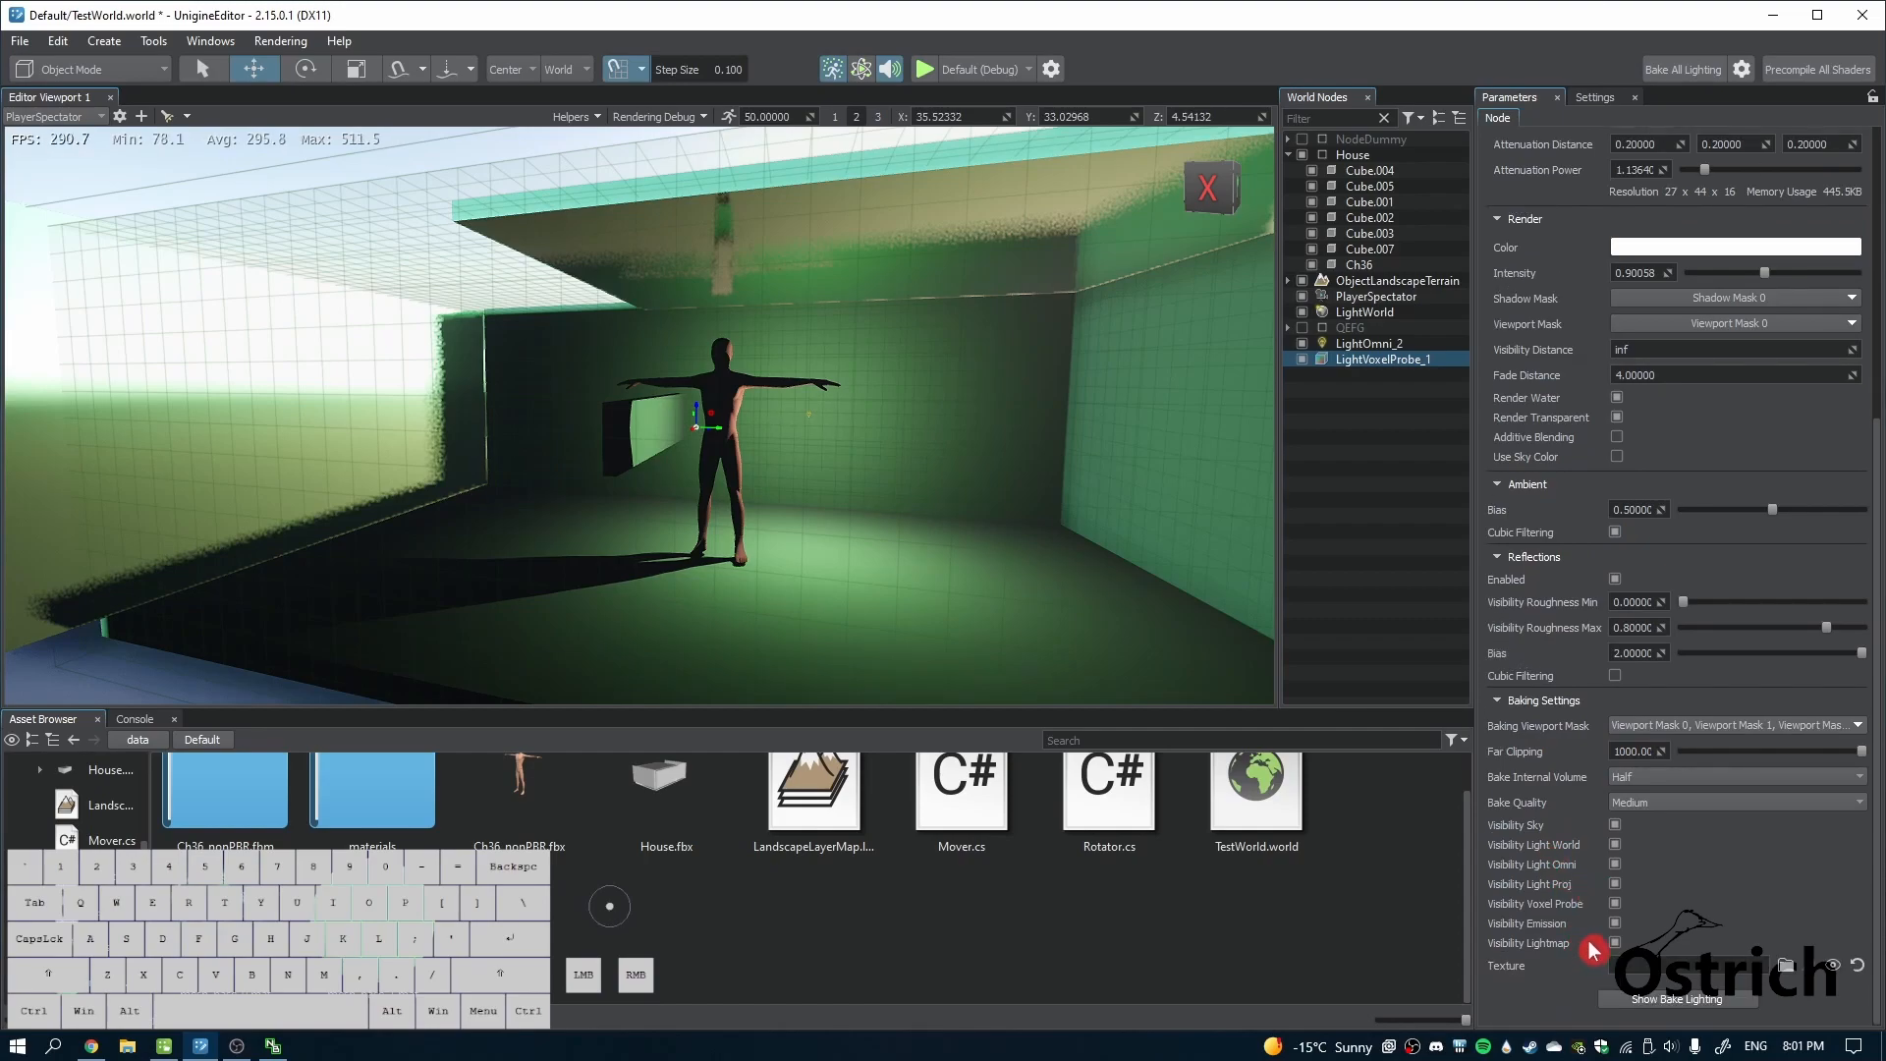
Check the lighting mode of the house's floor and wall surfaces and of the character Ch36
{"action": "left_click", "coordinate": [873, 564]}
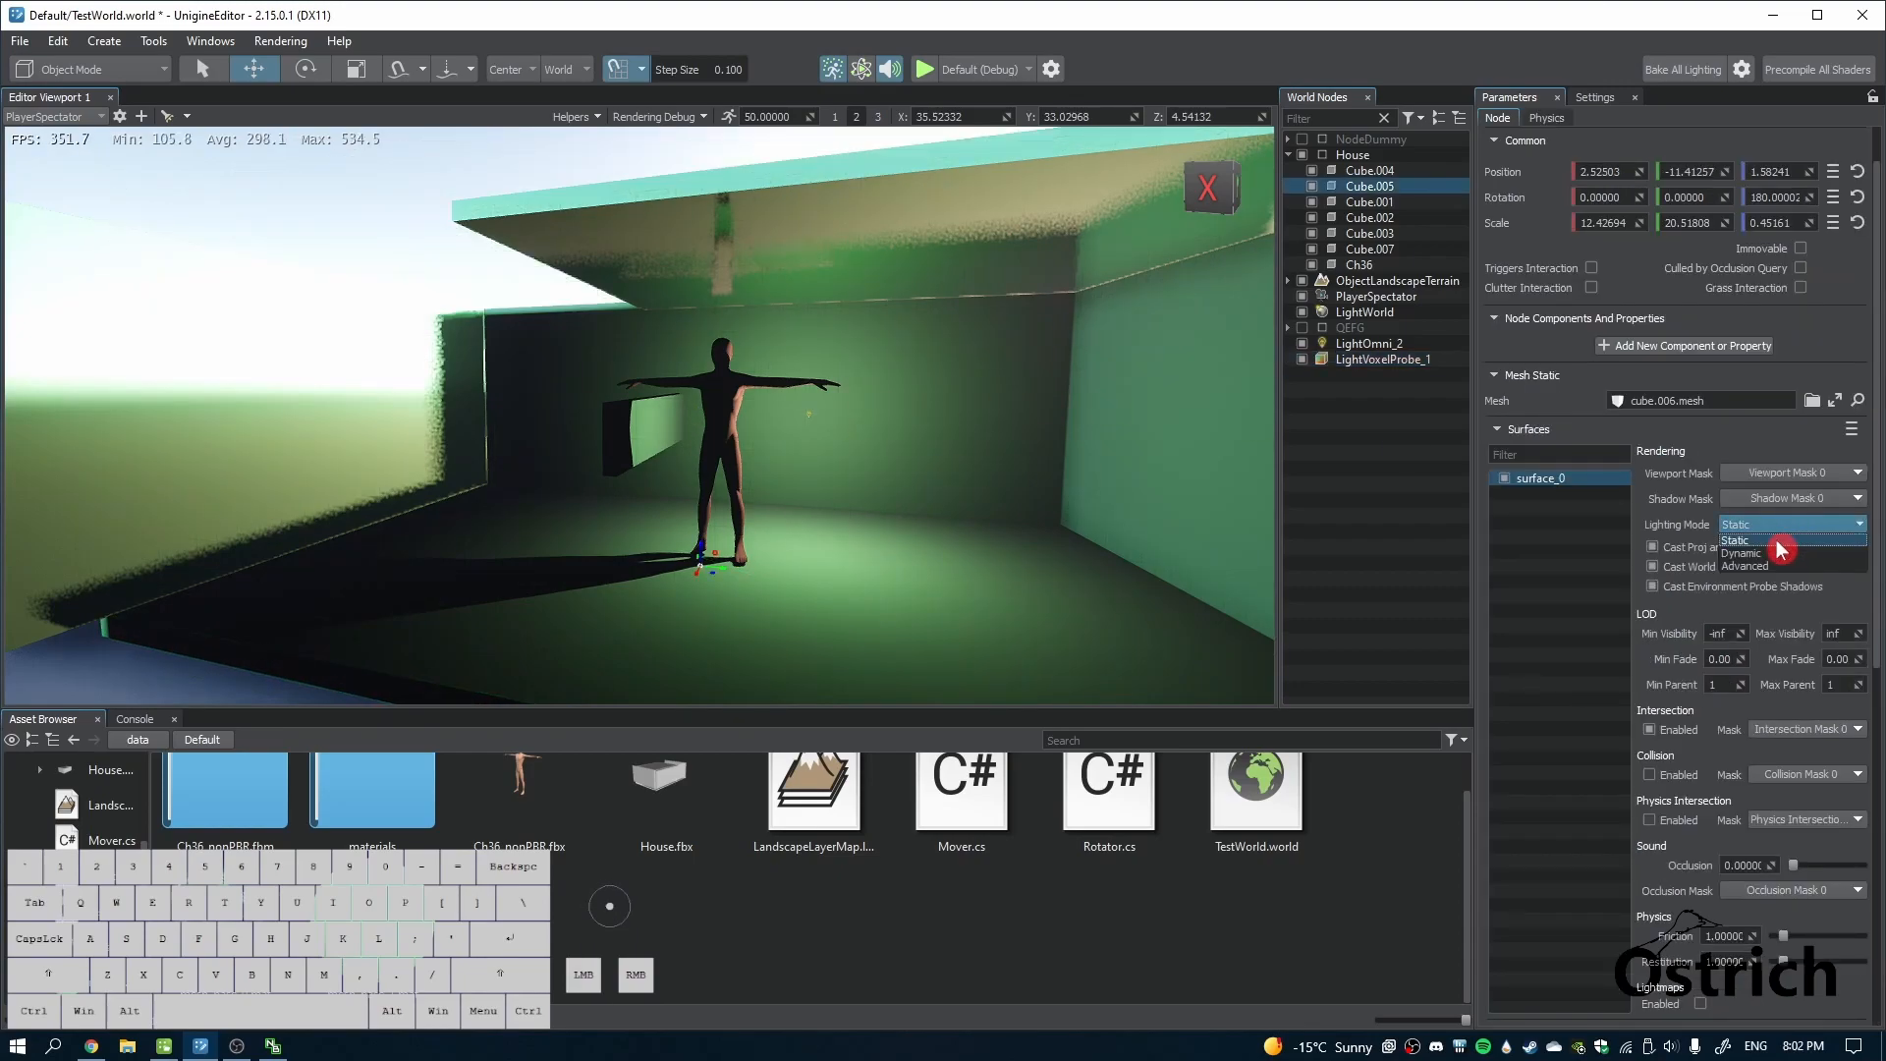
{"action": "left_click", "coordinate": [1778, 541]}
{"action": "left_click", "coordinate": [989, 426]}
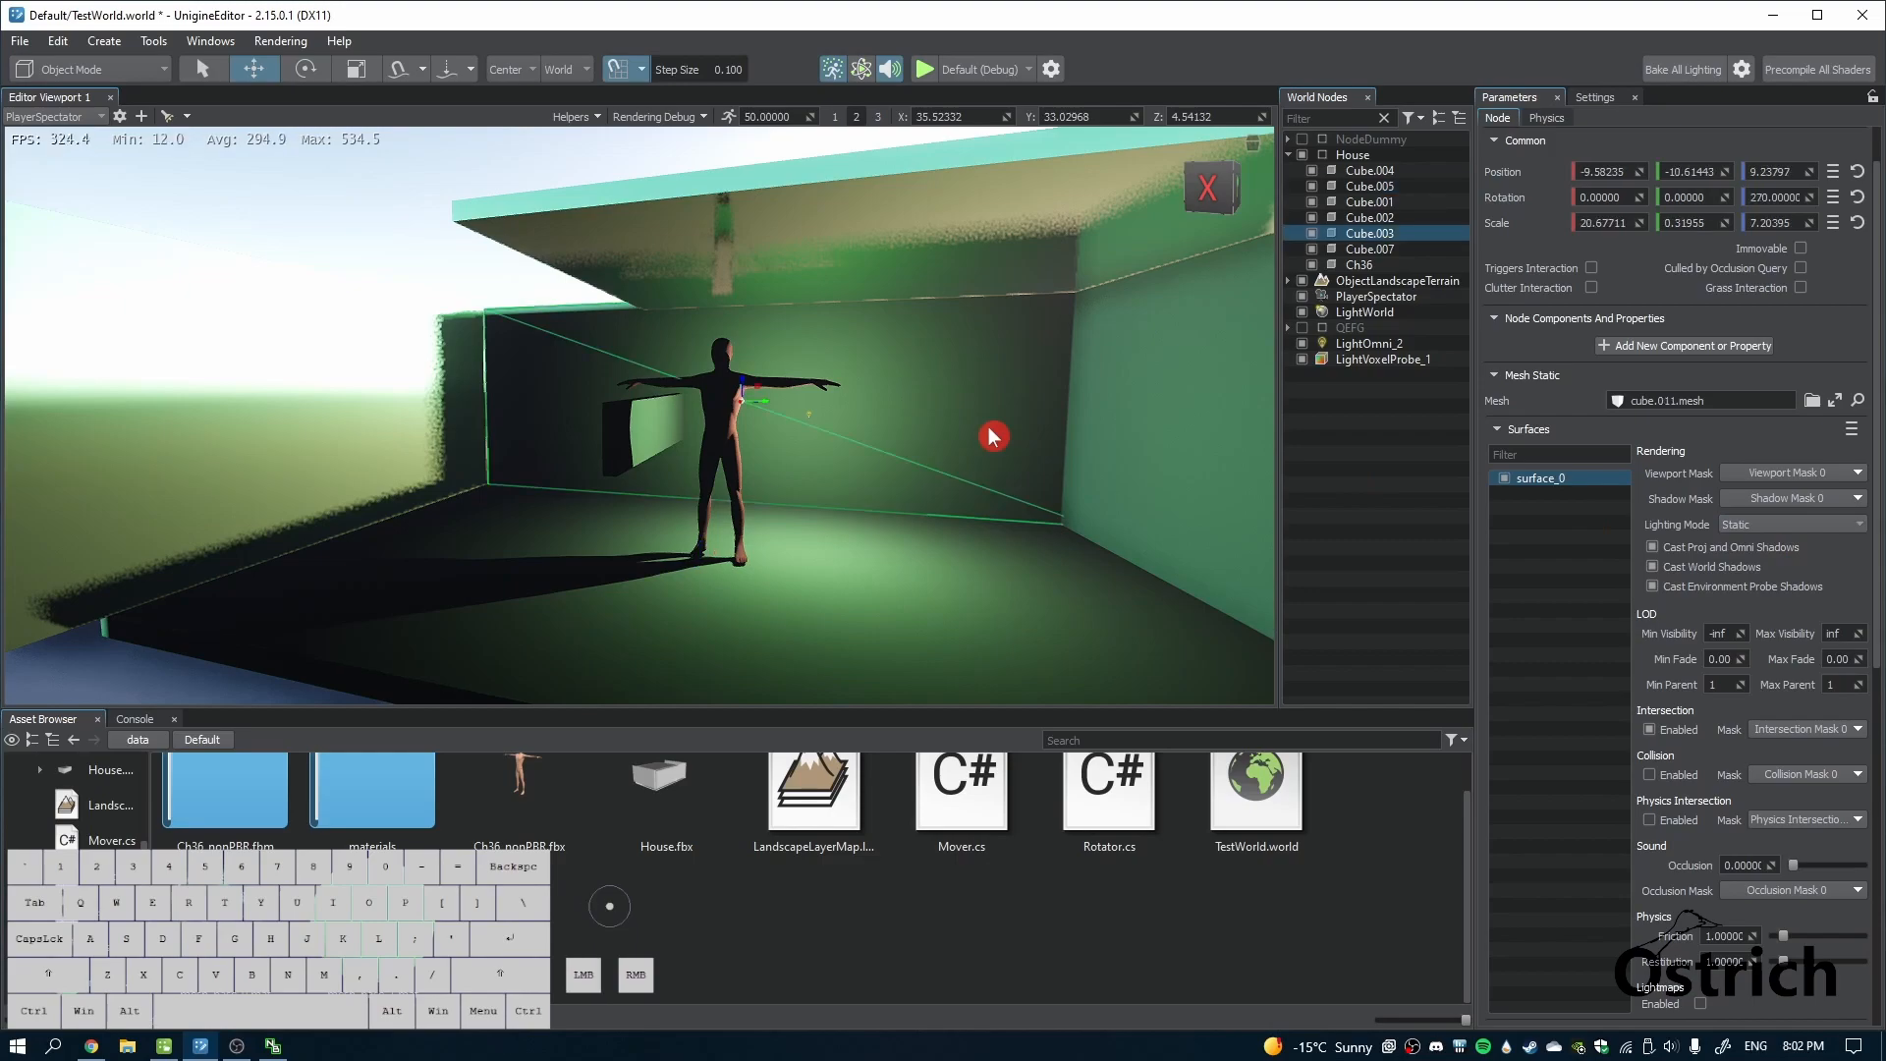
{"action": "left_click", "coordinate": [1093, 280]}
{"action": "left_click", "coordinate": [652, 418]}
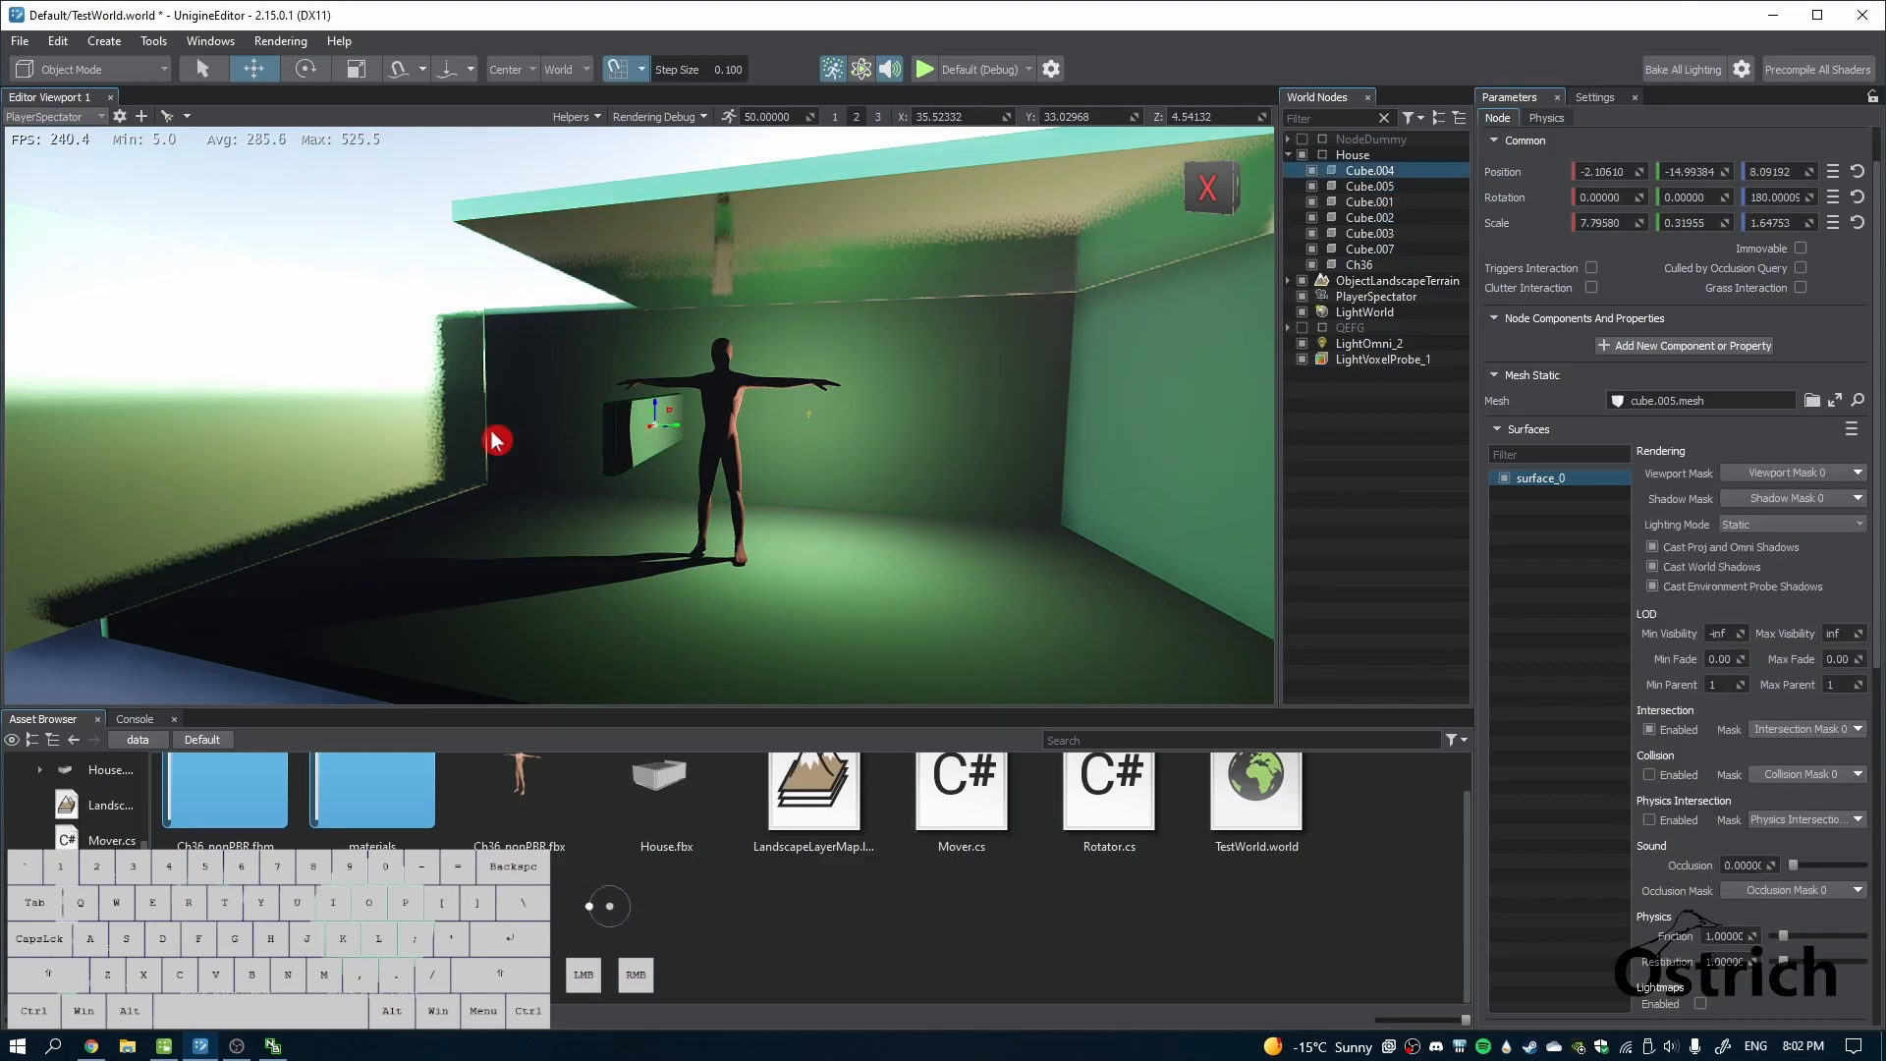
{"action": "left_click", "coordinate": [268, 418]}
{"action": "right_click_drag", "start_coordinate": [491, 517], "coordinate": [541, 529]}
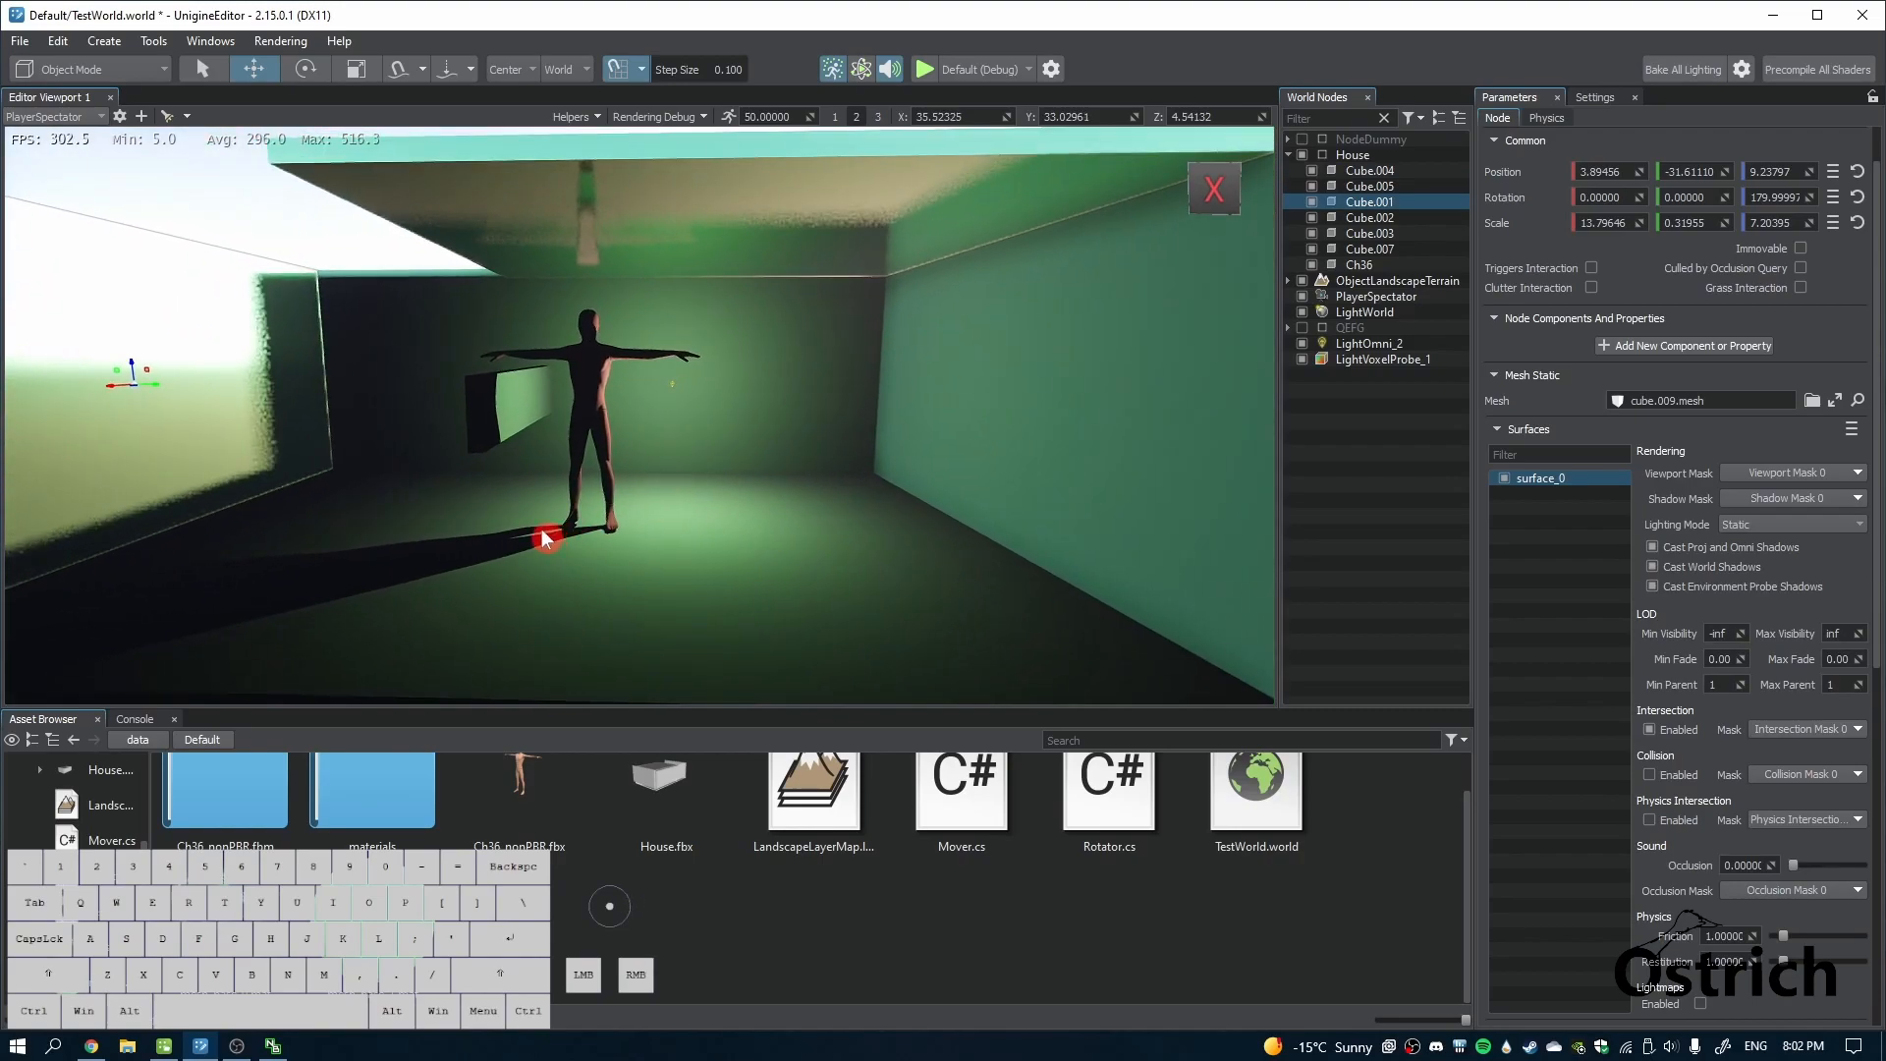
{"action": "left_click", "coordinate": [587, 405]}
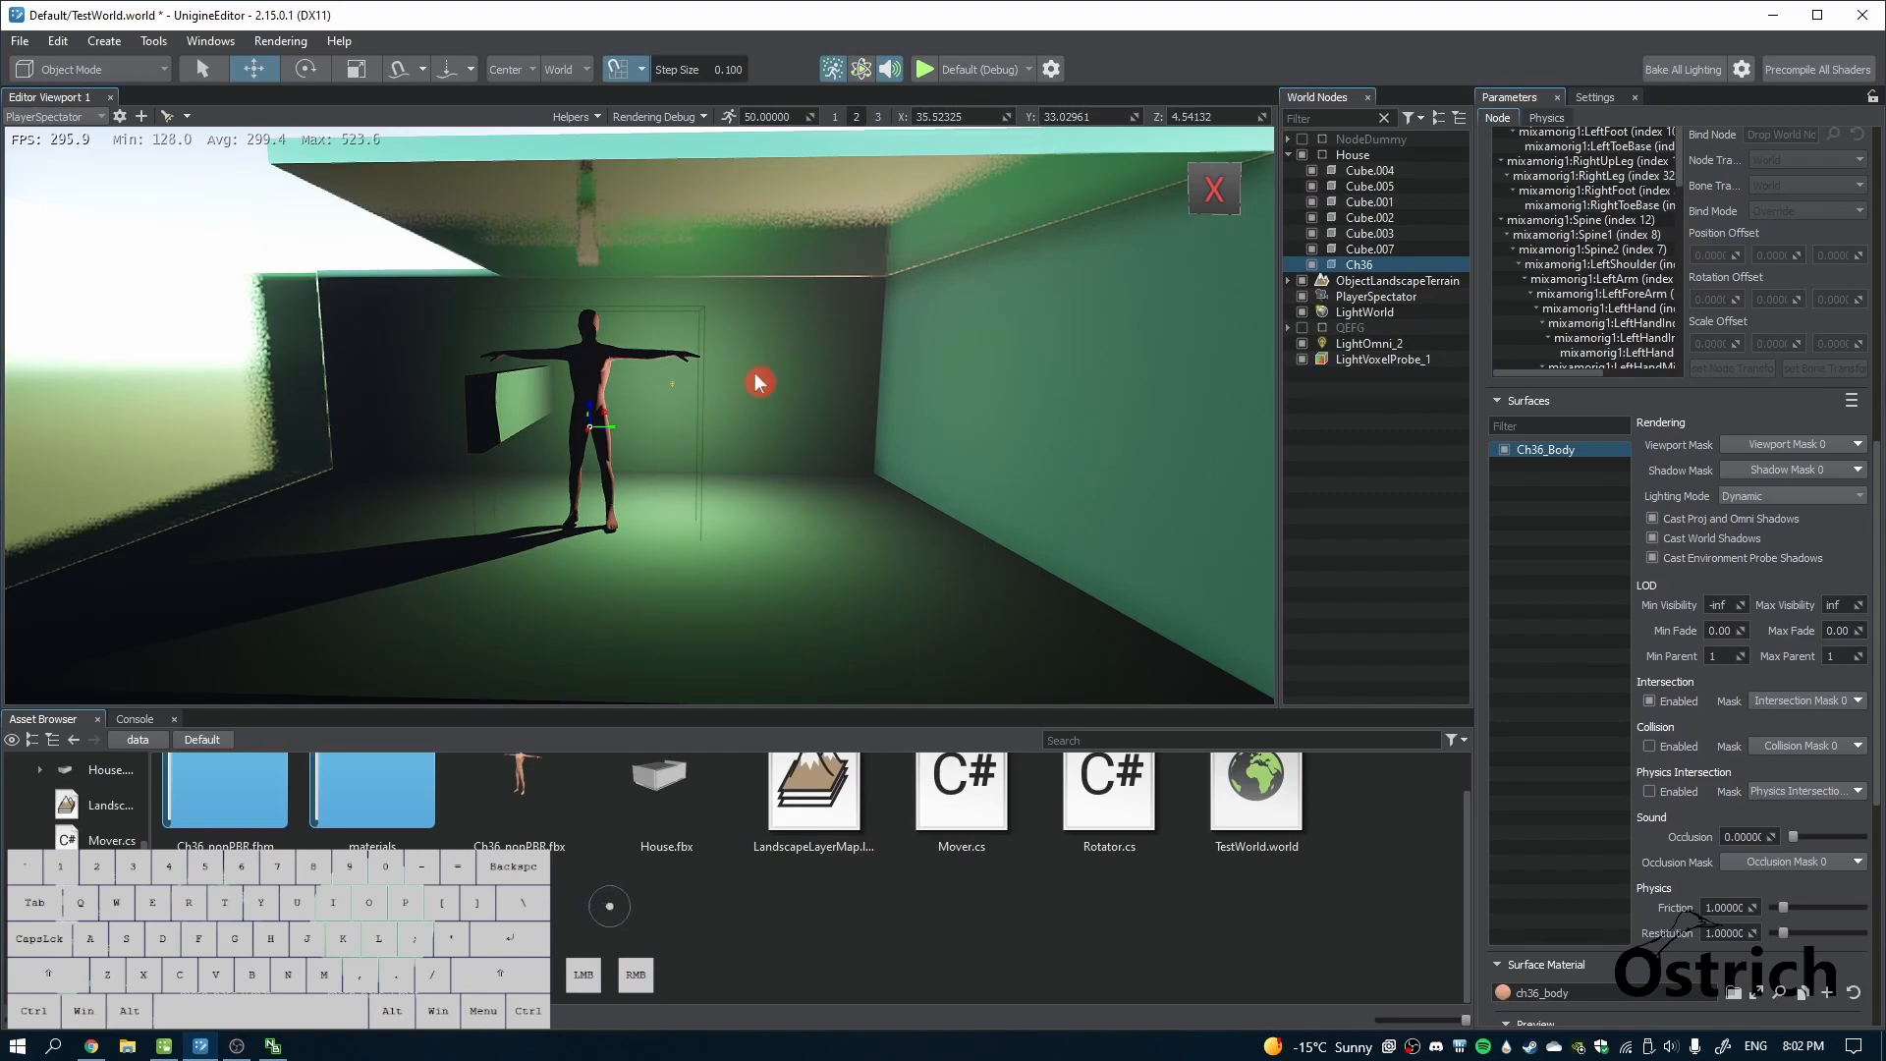
Raise LightOmni_2 to a Z position of 4.9 and review its light mode options, keeping Static
{"action": "left_click", "coordinate": [1356, 345]}
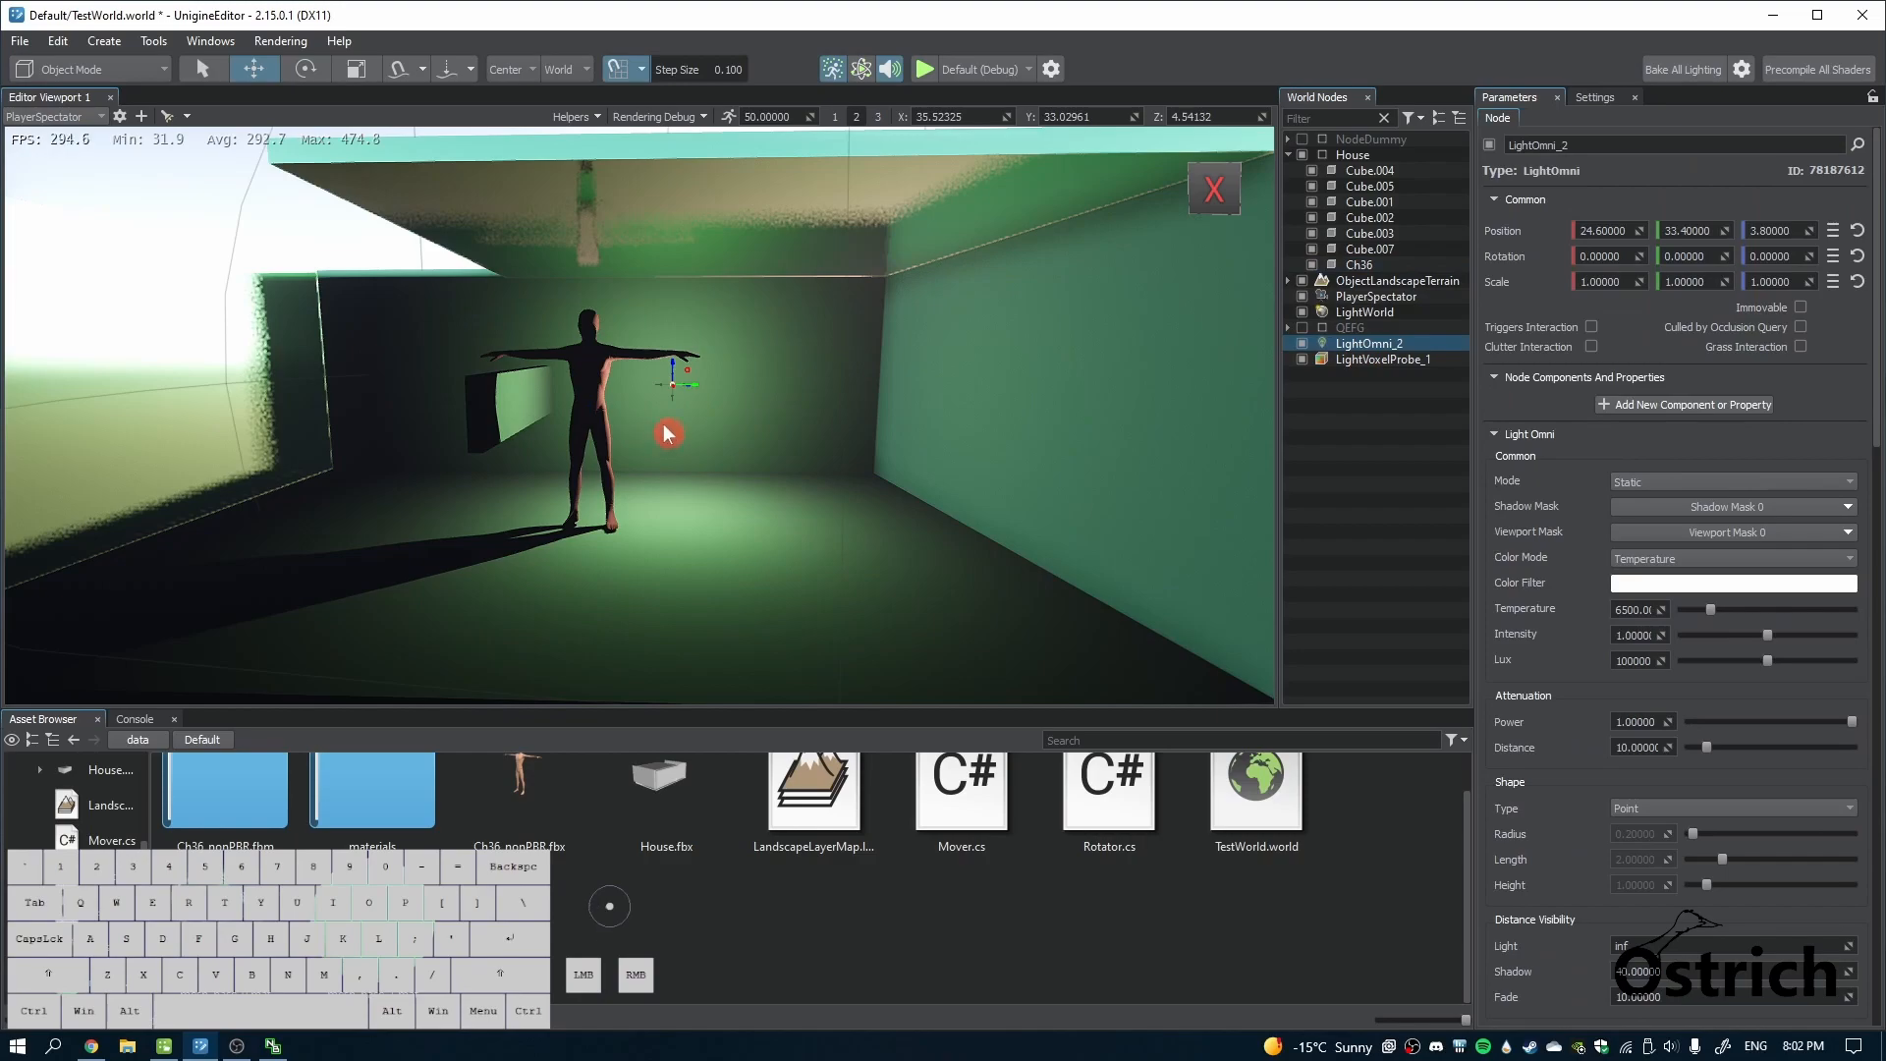
{"action": "left_click_drag", "start_coordinate": [670, 383], "coordinate": [674, 332]}
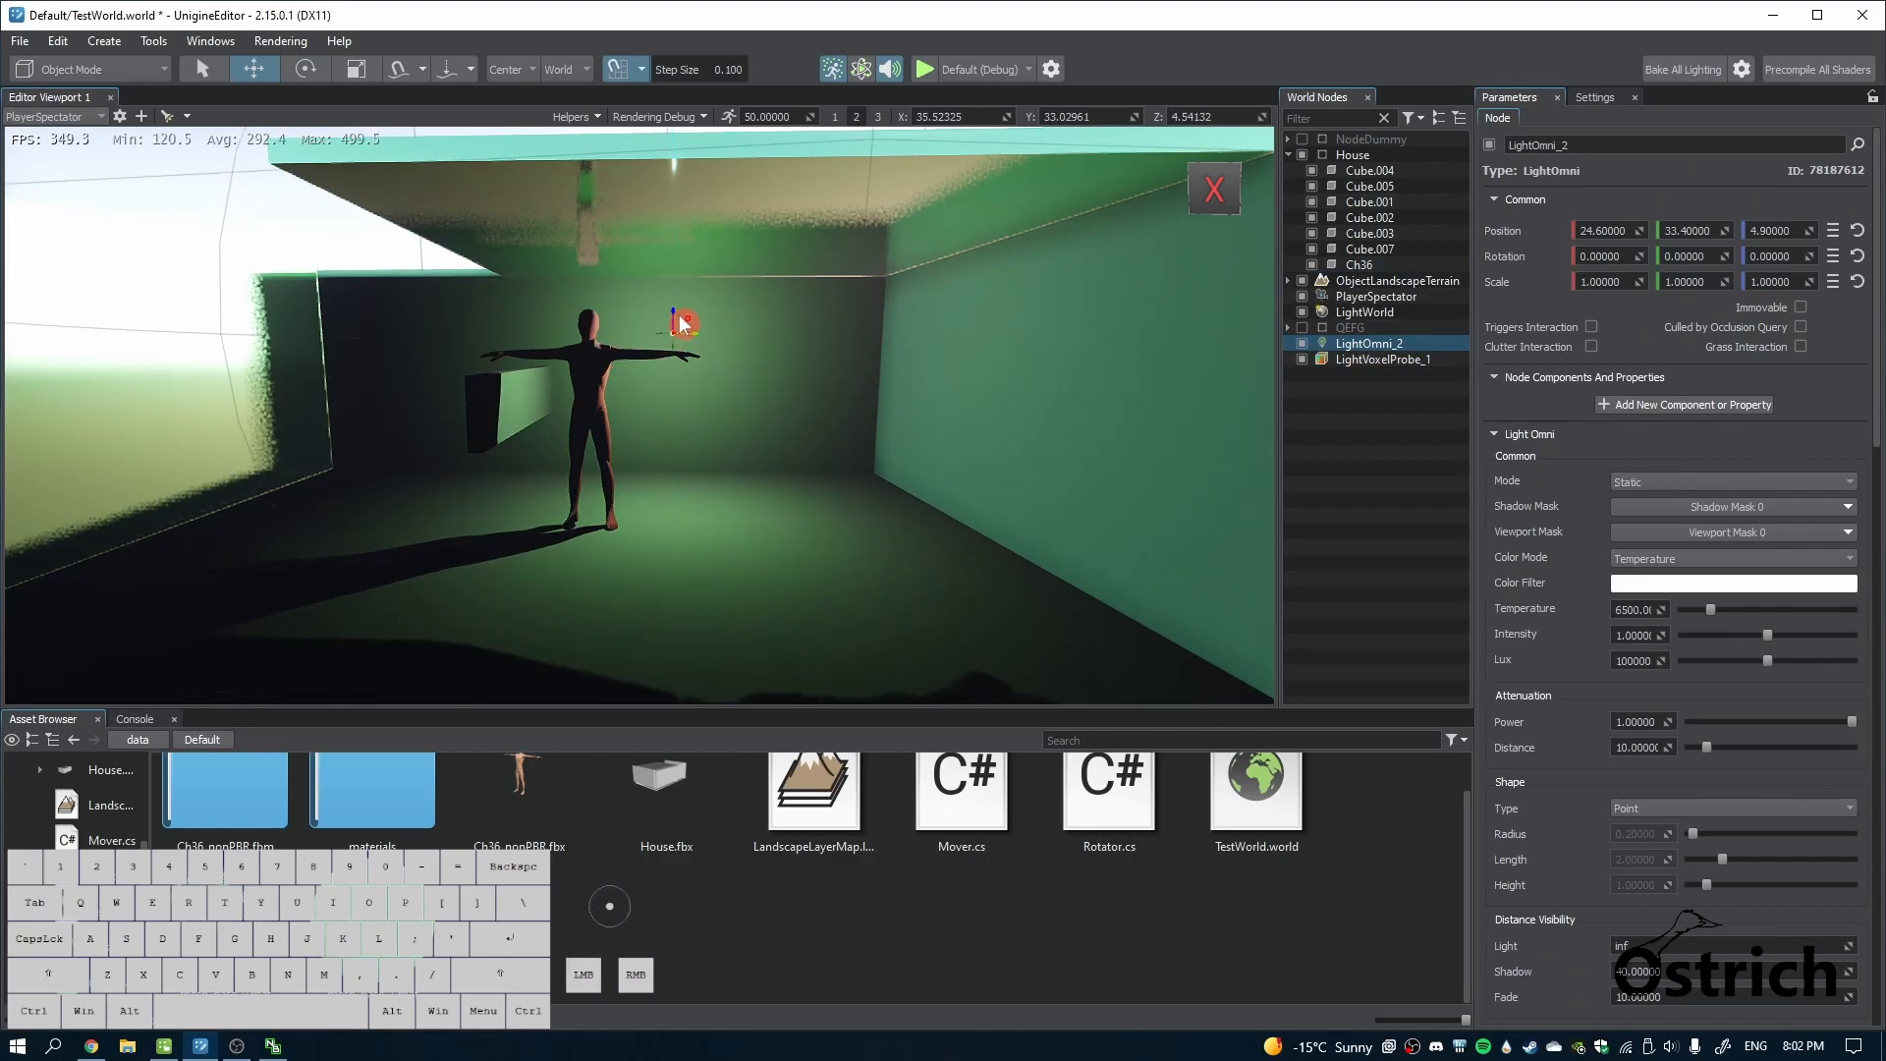
{"action": "scroll", "coordinate": [1678, 621], "scroll_direction": "down", "scroll_amount": 1}
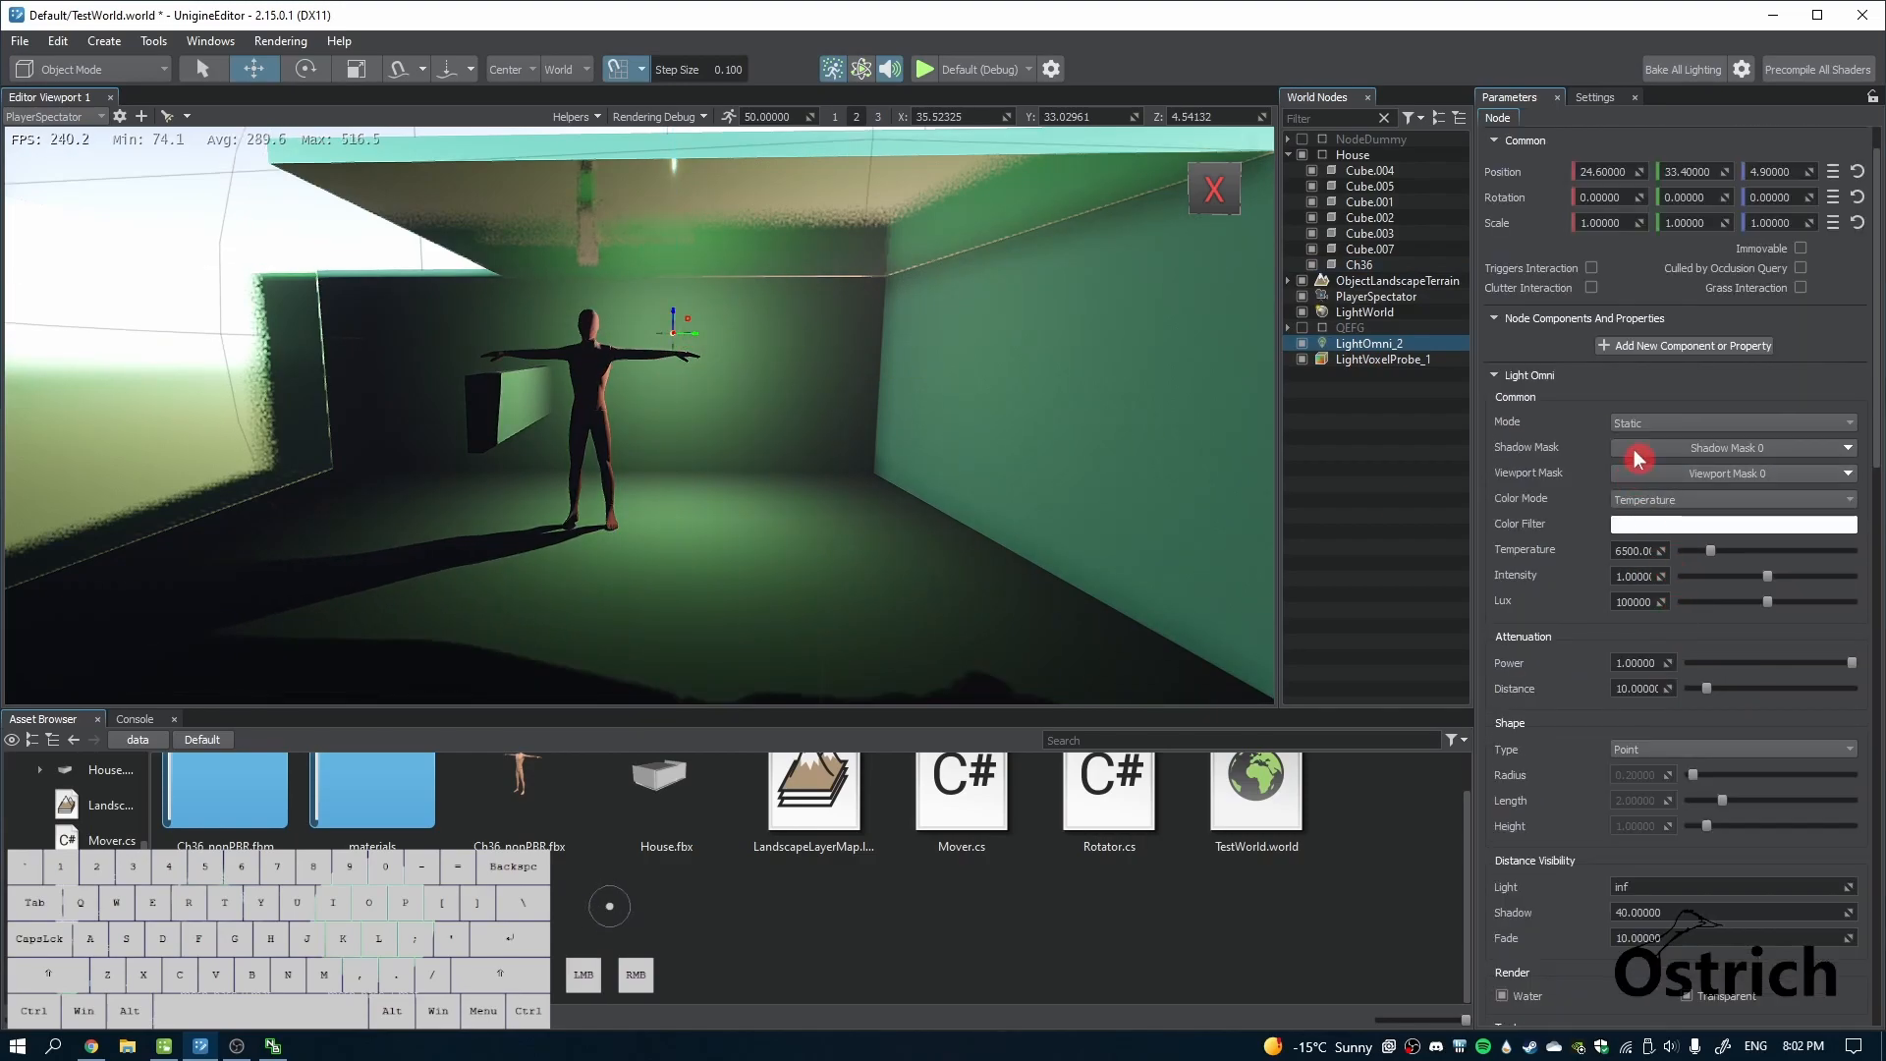
{"action": "left_click", "coordinate": [1638, 426]}
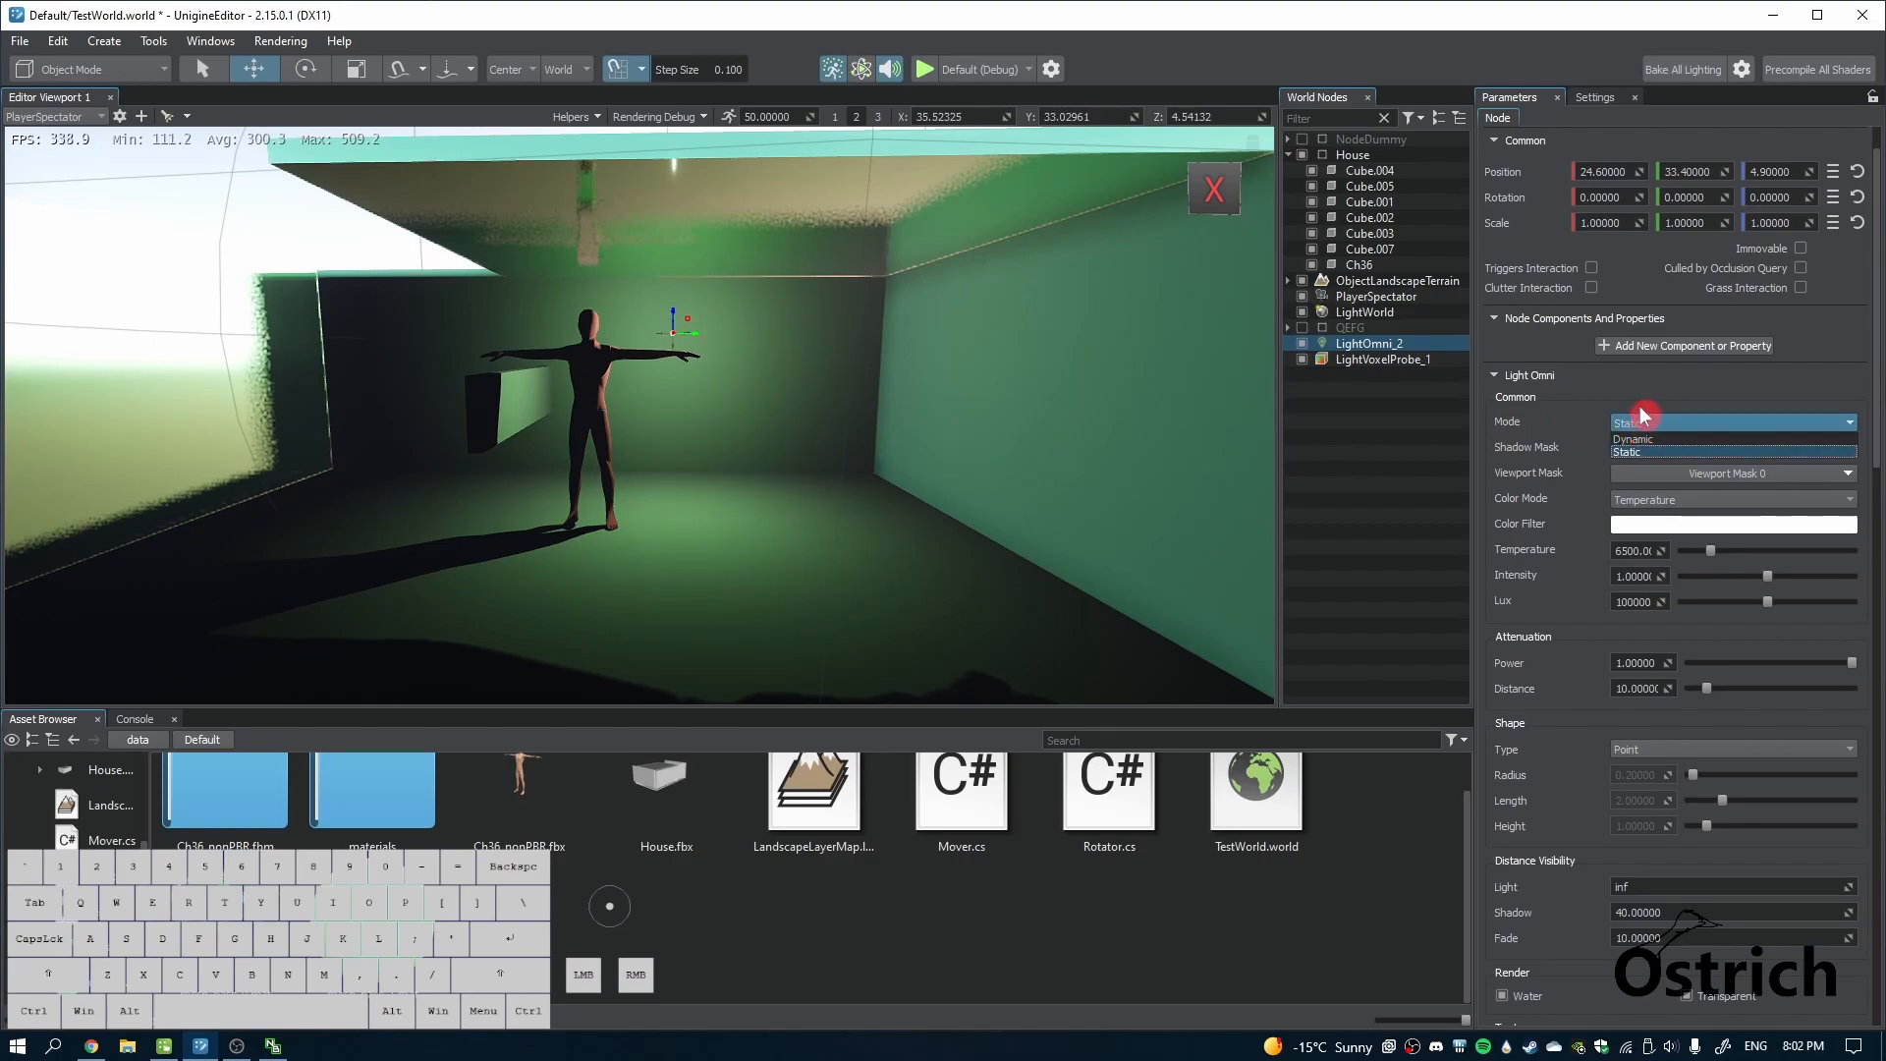
{"action": "left_click", "coordinate": [1643, 418]}
{"action": "left_click", "coordinate": [1580, 449]}
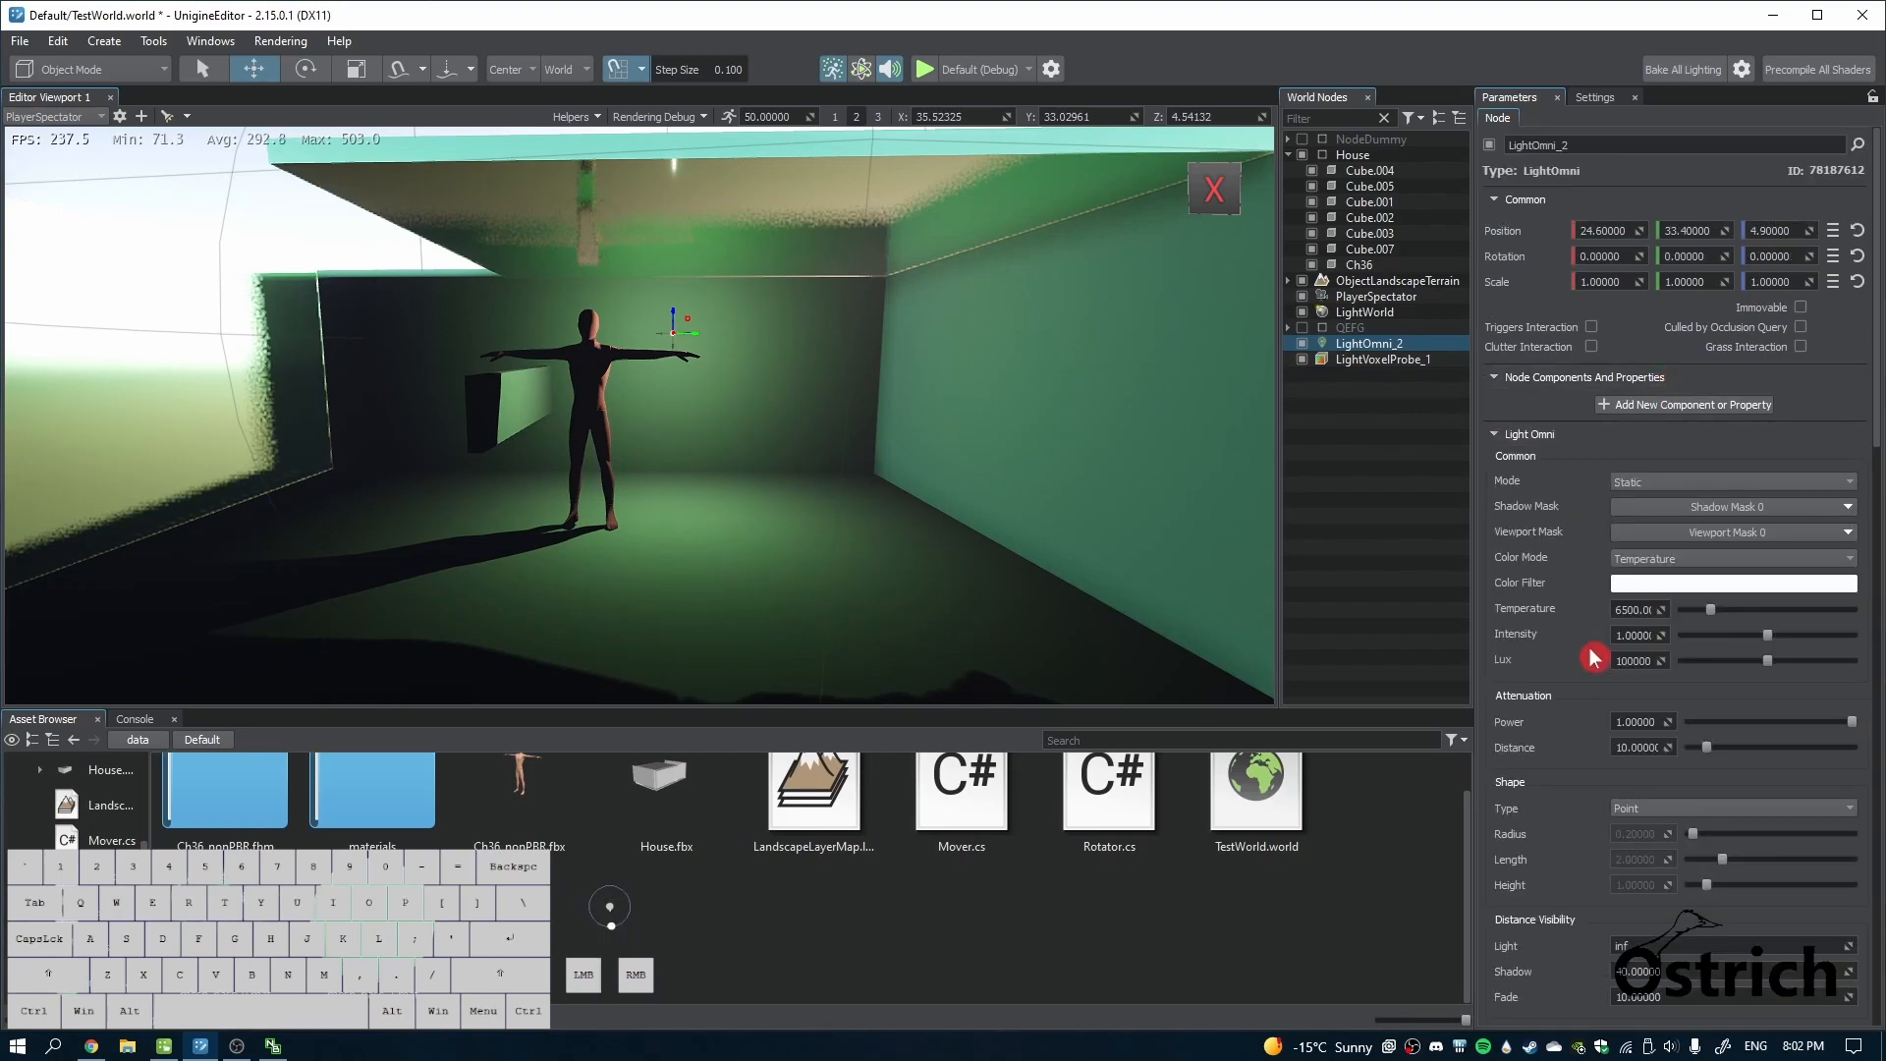
Keep LightOmni_2's shadow mode at Mixed and shift the light along Y to about 33.6
{"action": "scroll", "coordinate": [1611, 644], "scroll_direction": "down", "scroll_amount": 3}
{"action": "scroll", "coordinate": [1617, 650], "scroll_direction": "down", "scroll_amount": 9}
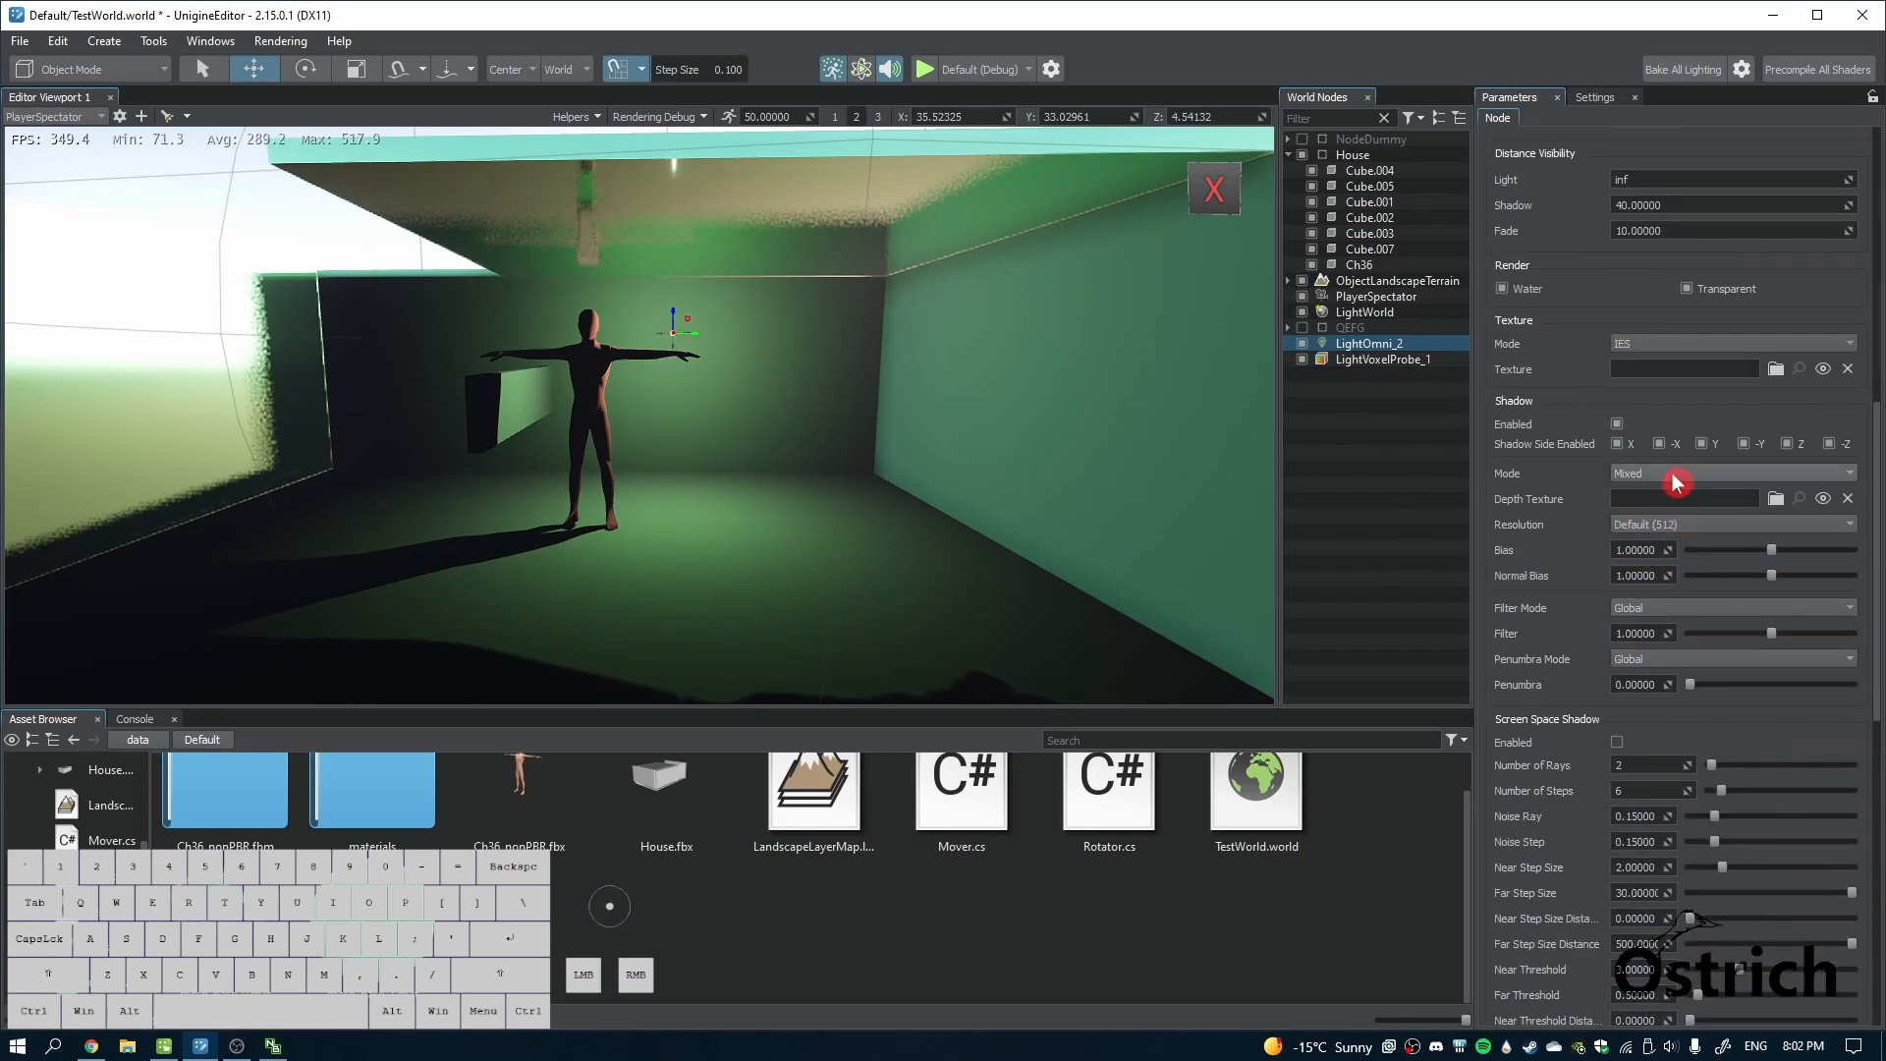
{"action": "left_click", "coordinate": [1675, 475]}
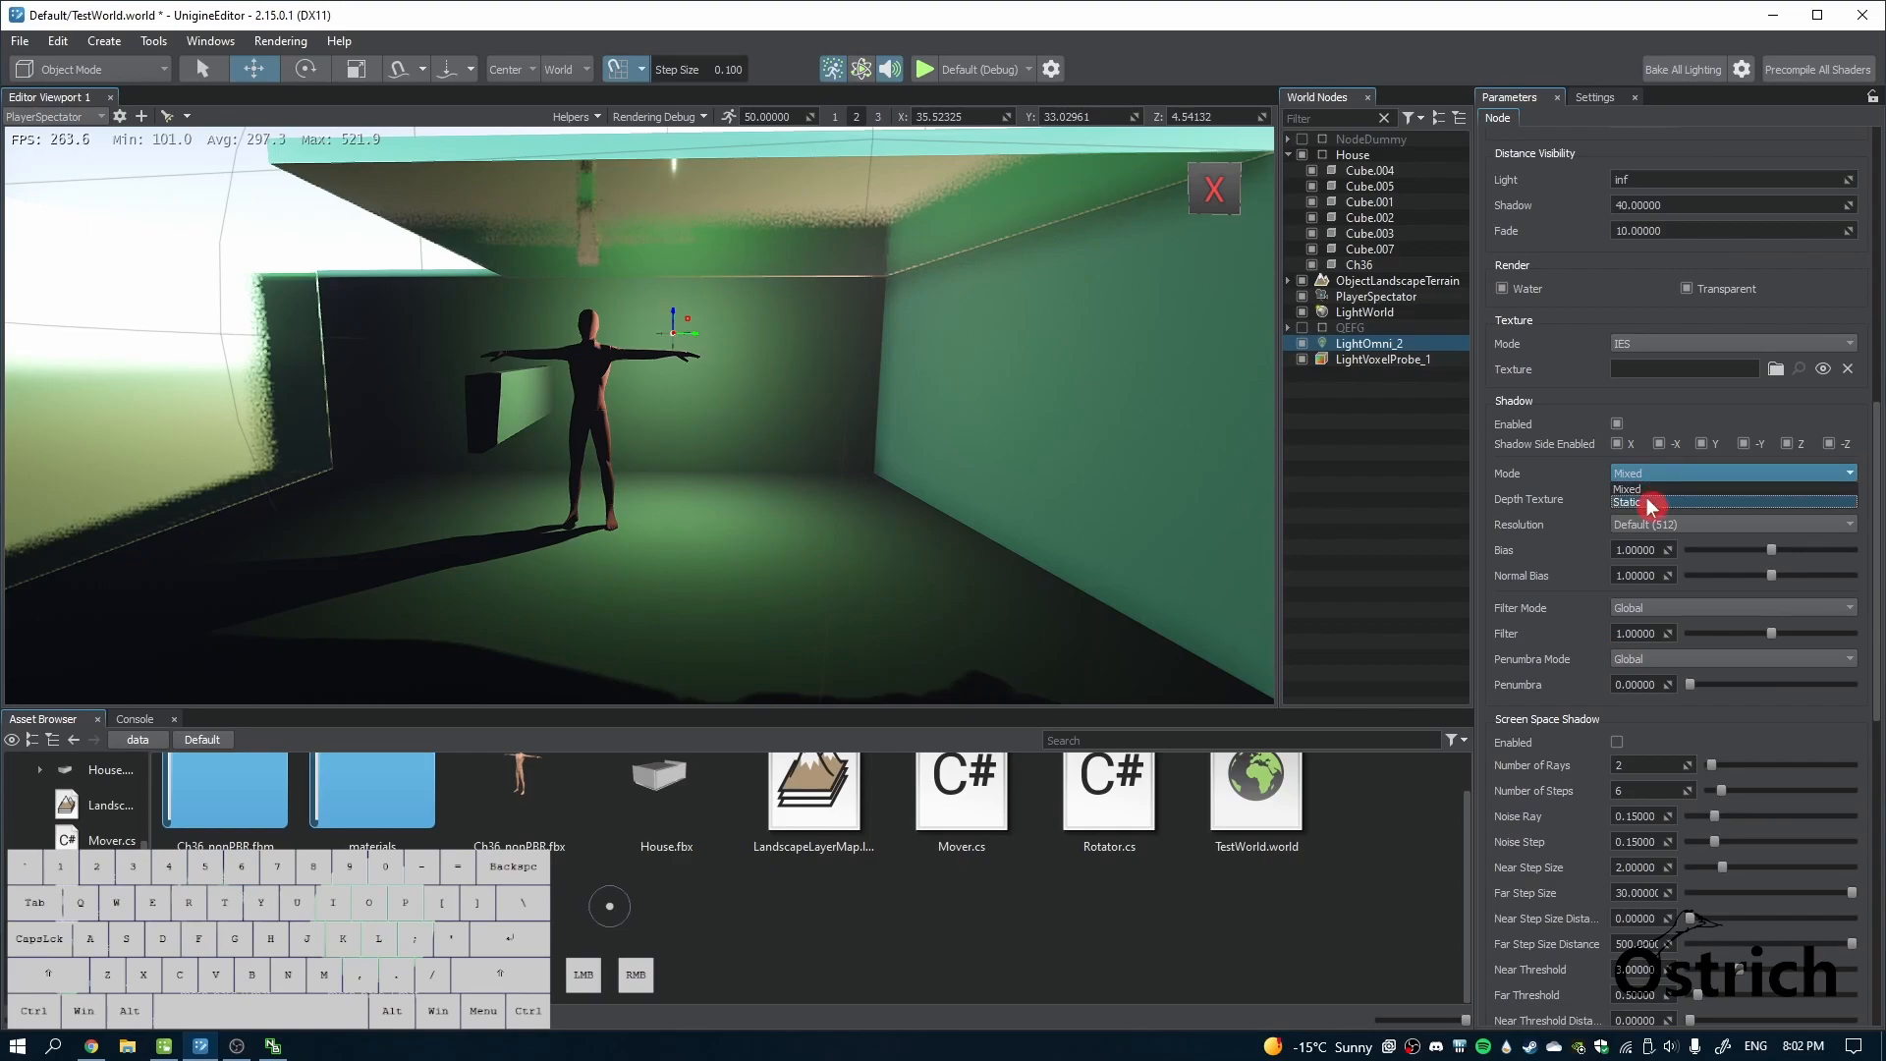
{"action": "left_click", "coordinate": [1646, 490]}
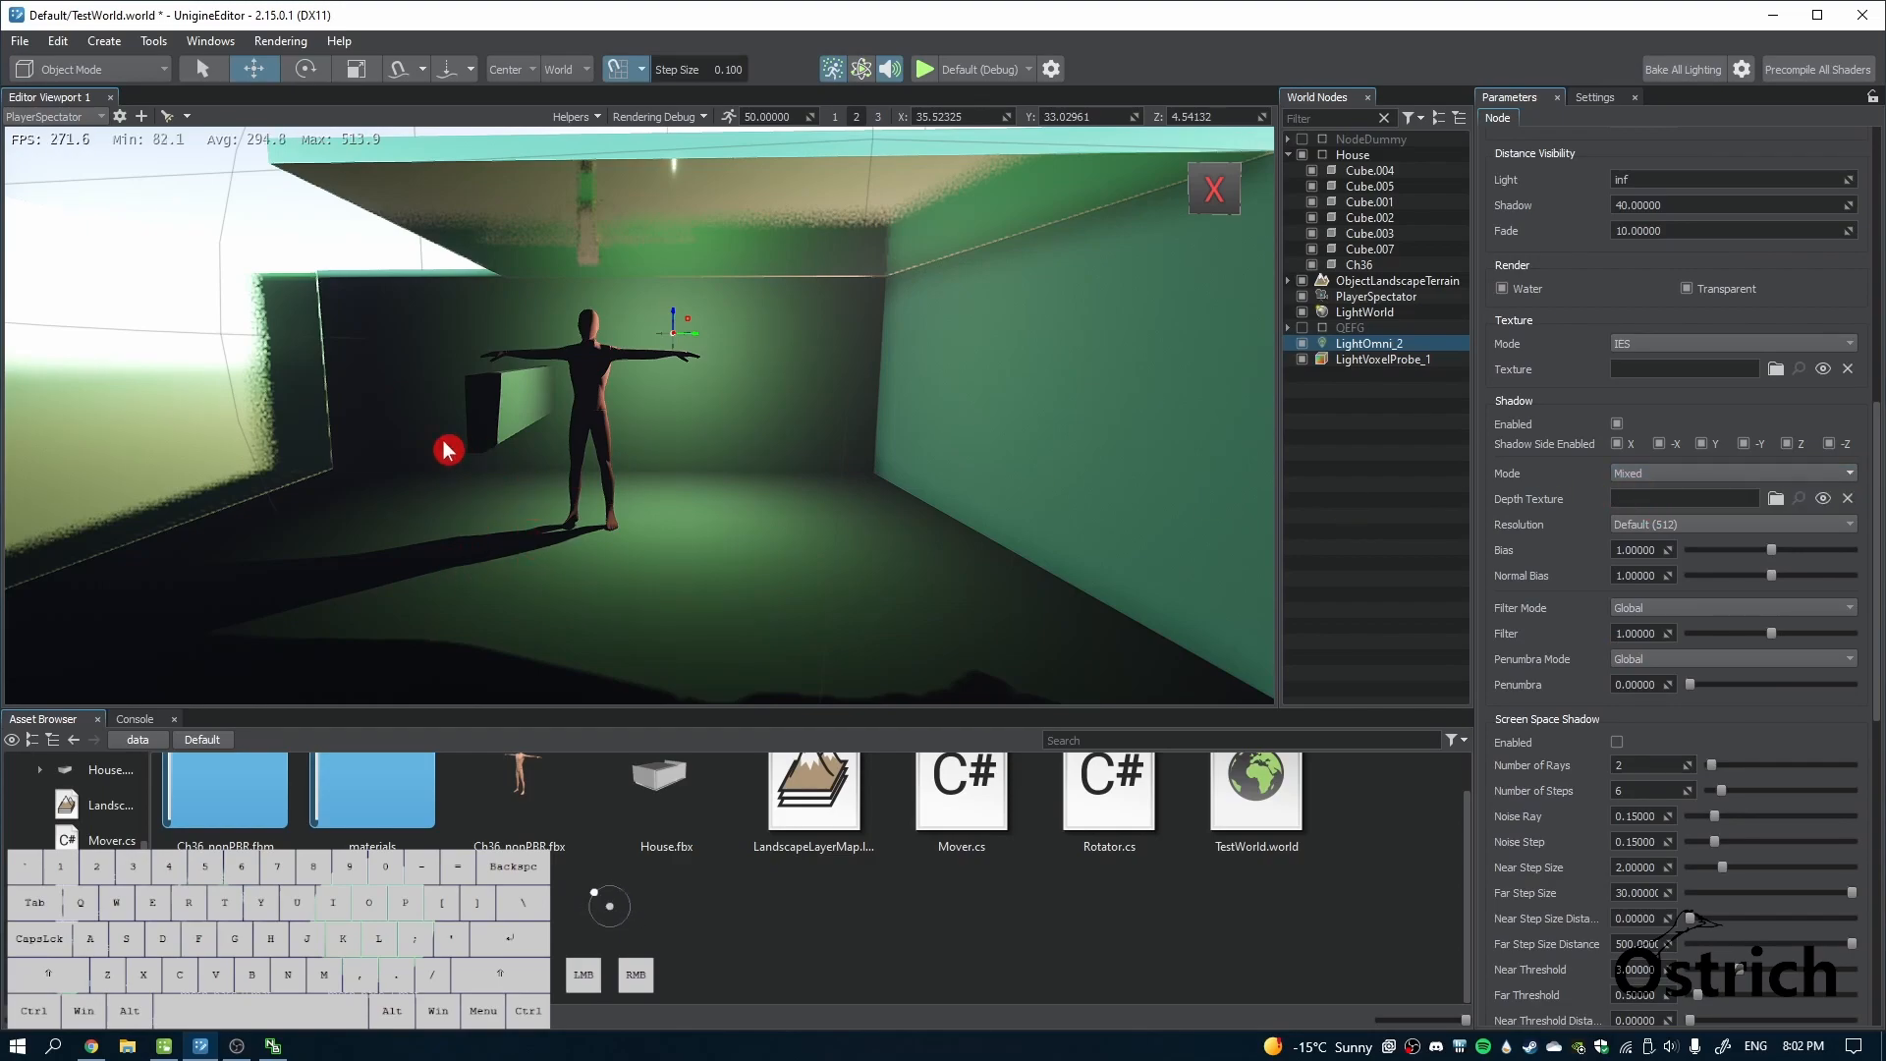
{"action": "mouse_move", "coordinate": [692, 330]}
{"action": "left_mouse_down"}
{"action": "mouse_move", "coordinate": [456, 345]}
{"action": "mouse_move", "coordinate": [687, 367]}
{"action": "left_mouse_up"}
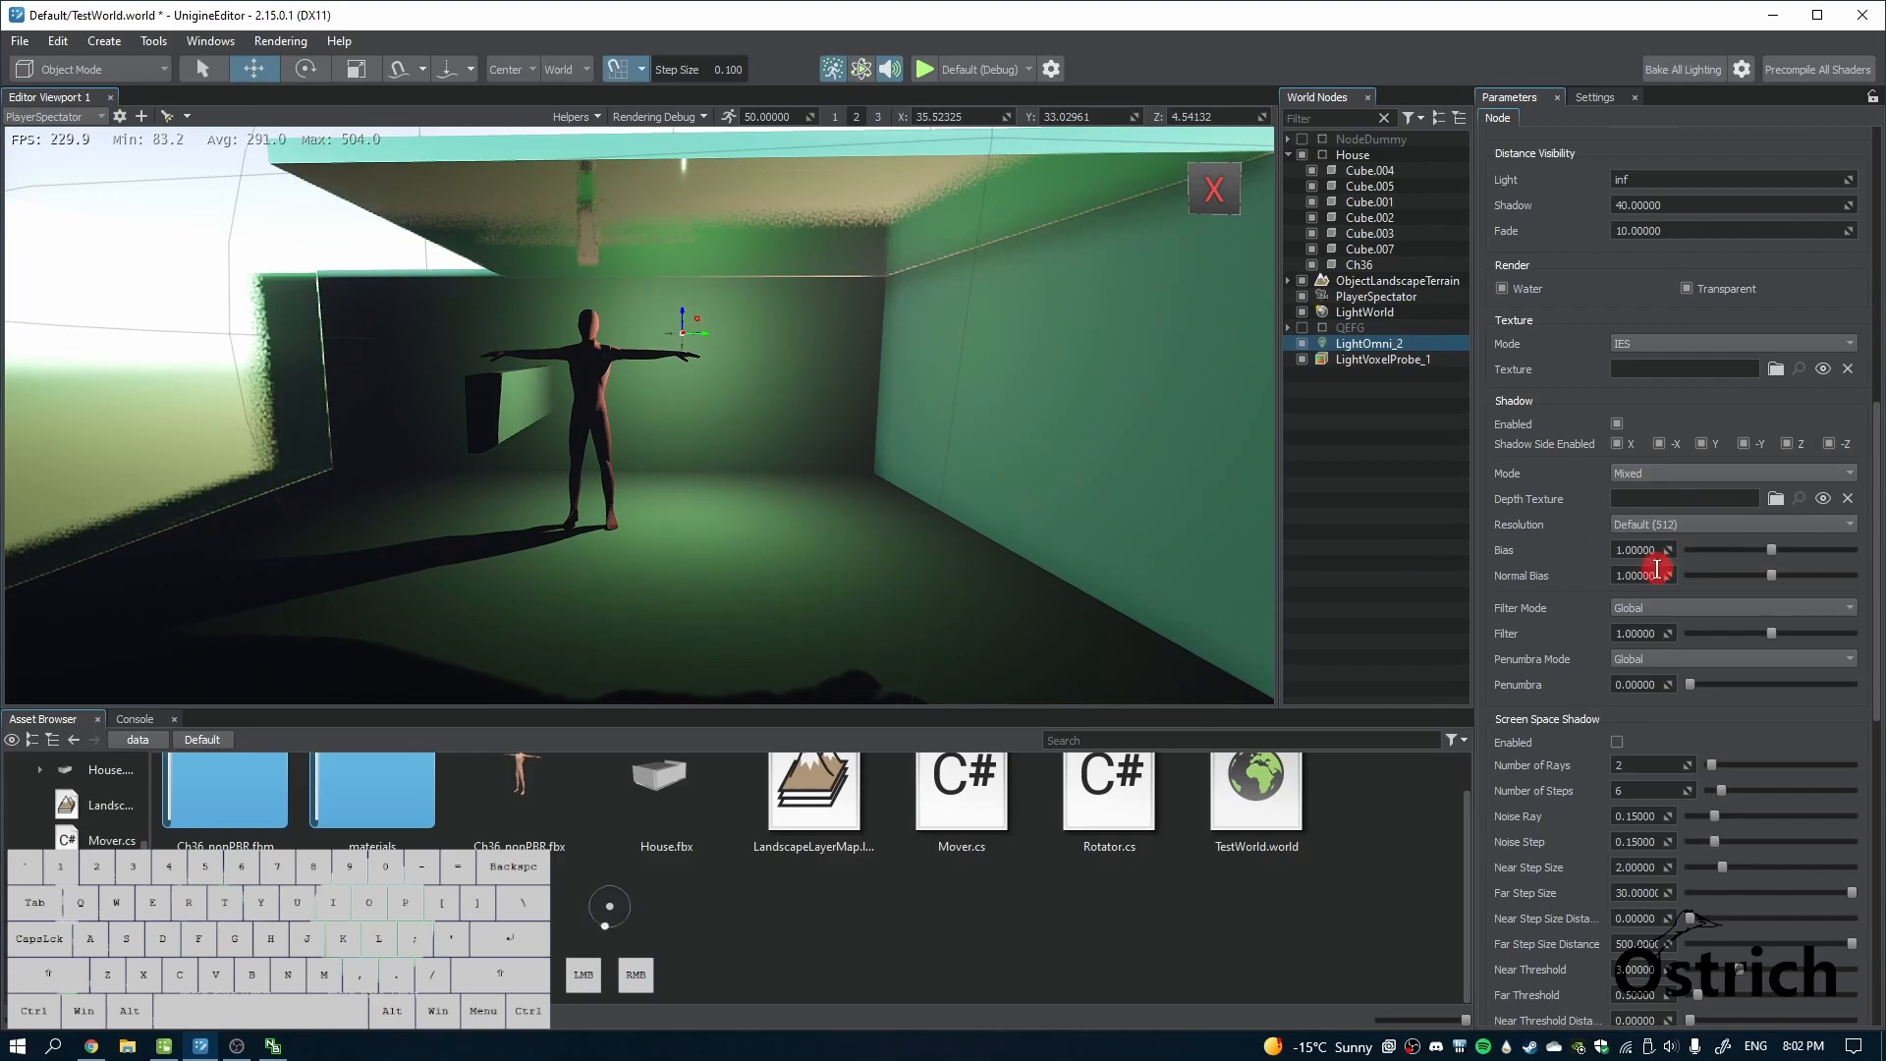
Try the Static shadow mode on LightOmni_2, then return it to Mixed
{"action": "left_click", "coordinate": [1670, 483]}
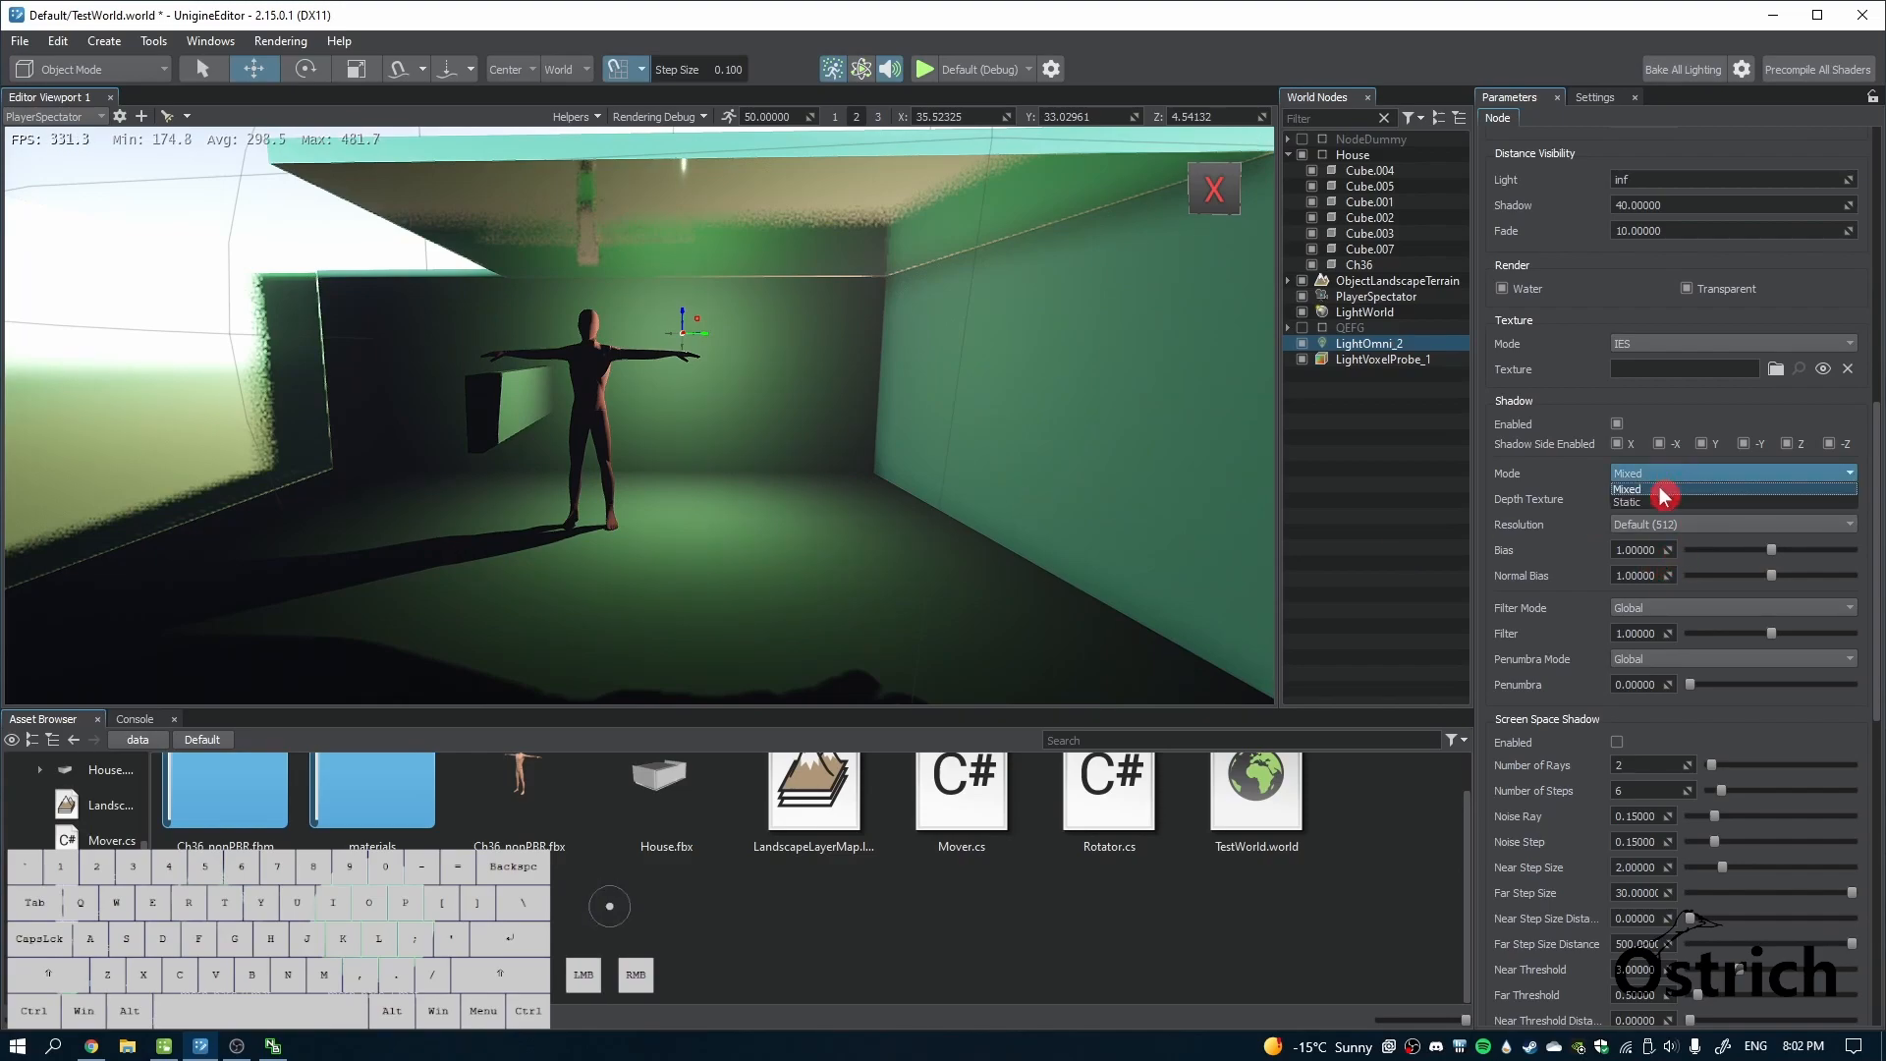
{"action": "left_click", "coordinate": [1663, 501]}
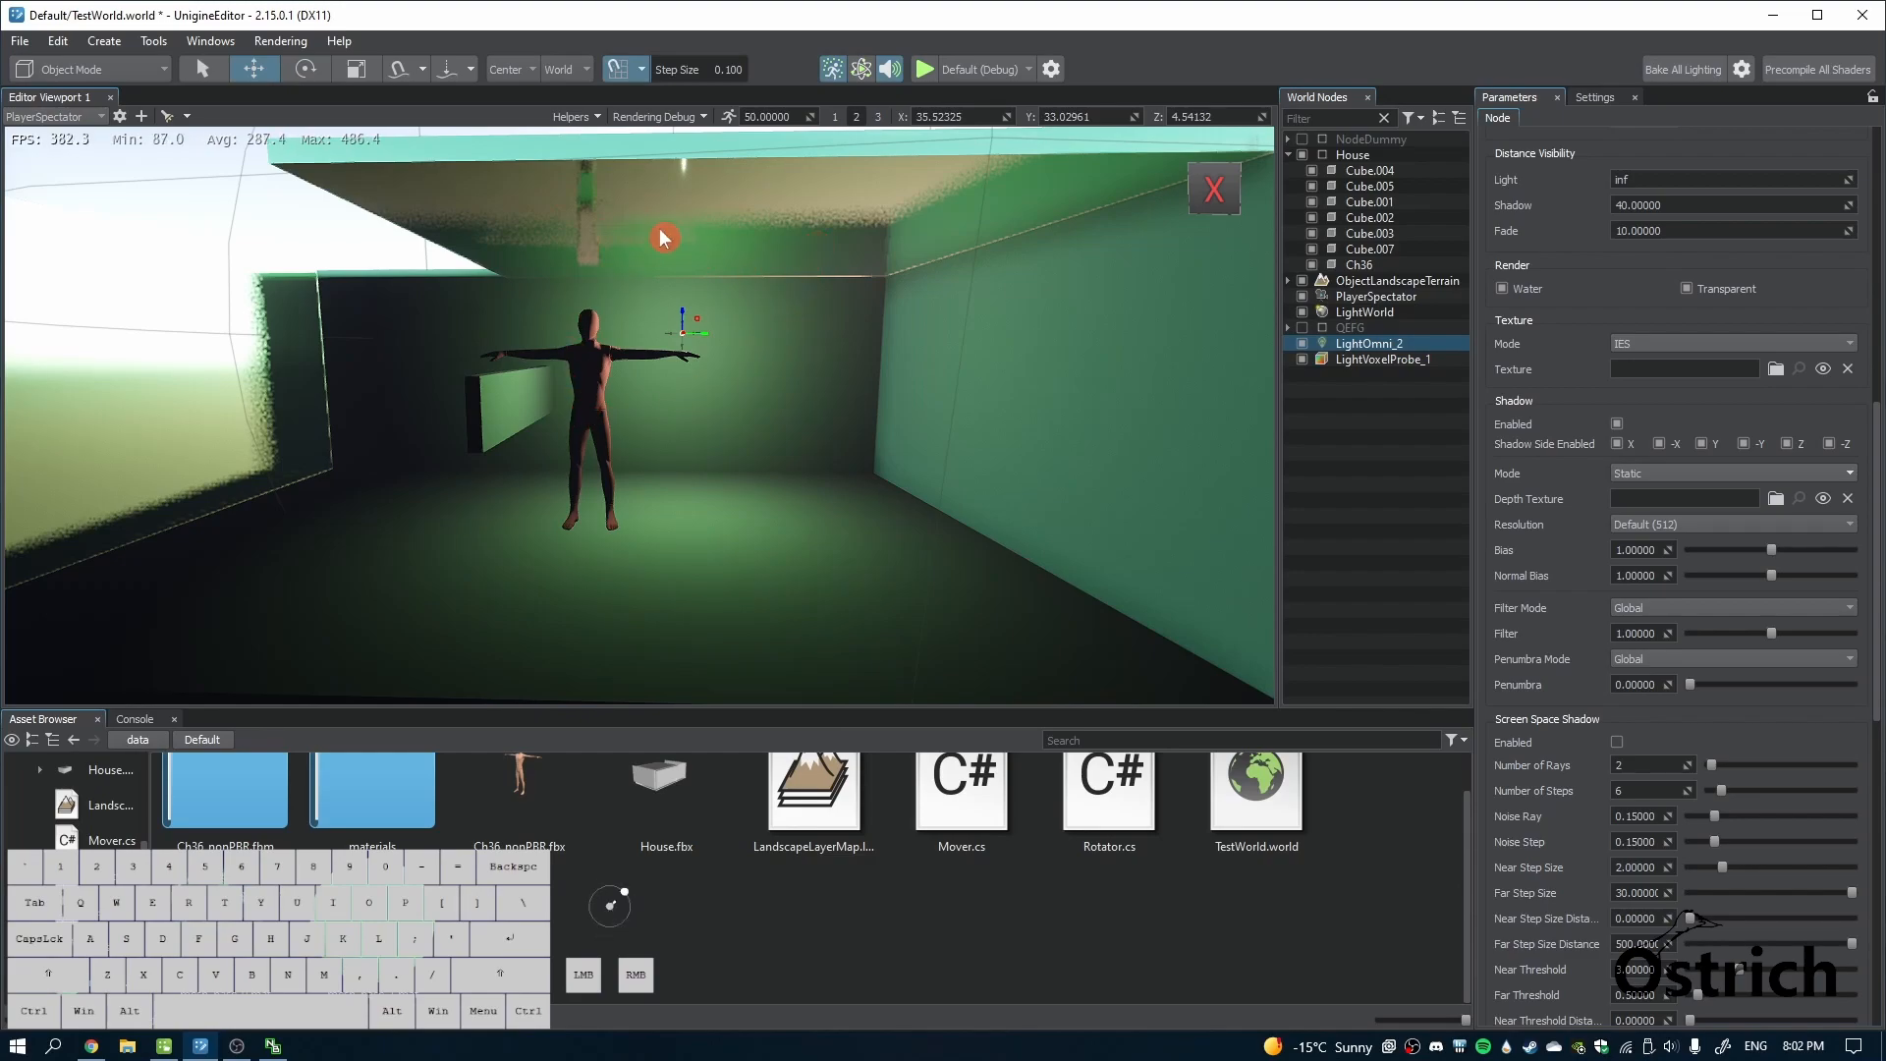
{"action": "left_click", "coordinate": [1650, 473]}
{"action": "left_click", "coordinate": [1651, 499]}
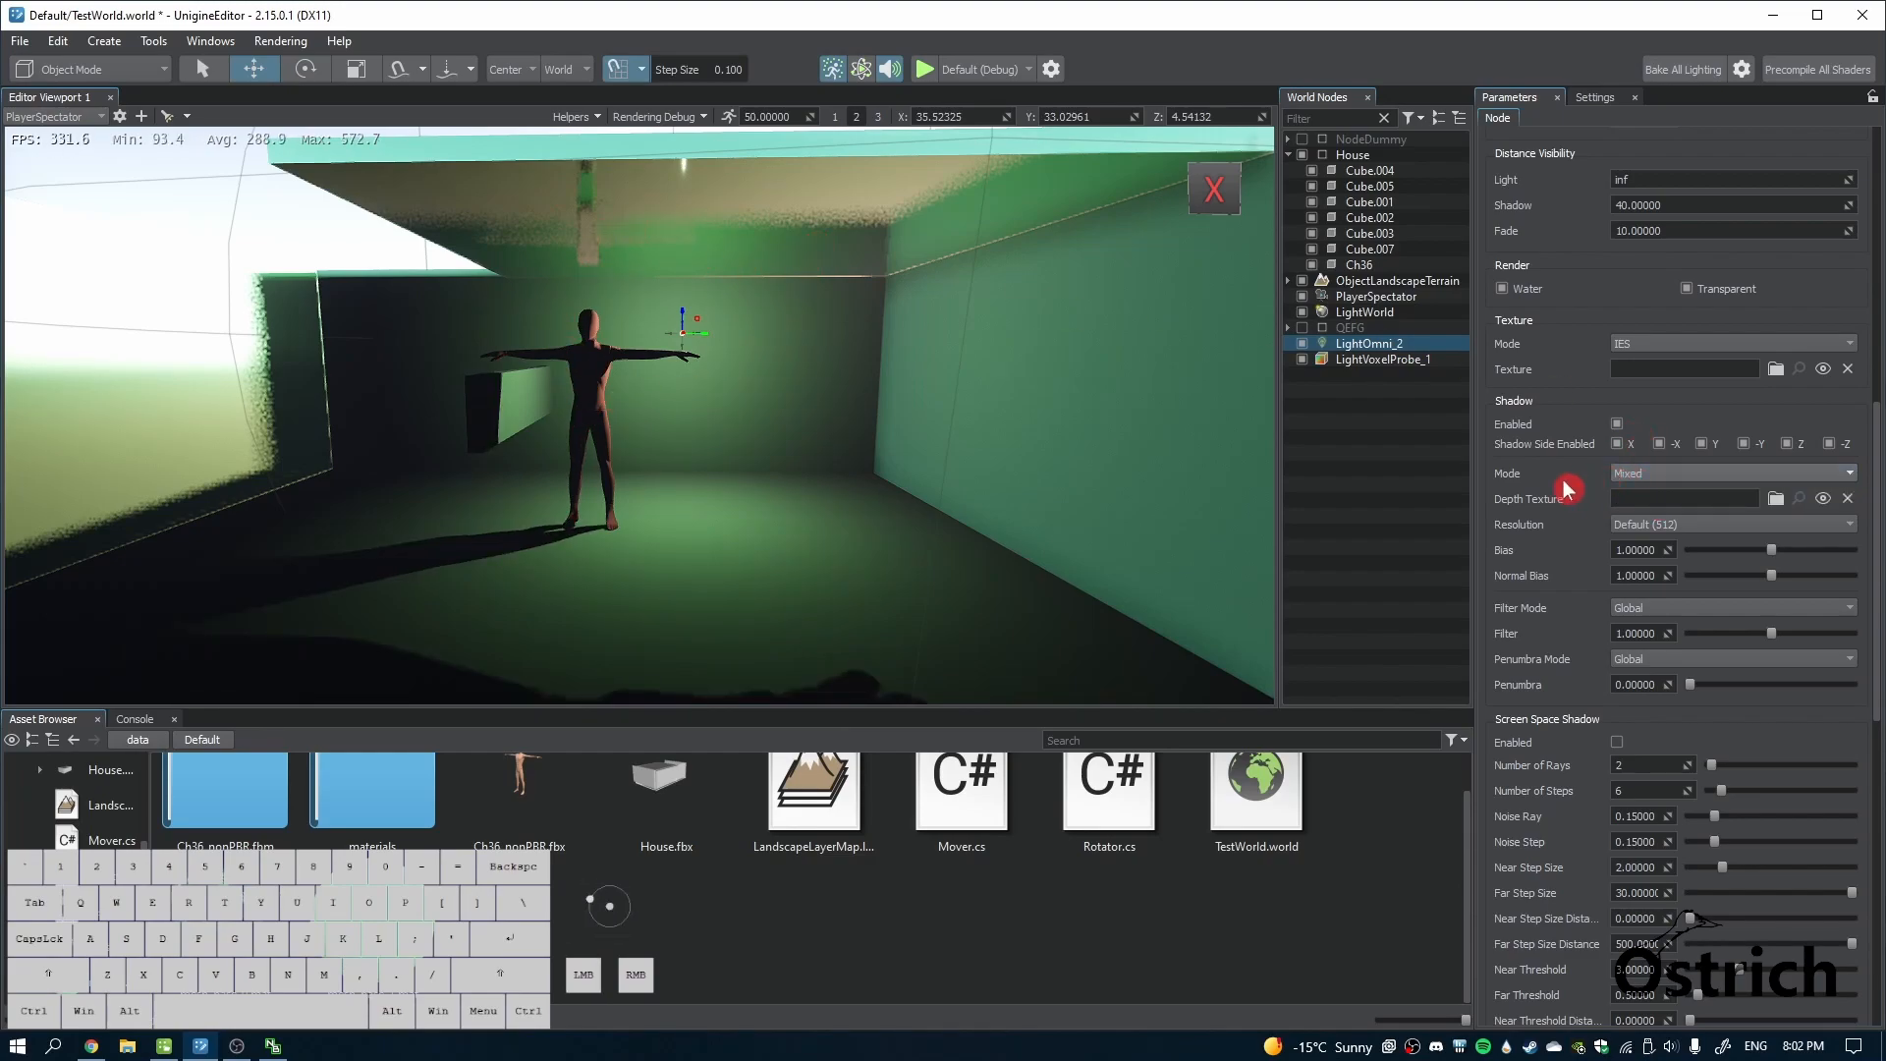
Set LightOmni_2's light mode to Dynamic and move the light along Y to 34
{"action": "scroll", "coordinate": [1560, 476], "scroll_direction": "up", "scroll_amount": 5}
{"action": "scroll", "coordinate": [1560, 476], "scroll_direction": "up", "scroll_amount": 4}
{"action": "left_click", "coordinate": [1650, 481]}
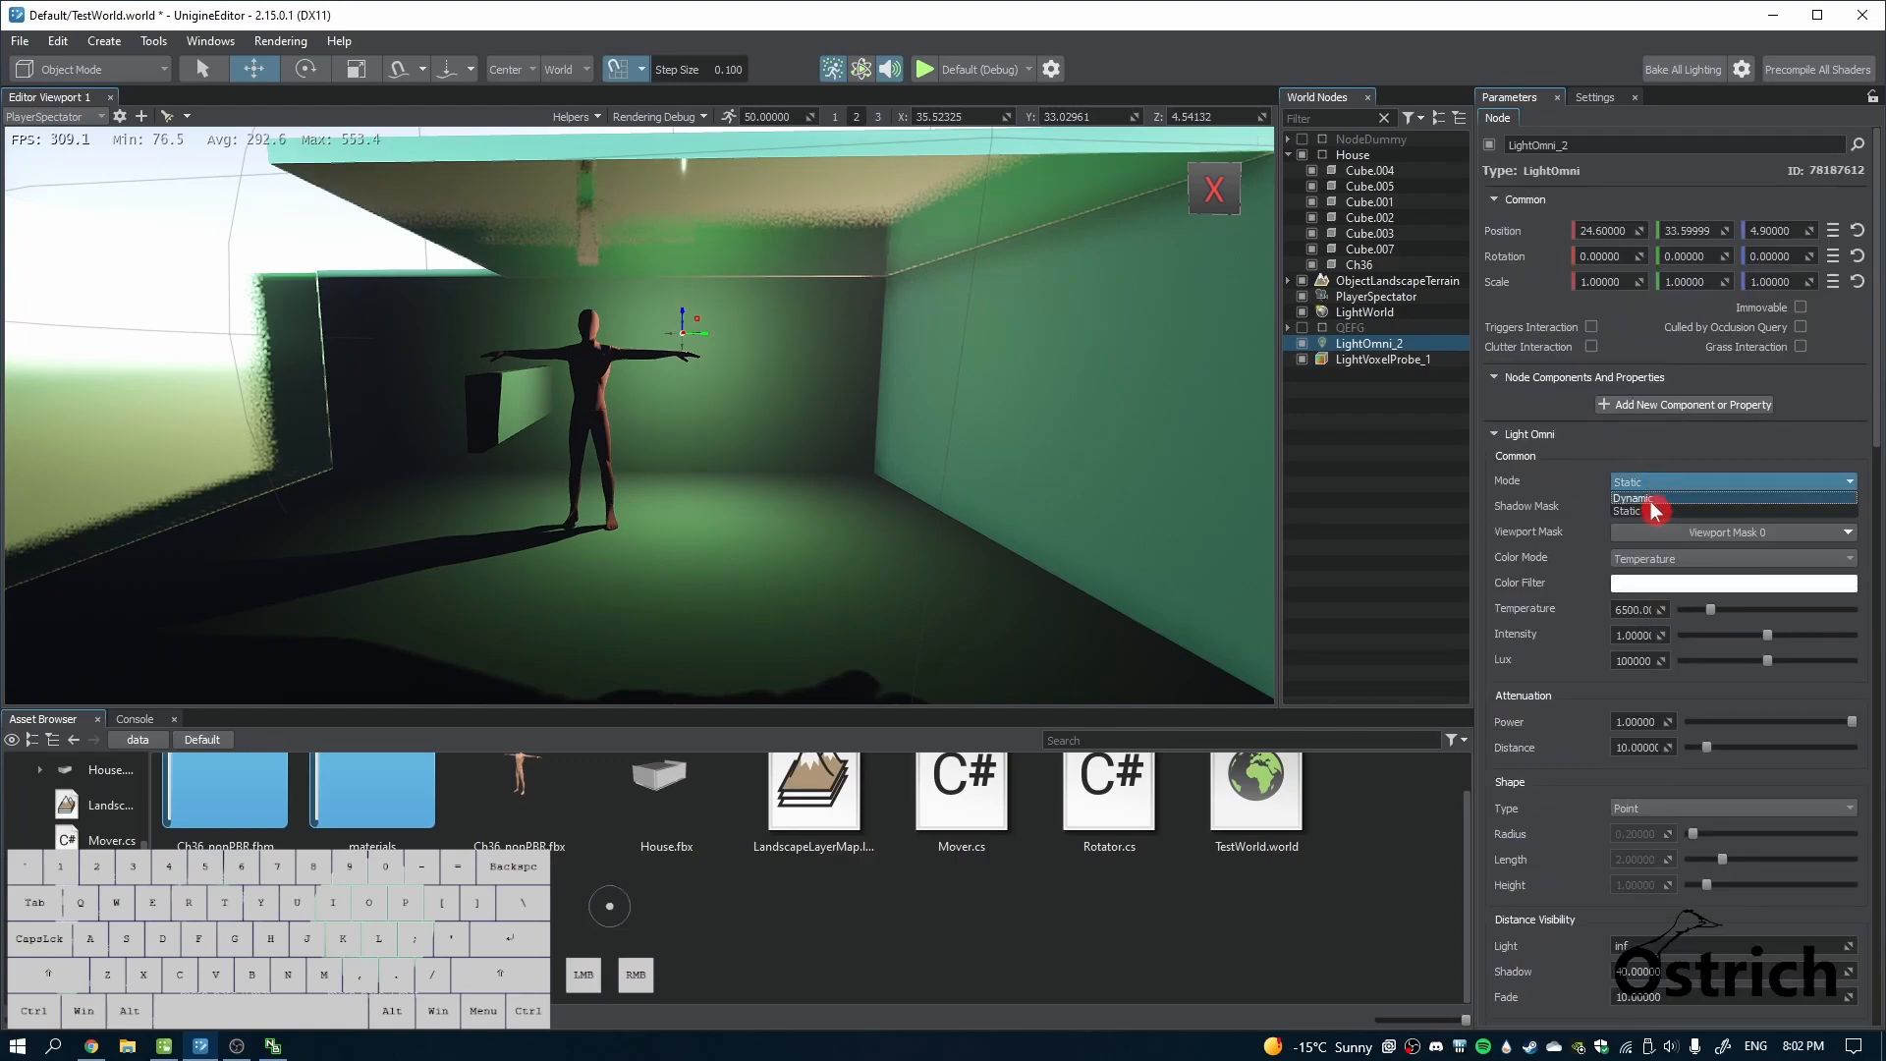
{"action": "left_click", "coordinate": [1639, 498]}
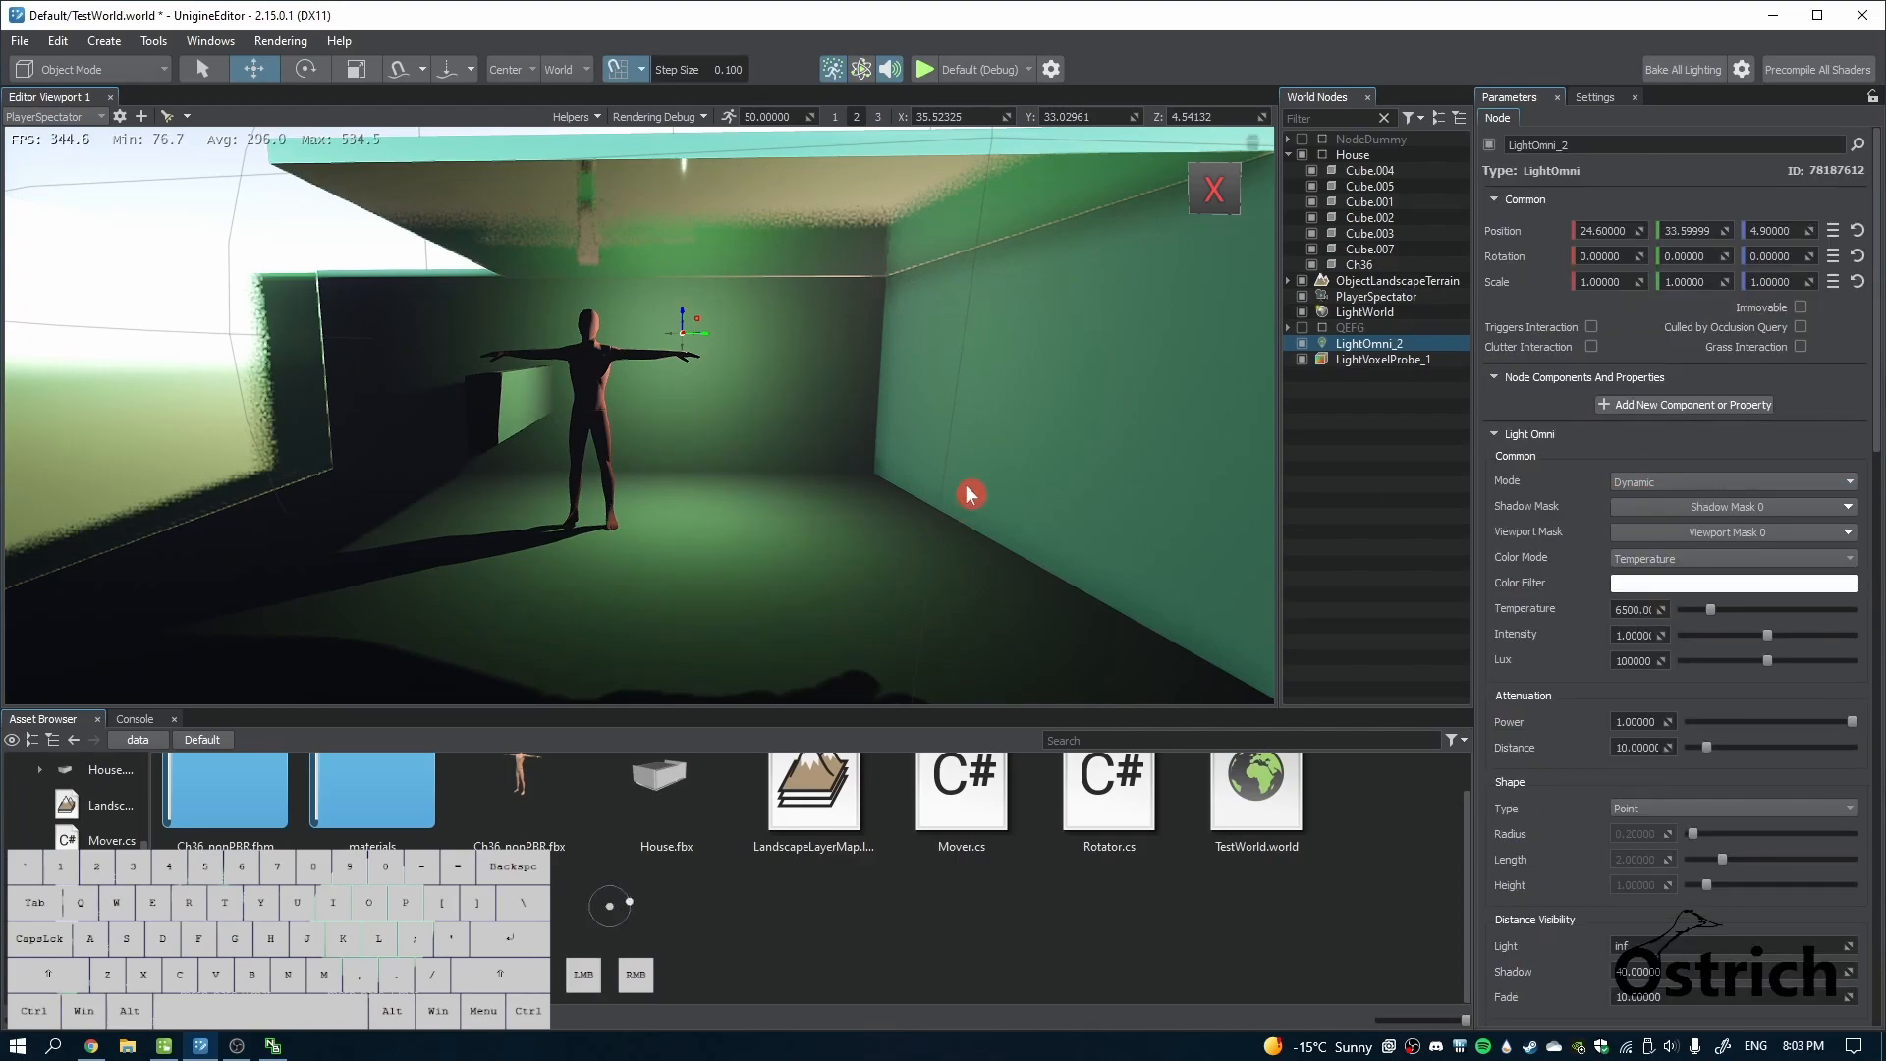
{"action": "left_click_drag", "start_coordinate": [702, 332], "coordinate": [721, 408]}
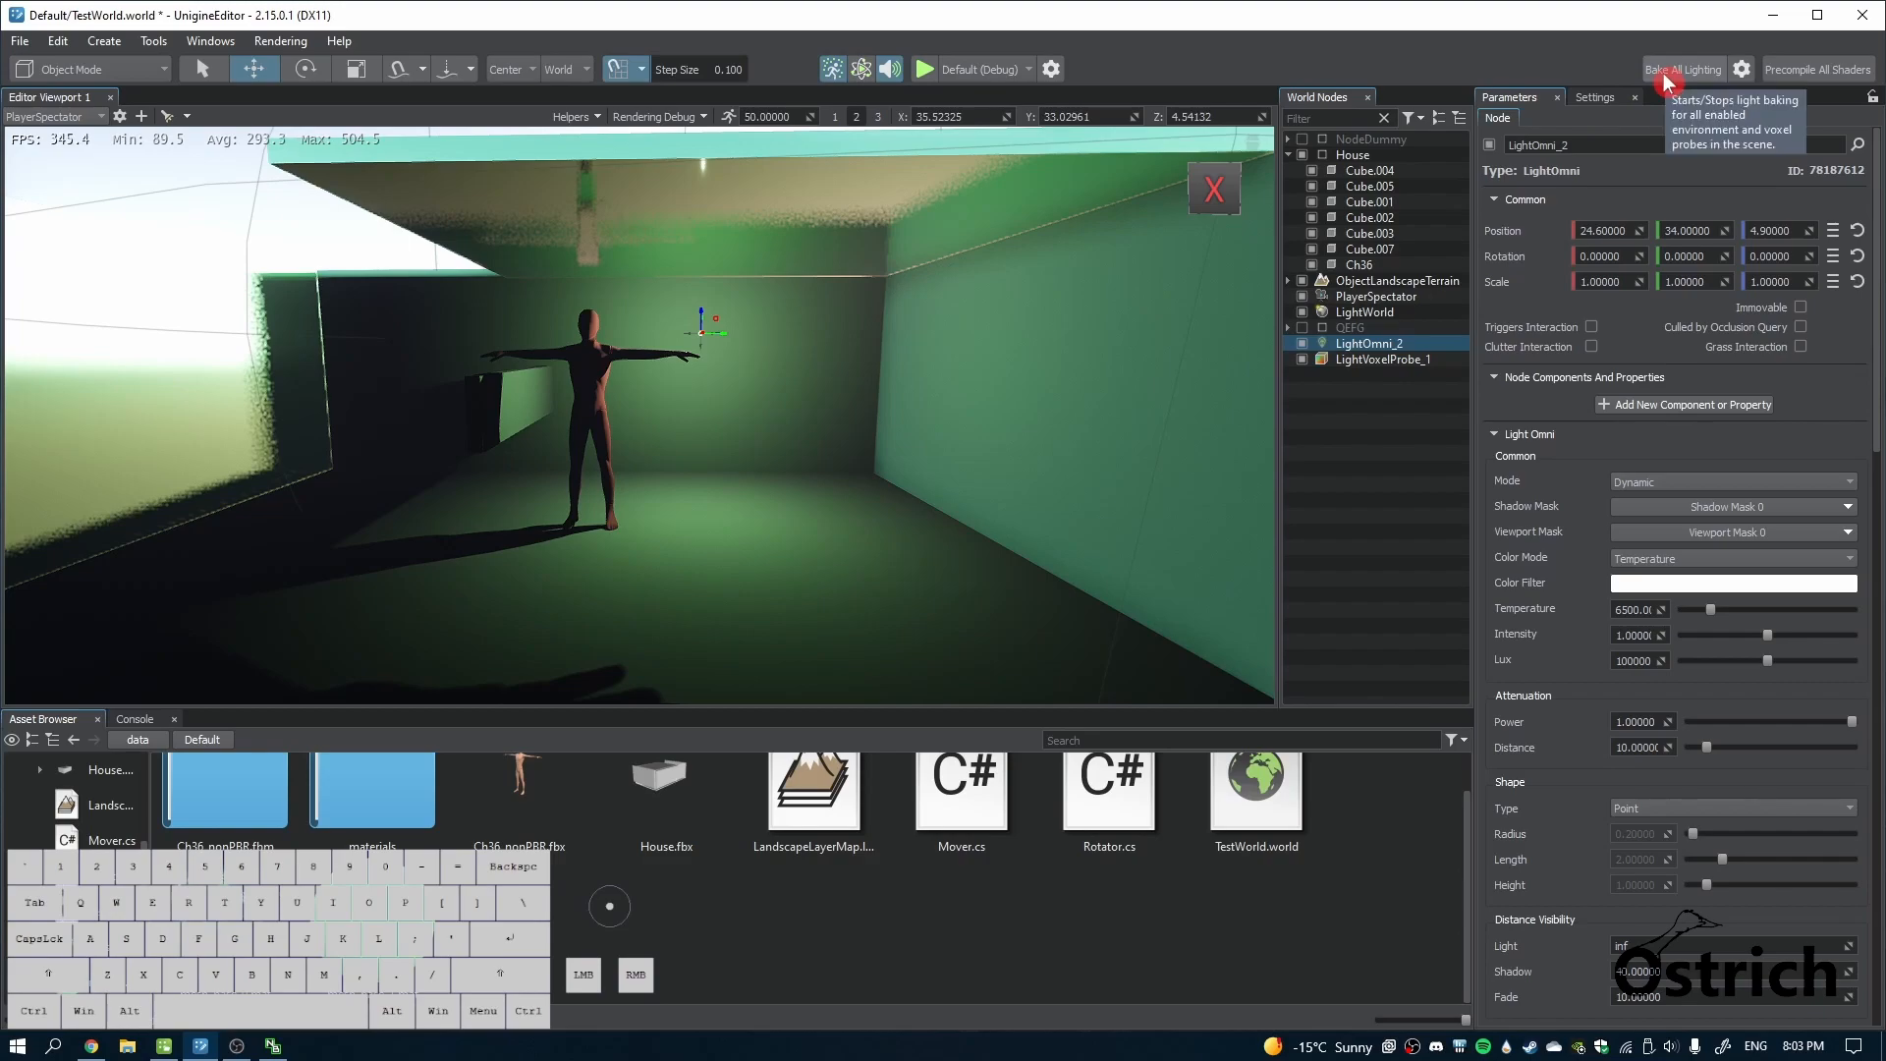
Bake all lighting for the scene's voxel probe
{"action": "scroll", "coordinate": [813, 422], "scroll_direction": "down", "scroll_amount": 6}
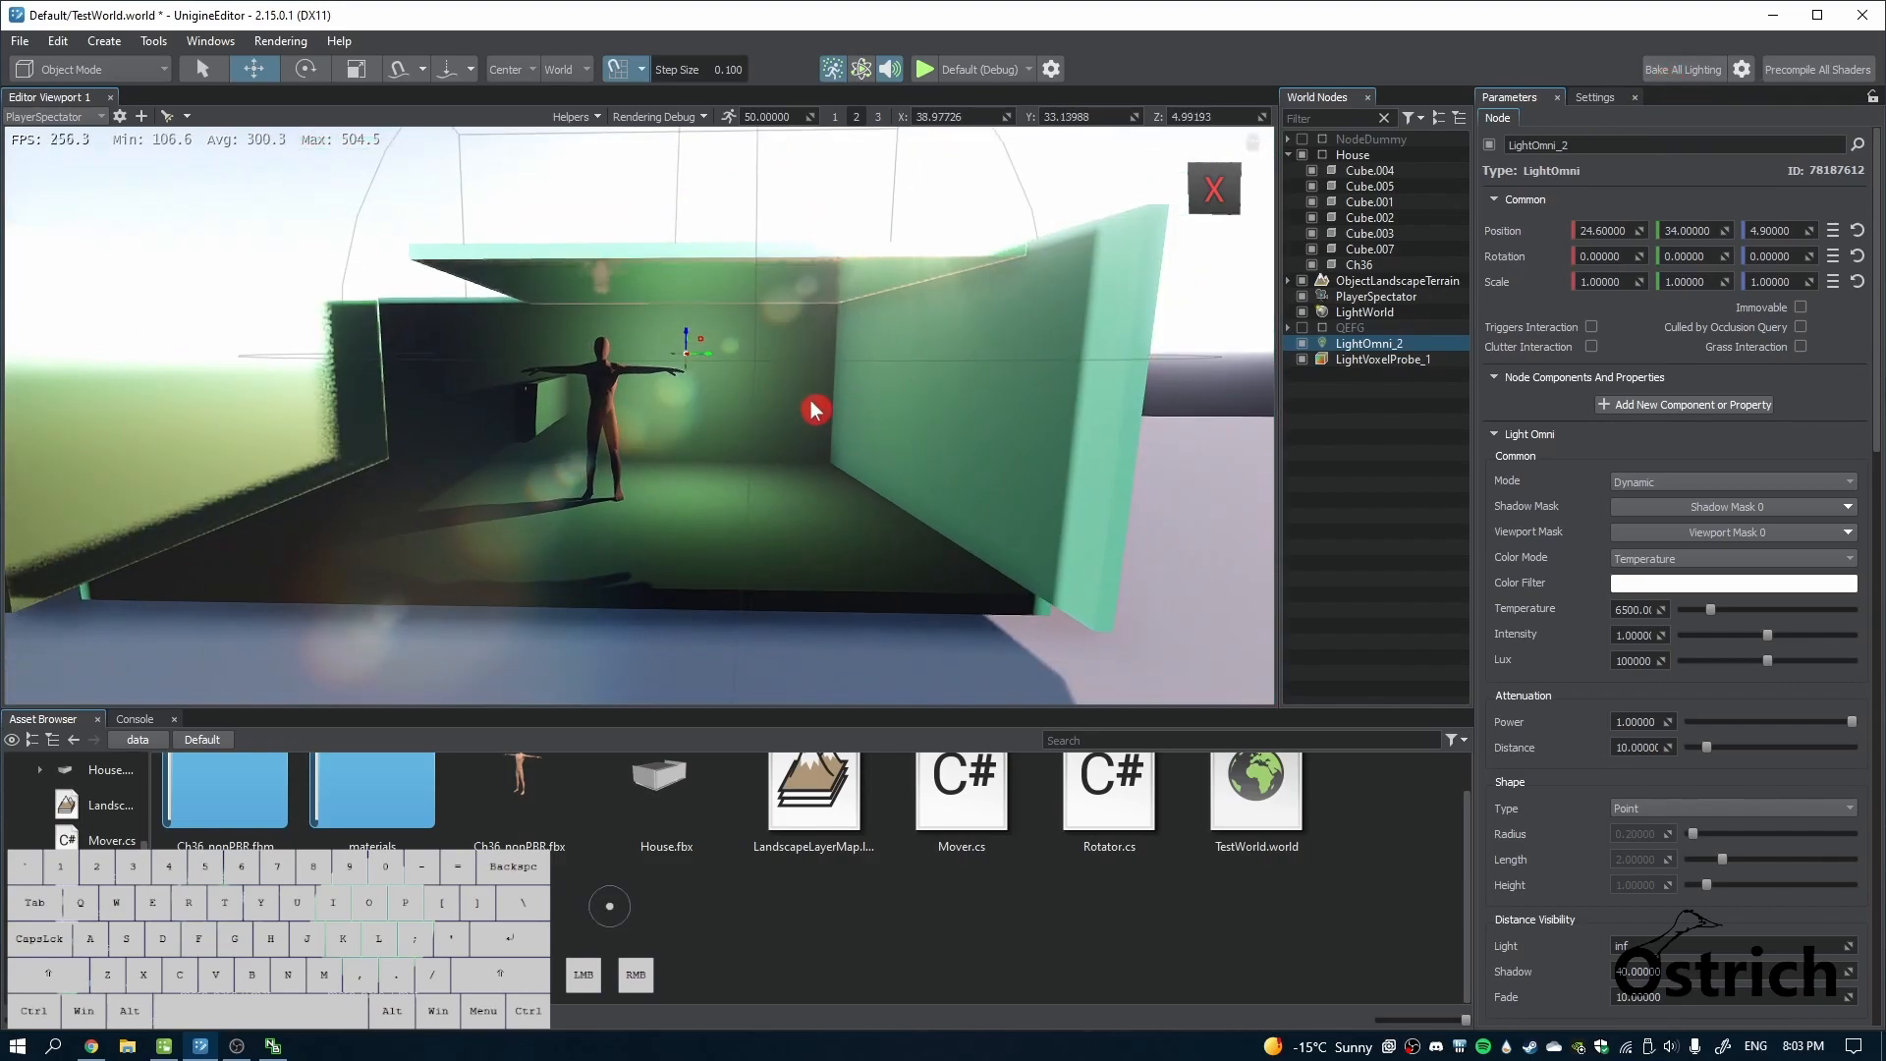
{"action": "left_click", "coordinate": [1683, 69]}
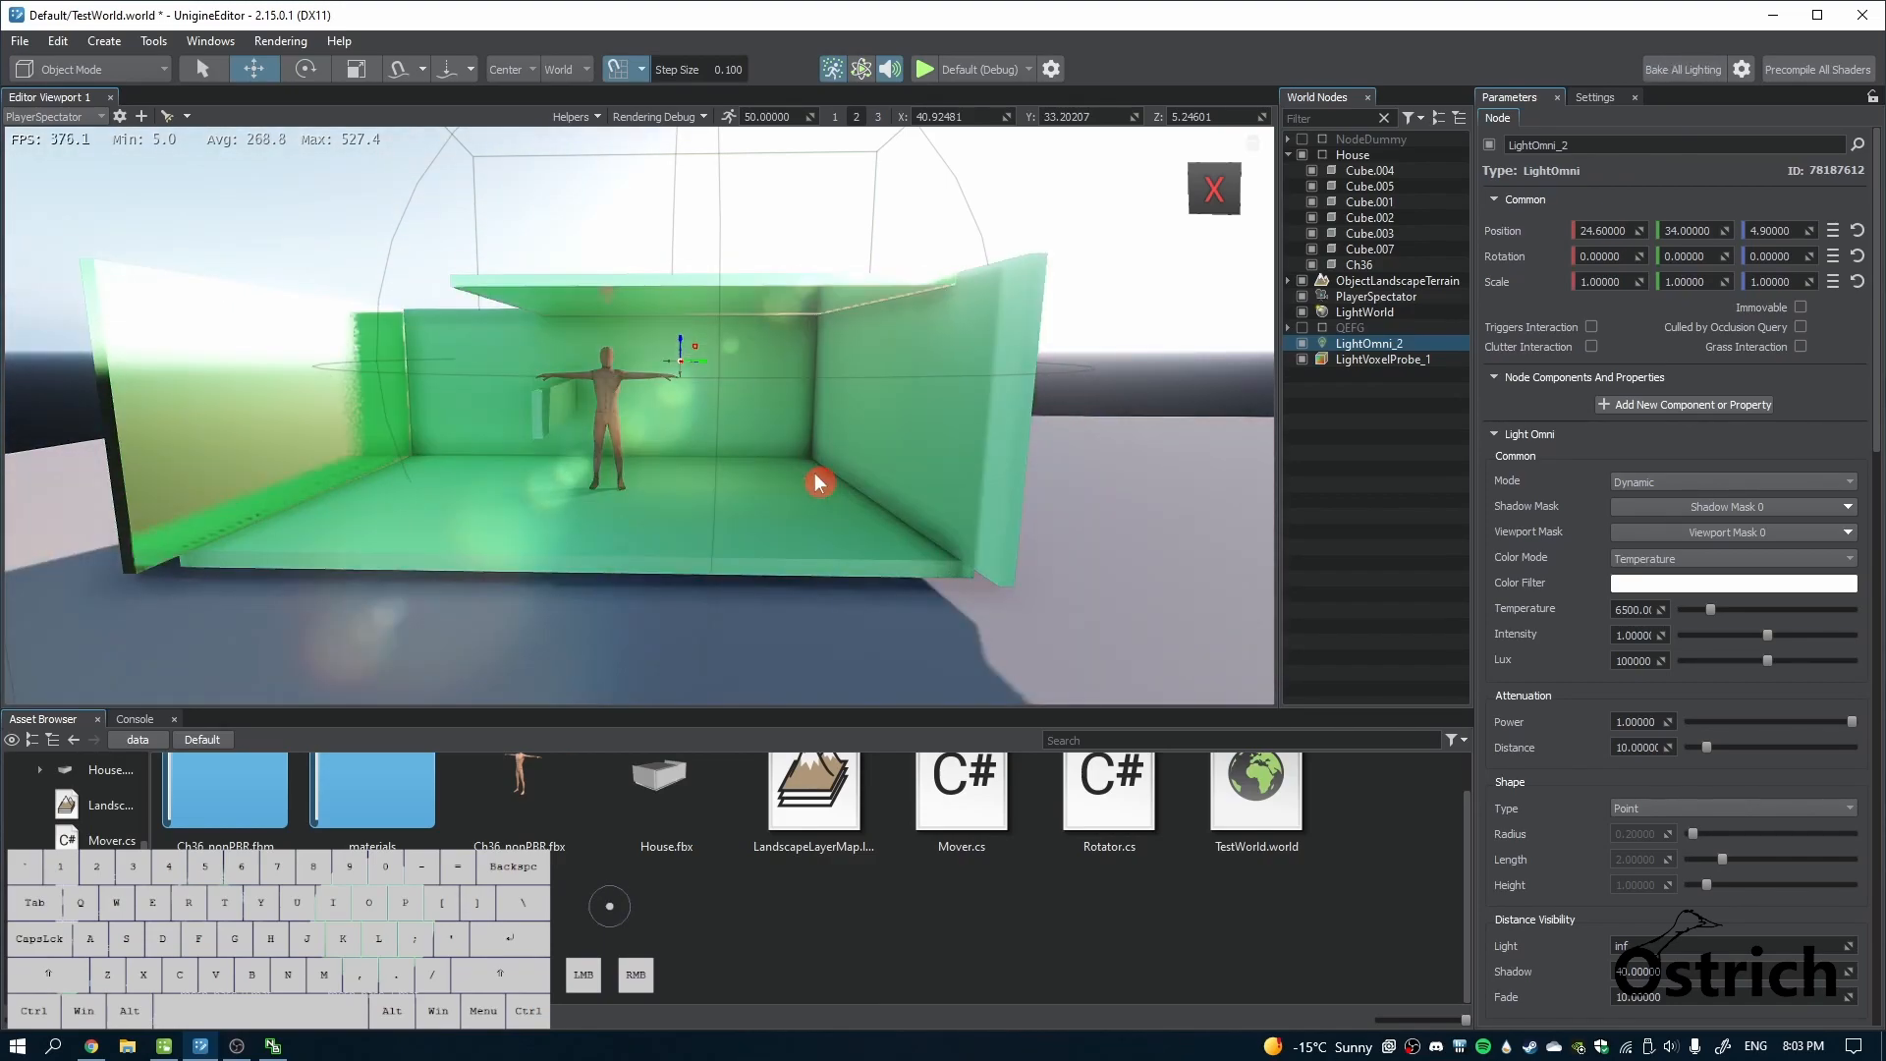
Disable LightOmni_2 and toggle LightVoxelProbe_1 off and on to compare the room's baked lighting
{"action": "left_click", "coordinate": [1303, 344]}
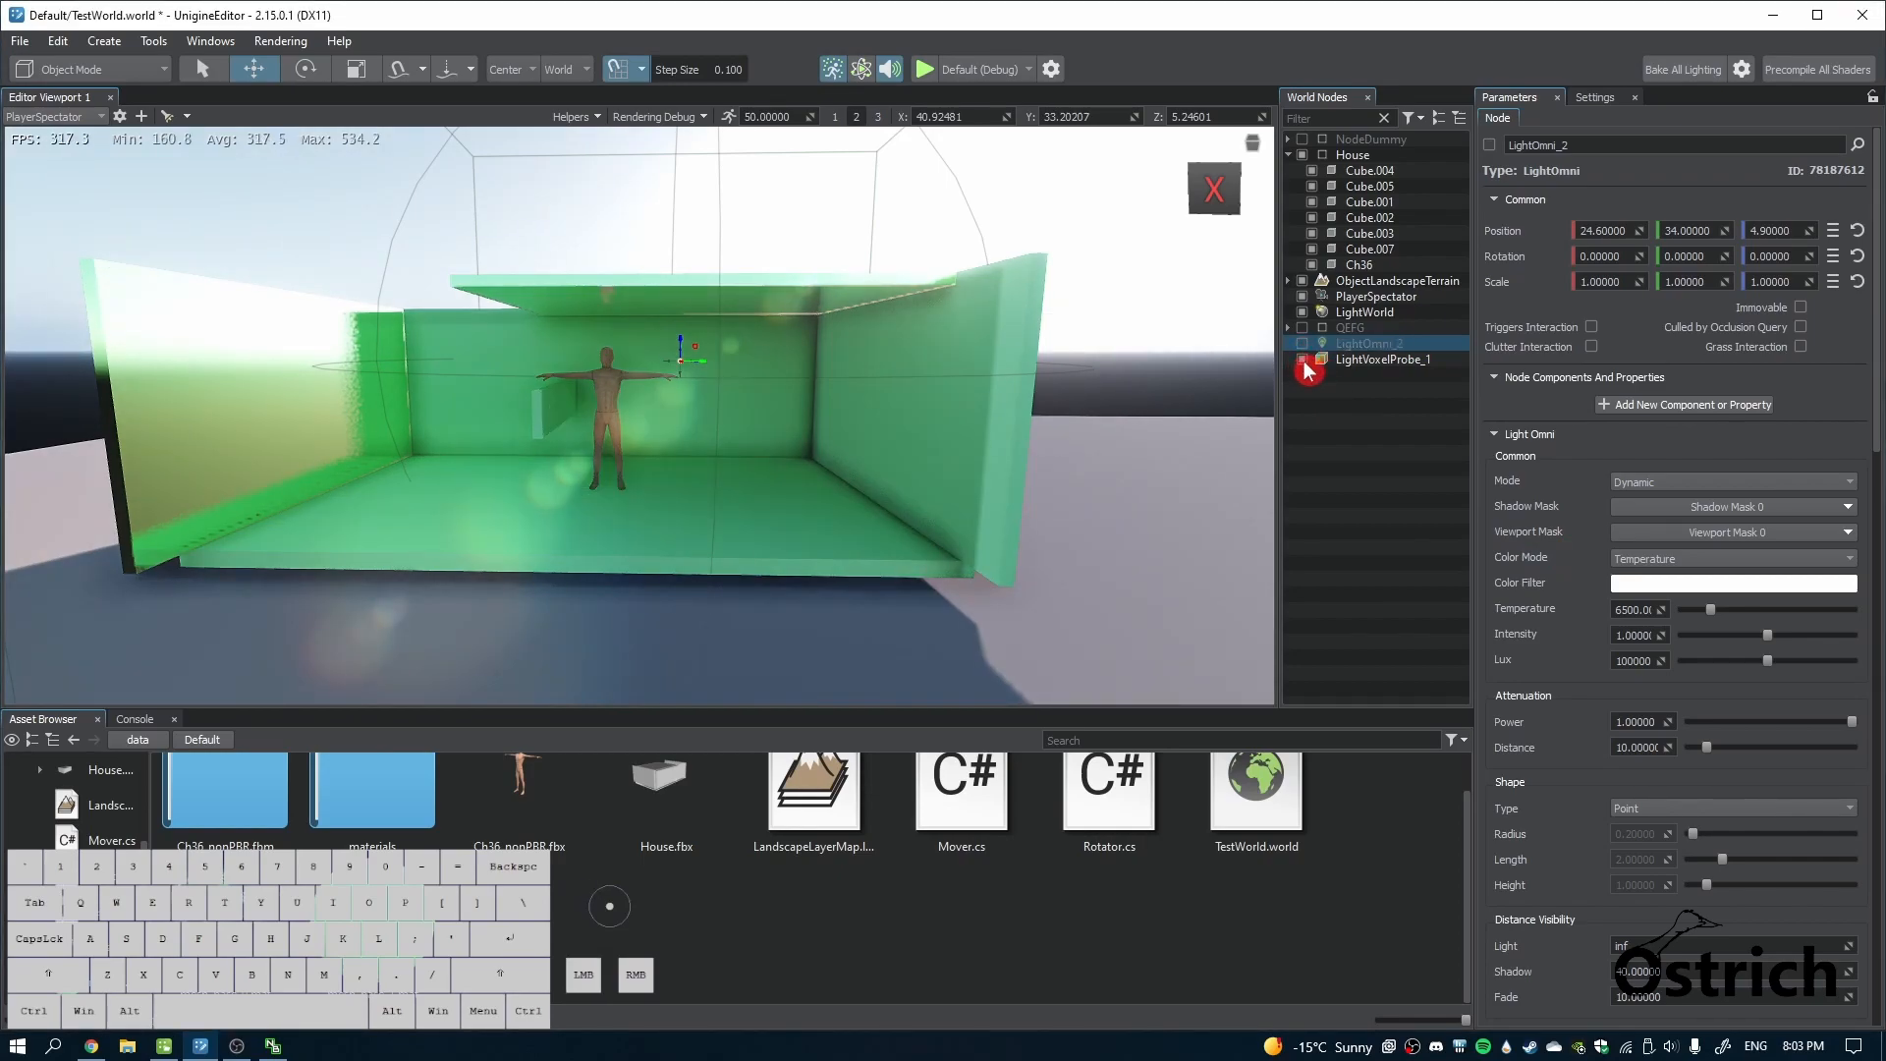
{"action": "left_click", "coordinate": [1304, 361]}
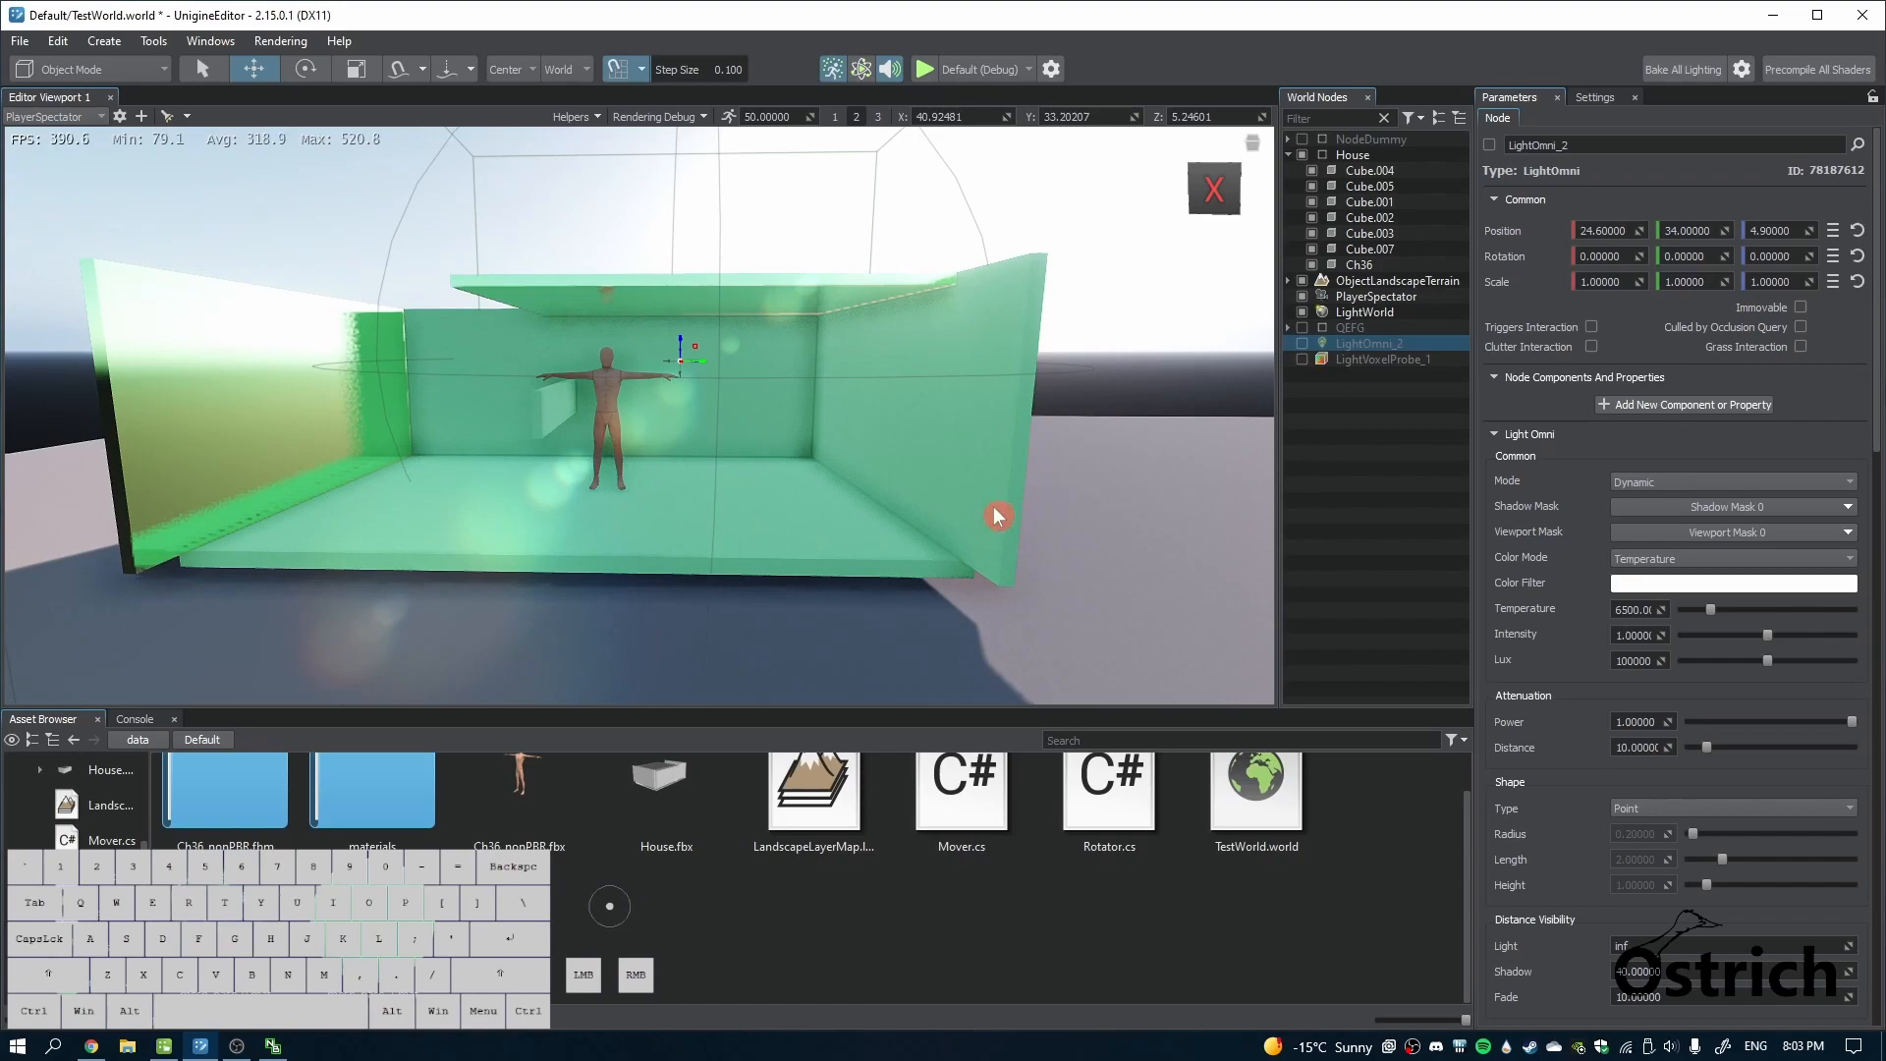
{"action": "left_click", "coordinate": [1302, 359]}
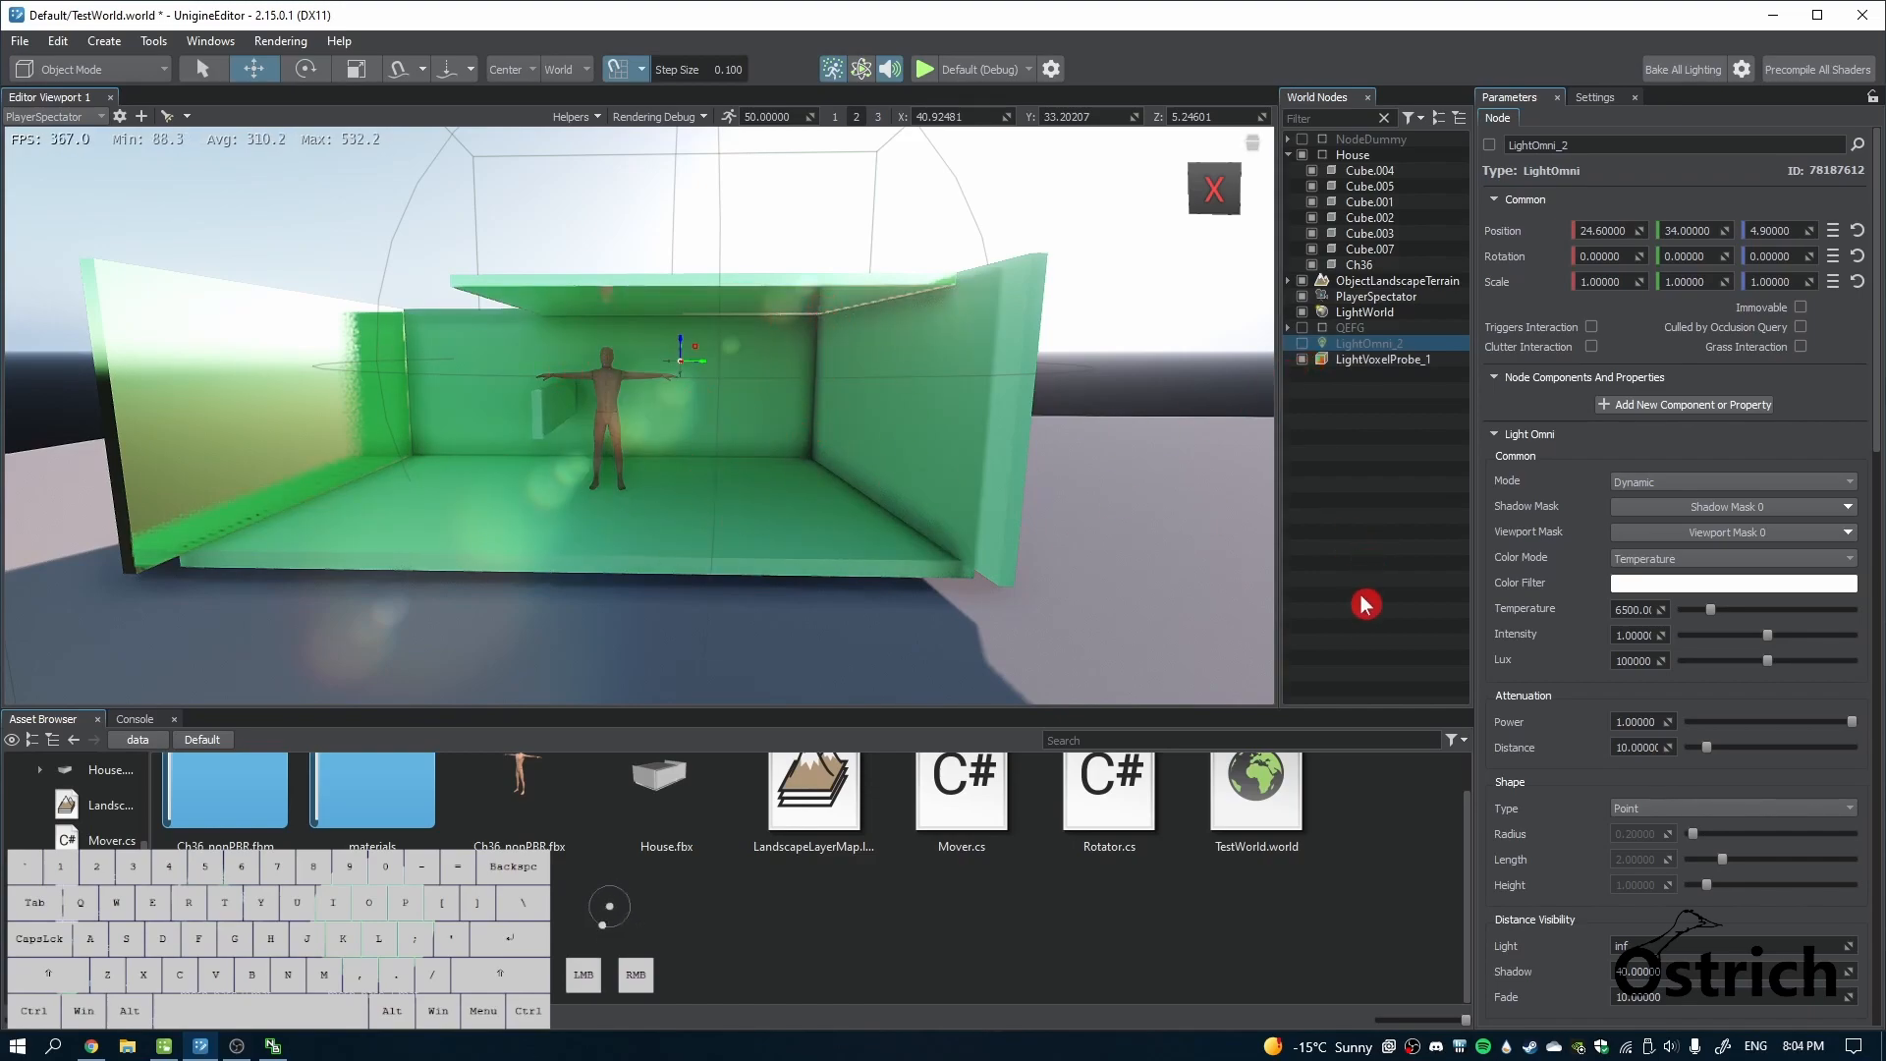
Try different ambient bias values on LightVoxelProbe_1, ending at about 0.136
{"action": "left_click", "coordinate": [1377, 362]}
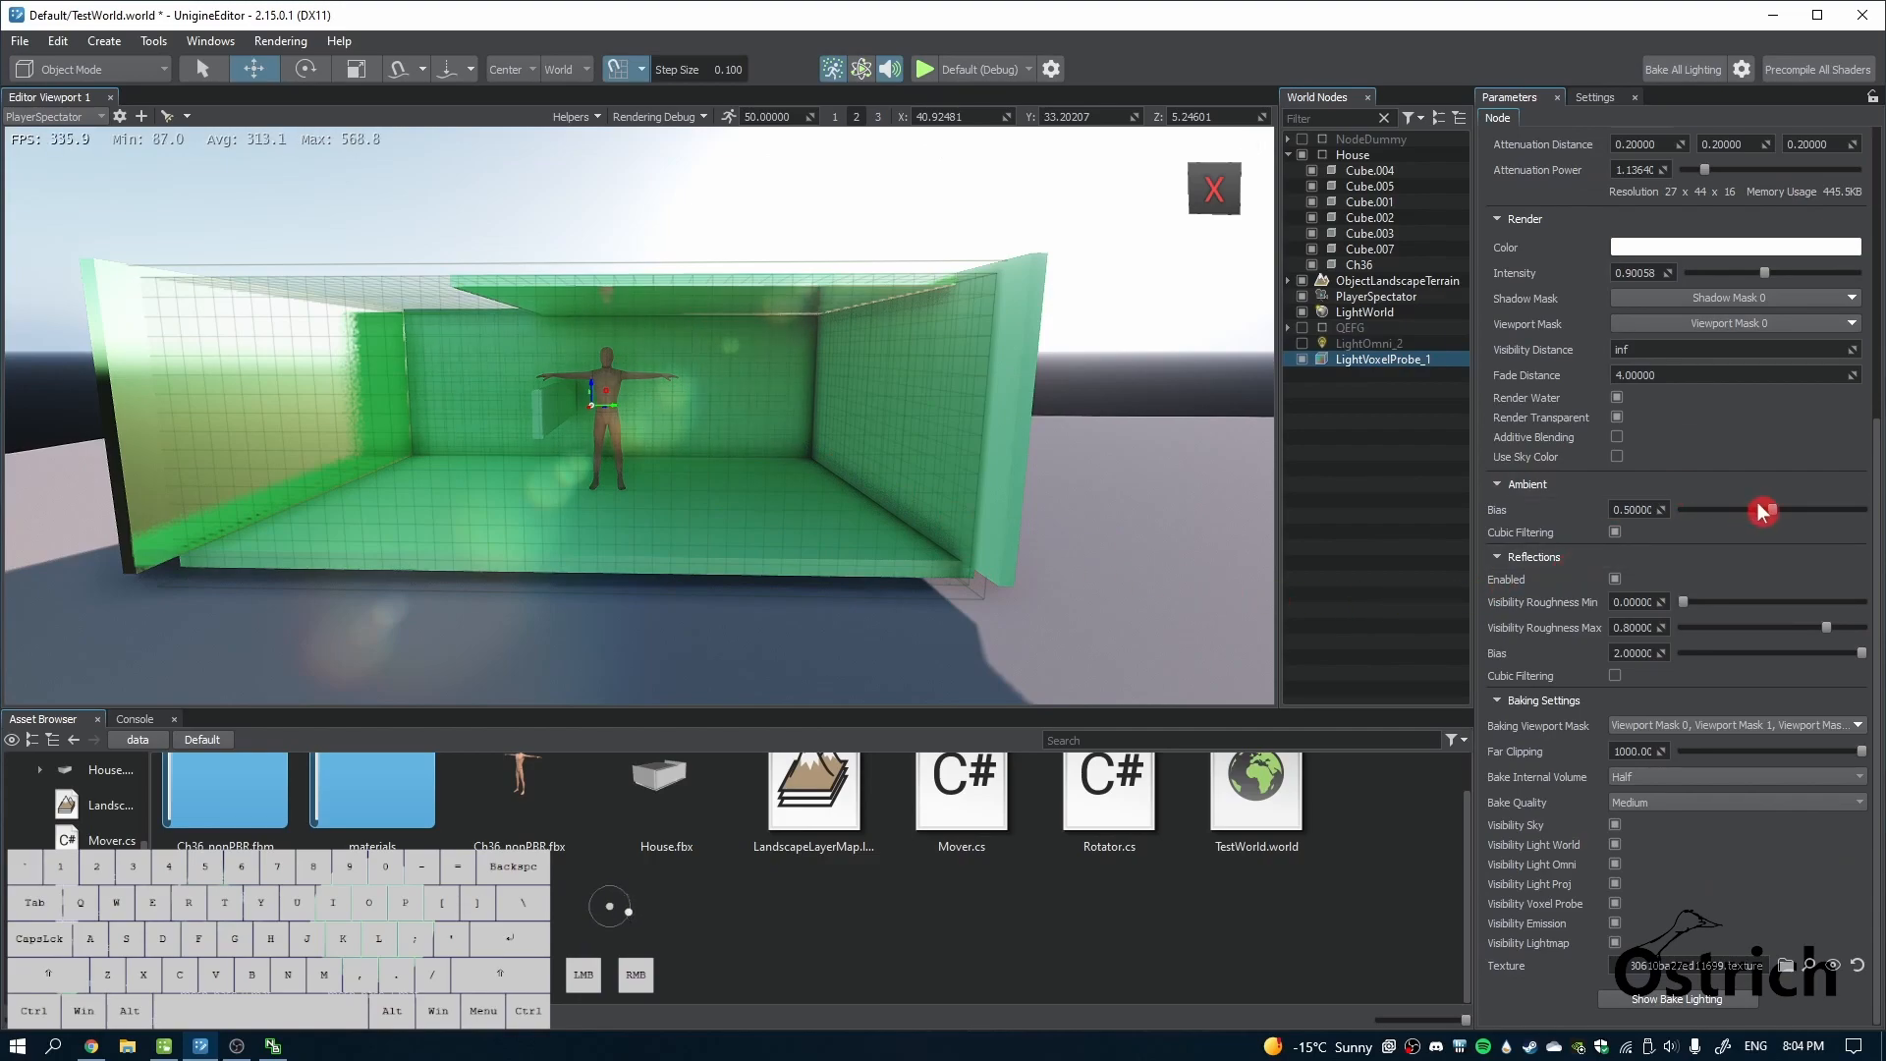
{"action": "left_click_drag", "start_coordinate": [1774, 516], "coordinate": [1621, 505]}
{"action": "left_click", "coordinate": [1130, 521]}
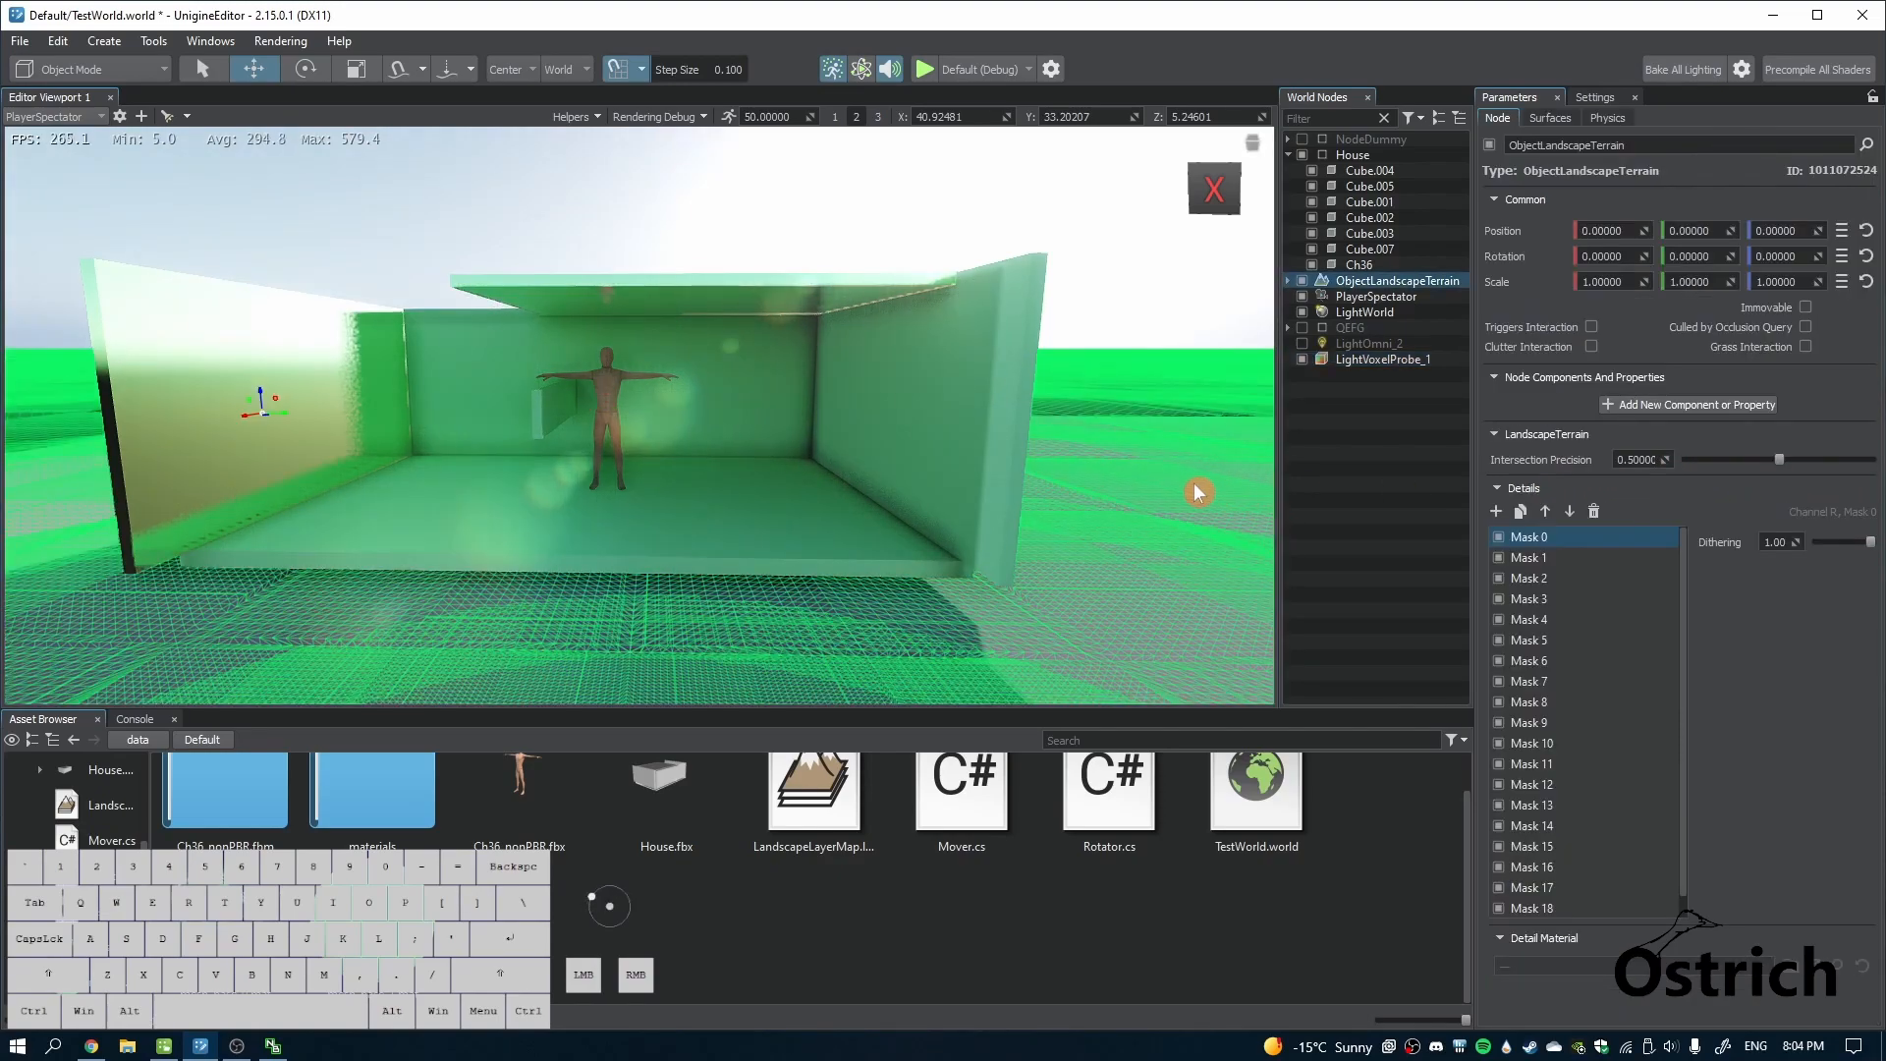
{"action": "left_click", "coordinate": [1373, 360]}
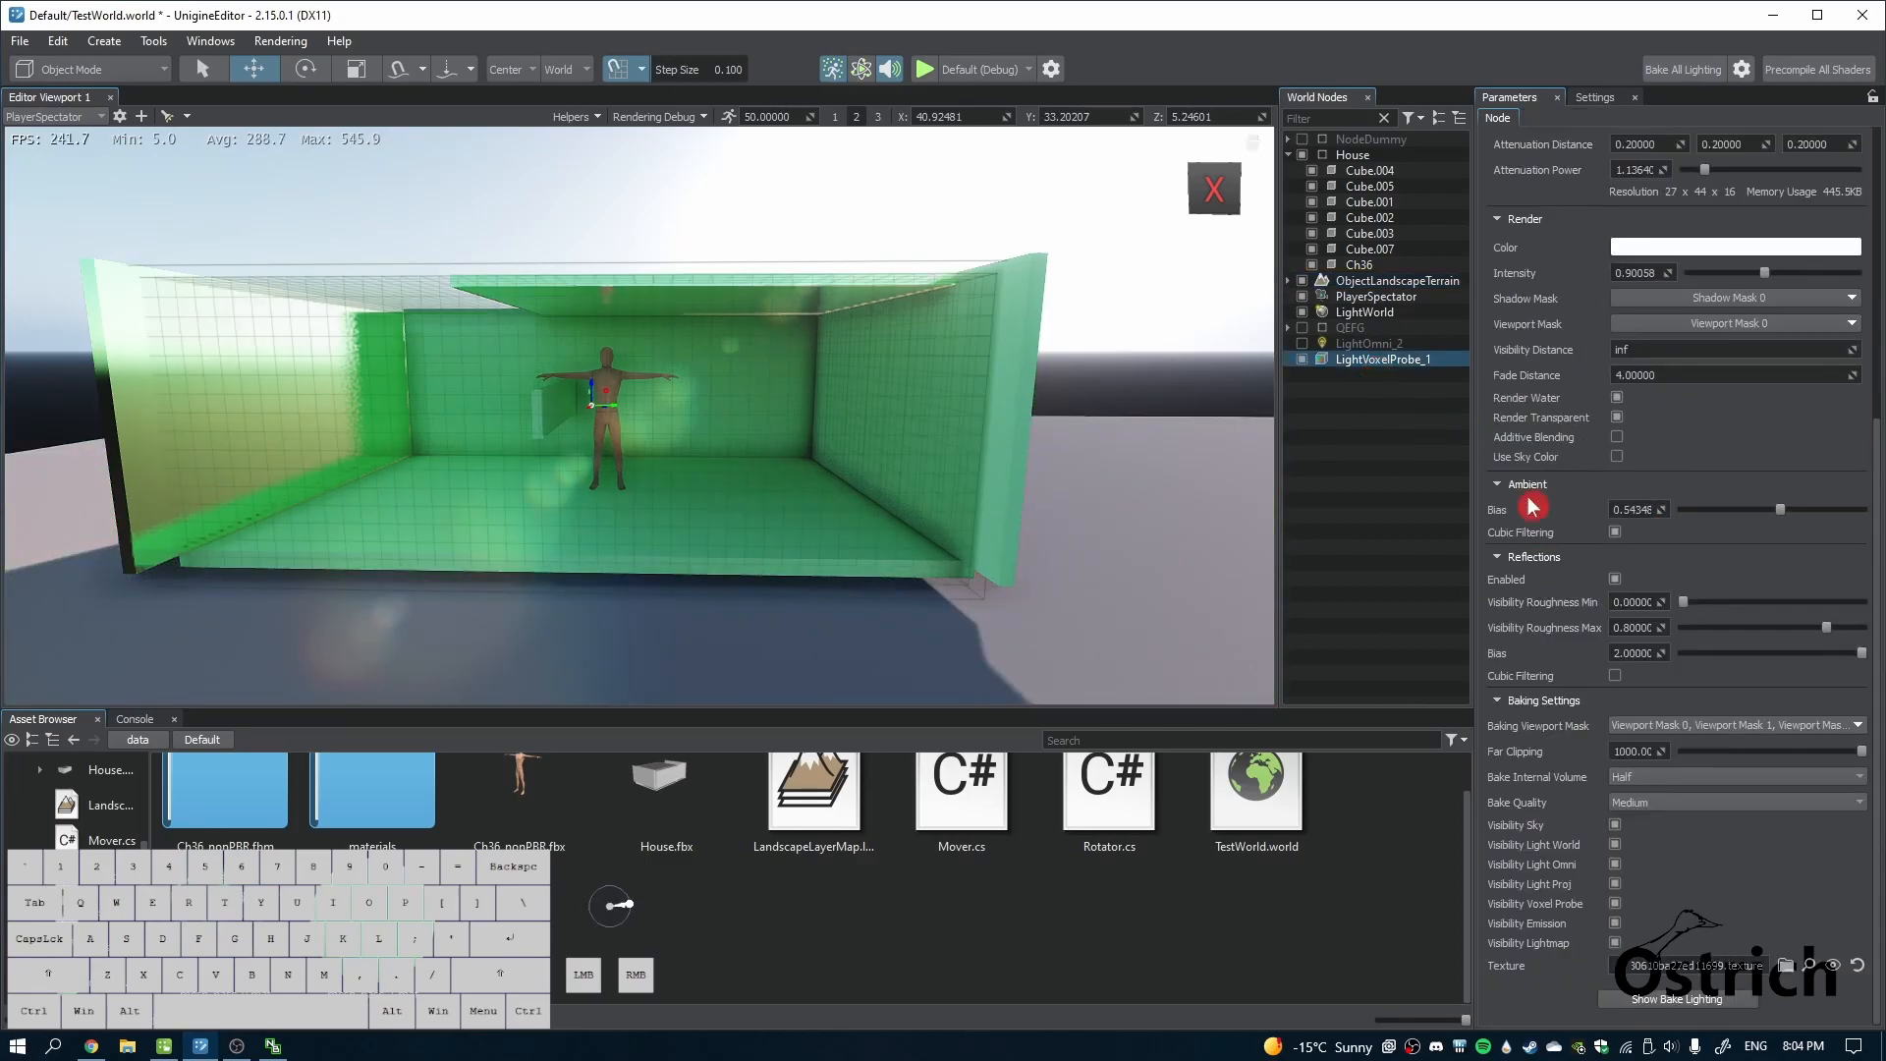
{"action": "left_click_drag", "start_coordinate": [1781, 509], "coordinate": [1710, 509]}
Toggle the probe's ambient cubic filtering off and on to compare the lighting, leaving it enabled
{"action": "left_click", "coordinate": [1615, 531]}
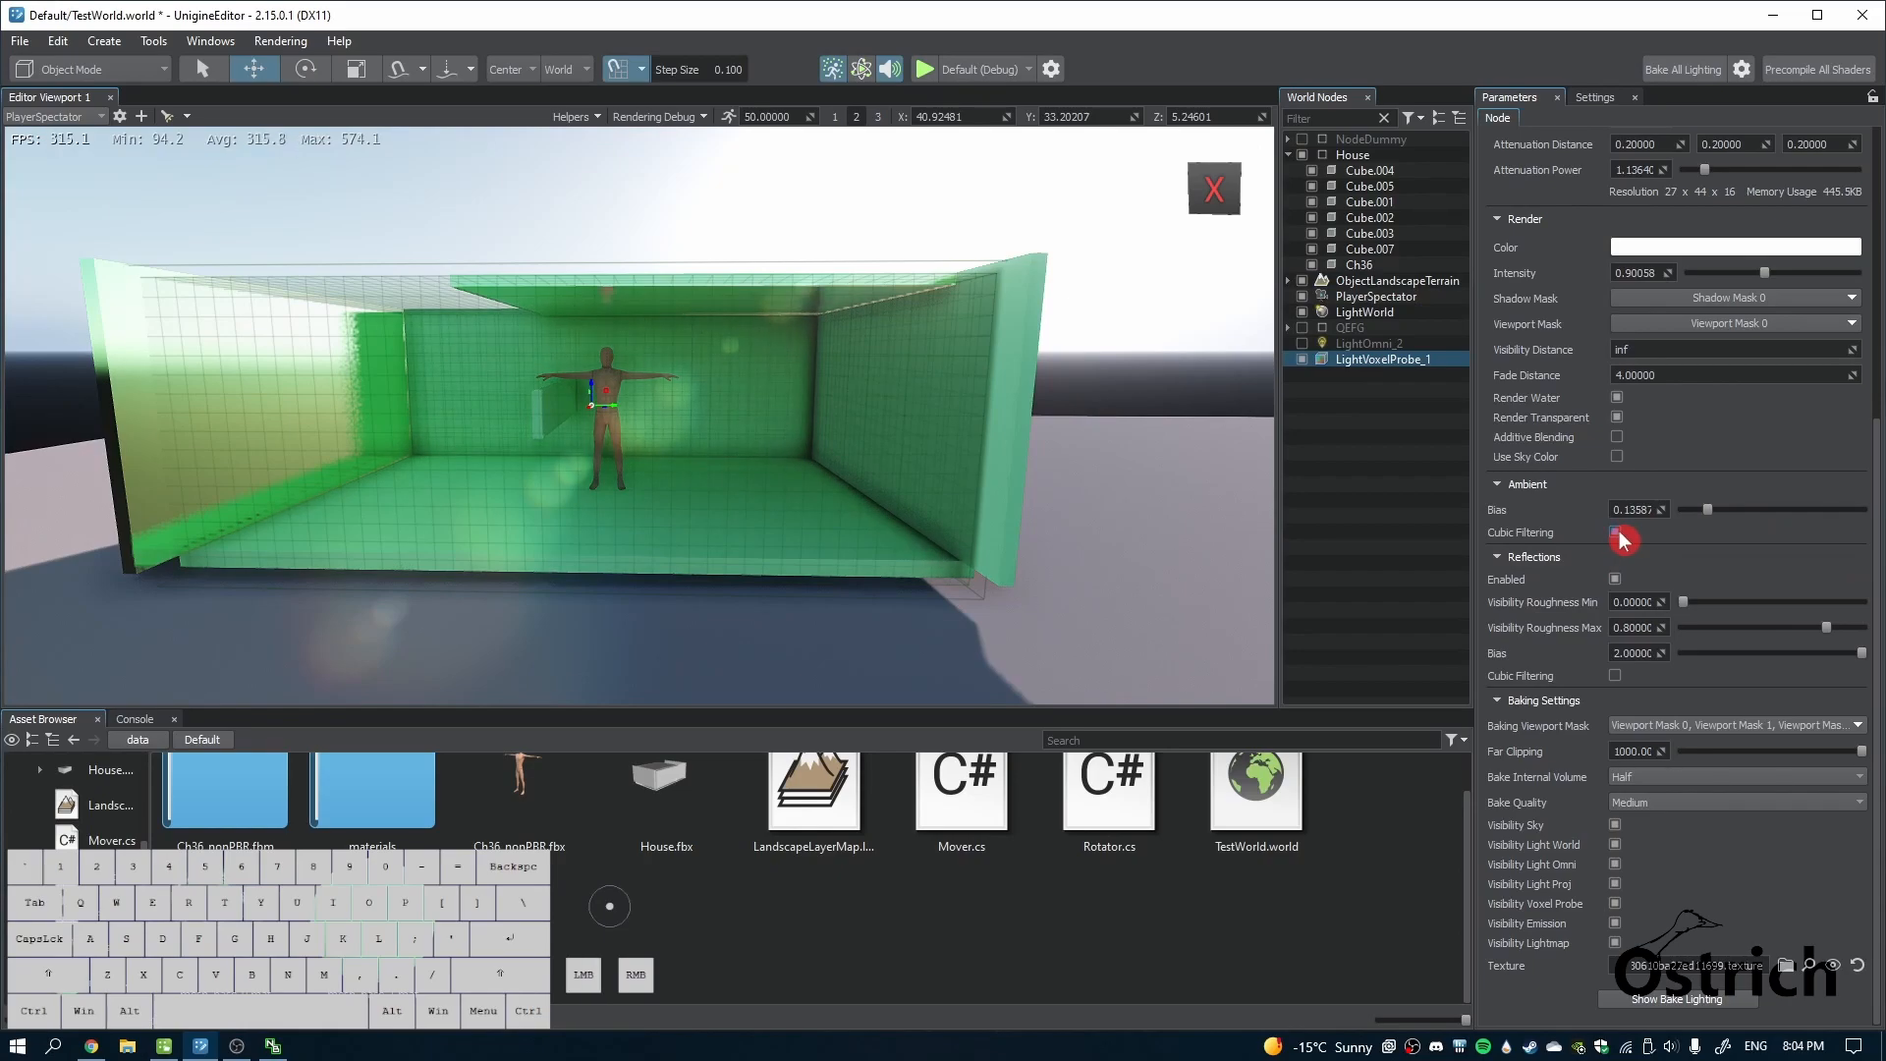
{"action": "left_click", "coordinate": [1616, 533]}
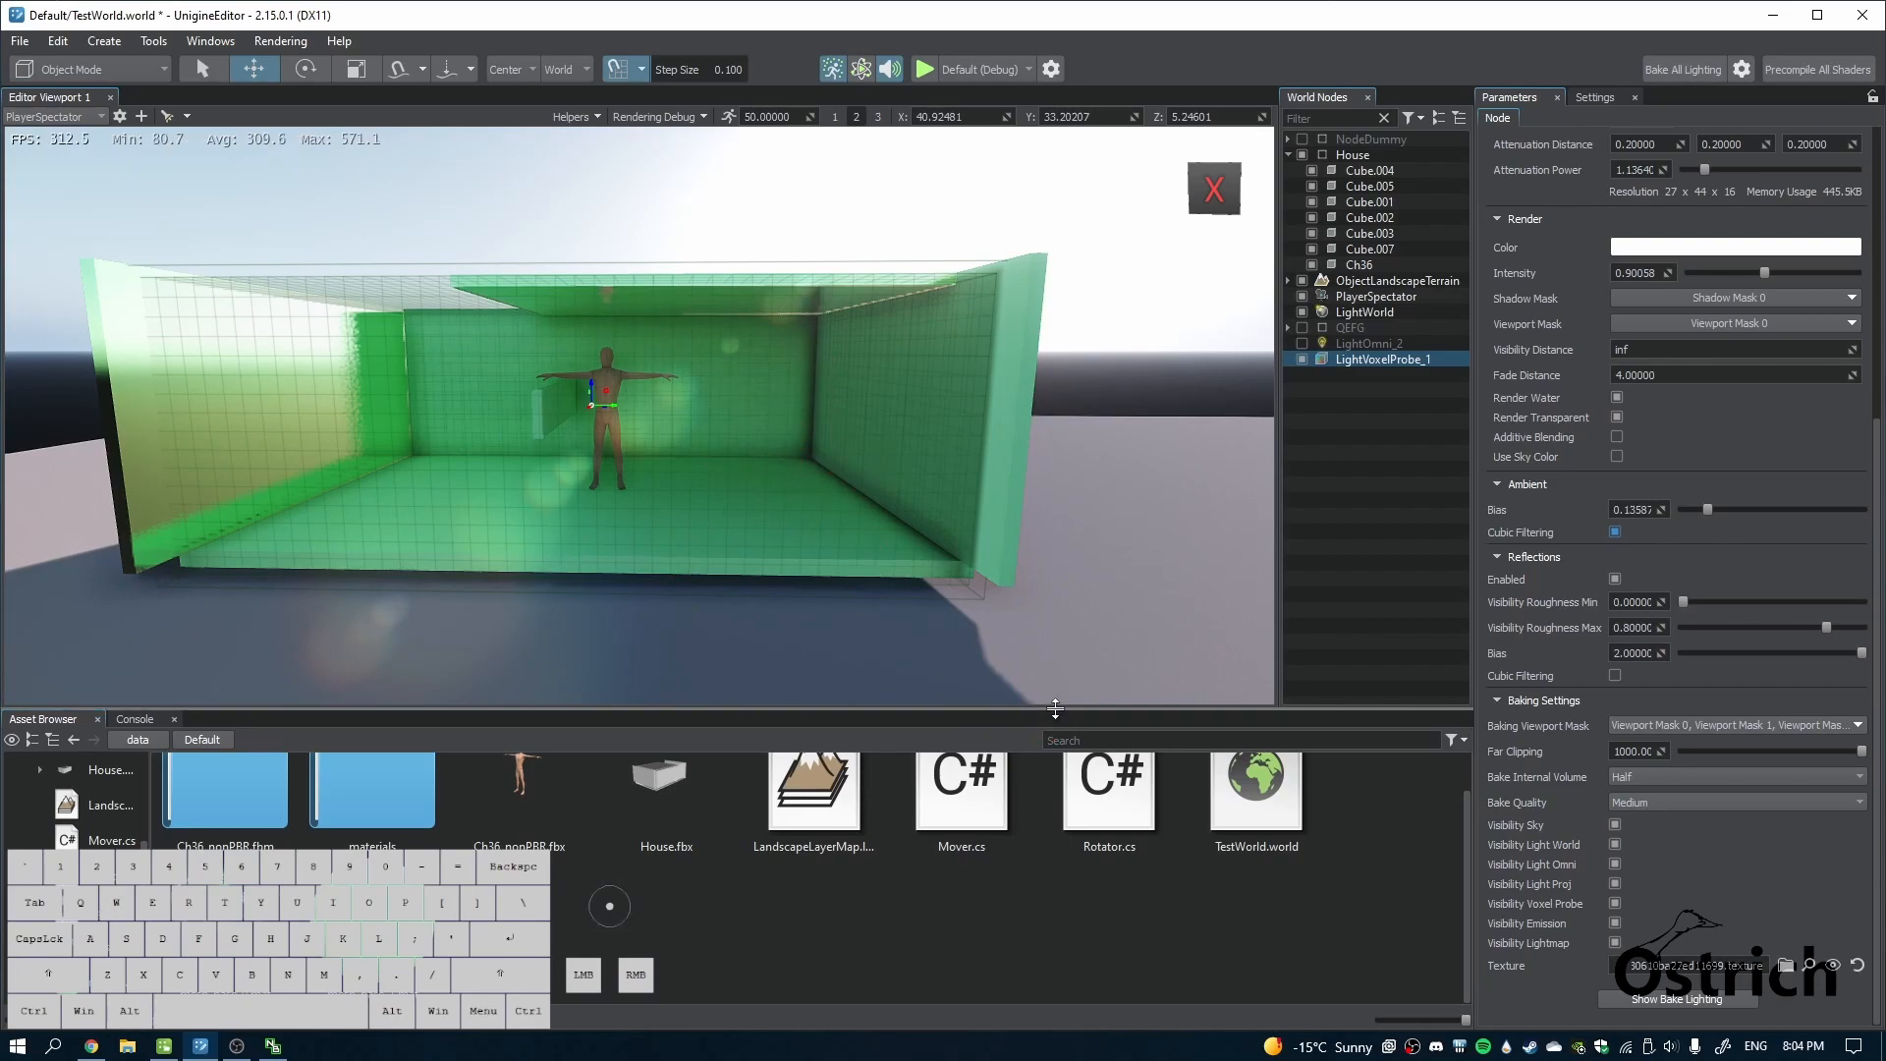
{"action": "left_click", "coordinate": [1616, 534]}
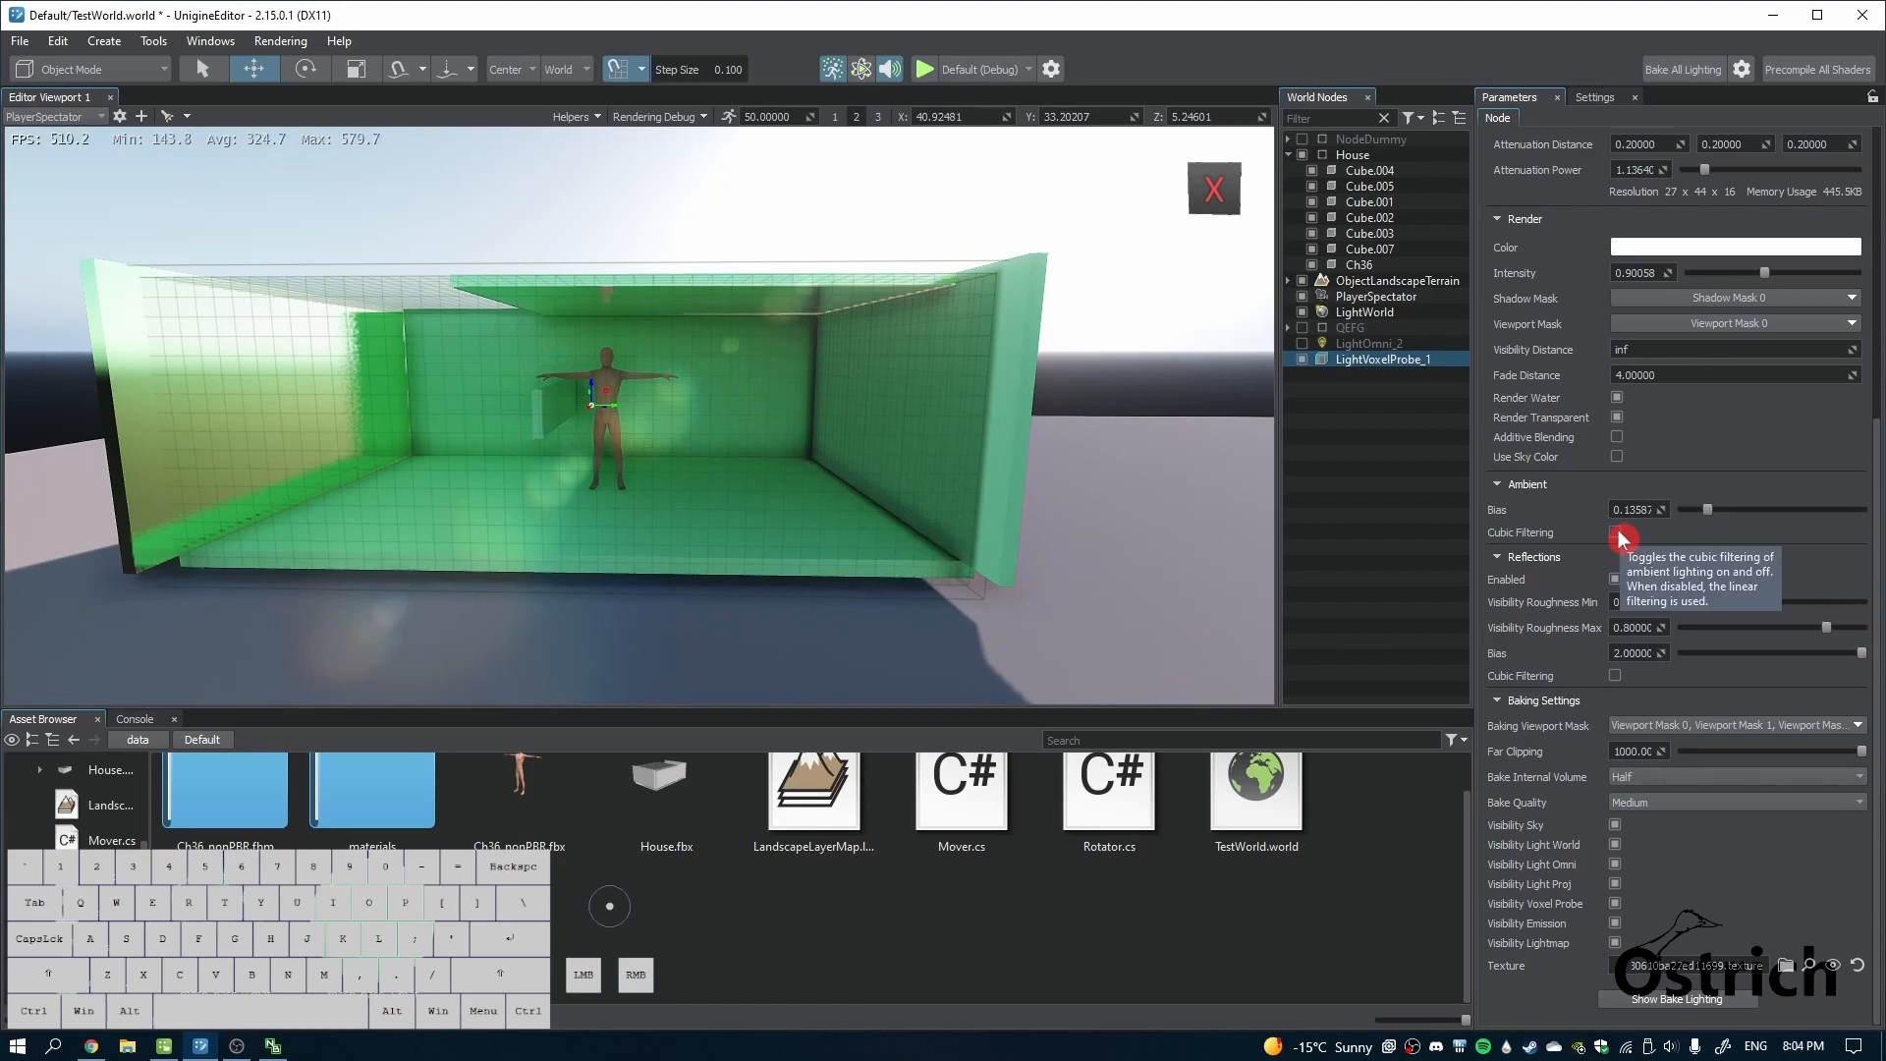
{"action": "left_click", "coordinate": [1615, 534]}
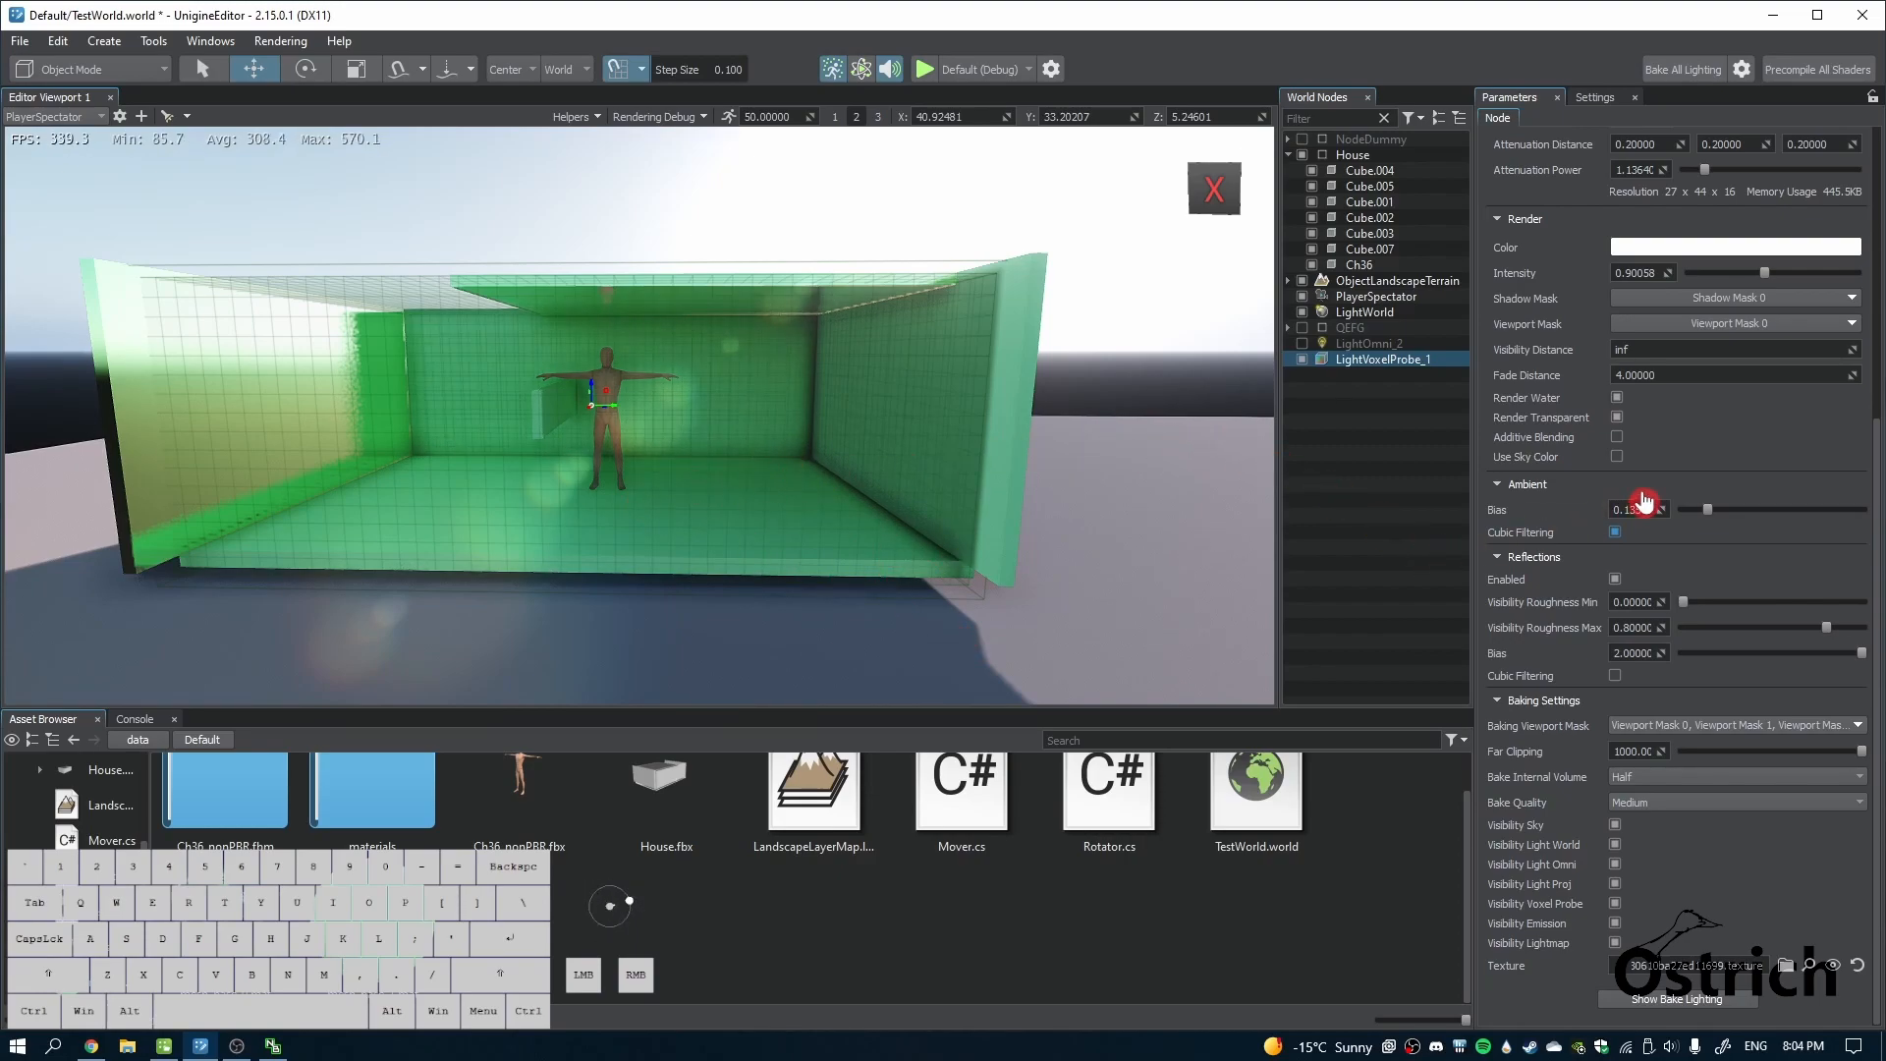
Try an ambient bias of about 0.77 on the probe, then set it to 0.5
{"action": "left_click_drag", "start_coordinate": [1707, 518], "coordinate": [1821, 508]}
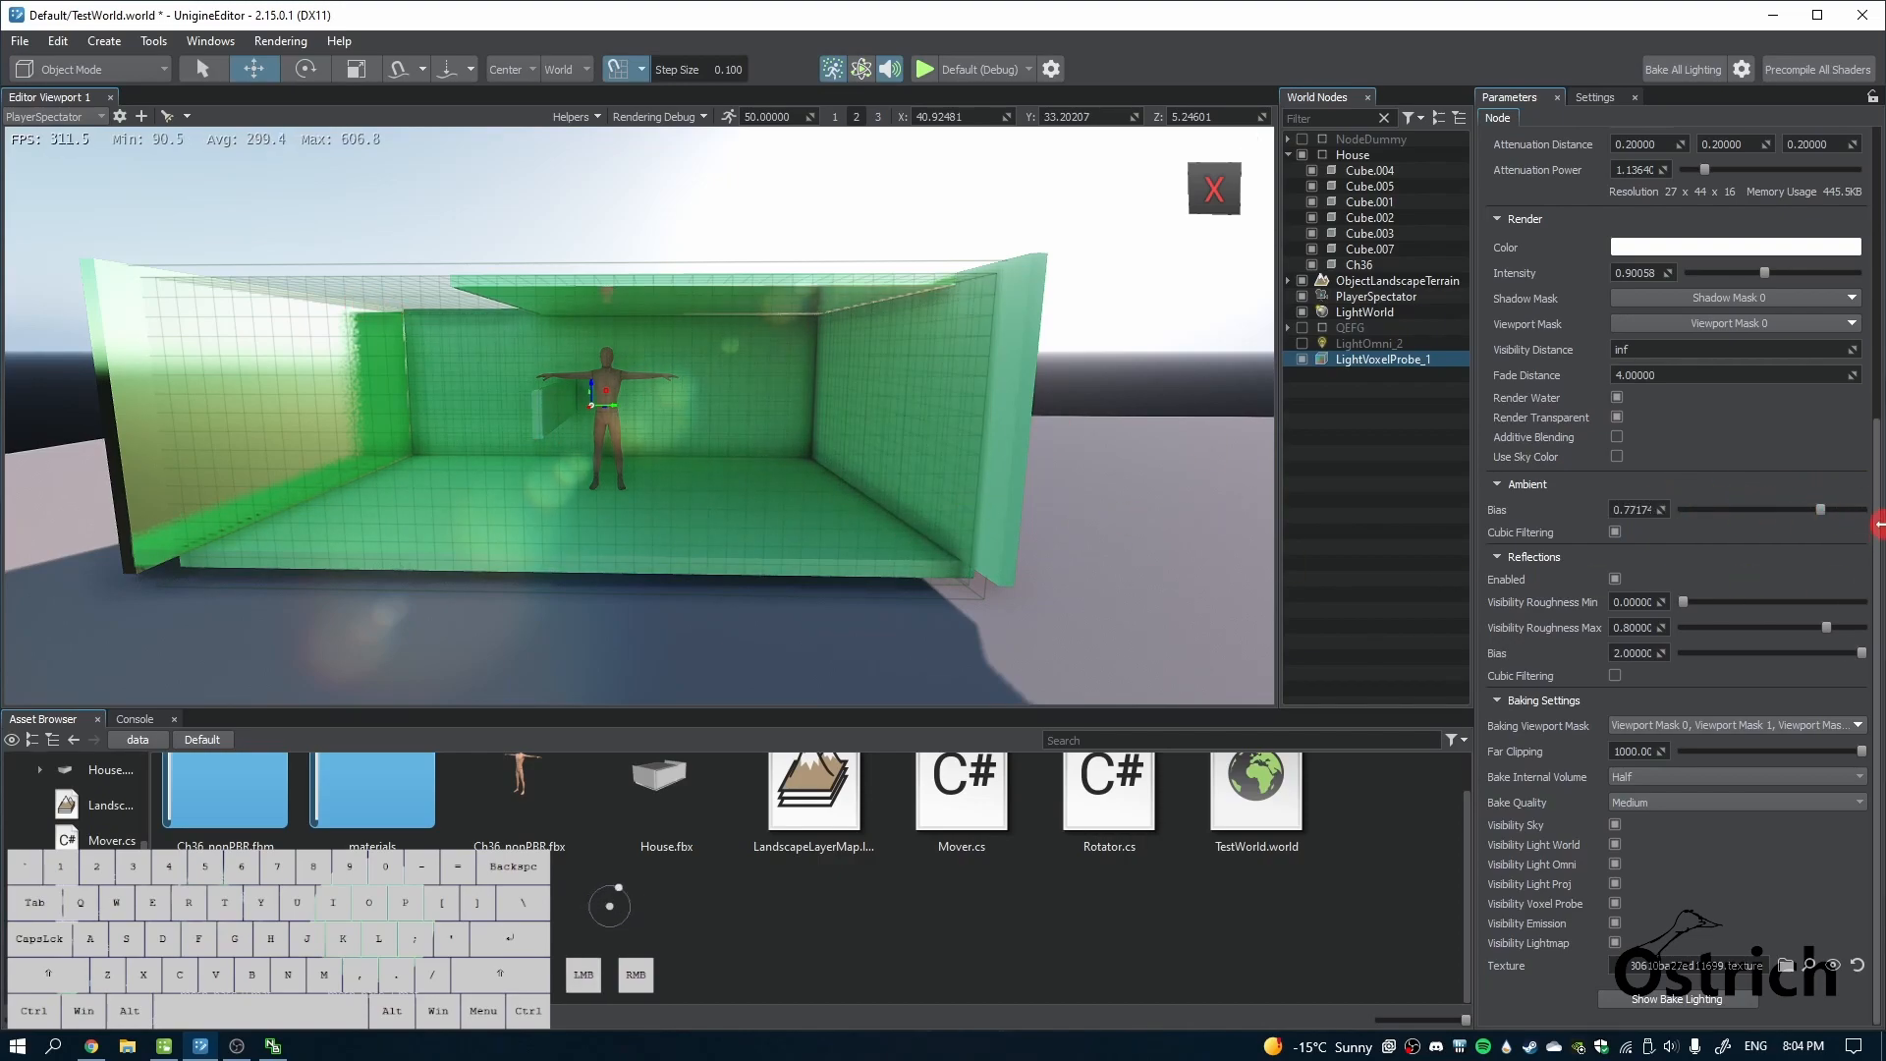
{"action": "left_click", "coordinate": [1763, 509]}
{"action": "left_click", "coordinate": [1625, 507]}
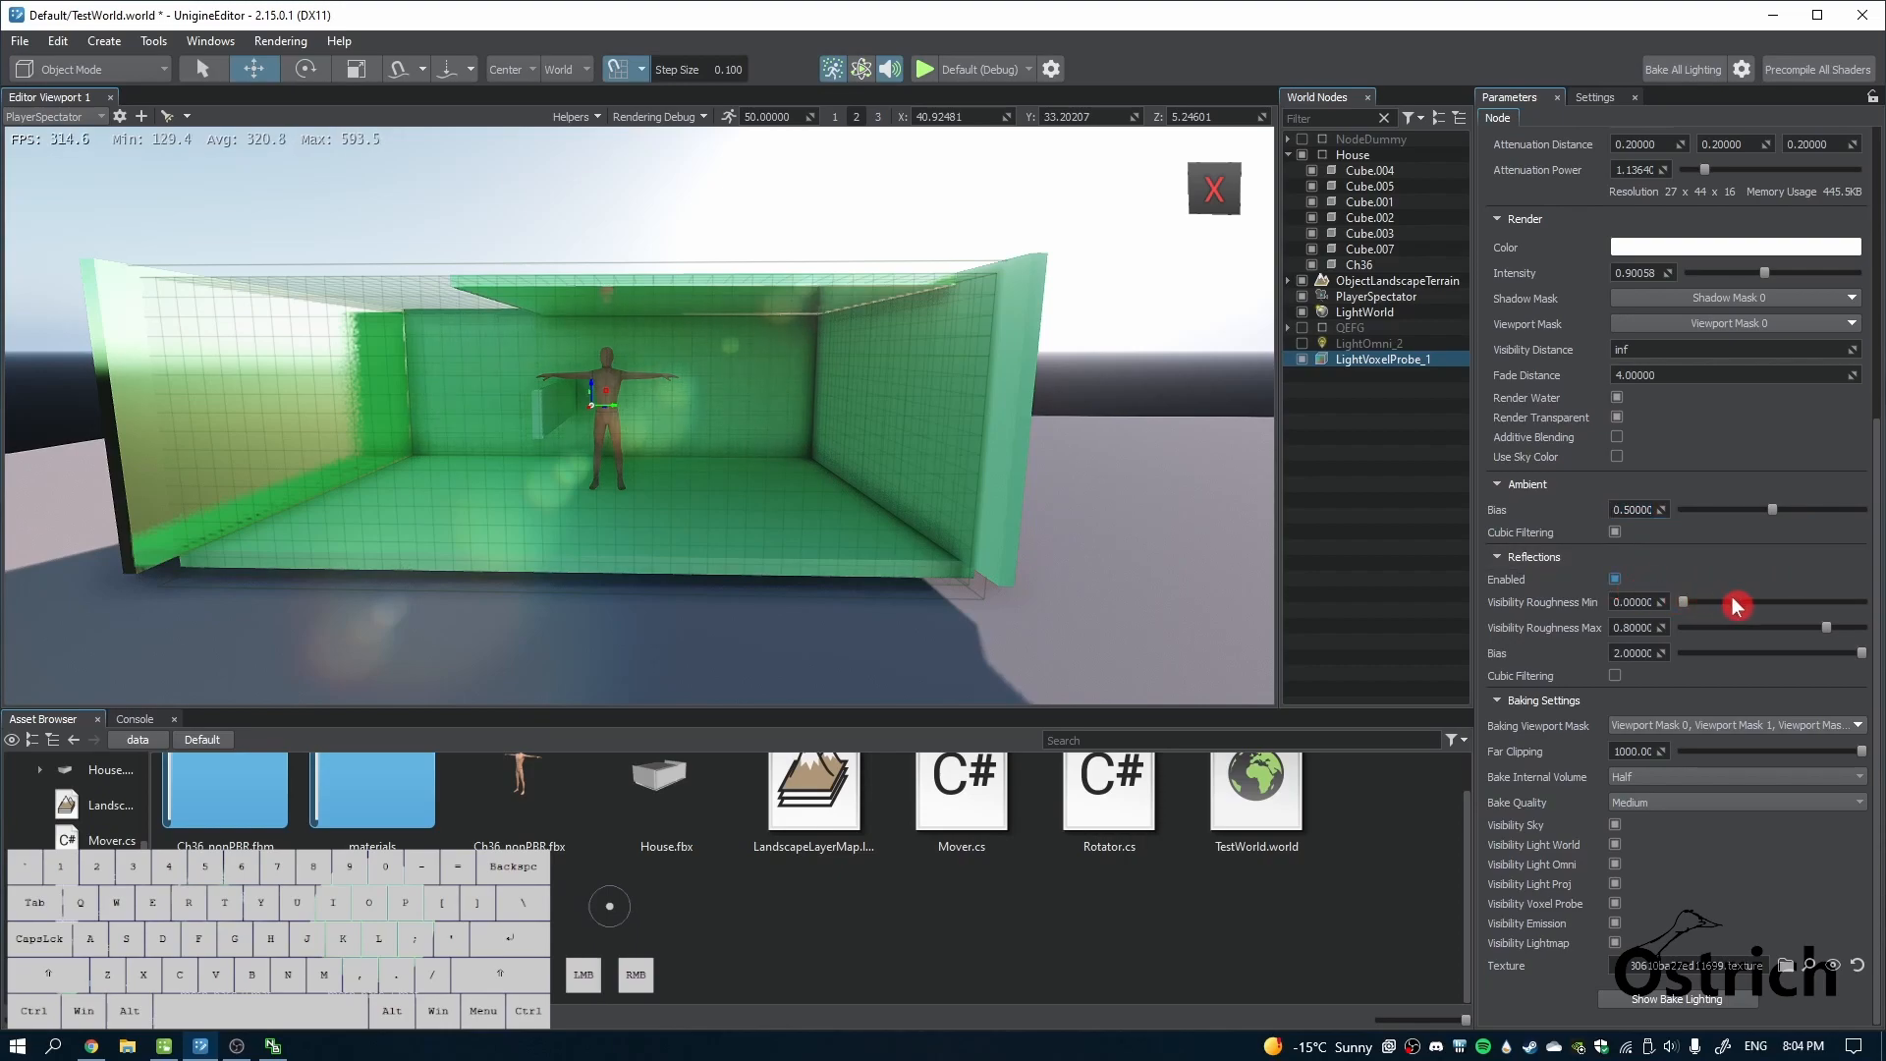
Set the probe's reflection Visibility Roughness Max to about 0.69 and reflection bias to about 1.58, leaving reflection cubic filtering off
{"action": "left_click_drag", "start_coordinate": [1691, 602], "coordinate": [1626, 606]}
{"action": "mouse_move", "coordinate": [1686, 602]}
{"action": "left_mouse_down"}
{"action": "mouse_move", "coordinate": [1880, 606]}
{"action": "mouse_move", "coordinate": [1673, 610]}
{"action": "left_mouse_up"}
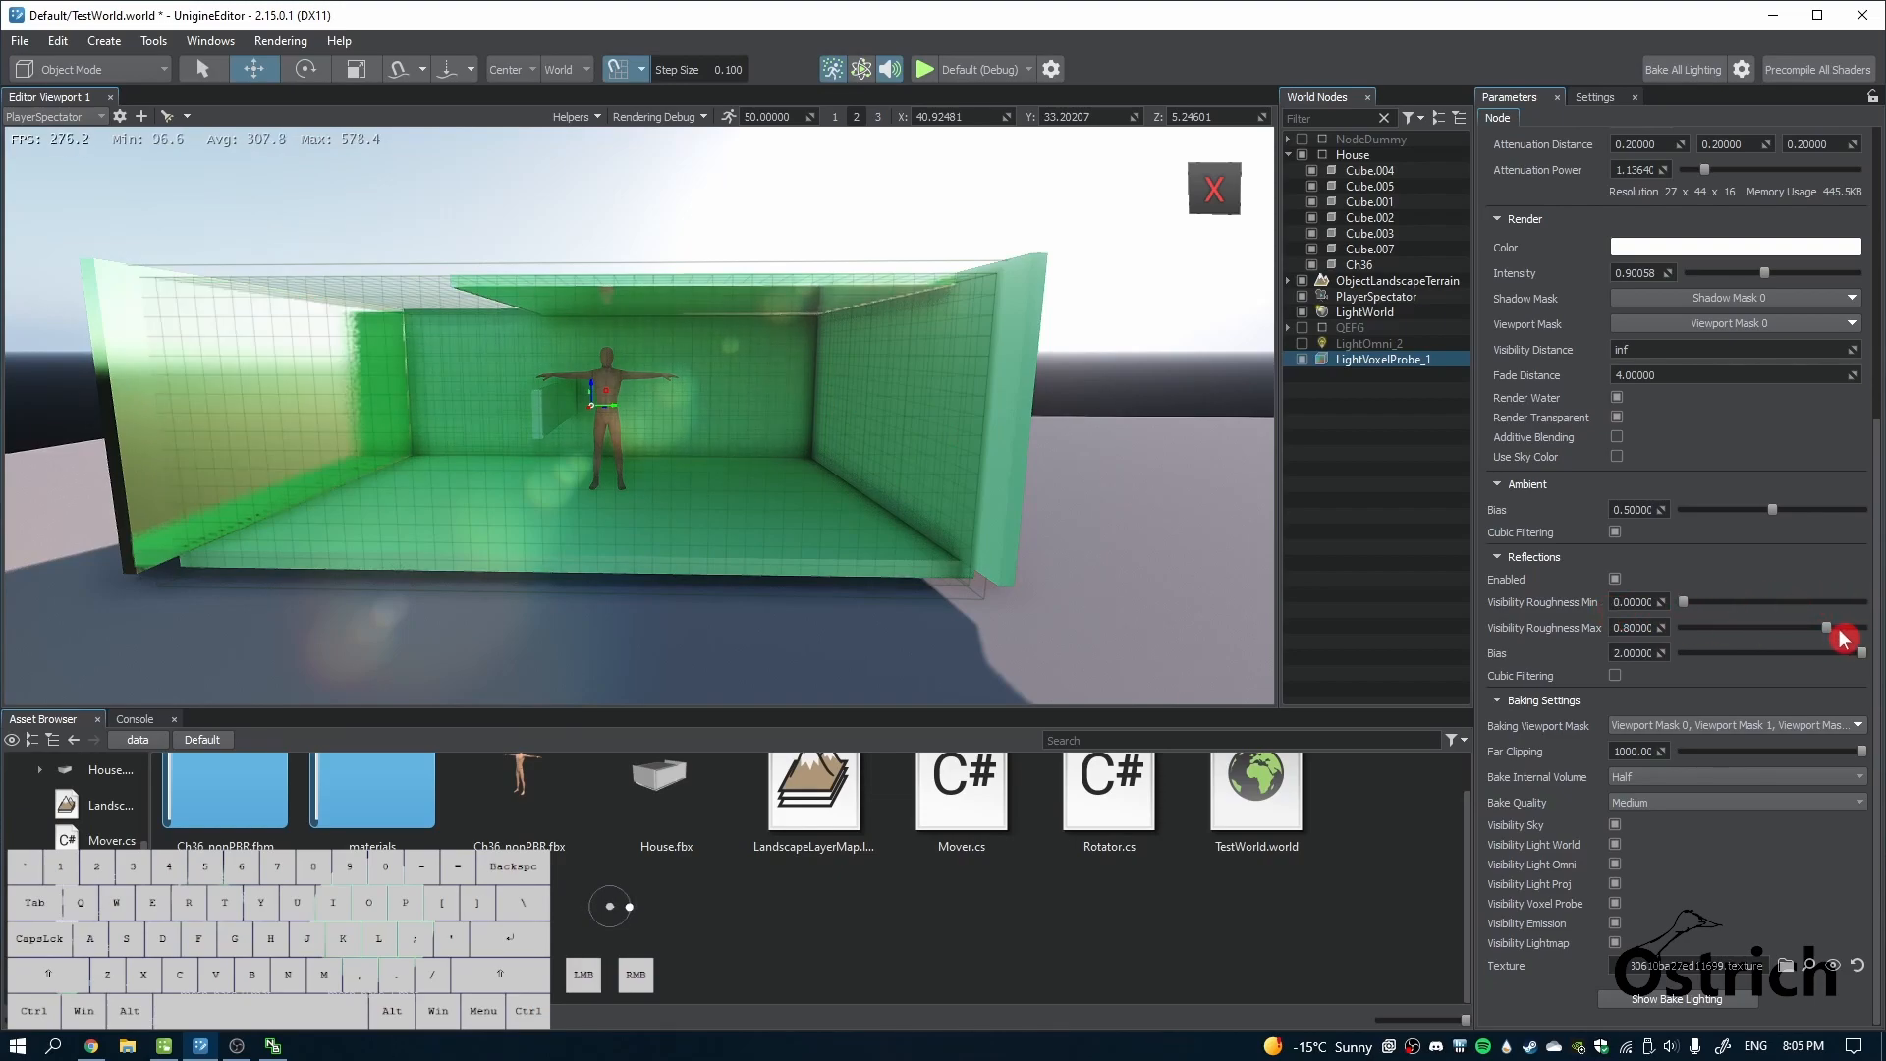
{"action": "mouse_move", "coordinate": [1828, 629]}
{"action": "left_mouse_down"}
{"action": "mouse_move", "coordinate": [1684, 631]}
{"action": "mouse_move", "coordinate": [1806, 628]}
{"action": "mouse_move", "coordinate": [1650, 654]}
{"action": "mouse_move", "coordinate": [1852, 656]}
{"action": "mouse_move", "coordinate": [1823, 655]}
{"action": "left_mouse_up"}
{"action": "left_click", "coordinate": [1614, 674]}
{"action": "left_click", "coordinate": [1614, 675]}
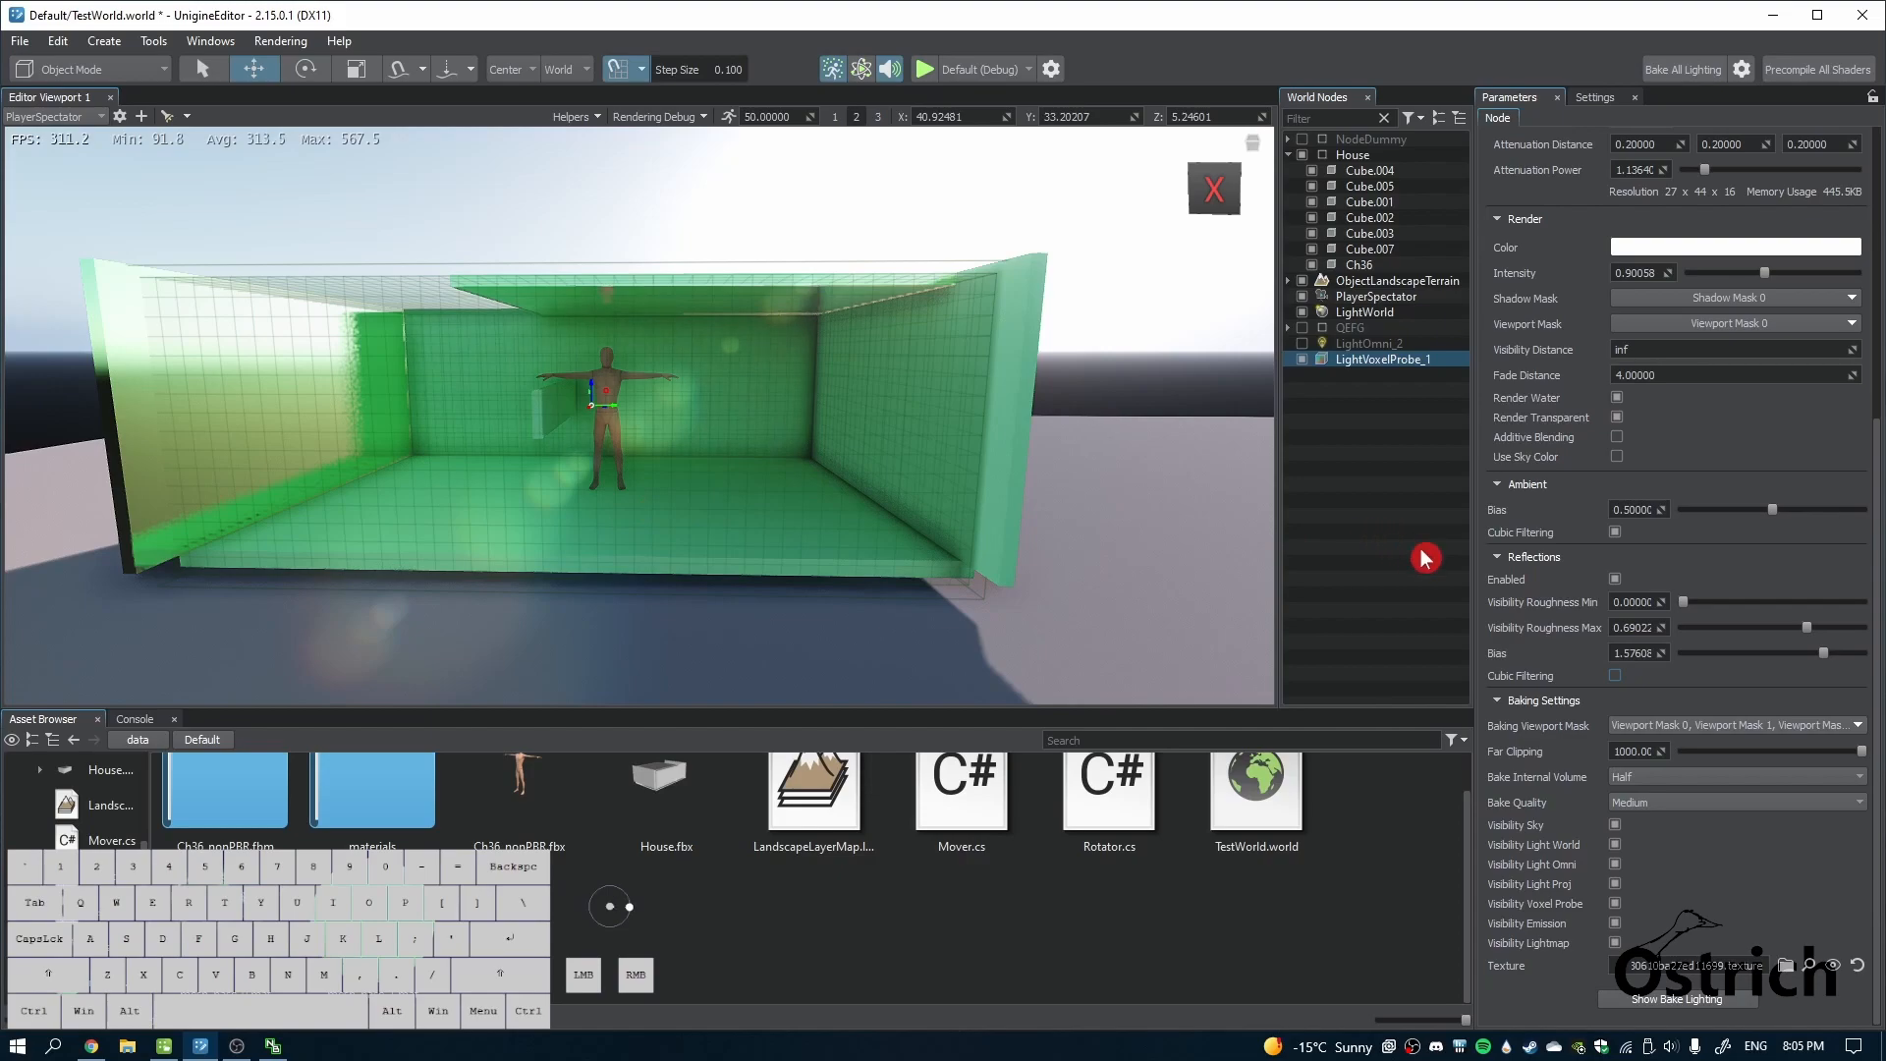
Try Additive Blending on the voxel probe, then turn it off
{"action": "scroll", "coordinate": [1594, 671], "scroll_direction": "up", "scroll_amount": 4}
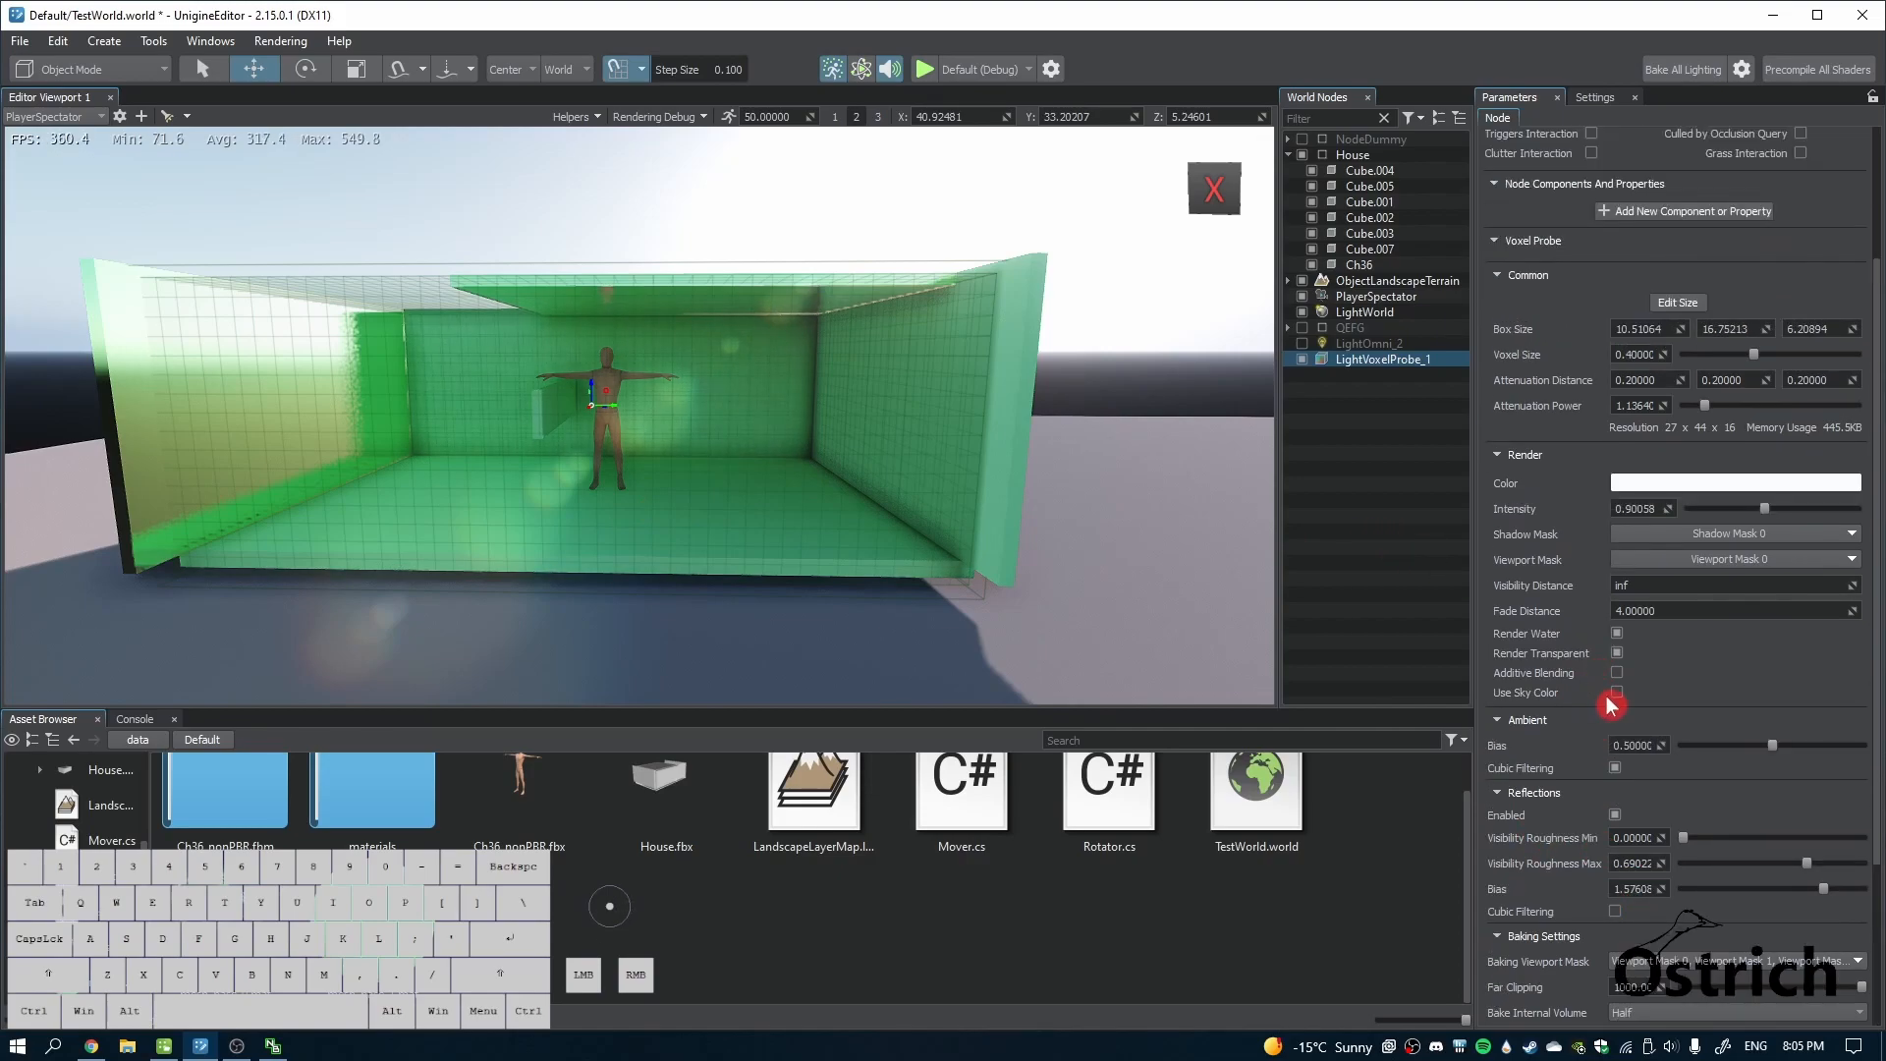
{"action": "left_click", "coordinate": [1617, 673]}
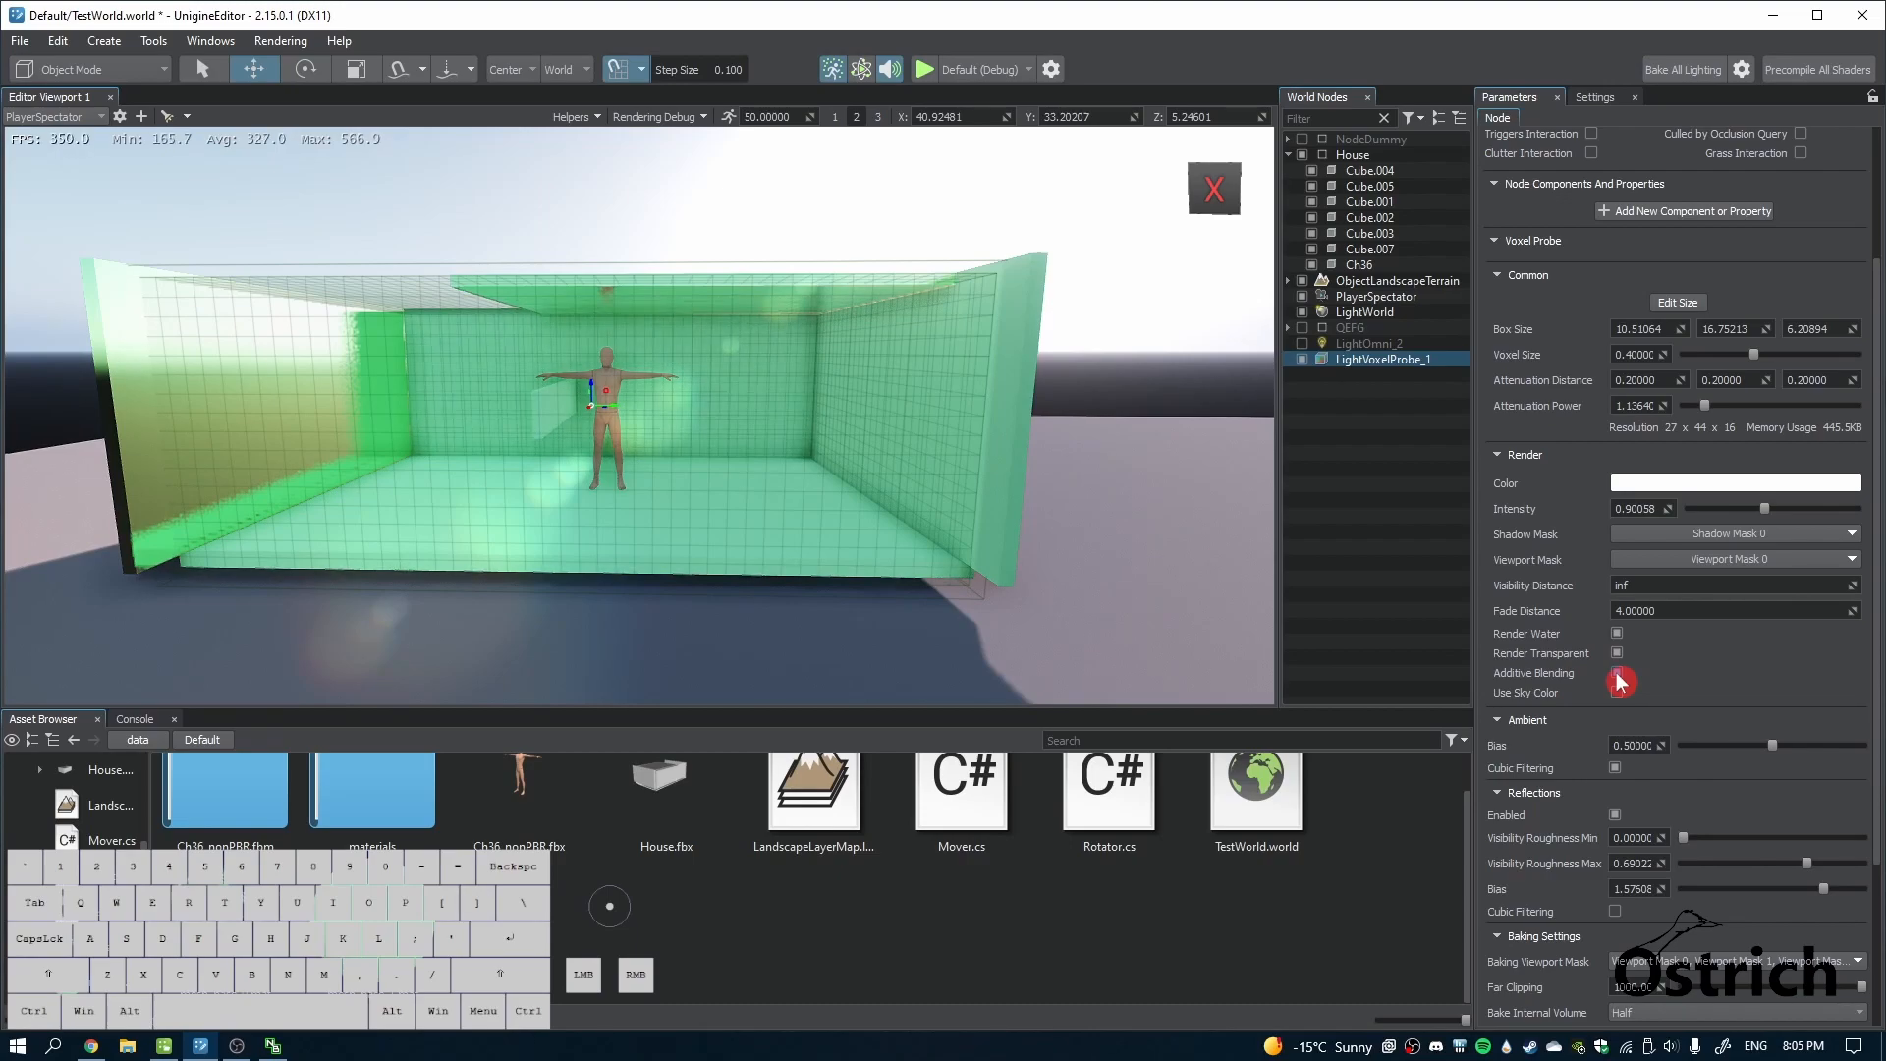
{"action": "left_click", "coordinate": [1617, 674]}
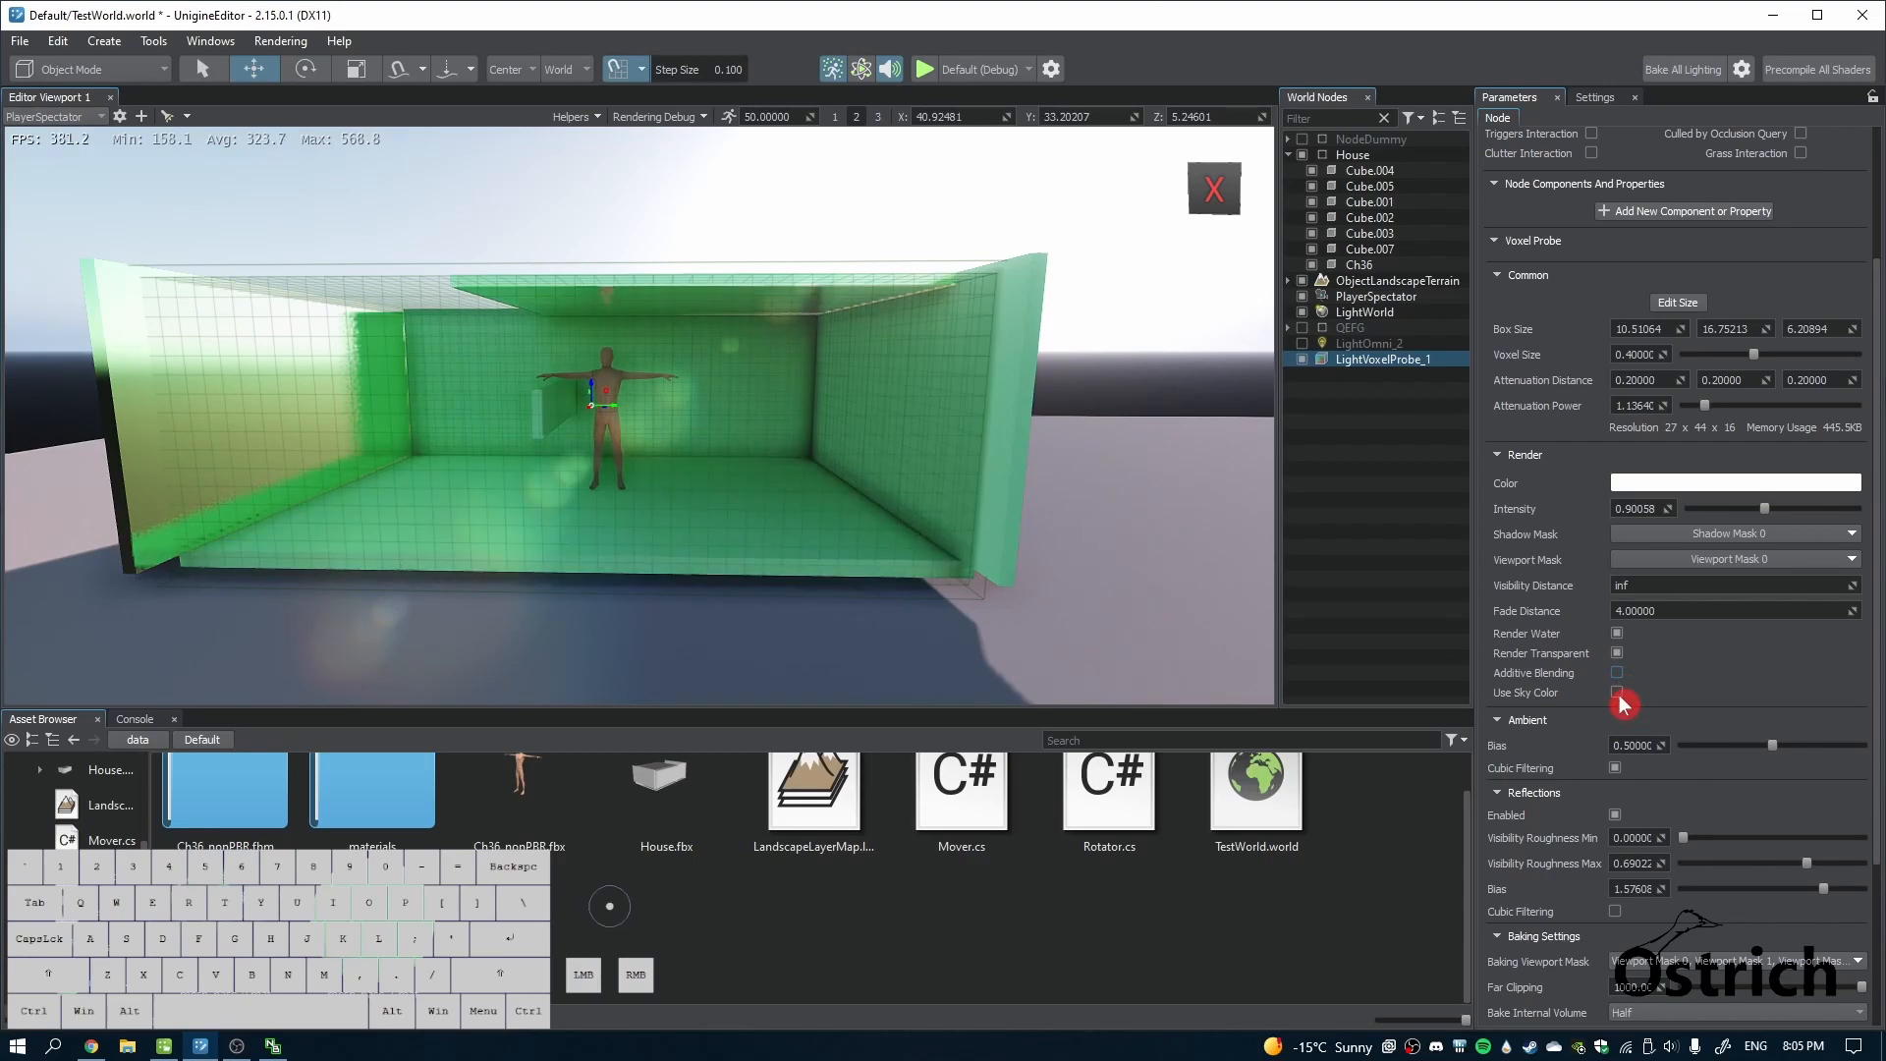
Try the probe's Use Sky Color option with LightWorld toggled off and on, then turn the option off
{"action": "left_click", "coordinate": [1617, 693]}
{"action": "right_click_drag", "start_coordinate": [632, 602], "coordinate": [592, 582]}
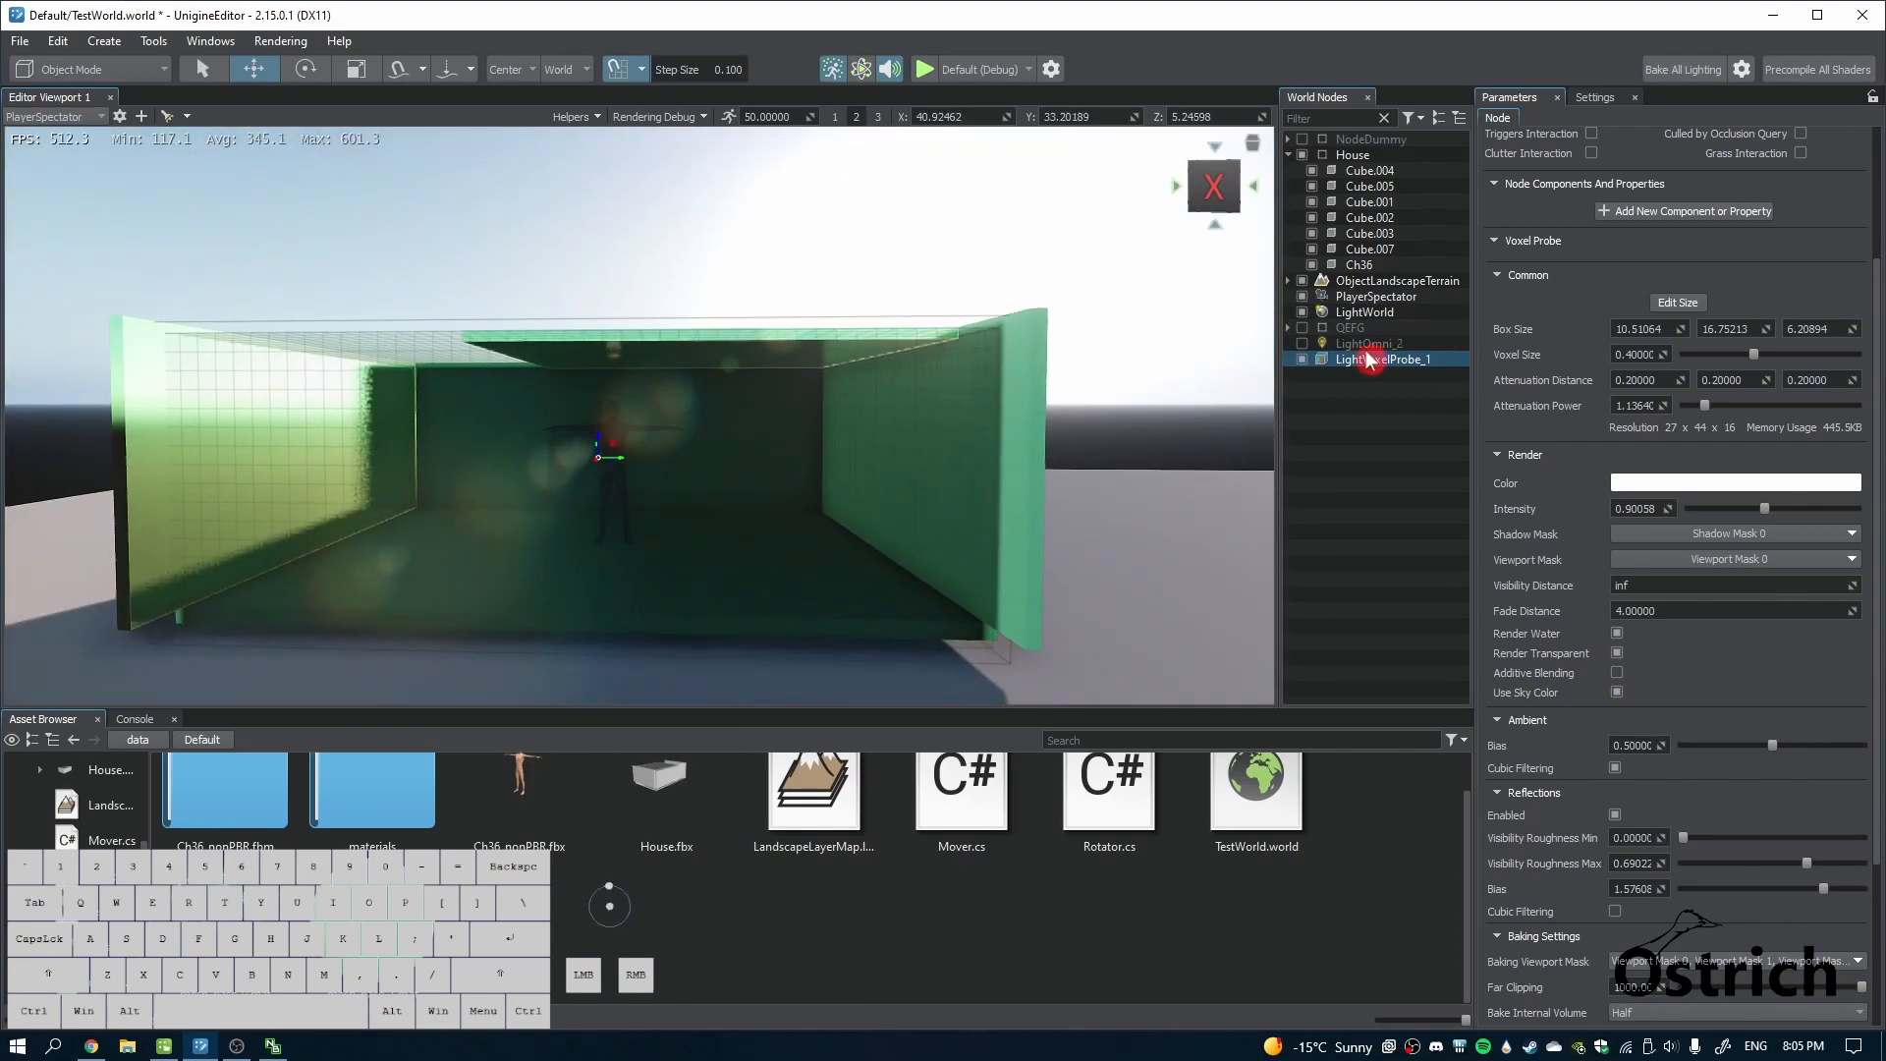
{"action": "left_click", "coordinate": [1303, 312]}
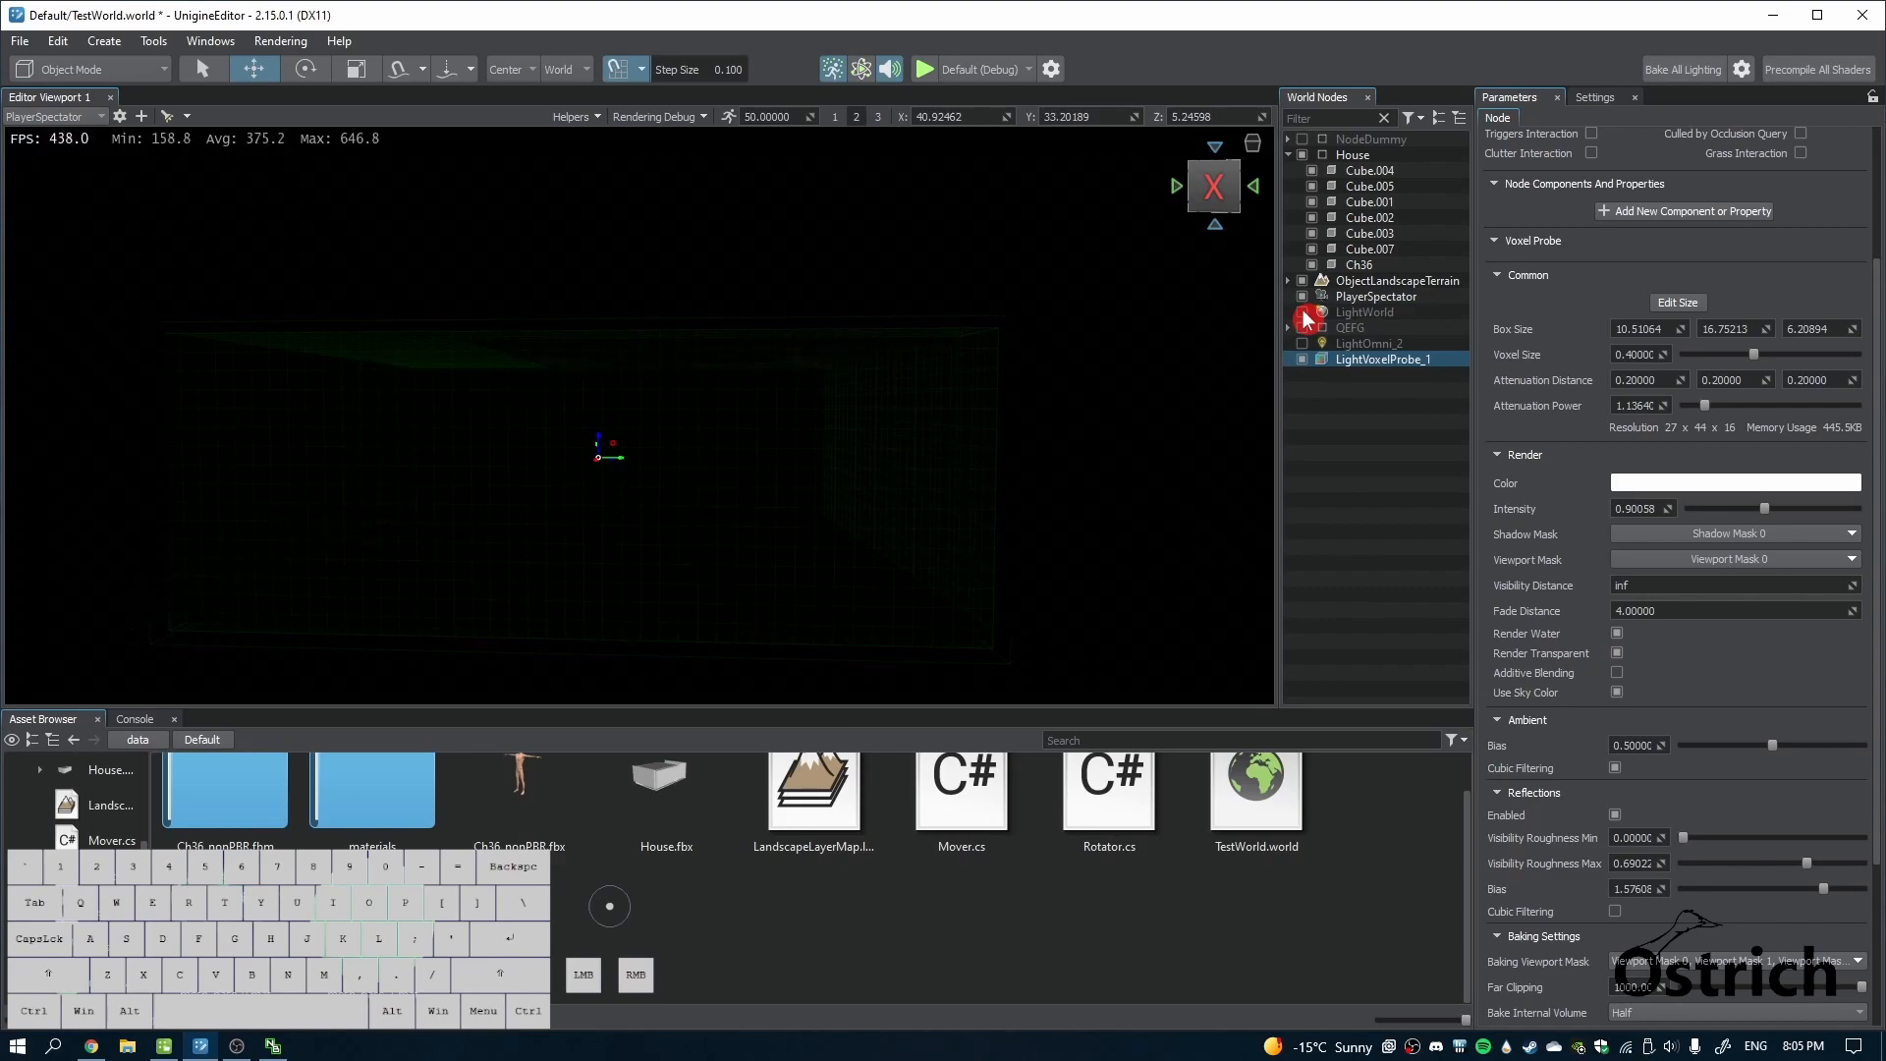
{"action": "left_click", "coordinate": [1303, 312]}
{"action": "left_click", "coordinate": [1616, 692]}
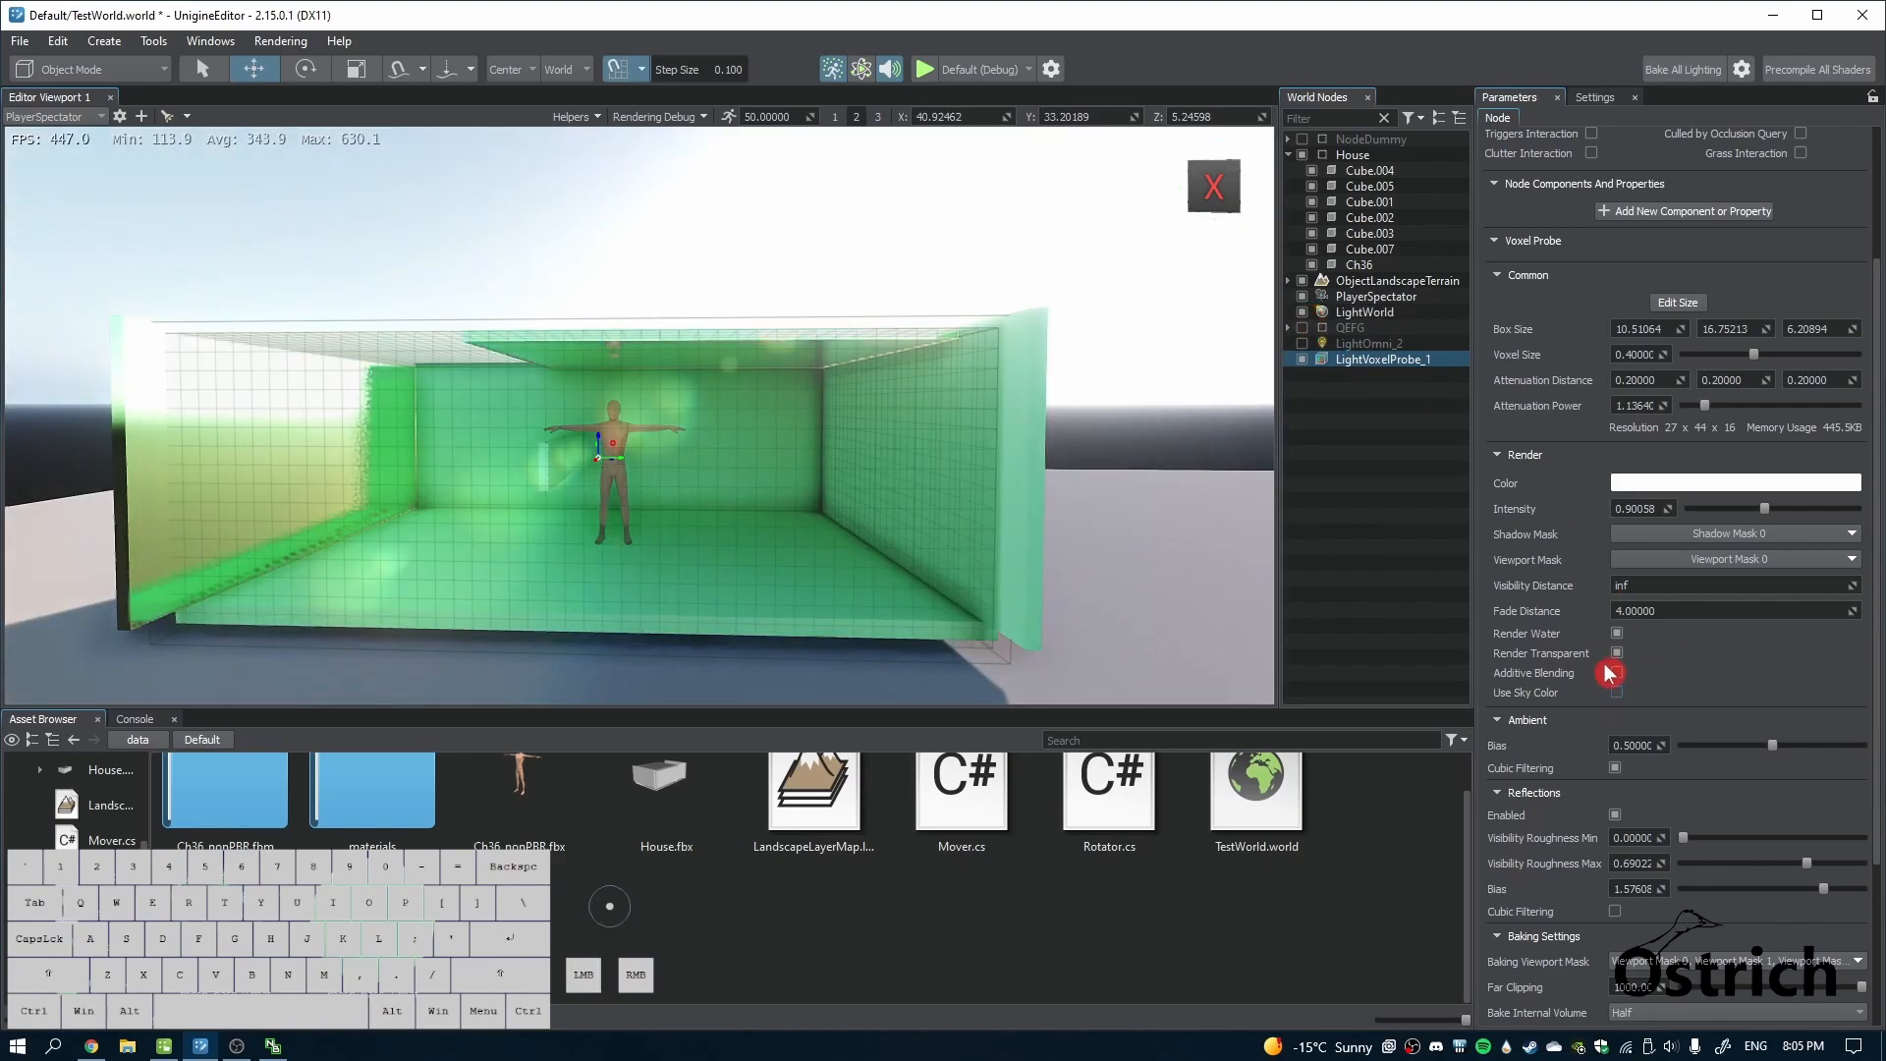
Deselect the probe and toggle LightVoxelProbe_1 off and on to compare the room with and without it
{"action": "right_click_drag", "start_coordinate": [1100, 577], "coordinate": [1074, 367]}
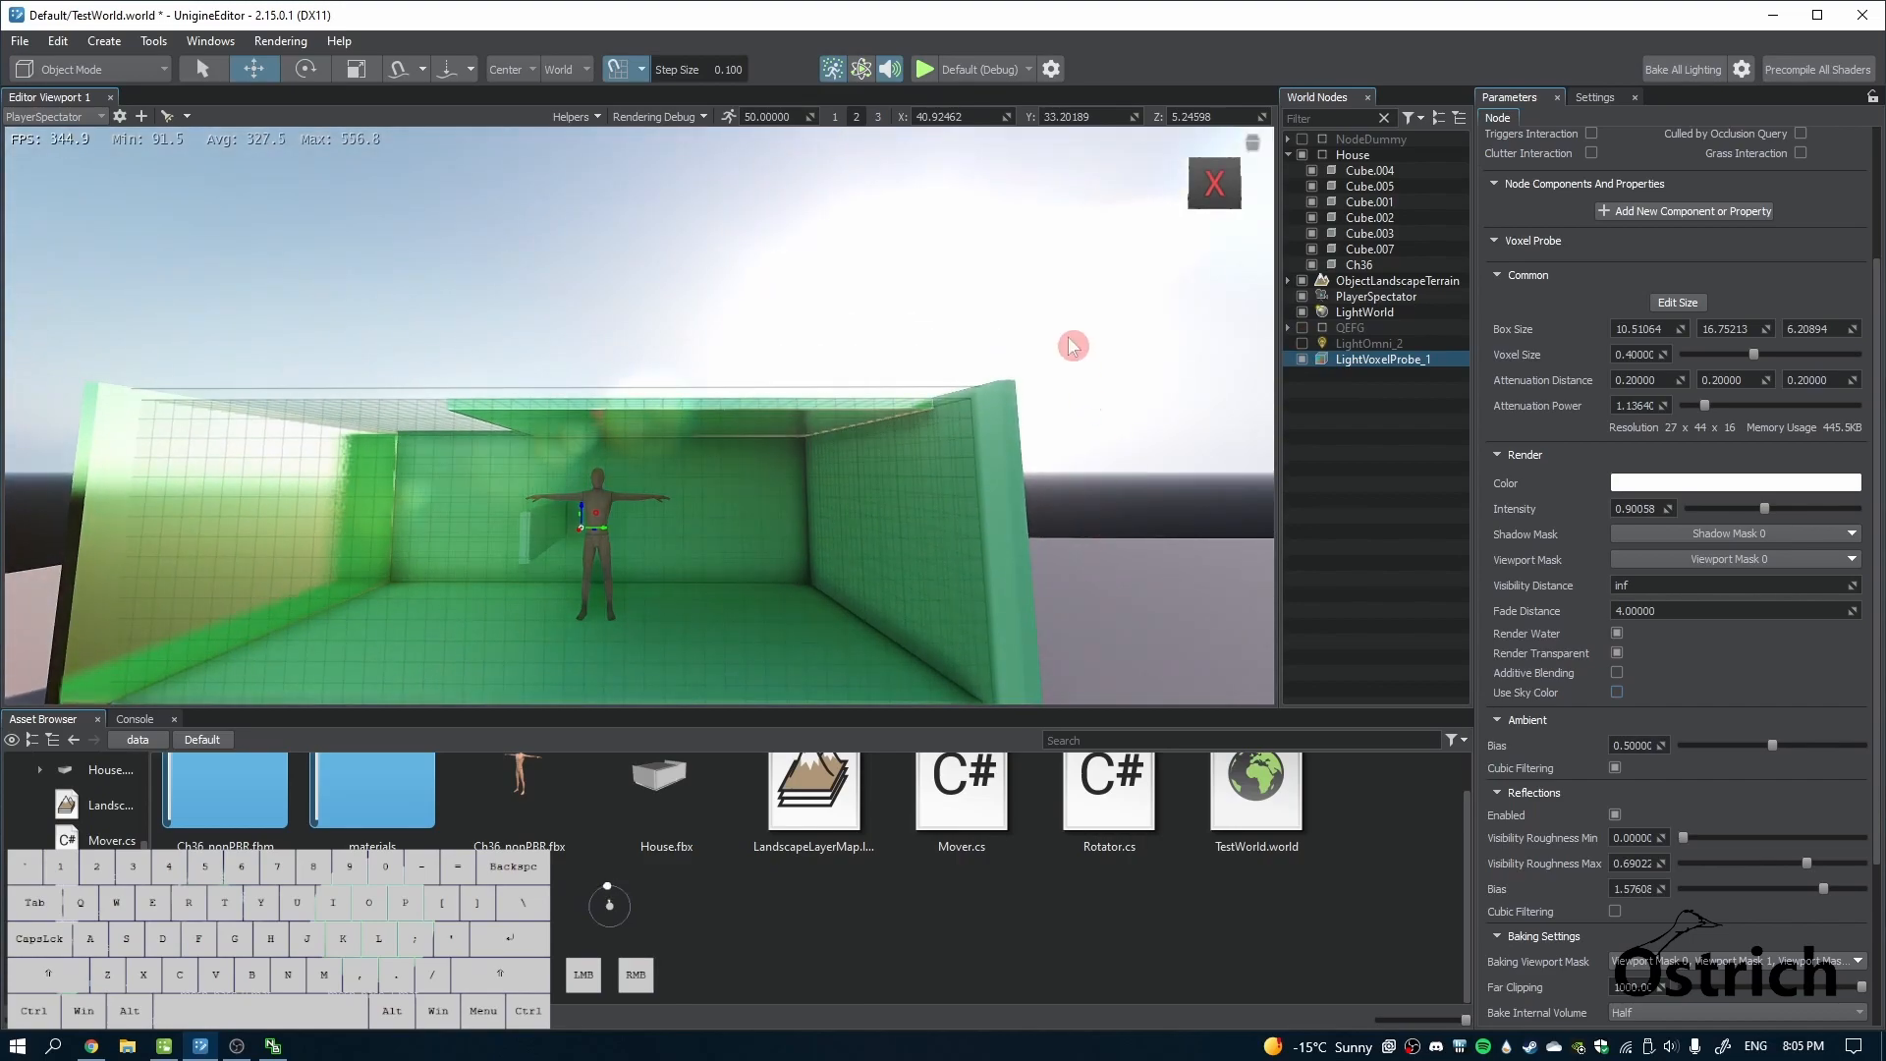
{"action": "left_click", "coordinate": [1073, 366]}
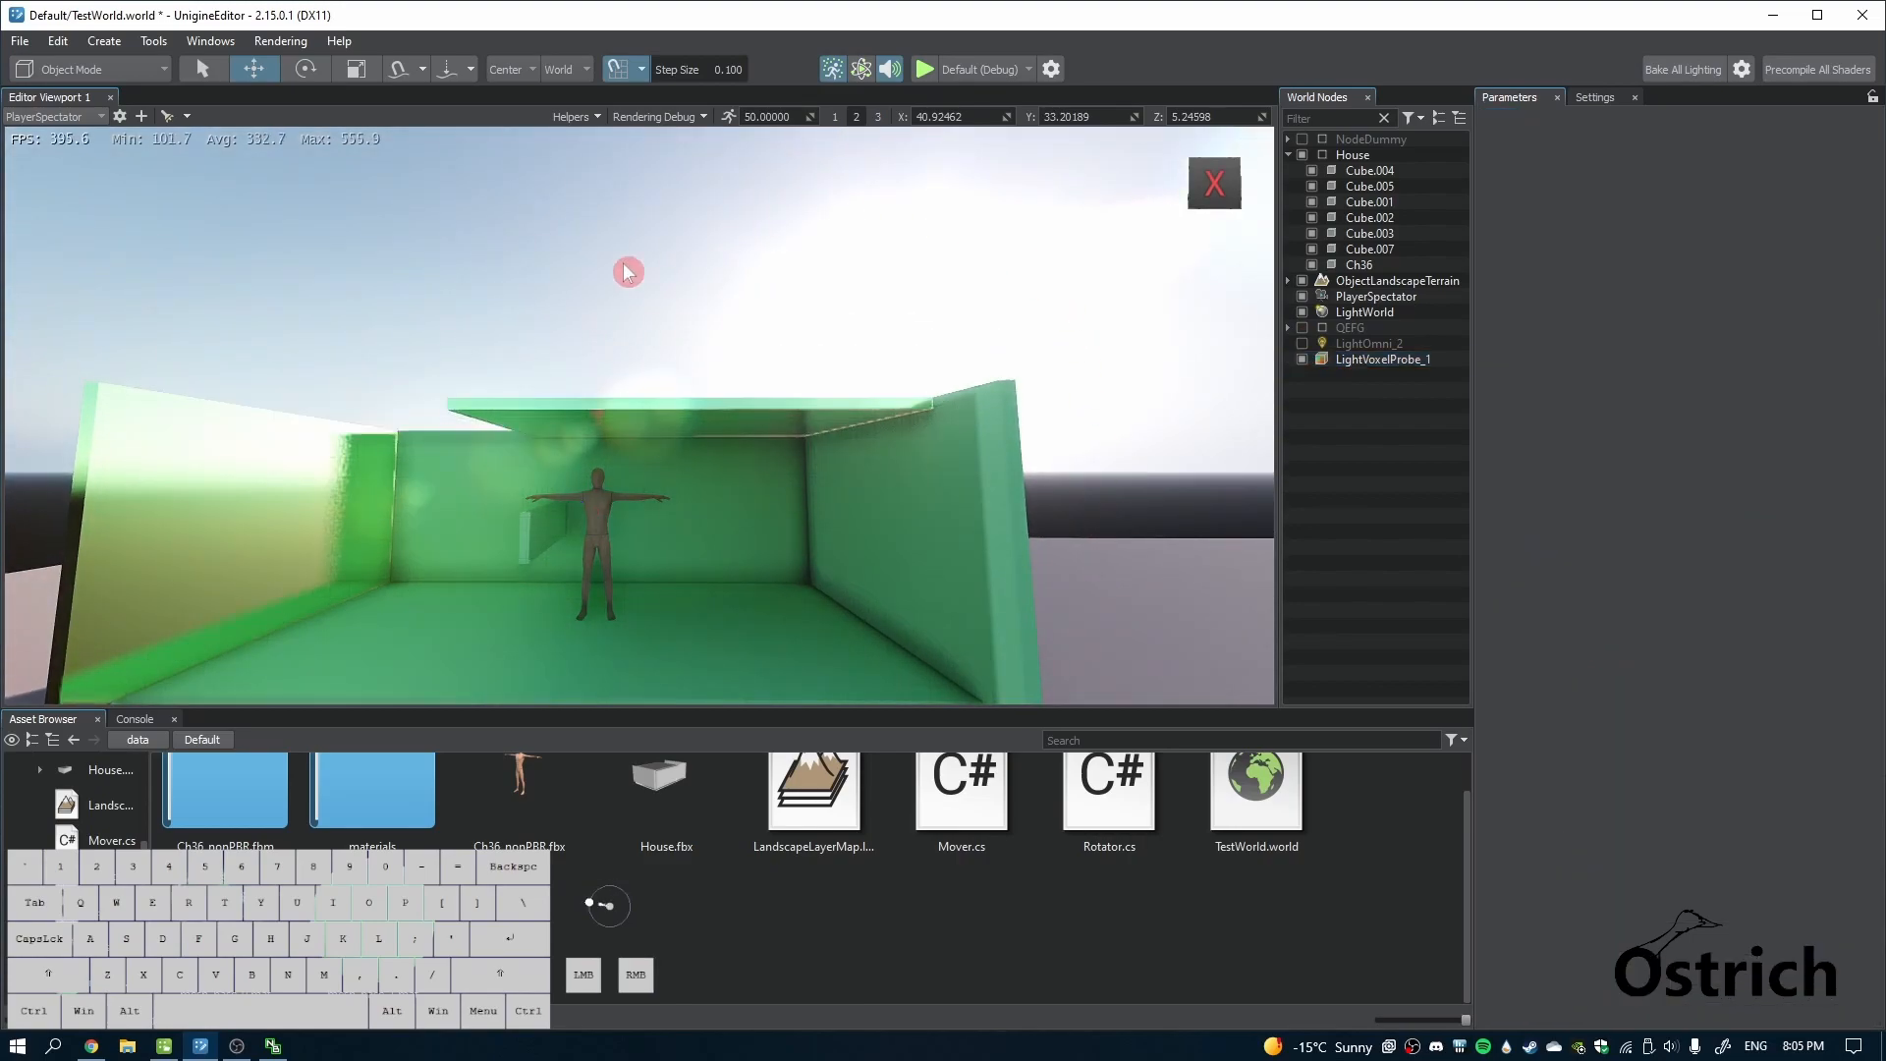
{"action": "left_click", "coordinate": [1303, 361]}
{"action": "left_click", "coordinate": [1302, 361]}
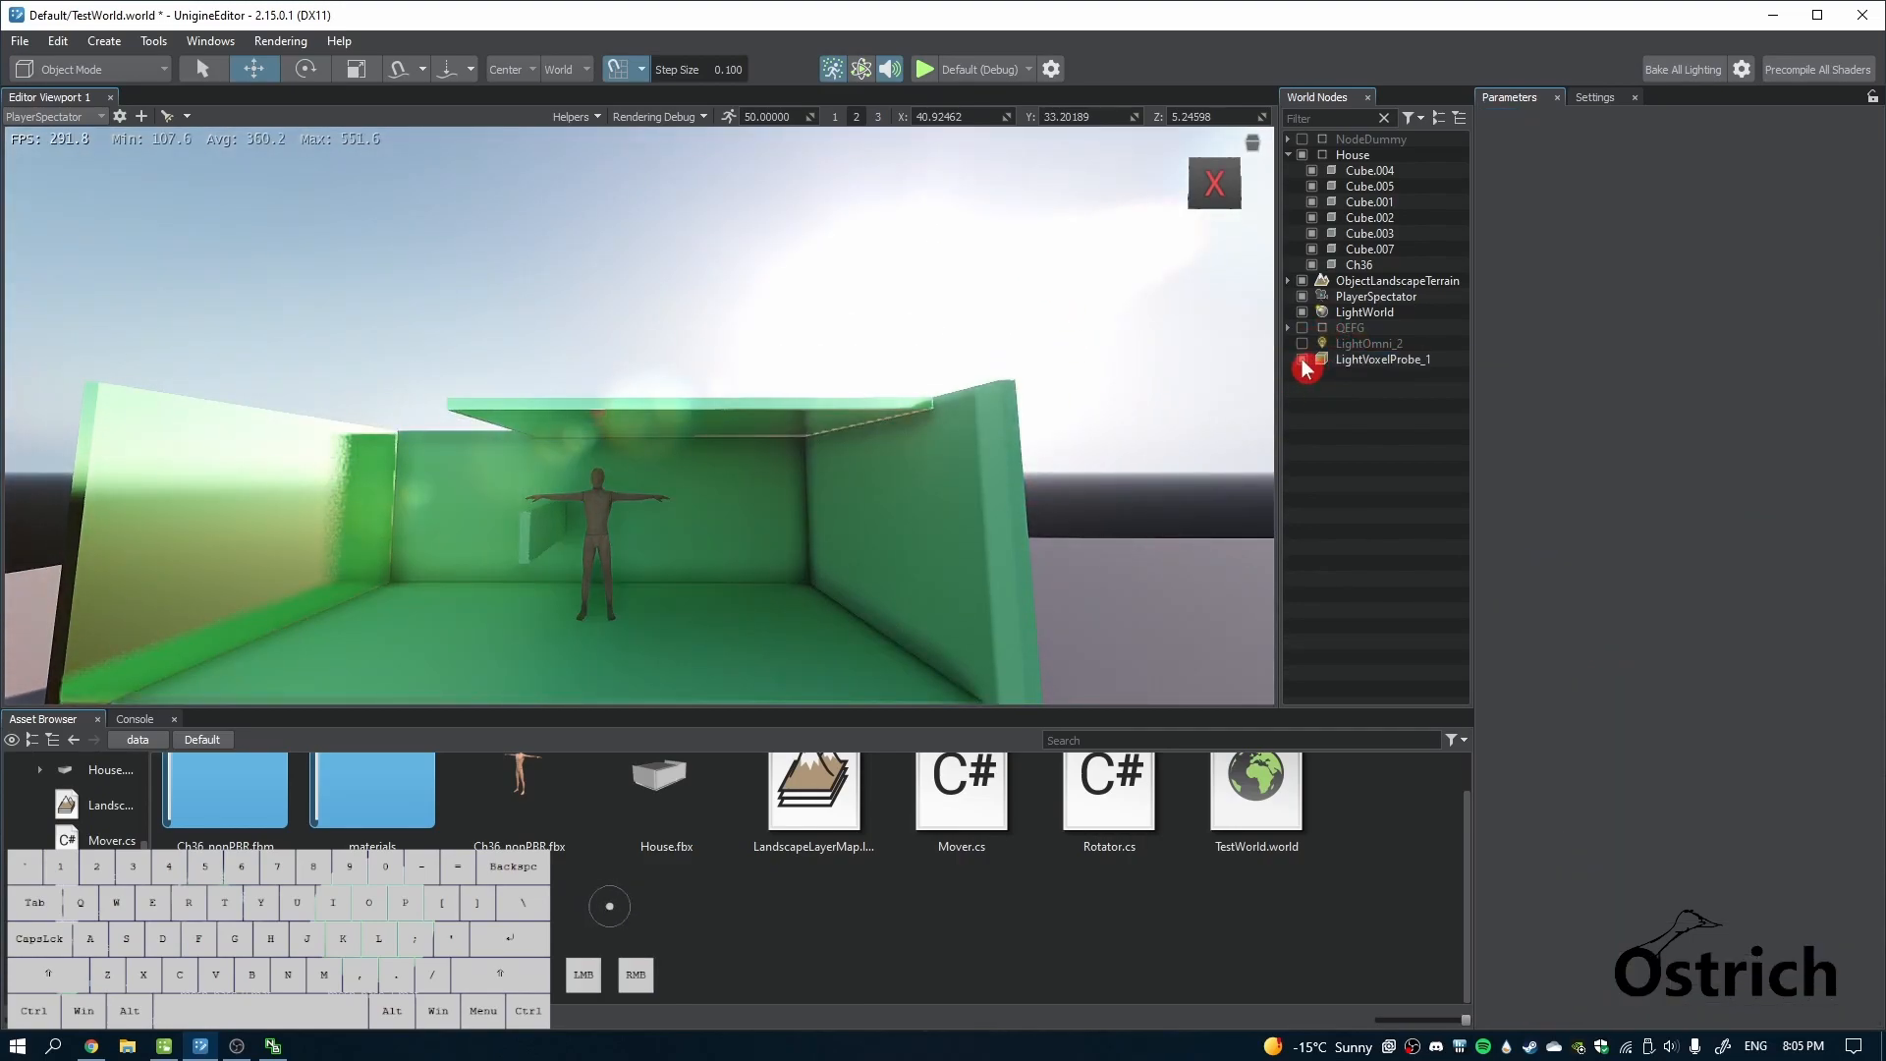
Turn LightWorld off and clone LightVoxelProbe_1
{"action": "left_click", "coordinate": [1302, 312]}
{"action": "right_click_drag", "start_coordinate": [1021, 255], "coordinate": [828, 340]}
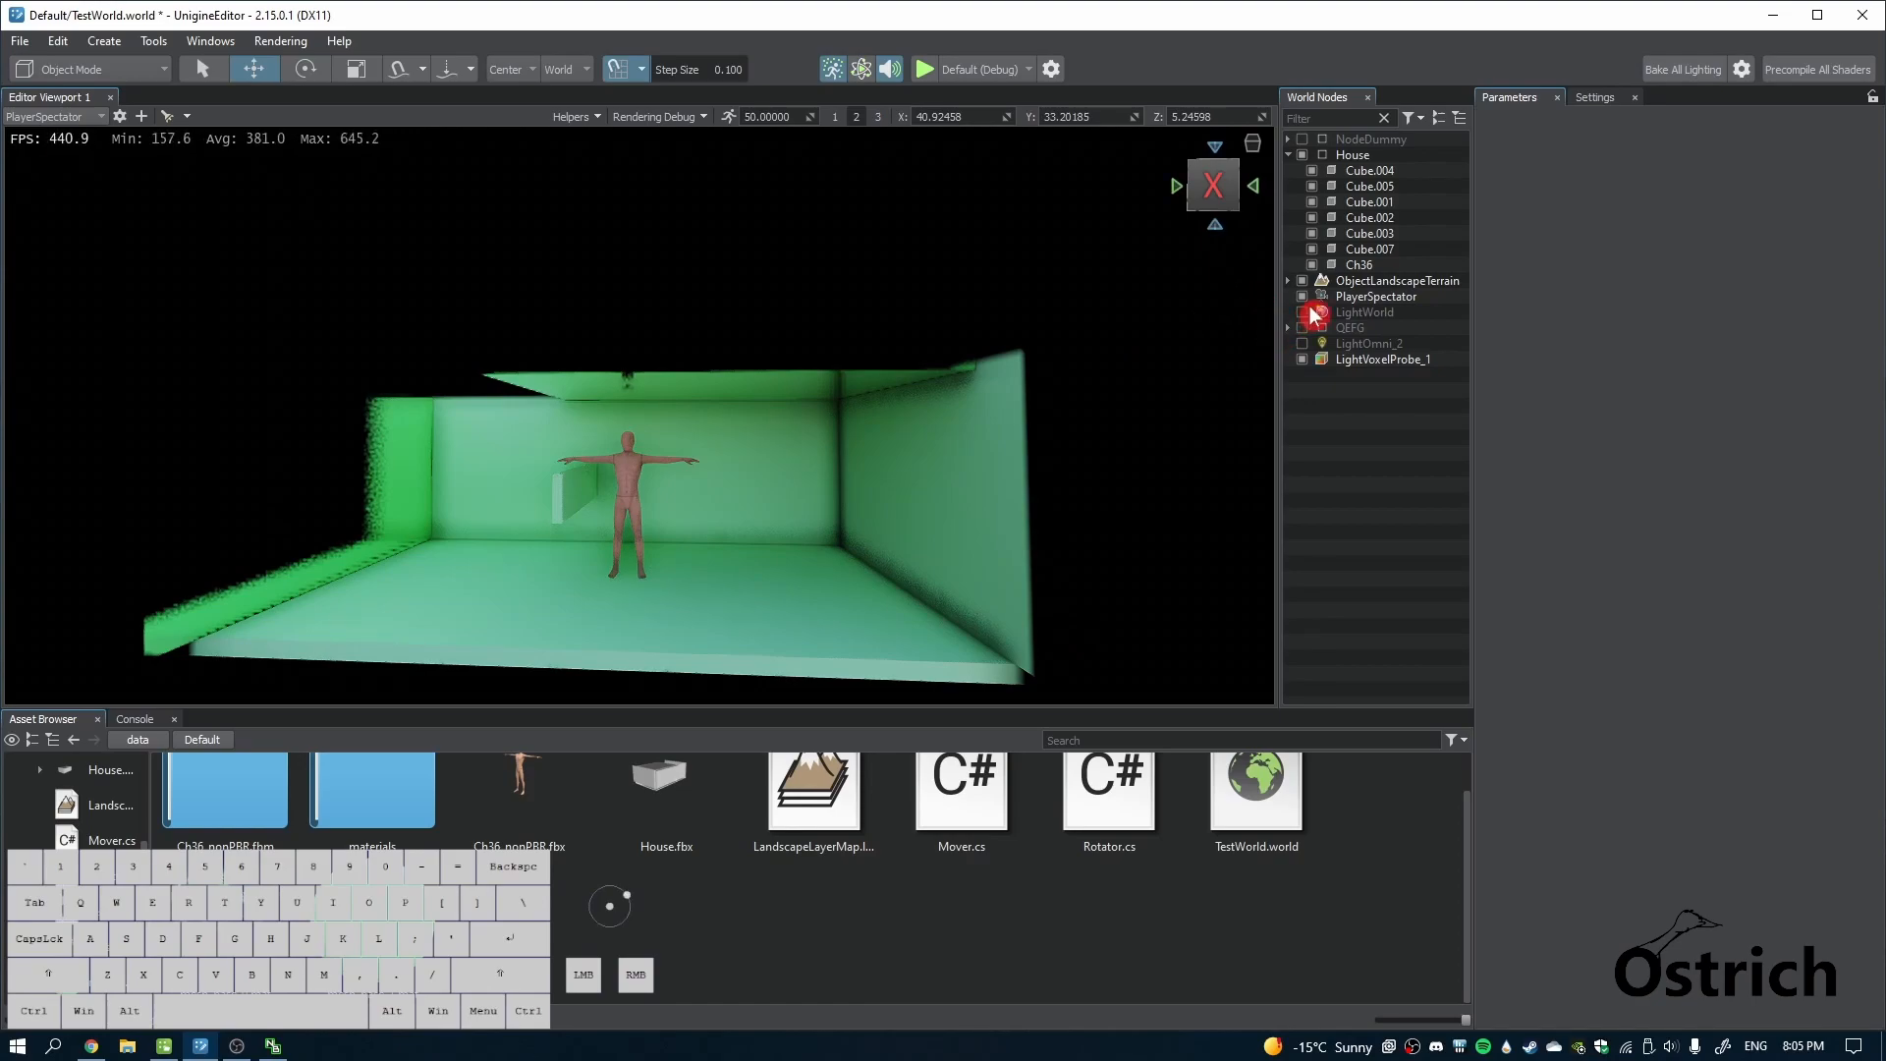
{"action": "left_click", "coordinate": [1379, 362]}
{"action": "left_click", "coordinate": [1374, 377]}
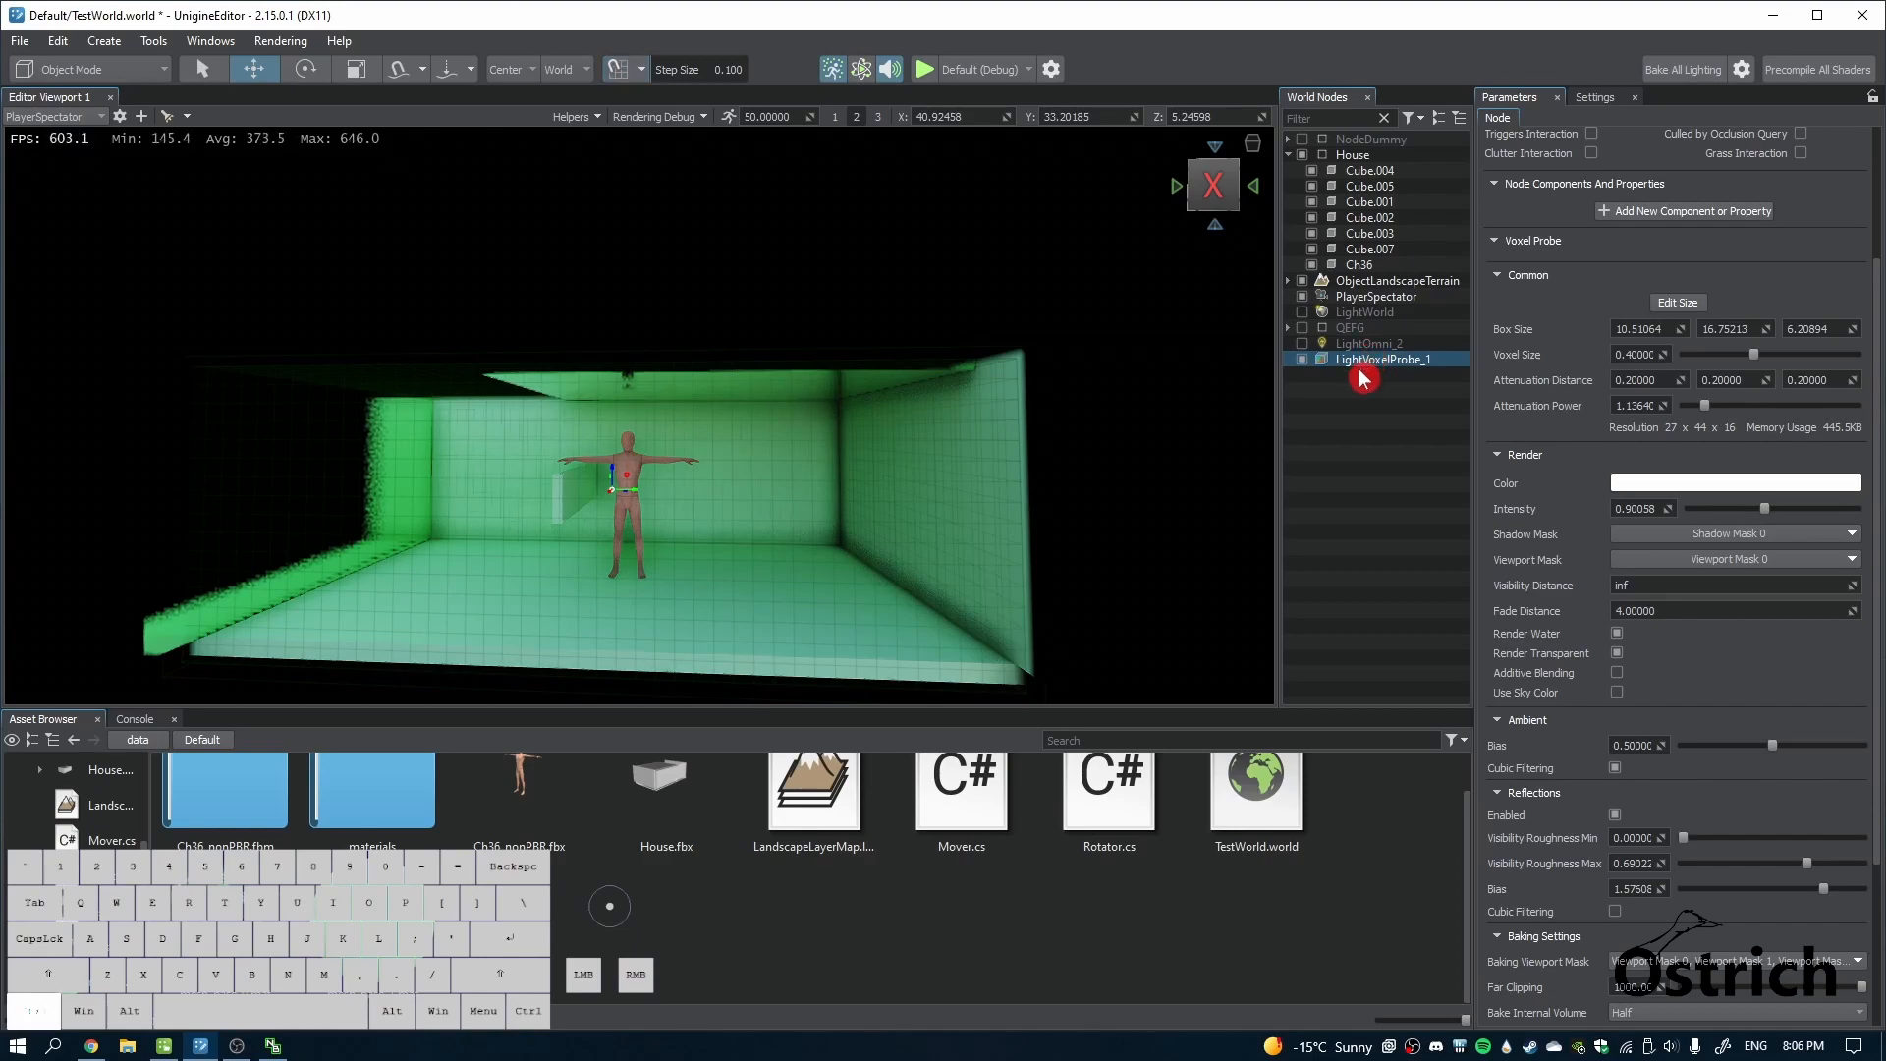
{"action": "right_click", "coordinate": [1364, 359]}
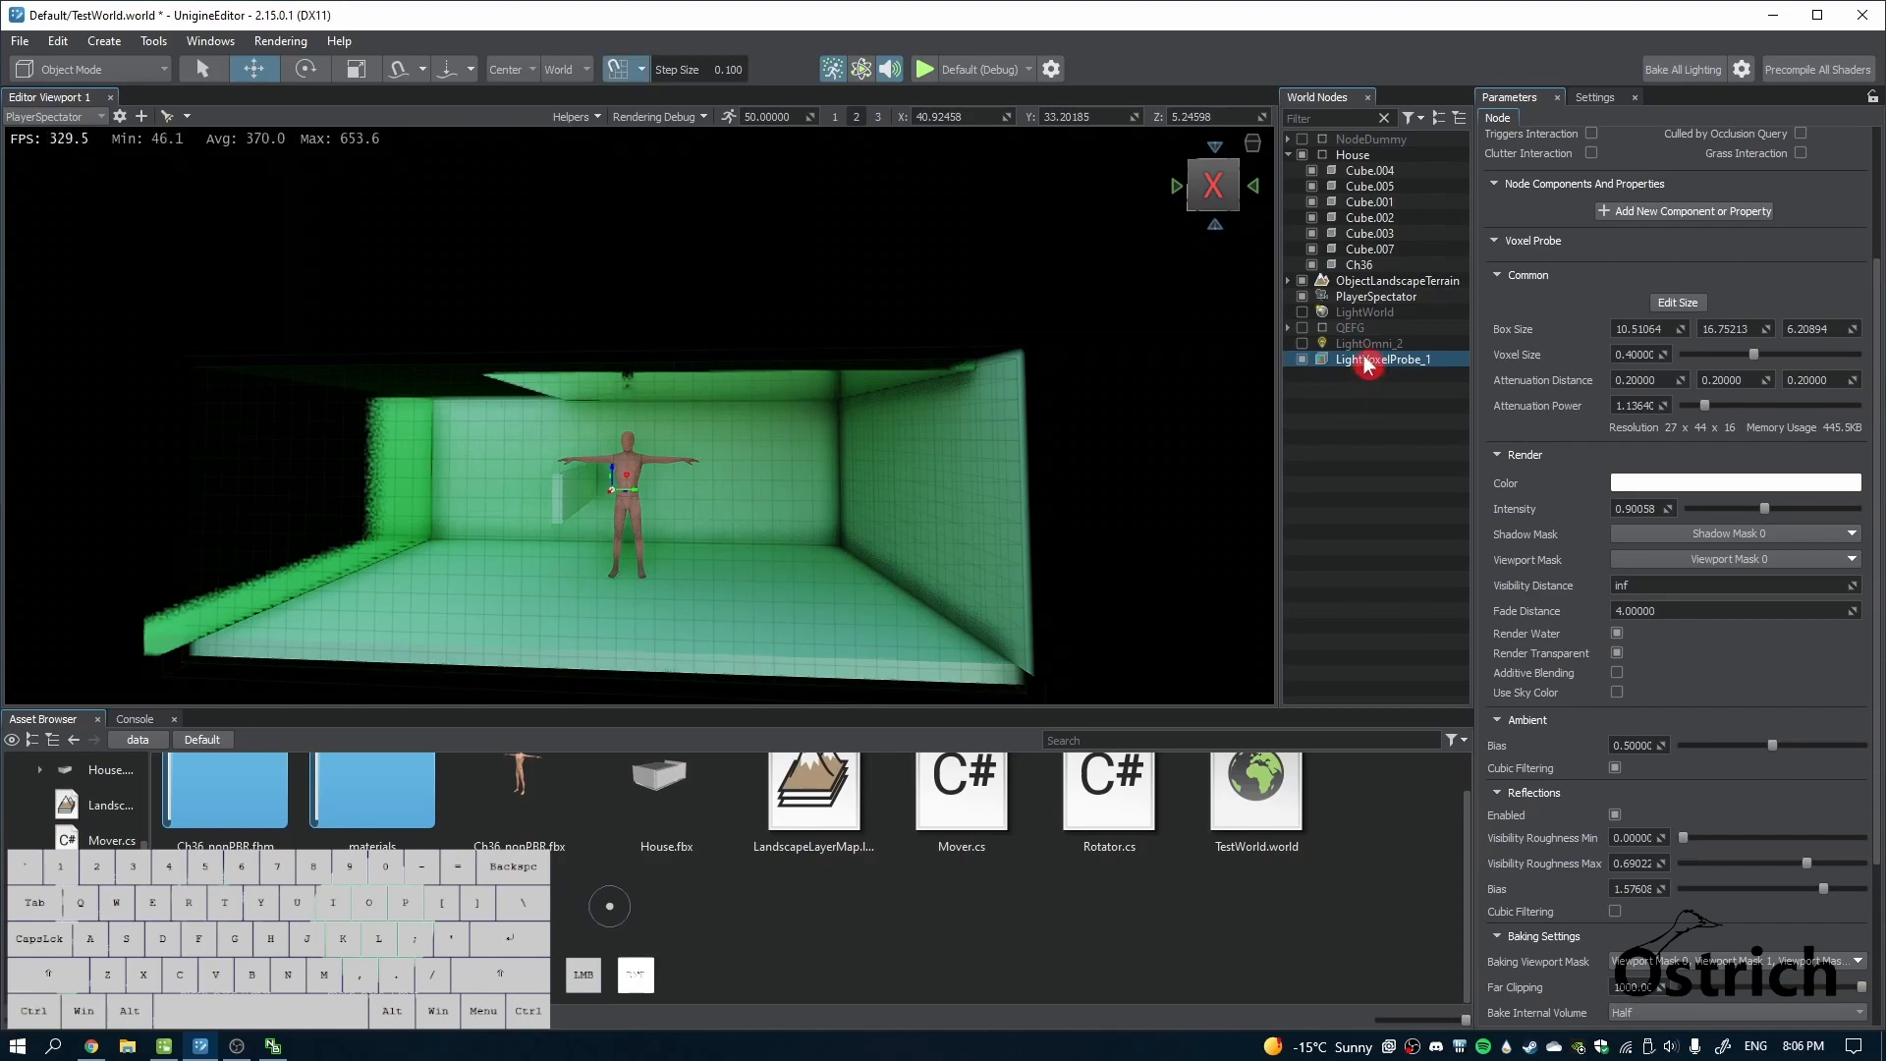
{"action": "left_click", "coordinate": [1400, 514]}
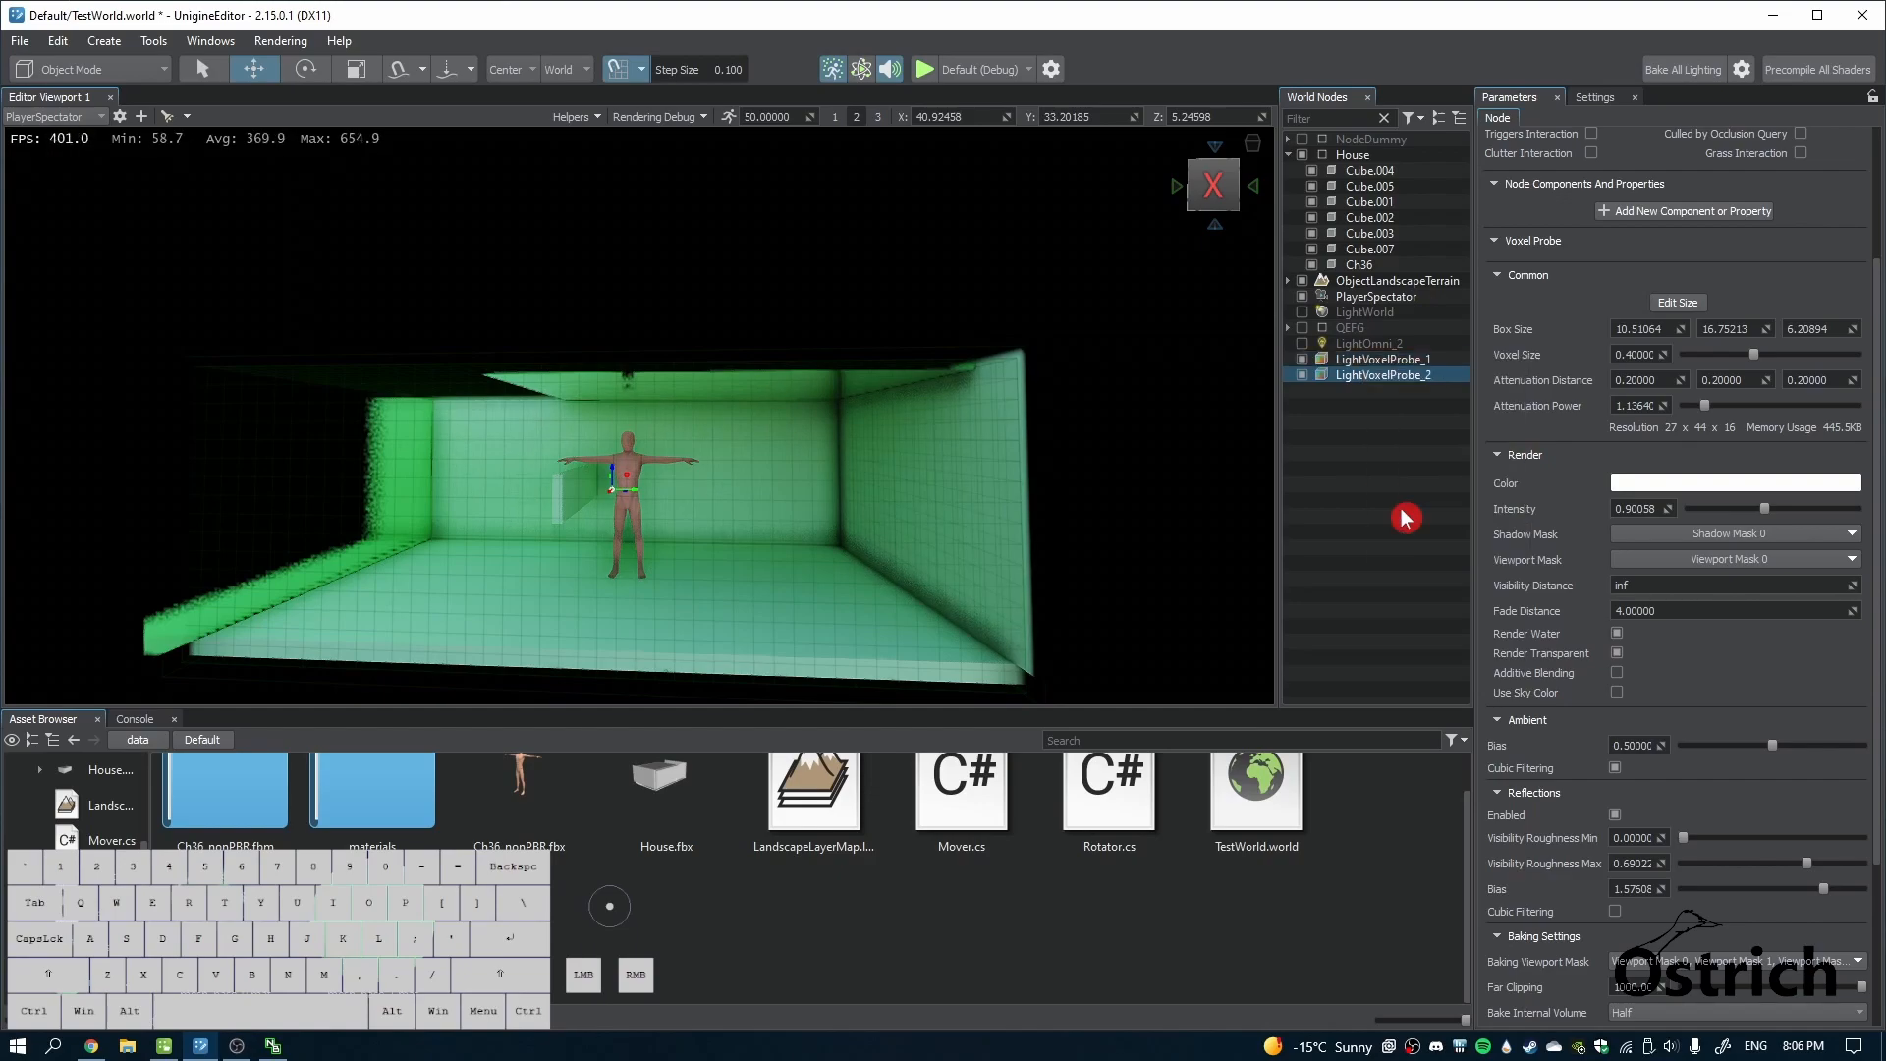
Rename the original voxel probe Day and its clone Night
{"action": "left_click", "coordinate": [1420, 365]}
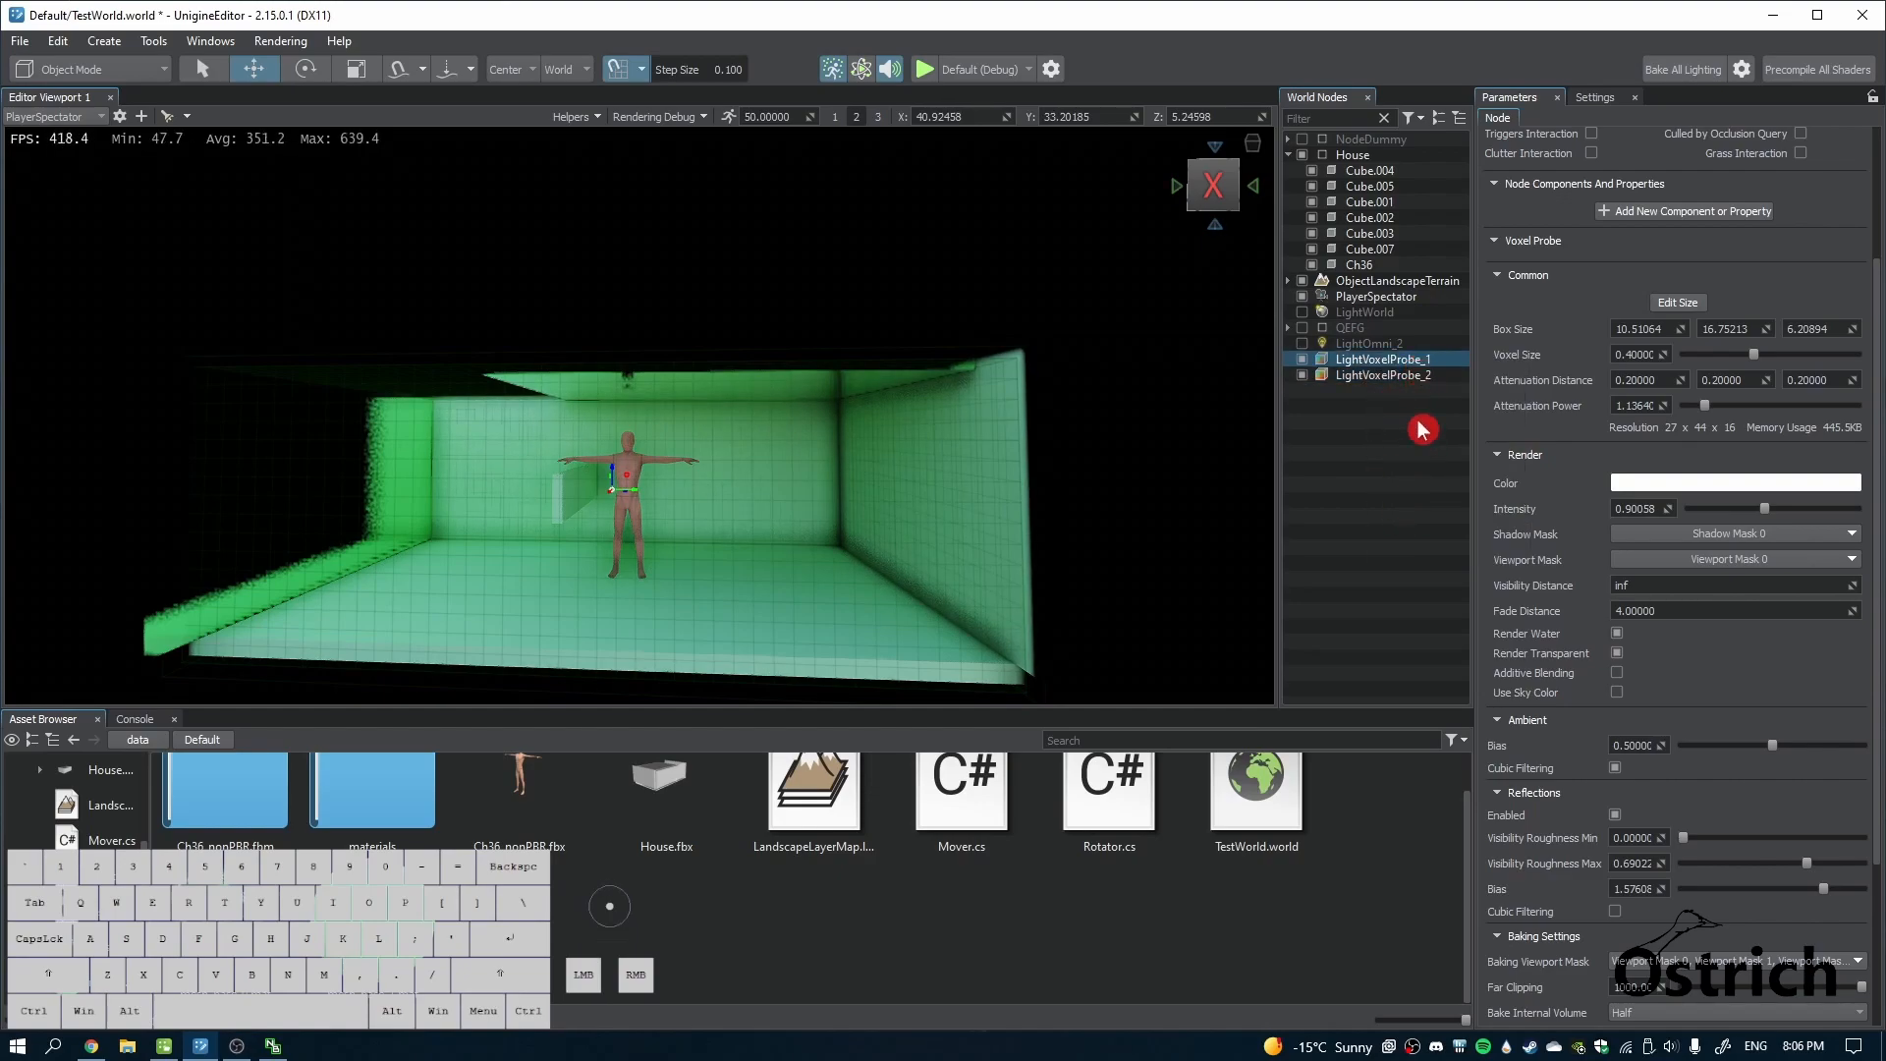
{"action": "left_click", "coordinate": [1417, 363]}
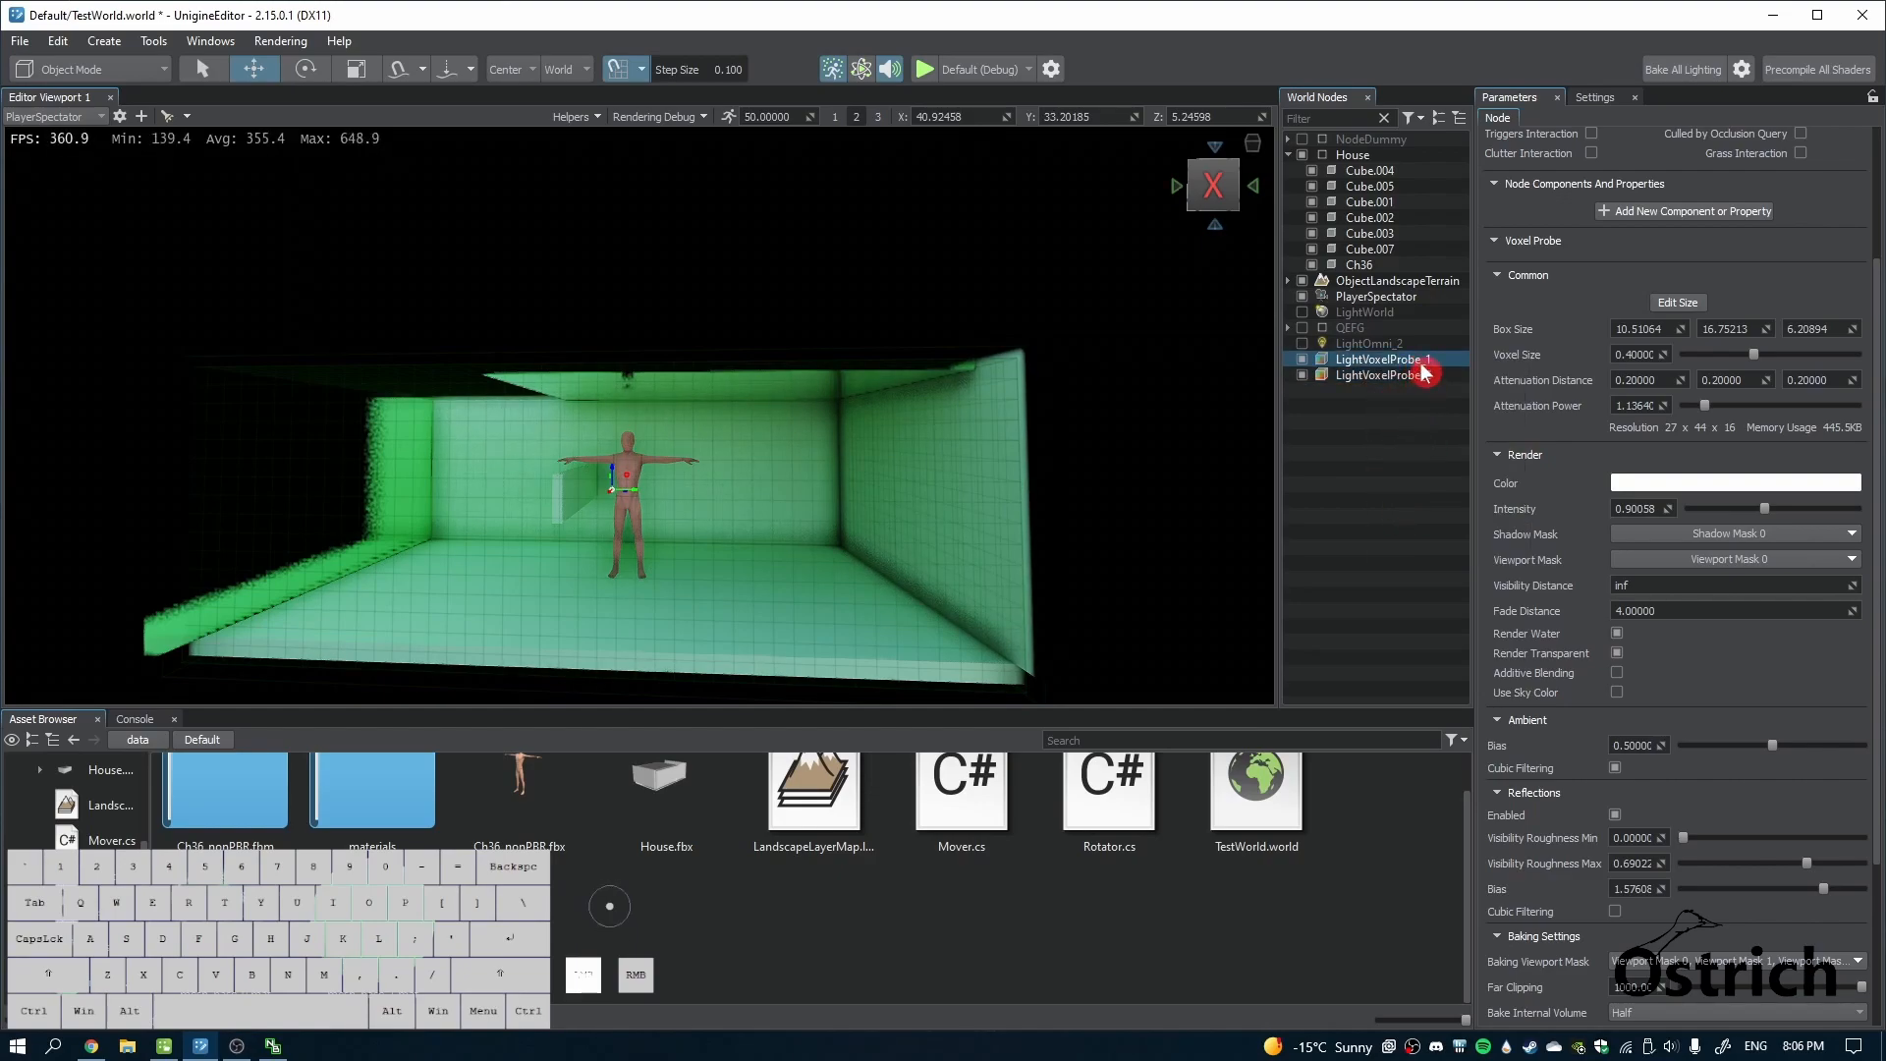
{"action": "key", "text": "shift+Home"}
{"action": "type", "text": "a"}
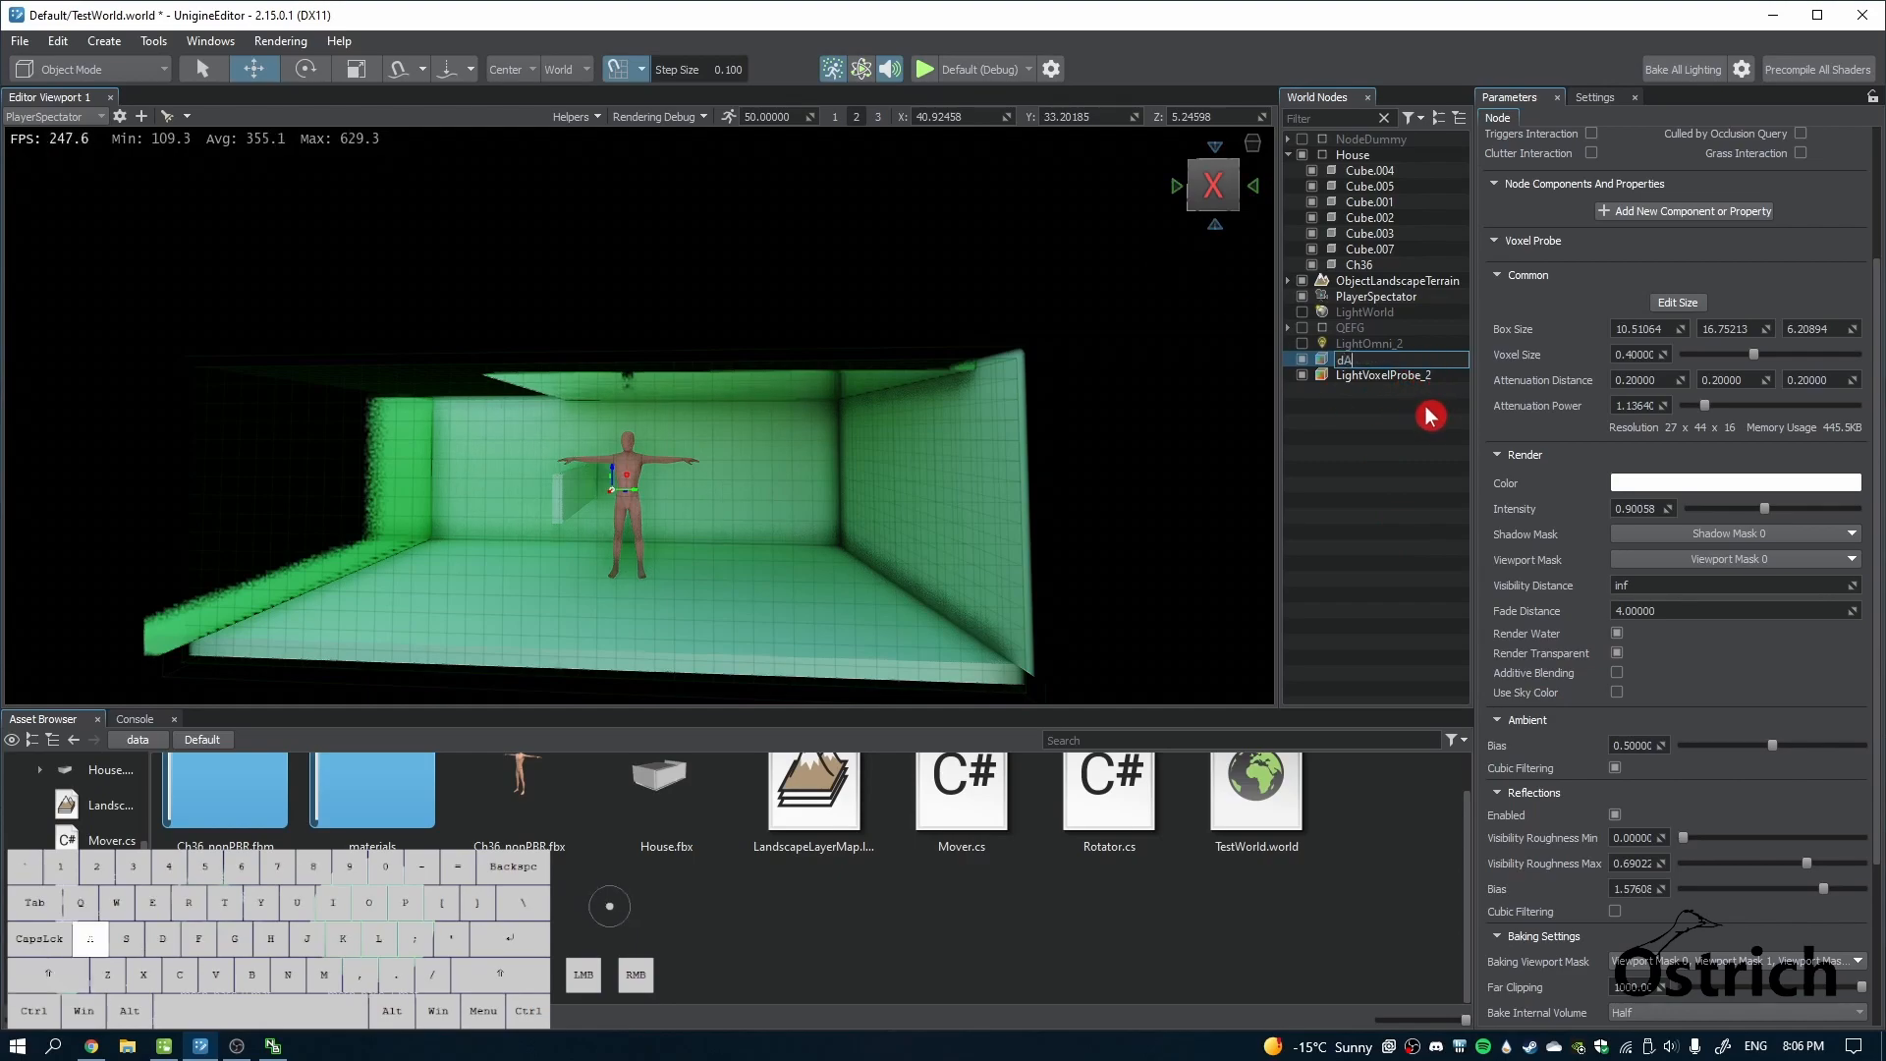
{"action": "key", "text": "BackSpace"}
{"action": "type", "text": "Day"}
{"action": "key", "text": "Return"}
{"action": "key", "text": "Down"}
{"action": "key", "text": "F2"}
{"action": "type", "text": "Night"}
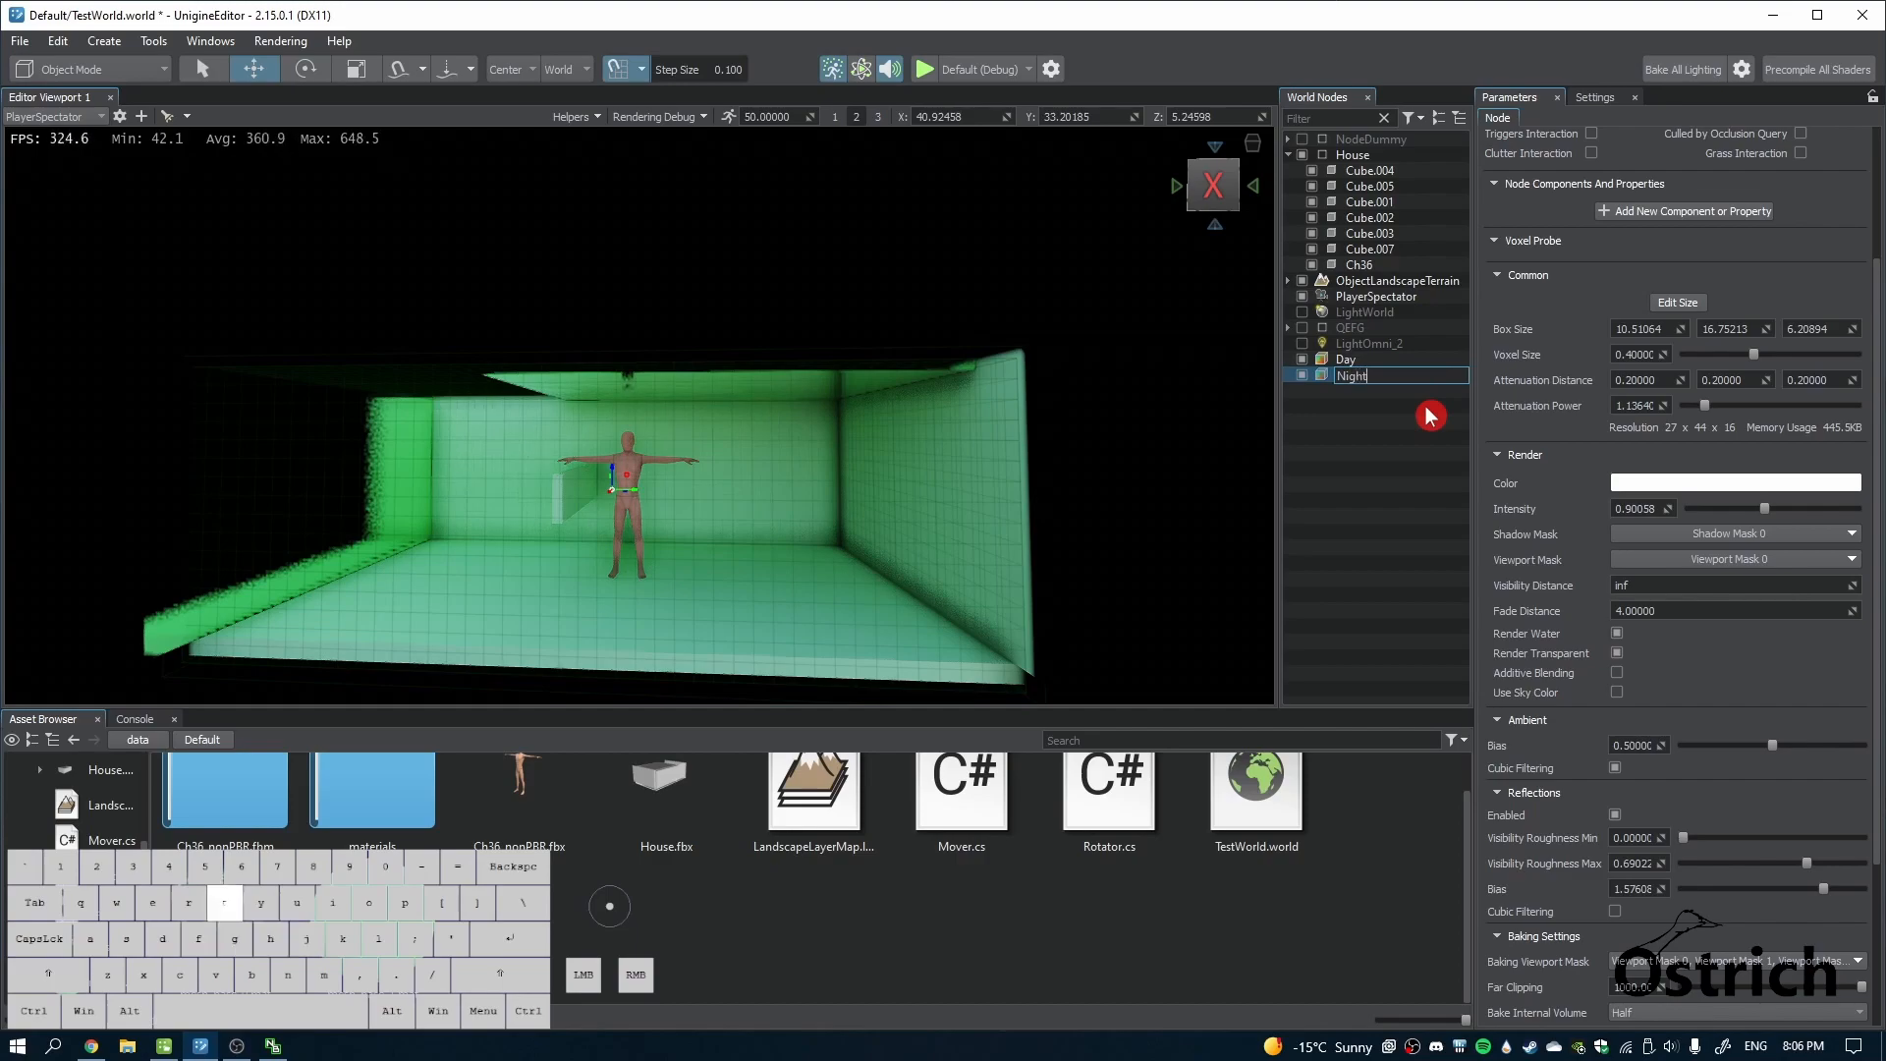
{"action": "key", "text": "Return"}
Turn LightWorld on and place a clone of it directly below it in the node list
{"action": "left_click", "coordinate": [1371, 360]}
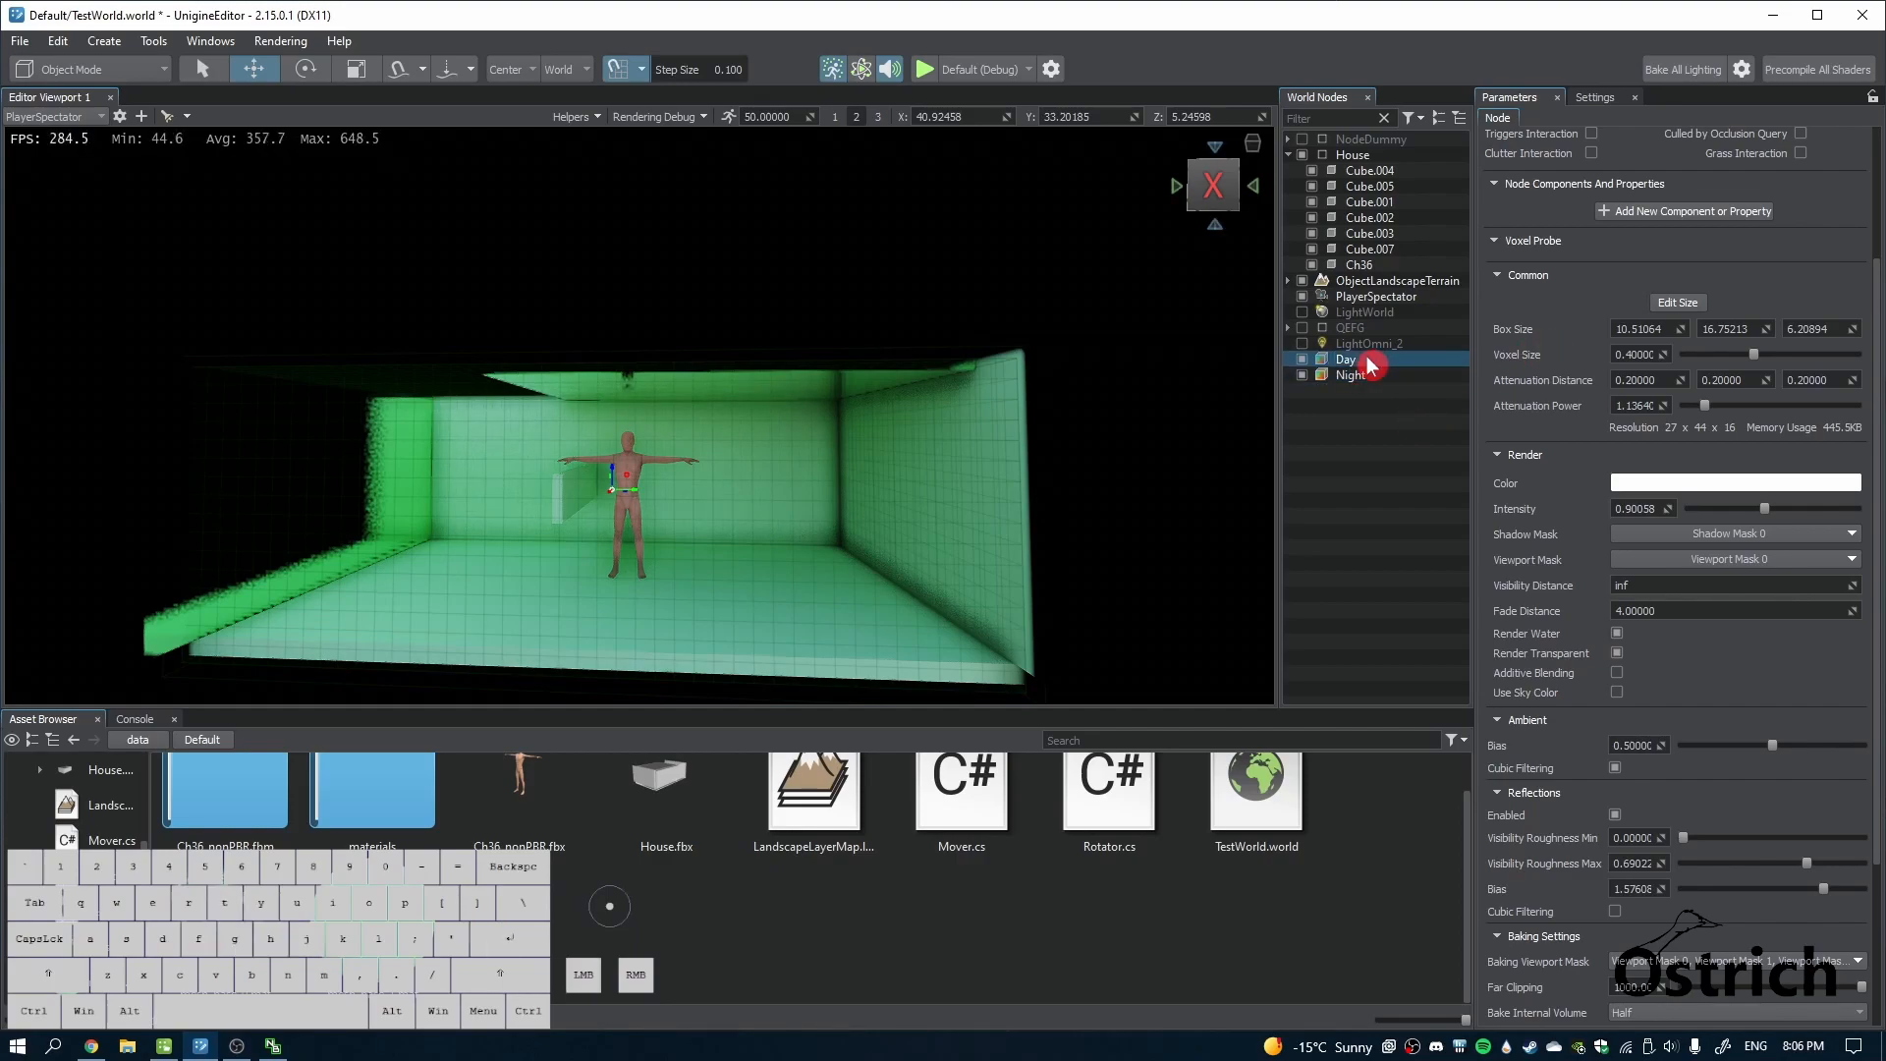
{"action": "left_click", "coordinate": [1303, 313]}
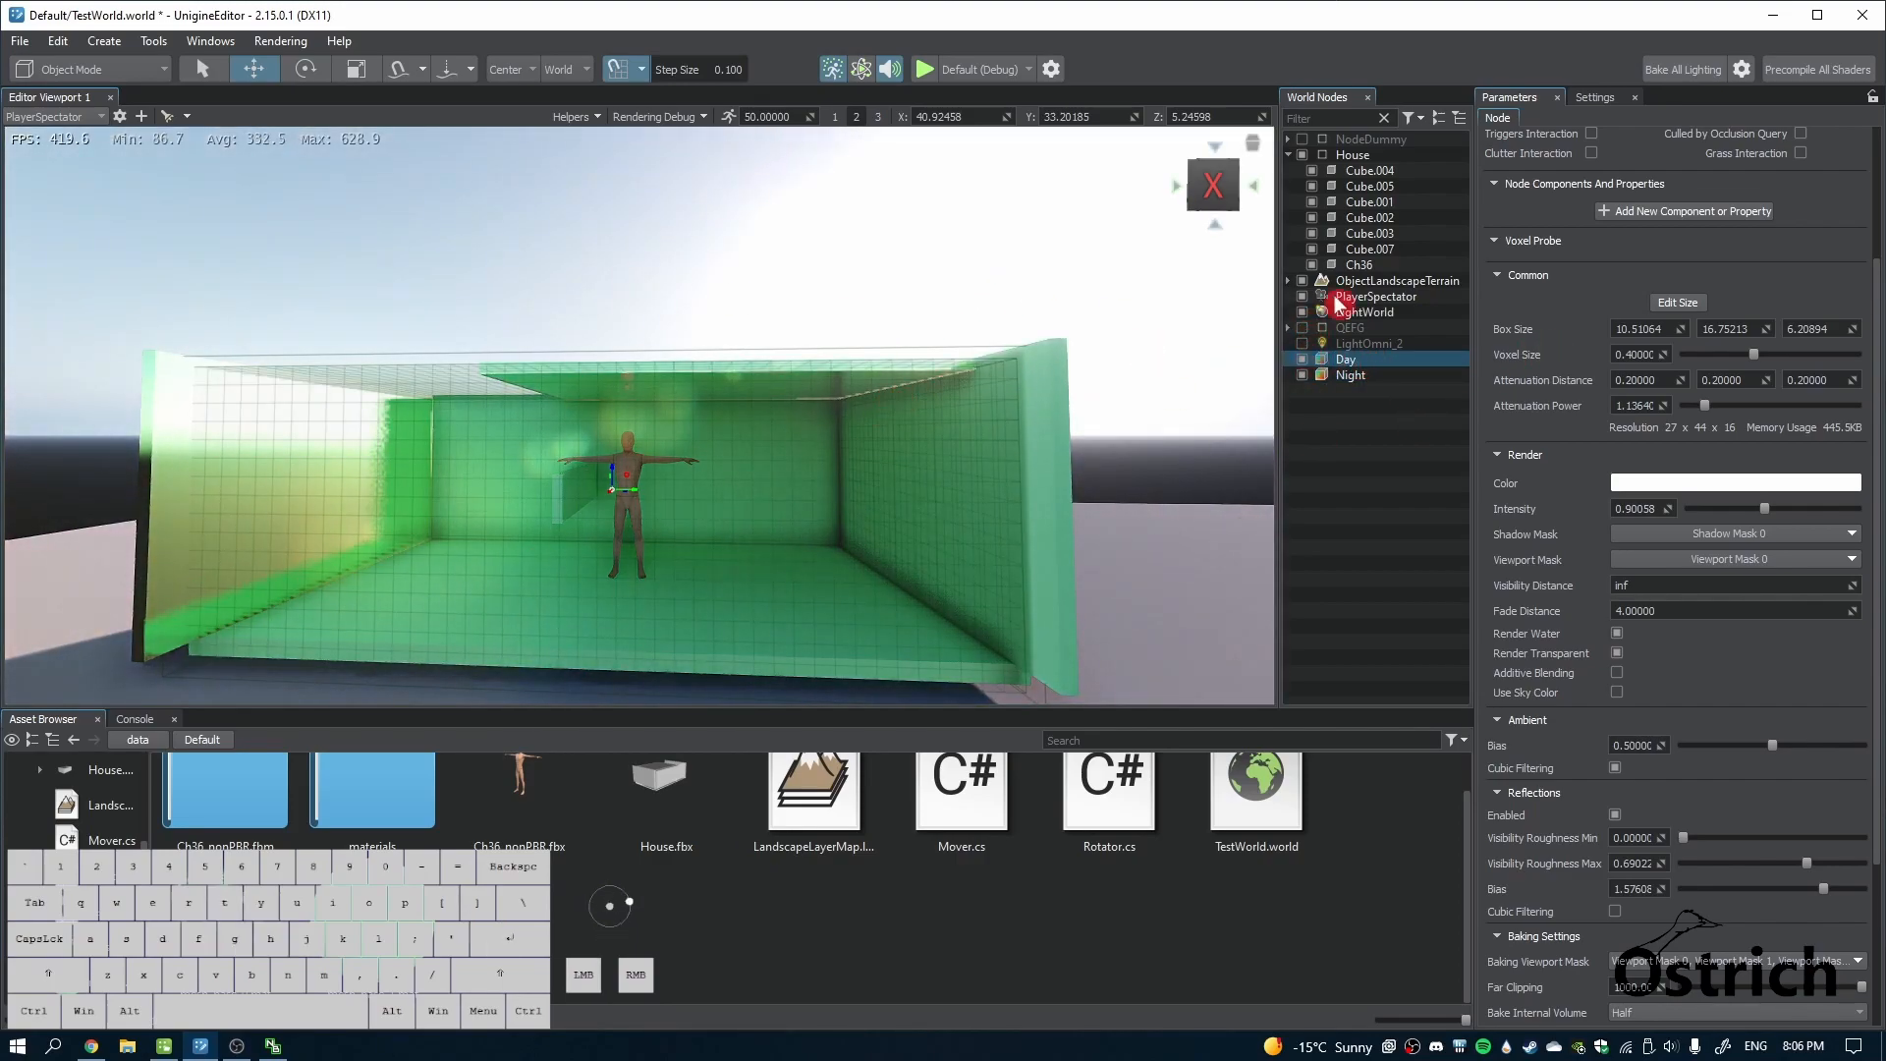
{"action": "left_click", "coordinate": [1375, 312]}
{"action": "key", "text": "ctrl+c"}
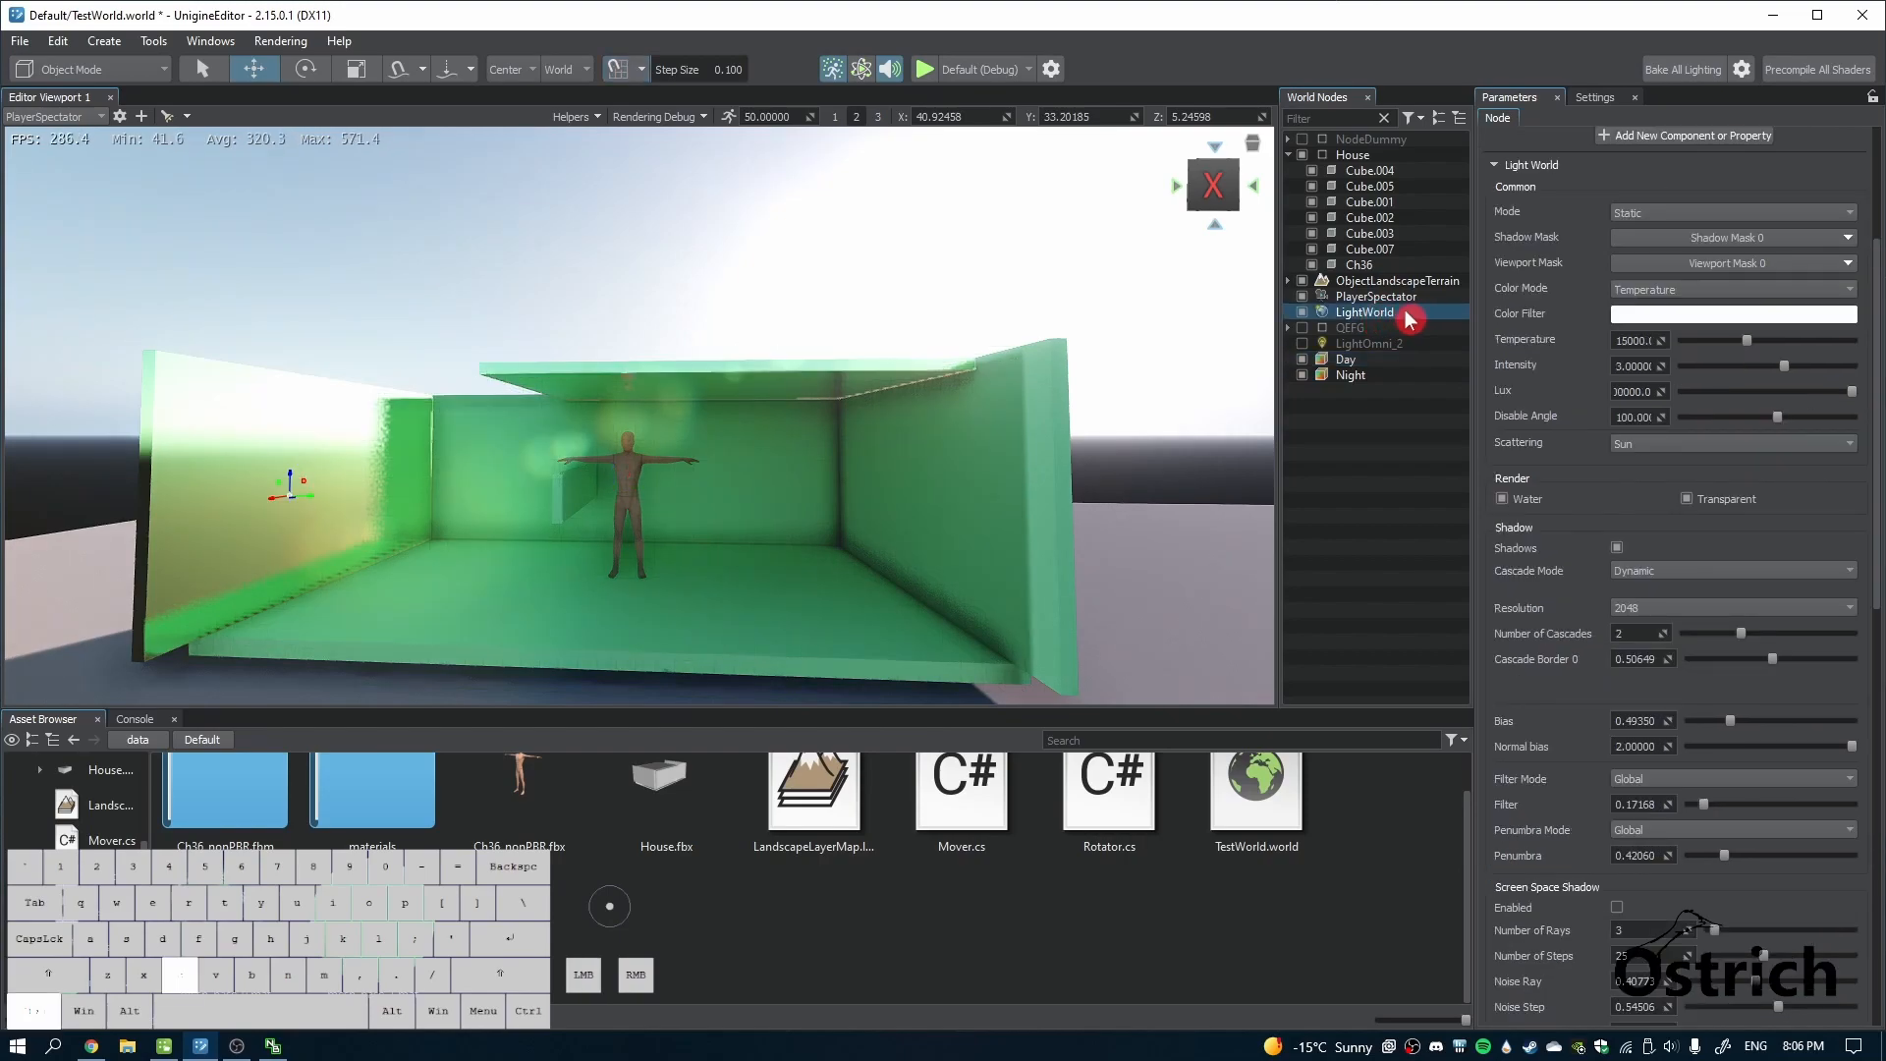
{"action": "right_click", "coordinate": [1385, 319]}
{"action": "left_click", "coordinate": [1420, 470]}
{"action": "mouse_move", "coordinate": [1370, 390]}
{"action": "left_mouse_down"}
{"action": "mouse_move", "coordinate": [1391, 321]}
{"action": "mouse_move", "coordinate": [1378, 337]}
{"action": "left_mouse_up"}
Set the cloned world light's Scattering to Moon and turn the original LightWorld off
{"action": "left_click", "coordinate": [1715, 444]}
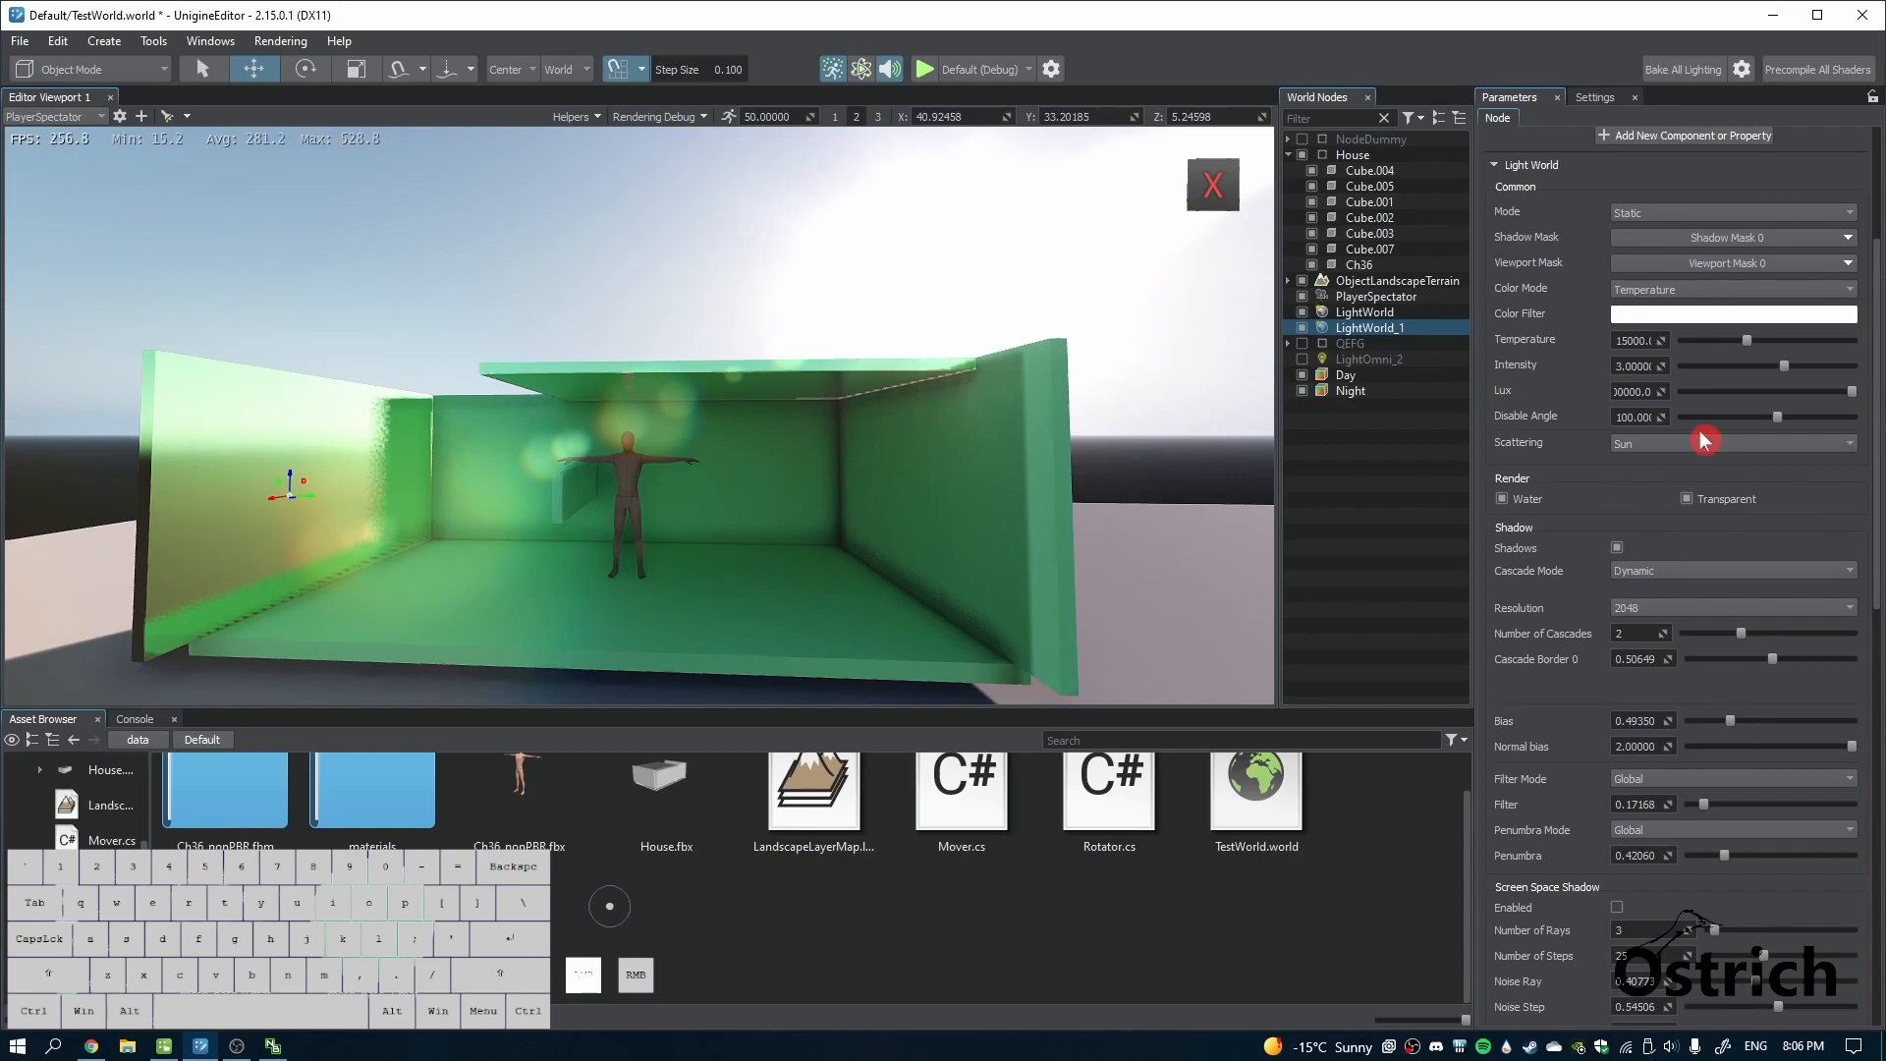
{"action": "left_click", "coordinate": [1670, 481]}
{"action": "left_click", "coordinate": [1312, 312]}
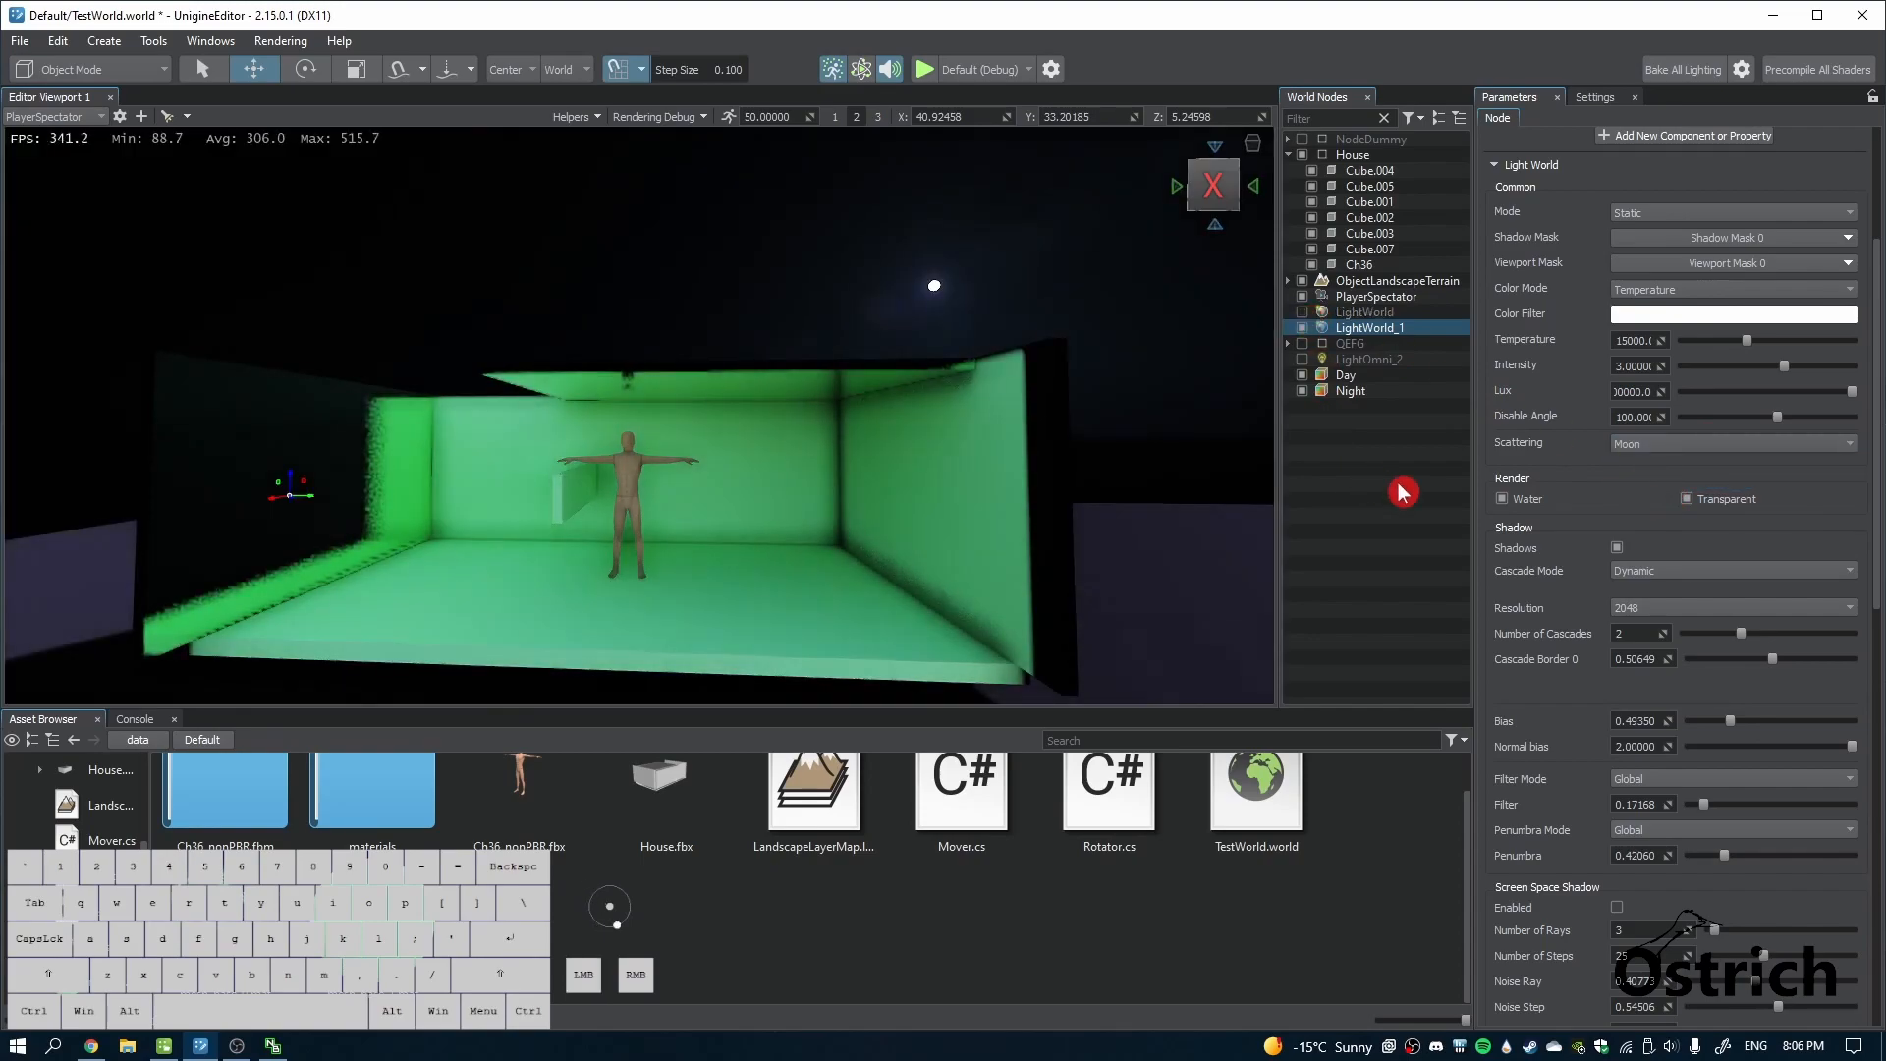
Turn the Day probe off and rename the cloned world light Moon and the original one Sun
{"action": "left_click", "coordinate": [1303, 378]}
{"action": "type", "text": "Moon"}
{"action": "key", "text": "Return"}
{"action": "left_click", "coordinate": [1395, 314]}
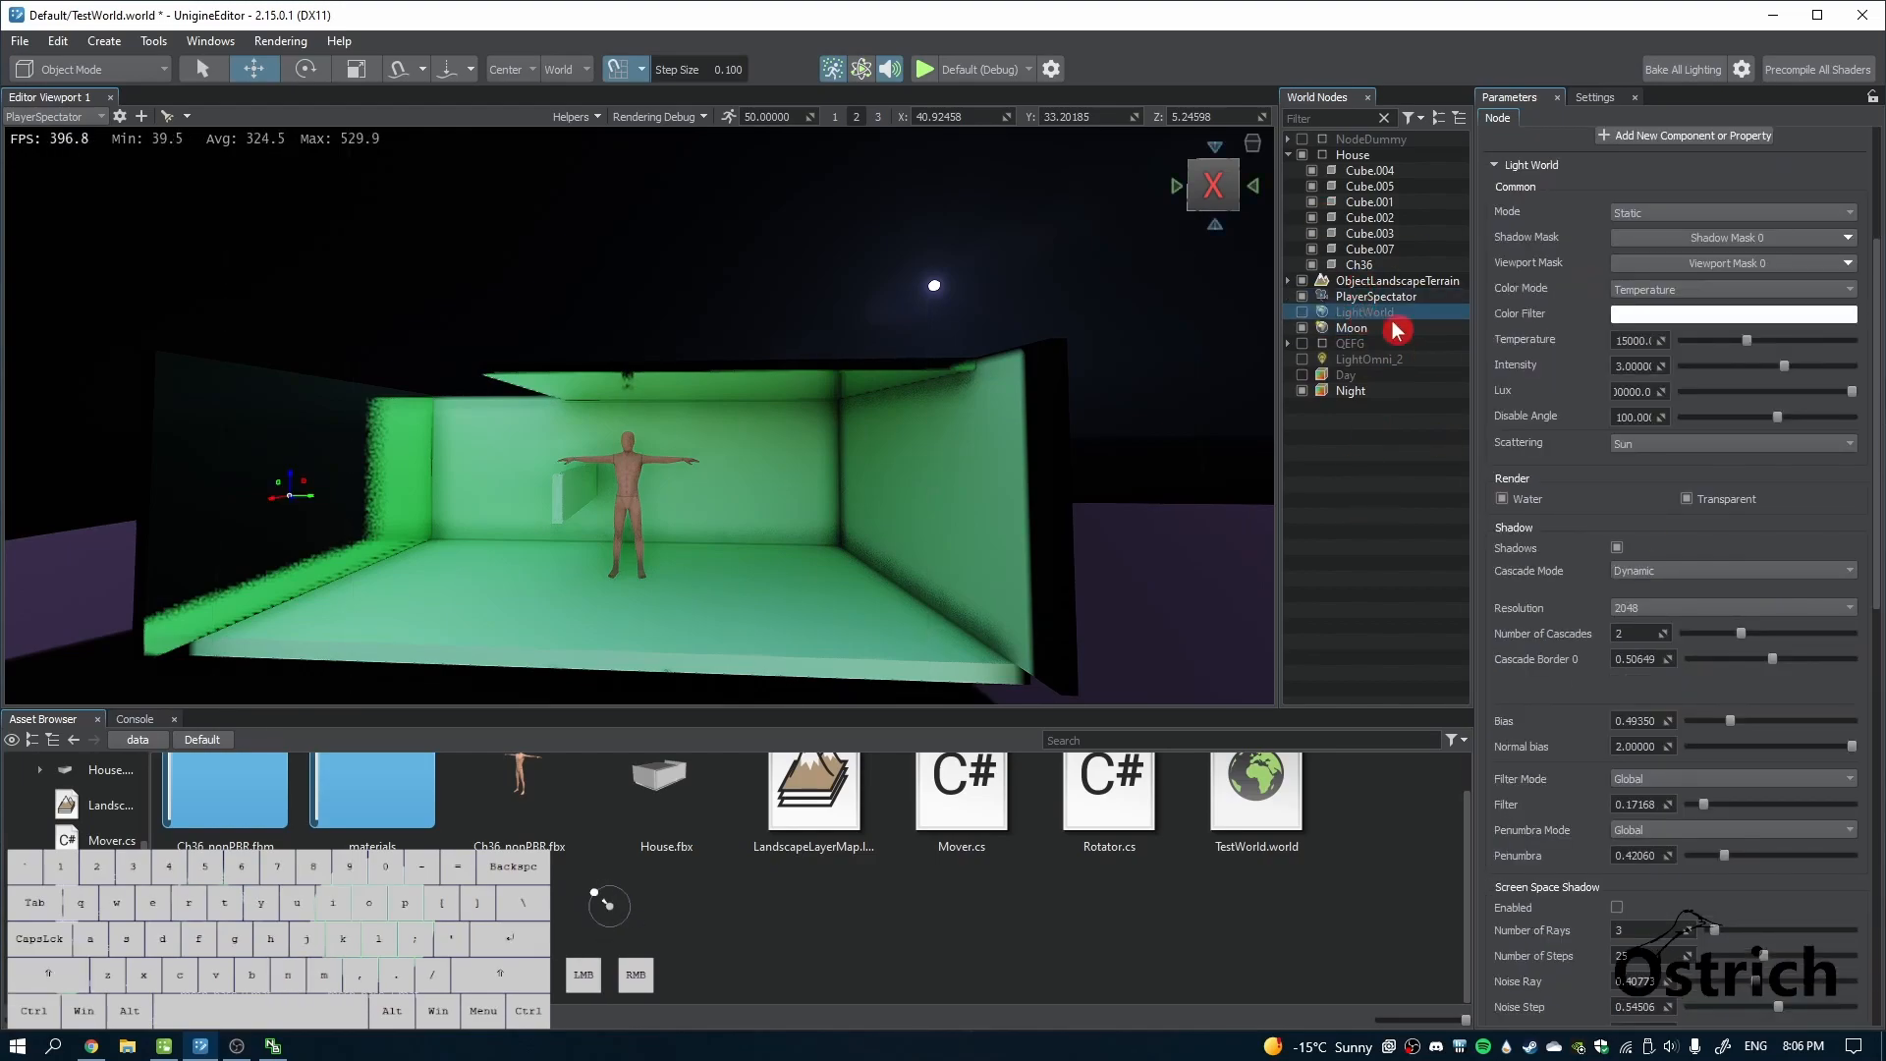
{"action": "double_click", "coordinate": [1370, 314]}
{"action": "type", "text": "Sun"}
{"action": "key", "text": "Return"}
Switch to the day setup by turning Moon and Night off and Sun and Day on
{"action": "left_click", "coordinate": [1302, 328]}
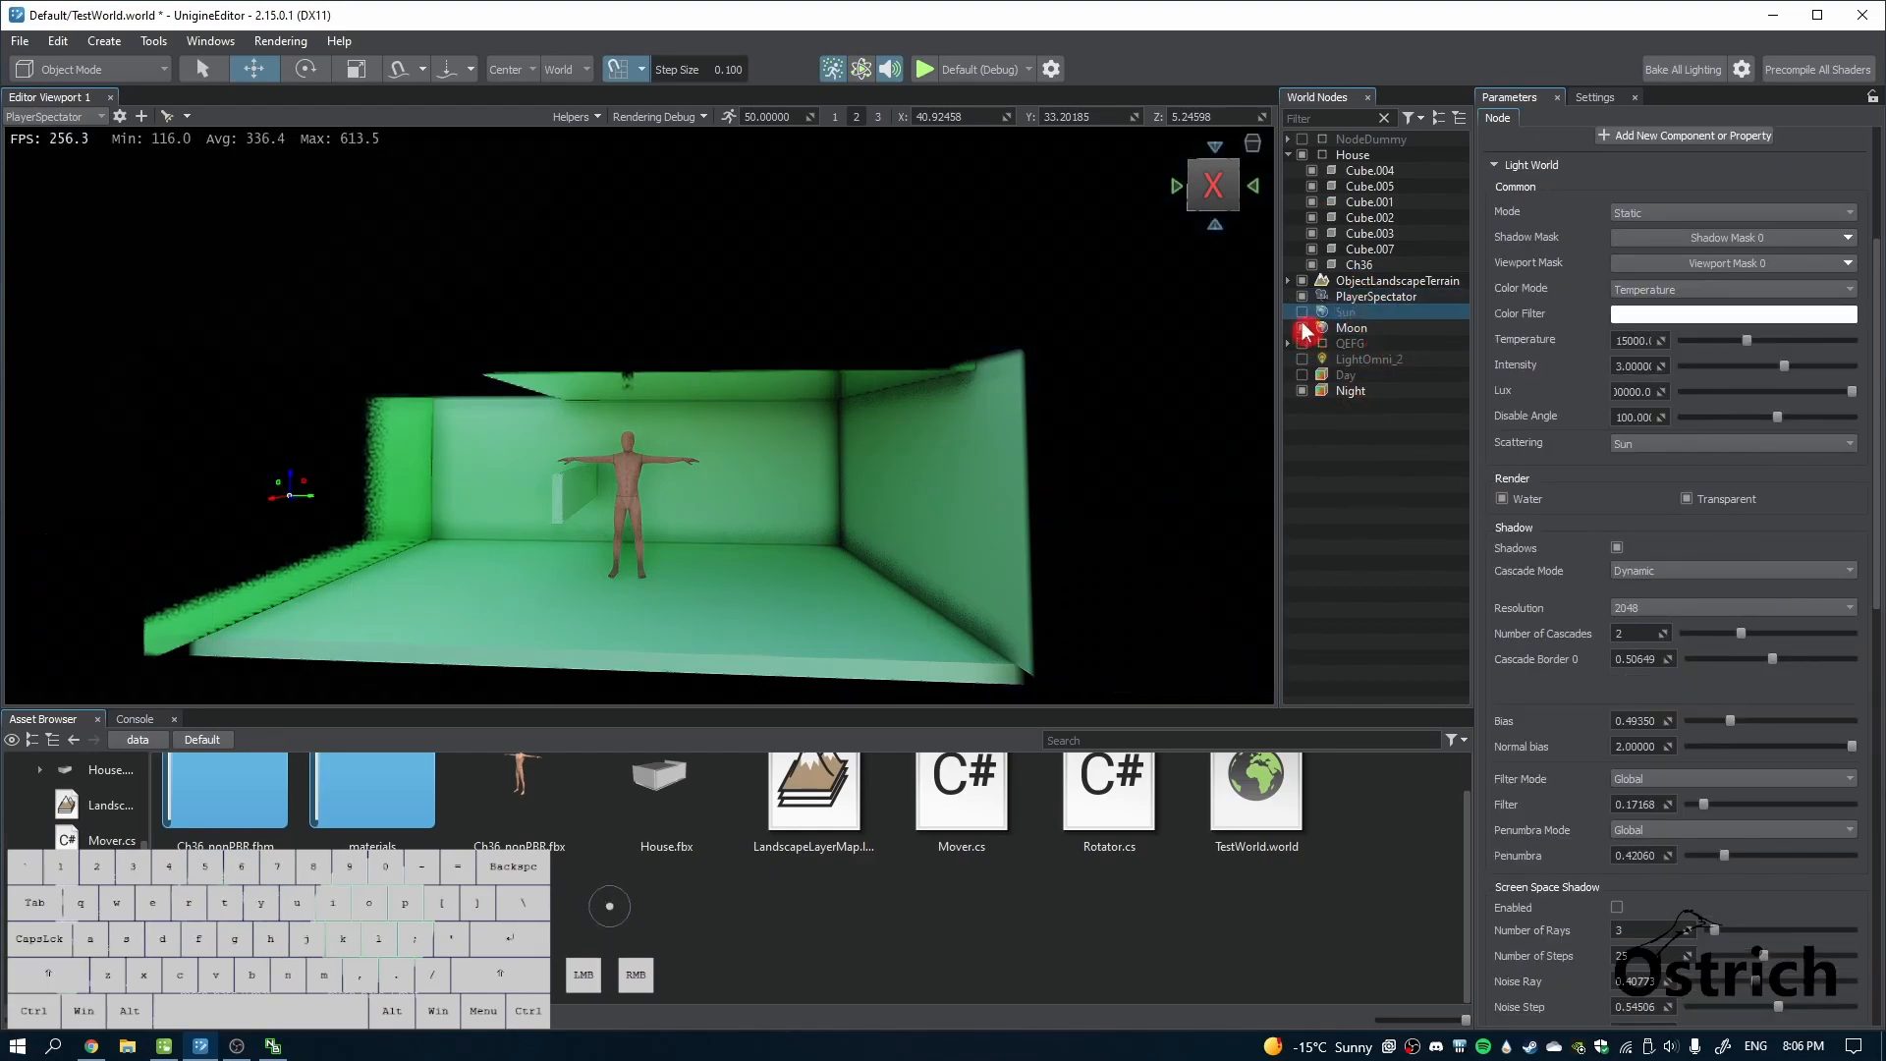
{"action": "left_click", "coordinate": [1303, 313]}
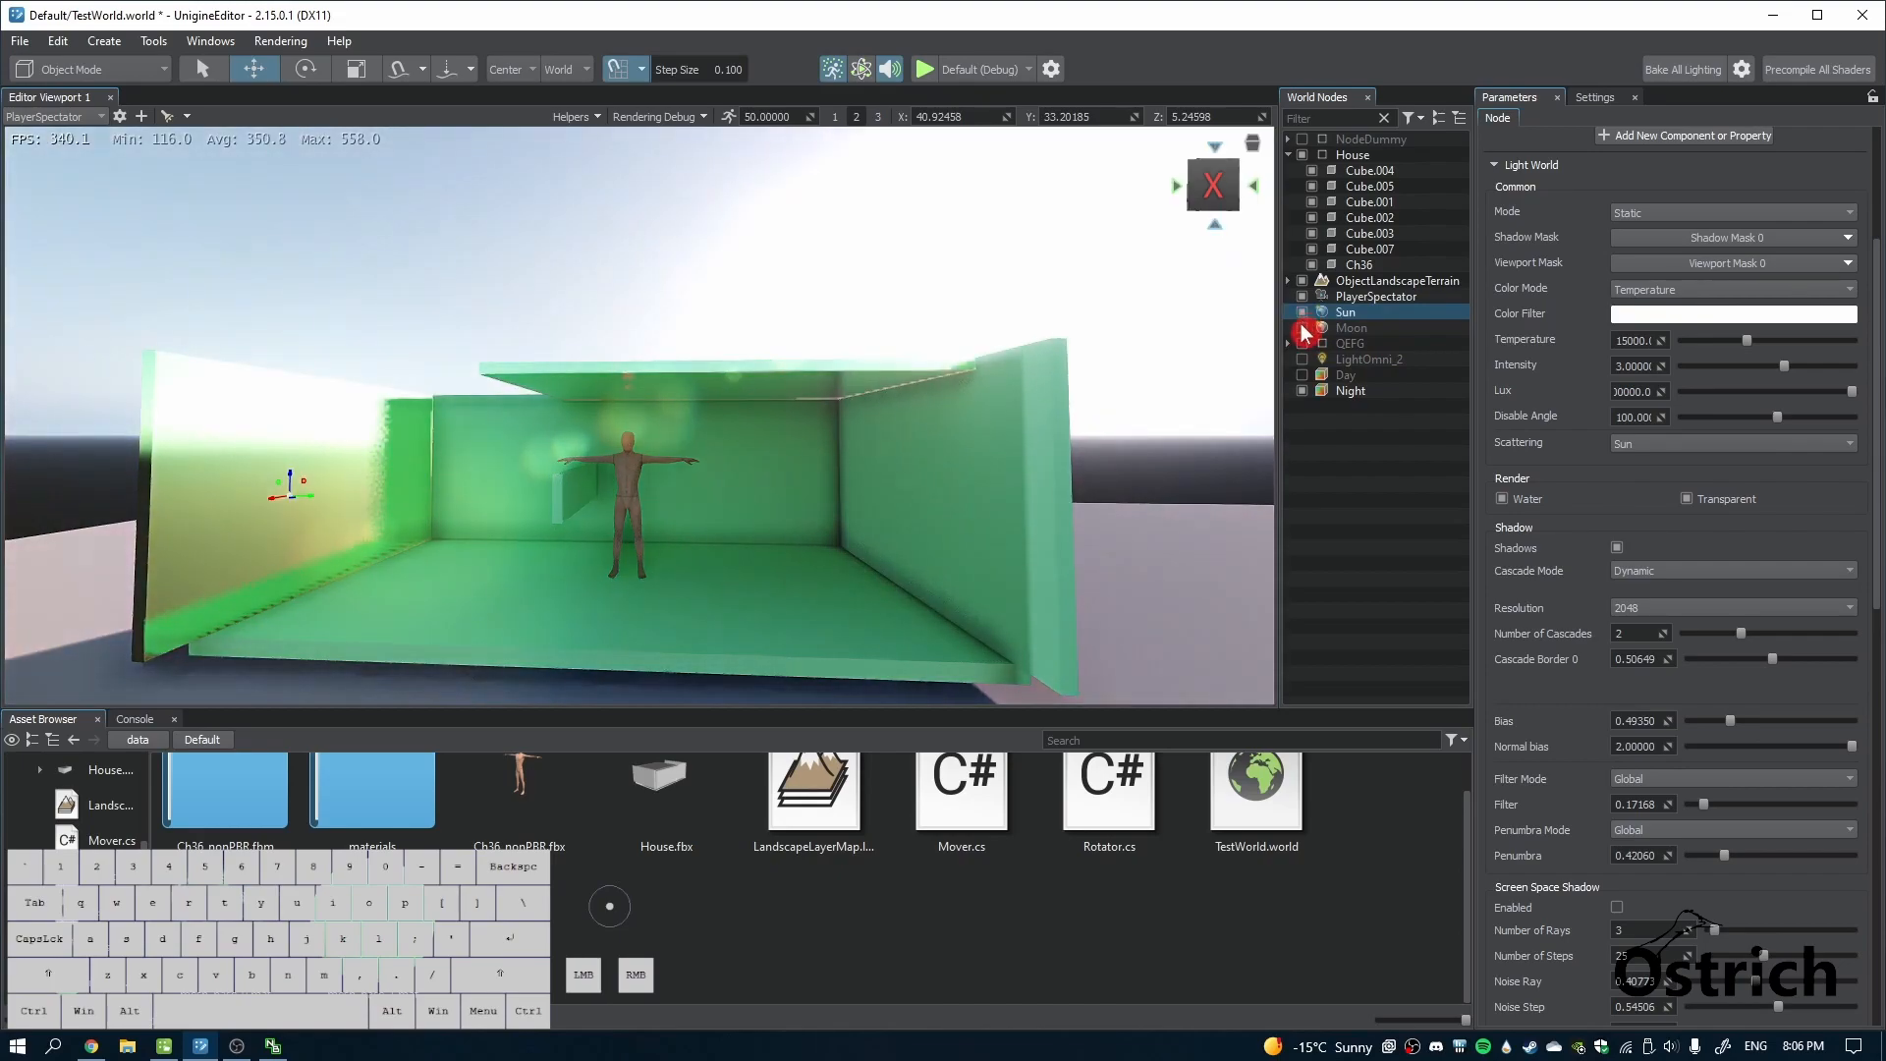
{"action": "left_click", "coordinate": [1303, 390]}
{"action": "left_click", "coordinate": [1303, 375]}
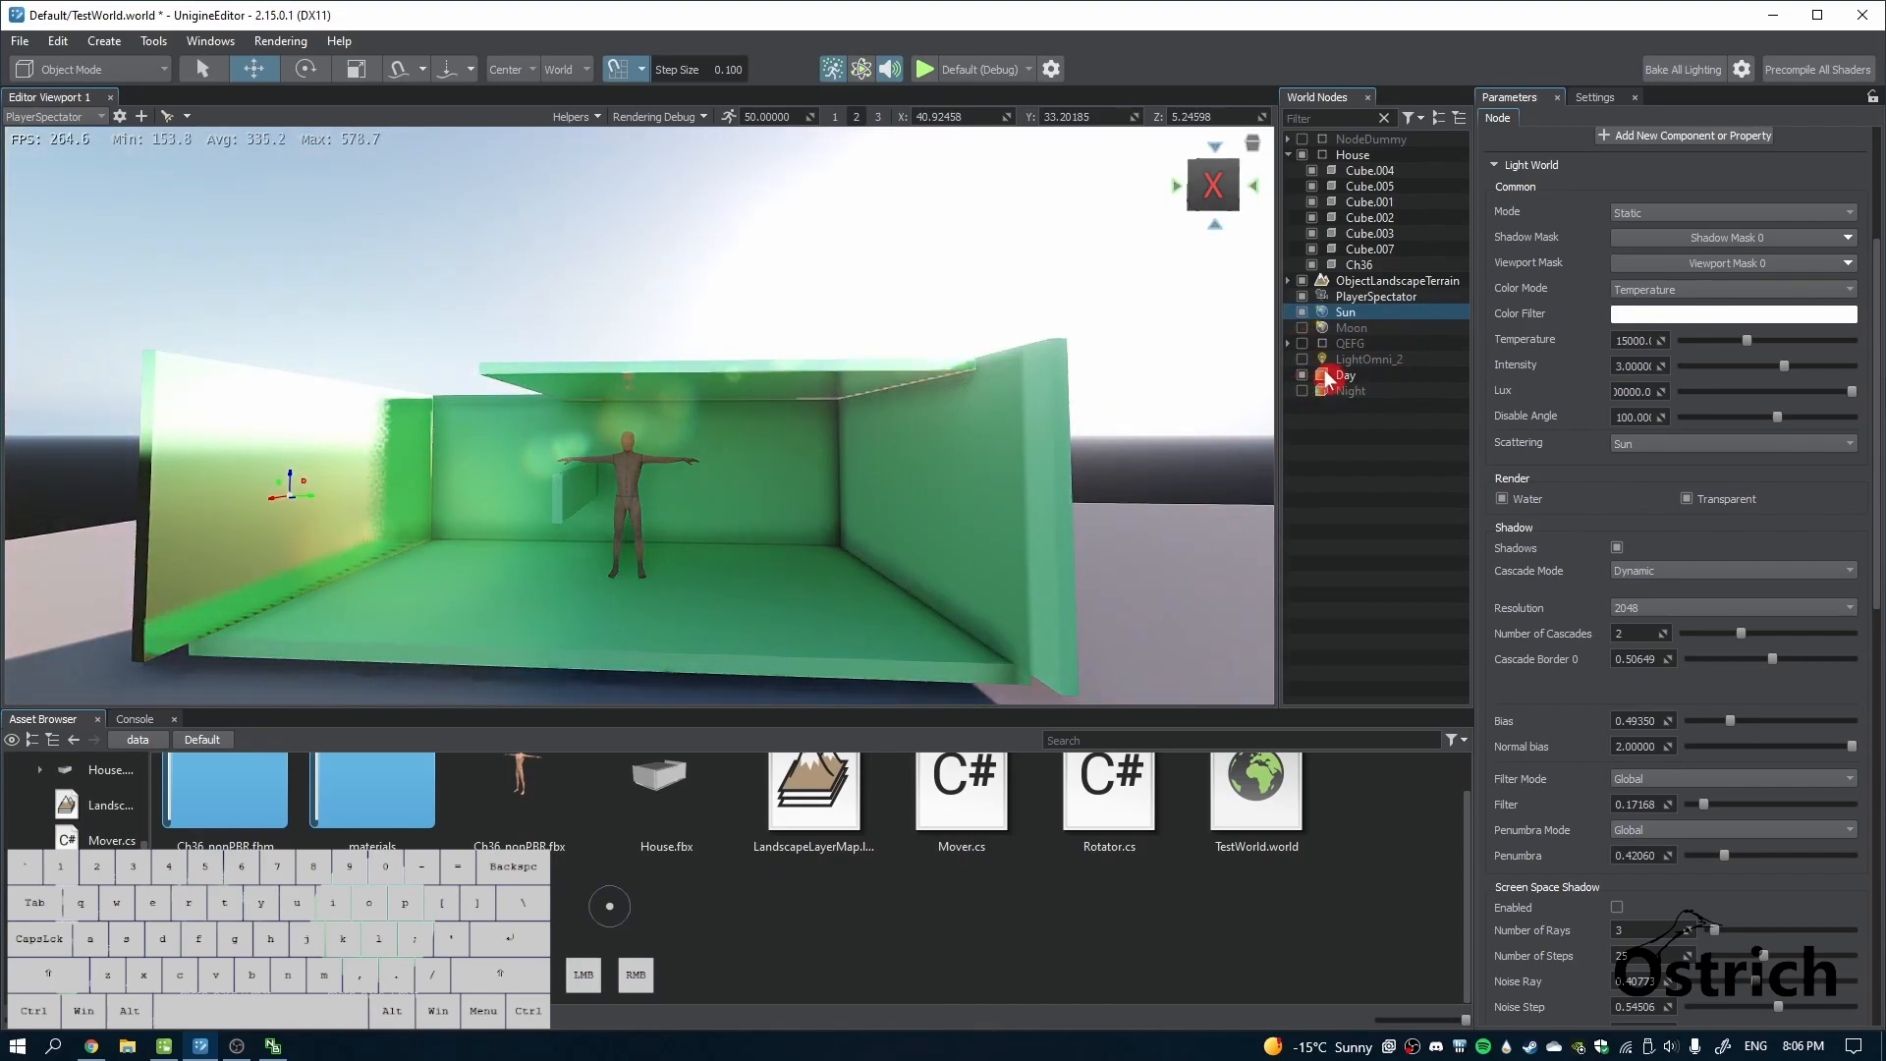
{"action": "left_click", "coordinate": [1329, 432]}
Switch to the night setup with only Moon and the Night probe on, and bake all lighting
{"action": "left_click", "coordinate": [1302, 391]}
{"action": "left_click", "coordinate": [1303, 375]}
{"action": "left_click", "coordinate": [1302, 313]}
{"action": "left_click", "coordinate": [1303, 328]}
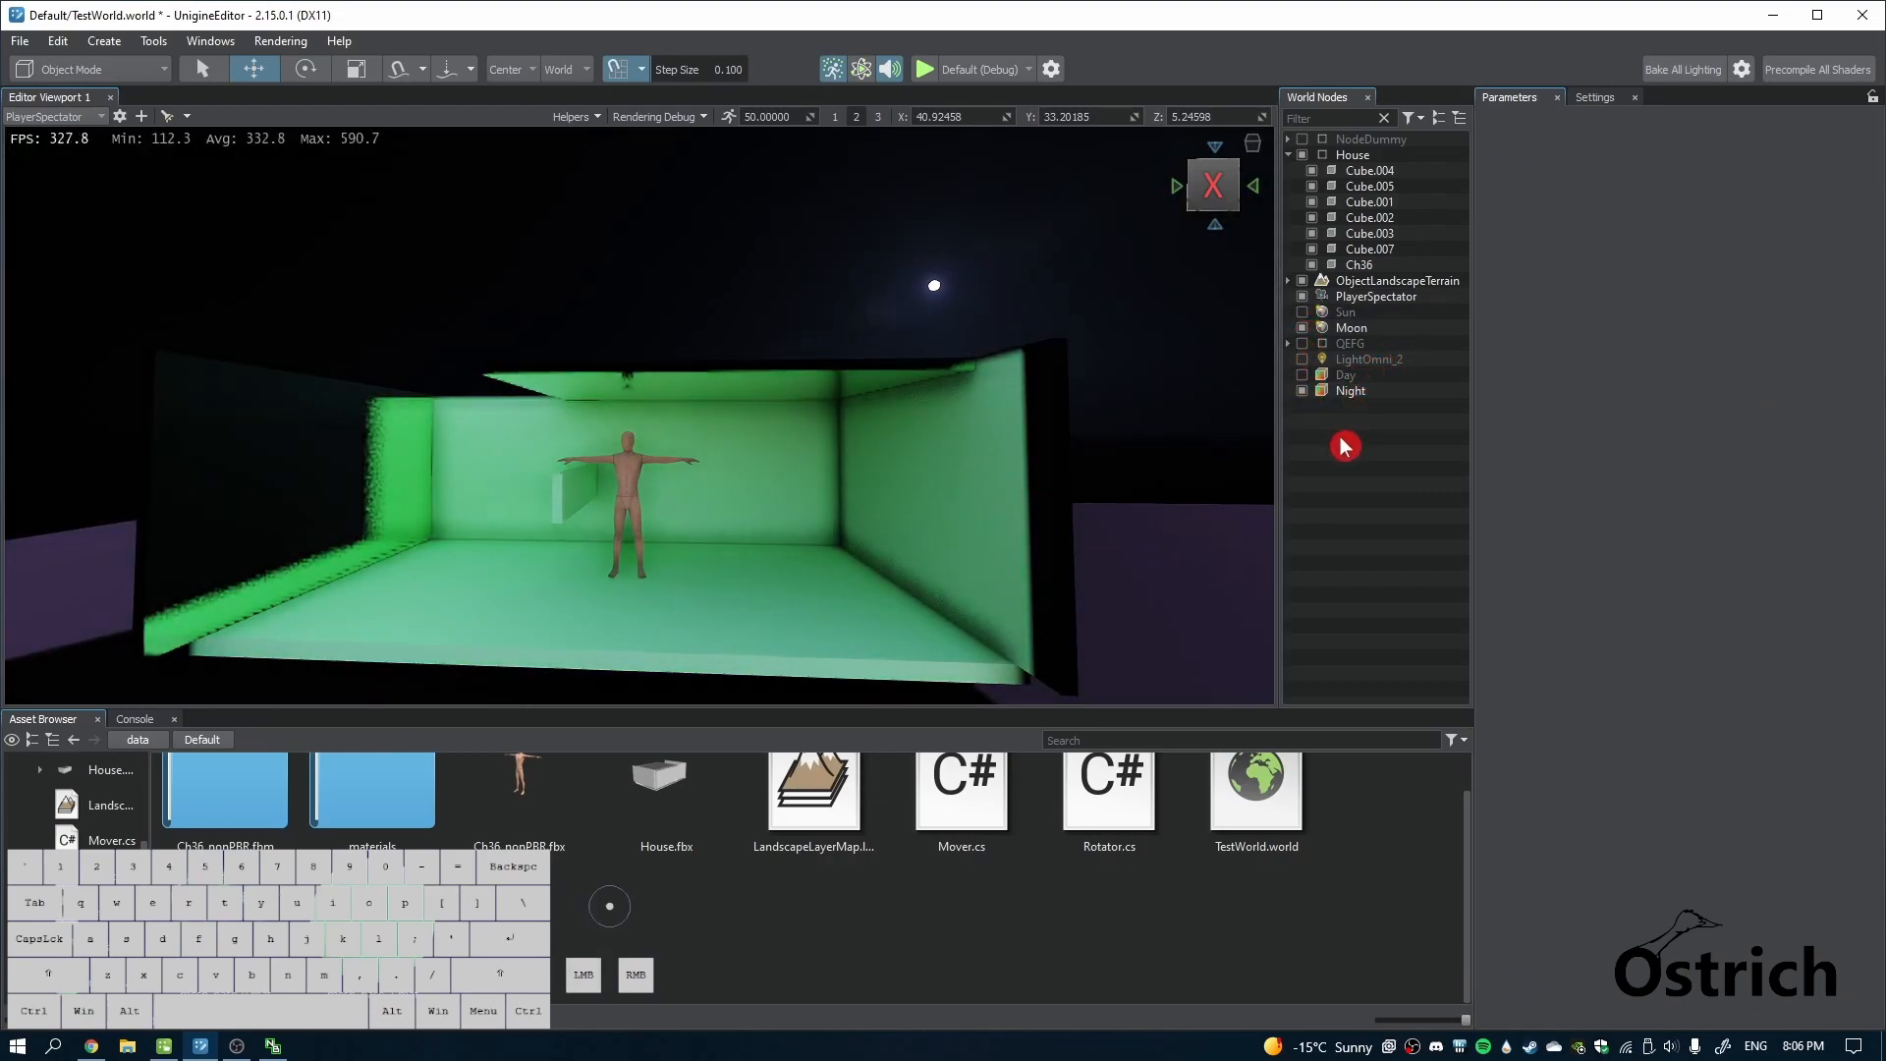
{"action": "left_click", "coordinate": [1676, 69]}
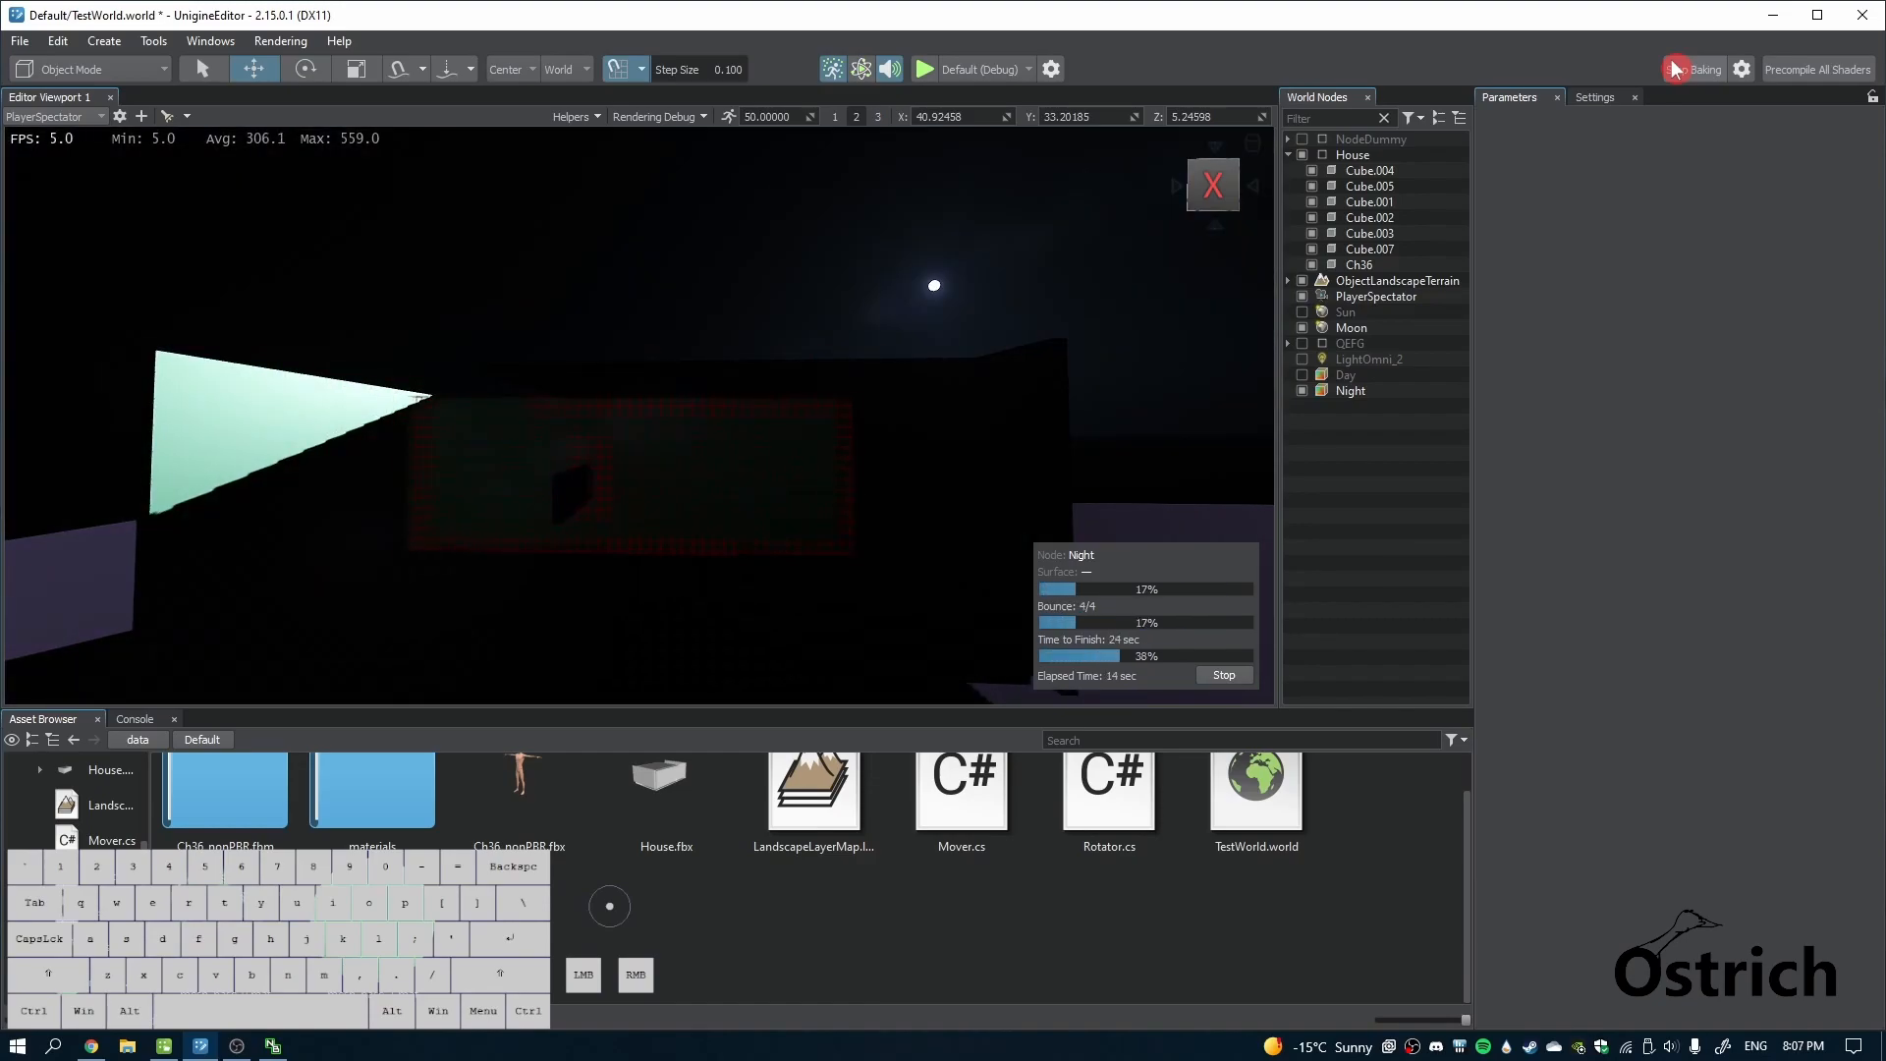
{"action": "left_click", "coordinate": [1678, 68]}
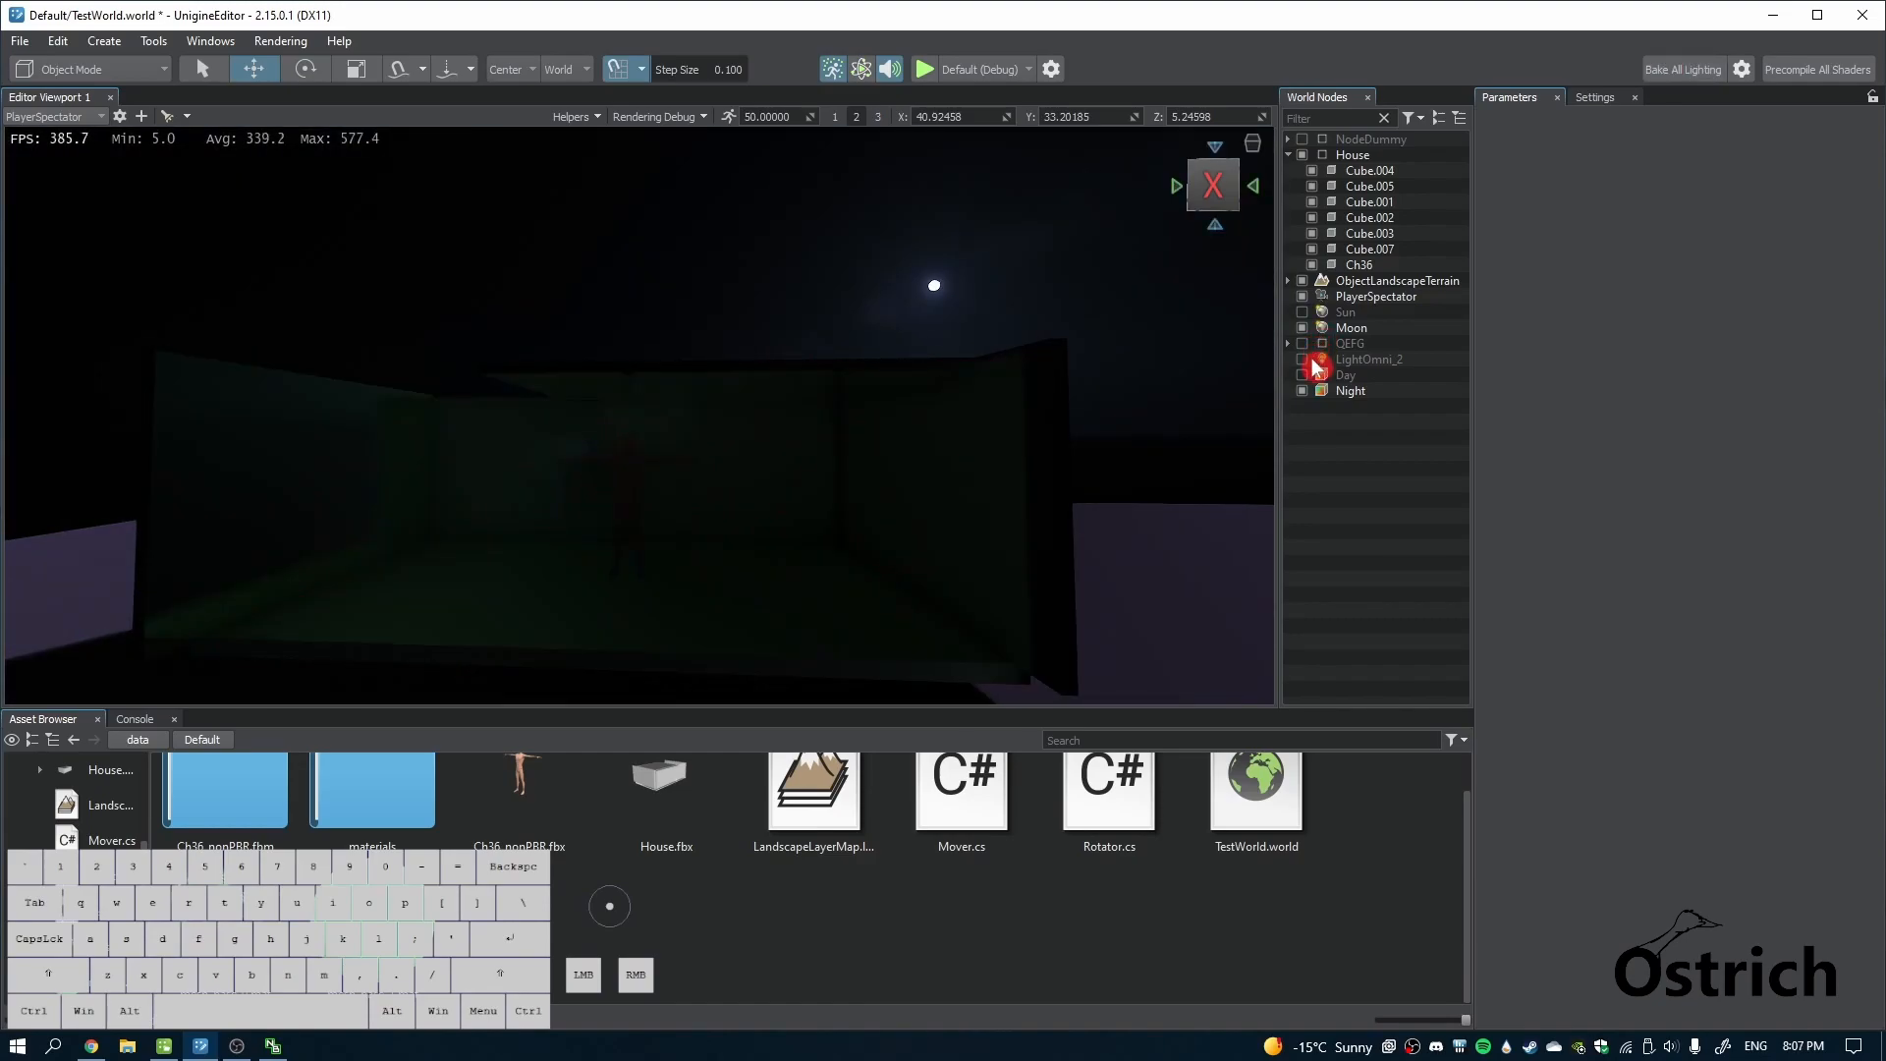
Compare the Day and Night probes by toggling them with the Moon off, then turn Moon and Night on again
{"action": "left_click", "coordinate": [1302, 327]}
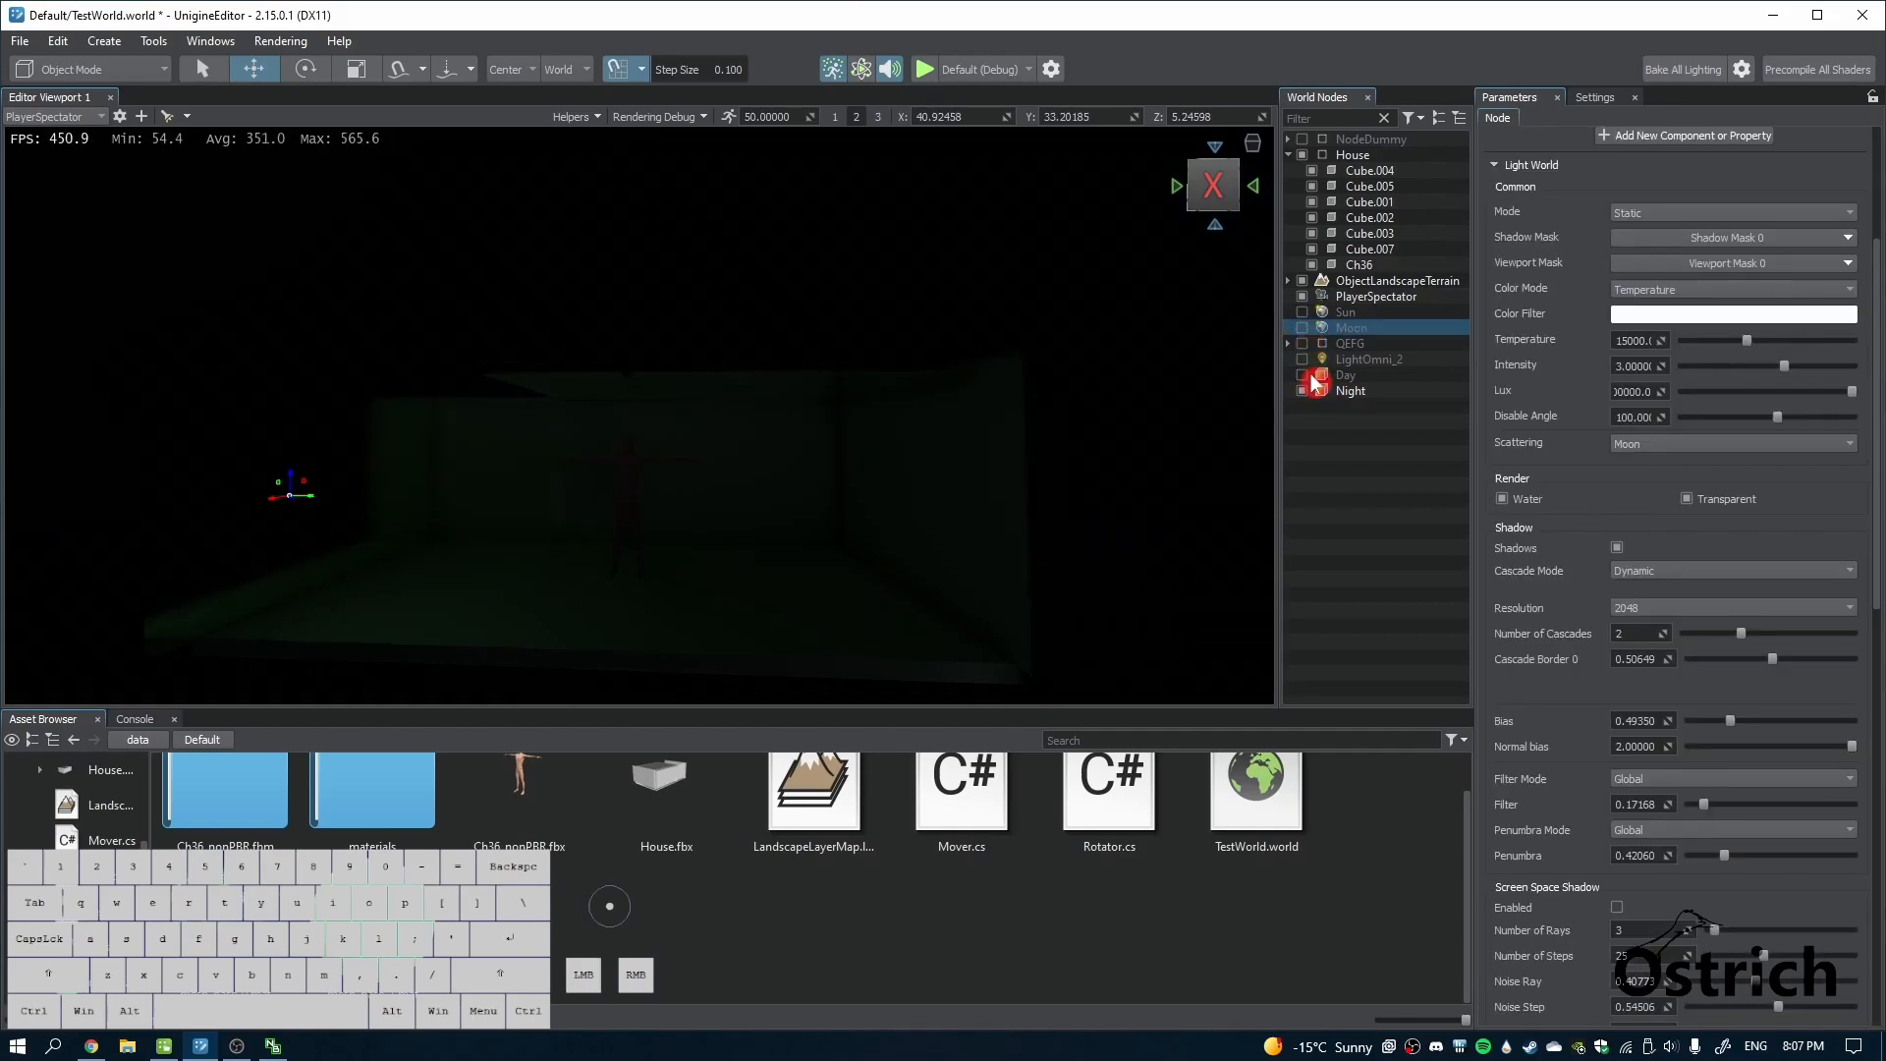
{"action": "left_click", "coordinate": [1303, 378]}
{"action": "left_click", "coordinate": [1305, 408]}
{"action": "left_click", "coordinate": [1303, 392]}
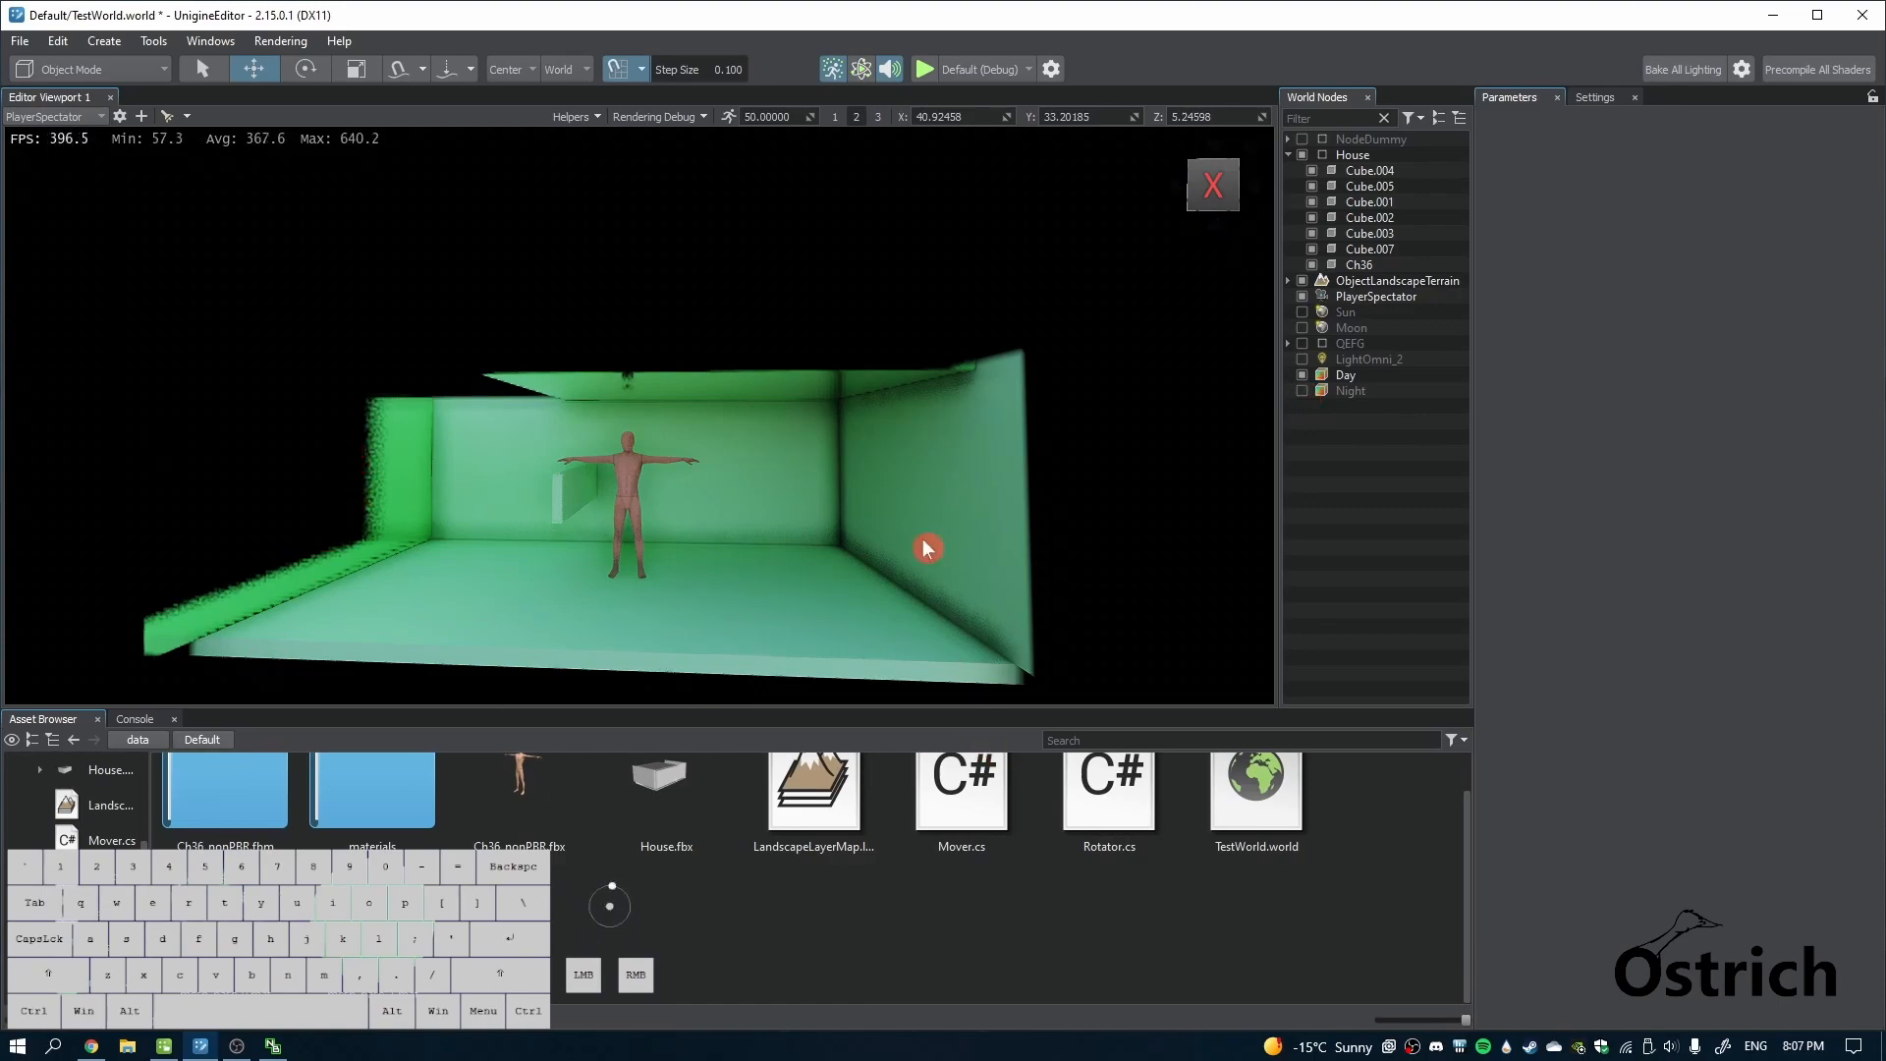
{"action": "left_click", "coordinate": [1302, 375]}
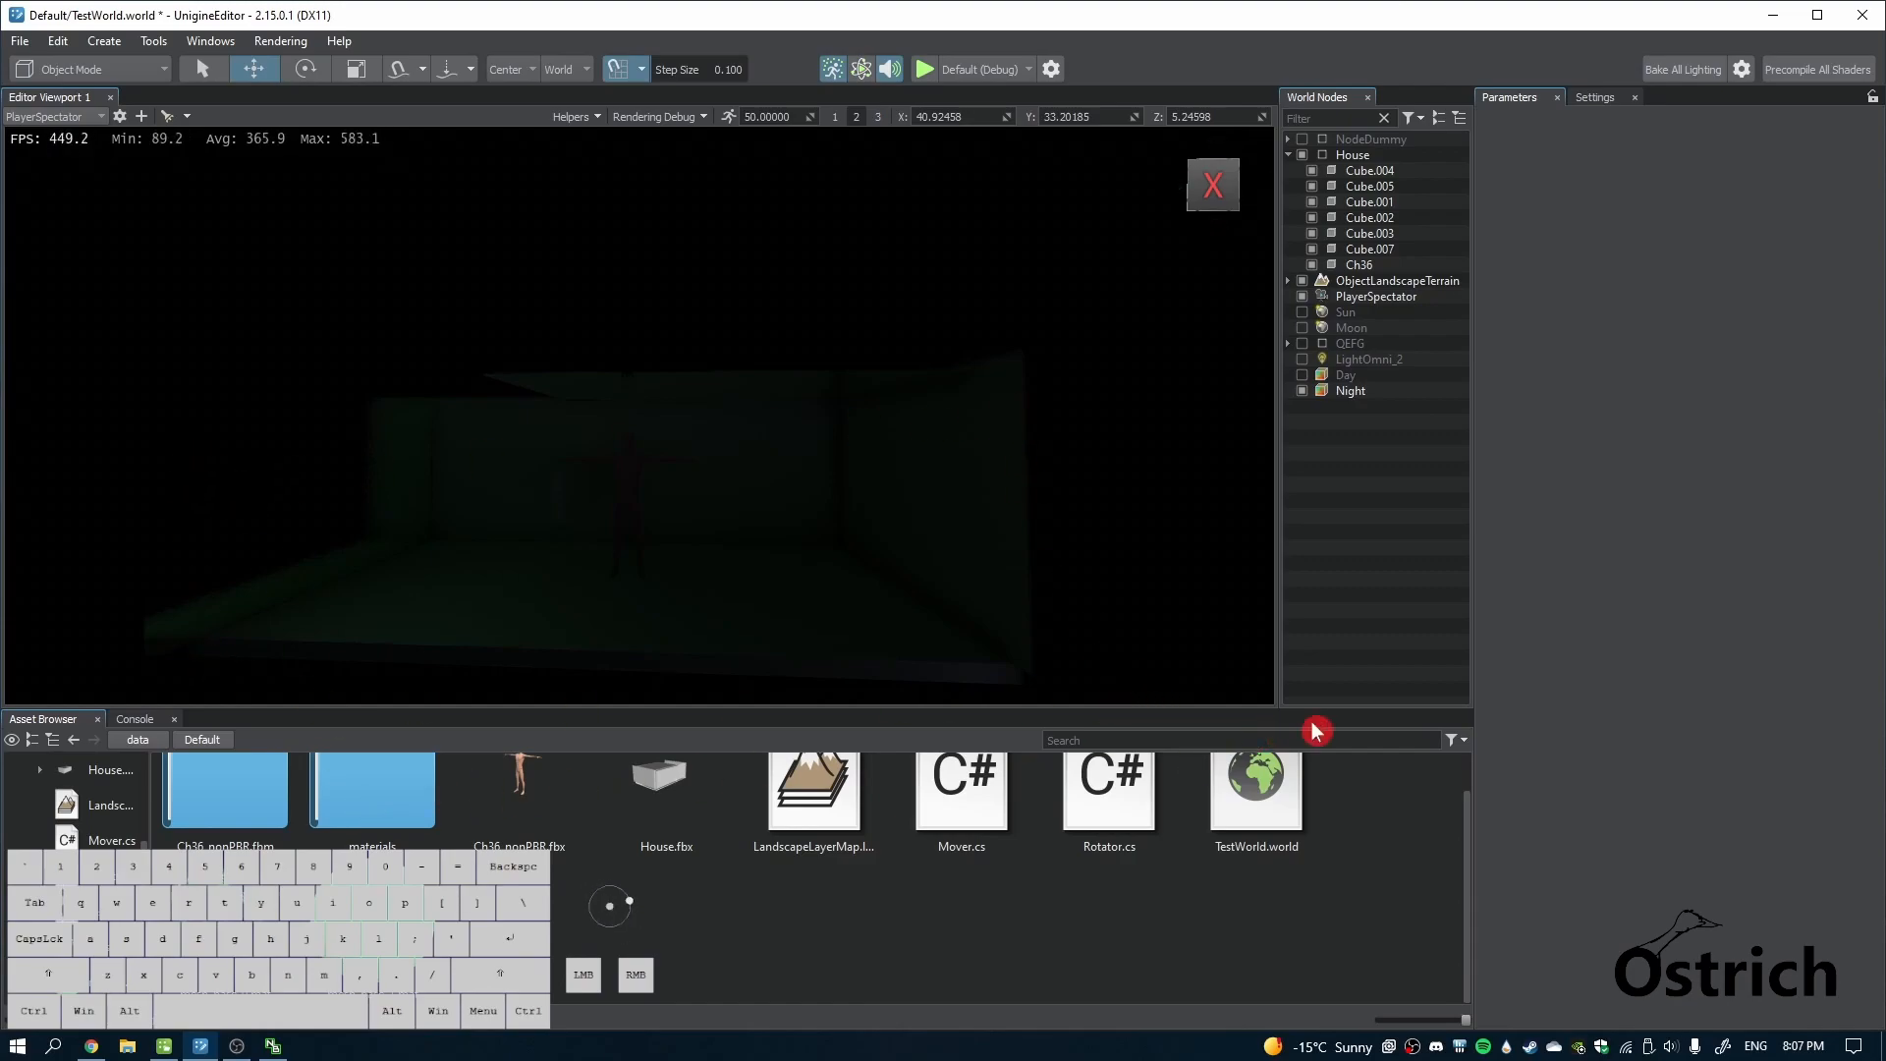
{"action": "left_click", "coordinate": [1303, 391]}
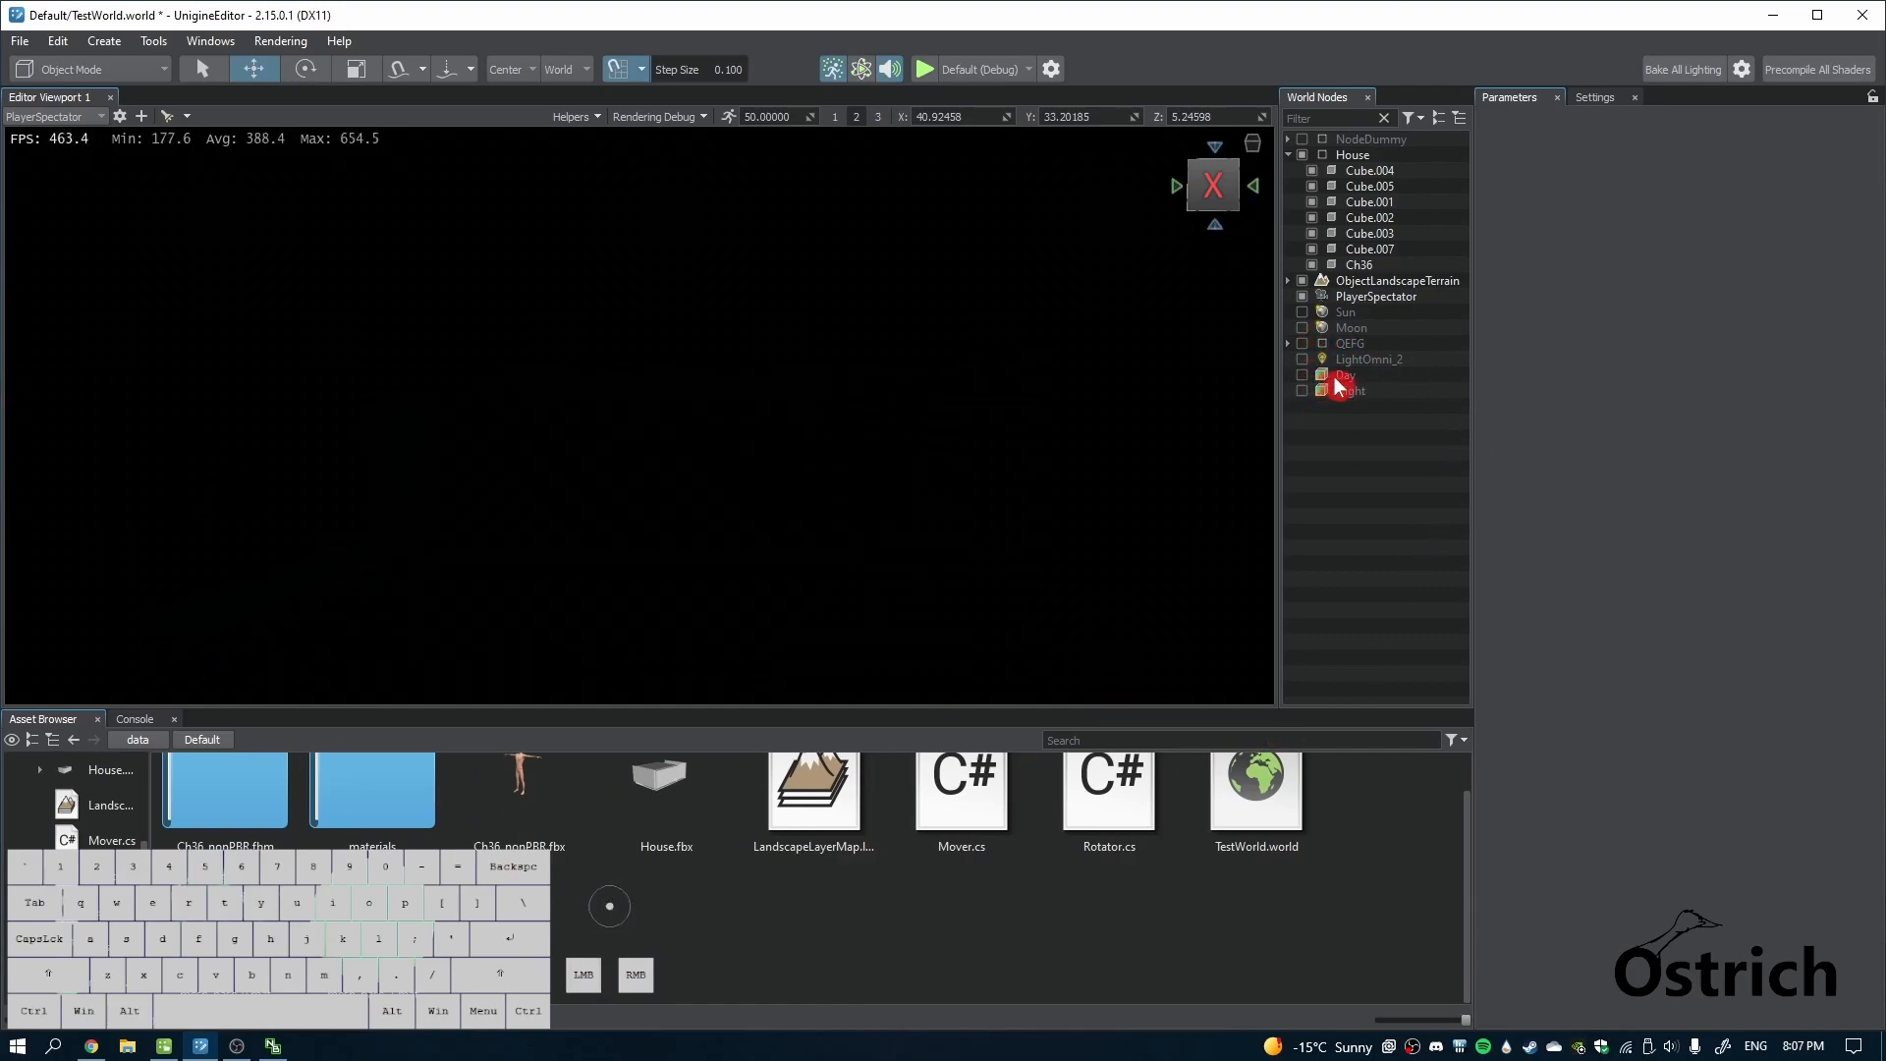
{"action": "left_click", "coordinate": [1303, 330]}
{"action": "left_click", "coordinate": [1303, 391]}
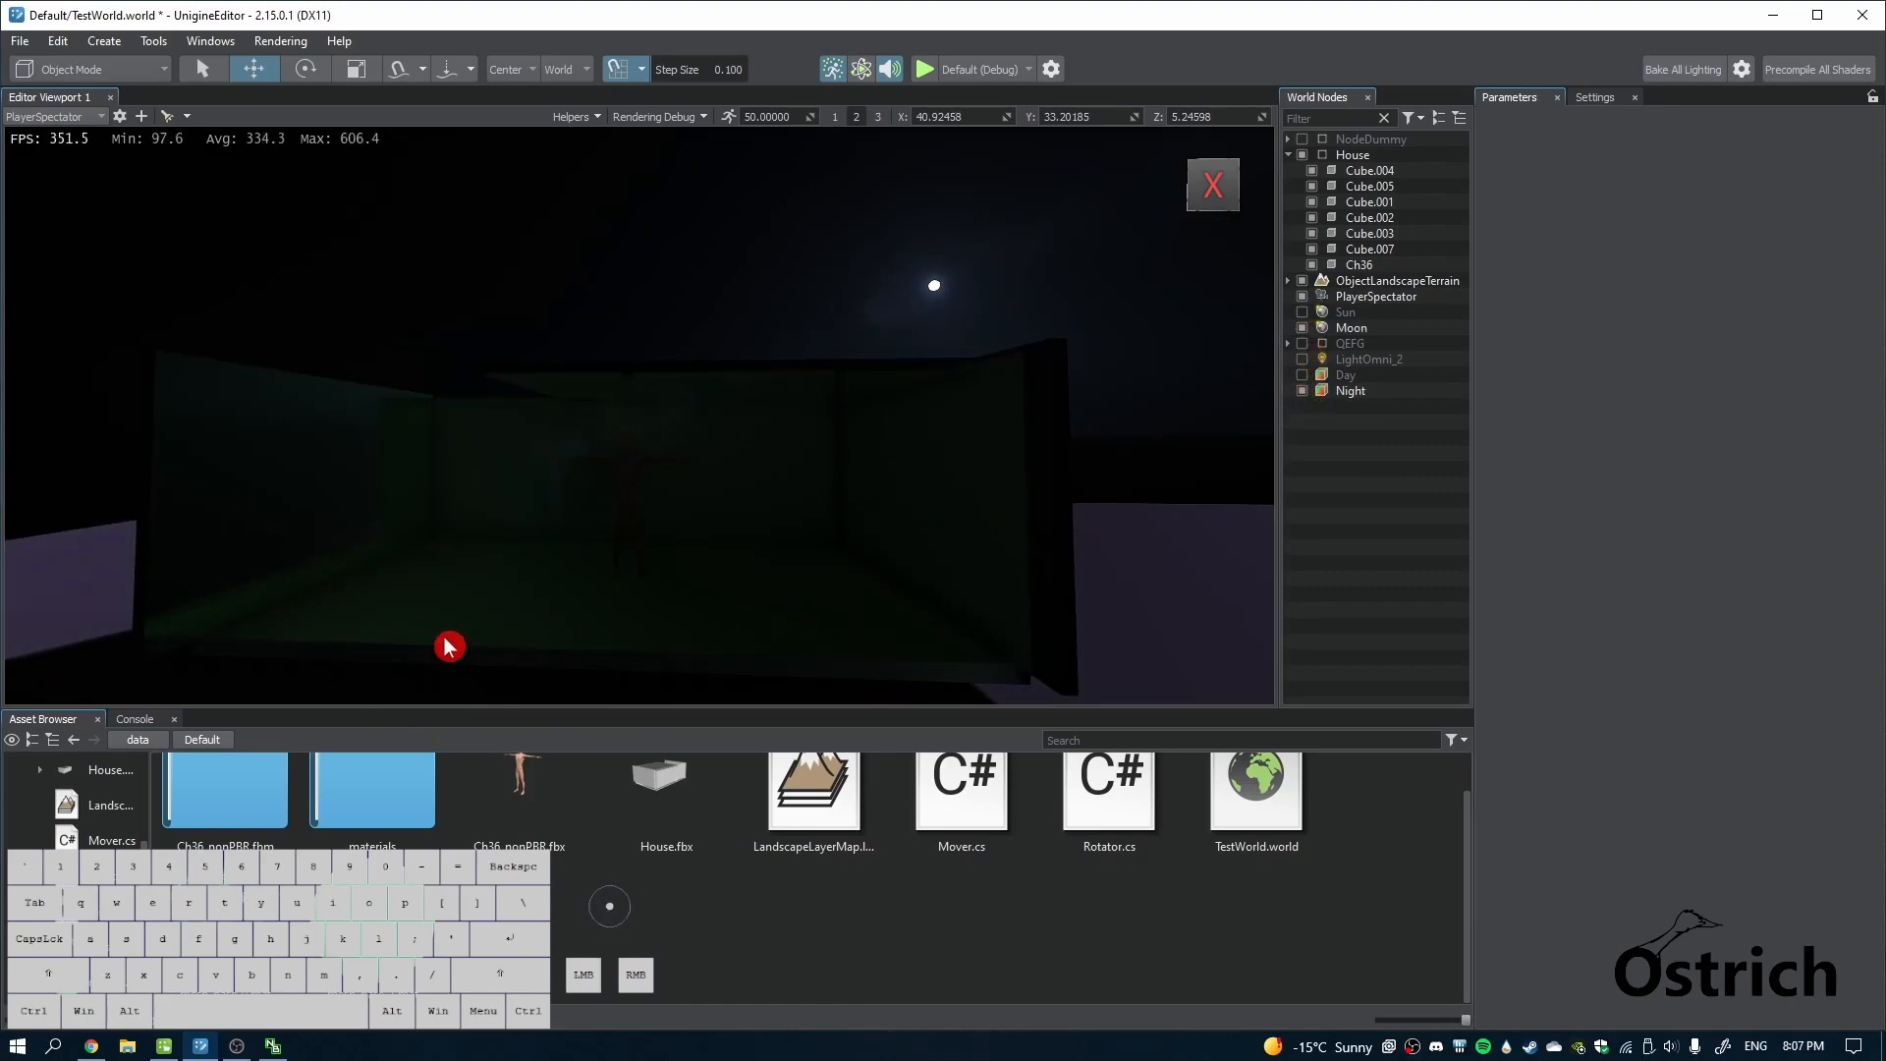
Select the roof slab Cube.007 and examine the moonlight on the roof and inside the room
{"action": "left_click", "coordinate": [301, 568]}
{"action": "left_click", "coordinate": [730, 402]}
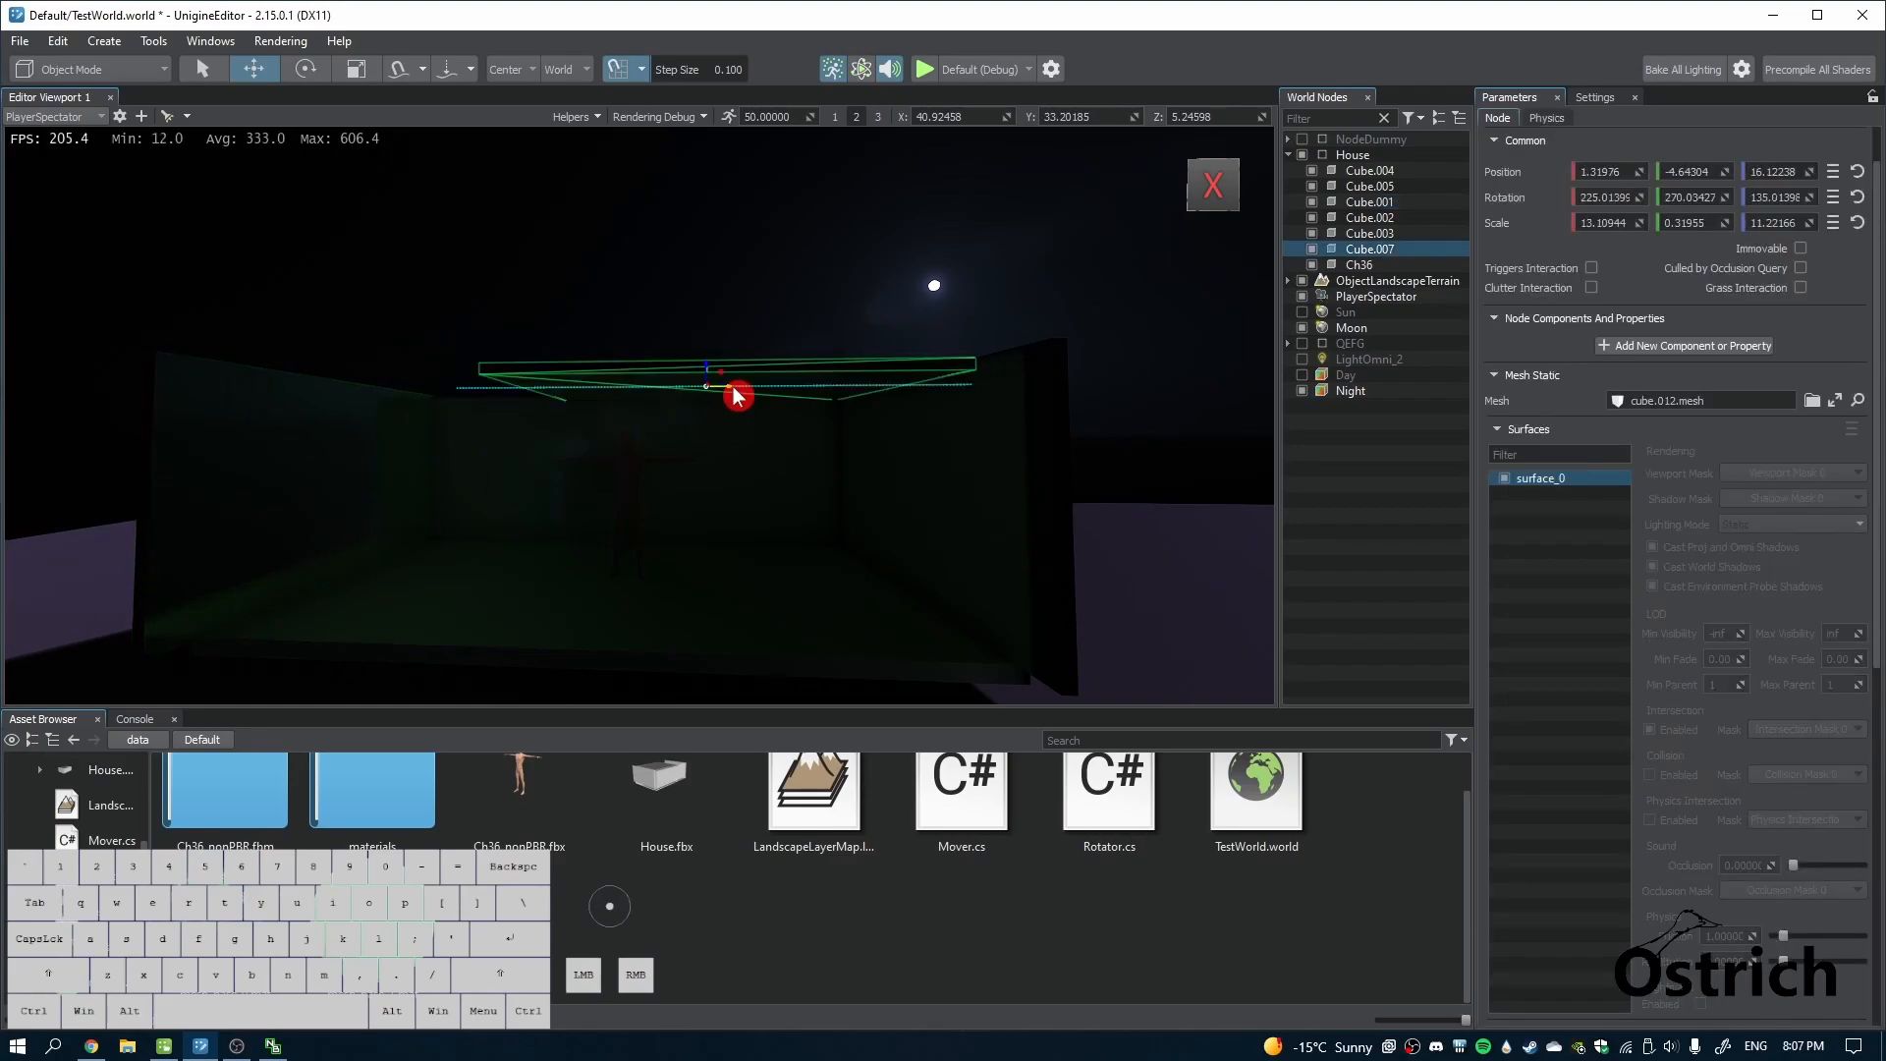
{"action": "left_click", "coordinate": [308, 485]}
{"action": "left_click", "coordinate": [741, 387]}
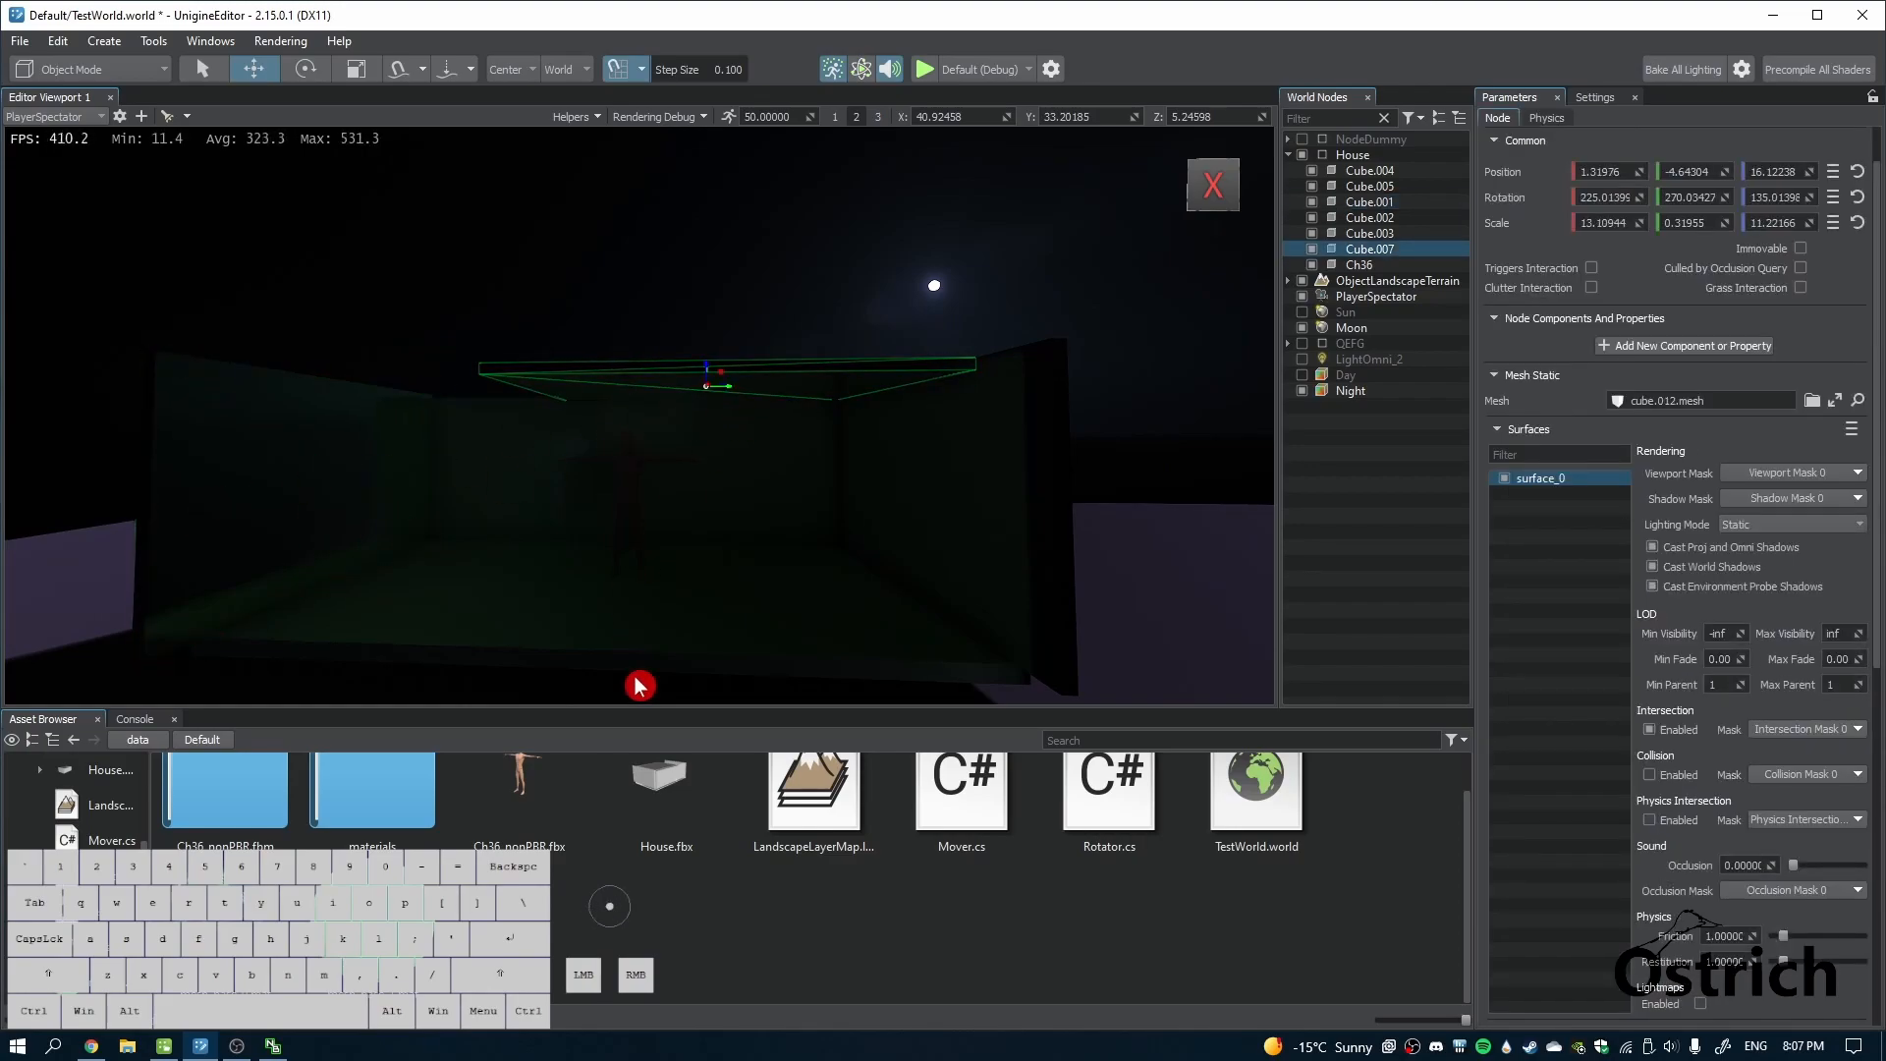
{"action": "right_click_drag", "start_coordinate": [783, 571], "coordinate": [782, 688]}
{"action": "key", "text": "s"}
{"action": "right_click_drag", "start_coordinate": [1049, 364], "coordinate": [884, 264]}
{"action": "key", "text": "a"}
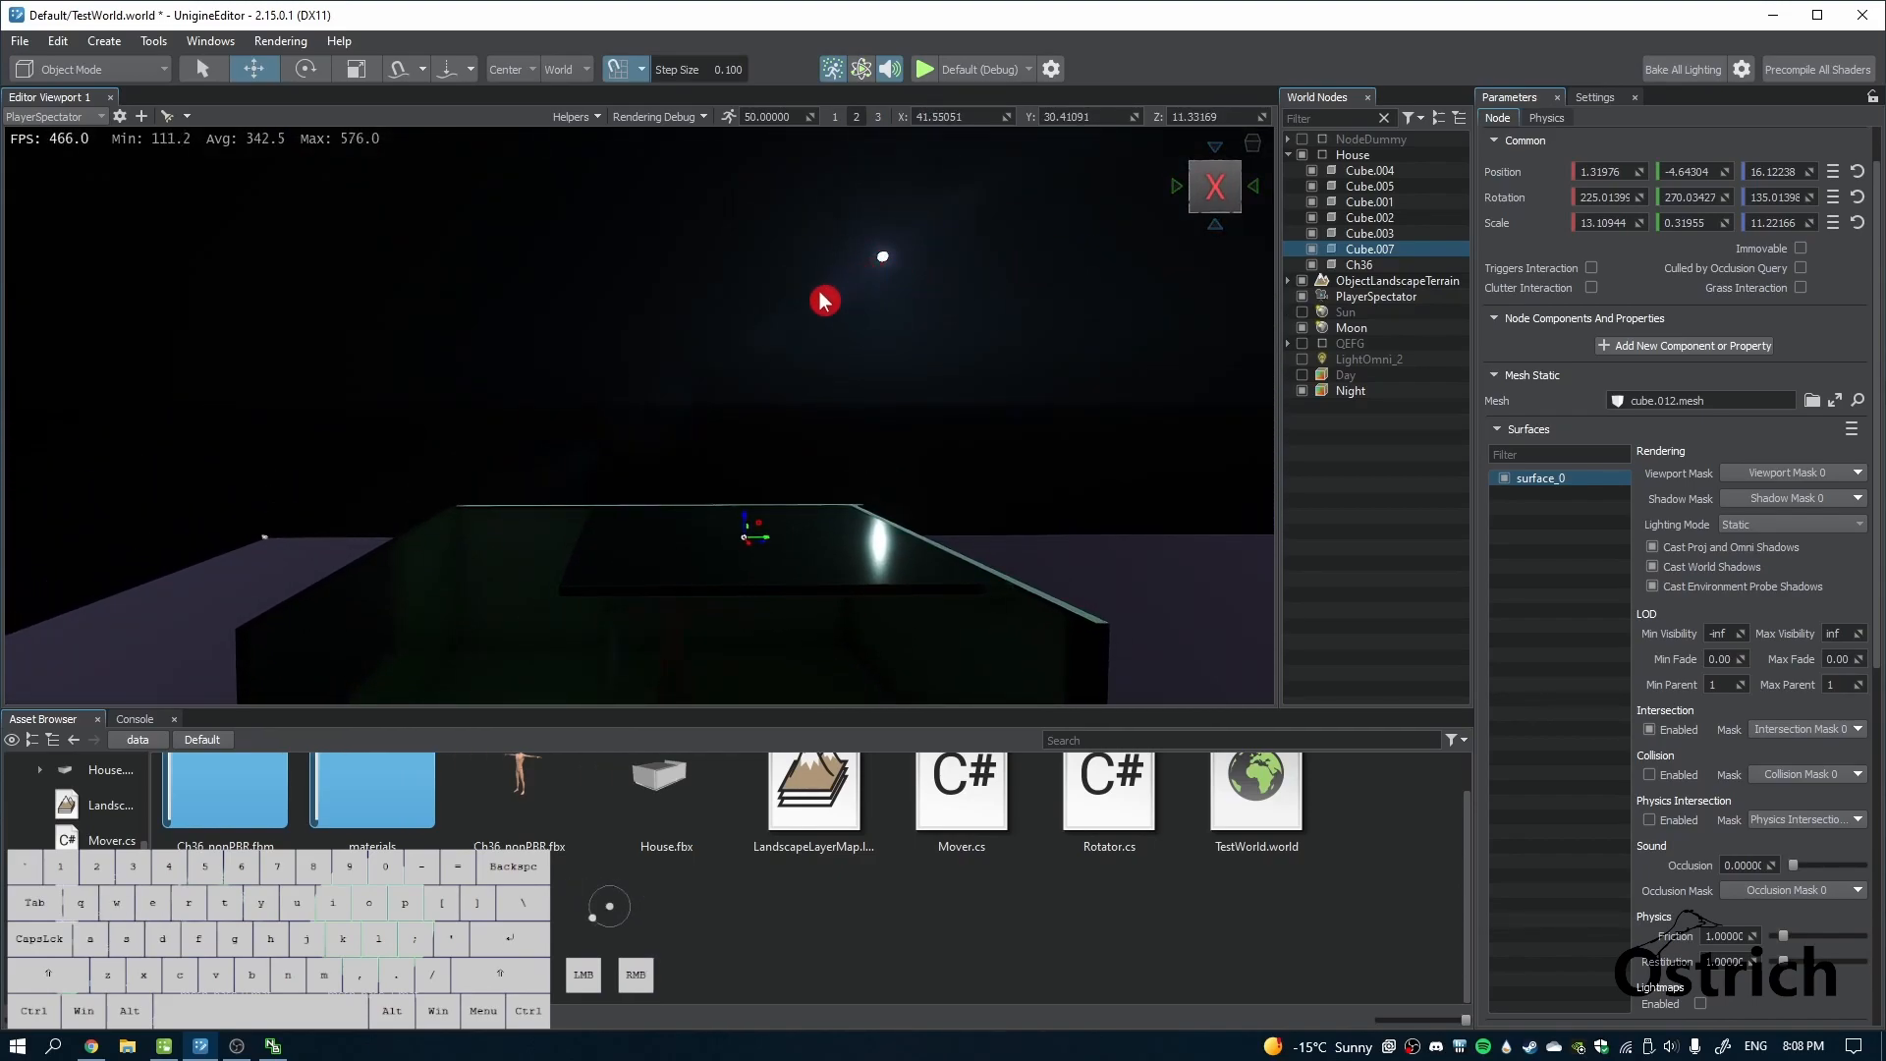
{"action": "mouse_move", "coordinate": [488, 665]}
{"action": "right_mouse_down"}
{"action": "mouse_move", "coordinate": [477, 716]}
{"action": "mouse_move", "coordinate": [478, 634]}
{"action": "right_mouse_up"}
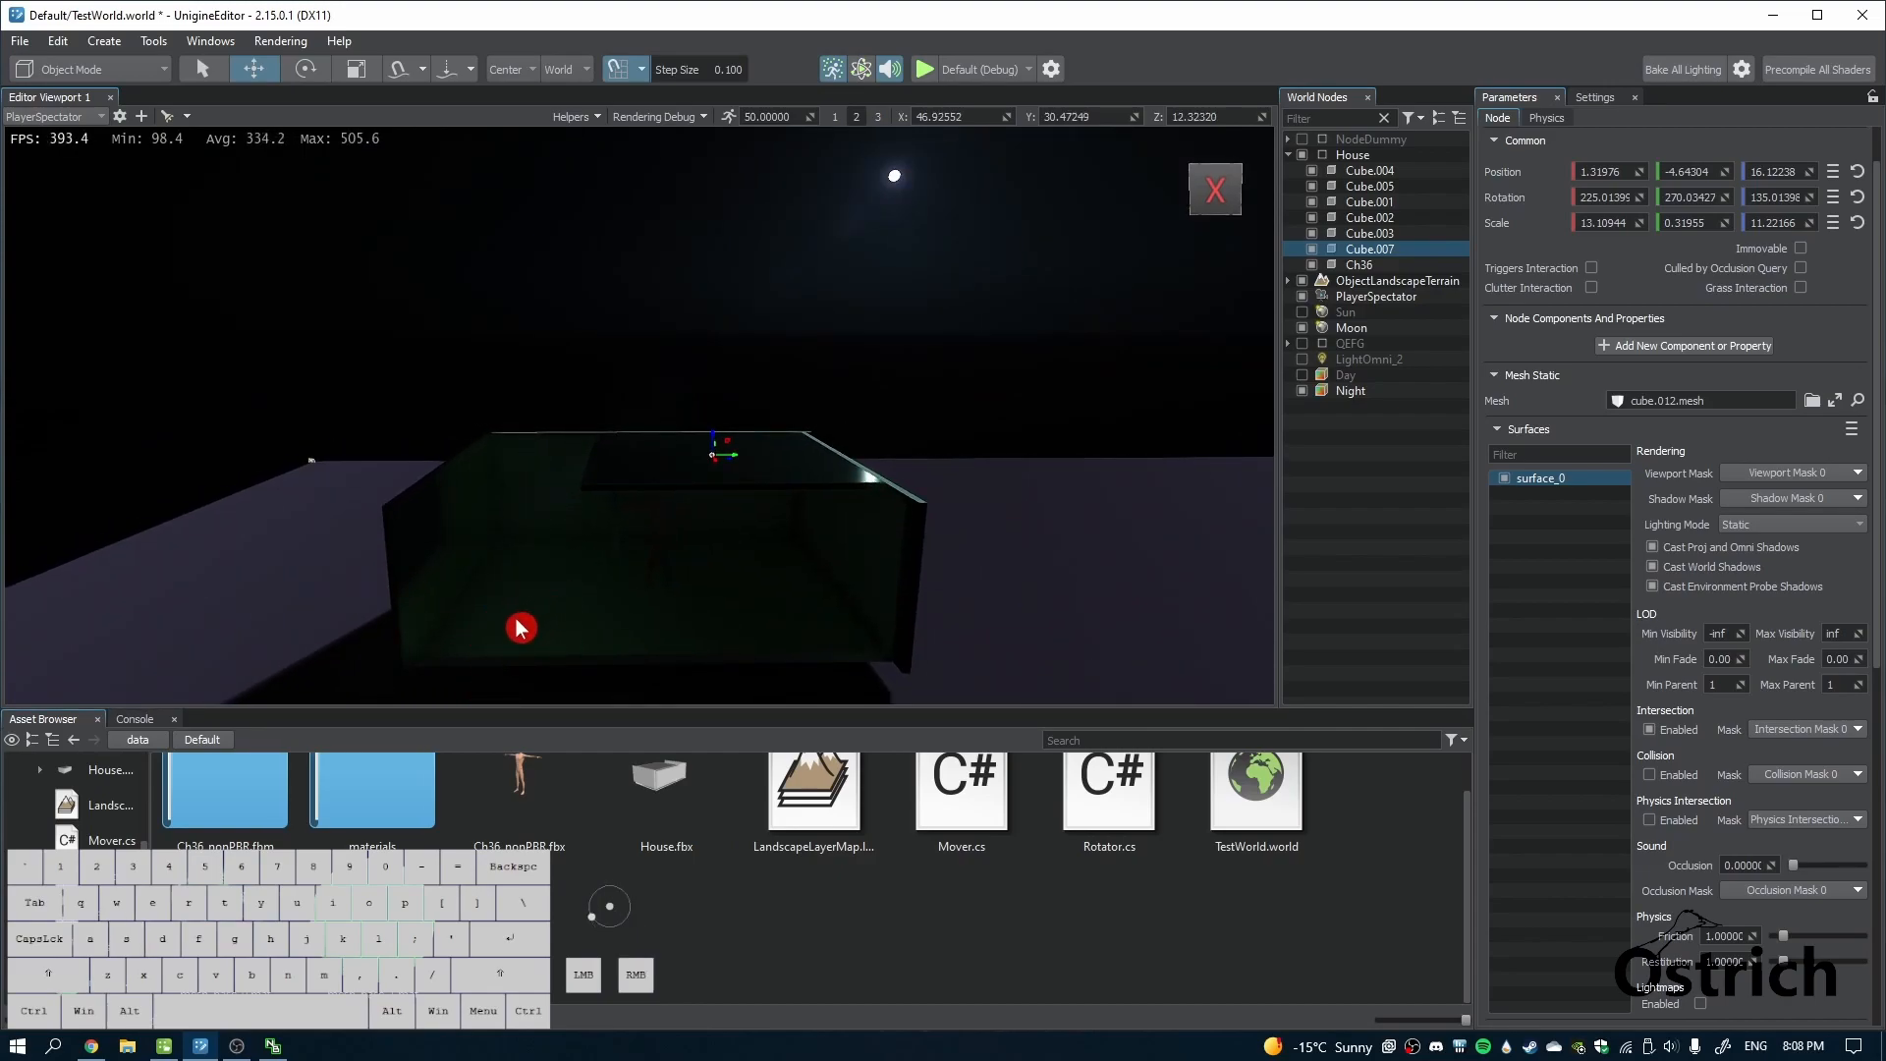
{"action": "right_click_drag", "start_coordinate": [776, 473], "coordinate": [879, 649]}
{"action": "right_click_drag", "start_coordinate": [849, 579], "coordinate": [845, 512]}
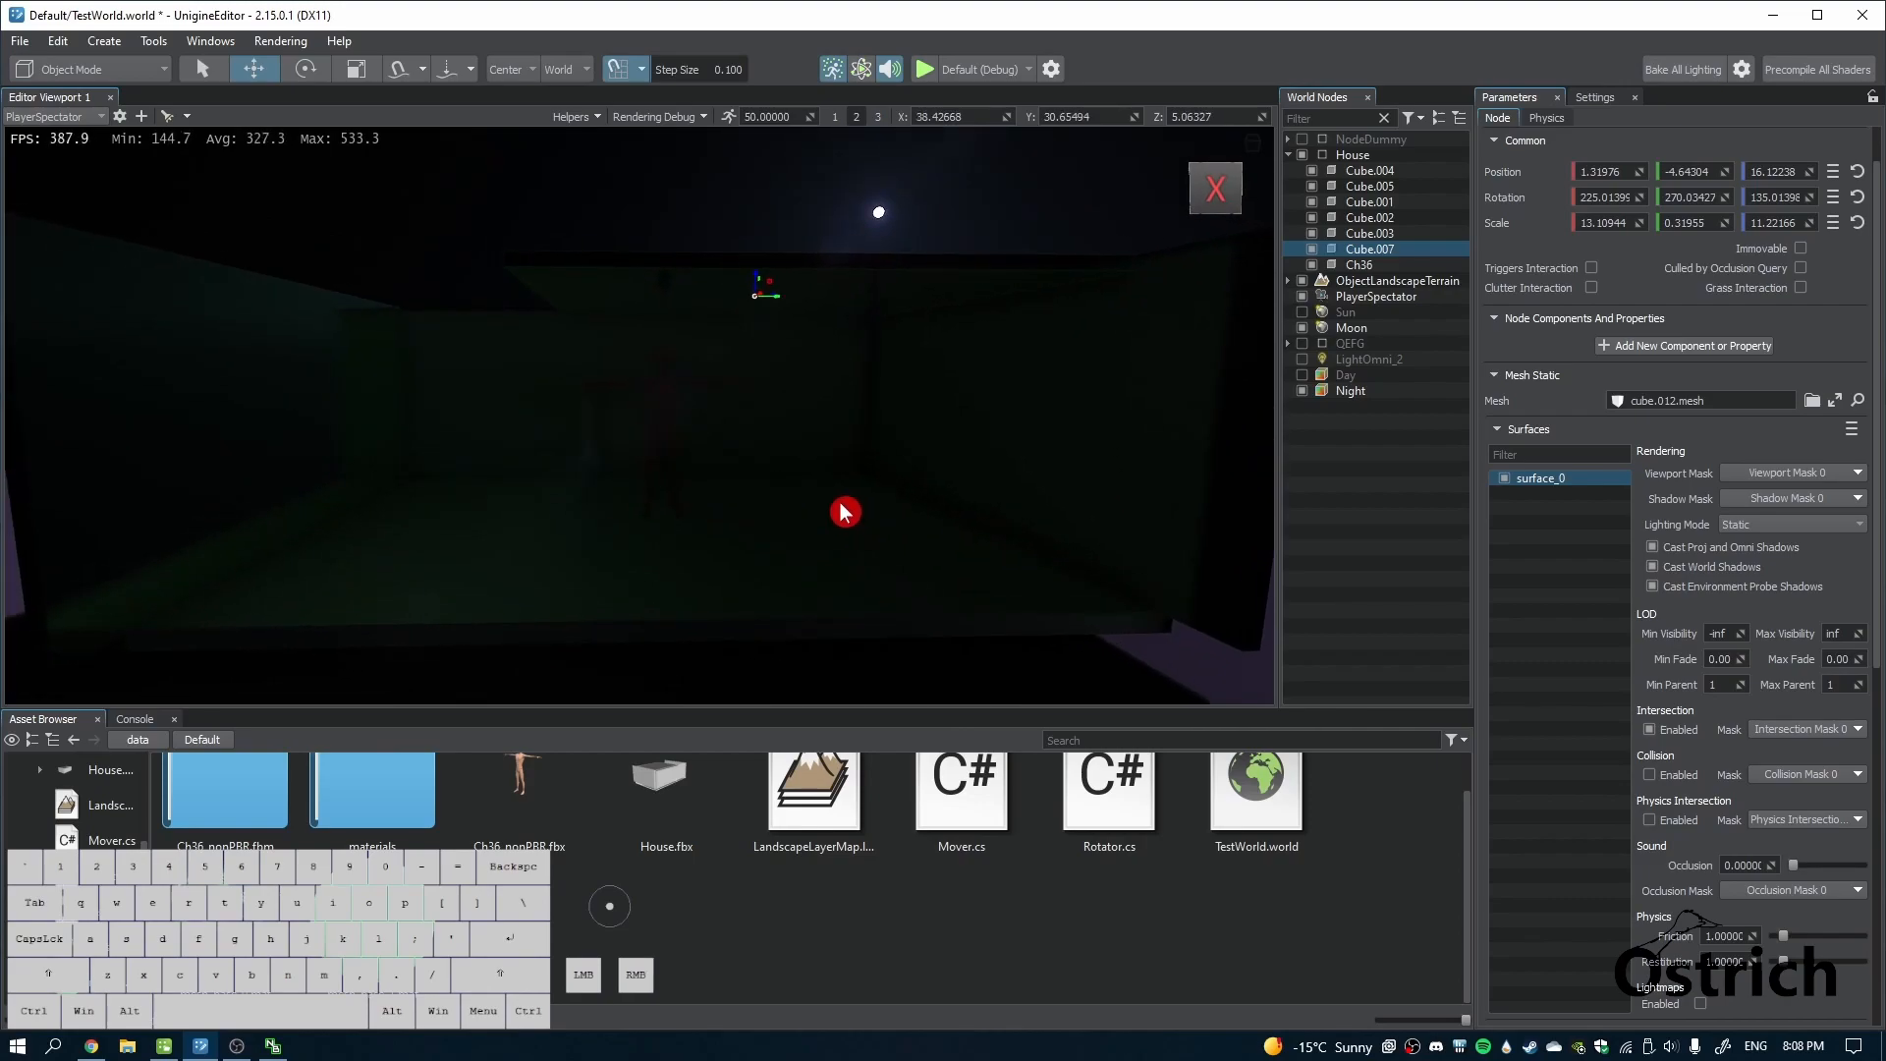
Create a Box Projection Environment Probe as a child of the Night probe and review its ambient, reflection and baking settings
{"action": "left_click", "coordinate": [1350, 393]}
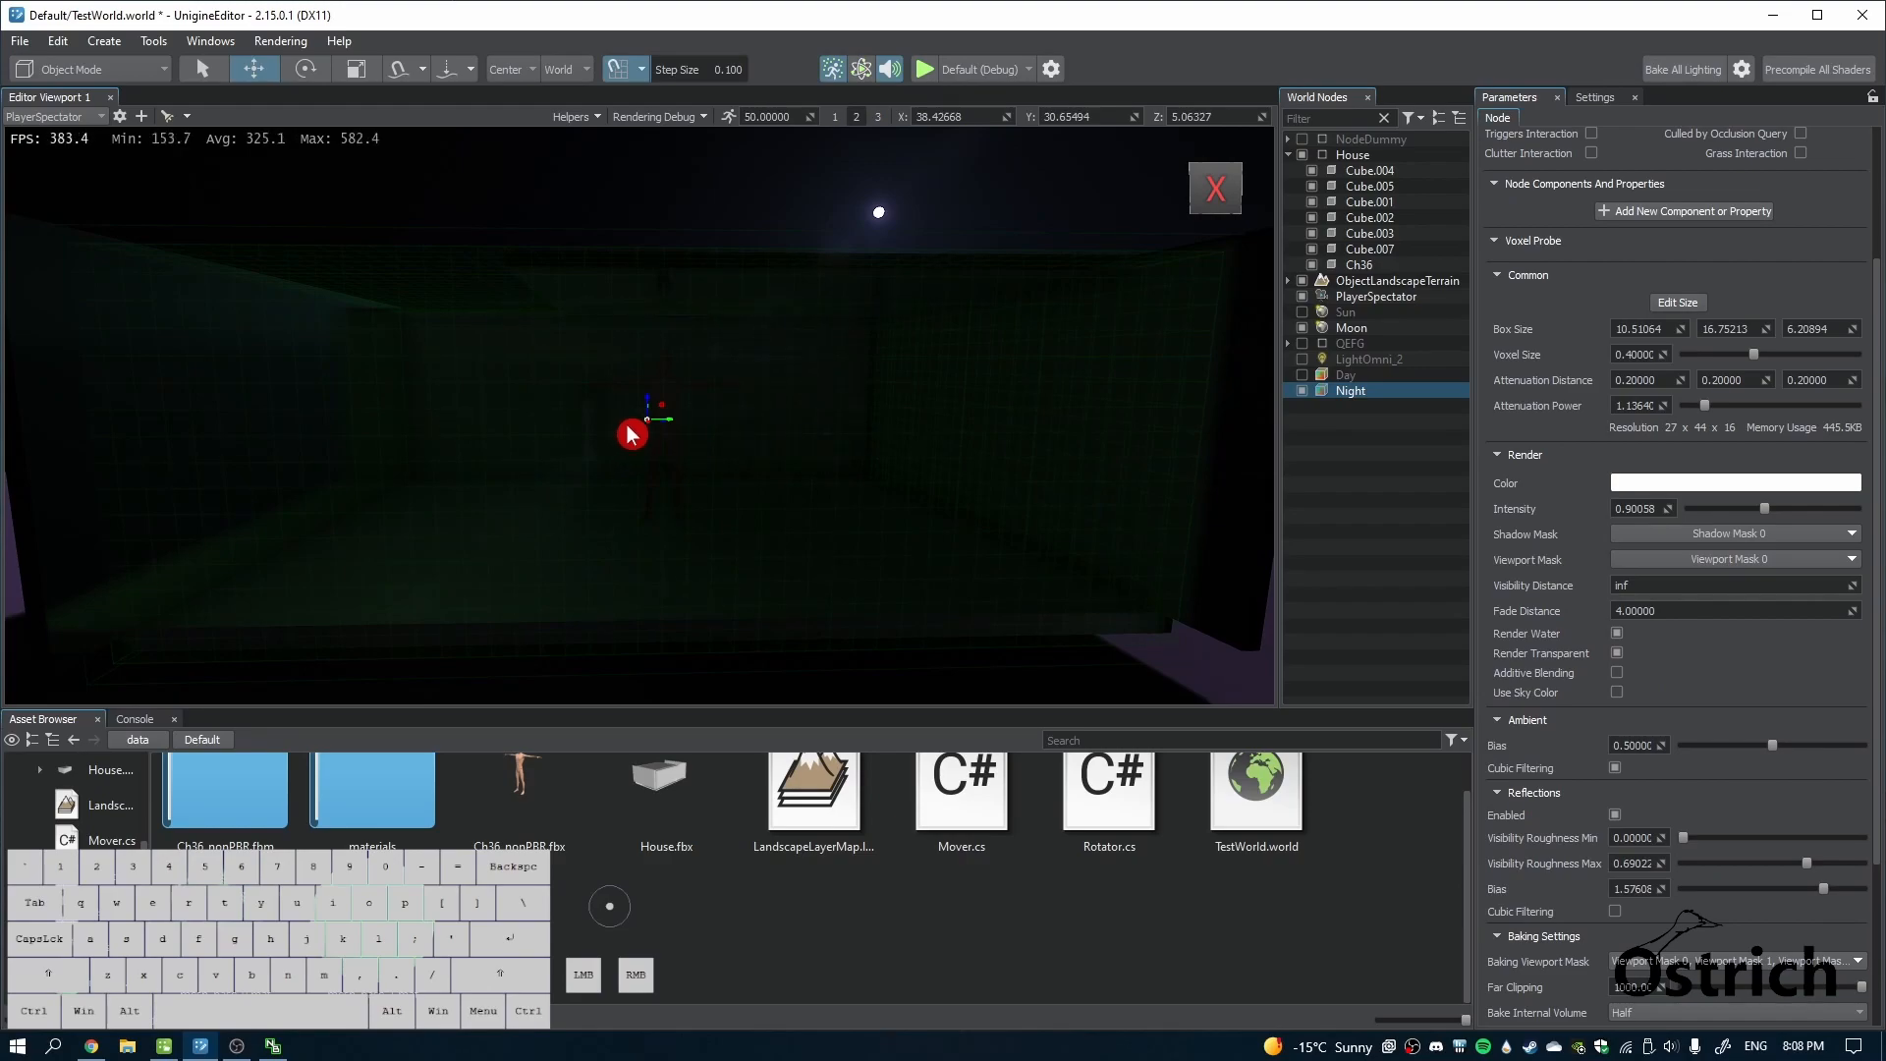
{"action": "right_click", "coordinate": [1356, 399]}
{"action": "mouse_move", "coordinate": [1394, 405]}
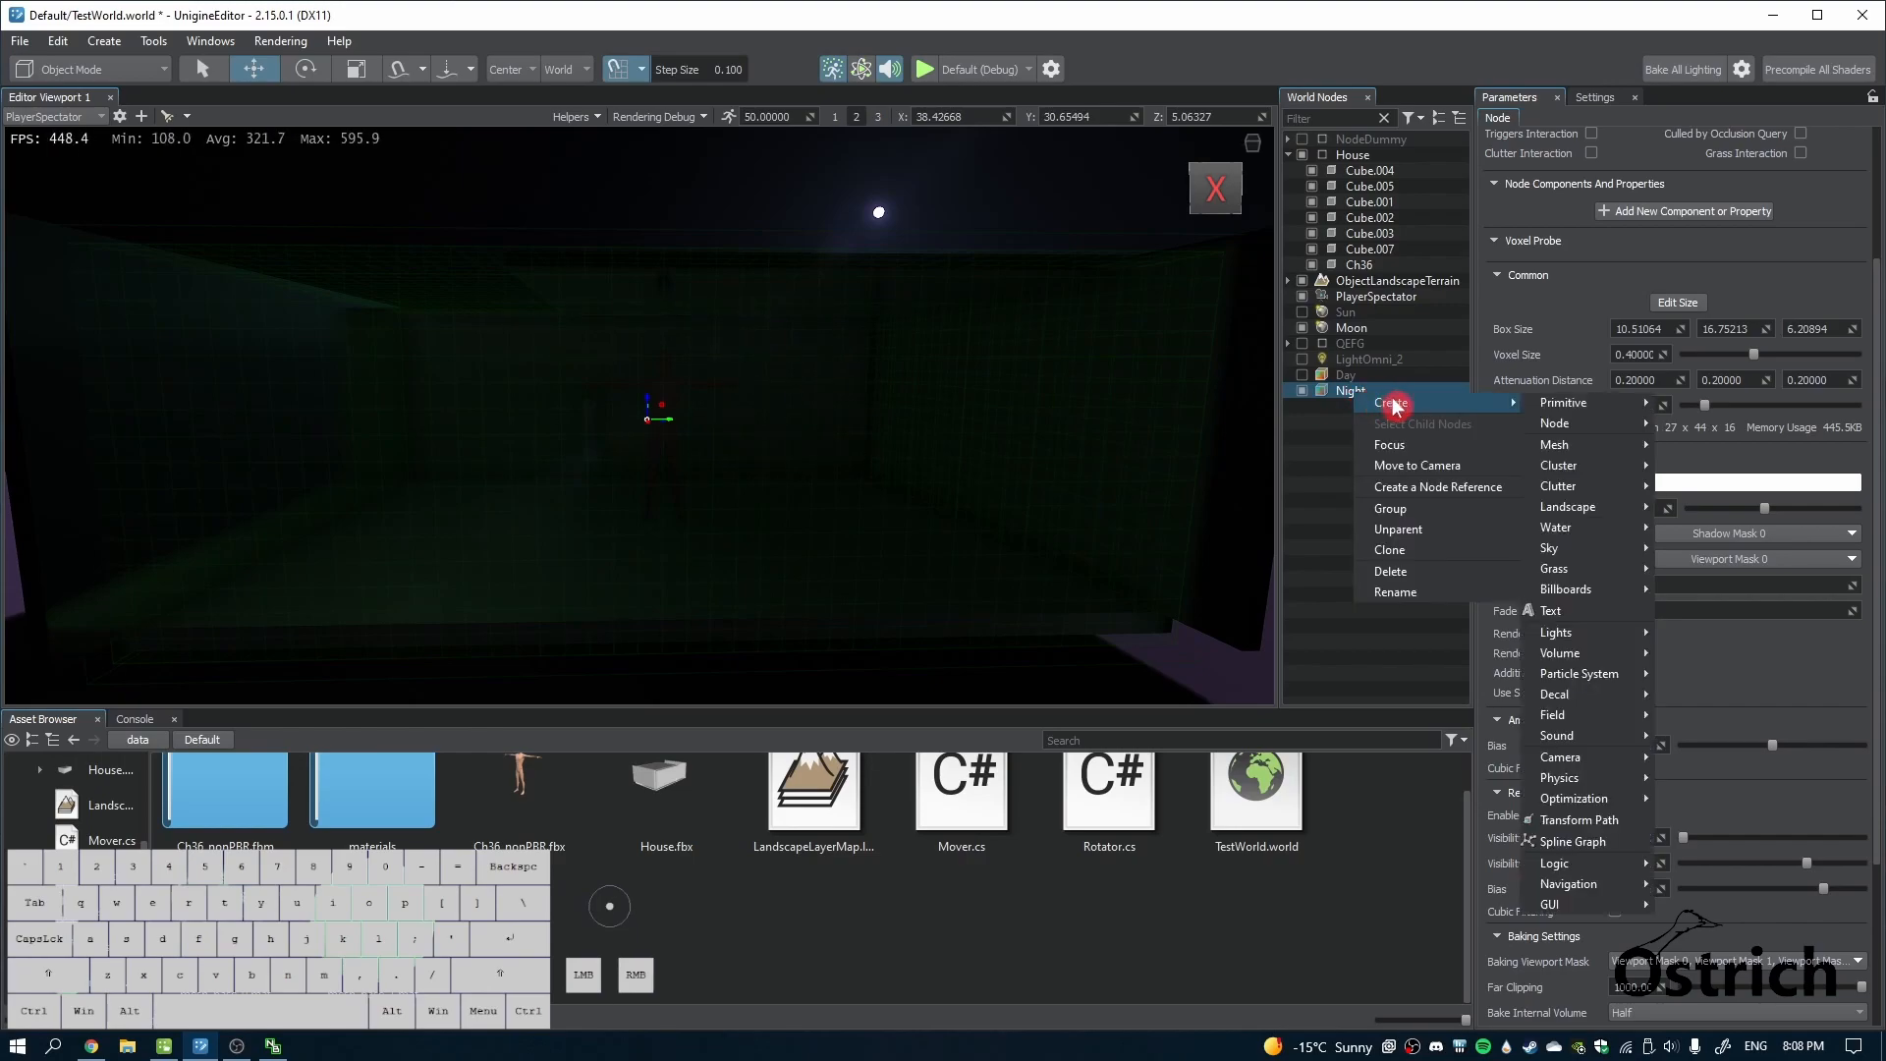
{"action": "mouse_move", "coordinate": [1626, 641]}
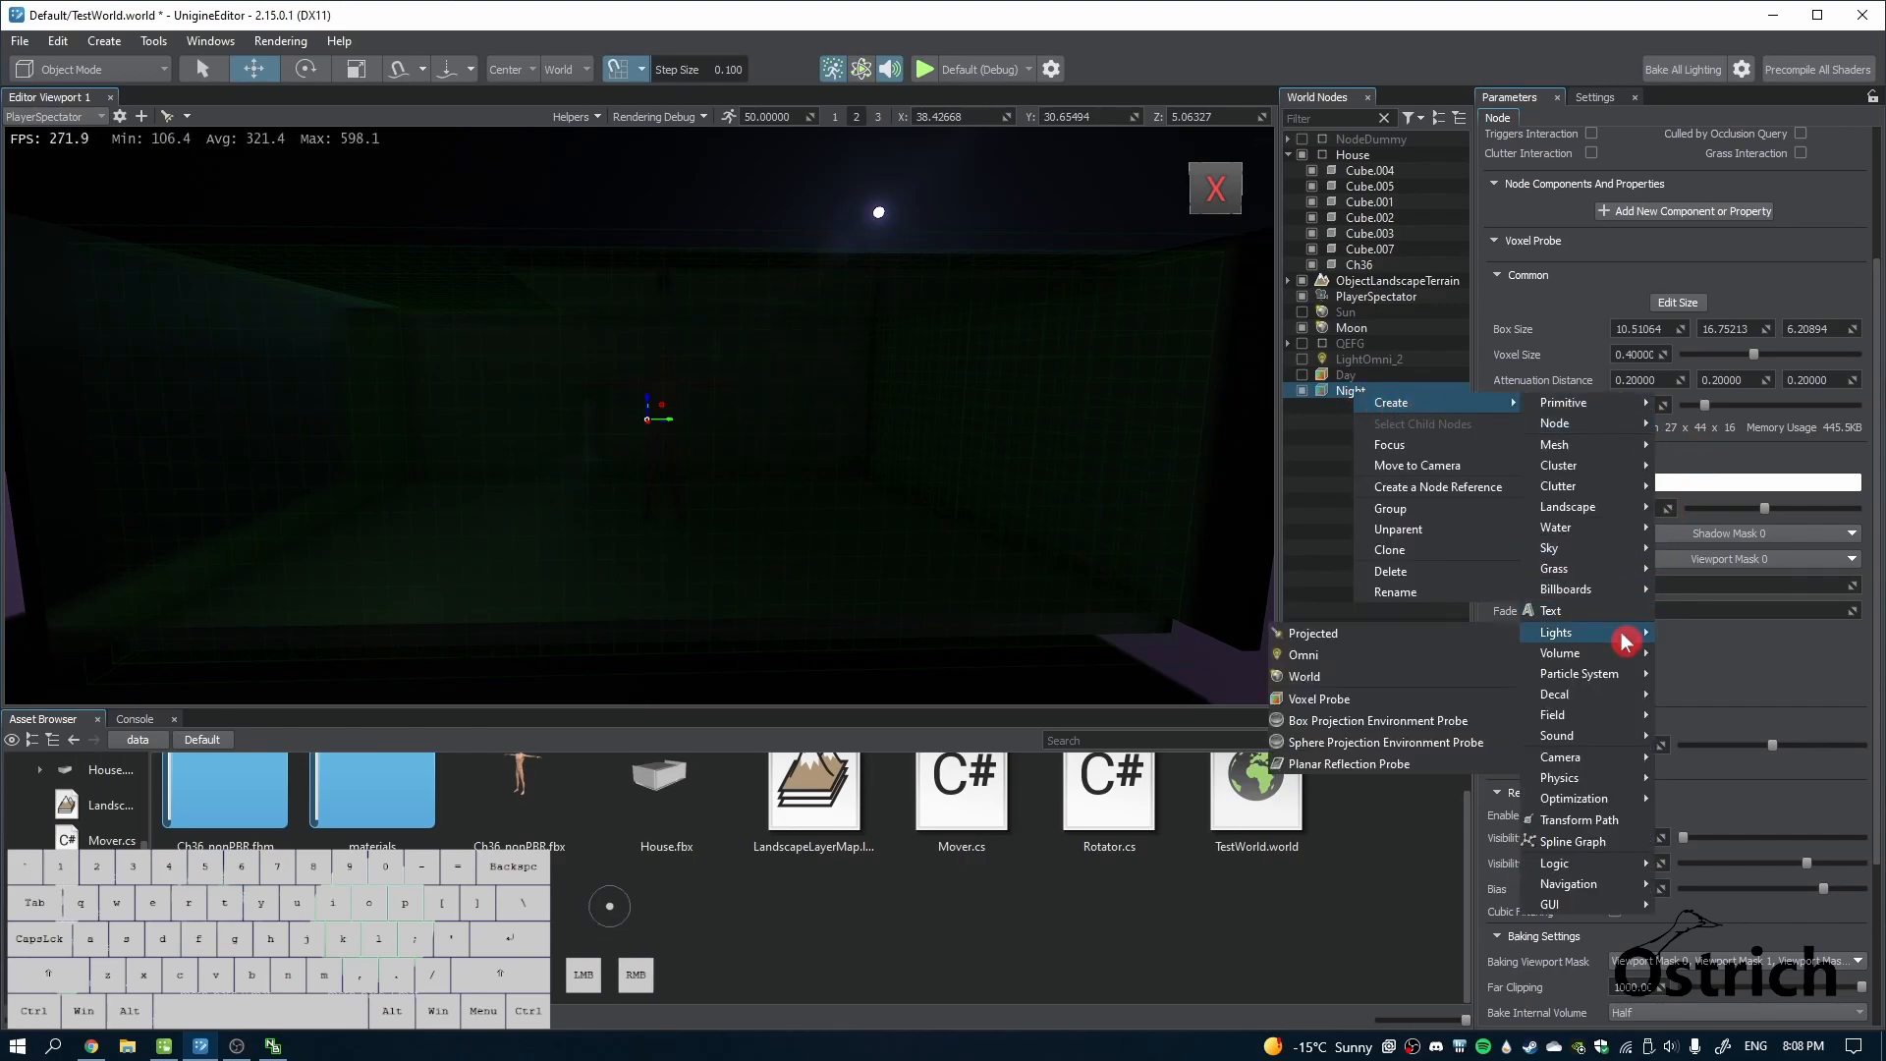
{"action": "left_click", "coordinate": [1384, 723]}
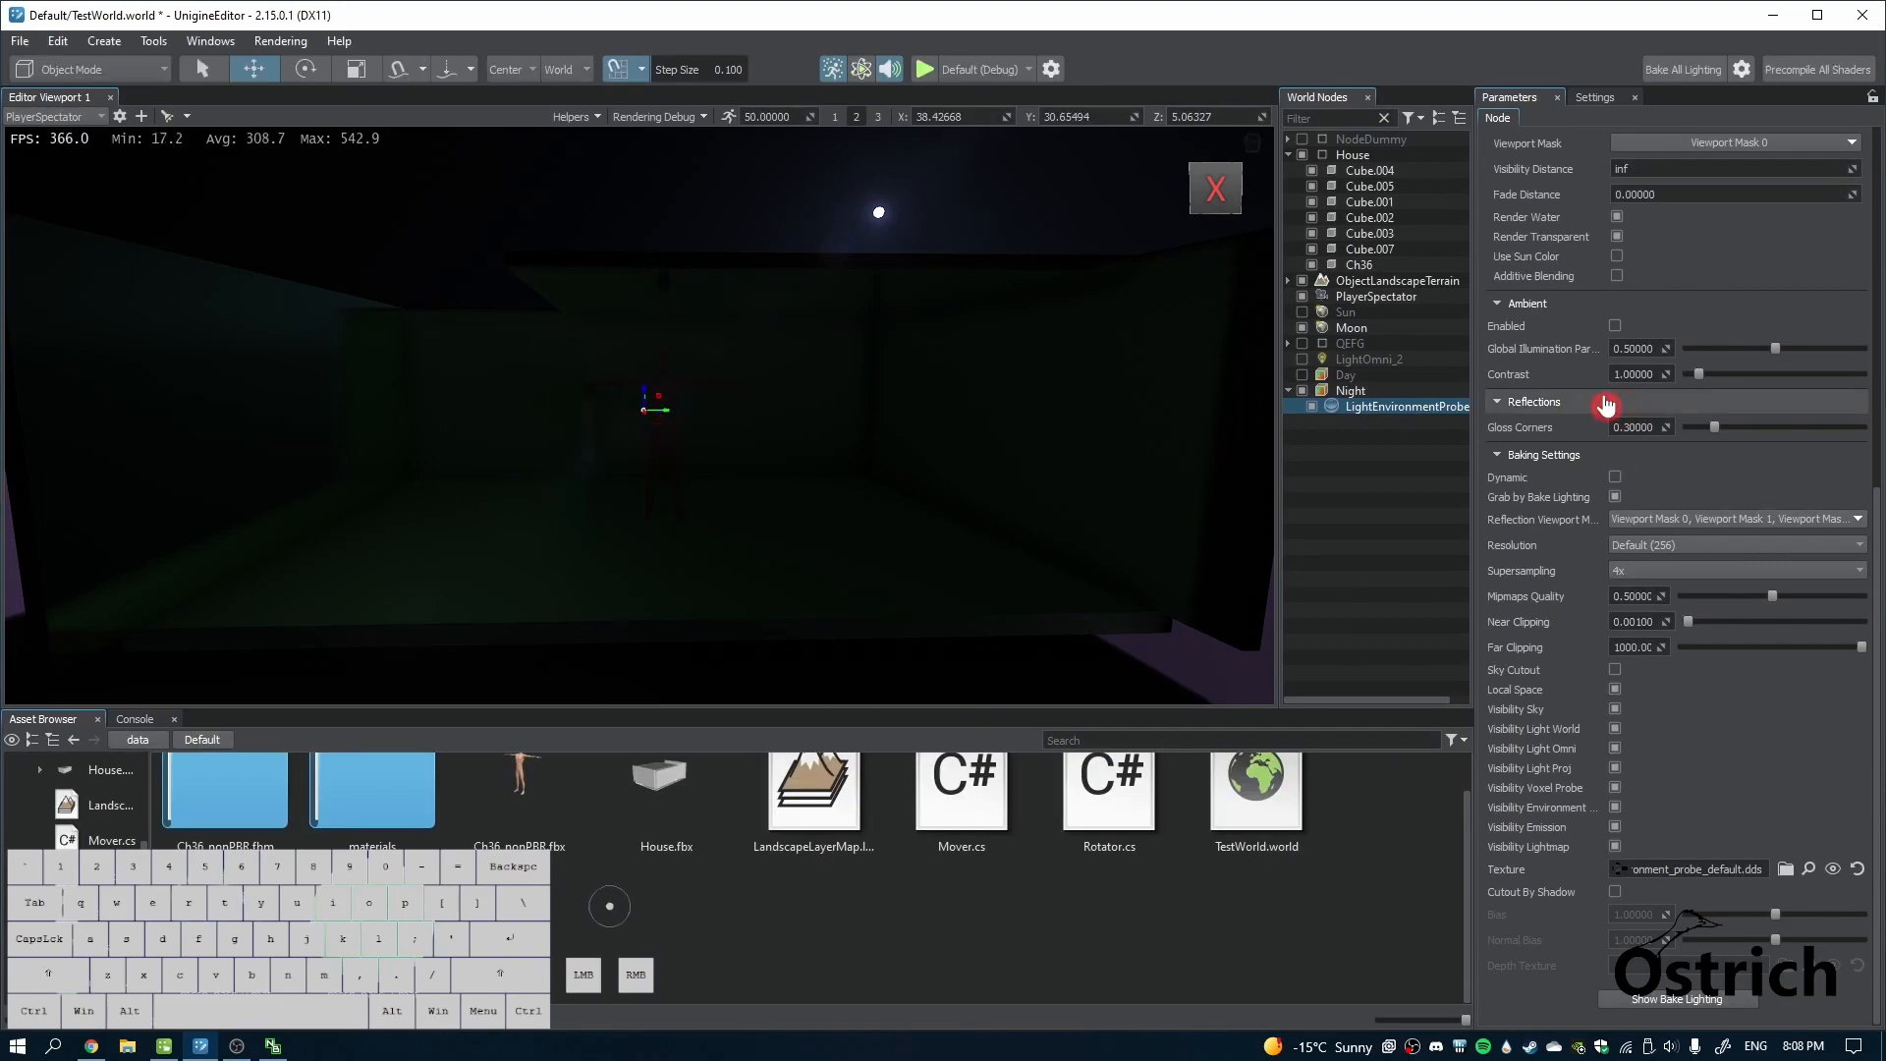
{"action": "scroll", "coordinate": [1722, 362], "scroll_direction": "up", "scroll_amount": 1}
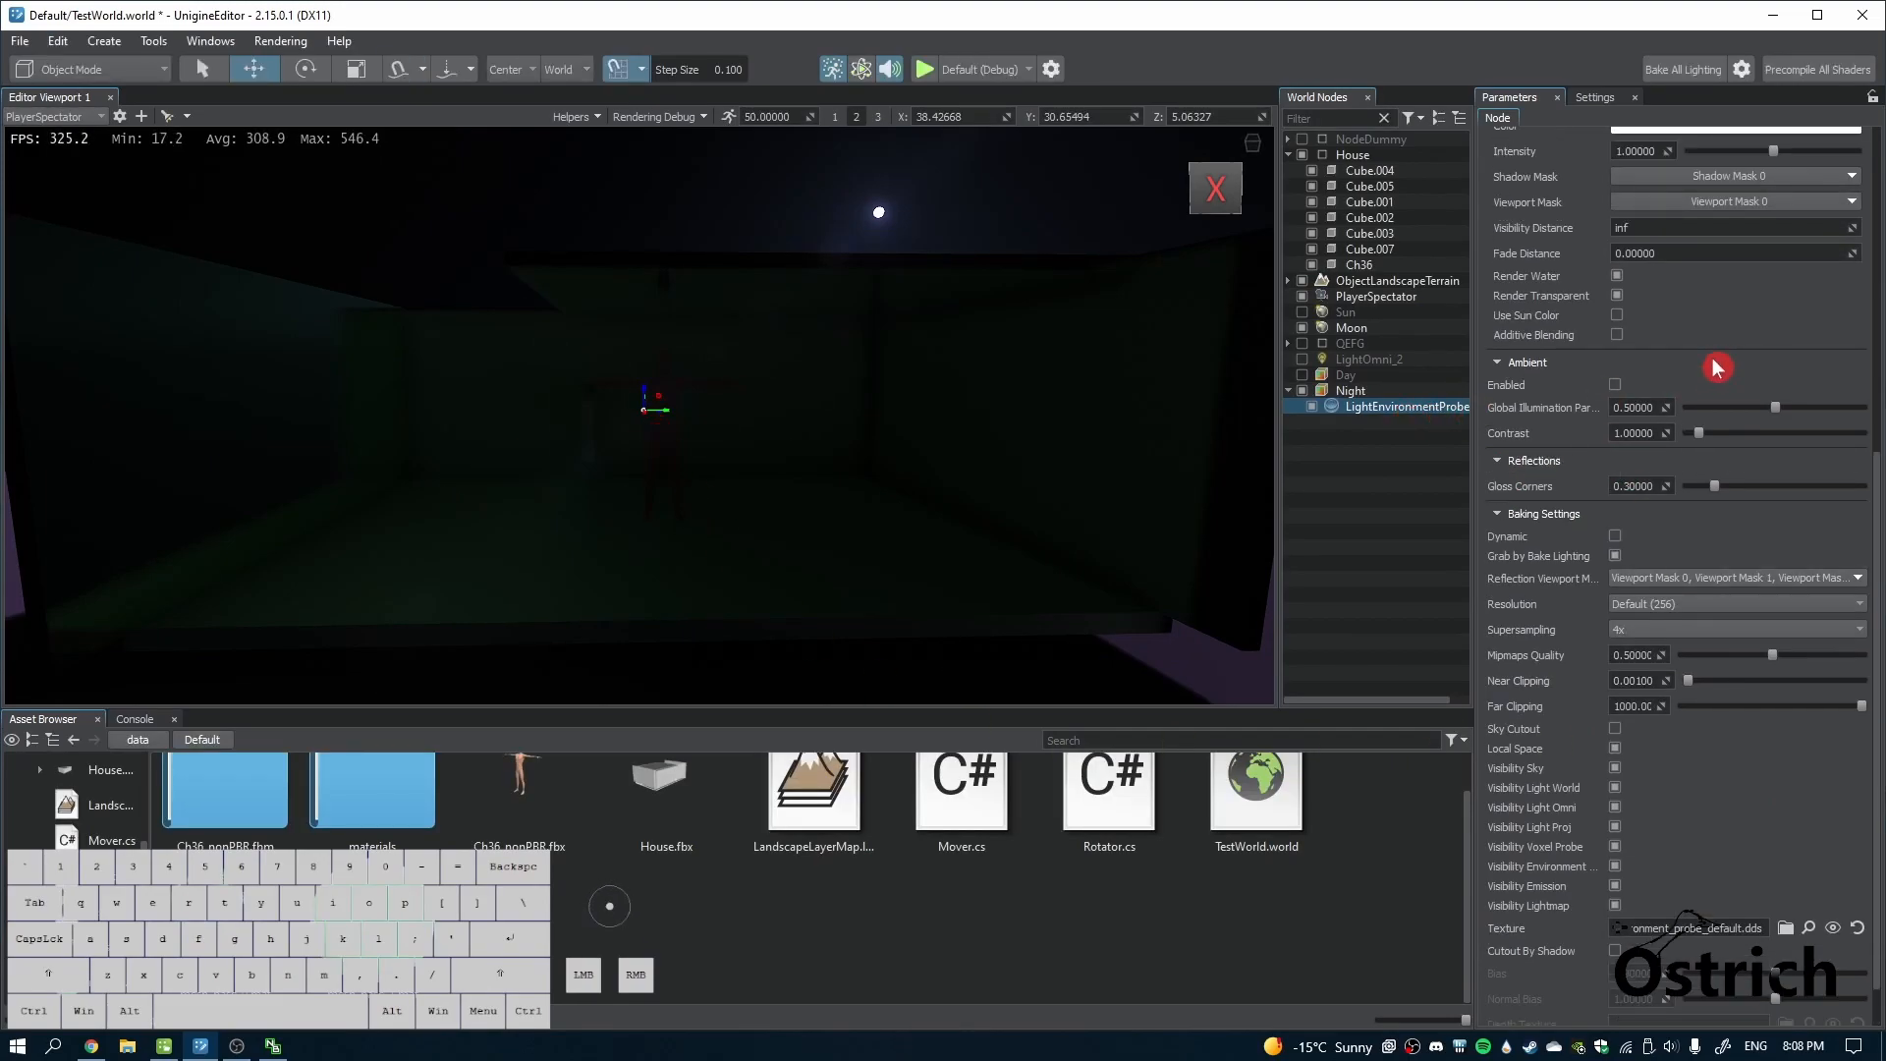
Stop the running lighting bake and exclude the environment probe from it by turning off Grab by Bake Lighting
{"action": "scroll", "coordinate": [1616, 438], "scroll_direction": "up", "scroll_amount": 1}
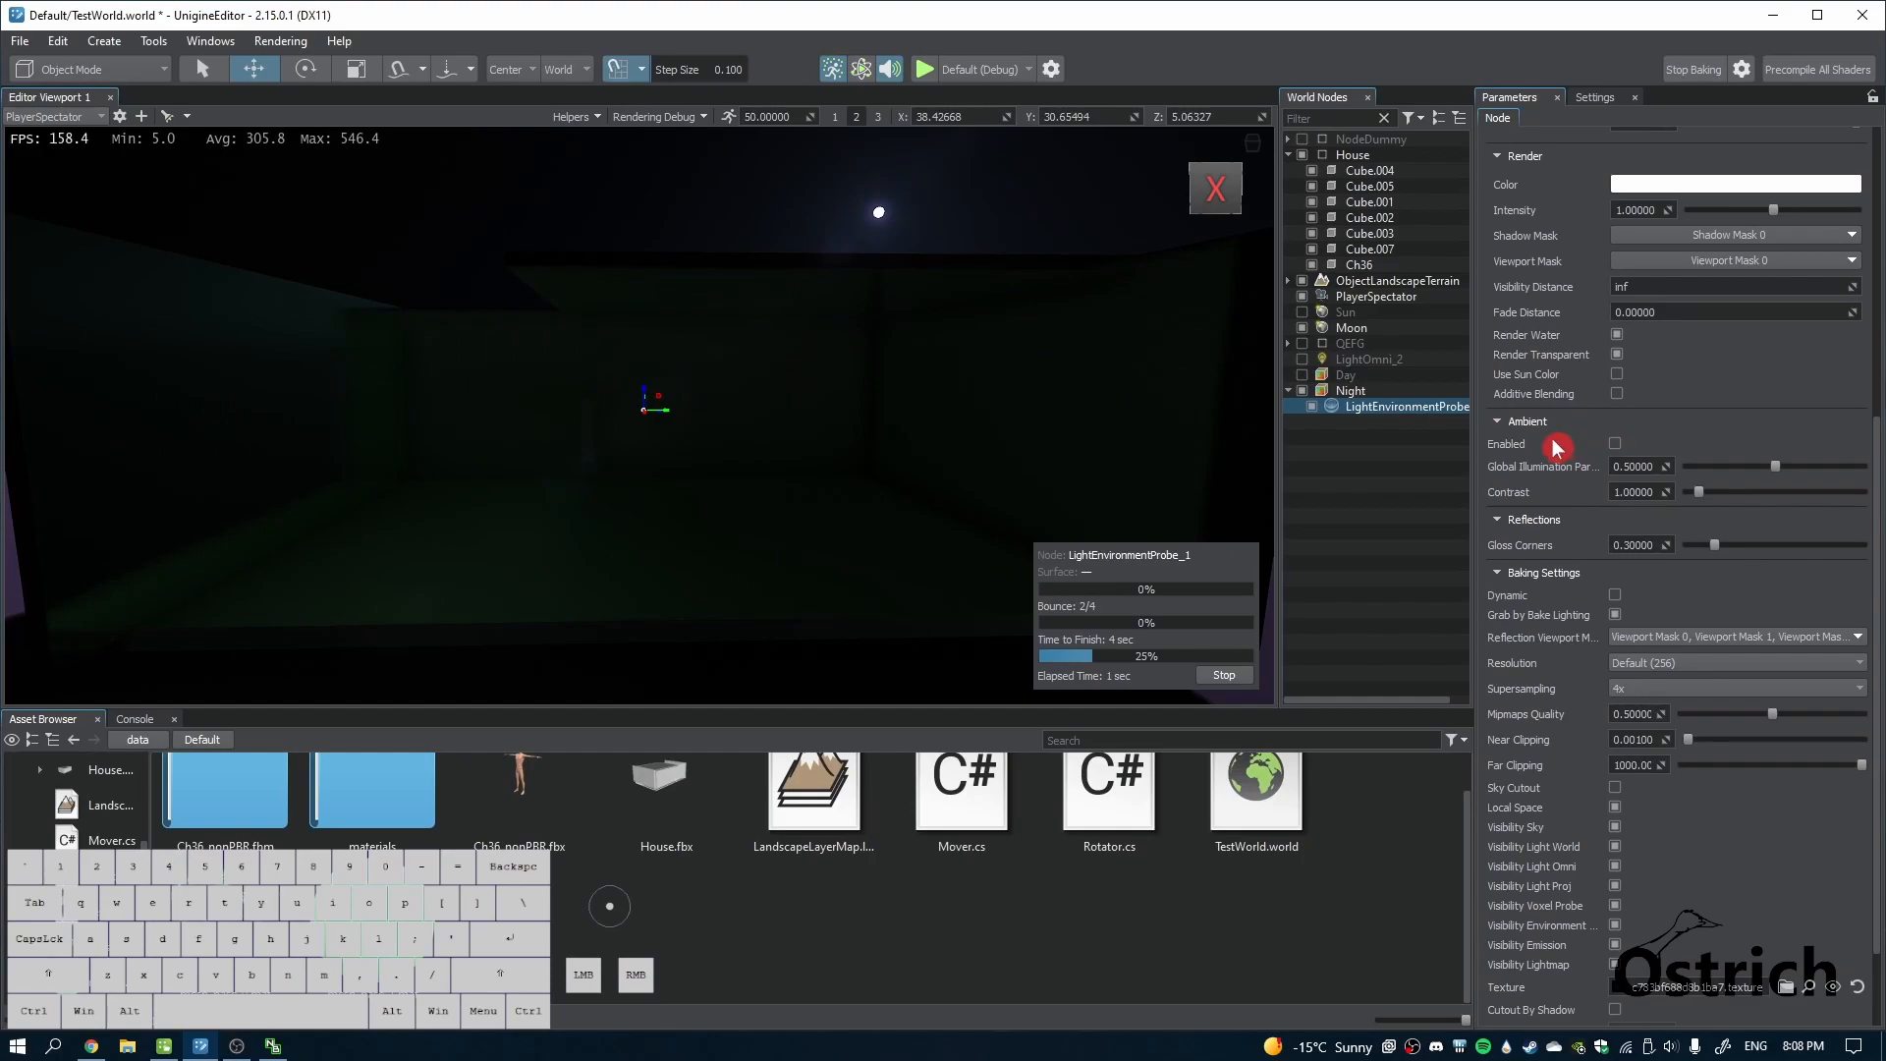
{"action": "left_click", "coordinate": [1244, 673]}
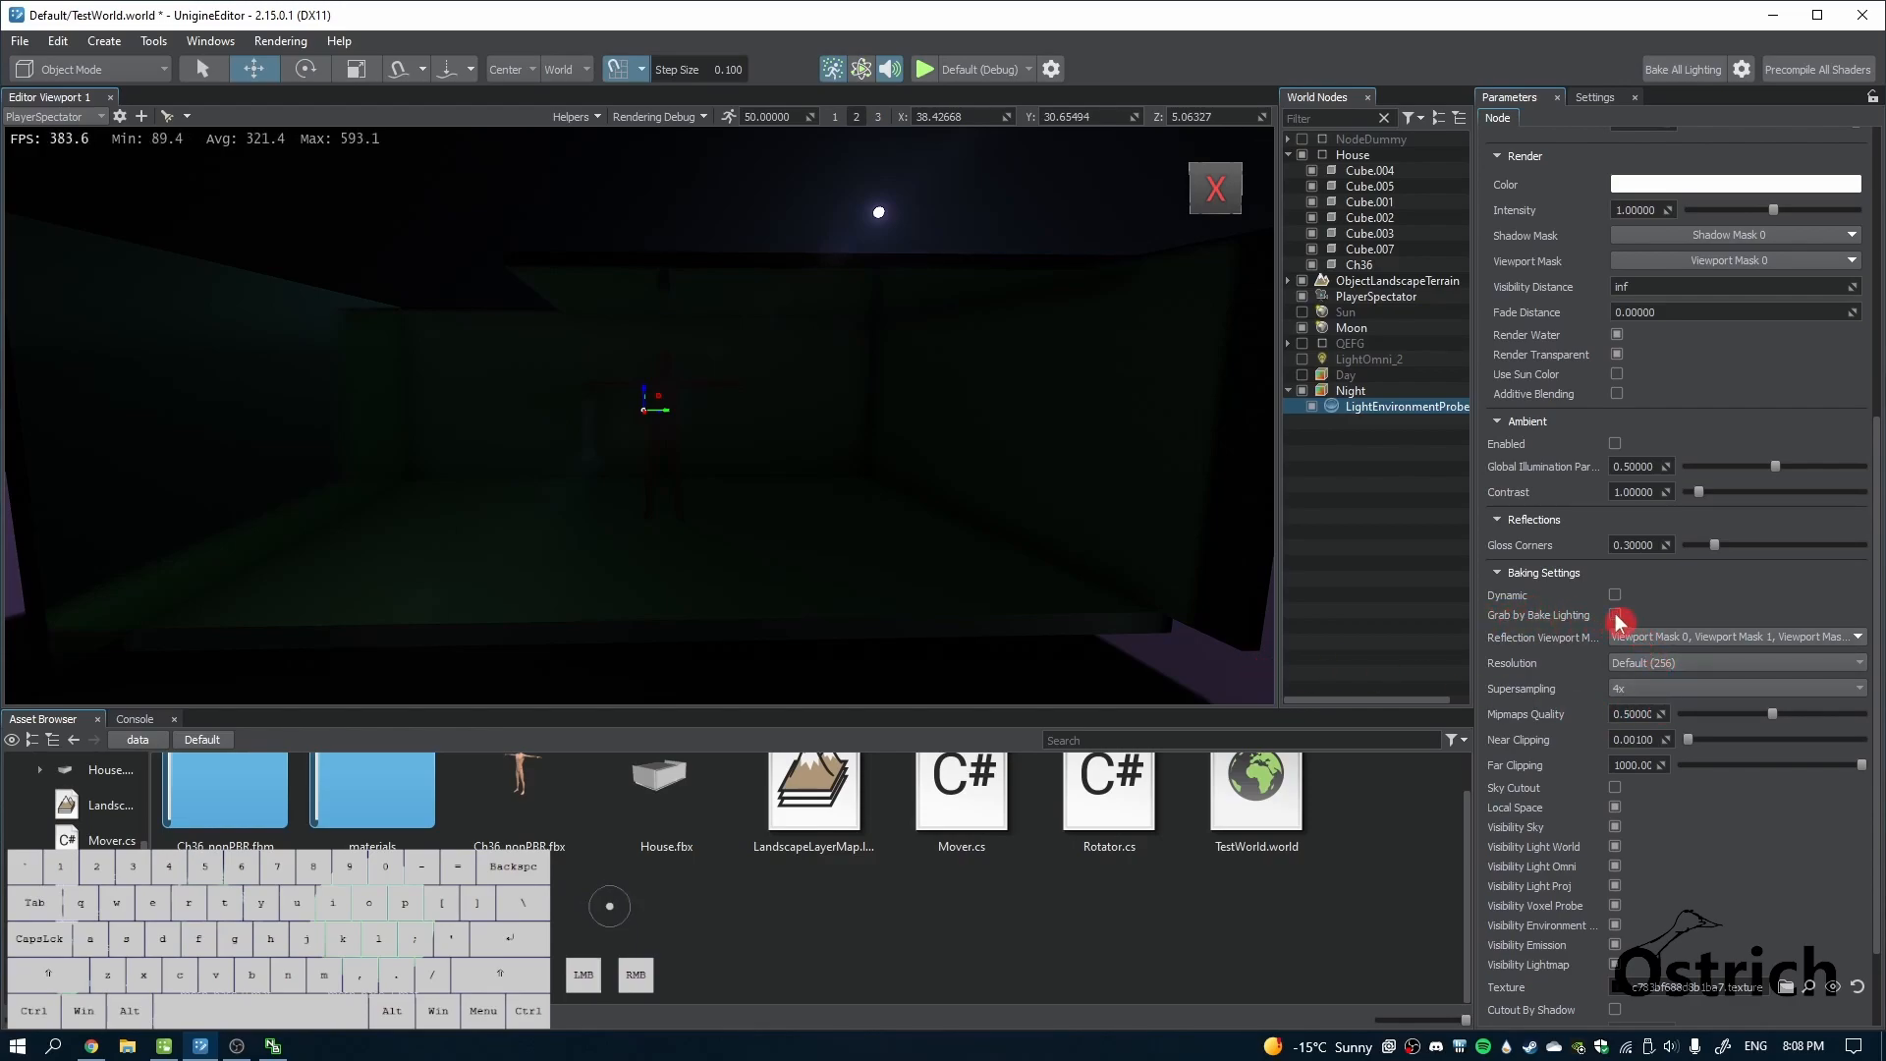
Toggle Automatic Rebake for the static shadows of lights in the bake lighting settings
{"action": "left_click", "coordinate": [1731, 77]}
{"action": "left_click", "coordinate": [753, 282]}
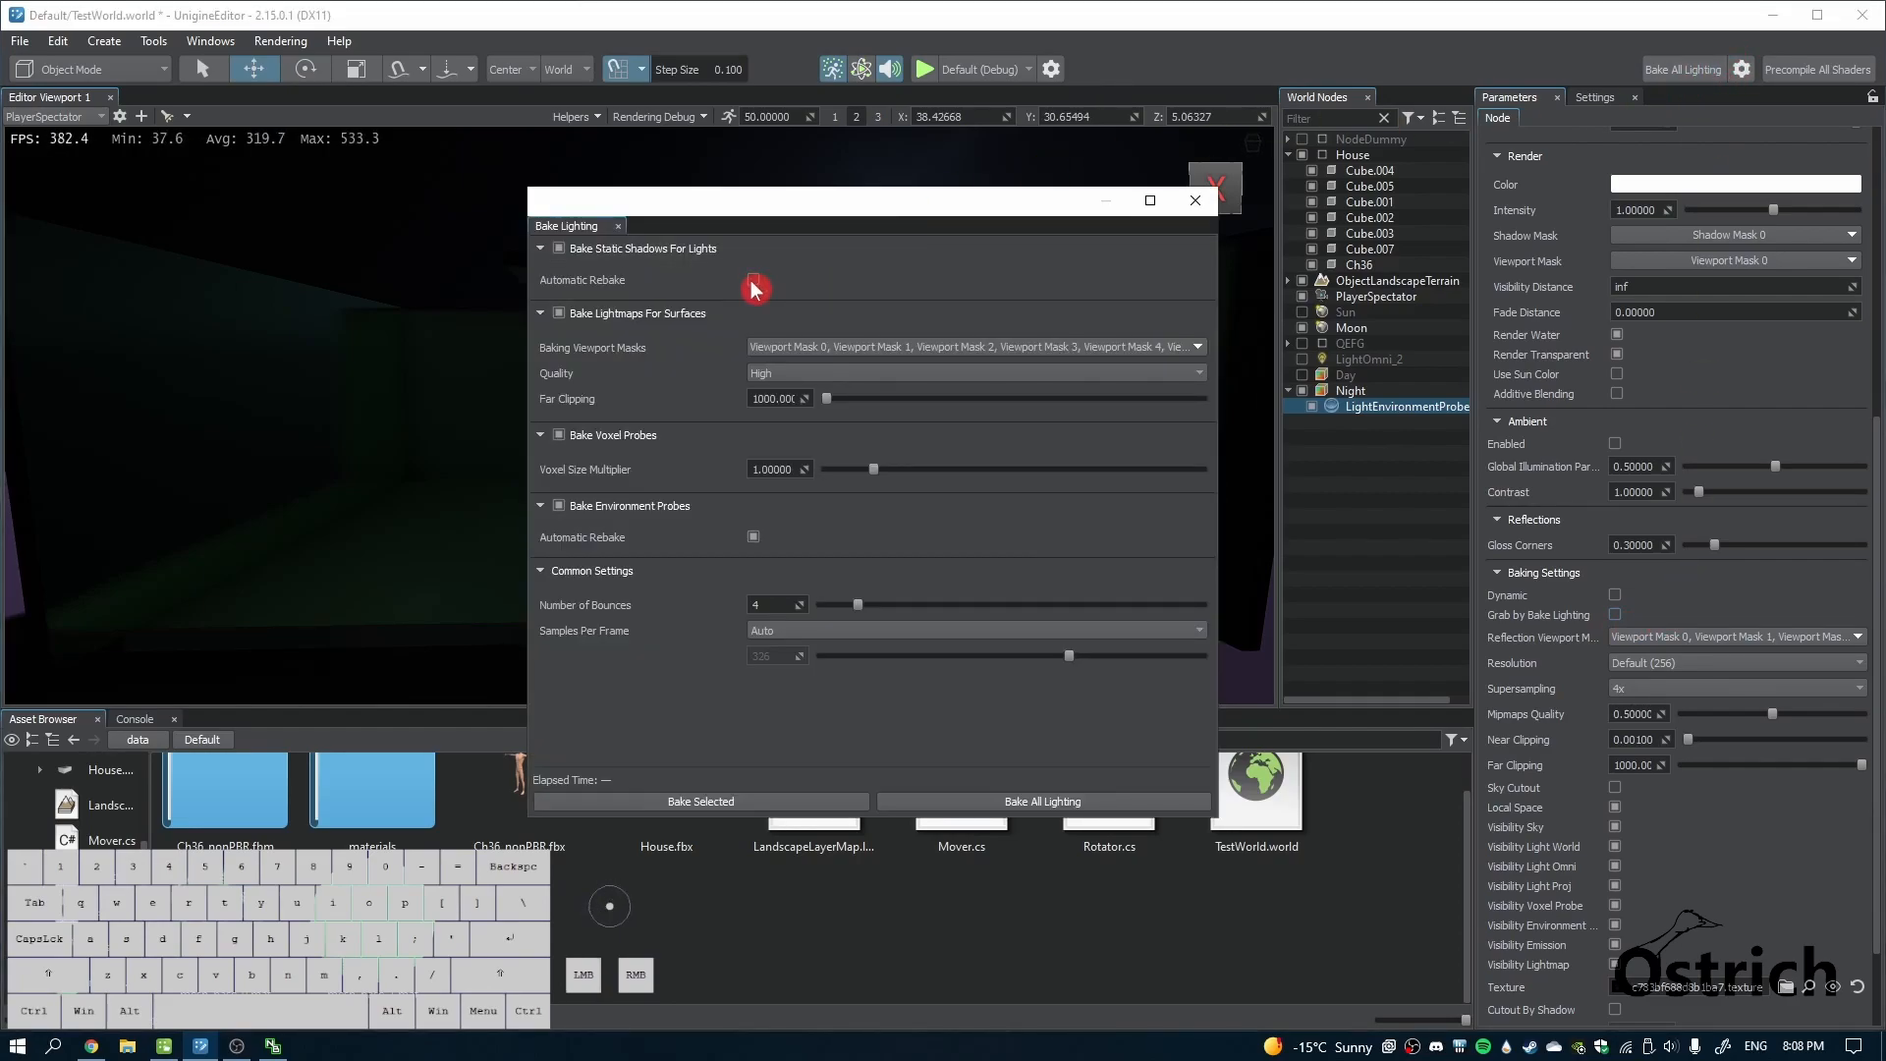
{"action": "left_click", "coordinate": [1196, 201]}
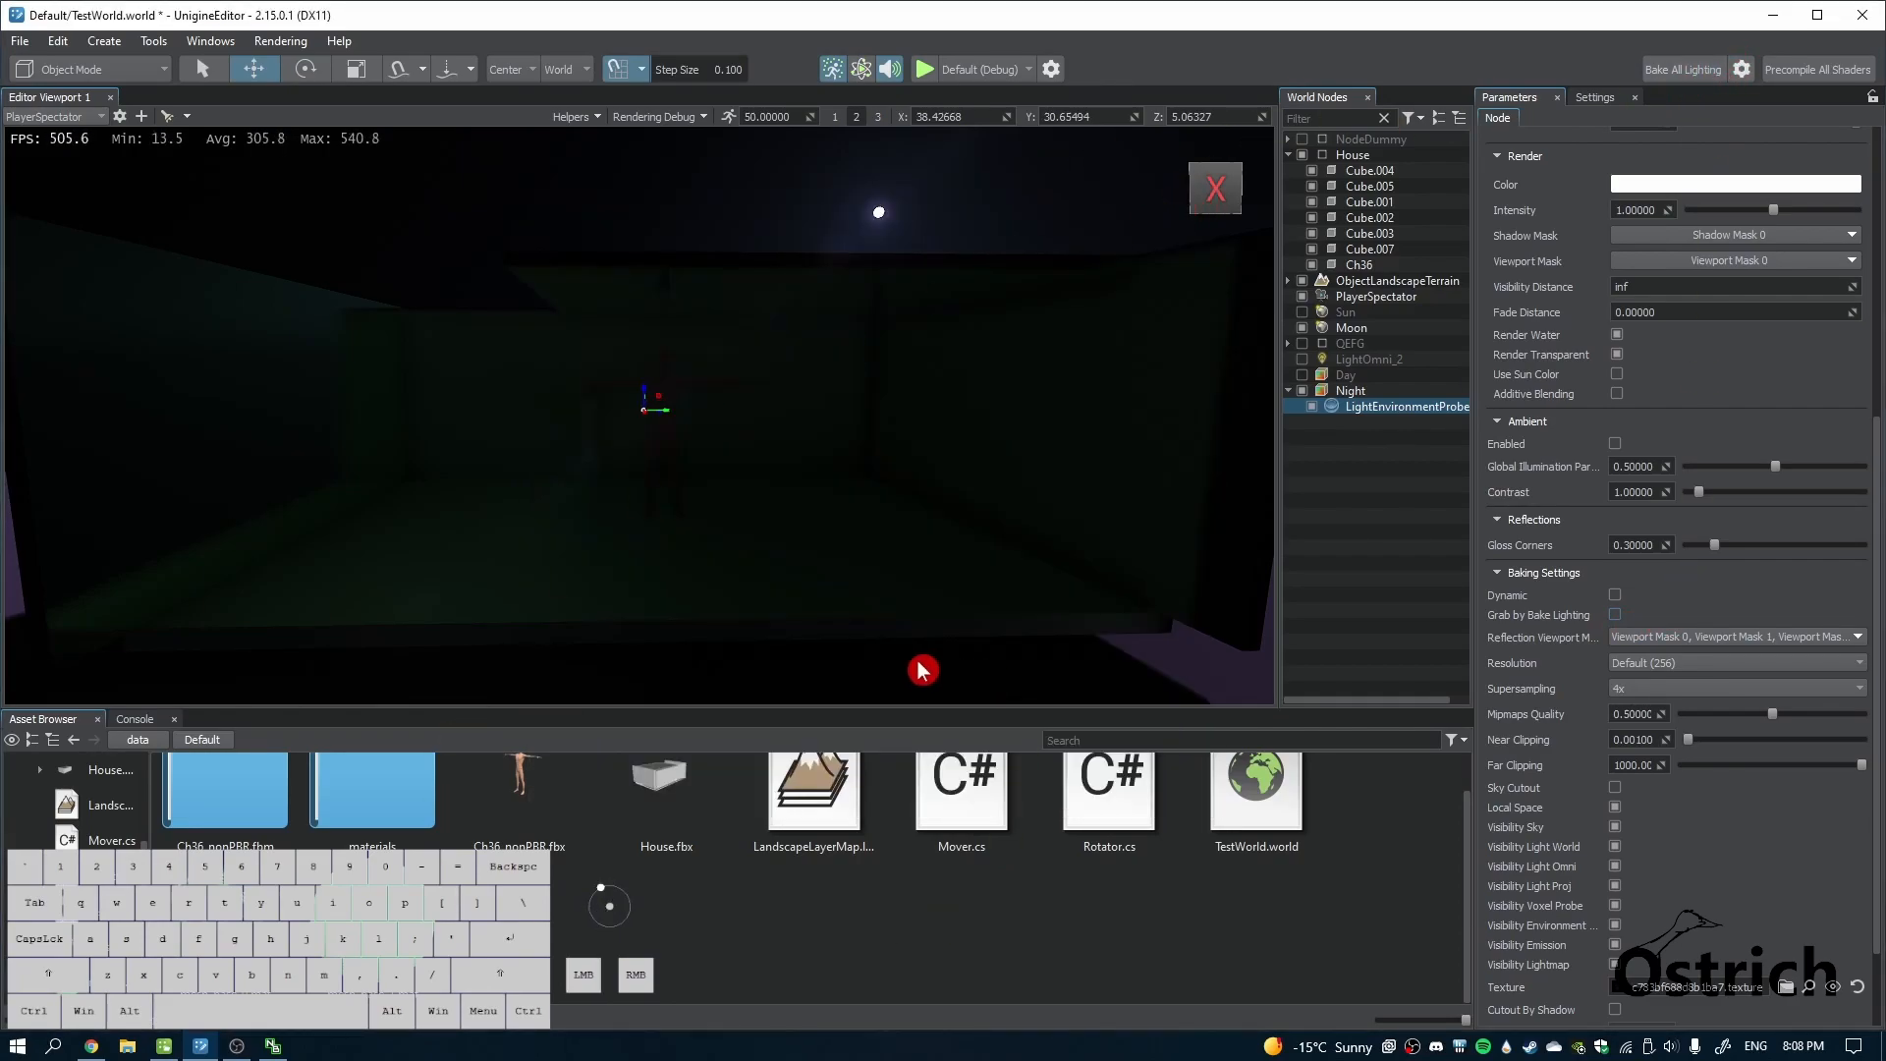
Set the environment probe's position to 0, 0, 0 relative to its parent Night
{"action": "scroll", "coordinate": [1533, 589], "scroll_direction": "up", "scroll_amount": 5}
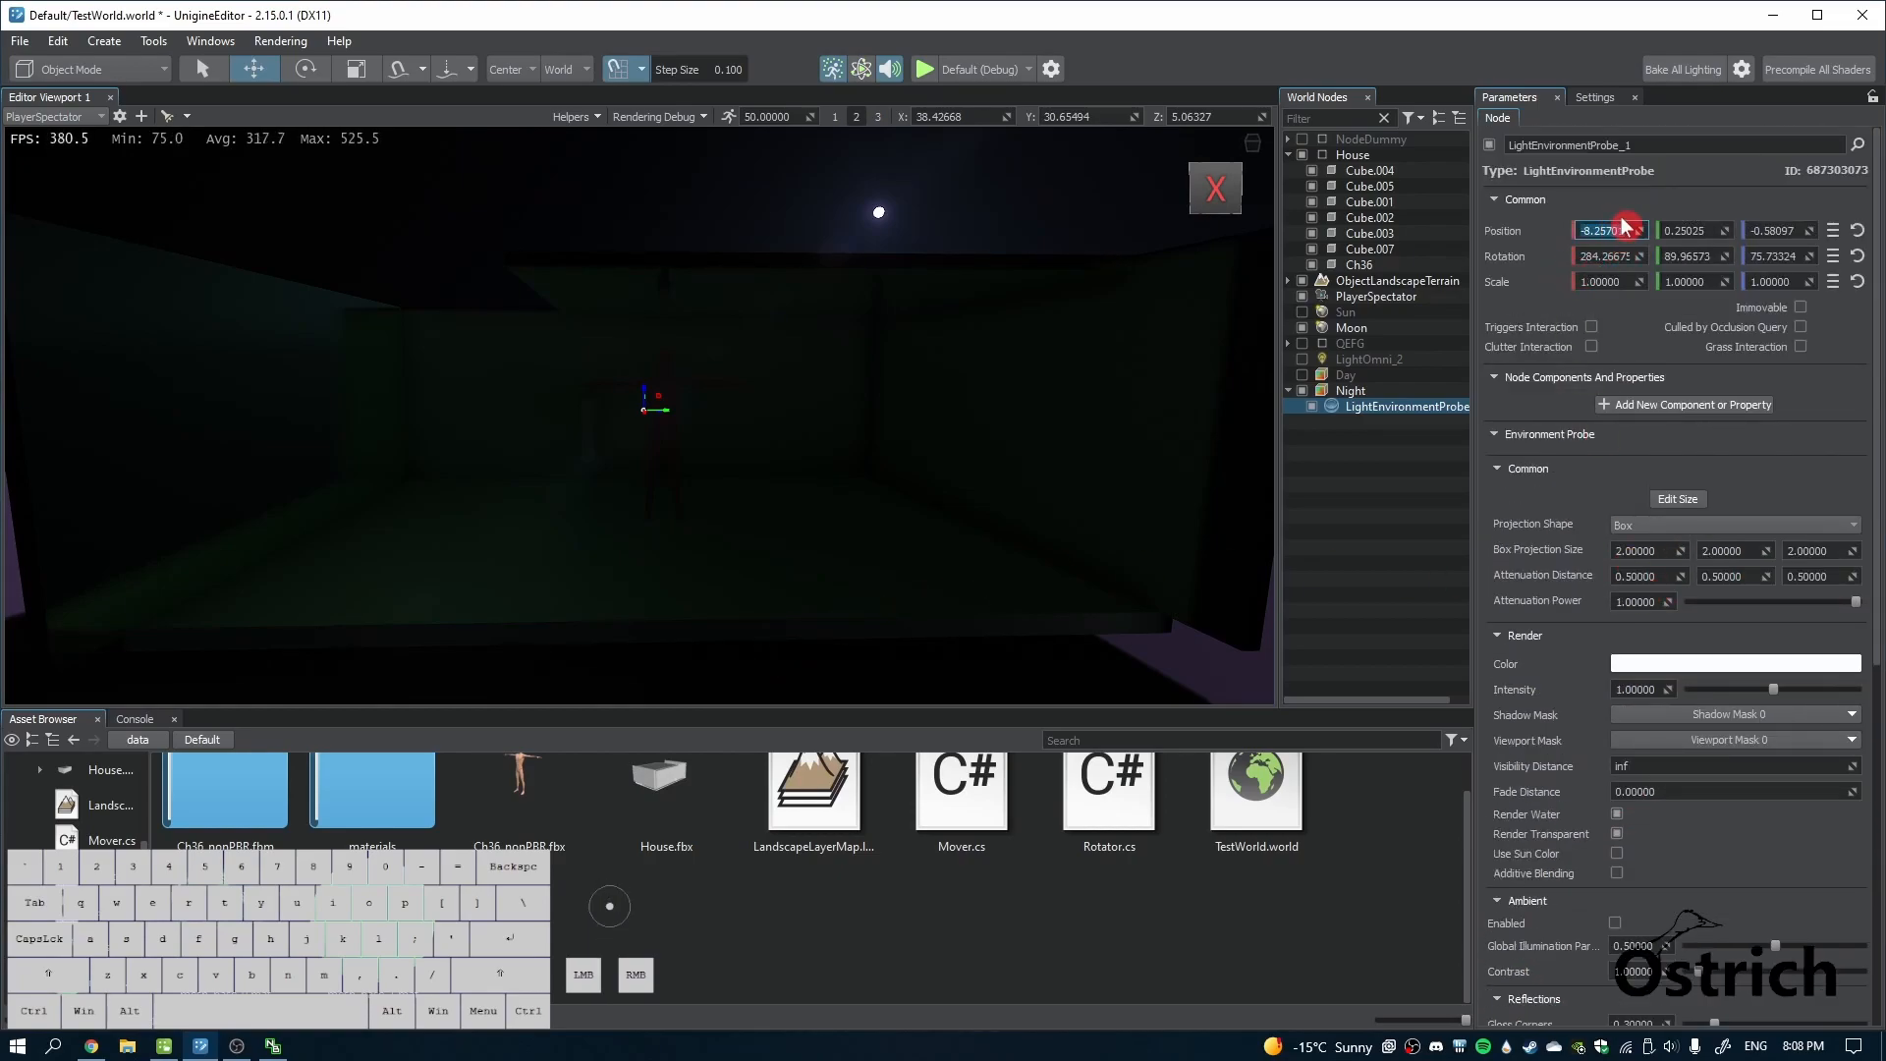
{"action": "key", "text": "Tab"}
{"action": "type", "text": "0"}
{"action": "key", "text": "Tab"}
{"action": "type", "text": "0"}
{"action": "key", "text": "Return"}
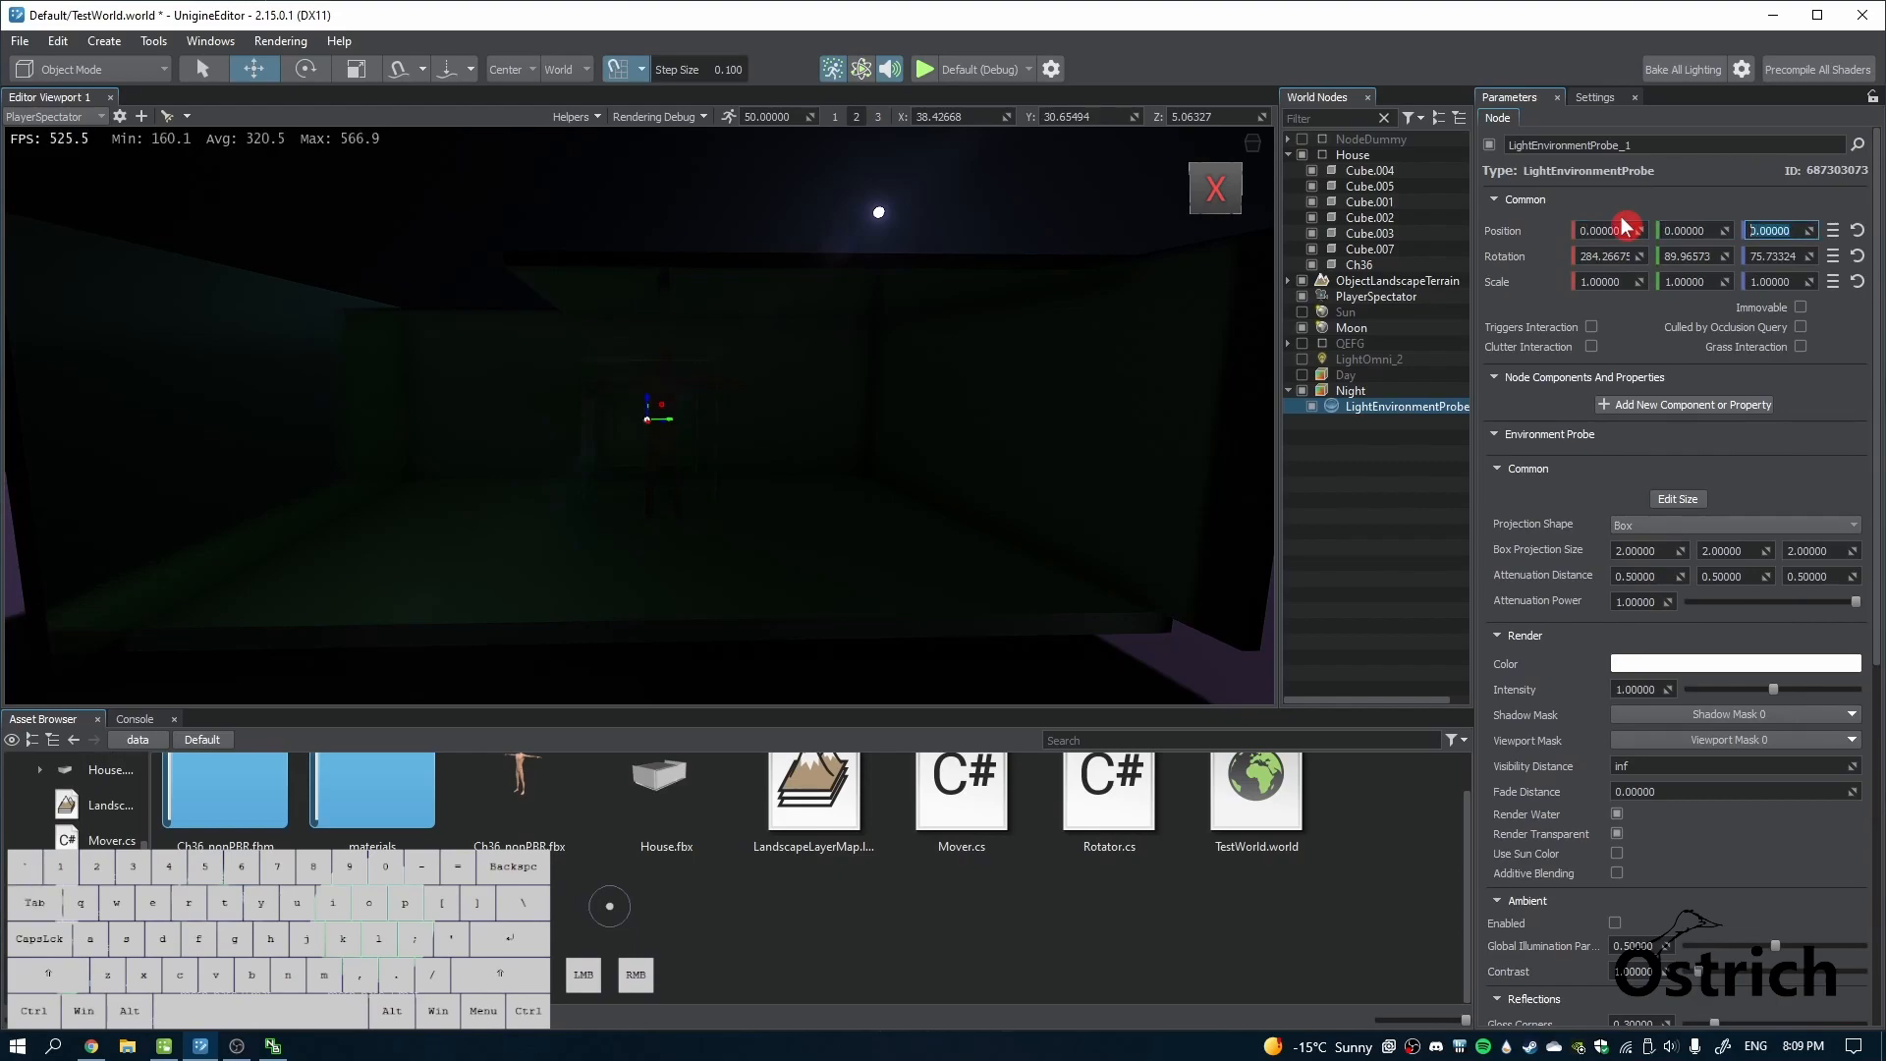
Stretch the environment probe's projection box in the viewport to about 2 × 19.42 × 6.98
{"action": "left_click", "coordinate": [1363, 409]}
{"action": "right_click_drag", "start_coordinate": [724, 469], "coordinate": [739, 519]}
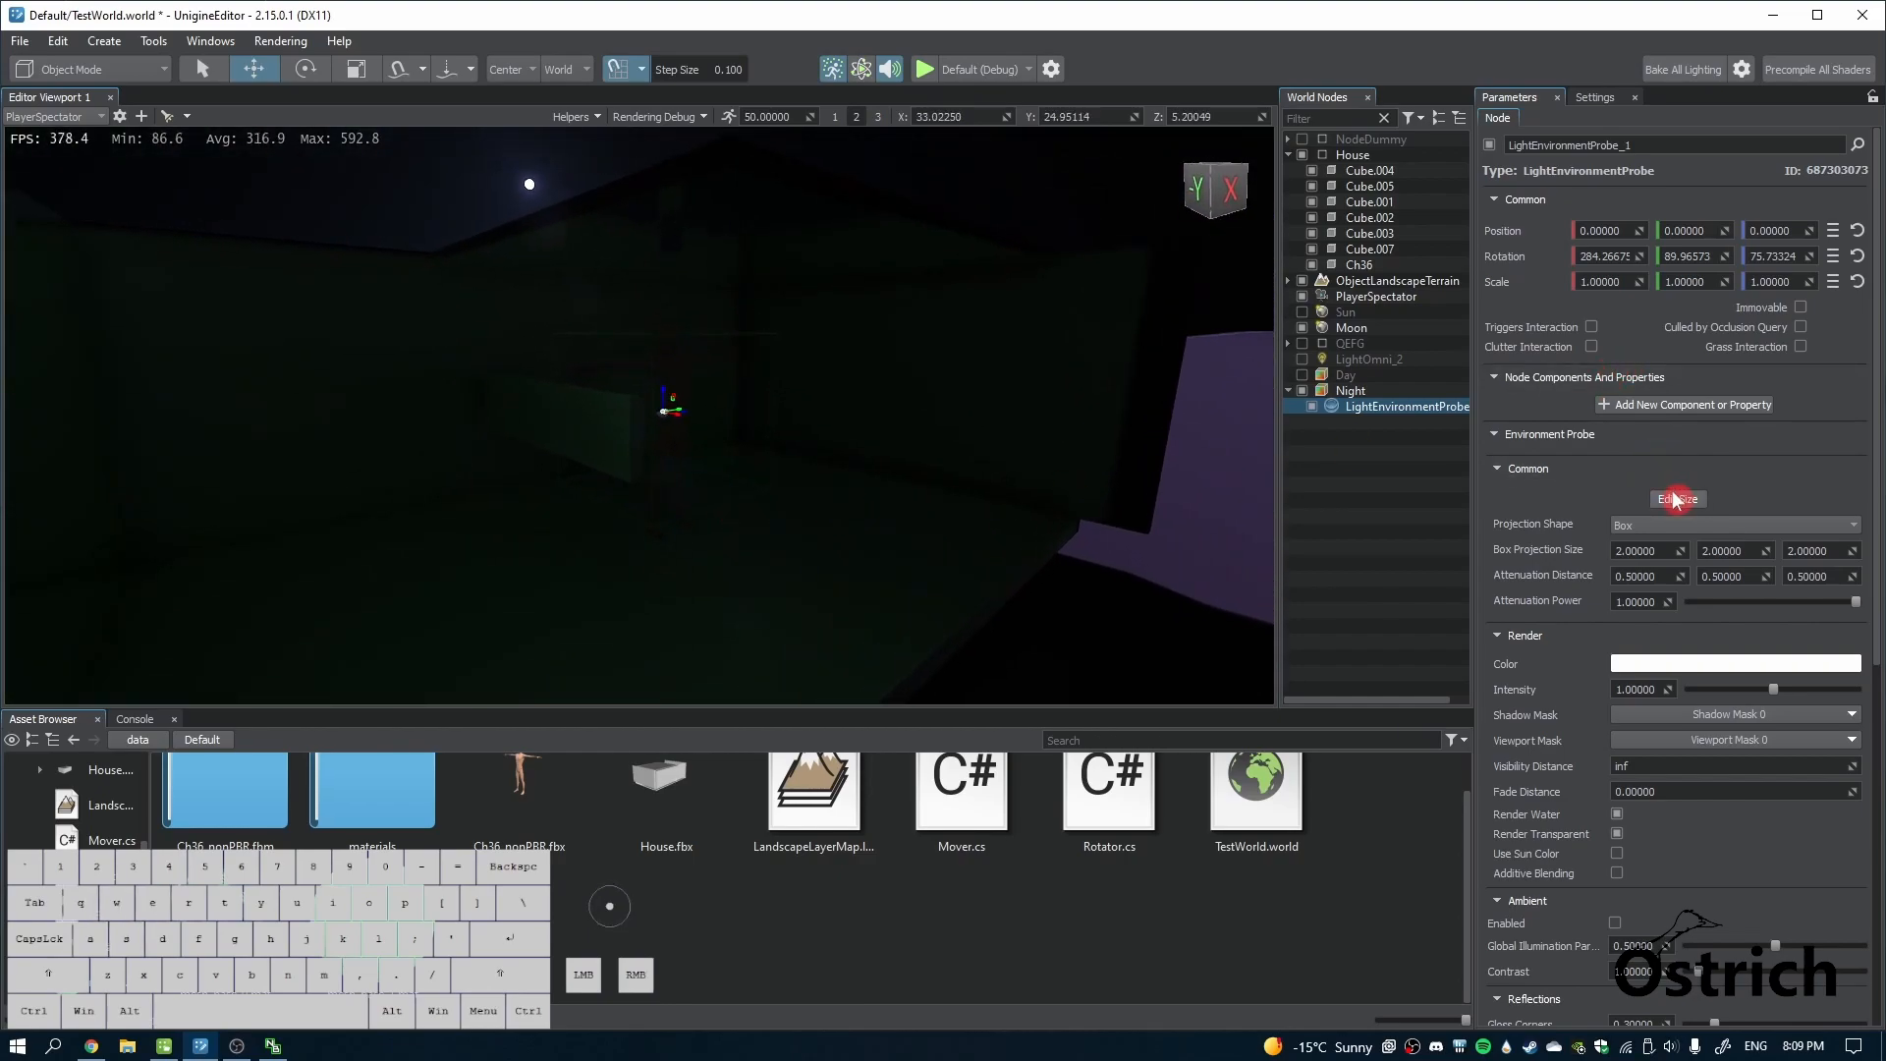
{"action": "left_click", "coordinate": [1677, 499]}
{"action": "left_click_drag", "start_coordinate": [735, 423], "coordinate": [1259, 485]}
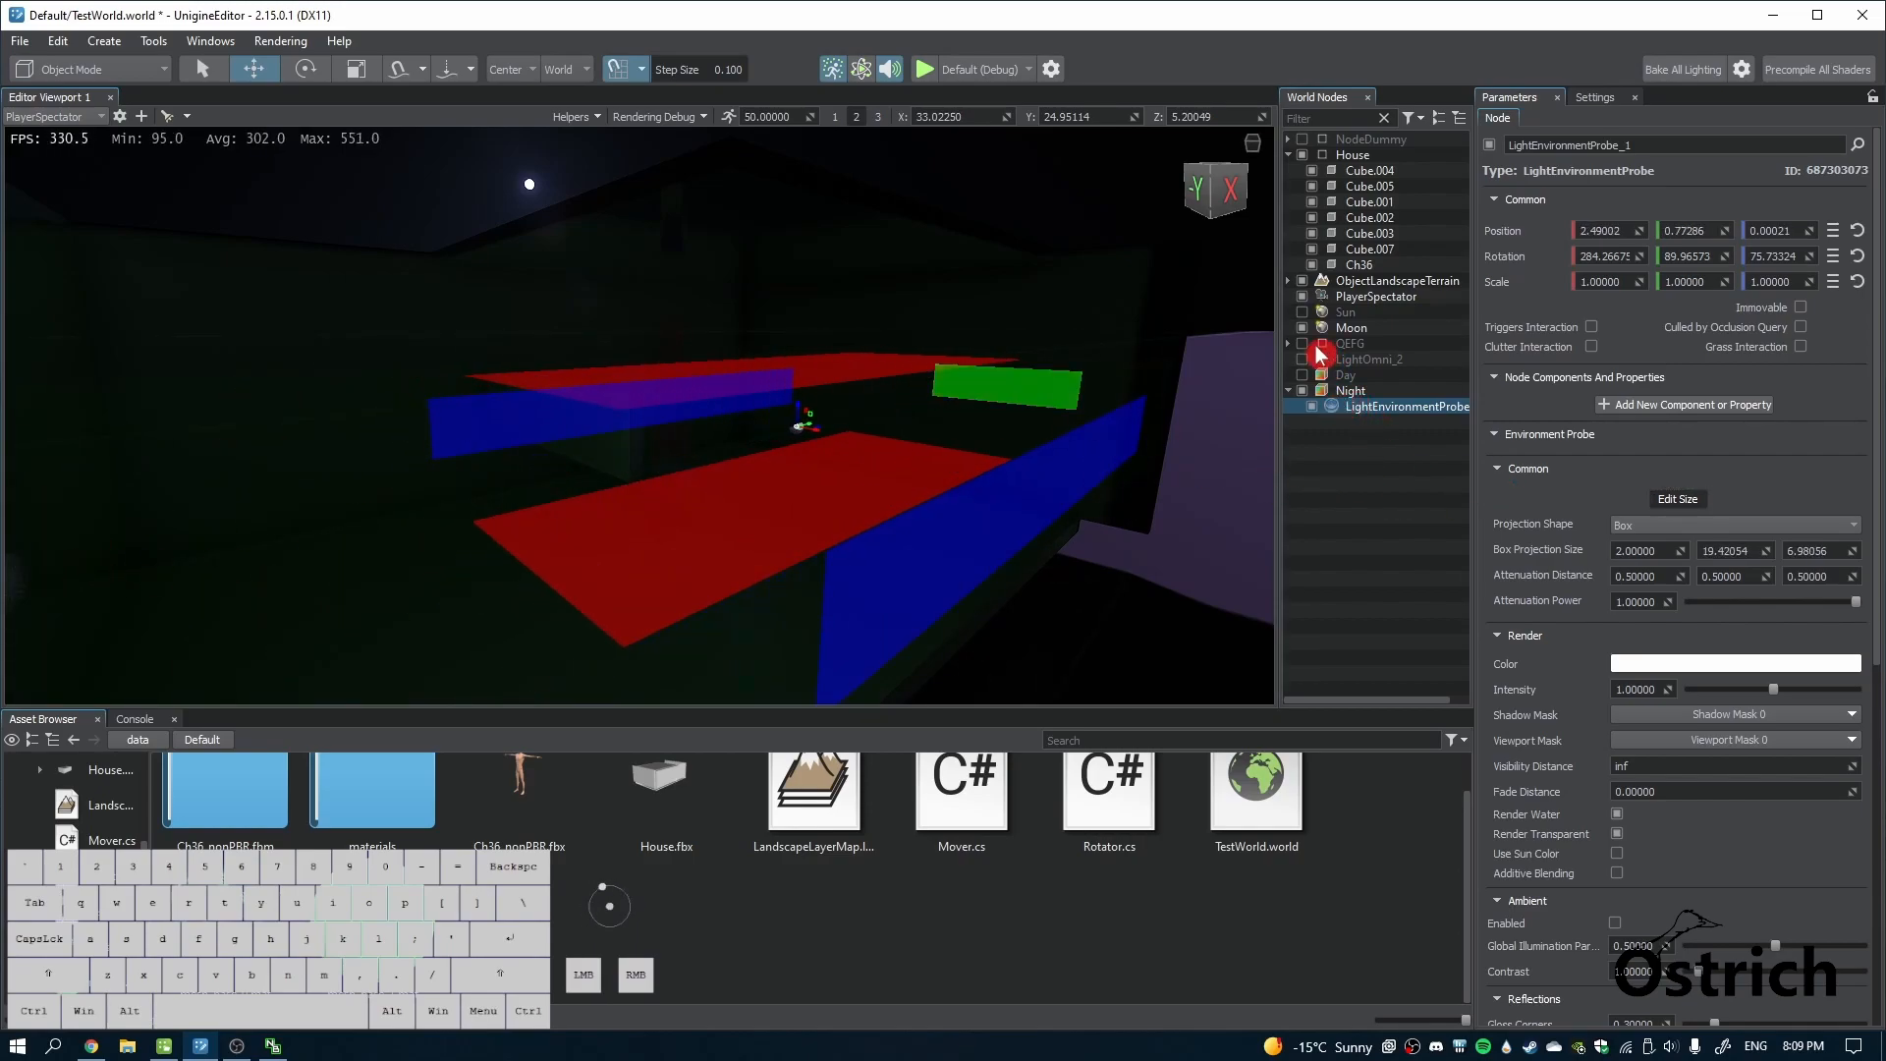
Turn Sun on and Moon off, and fit the environment probe's box to the room at about 5.48 × 16.32 × 11.15
{"action": "left_click", "coordinate": [1302, 313]}
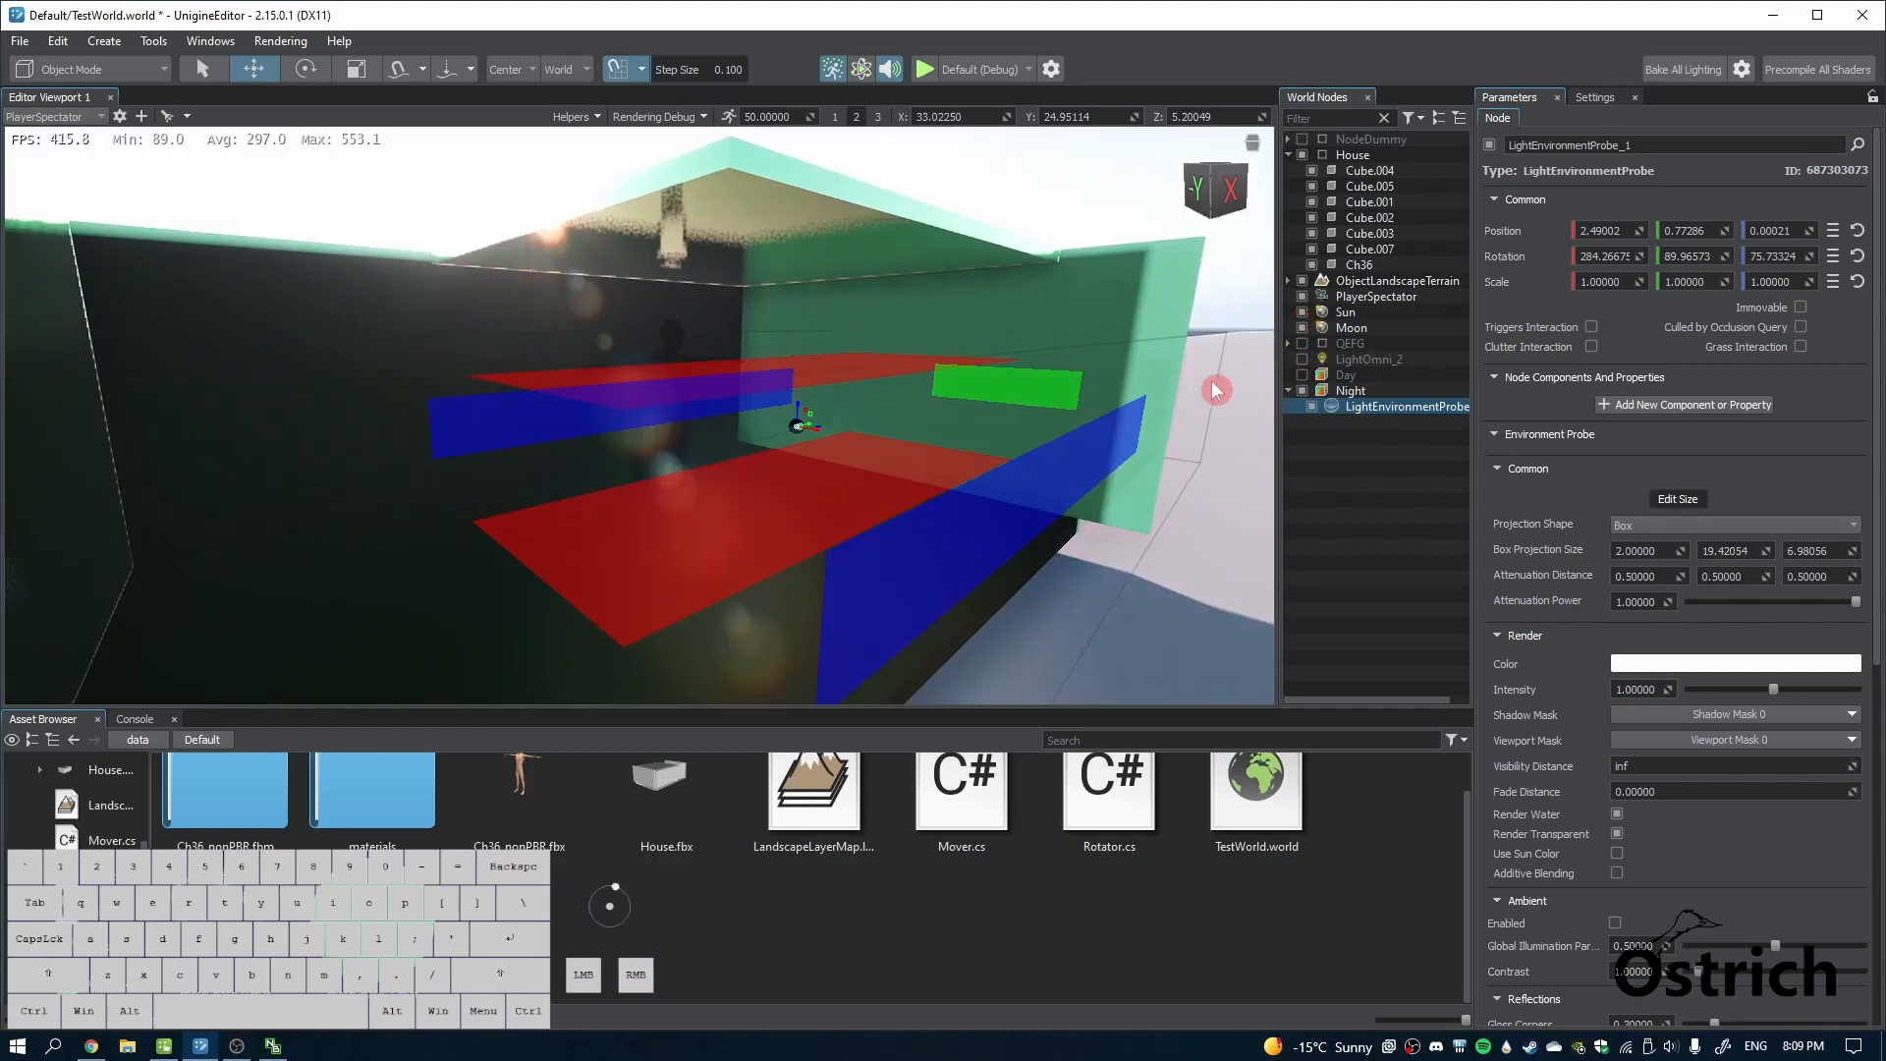
{"action": "left_click", "coordinate": [1302, 327]}
{"action": "right_click_drag", "start_coordinate": [471, 491], "coordinate": [345, 513]}
{"action": "left_click_drag", "start_coordinate": [345, 514], "coordinate": [295, 521]}
{"action": "key", "text": "d"}
{"action": "right_click_drag", "start_coordinate": [295, 521], "coordinate": [566, 502]}
{"action": "left_click", "coordinate": [756, 364]}
{"action": "left_click_drag", "start_coordinate": [565, 501], "coordinate": [564, 523]}
{"action": "right_click_drag", "start_coordinate": [564, 523], "coordinate": [429, 552]}
{"action": "key", "text": "e"}
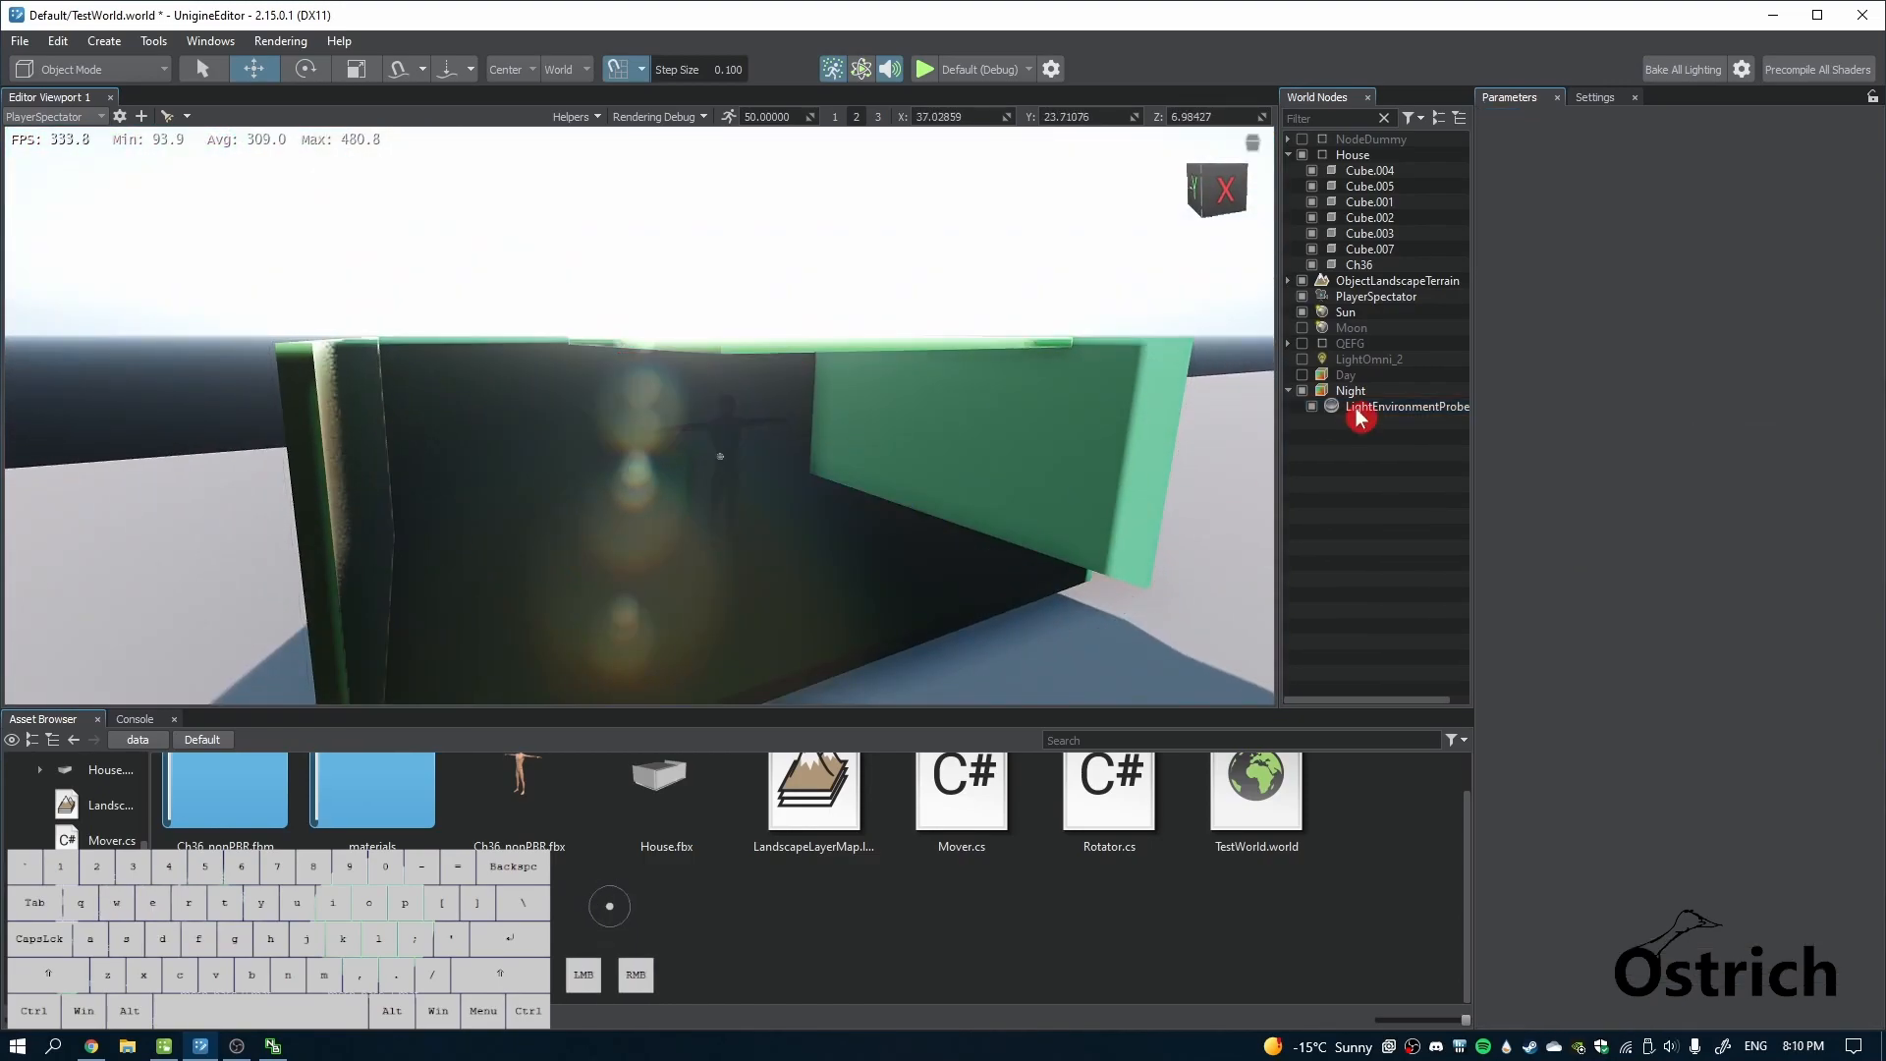
{"action": "left_click", "coordinate": [1360, 408]}
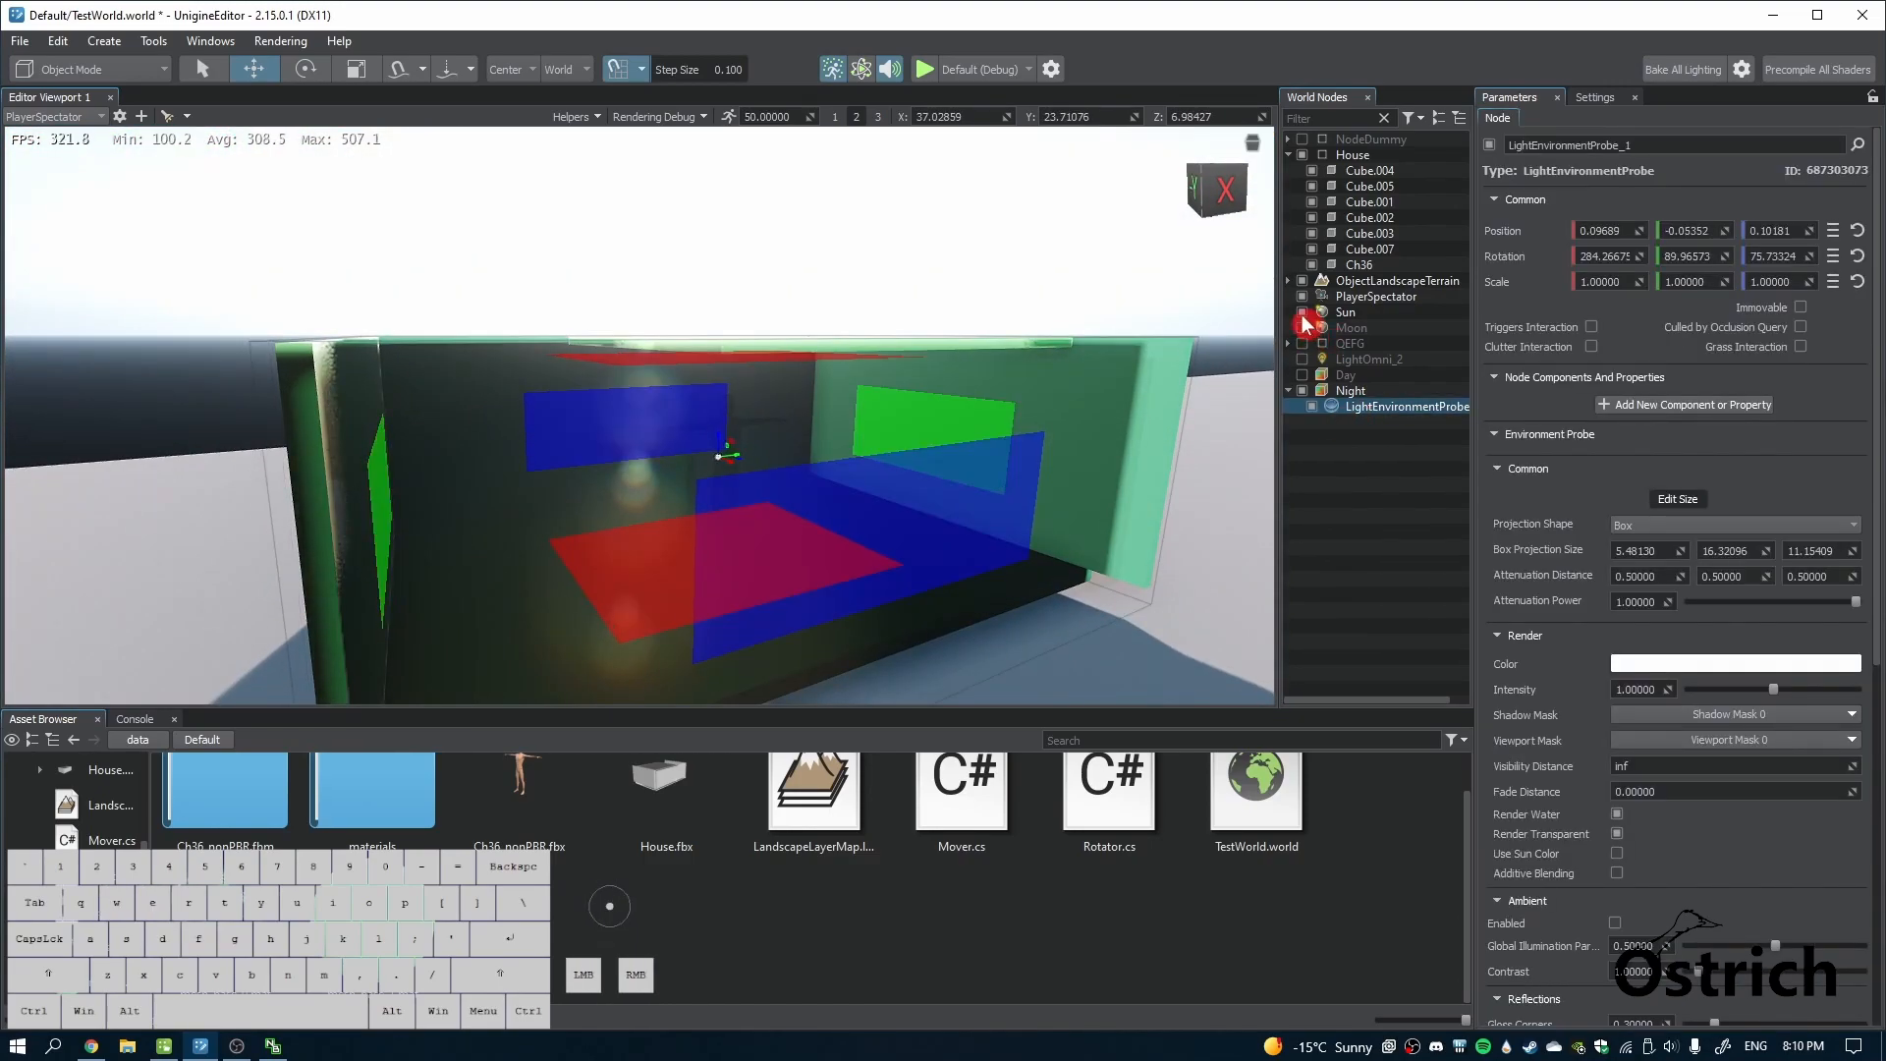
Switch the lighting from Sun back to Moon and bake all lighting for the night setup
{"action": "left_click", "coordinate": [1303, 313]}
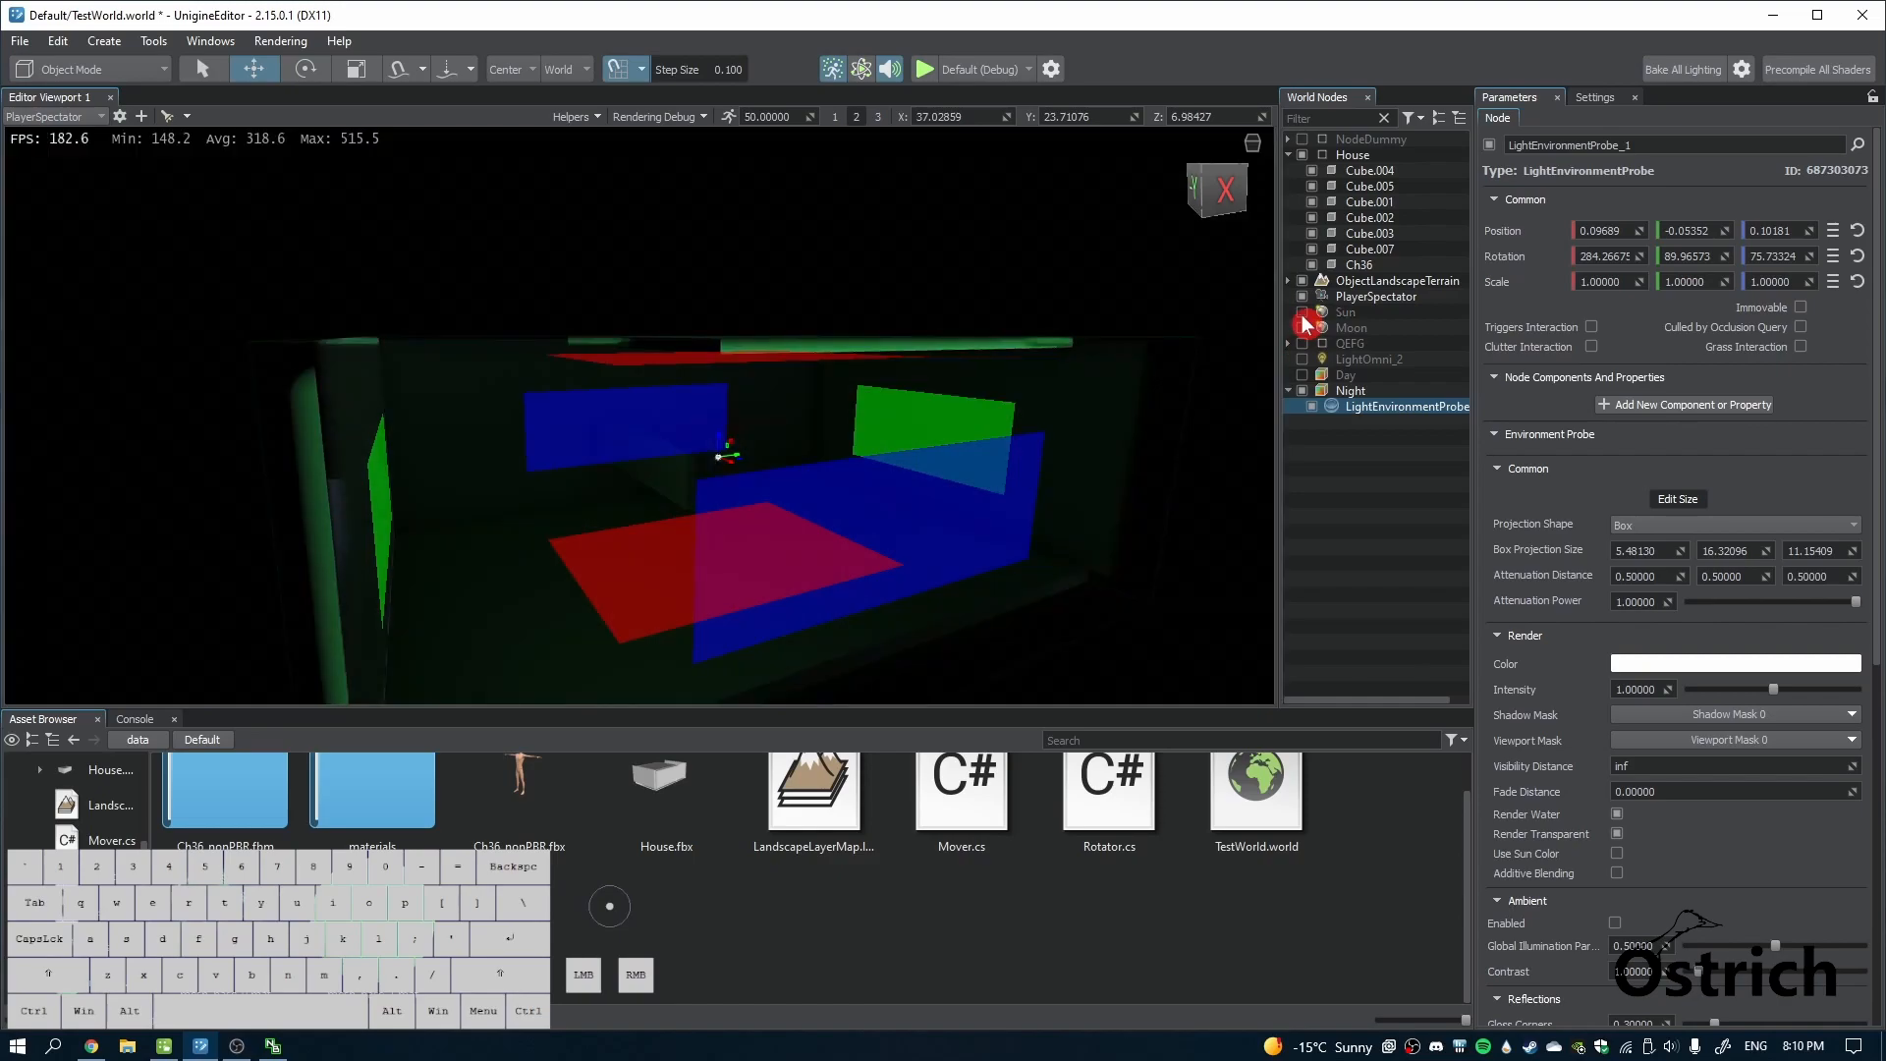
{"action": "left_click", "coordinate": [1303, 328]}
{"action": "left_click", "coordinate": [1302, 344]}
{"action": "right_click_drag", "start_coordinate": [1124, 463], "coordinate": [1026, 506]}
{"action": "left_click", "coordinate": [985, 657]}
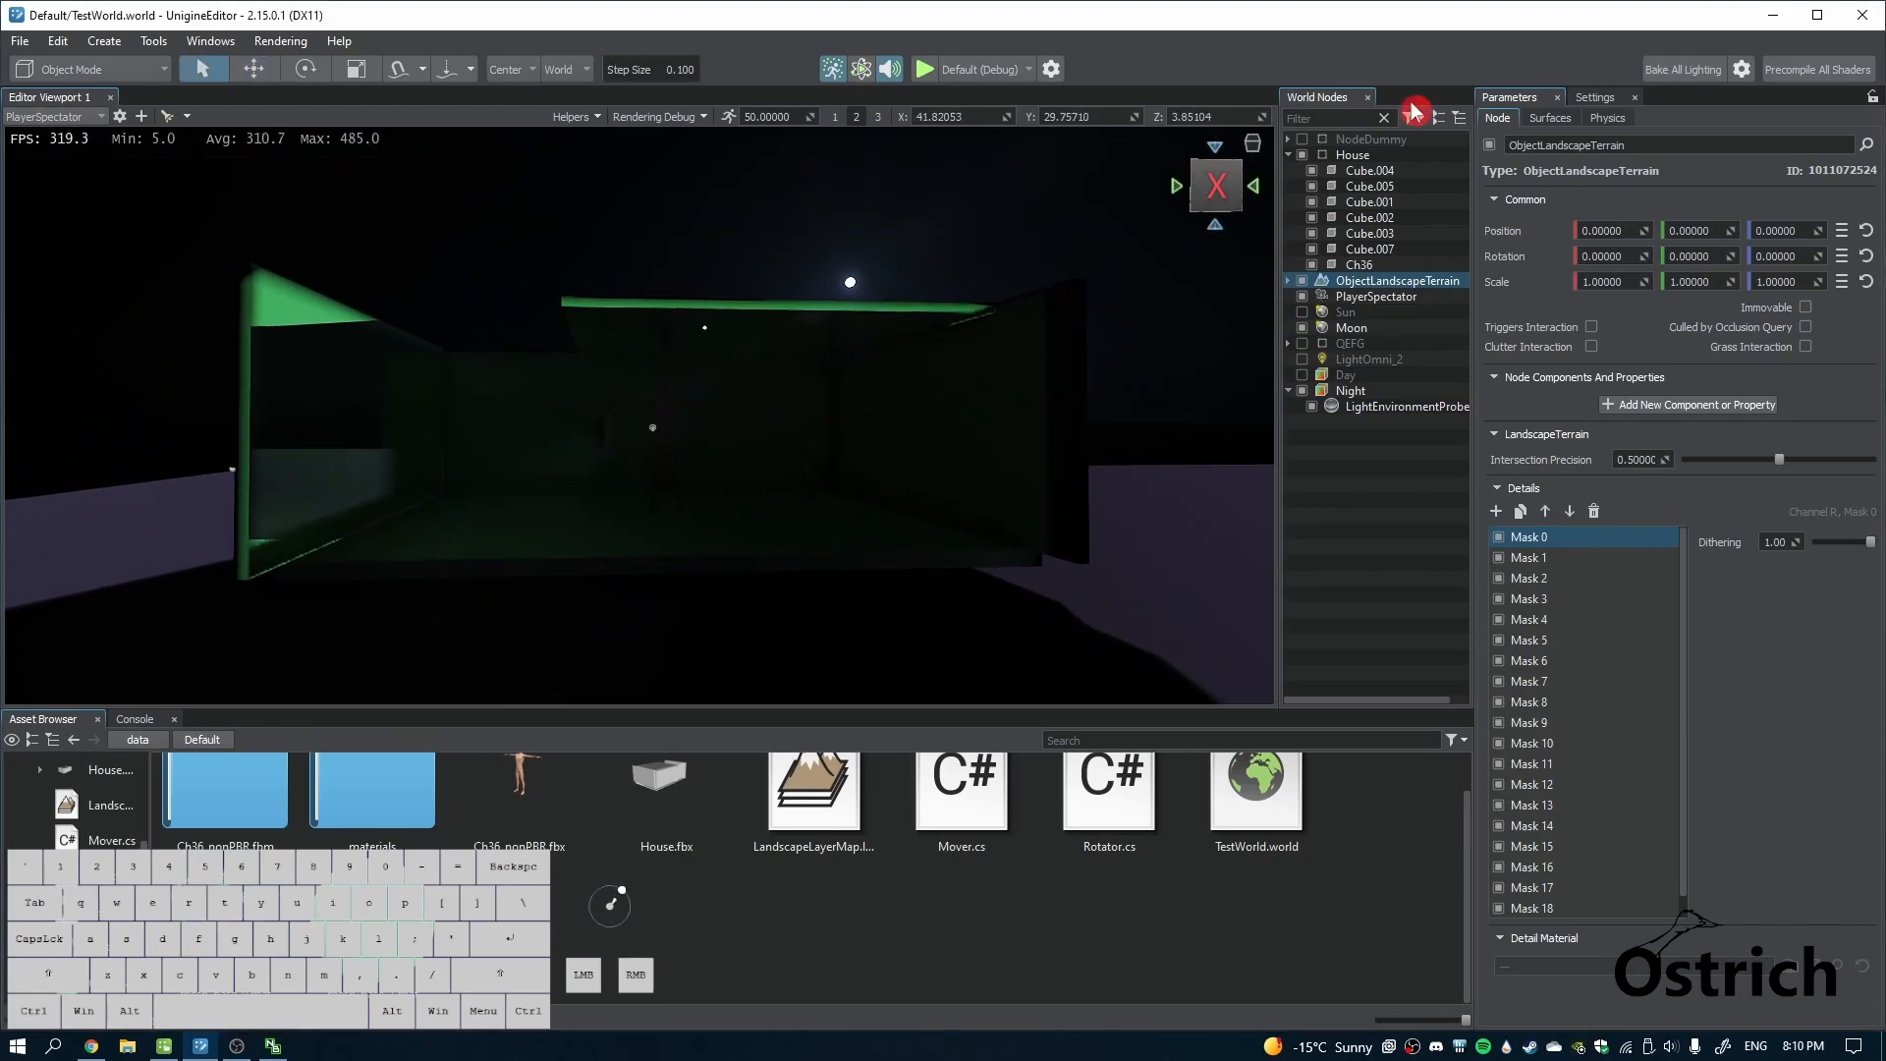
{"action": "left_click", "coordinate": [1684, 68]}
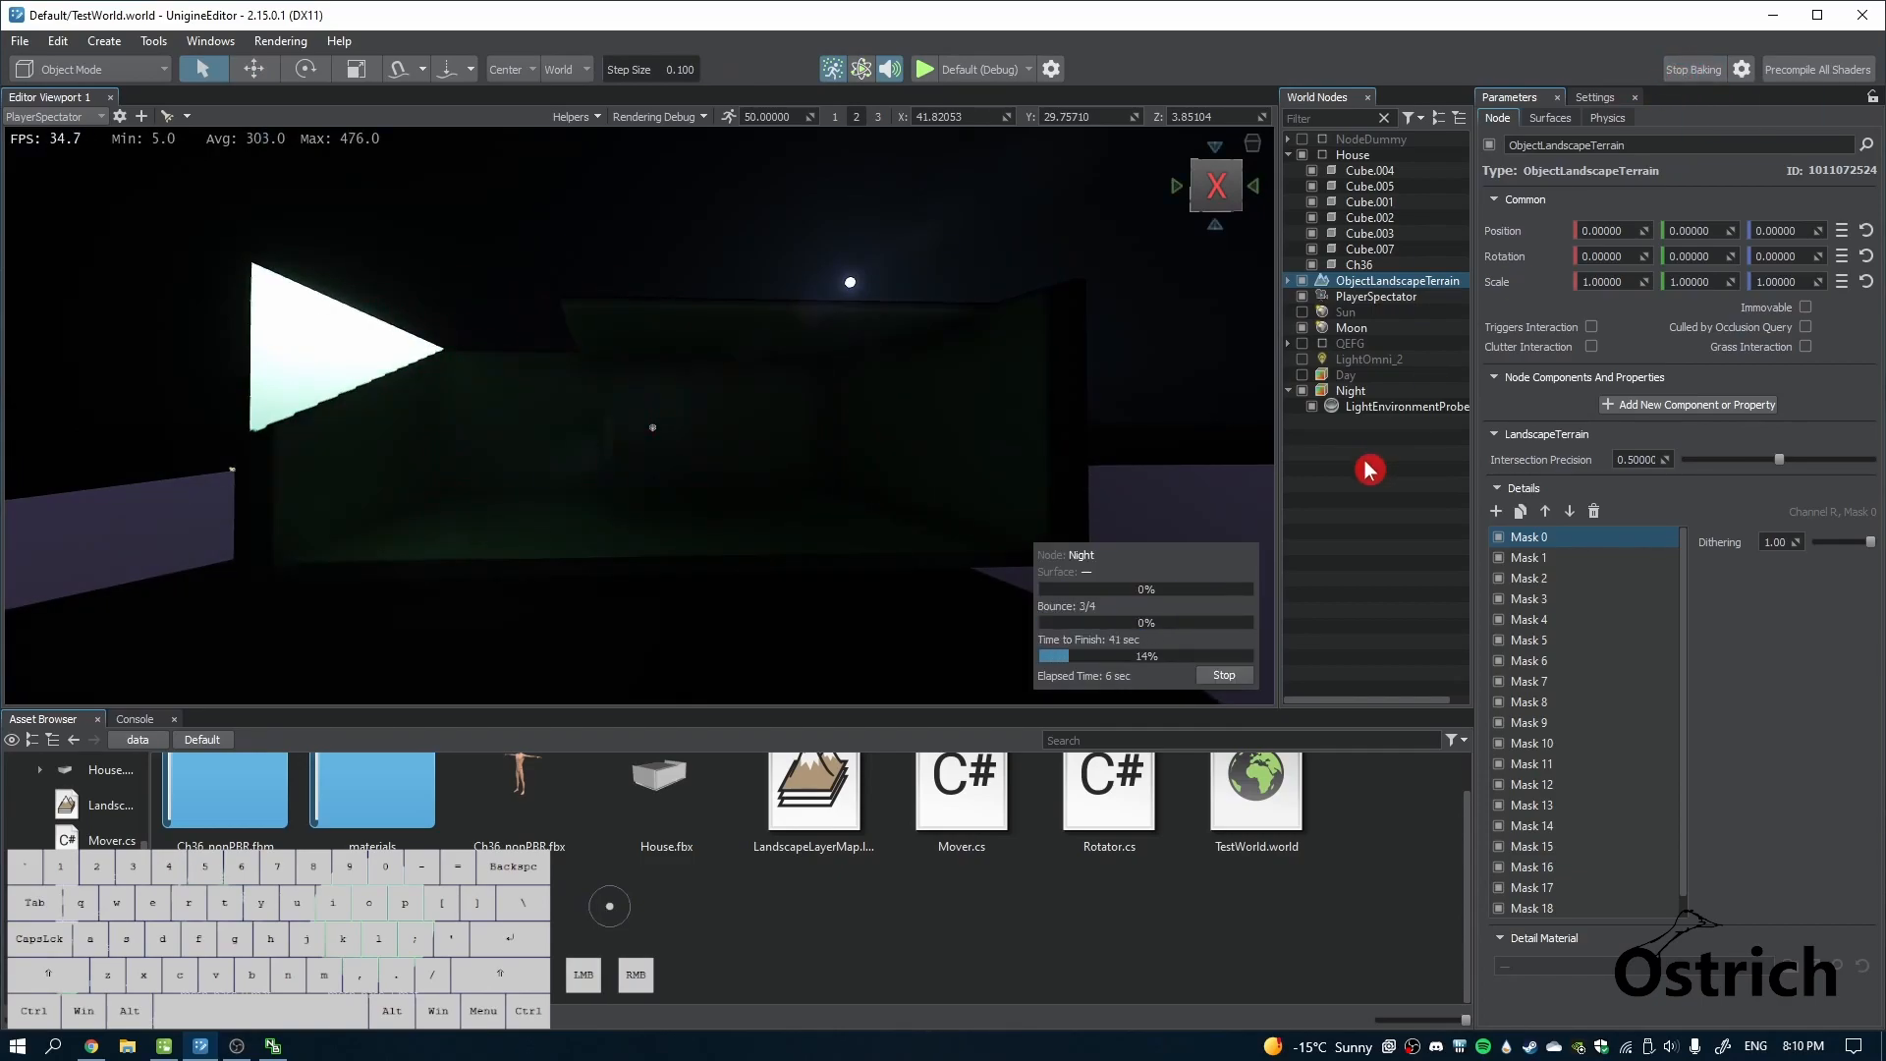
Select the side wall Cube.001 and examine the reflections on it
{"action": "right_click_drag", "start_coordinate": [806, 468], "coordinate": [602, 484]}
{"action": "key", "text": "w"}
{"action": "left_click", "coordinate": [400, 459]}
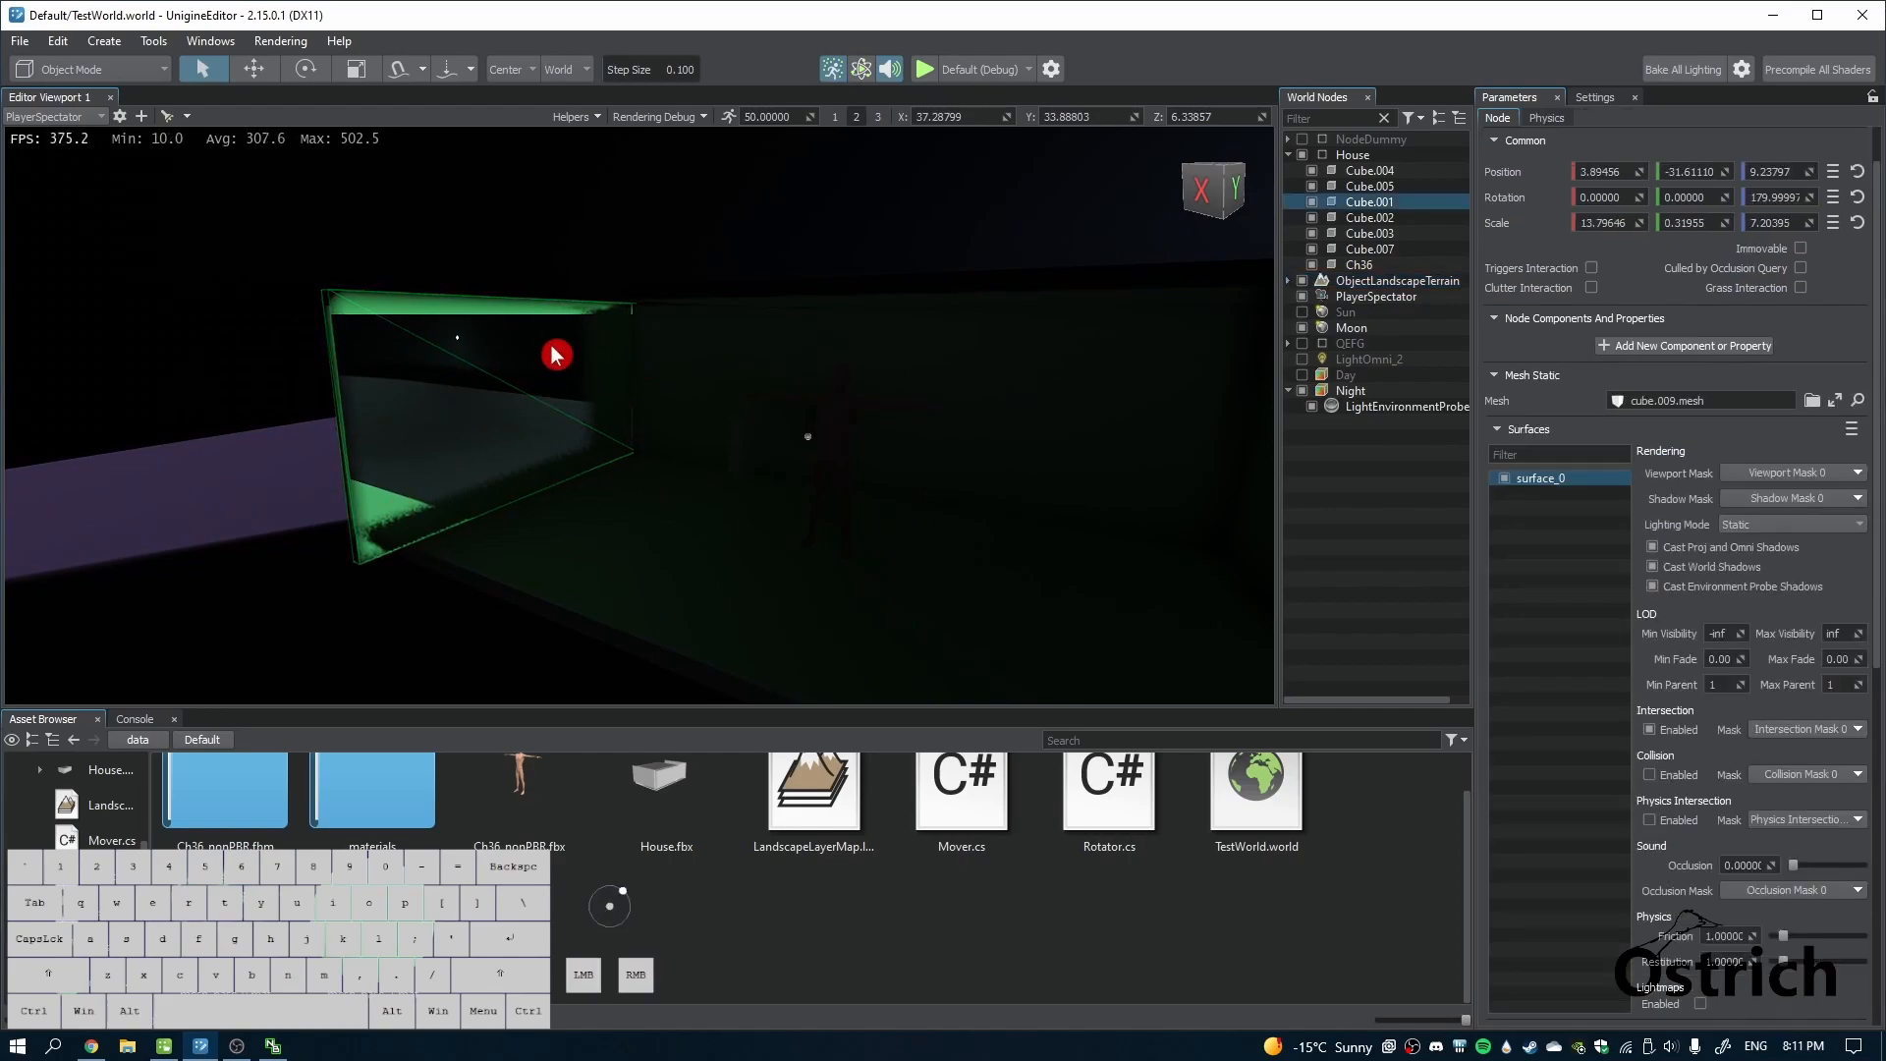
Refine the environment probe's box to about 5.32 × 16.08 × 11.15 and check the reflections around the house
{"action": "left_click", "coordinate": [1373, 410]}
{"action": "key", "text": "a"}
{"action": "right_click_drag", "start_coordinate": [874, 535], "coordinate": [767, 455]}
{"action": "mouse_move", "coordinate": [766, 455]}
{"action": "left_mouse_down"}
{"action": "mouse_move", "coordinate": [727, 451]}
{"action": "mouse_move", "coordinate": [764, 458]}
{"action": "left_mouse_up"}
{"action": "right_click_drag", "start_coordinate": [764, 458], "coordinate": [1143, 495]}
{"action": "left_click_drag", "start_coordinate": [818, 493], "coordinate": [833, 593]}
{"action": "right_click_drag", "start_coordinate": [833, 592], "coordinate": [648, 528]}
{"action": "right_click_drag", "start_coordinate": [407, 501], "coordinate": [723, 313]}
{"action": "key", "text": "a"}
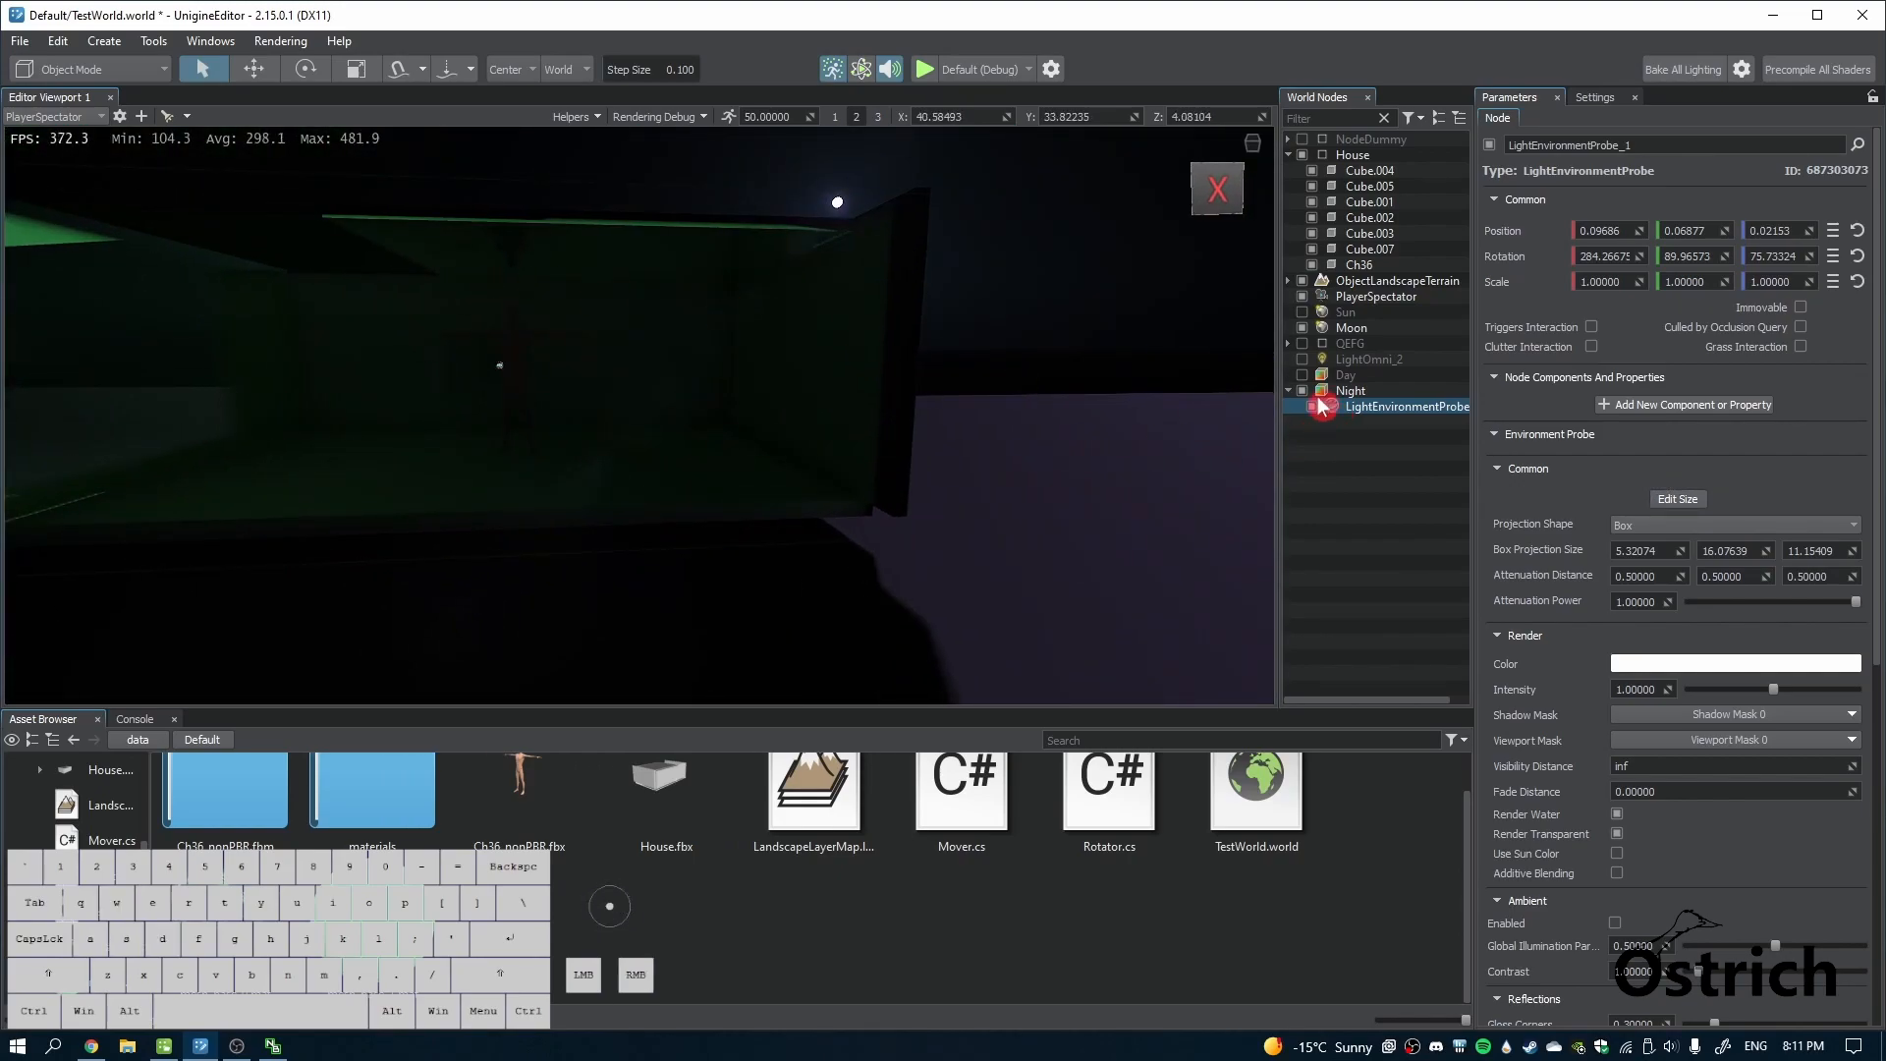
Examine the room lit by LightOmni_2 with the Moon turned off, then turn LightOmni_2 off again
{"action": "left_click", "coordinate": [1303, 359]}
{"action": "key", "text": "w"}
{"action": "right_click_drag", "start_coordinate": [682, 446], "coordinate": [614, 393]}
{"action": "key", "text": "s"}
{"action": "left_click", "coordinate": [1302, 328]}
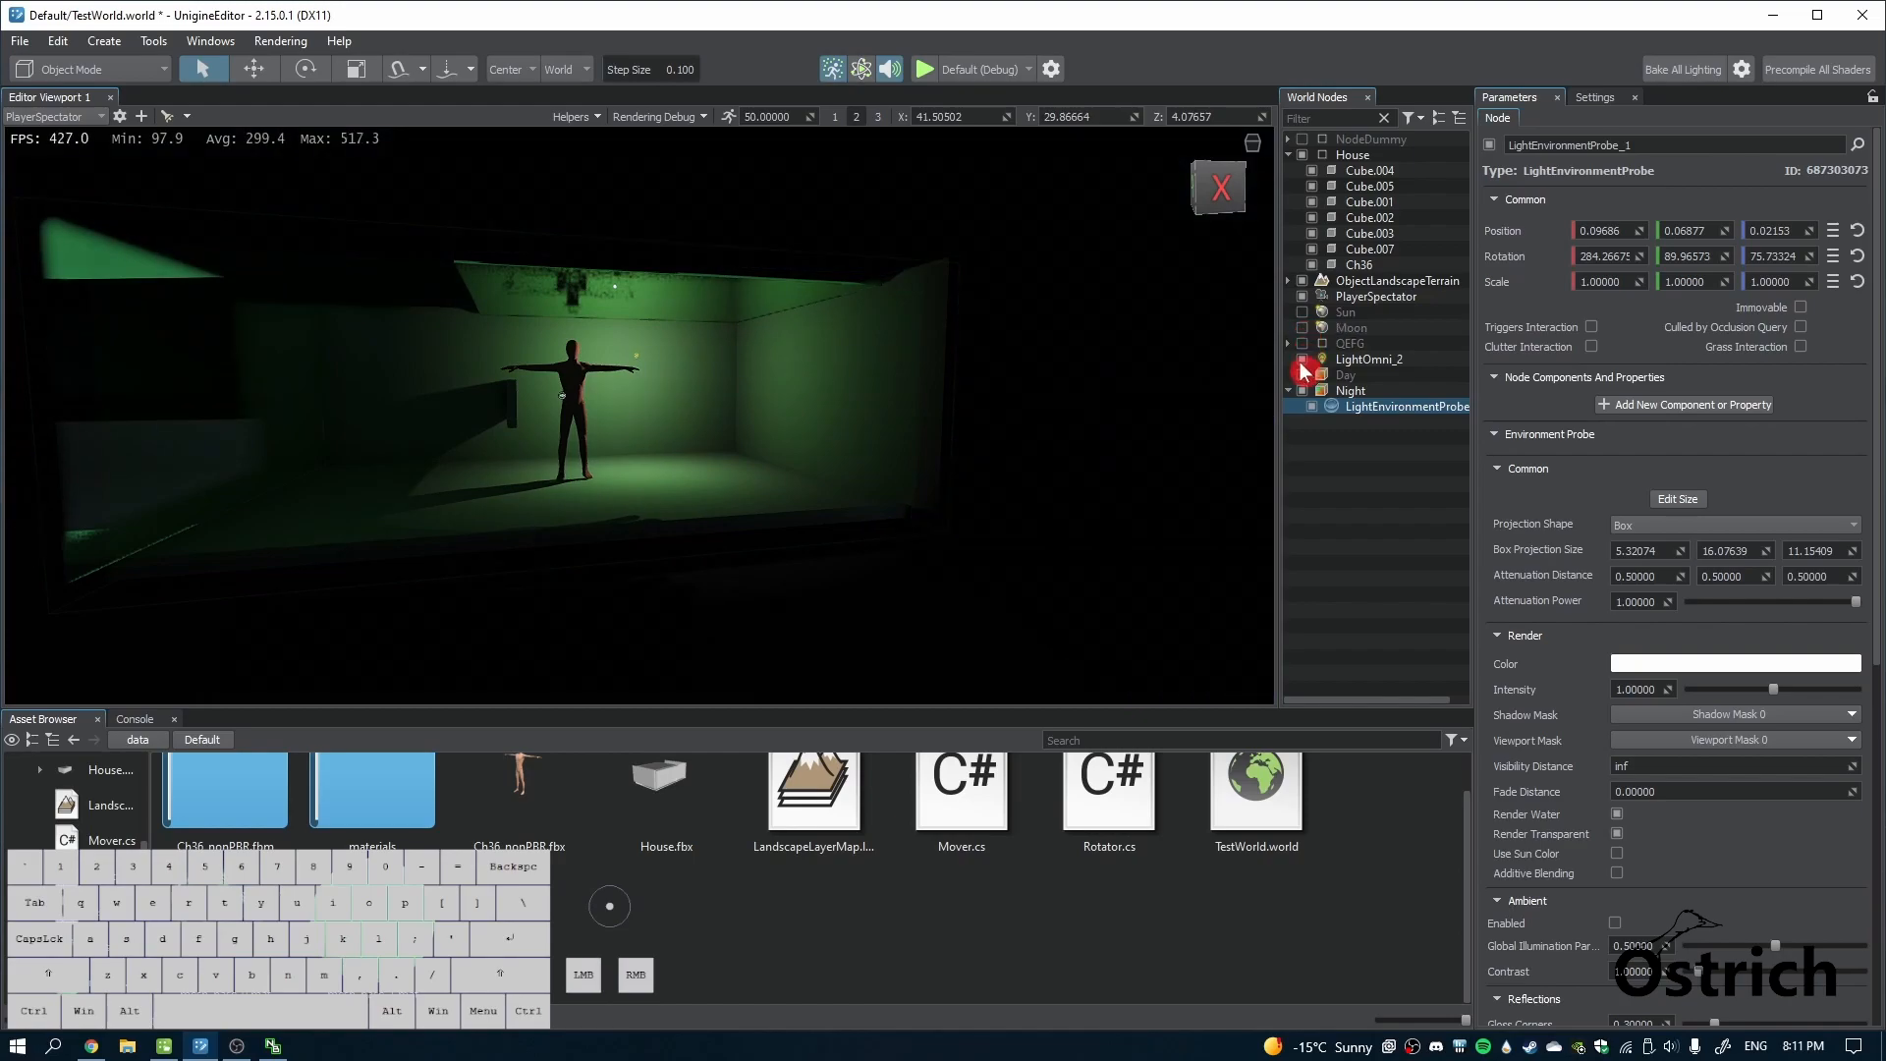
{"action": "left_click", "coordinate": [1304, 359]}
Toggle Night off and on to check its effect, and move the environment probe out of Night to the root level
{"action": "right_click_drag", "start_coordinate": [1212, 387], "coordinate": [786, 444]}
{"action": "key", "text": "s"}
{"action": "left_click", "coordinate": [1303, 392]}
{"action": "left_click", "coordinate": [1303, 392]}
{"action": "left_click_drag", "start_coordinate": [1345, 412], "coordinate": [1332, 425]}
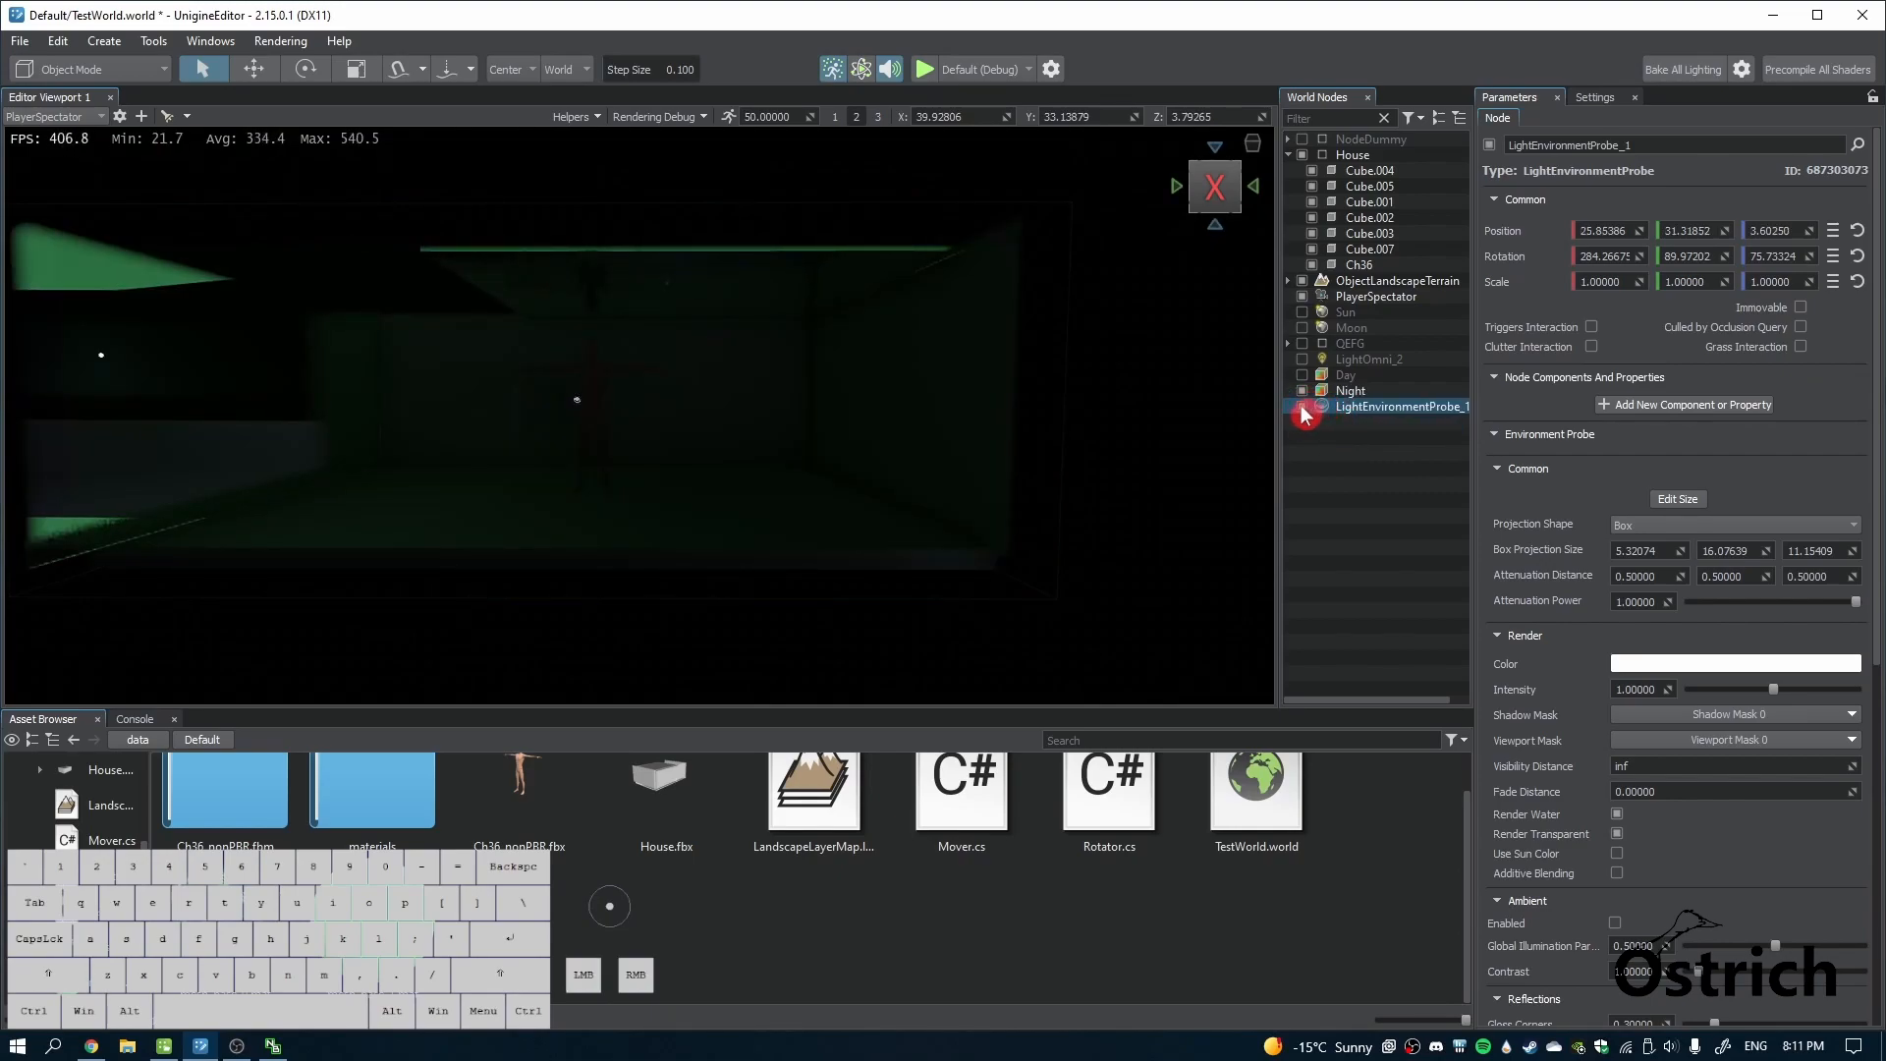
Compare the room's lighting by toggling the environment probe, Night and Day, leaving only Night and the environment probe on
{"action": "left_click", "coordinate": [1302, 405]}
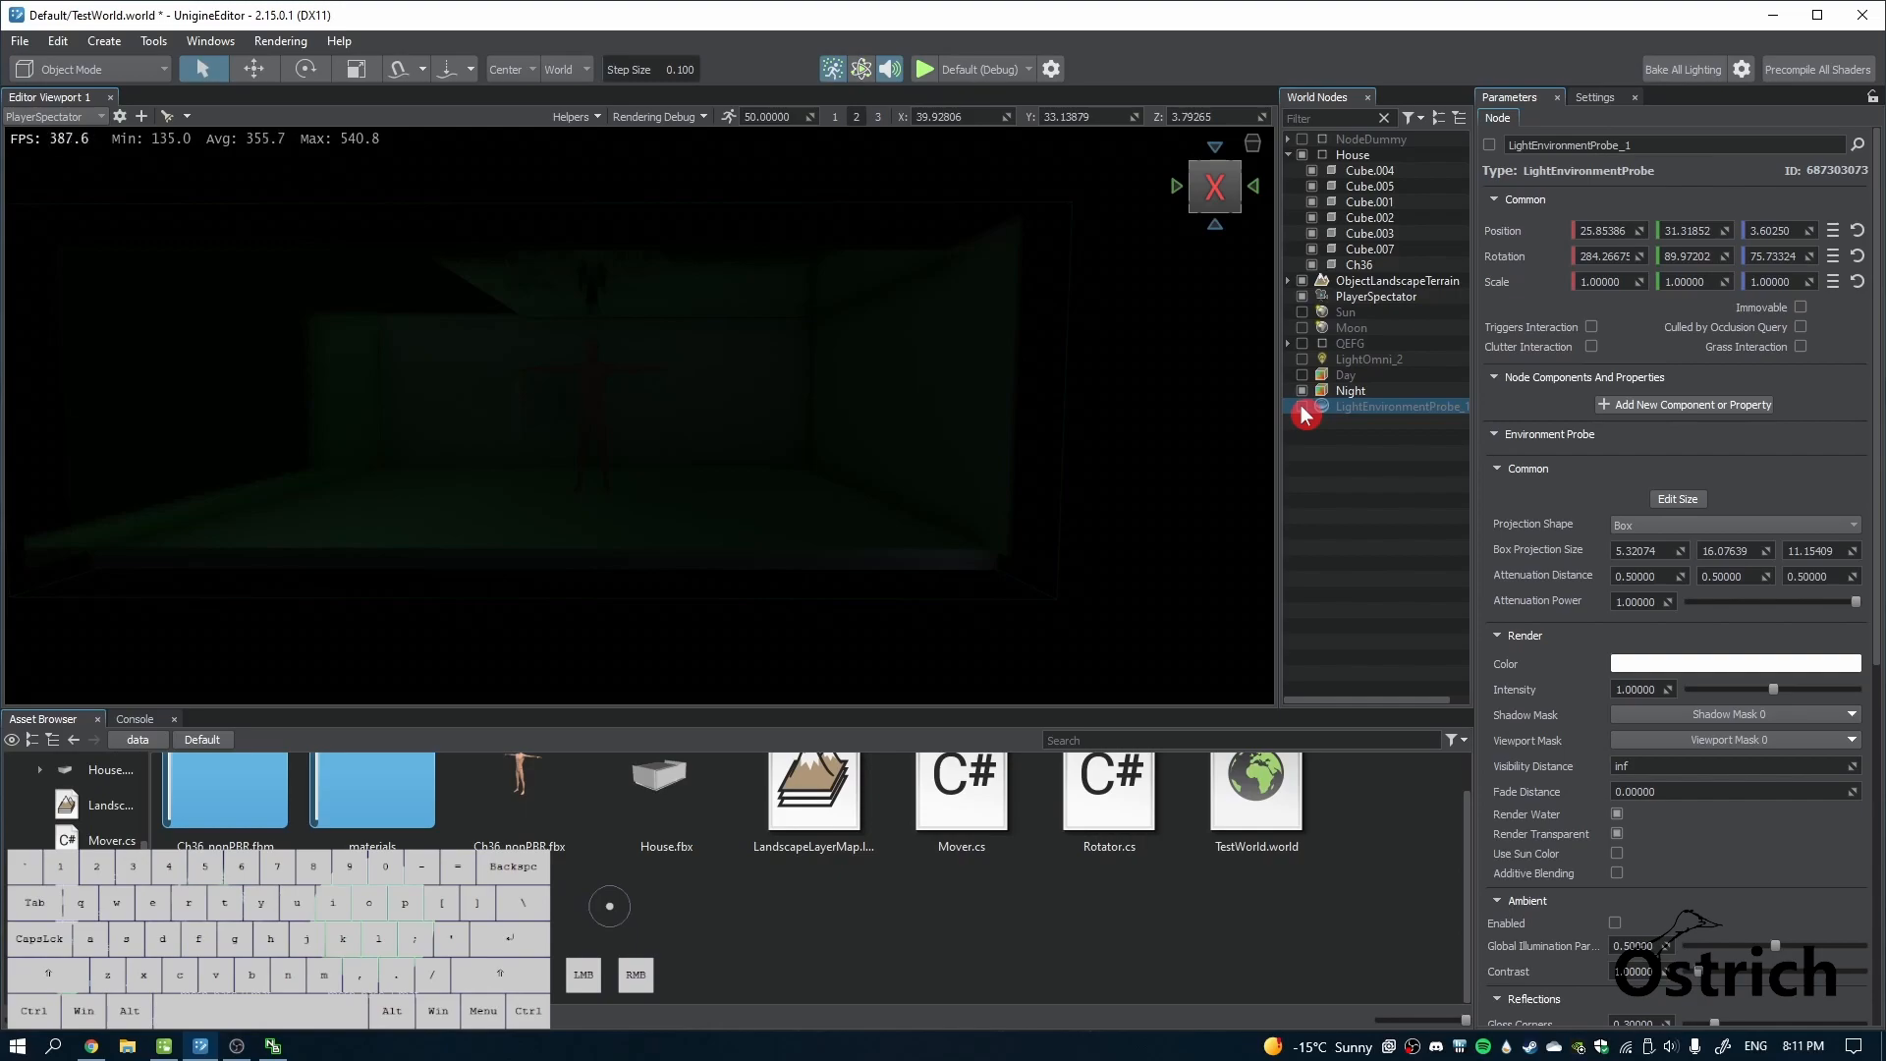
{"action": "left_click", "coordinate": [1303, 391]}
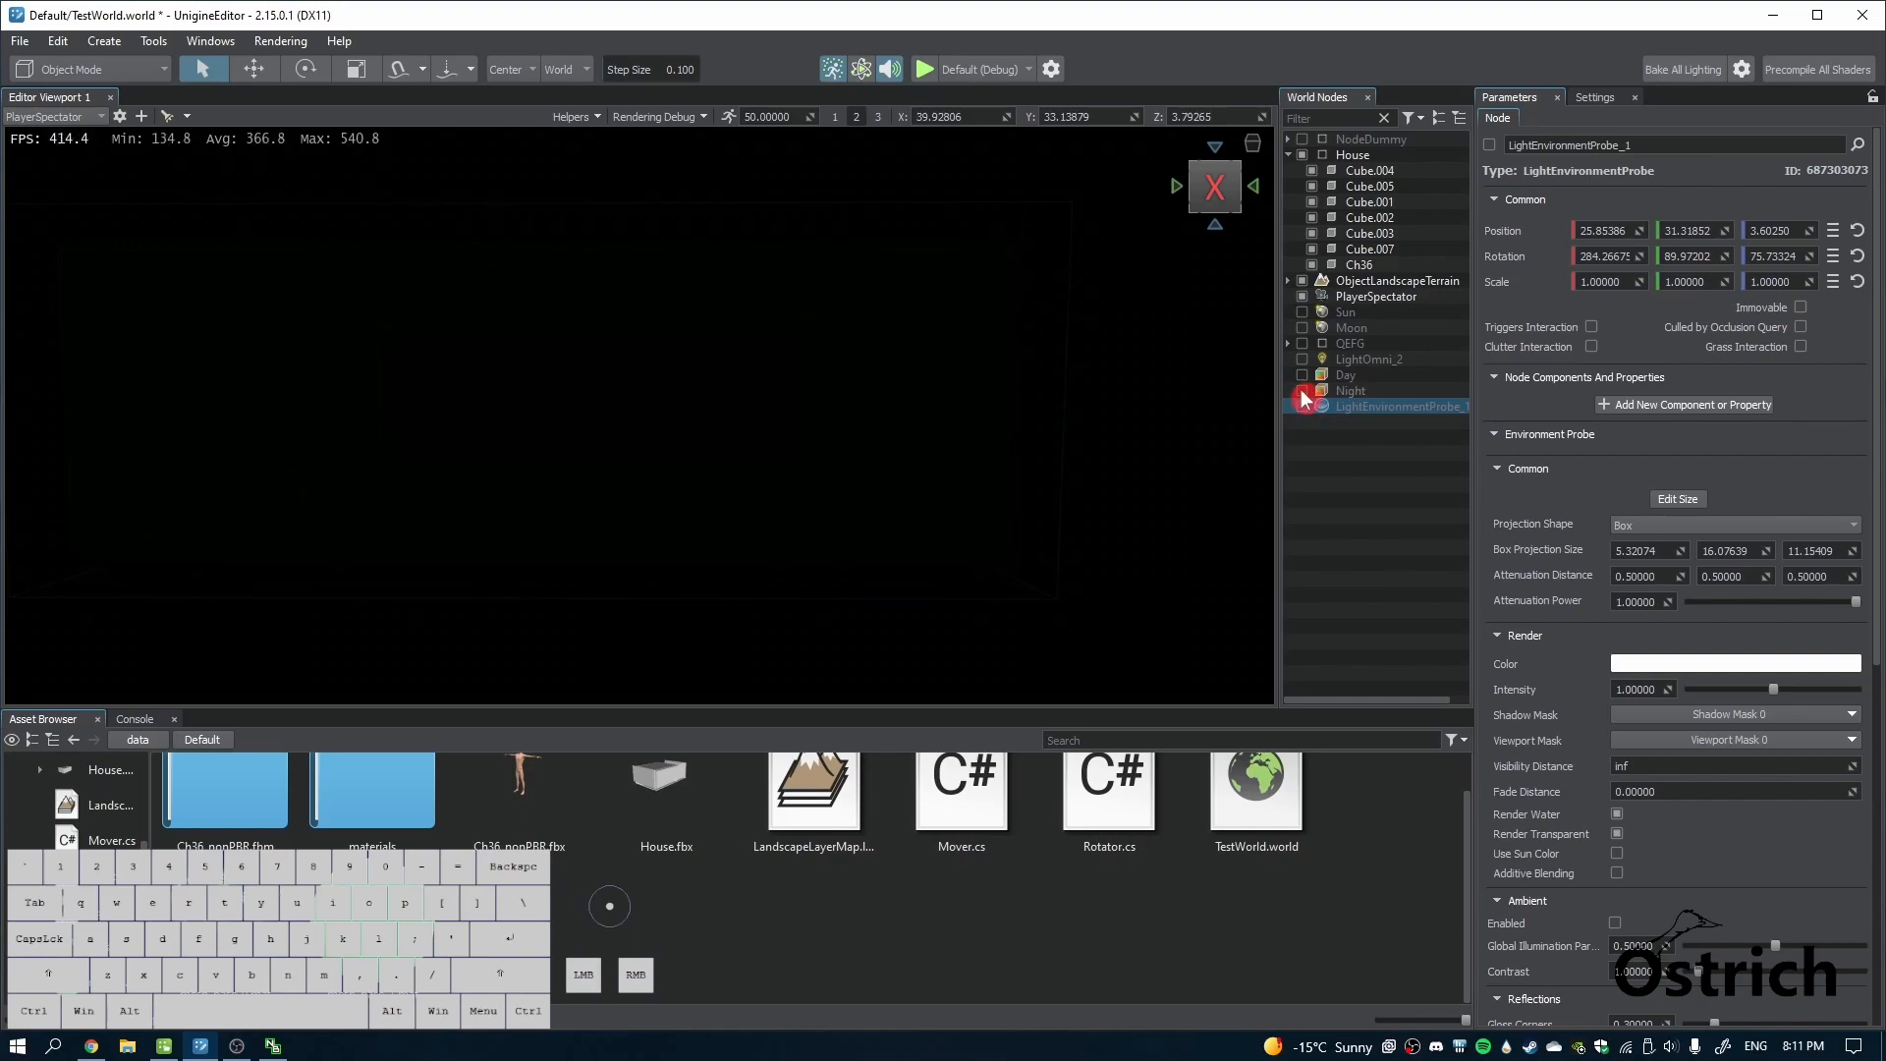
{"action": "left_click", "coordinate": [1304, 392]}
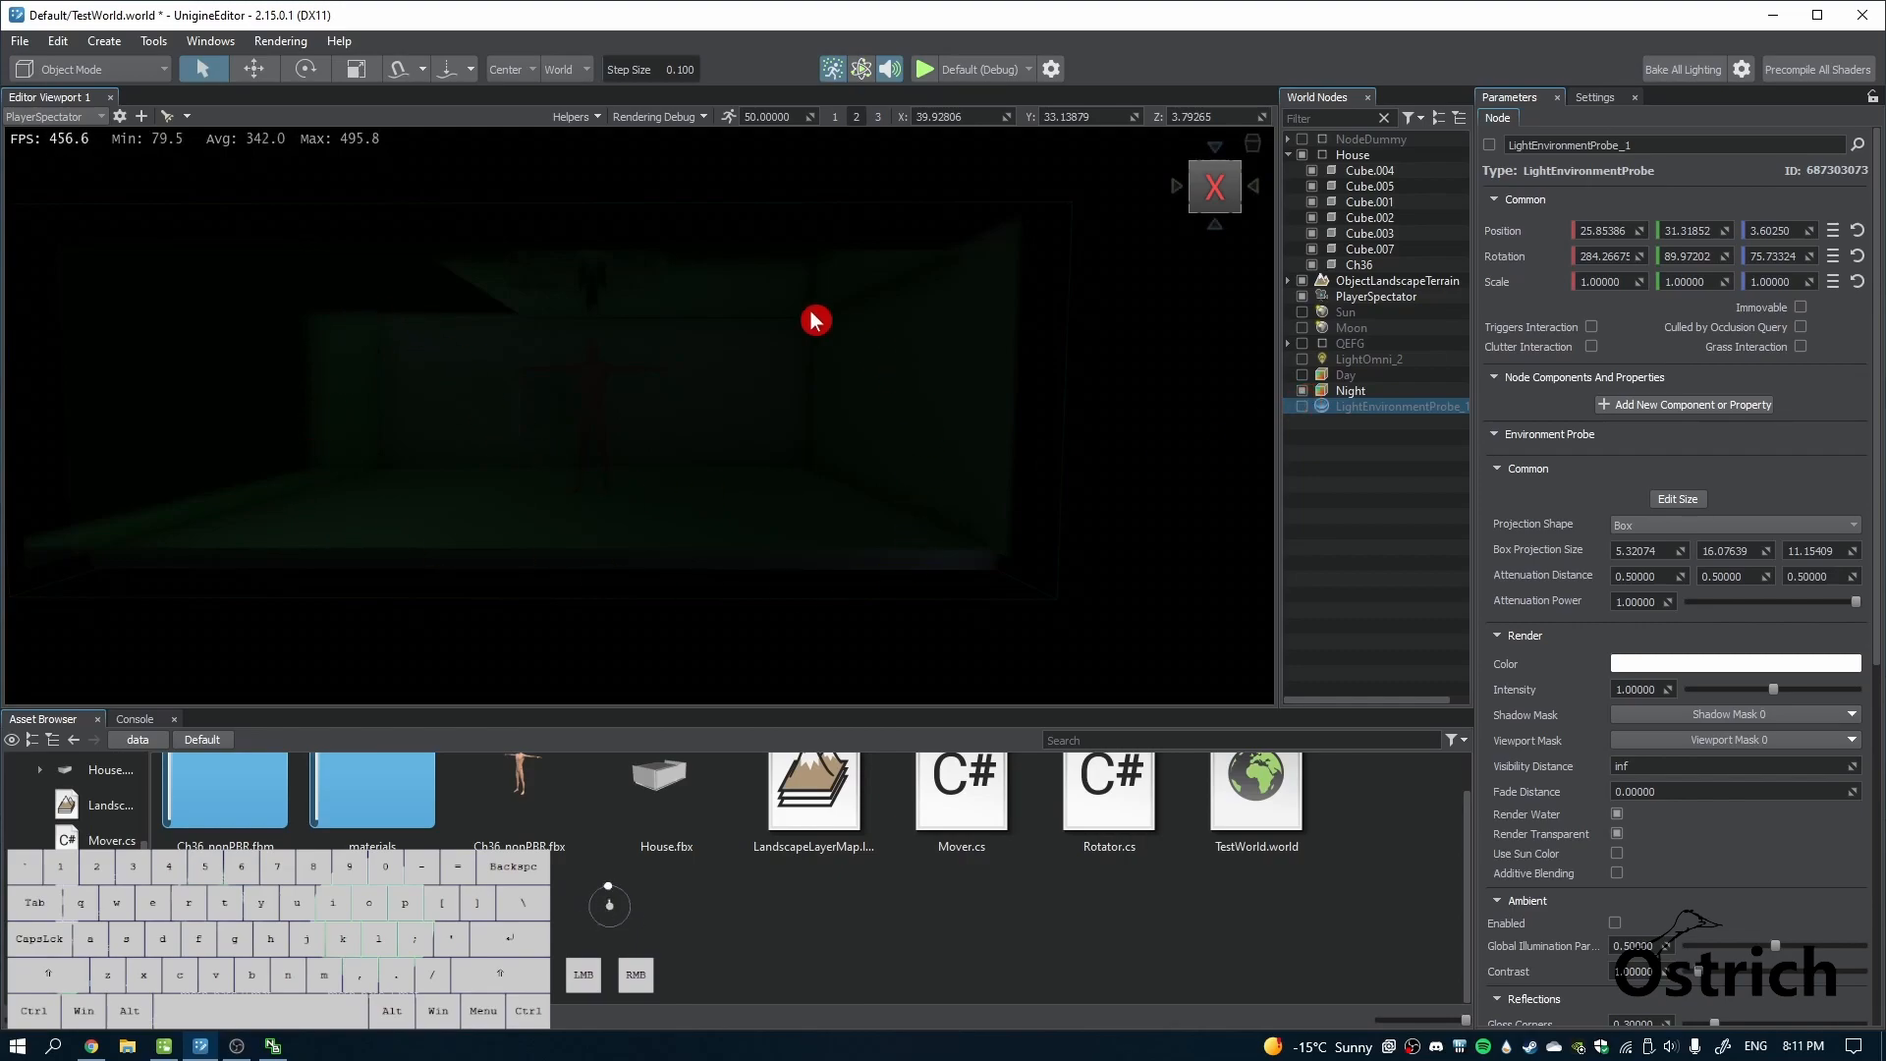
{"action": "left_click", "coordinate": [1302, 407]}
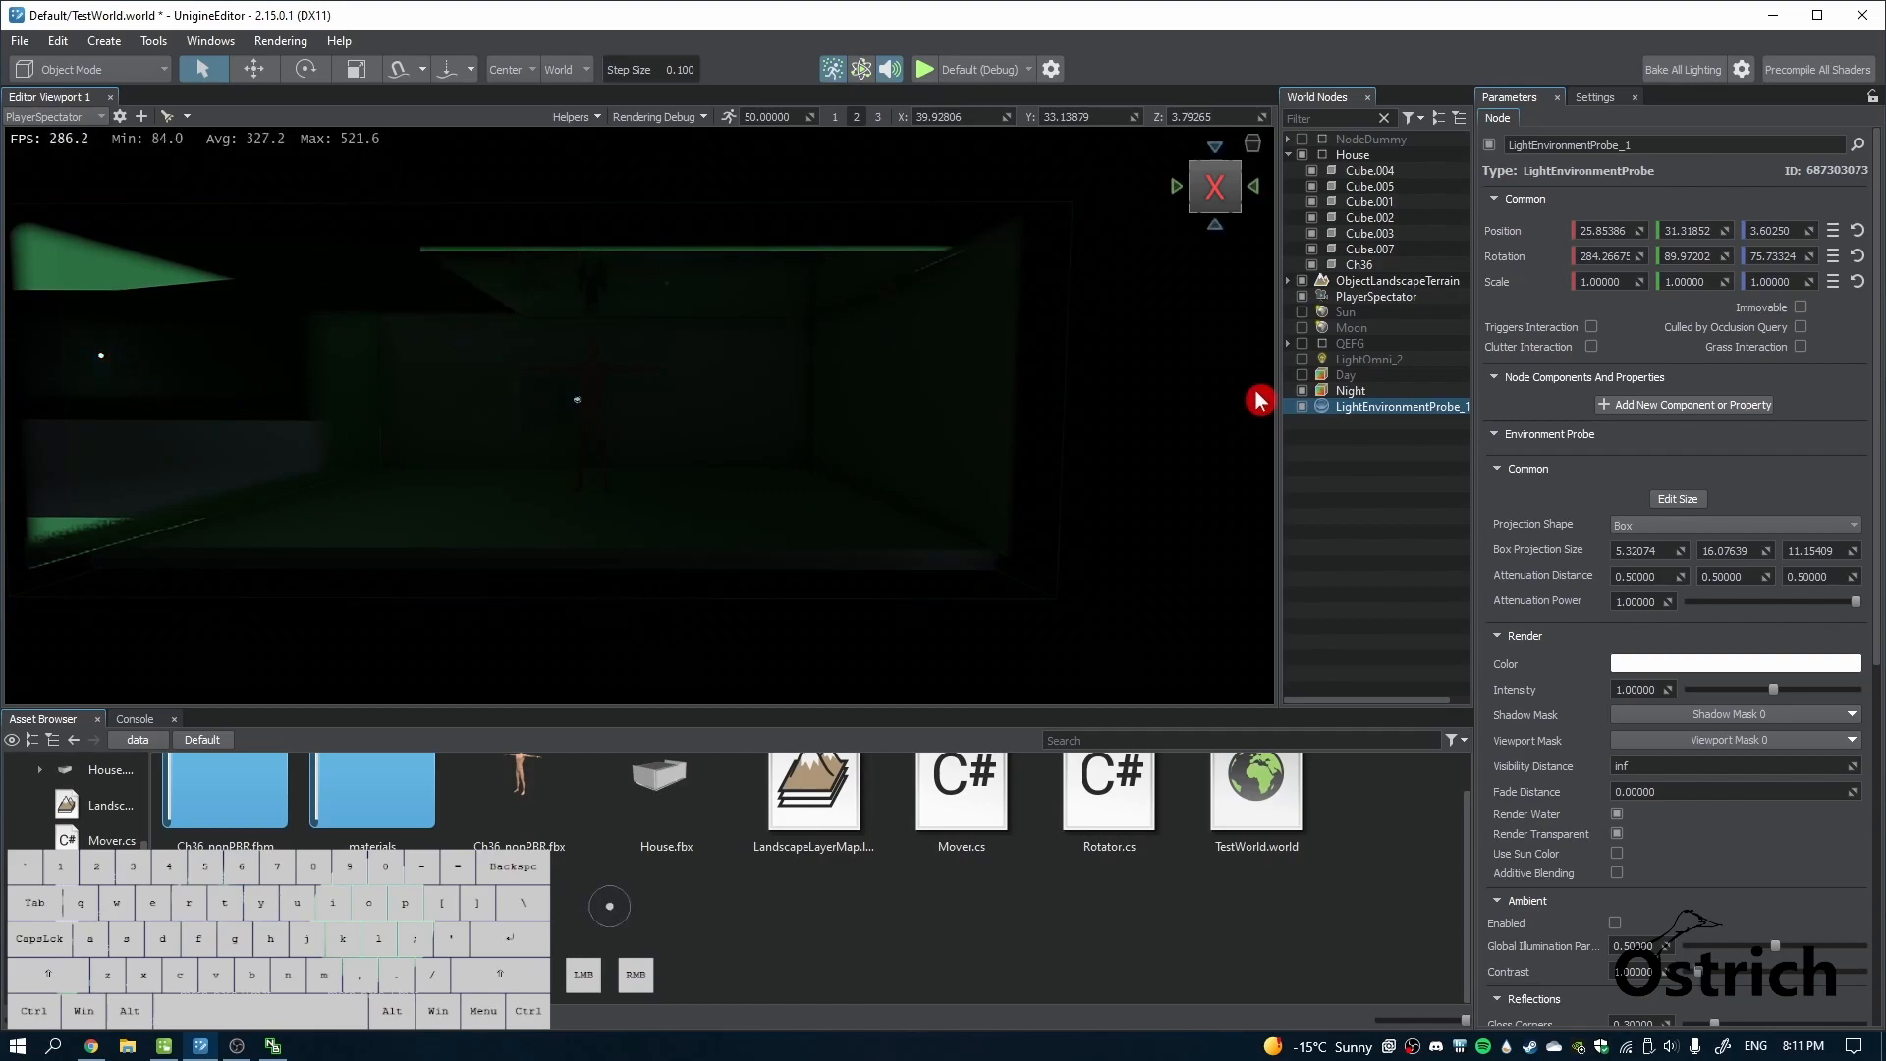
{"action": "left_click", "coordinate": [1303, 377]}
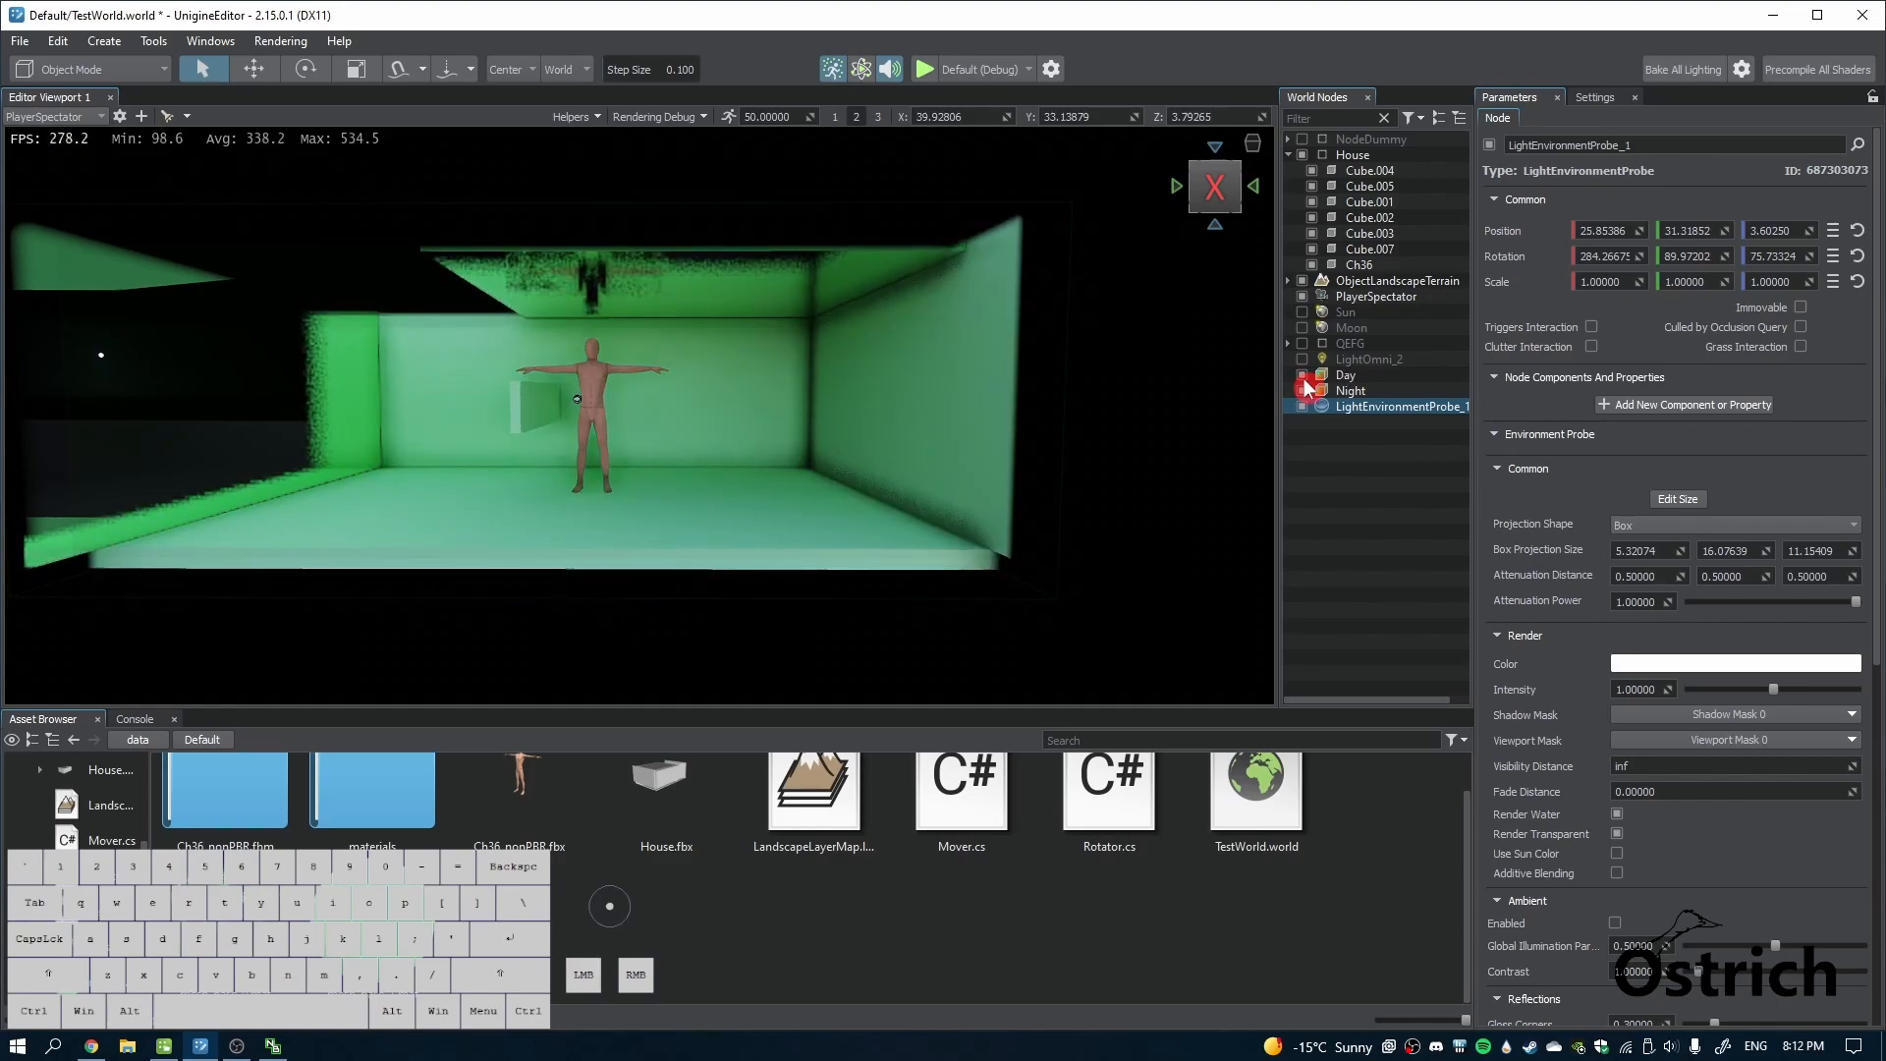
{"action": "left_click", "coordinate": [1305, 378]}
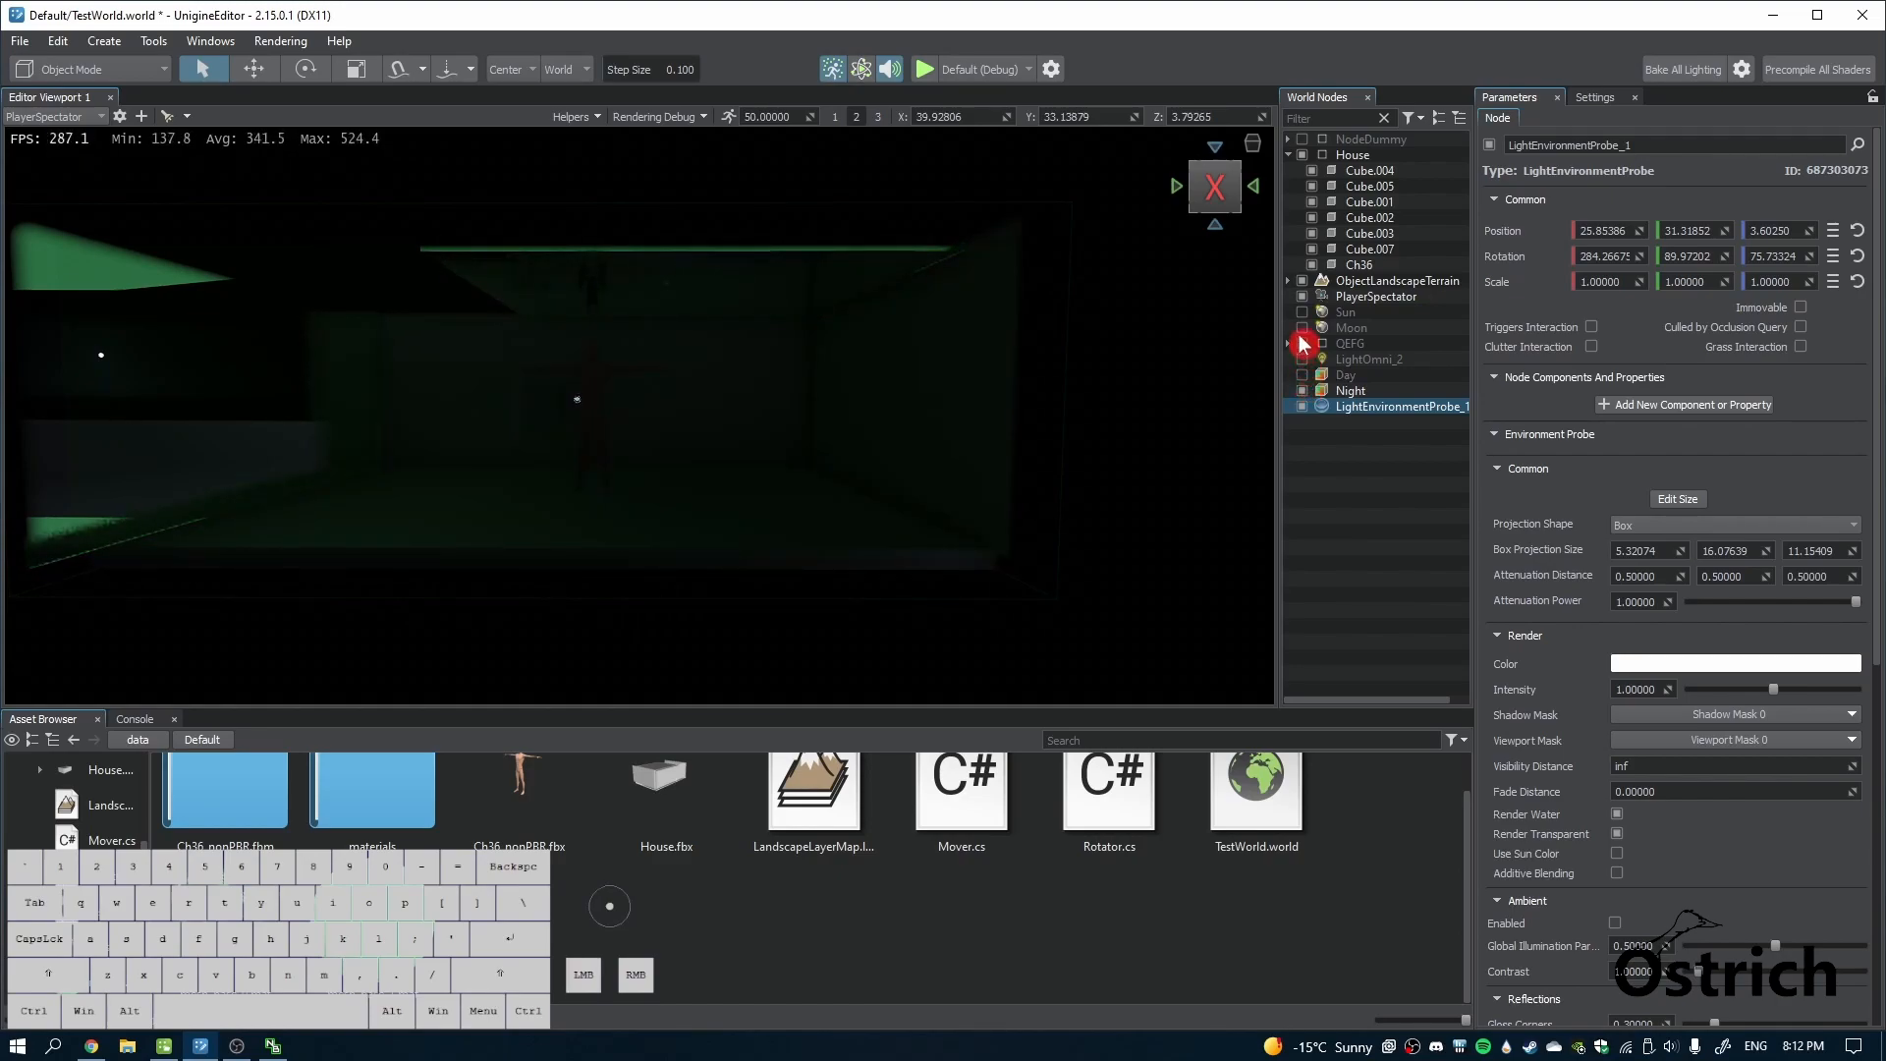
Turn on Moon and LightOmni_2 and examine the reflections on the walls beside the character
{"action": "left_click", "coordinate": [1302, 328]}
{"action": "right_click_drag", "start_coordinate": [704, 410], "coordinate": [705, 410]}
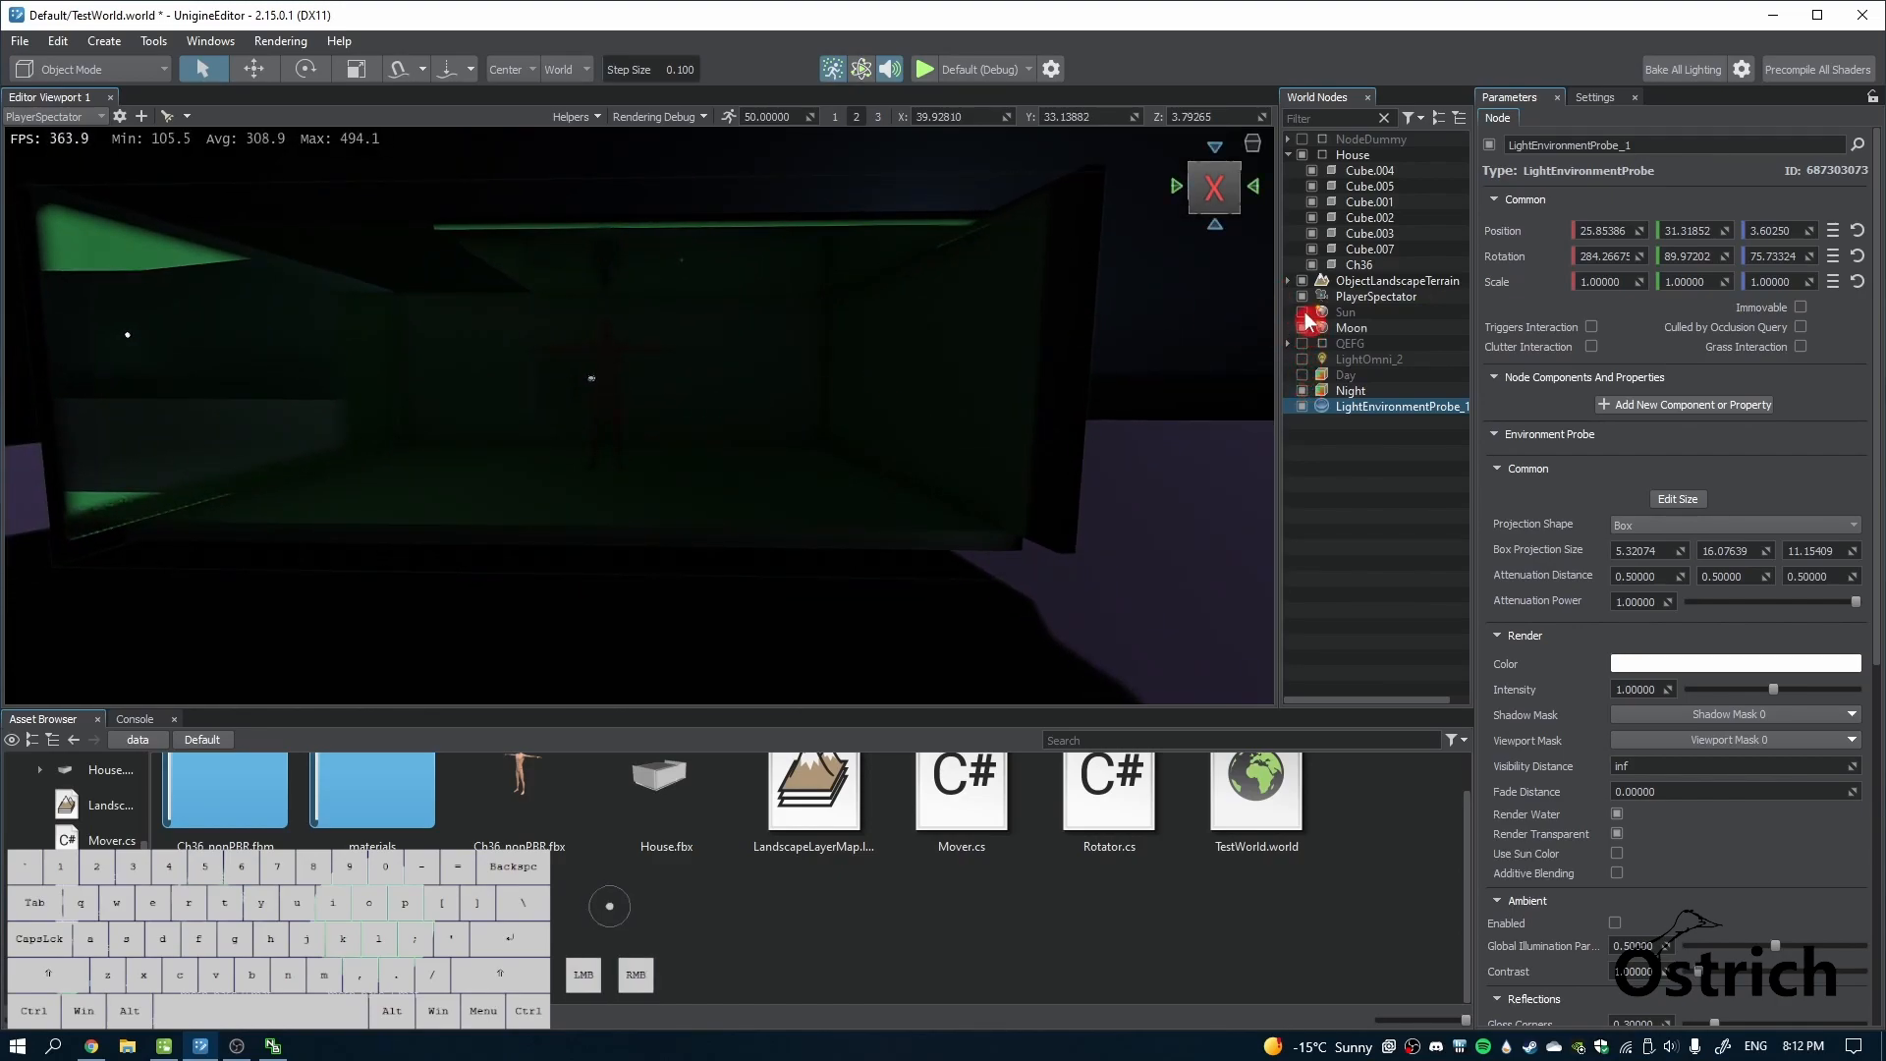
{"action": "left_click", "coordinate": [1302, 360]}
{"action": "right_click_drag", "start_coordinate": [815, 444], "coordinate": [637, 467]}
{"action": "right_click_drag", "start_coordinate": [1229, 230], "coordinate": [1091, 373]}
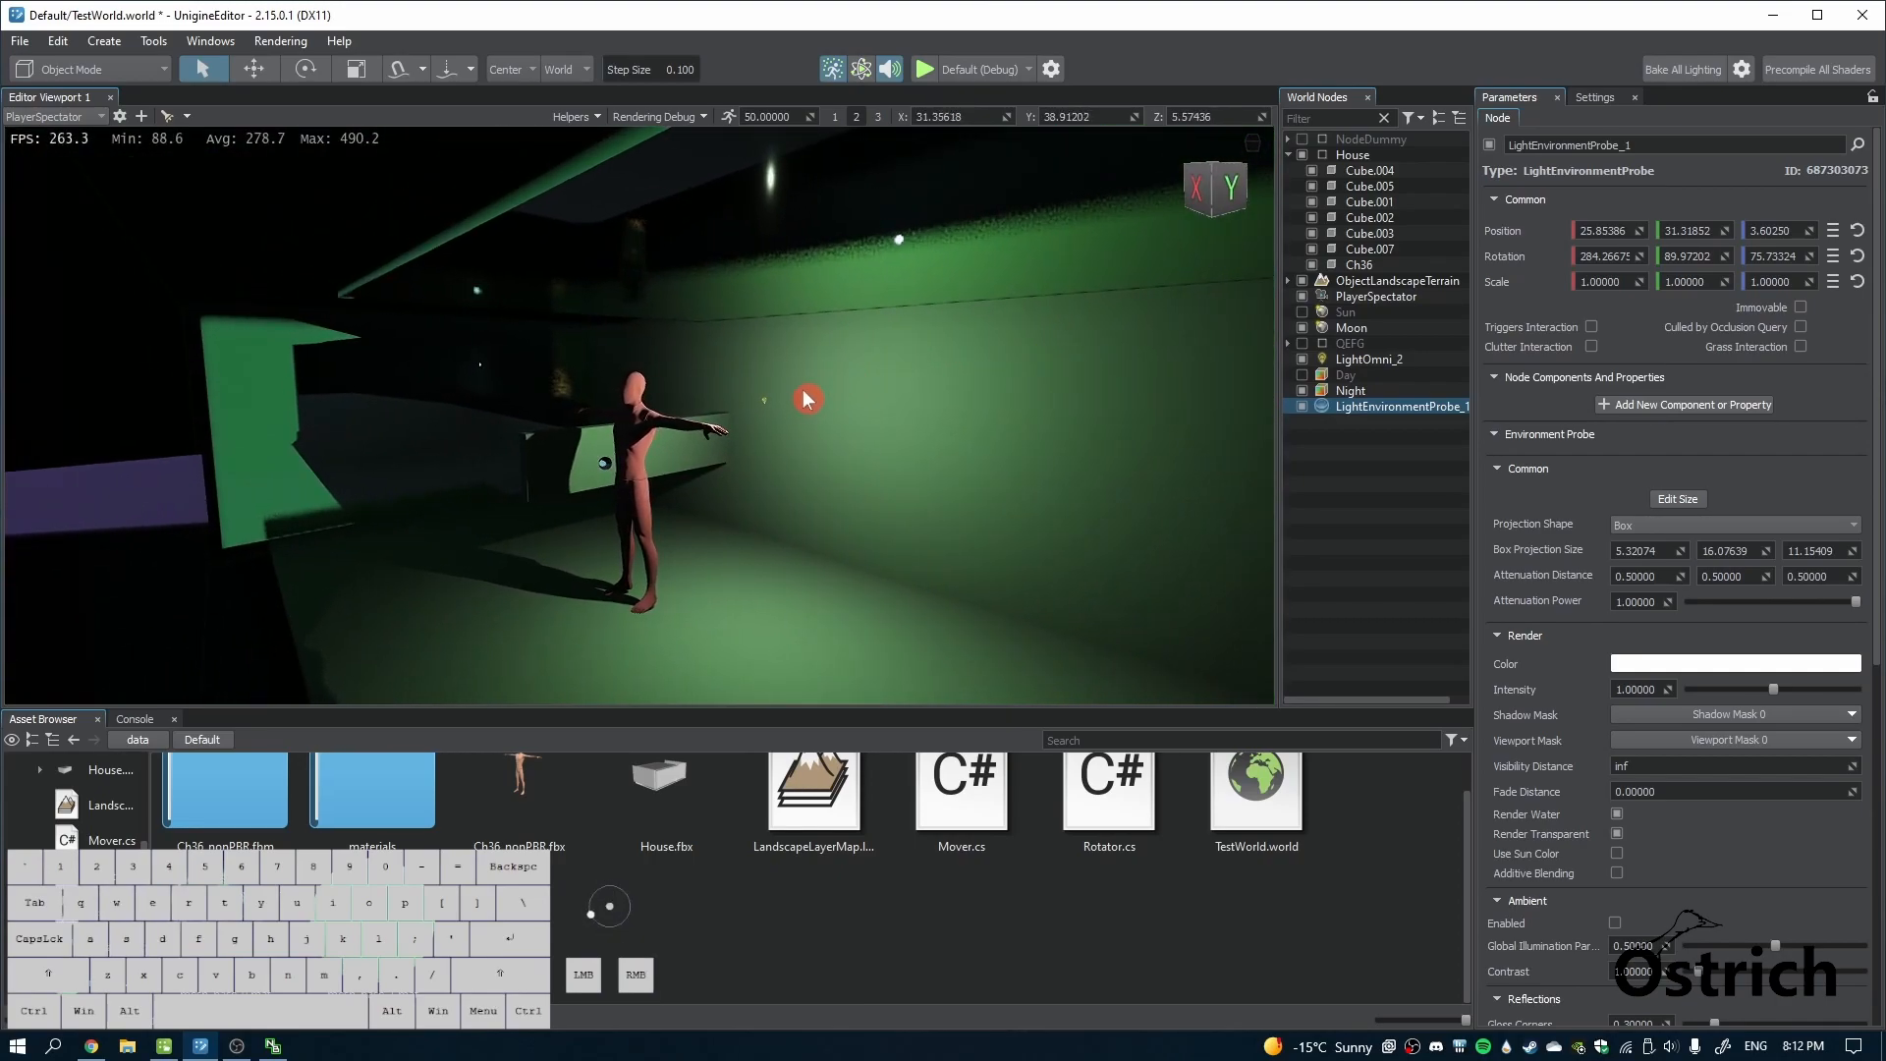
Move LightOmni_2 along Y to 27.2 and examine its light and reflections near the side wall
{"action": "left_click", "coordinate": [1366, 360]}
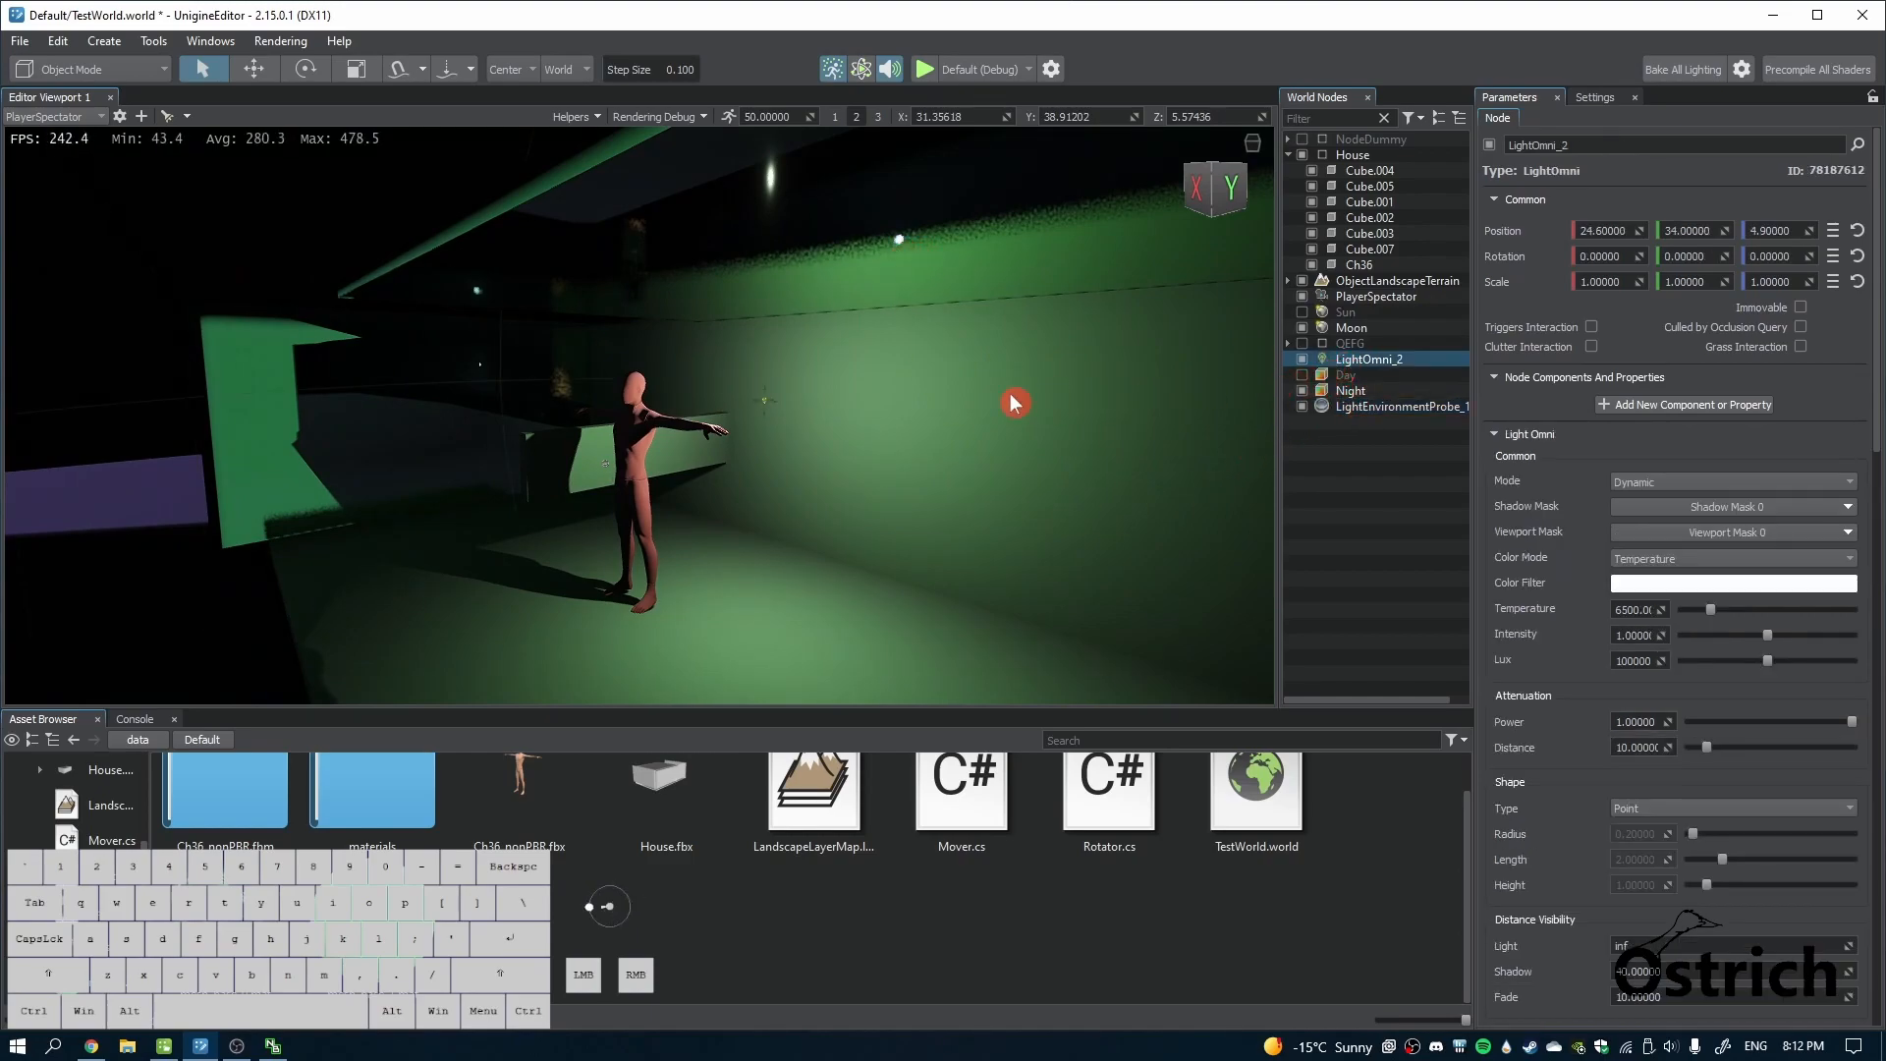
{"action": "key", "text": "w"}
{"action": "left_click_drag", "start_coordinate": [780, 400], "coordinate": [556, 413]}
{"action": "mouse_move", "coordinate": [439, 441]}
{"action": "right_mouse_down"}
{"action": "mouse_move", "coordinate": [492, 429]}
{"action": "mouse_move", "coordinate": [448, 436]}
{"action": "right_mouse_up"}
{"action": "key", "text": "a"}
{"action": "key", "text": "w"}
{"action": "key", "text": "w"}
{"action": "right_click_drag", "start_coordinate": [729, 510], "coordinate": [611, 556]}
{"action": "key", "text": "s"}
{"action": "key", "text": "d"}
{"action": "key", "text": "w"}
{"action": "key", "text": "d"}
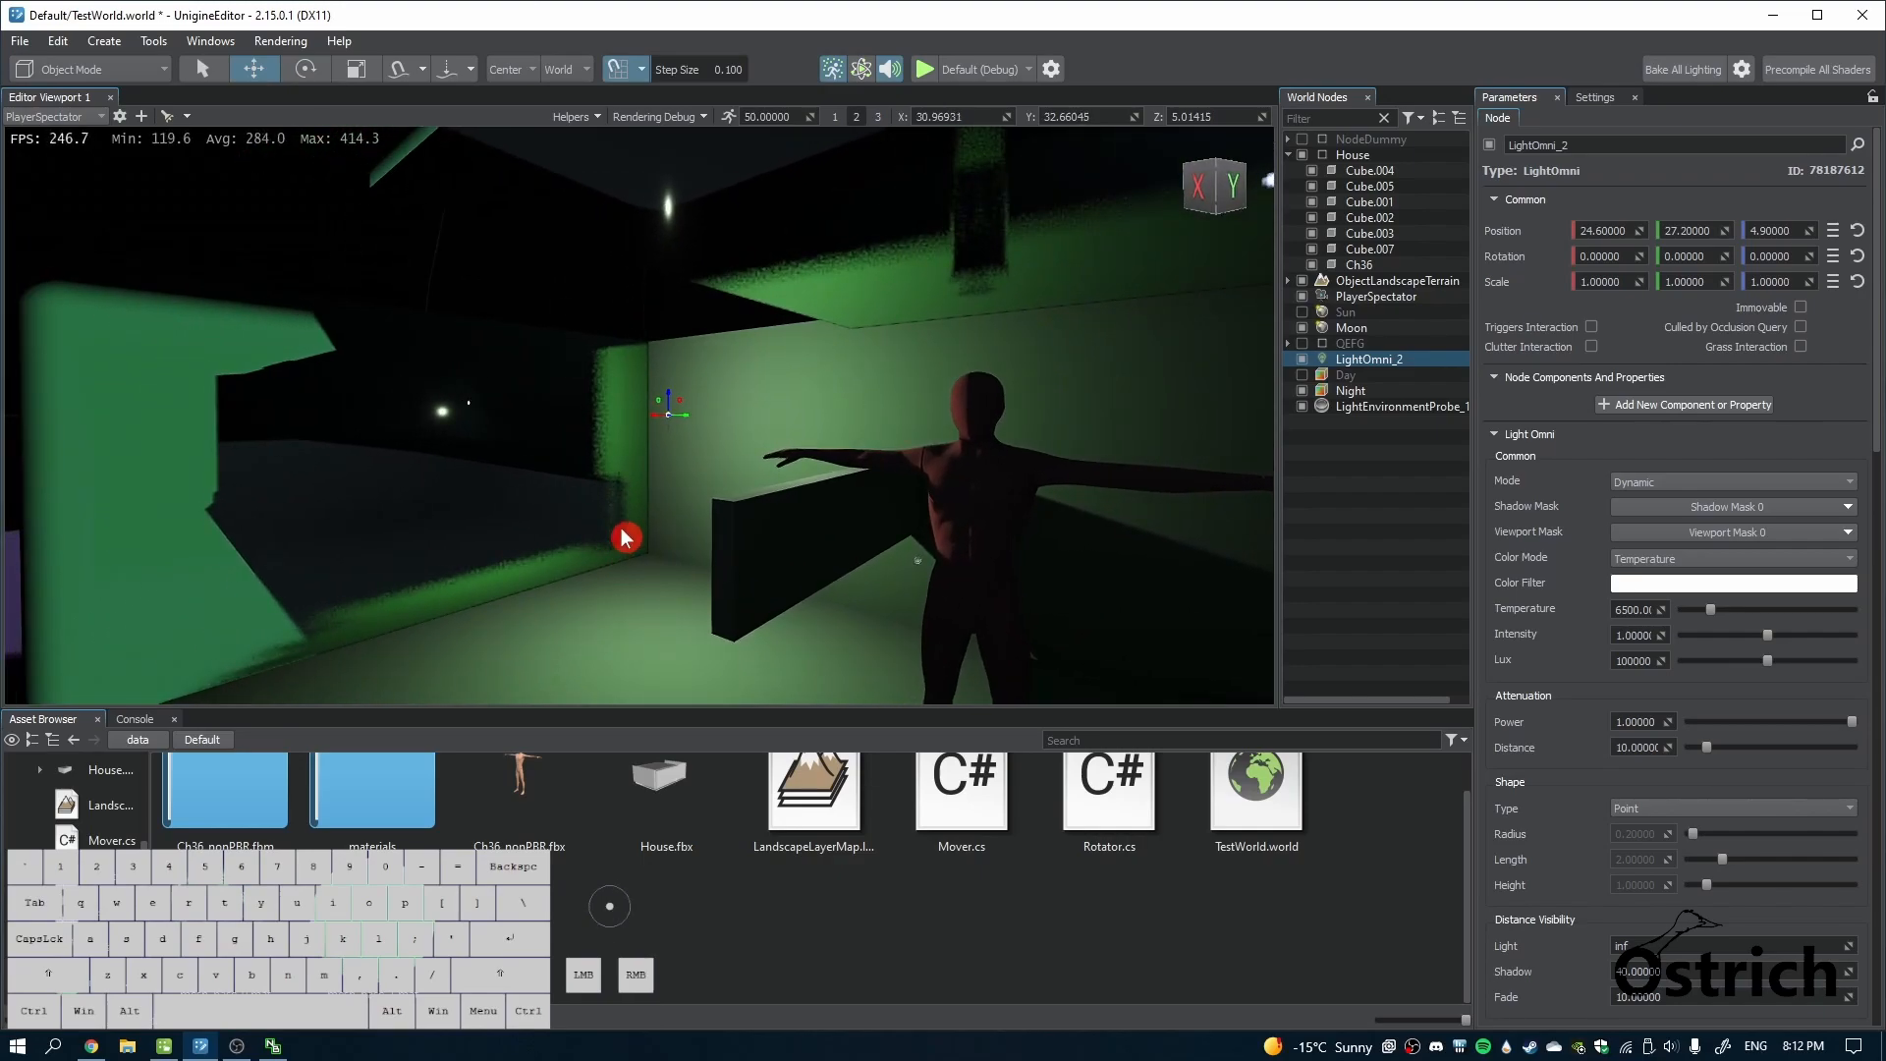
Turn on Use Sun Color for the environment probe and compare its effect on the room's reflections
{"action": "left_click", "coordinate": [1408, 404]}
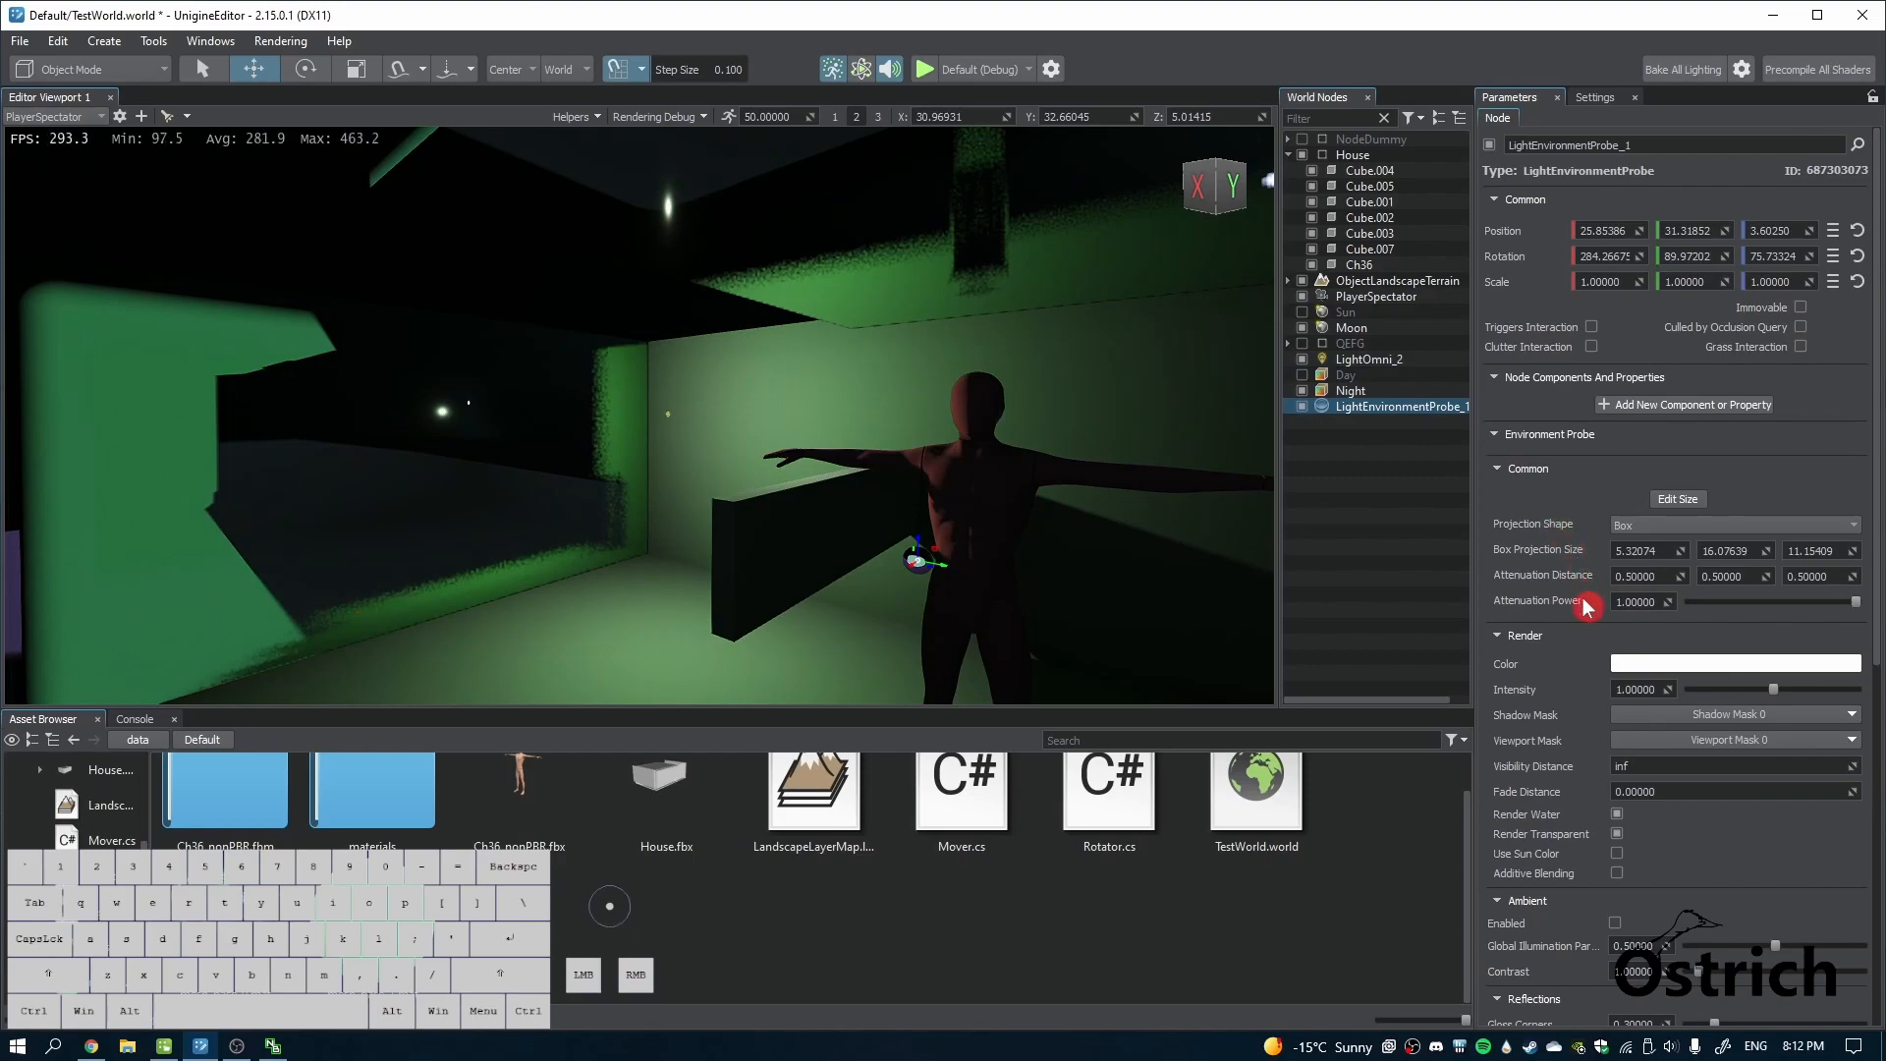
{"action": "scroll", "coordinate": [1582, 619], "scroll_direction": "down", "scroll_amount": 5}
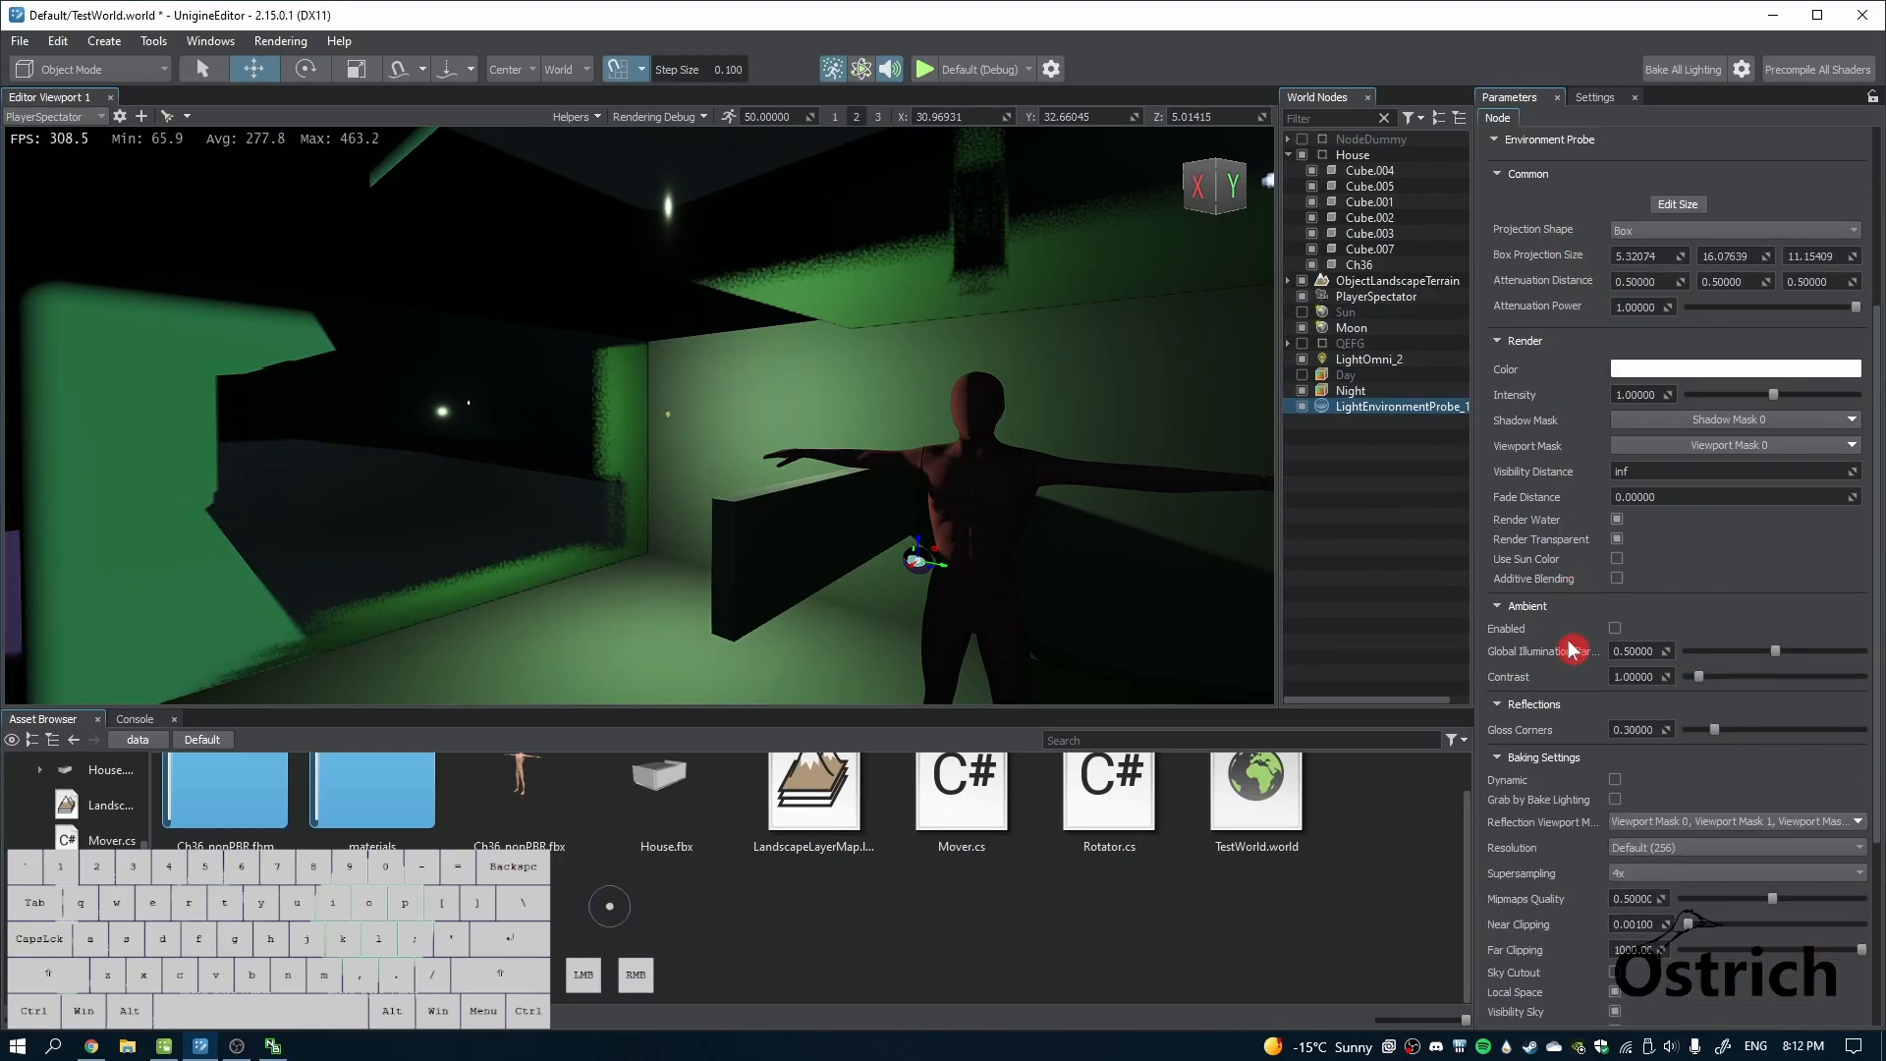
{"action": "right_click_drag", "start_coordinate": [1069, 576], "coordinate": [803, 538]}
{"action": "scroll", "coordinate": [799, 530], "scroll_direction": "down", "scroll_amount": 3}
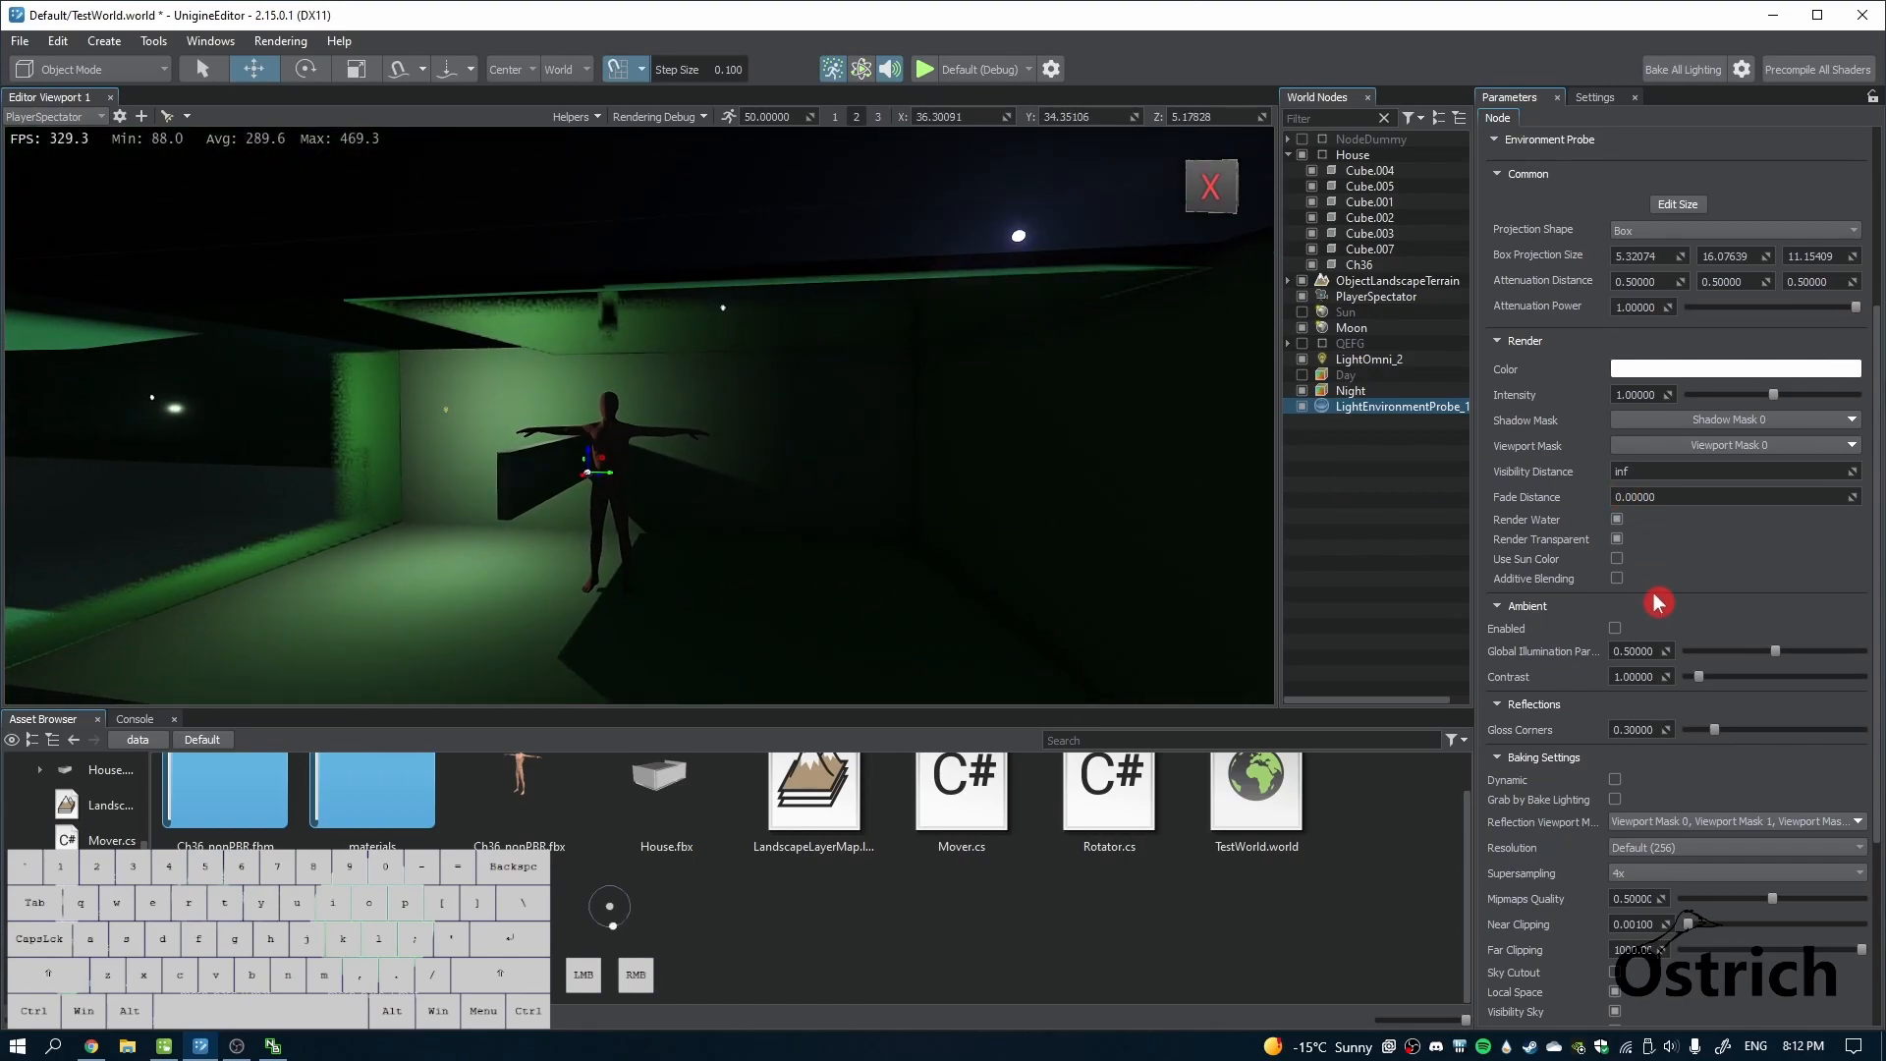
{"action": "left_click", "coordinate": [1616, 560]}
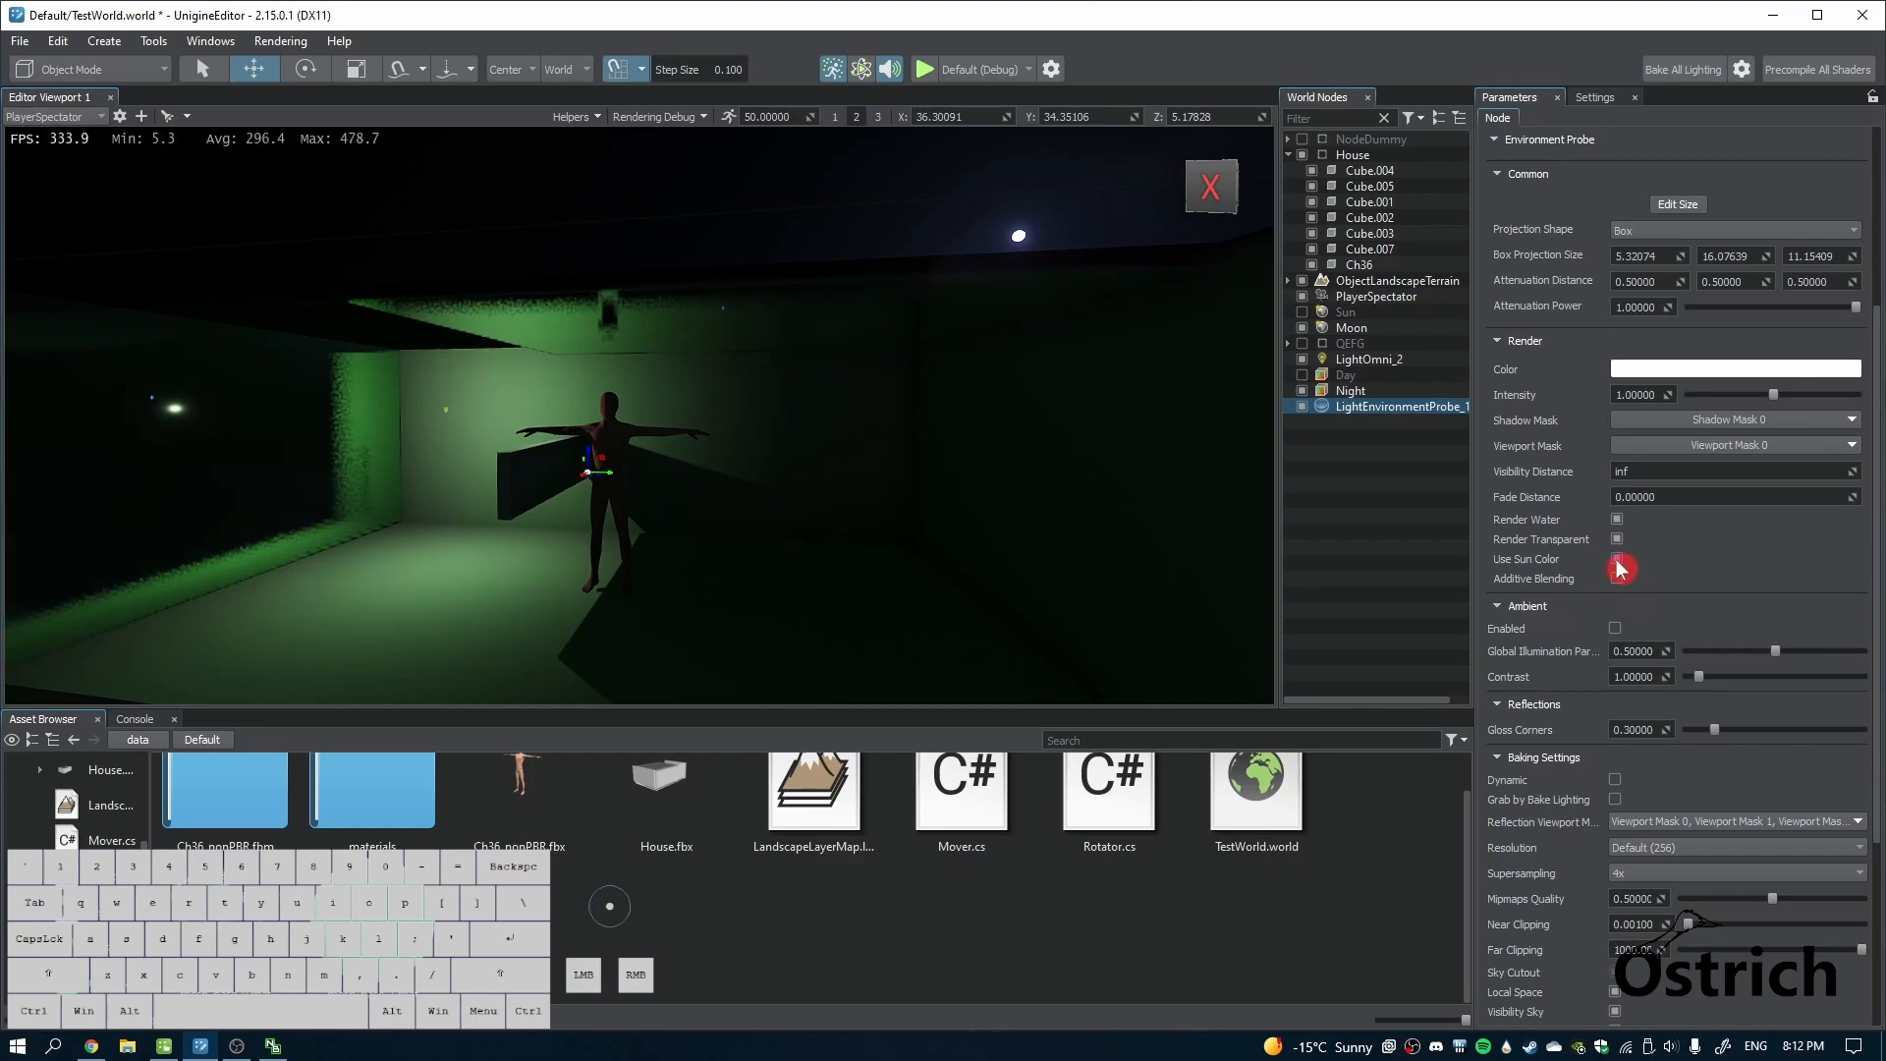
{"action": "right_click_drag", "start_coordinate": [1030, 455], "coordinate": [968, 469]}
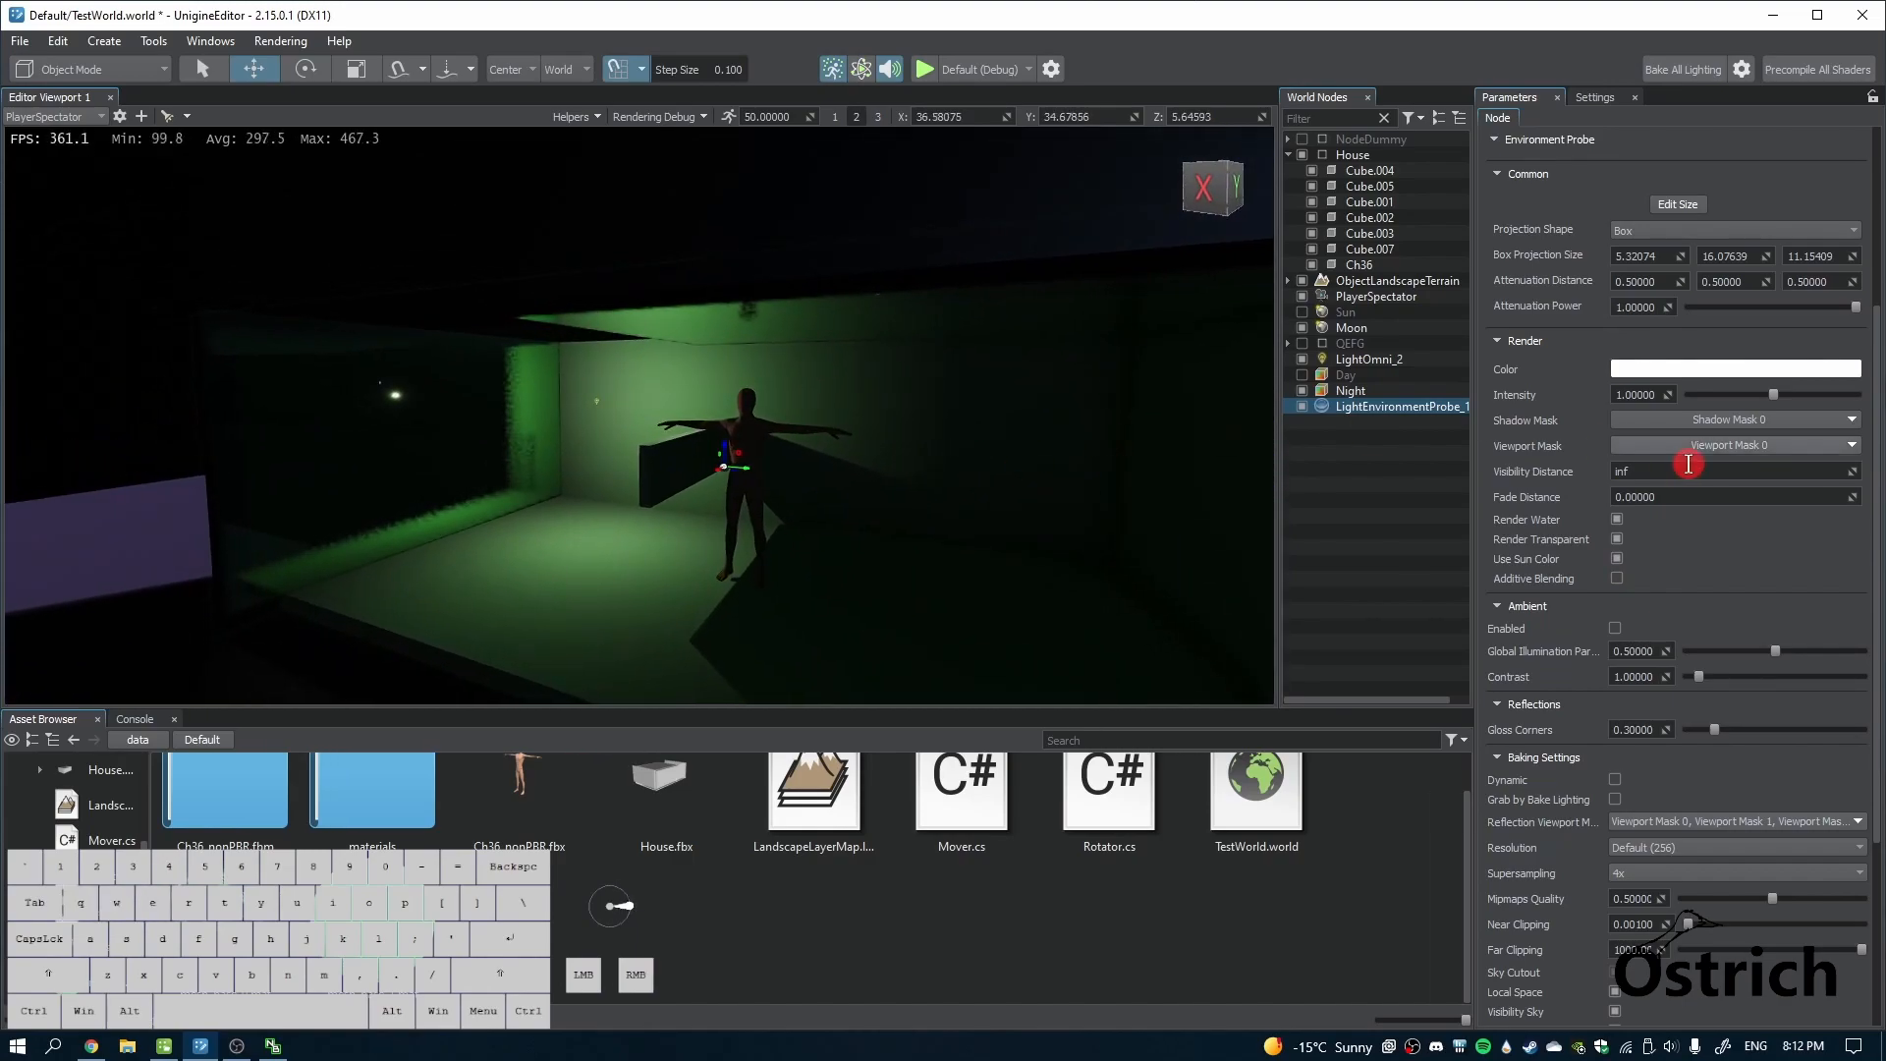
{"action": "left_click", "coordinate": [1617, 559]}
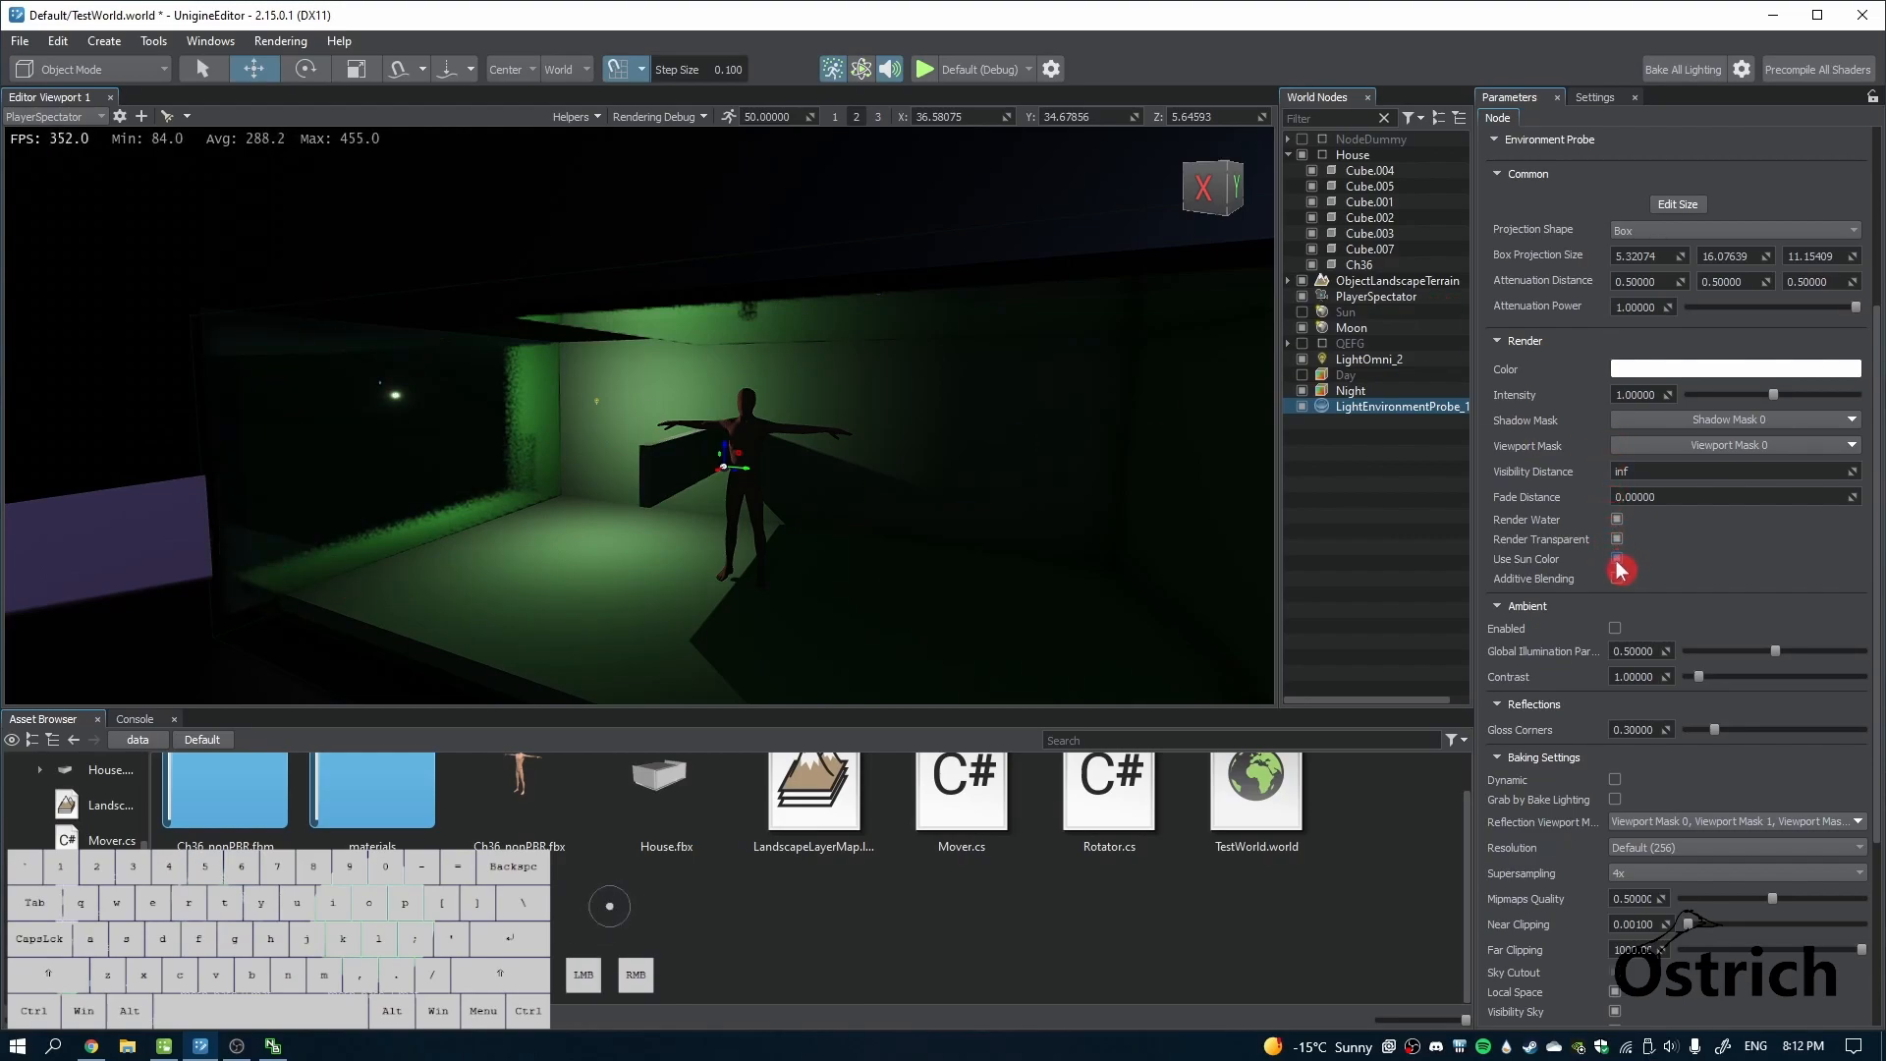
{"action": "right_click_drag", "start_coordinate": [834, 547], "coordinate": [943, 564]}
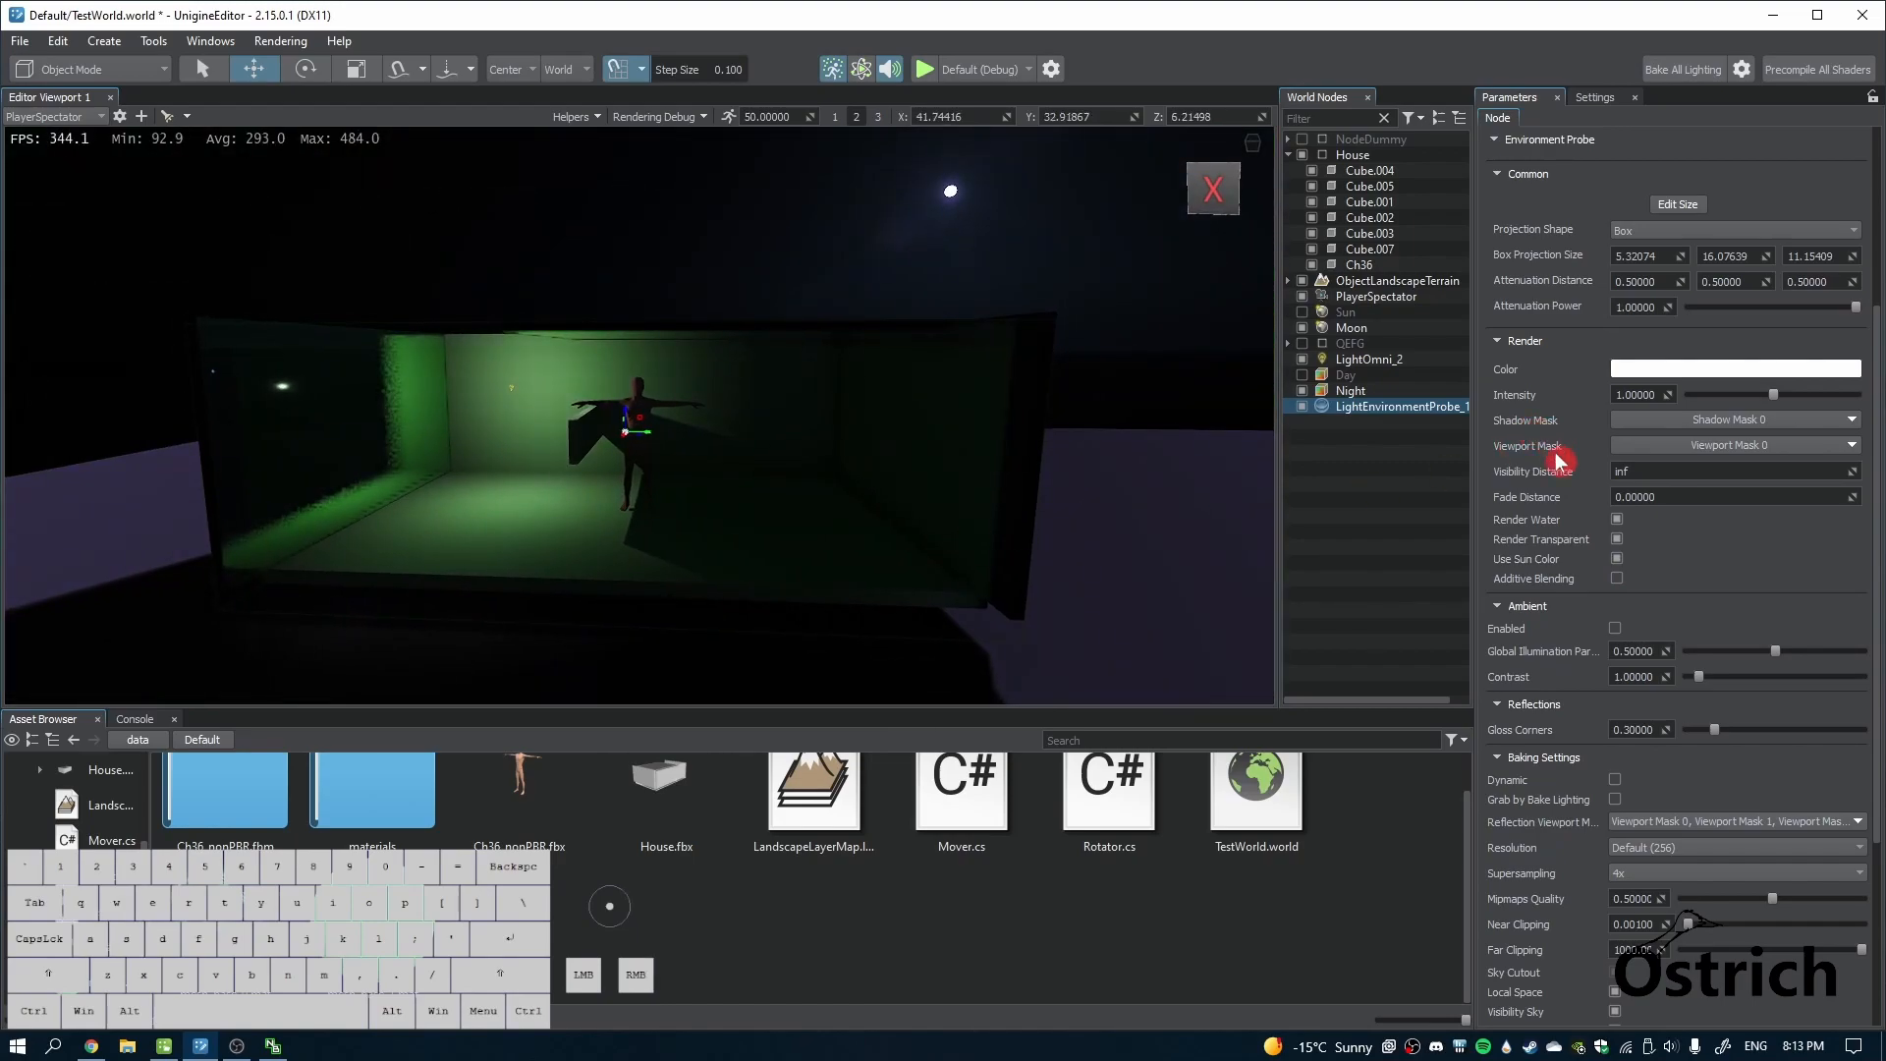
Try Additive Blending on the environment probe and check its effect on the side wall
{"action": "left_click", "coordinate": [1615, 579]}
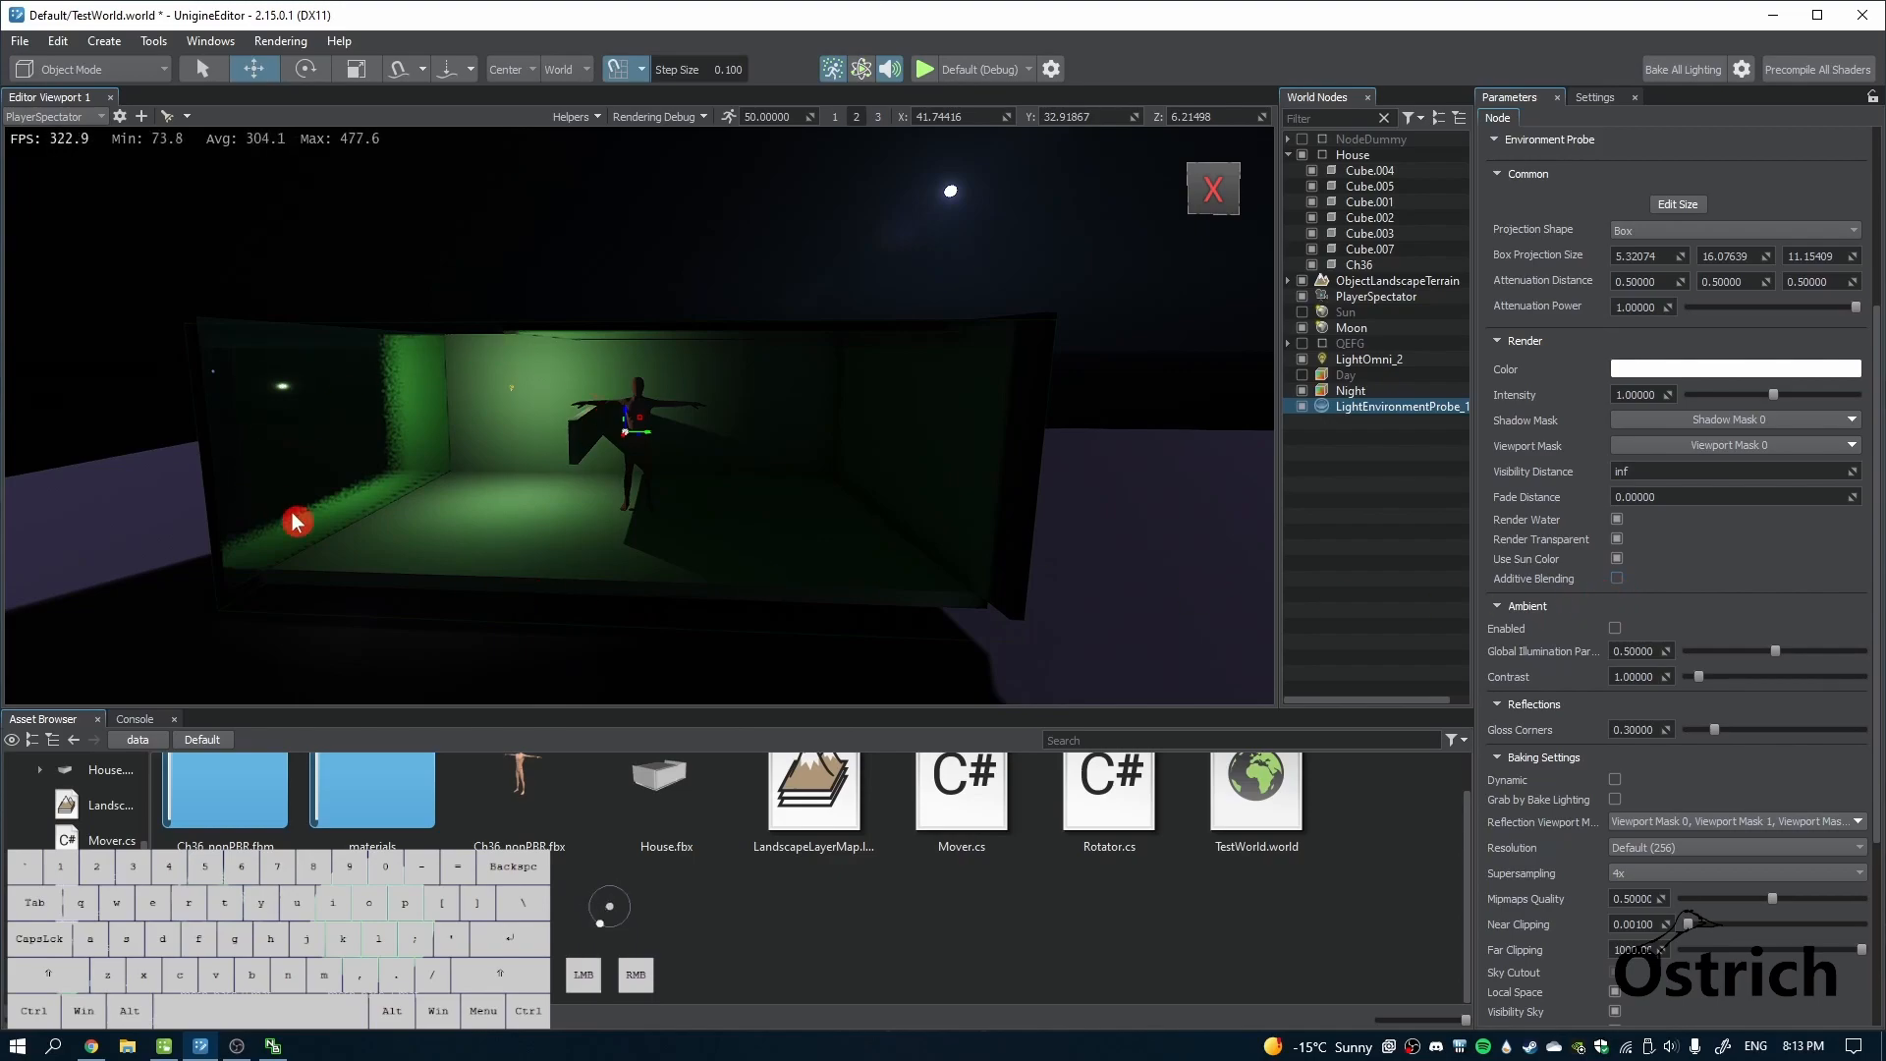
{"action": "left_click", "coordinate": [337, 463]}
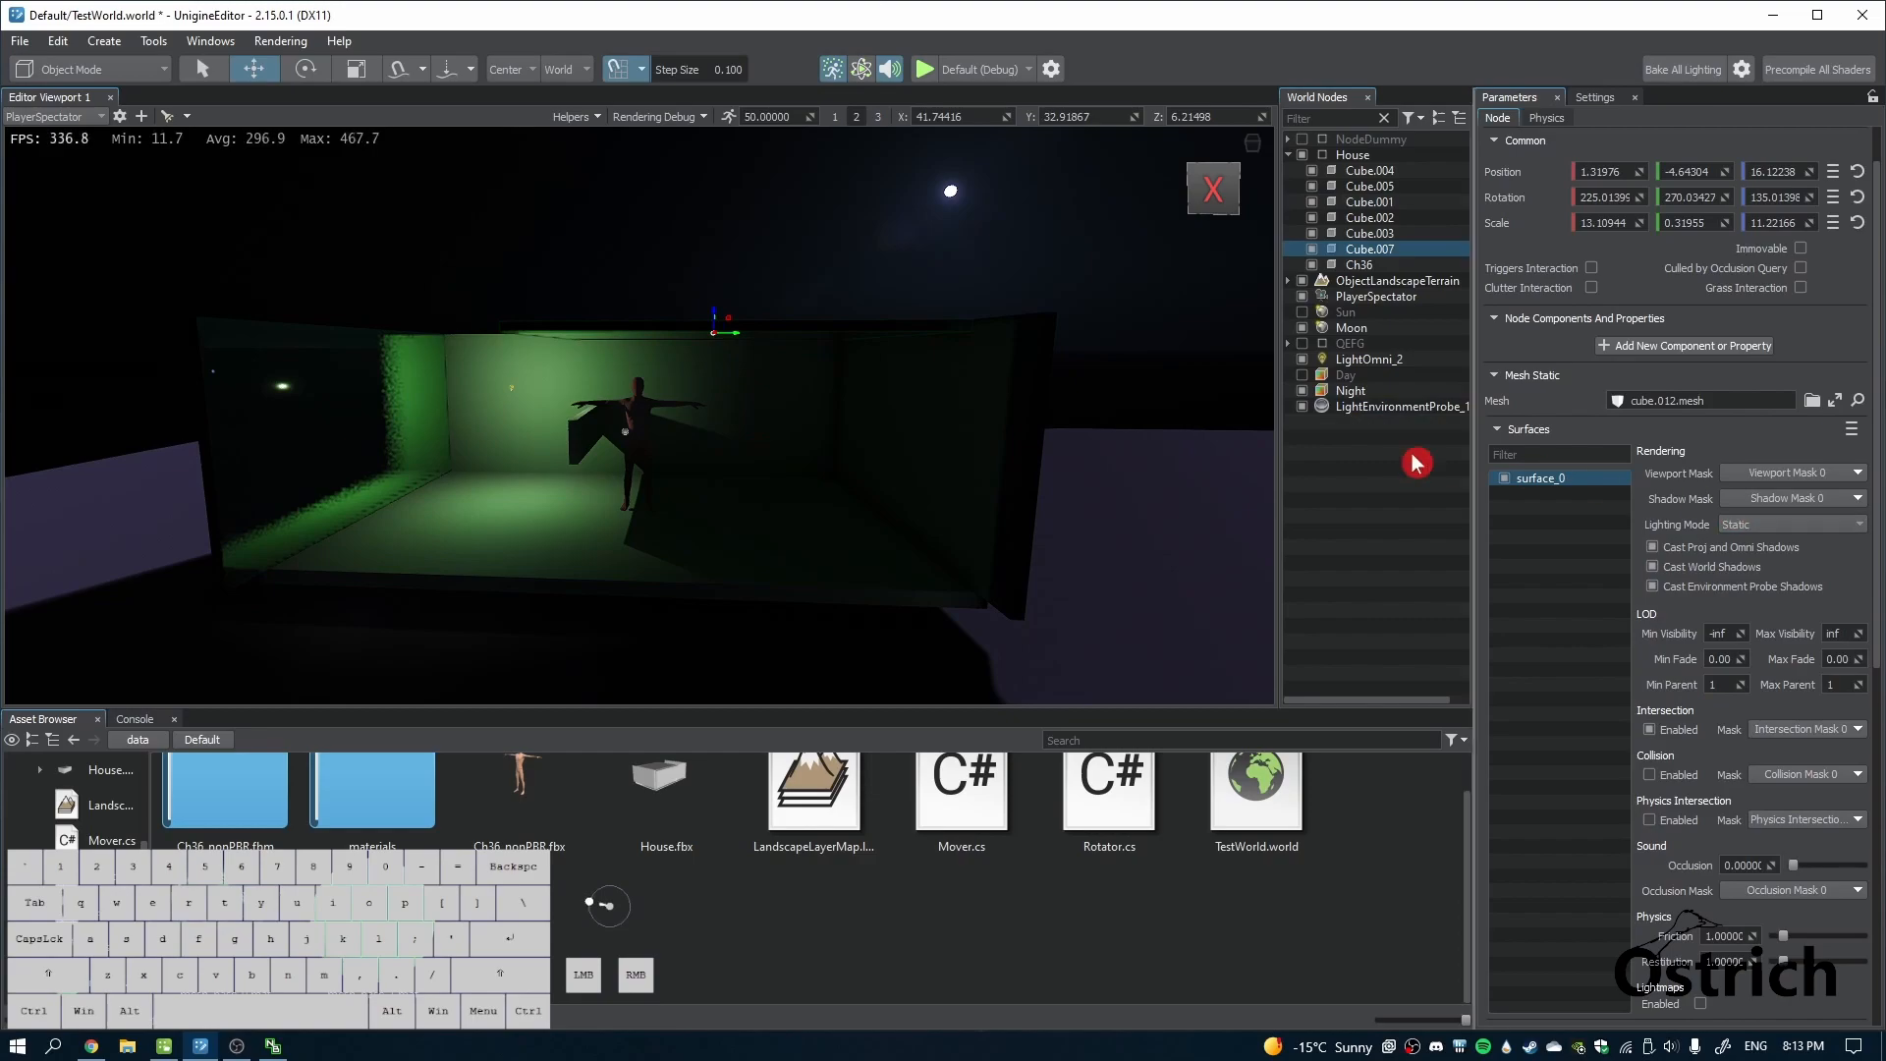
{"action": "left_click", "coordinate": [1362, 411]}
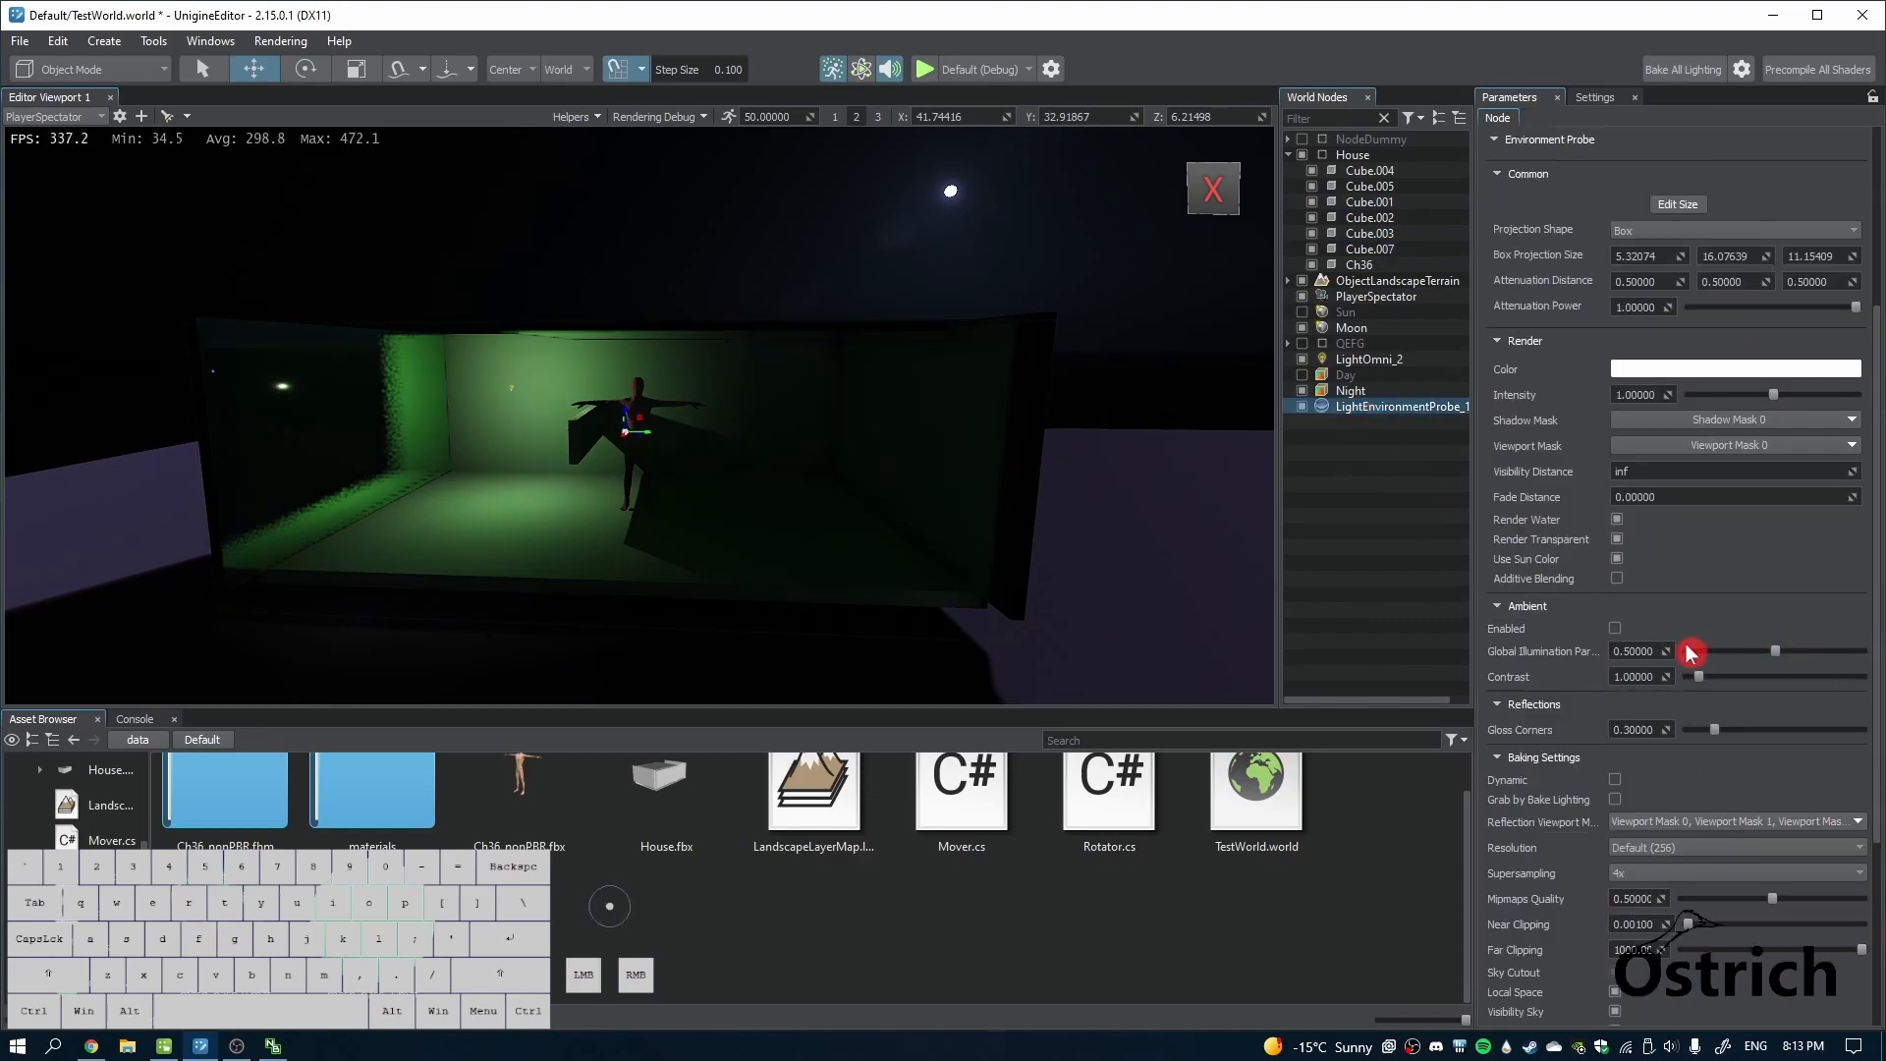
Enable the environment probe's ambient lighting with Global Illumination about 0.54 and Contrast about 4.83, and try Dynamic baking
{"action": "scroll", "coordinate": [1691, 651], "scroll_direction": "down", "scroll_amount": 1}
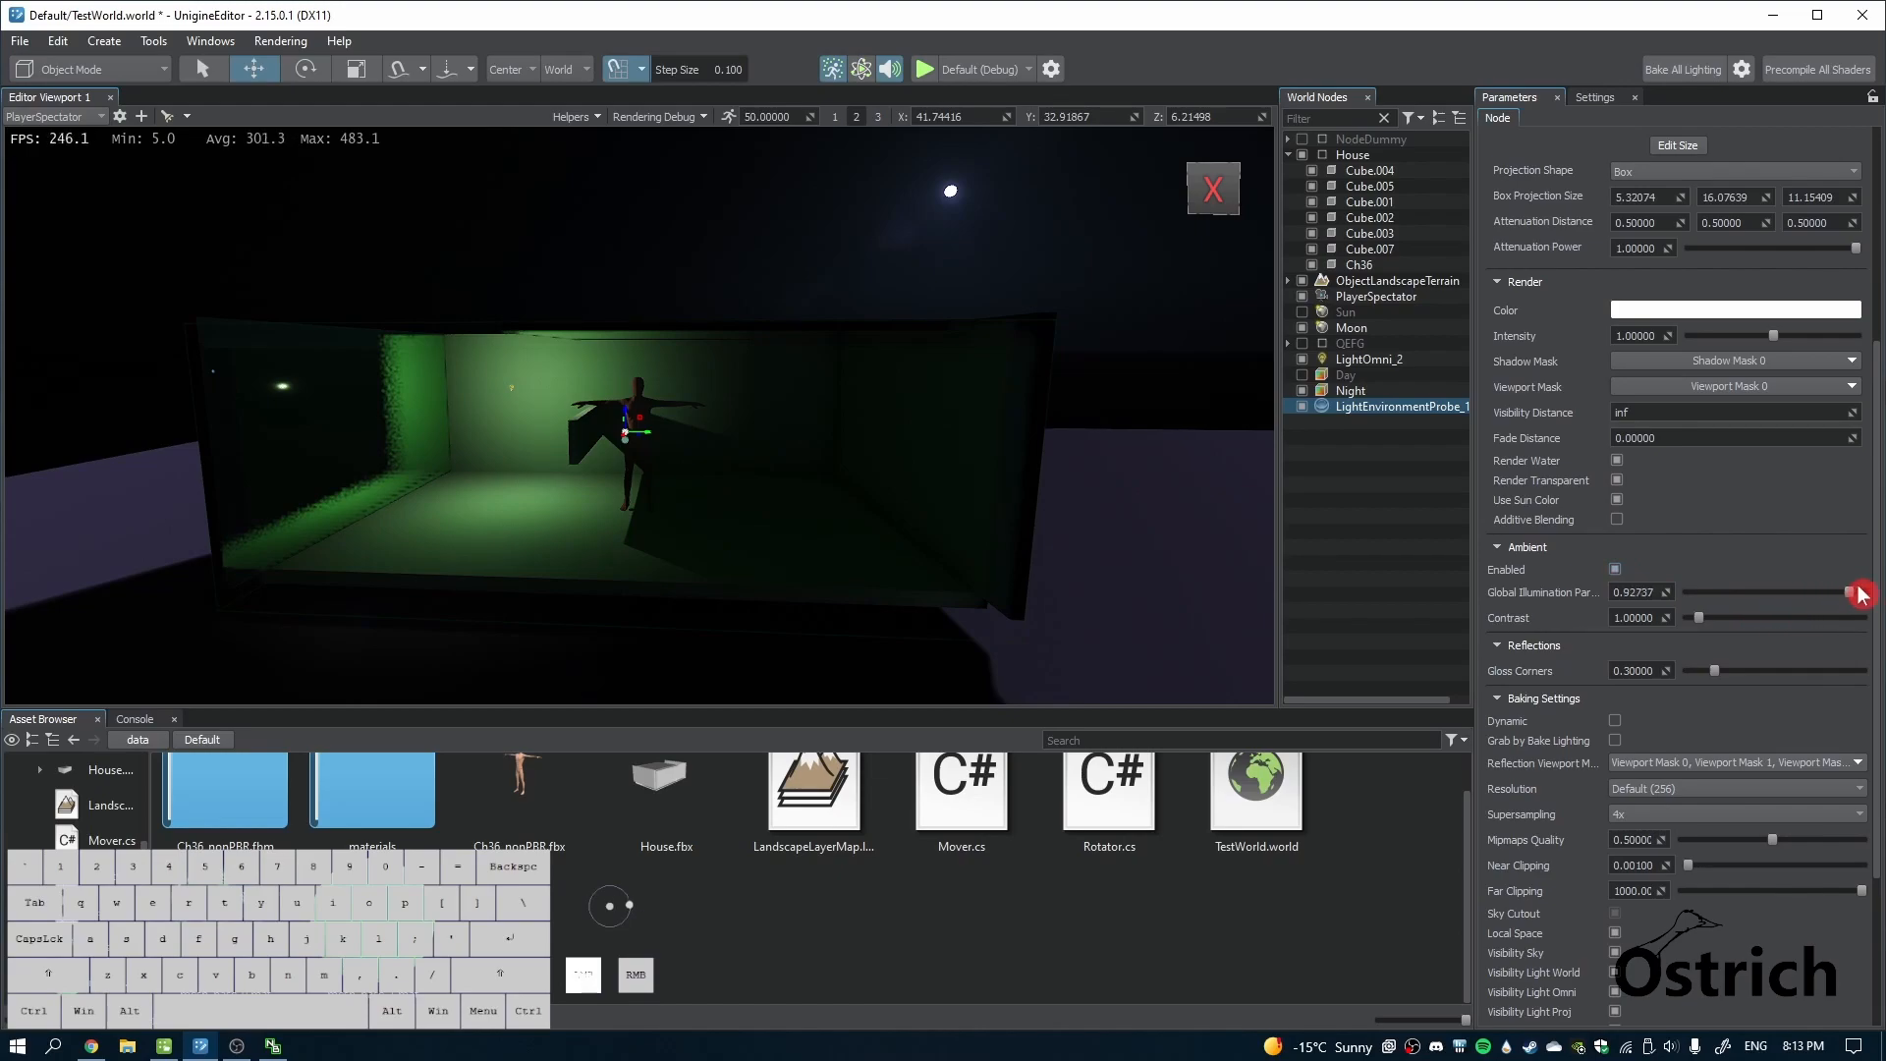
{"action": "left_click_drag", "start_coordinate": [1796, 599], "coordinate": [1714, 634]}
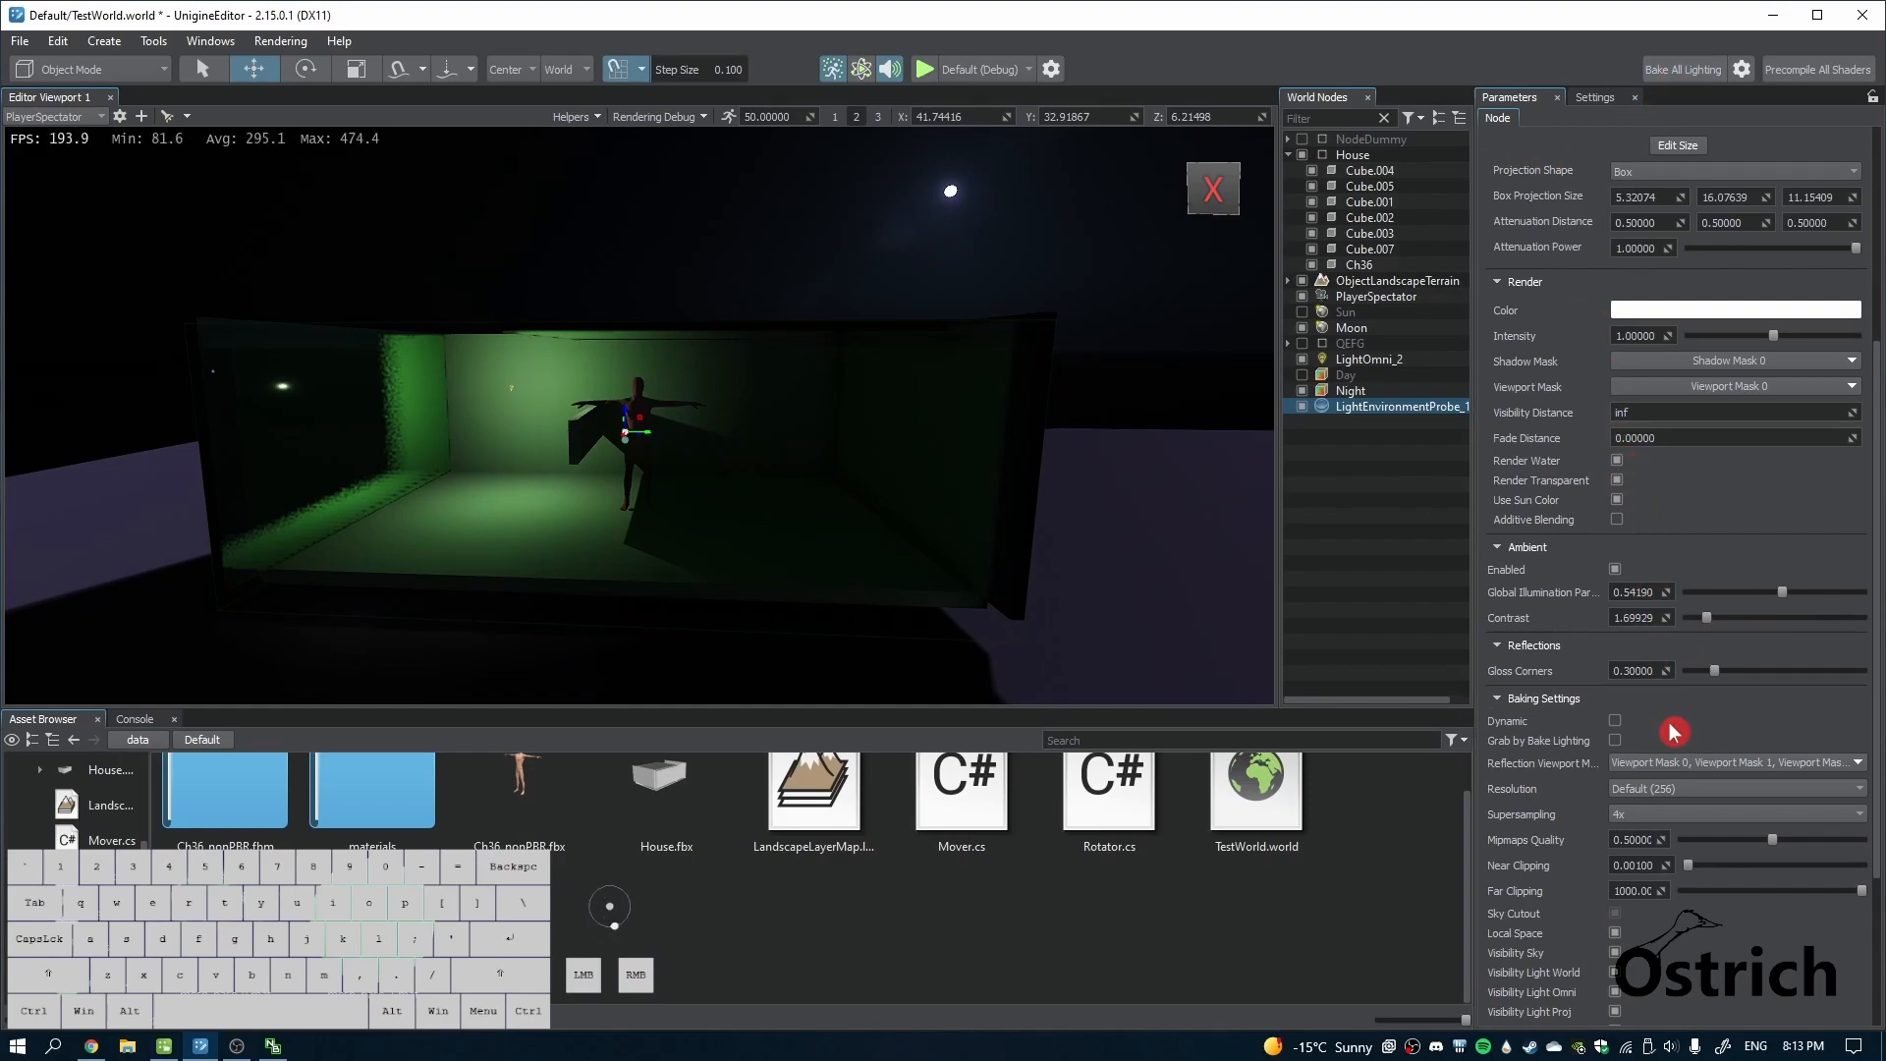
{"action": "left_click", "coordinate": [1616, 721]}
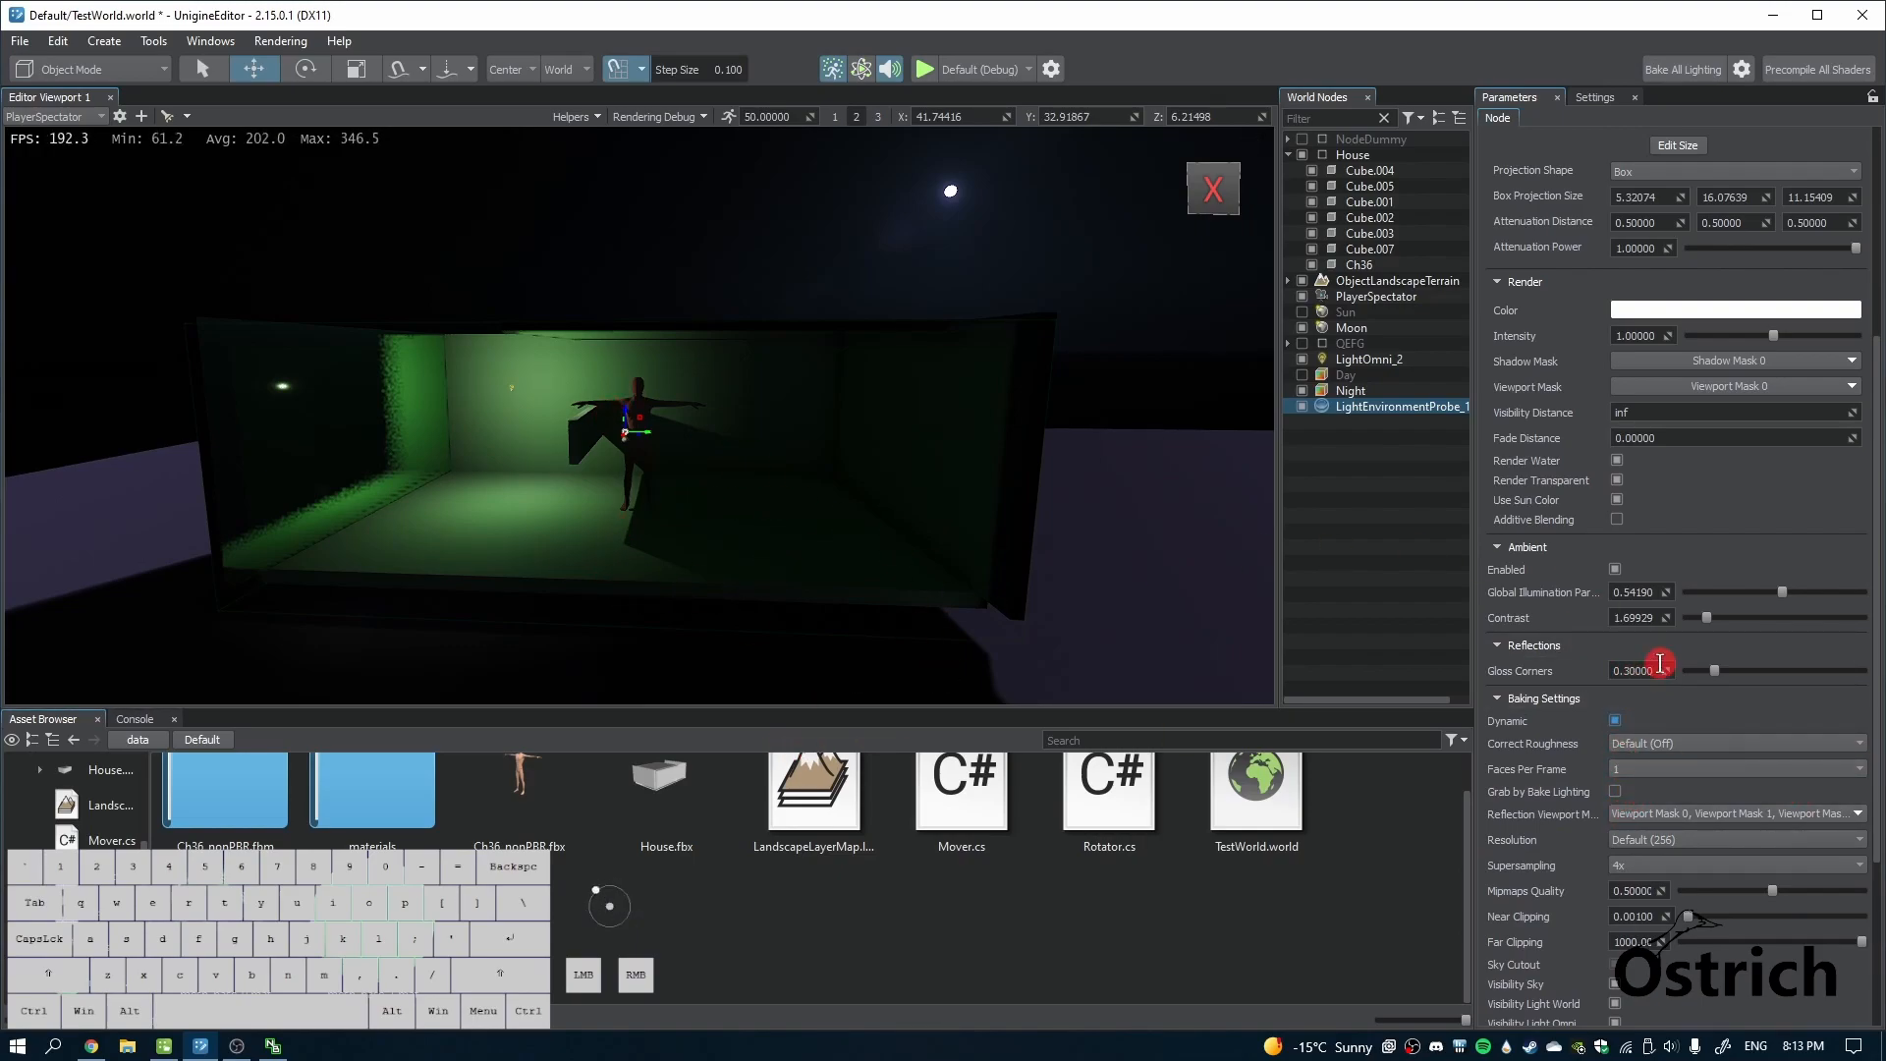
{"action": "left_click_drag", "start_coordinate": [1836, 636], "coordinate": [1762, 640]}
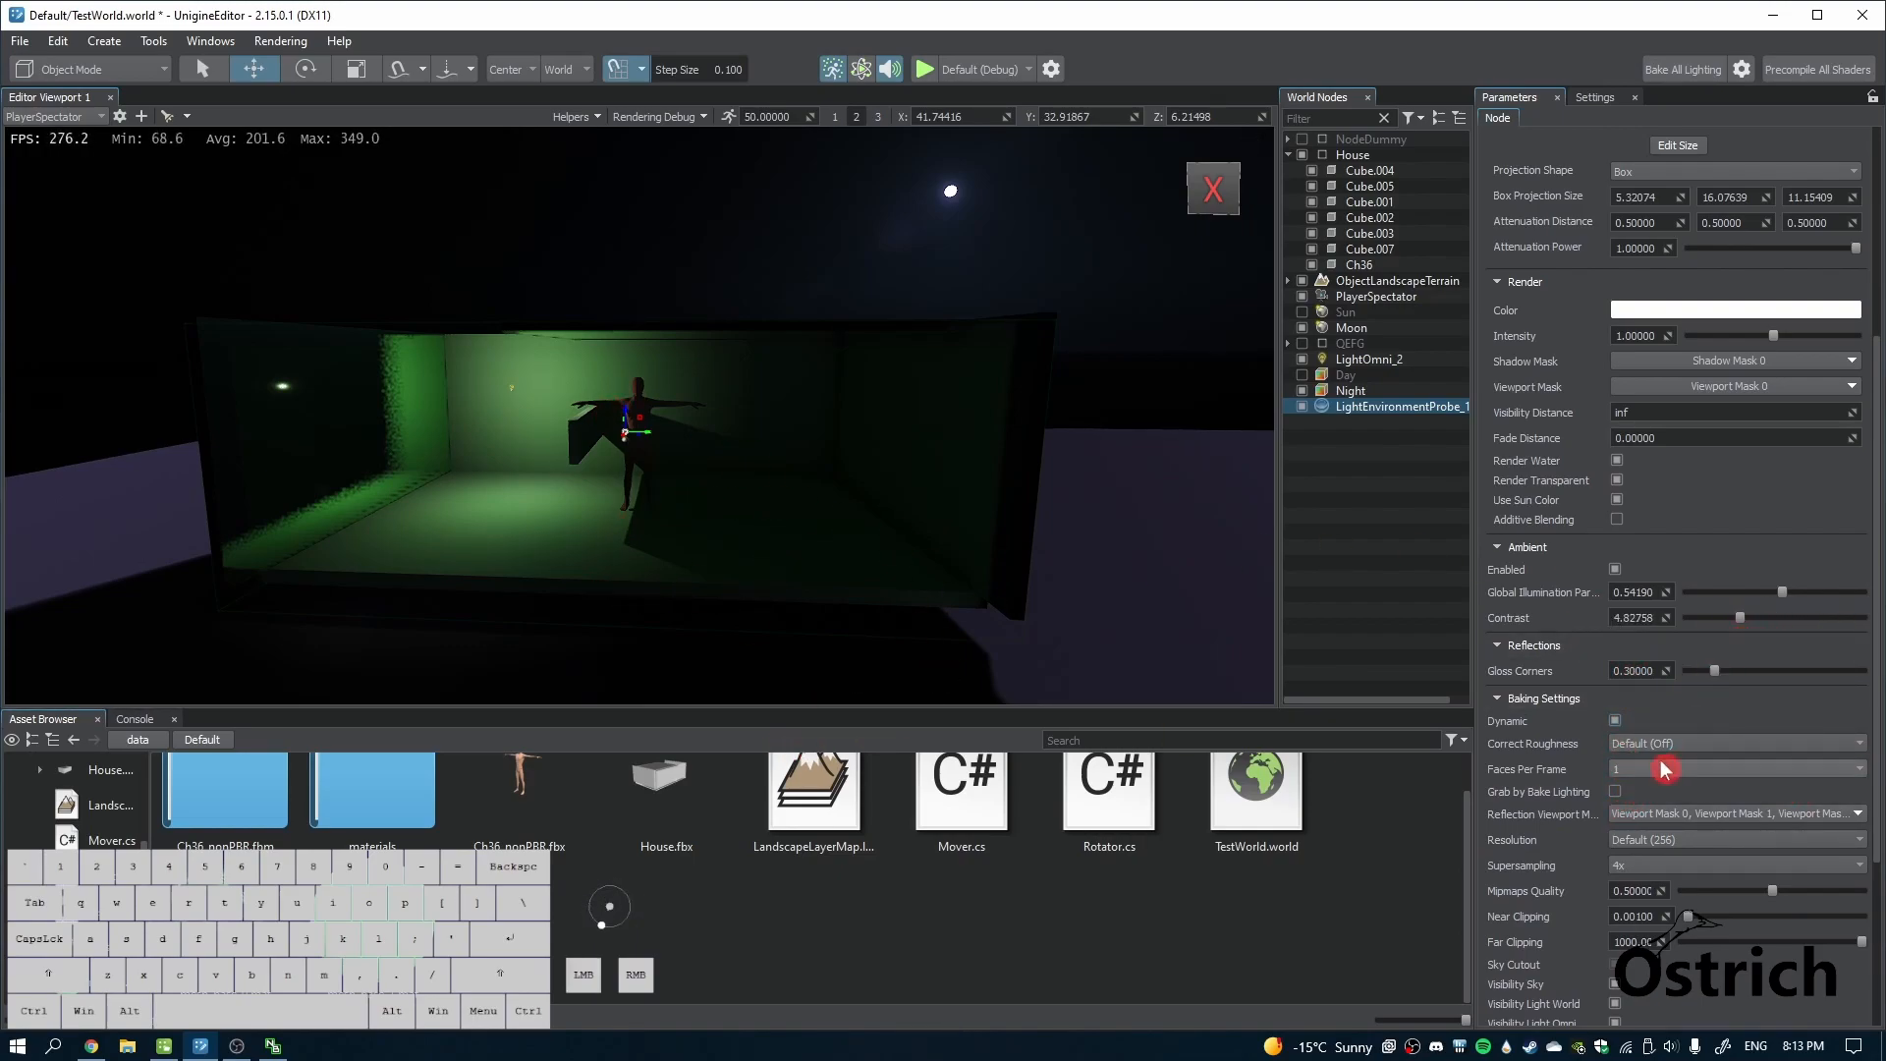
{"action": "left_click", "coordinate": [1615, 721]}
{"action": "scroll", "coordinate": [1690, 752], "scroll_direction": "down", "scroll_amount": 3}
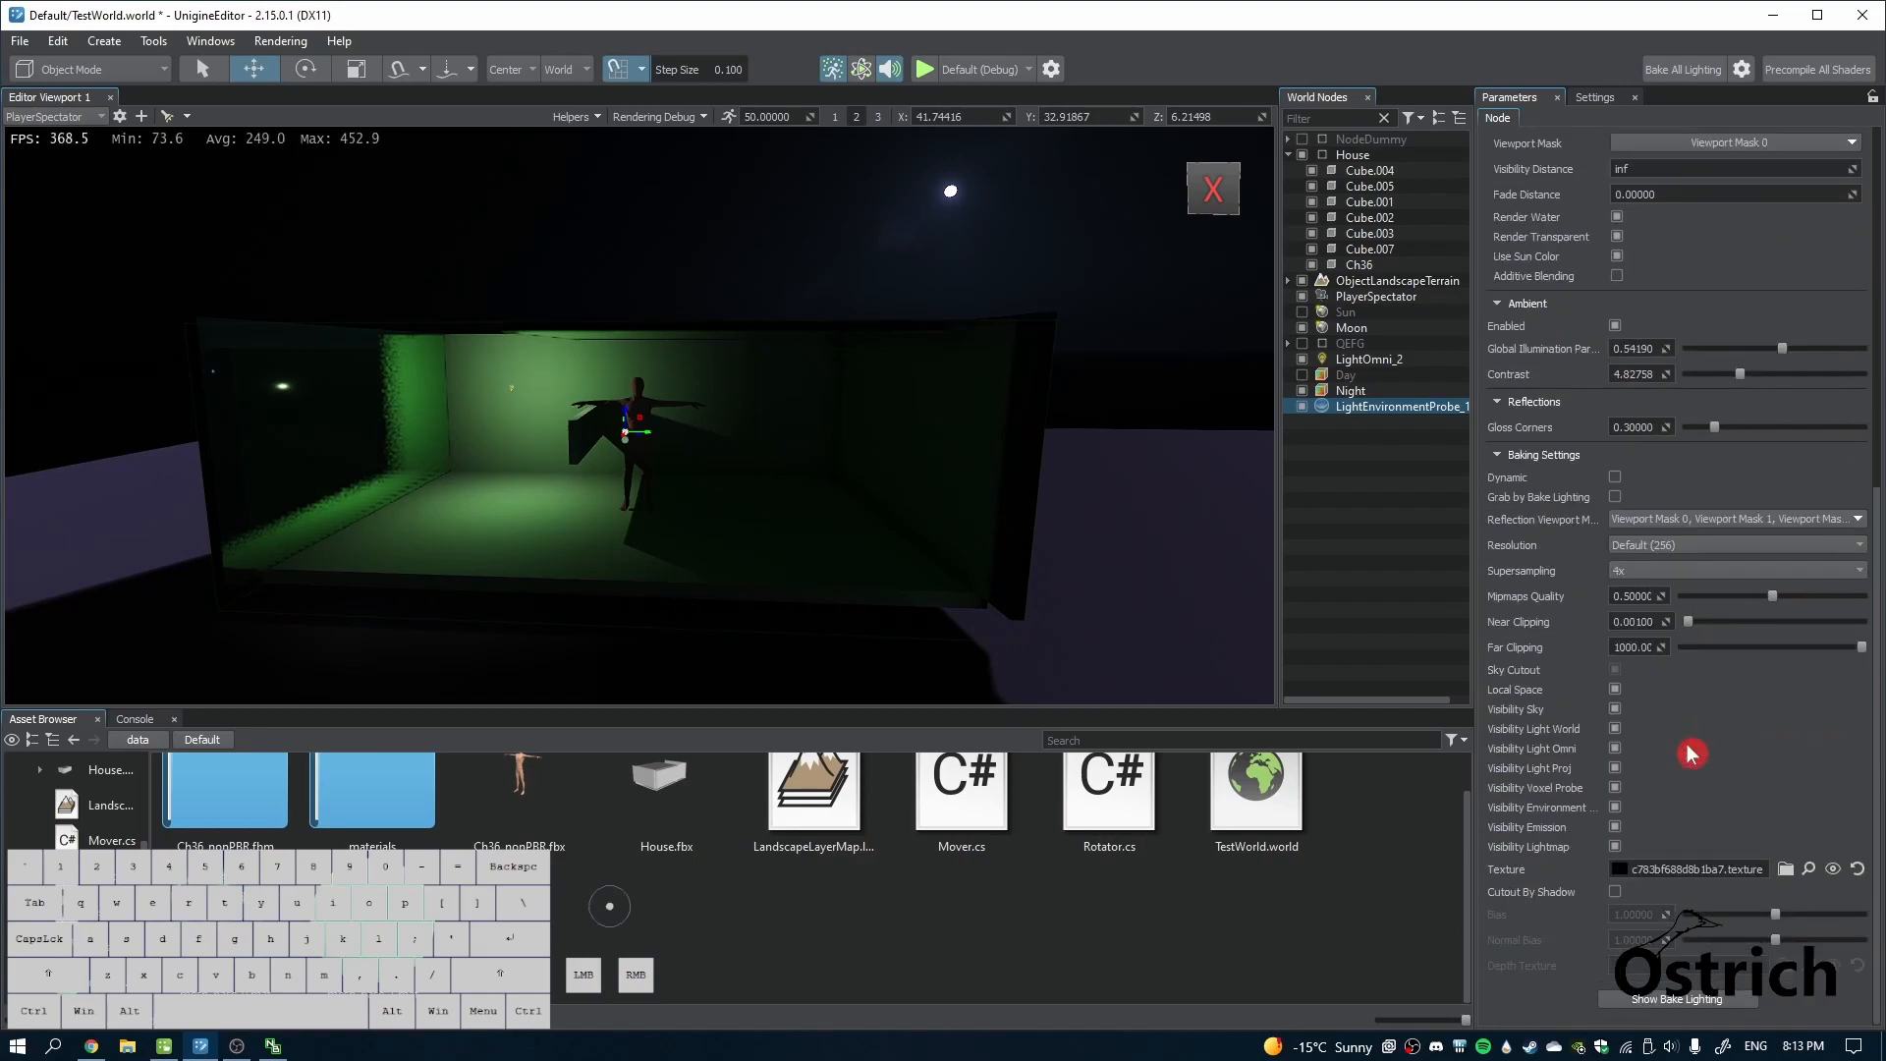
{"action": "scroll", "coordinate": [1623, 941], "scroll_direction": "up", "scroll_amount": 7}
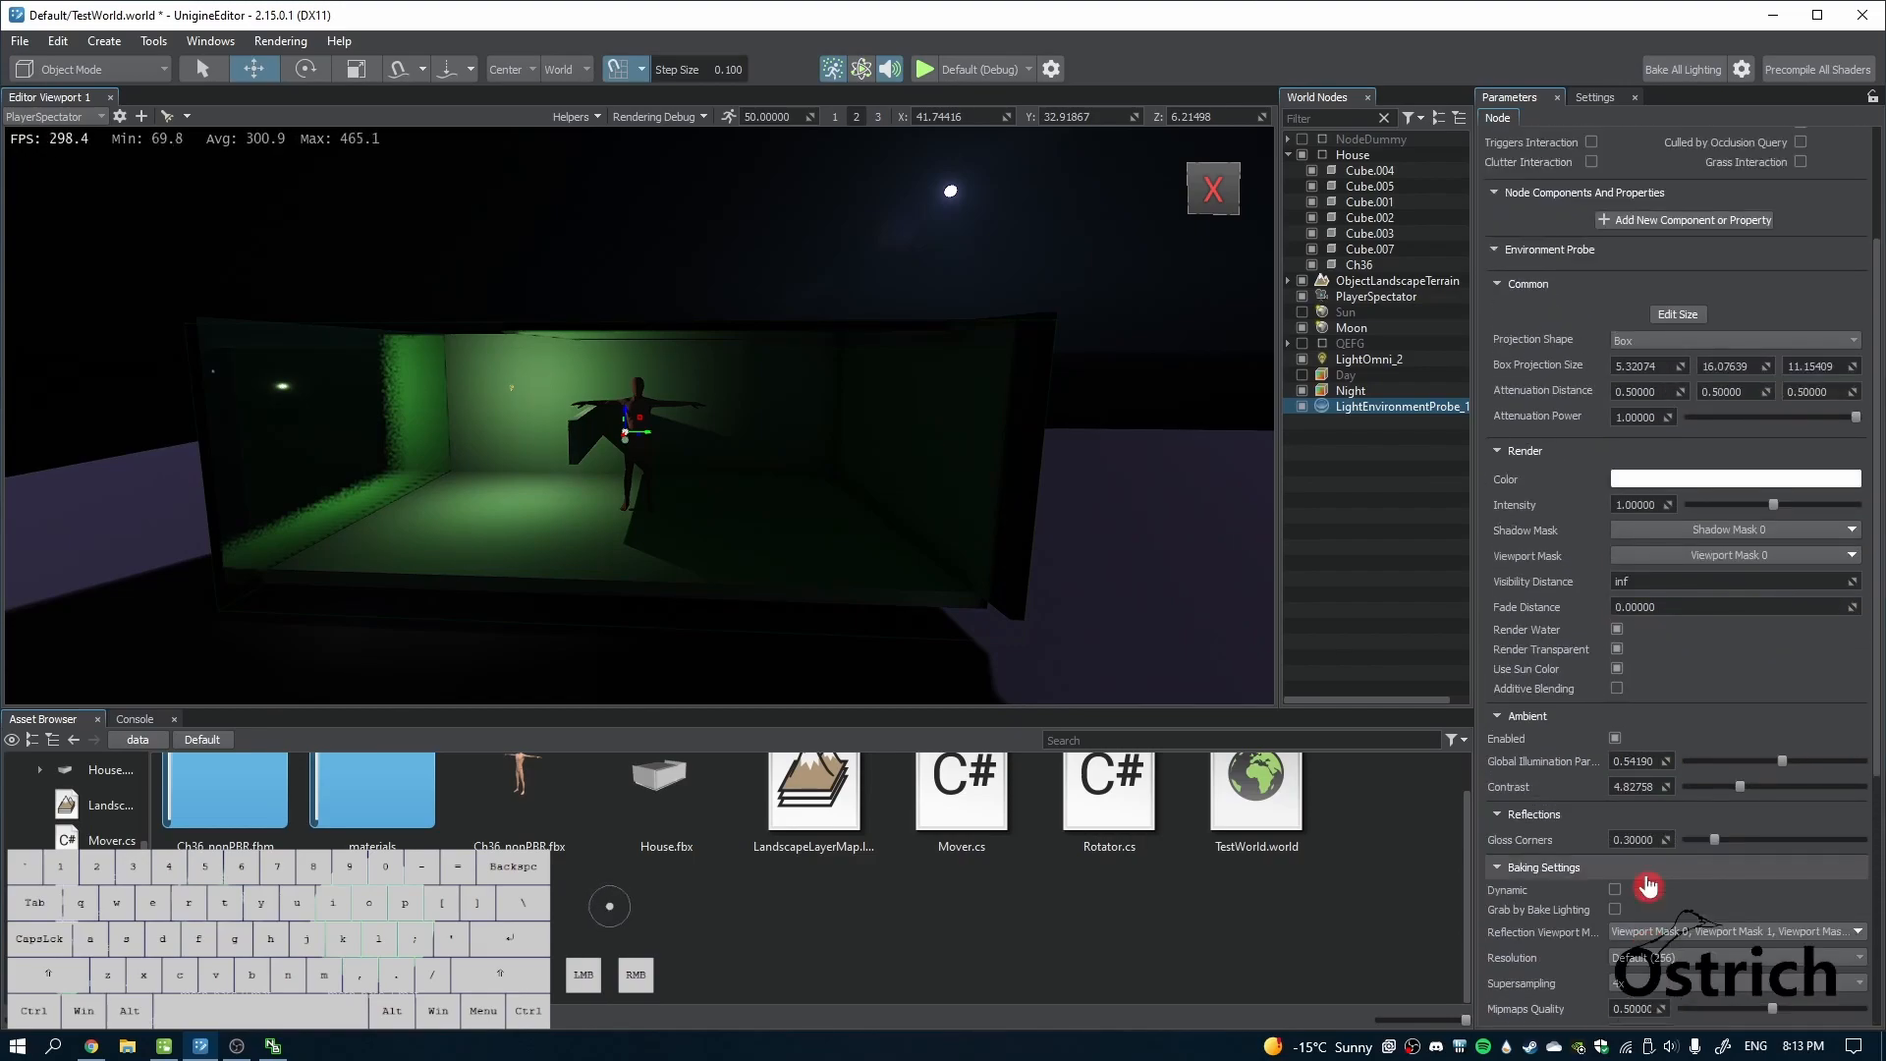
Move LightOmni_2 along Y to 32.6, behind the character inside the room
{"action": "right_click_drag", "start_coordinate": [632, 526], "coordinate": [720, 430]}
{"action": "key", "text": "w"}
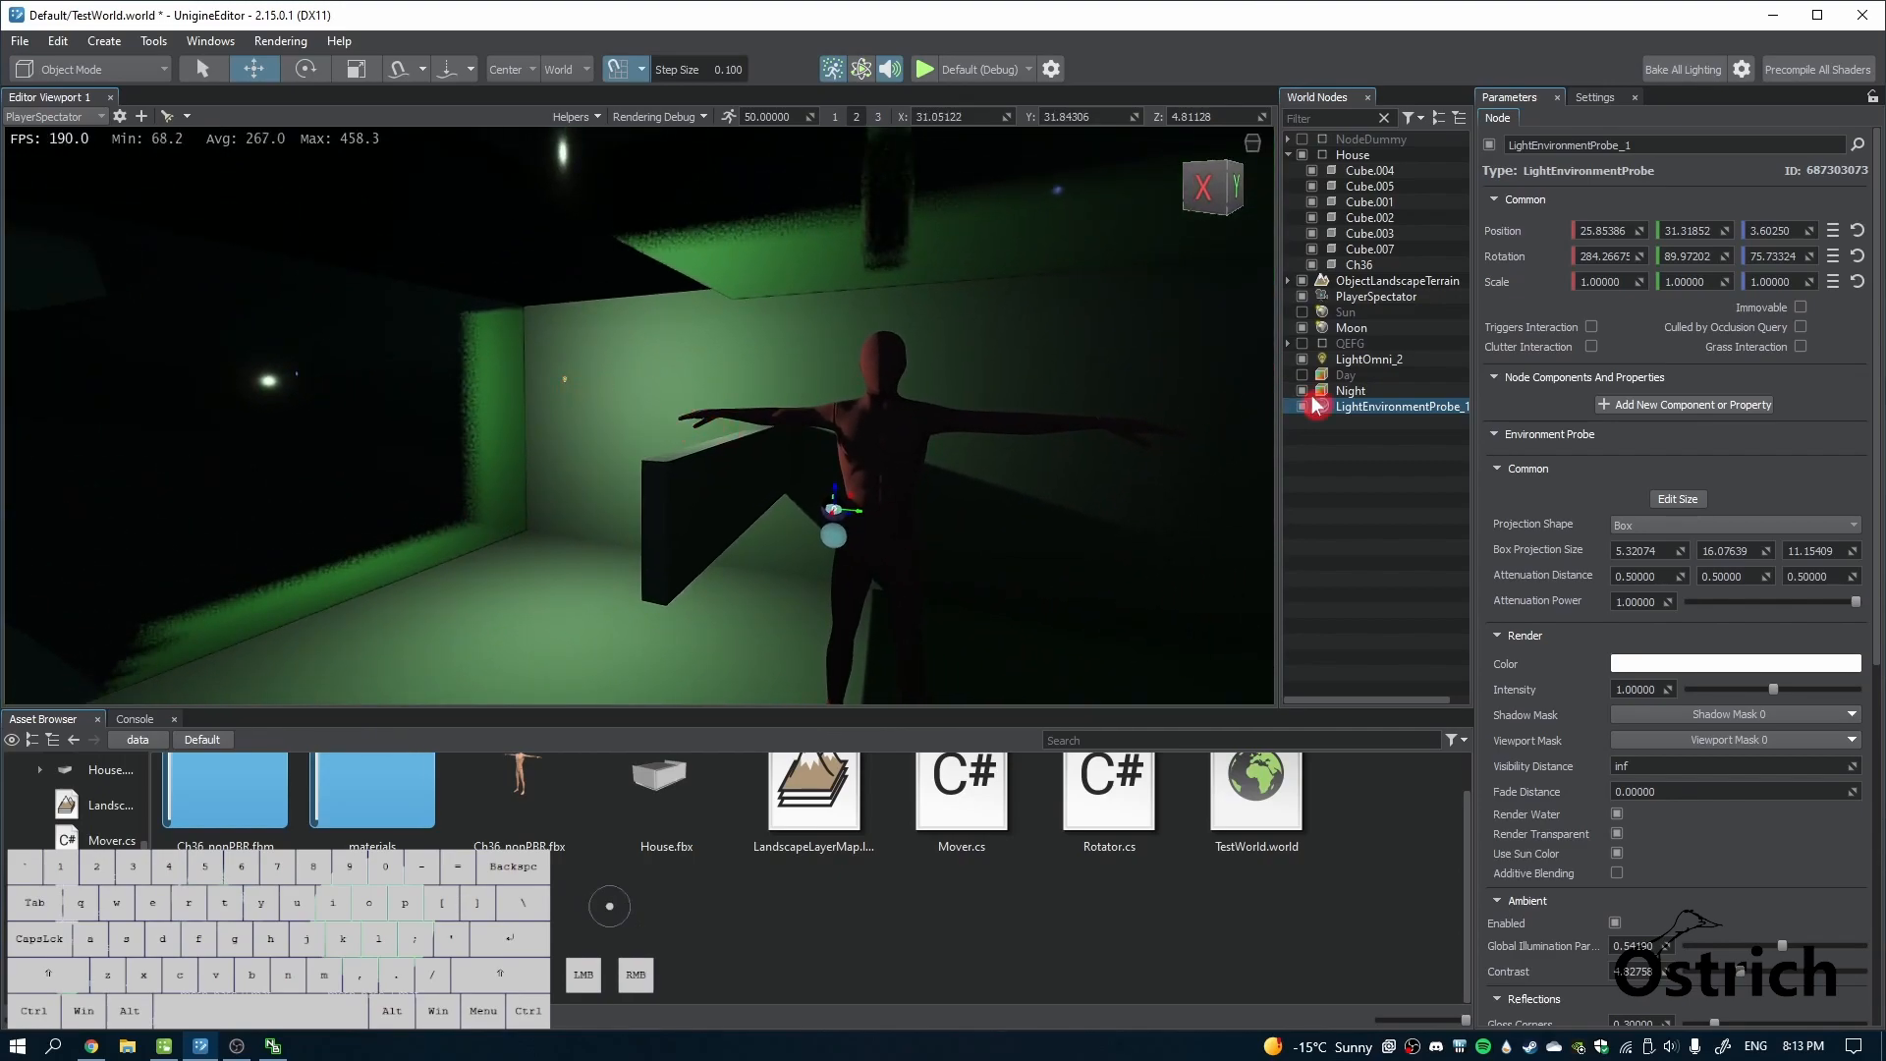
{"action": "left_click", "coordinate": [1364, 364]}
{"action": "left_click_drag", "start_coordinate": [593, 396], "coordinate": [1086, 426]}
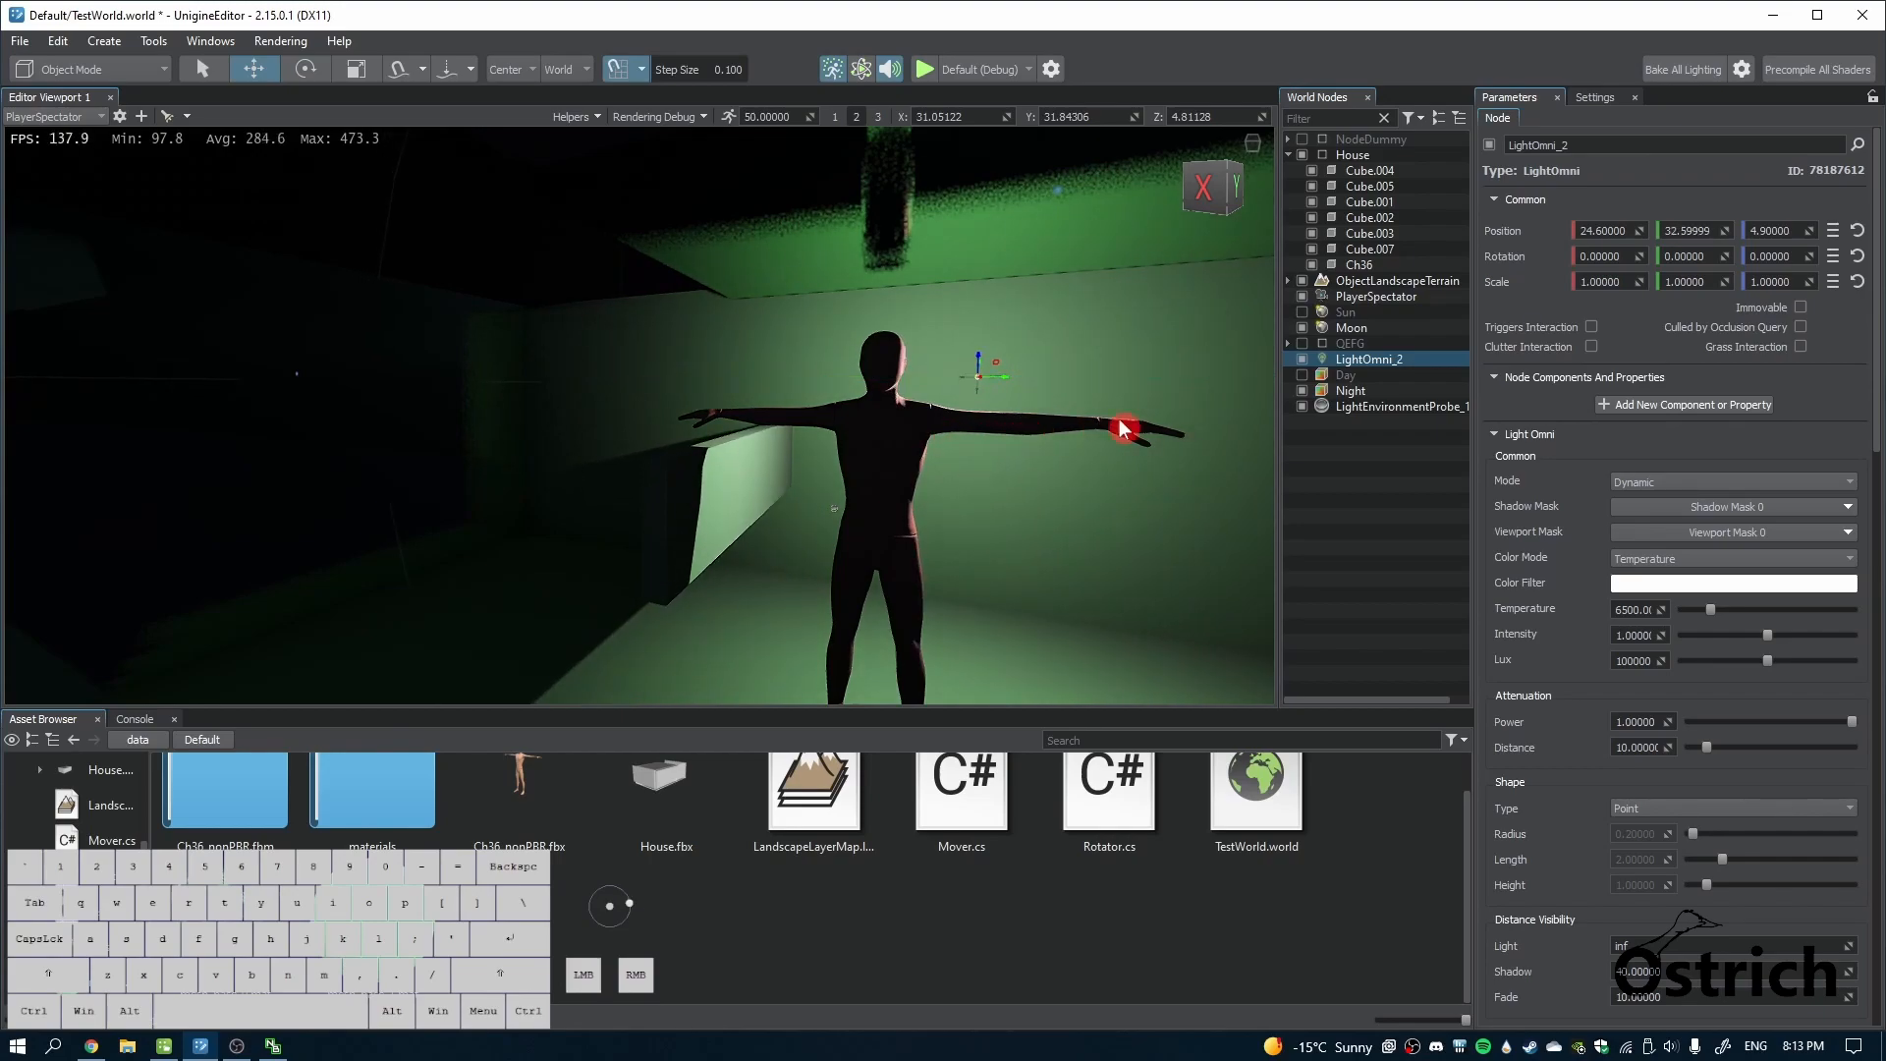
Change LightOmni_2's shape type to Sphere with a radius of about 1.26
{"action": "scroll", "coordinate": [1673, 613], "scroll_direction": "down", "scroll_amount": 4}
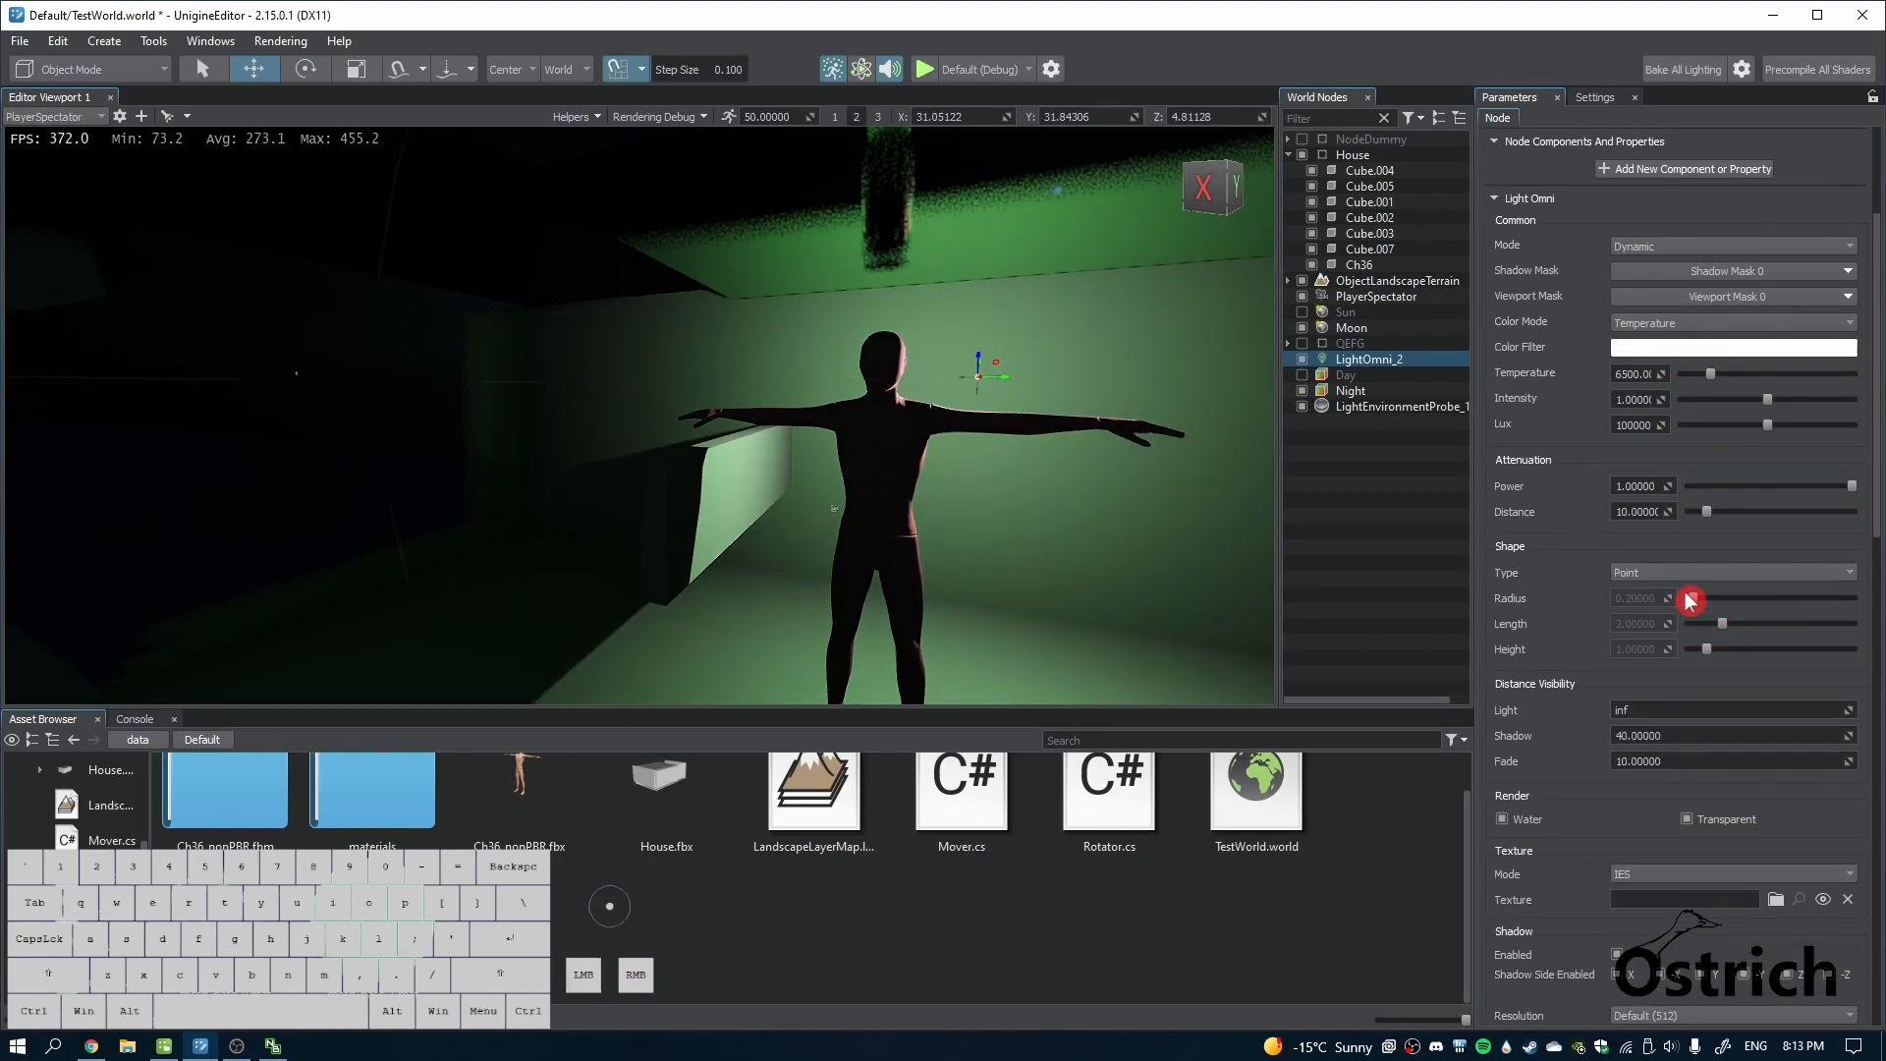
{"action": "left_click", "coordinate": [1700, 573]}
{"action": "left_click", "coordinate": [1691, 601]}
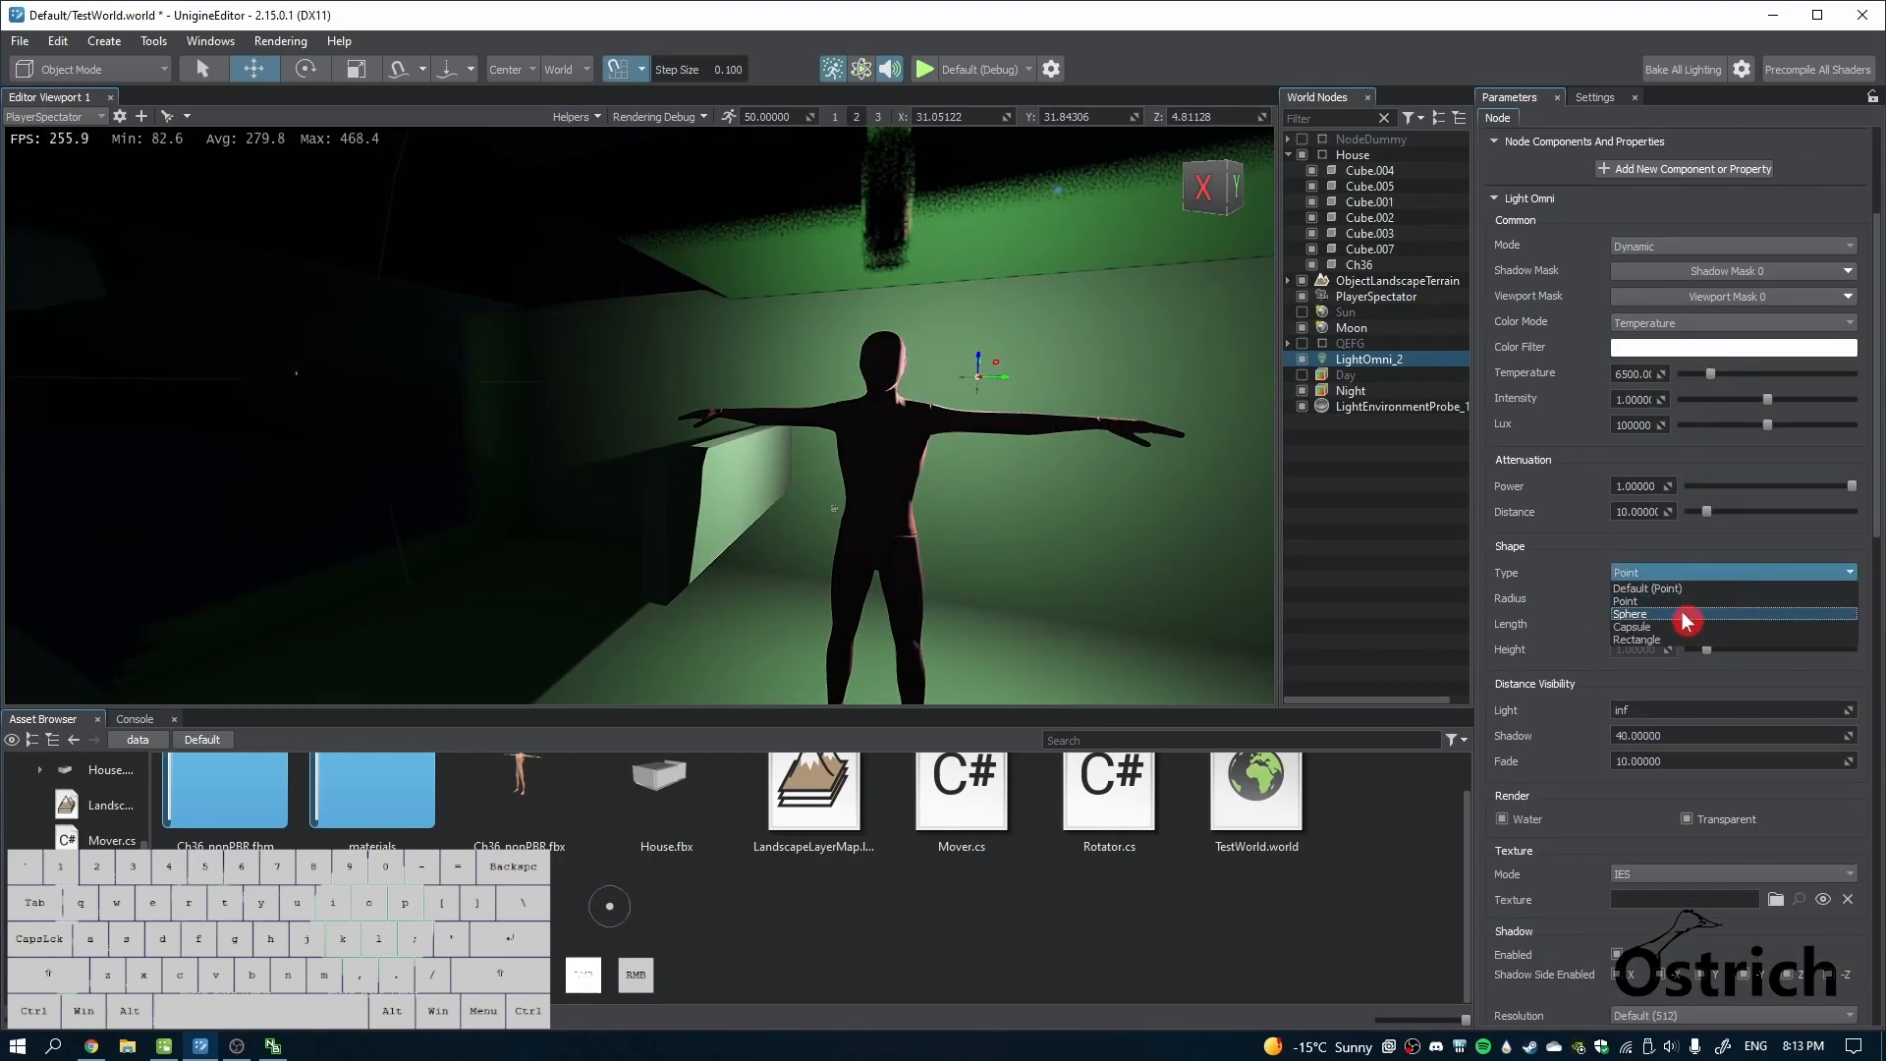
{"action": "mouse_move", "coordinate": [1700, 602]}
{"action": "left_mouse_down"}
{"action": "mouse_move", "coordinate": [1774, 602]}
{"action": "mouse_move", "coordinate": [1708, 598]}
{"action": "left_mouse_up"}
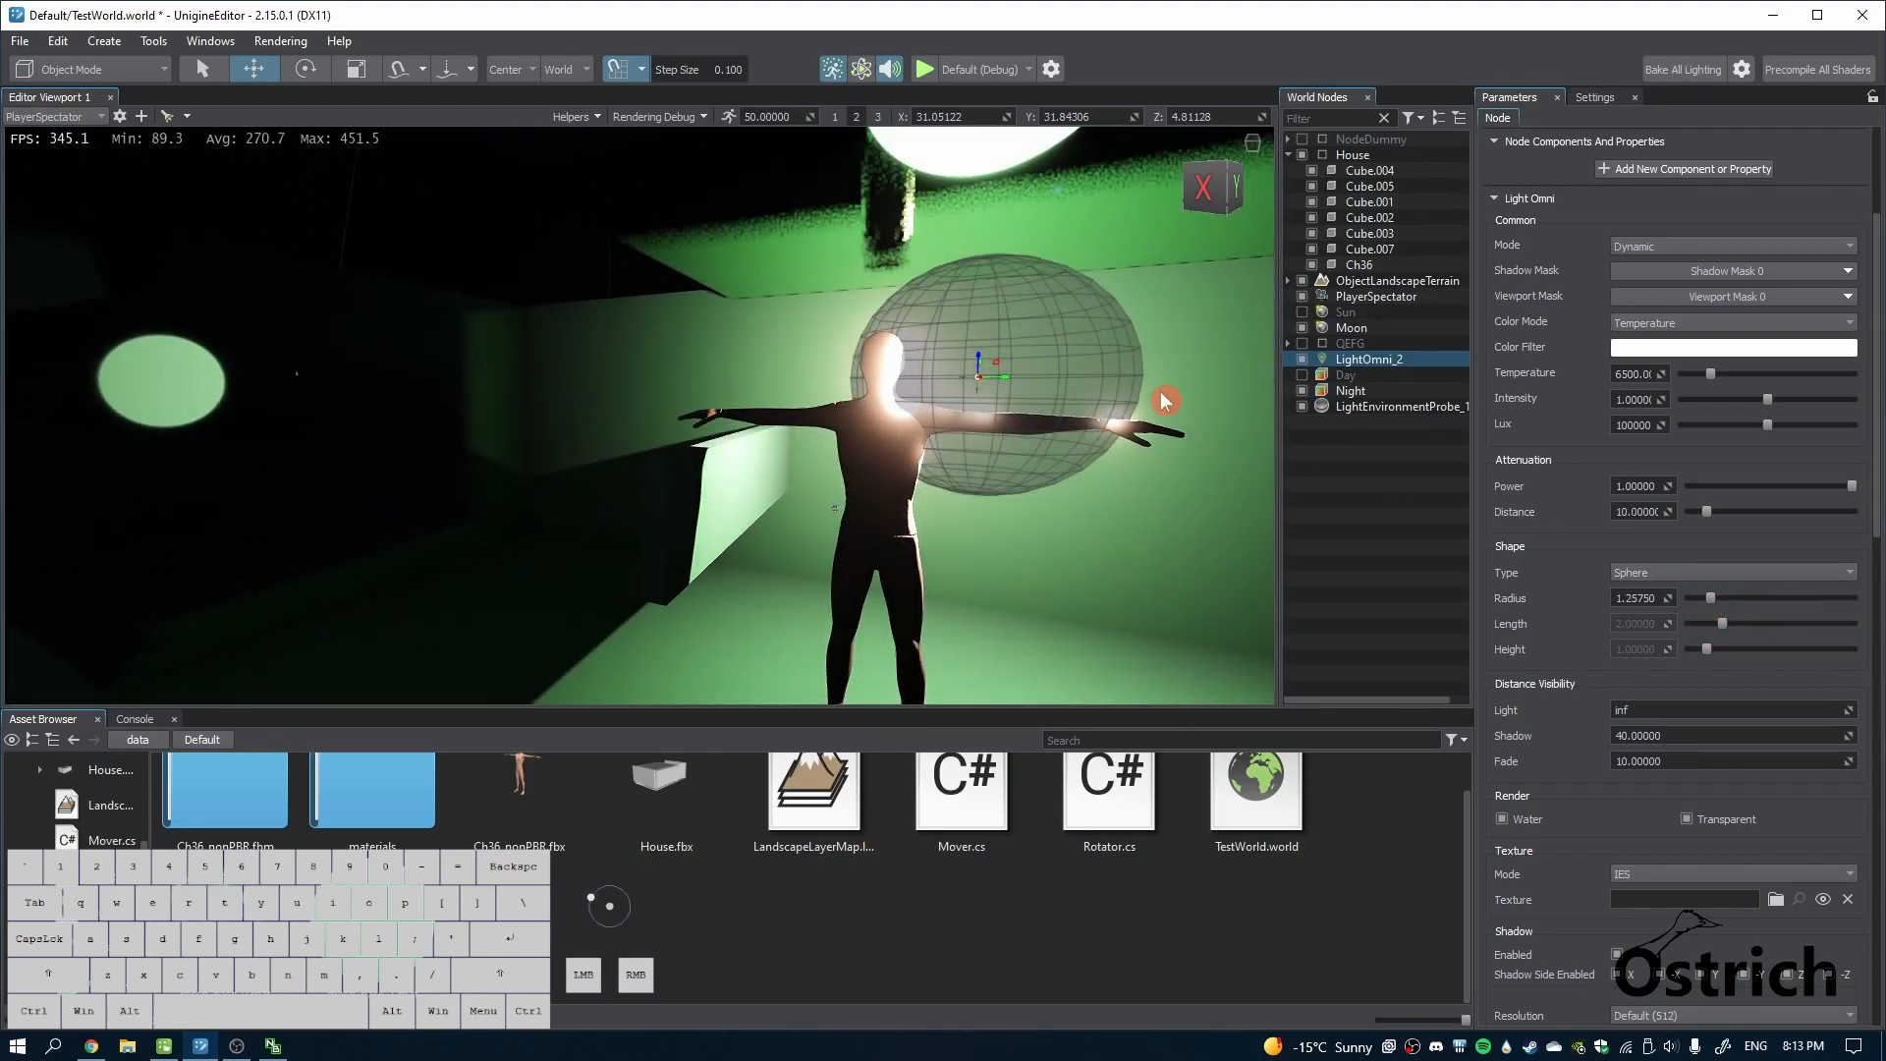
Move the spherical LightOmni_2 farther along Y and examine its reflection on the side wall
{"action": "left_click_drag", "start_coordinate": [1004, 379], "coordinate": [1081, 356]}
{"action": "right_click_drag", "start_coordinate": [1081, 356], "coordinate": [303, 560]}
{"action": "key", "text": "s"}
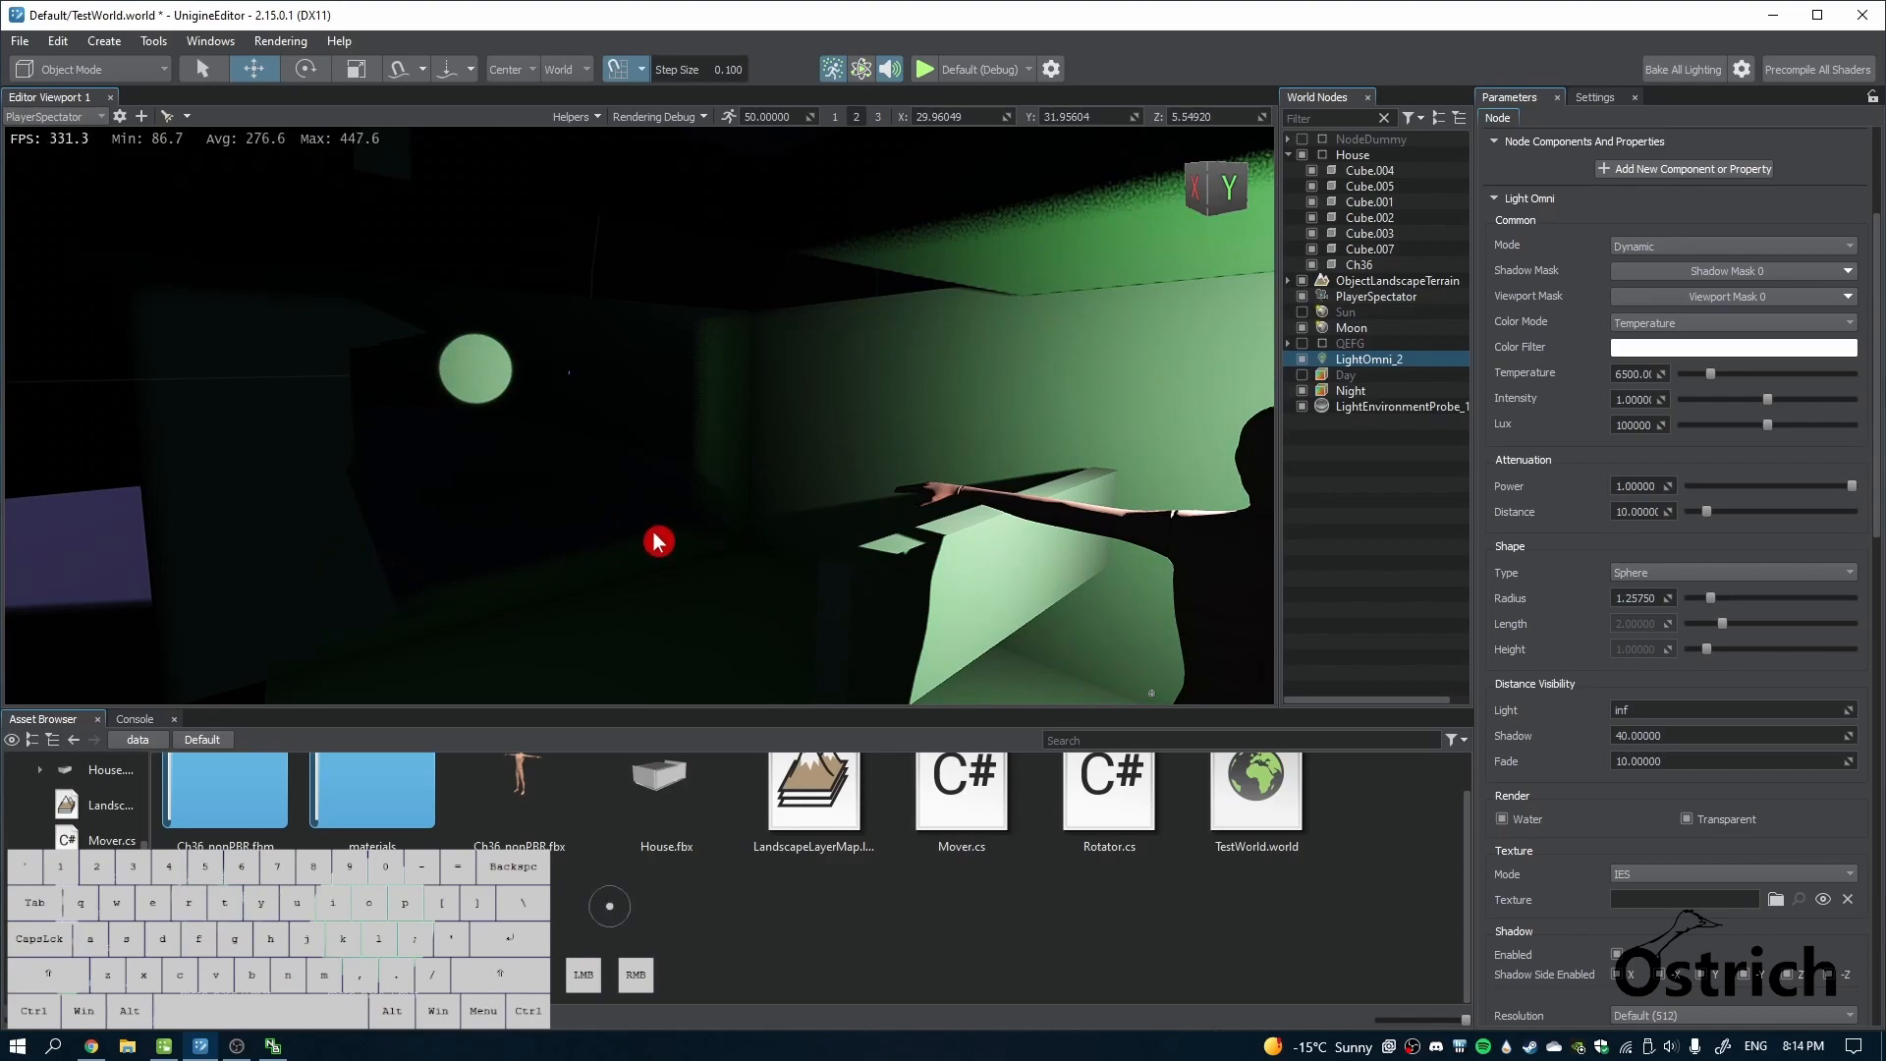
Create a Planar Reflection Probe and place it near the house's side wall
{"action": "right_click", "coordinate": [424, 497]}
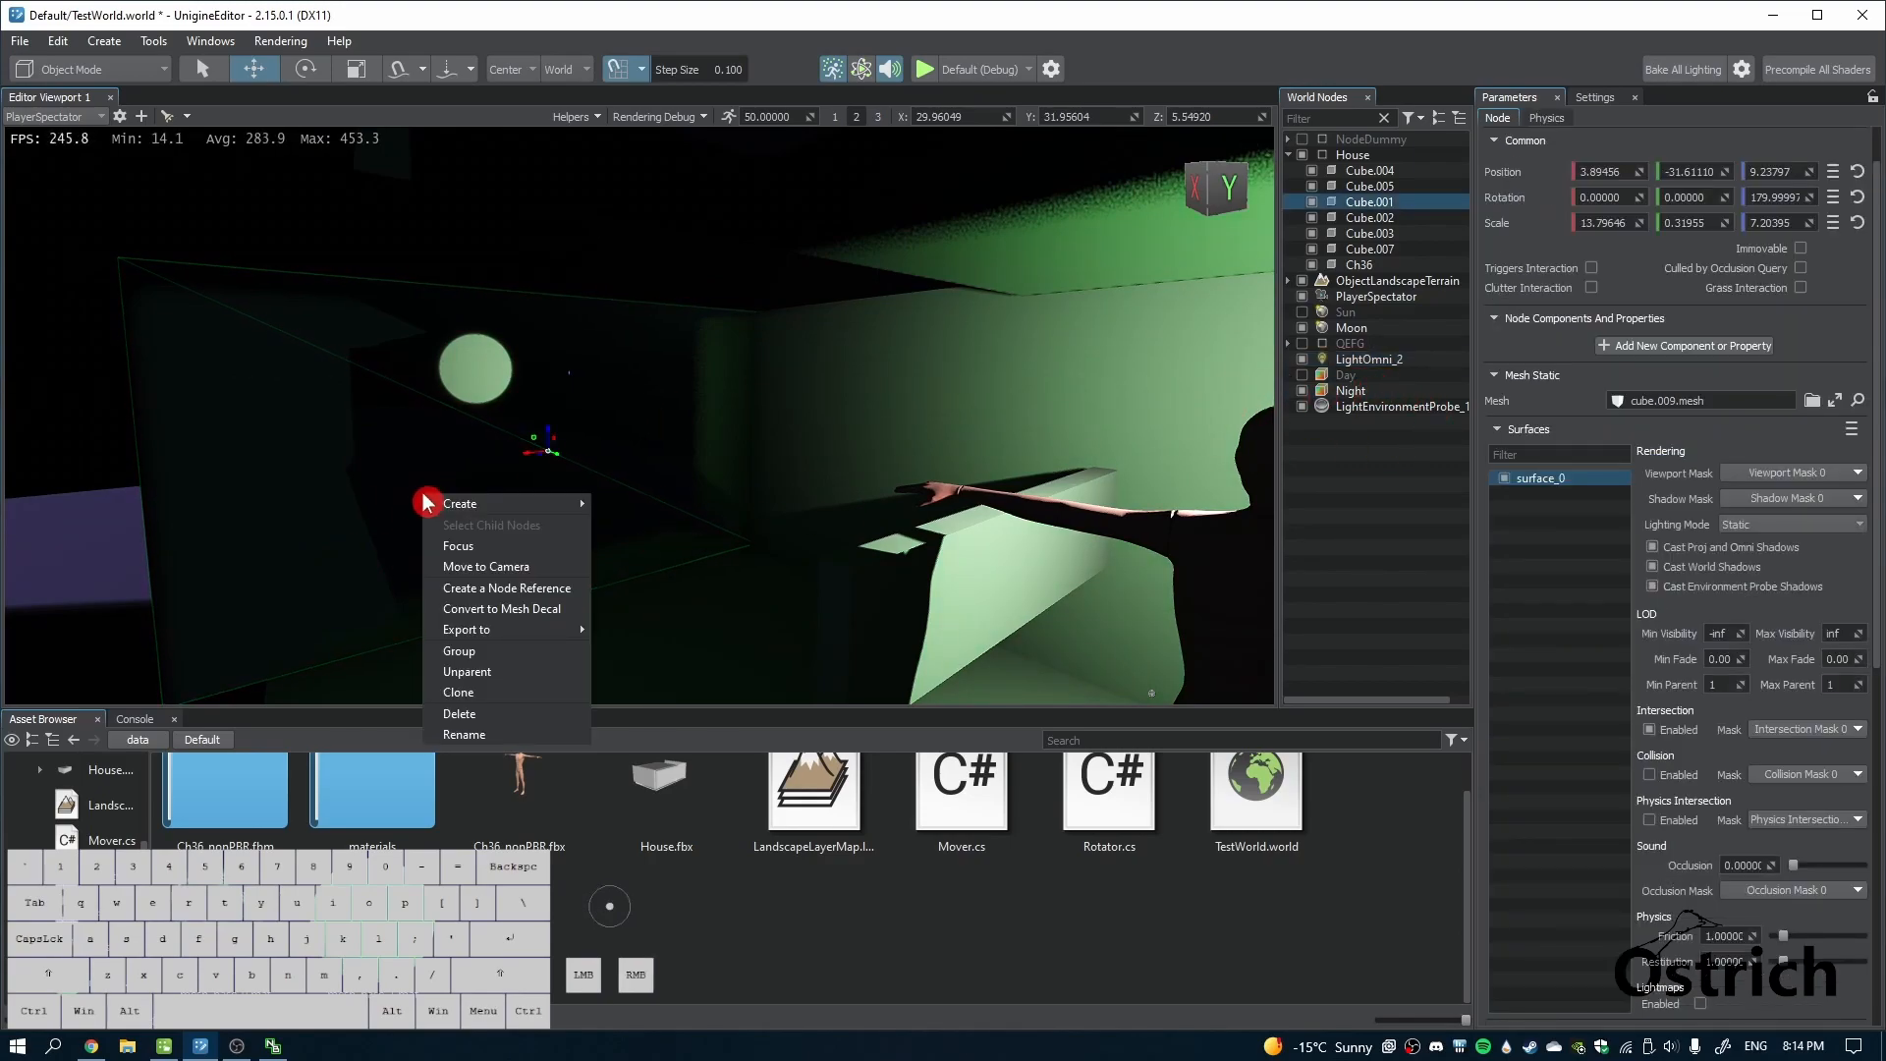
{"action": "mouse_move", "coordinate": [461, 504]}
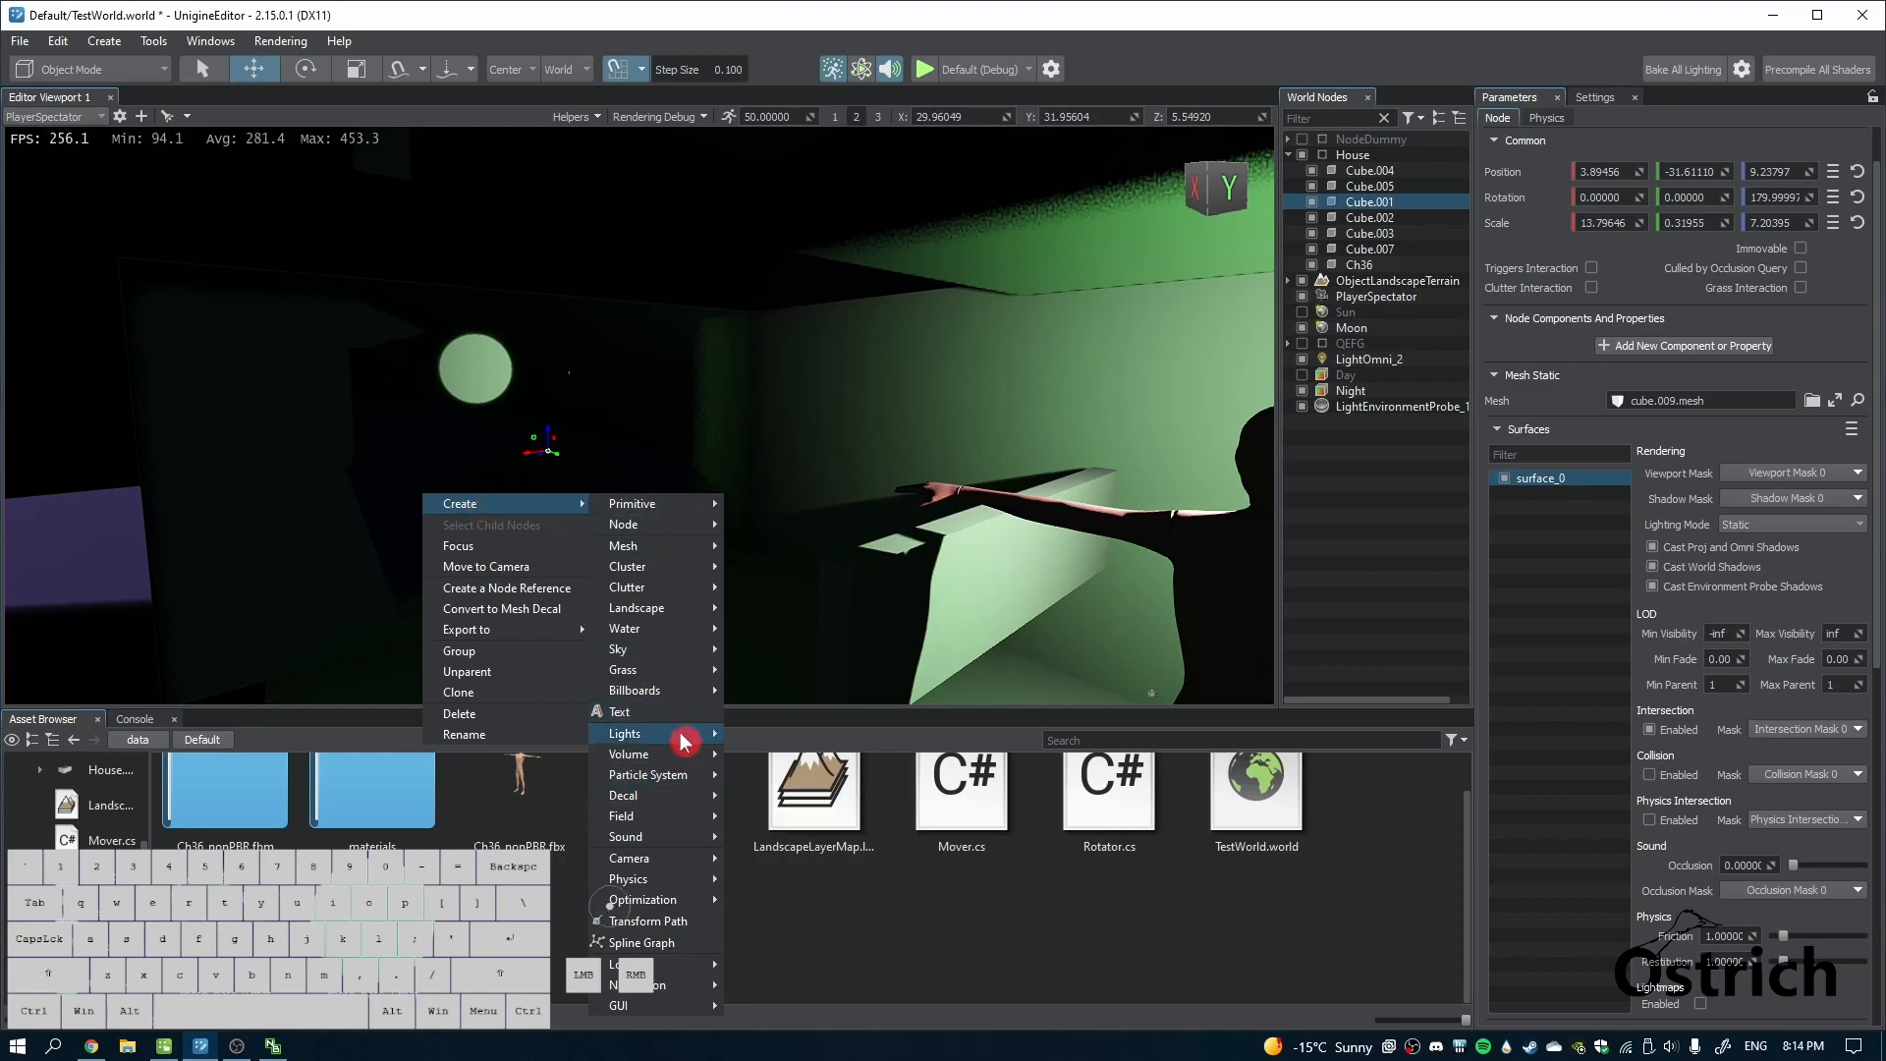
{"action": "mouse_move", "coordinate": [684, 744]}
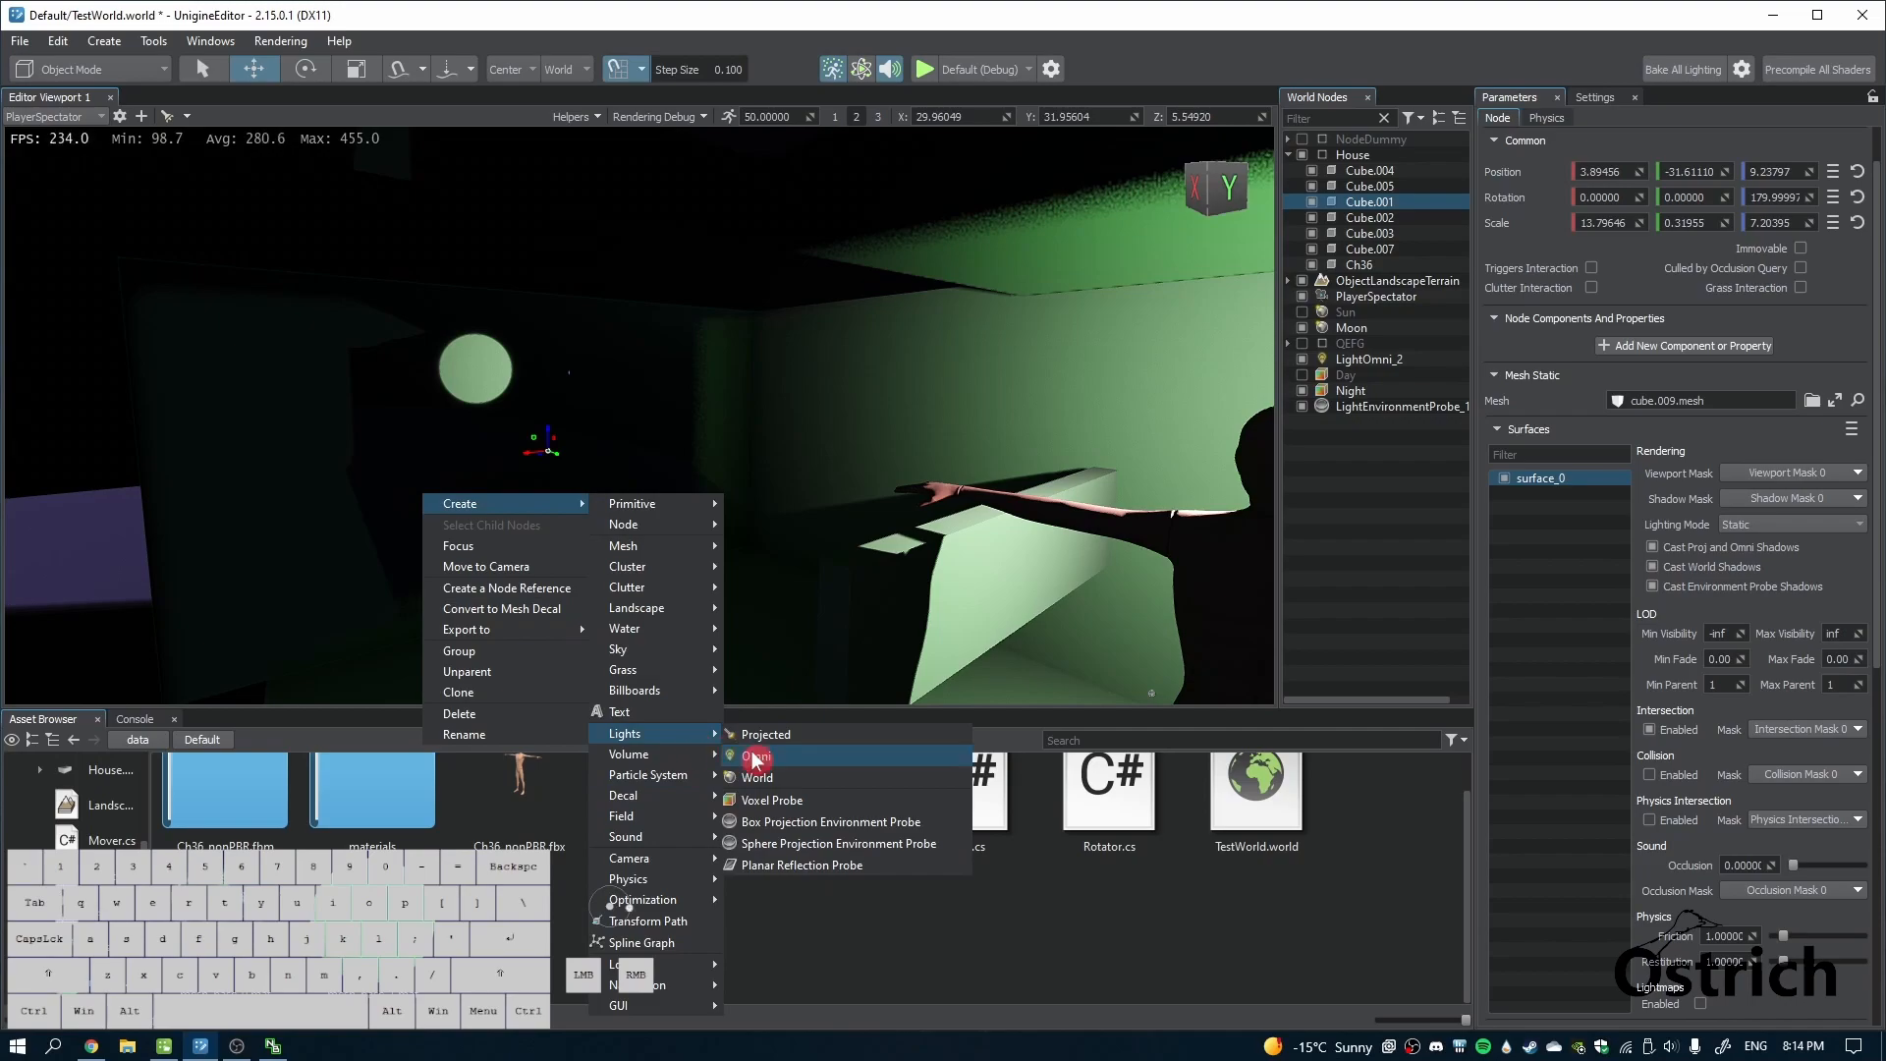
{"action": "left_click", "coordinate": [766, 857]}
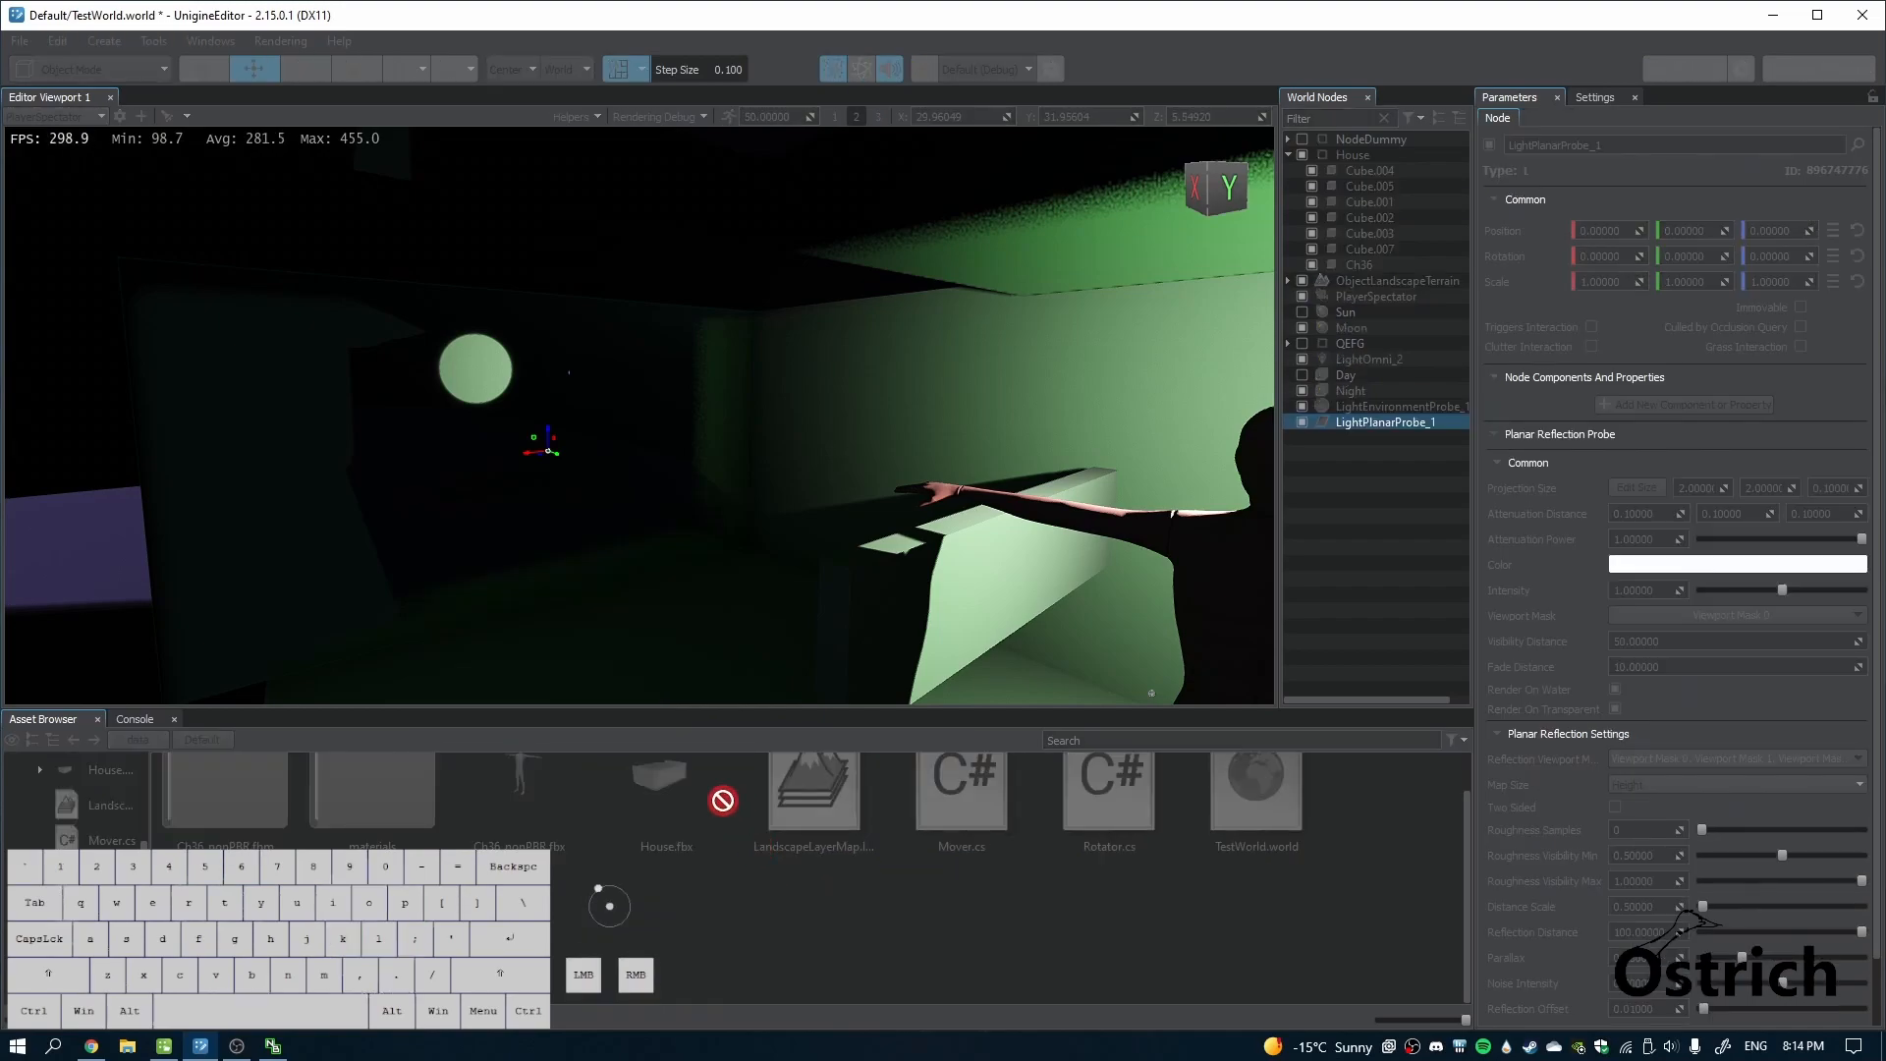
{"action": "left_click", "coordinate": [510, 409]}
{"action": "right_click_drag", "start_coordinate": [367, 560], "coordinate": [631, 529]}
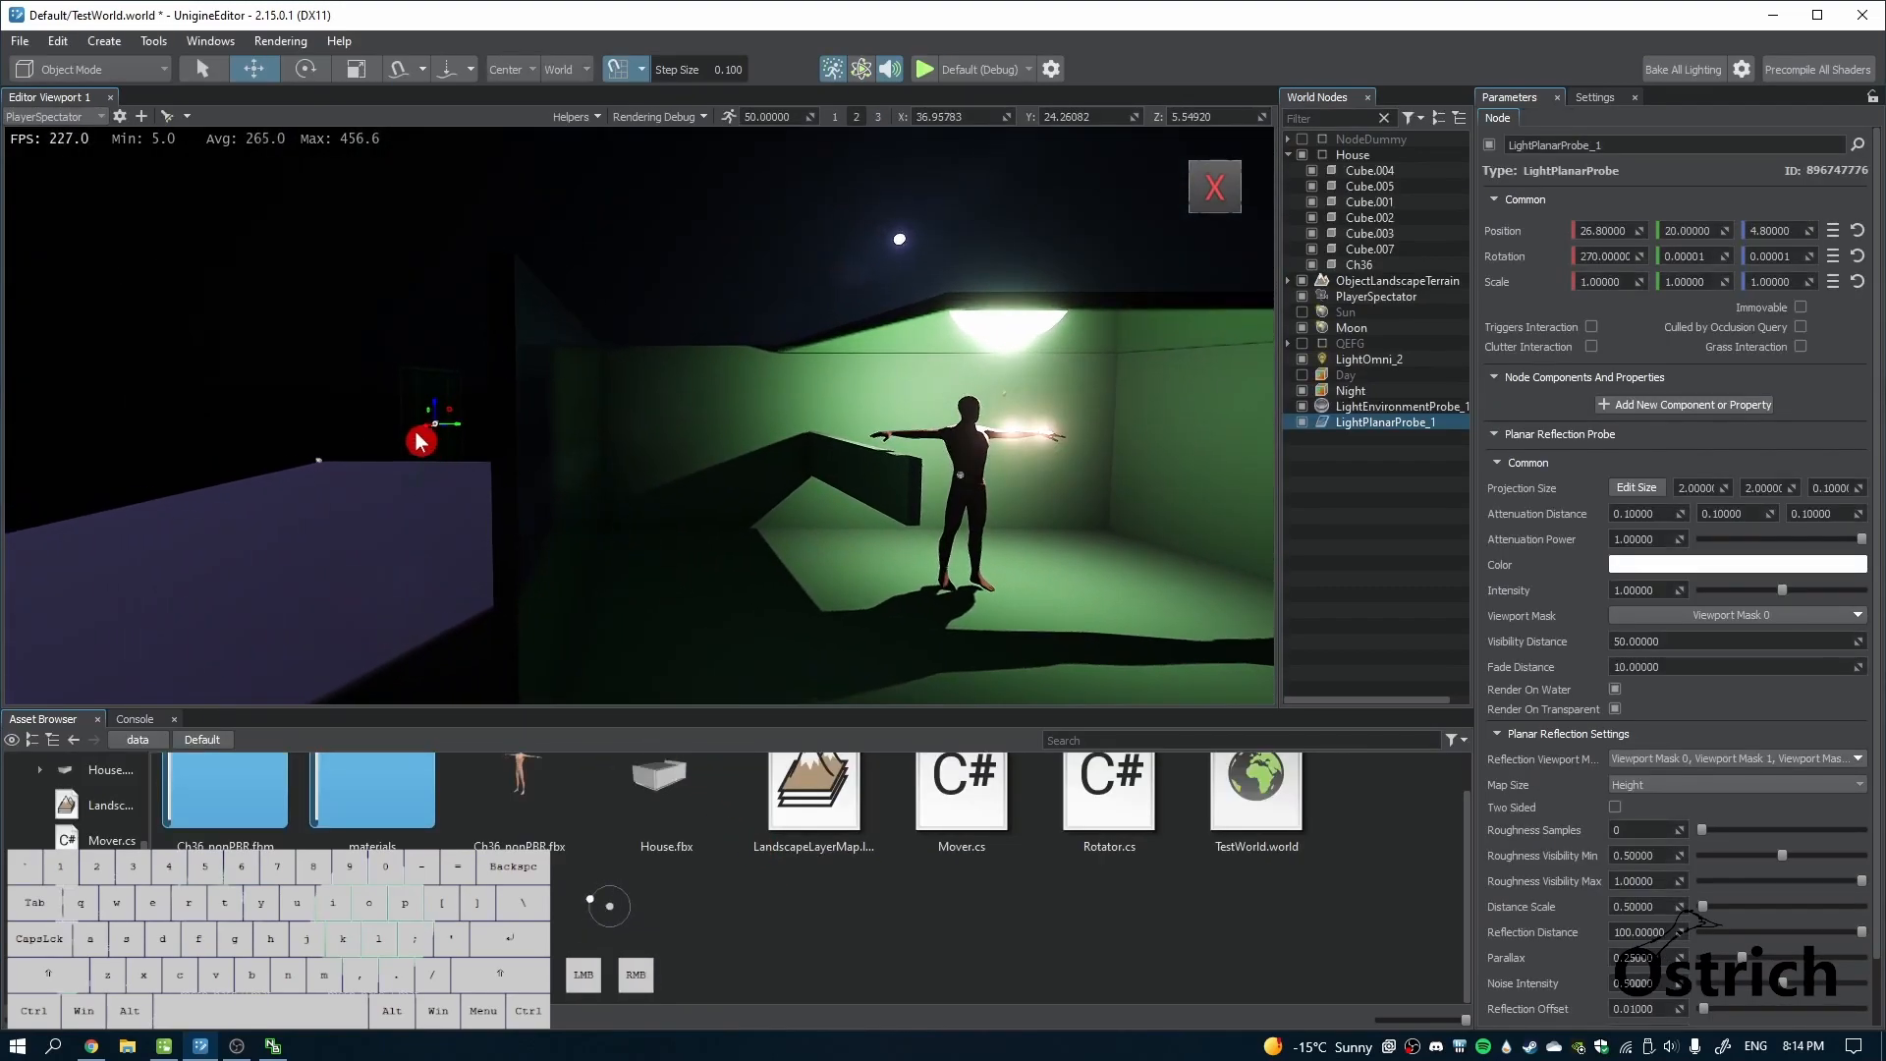
Move the planar reflection probe along Y to 22.9 so it lies at the side wall
{"action": "left_click_drag", "start_coordinate": [441, 425], "coordinate": [829, 500]}
{"action": "key", "text": "w"}
{"action": "right_click_drag", "start_coordinate": [829, 500], "coordinate": [712, 537]}
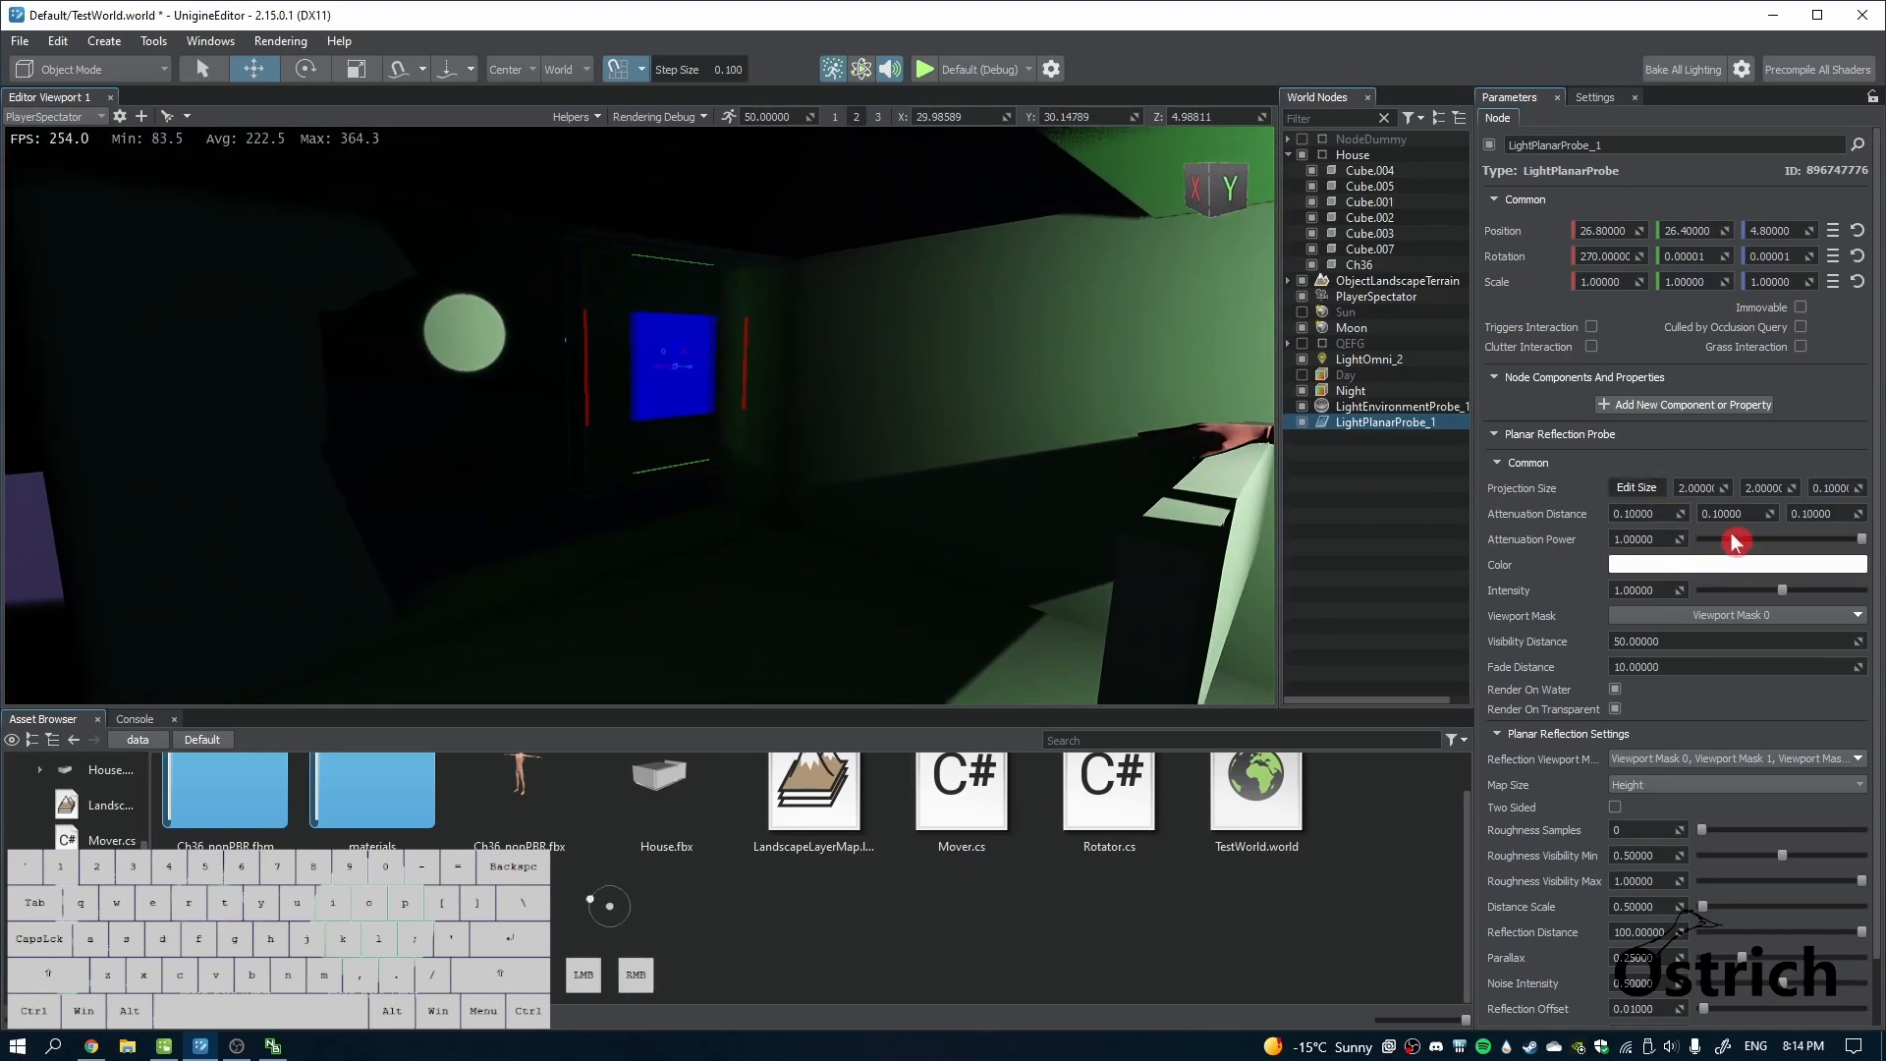
{"action": "left_click", "coordinate": [1638, 488]}
{"action": "left_click_drag", "start_coordinate": [693, 378], "coordinate": [442, 425]}
{"action": "right_click_drag", "start_coordinate": [442, 426], "coordinate": [609, 391]}
Resize the planar reflection probe's projection to about 8.06 by 4.42 to cover the side wall
{"action": "left_click", "coordinate": [1635, 487]}
{"action": "left_click_drag", "start_coordinate": [606, 362], "coordinate": [834, 358]}
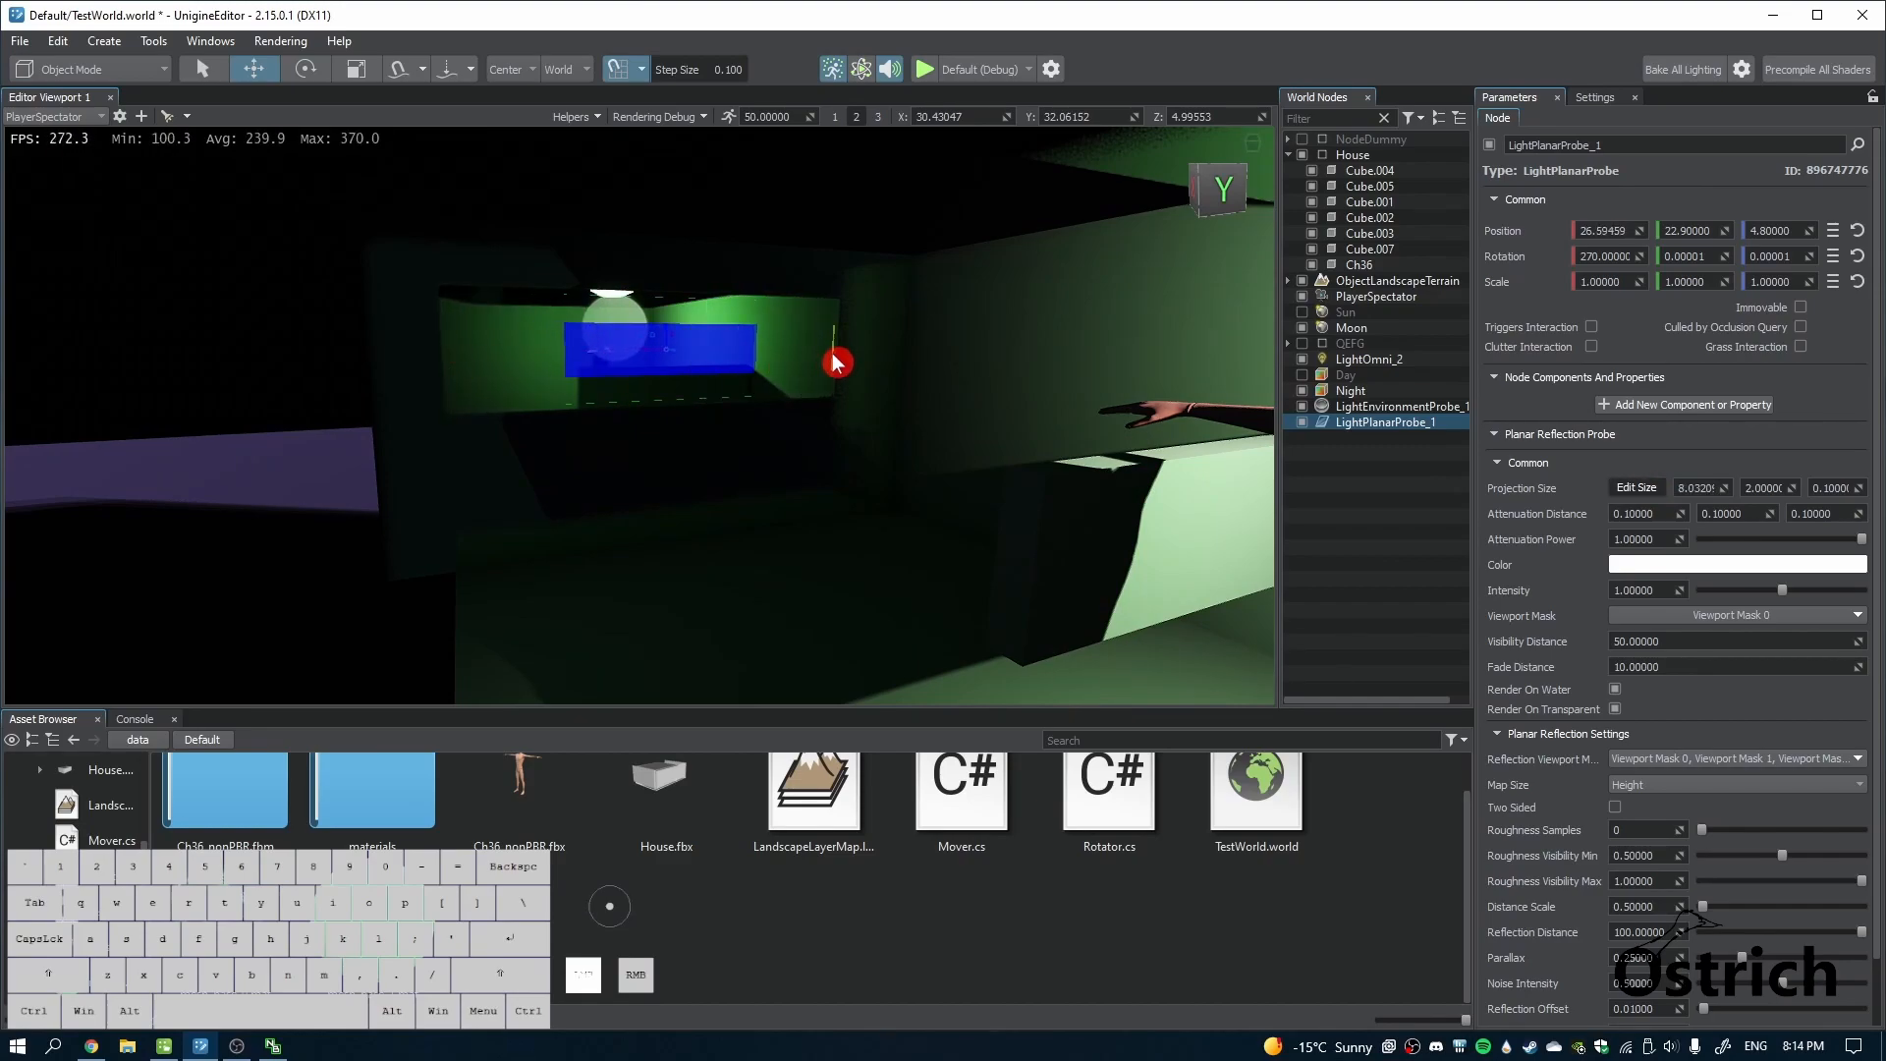
{"action": "left_click_drag", "start_coordinate": [693, 411], "coordinate": [703, 508]}
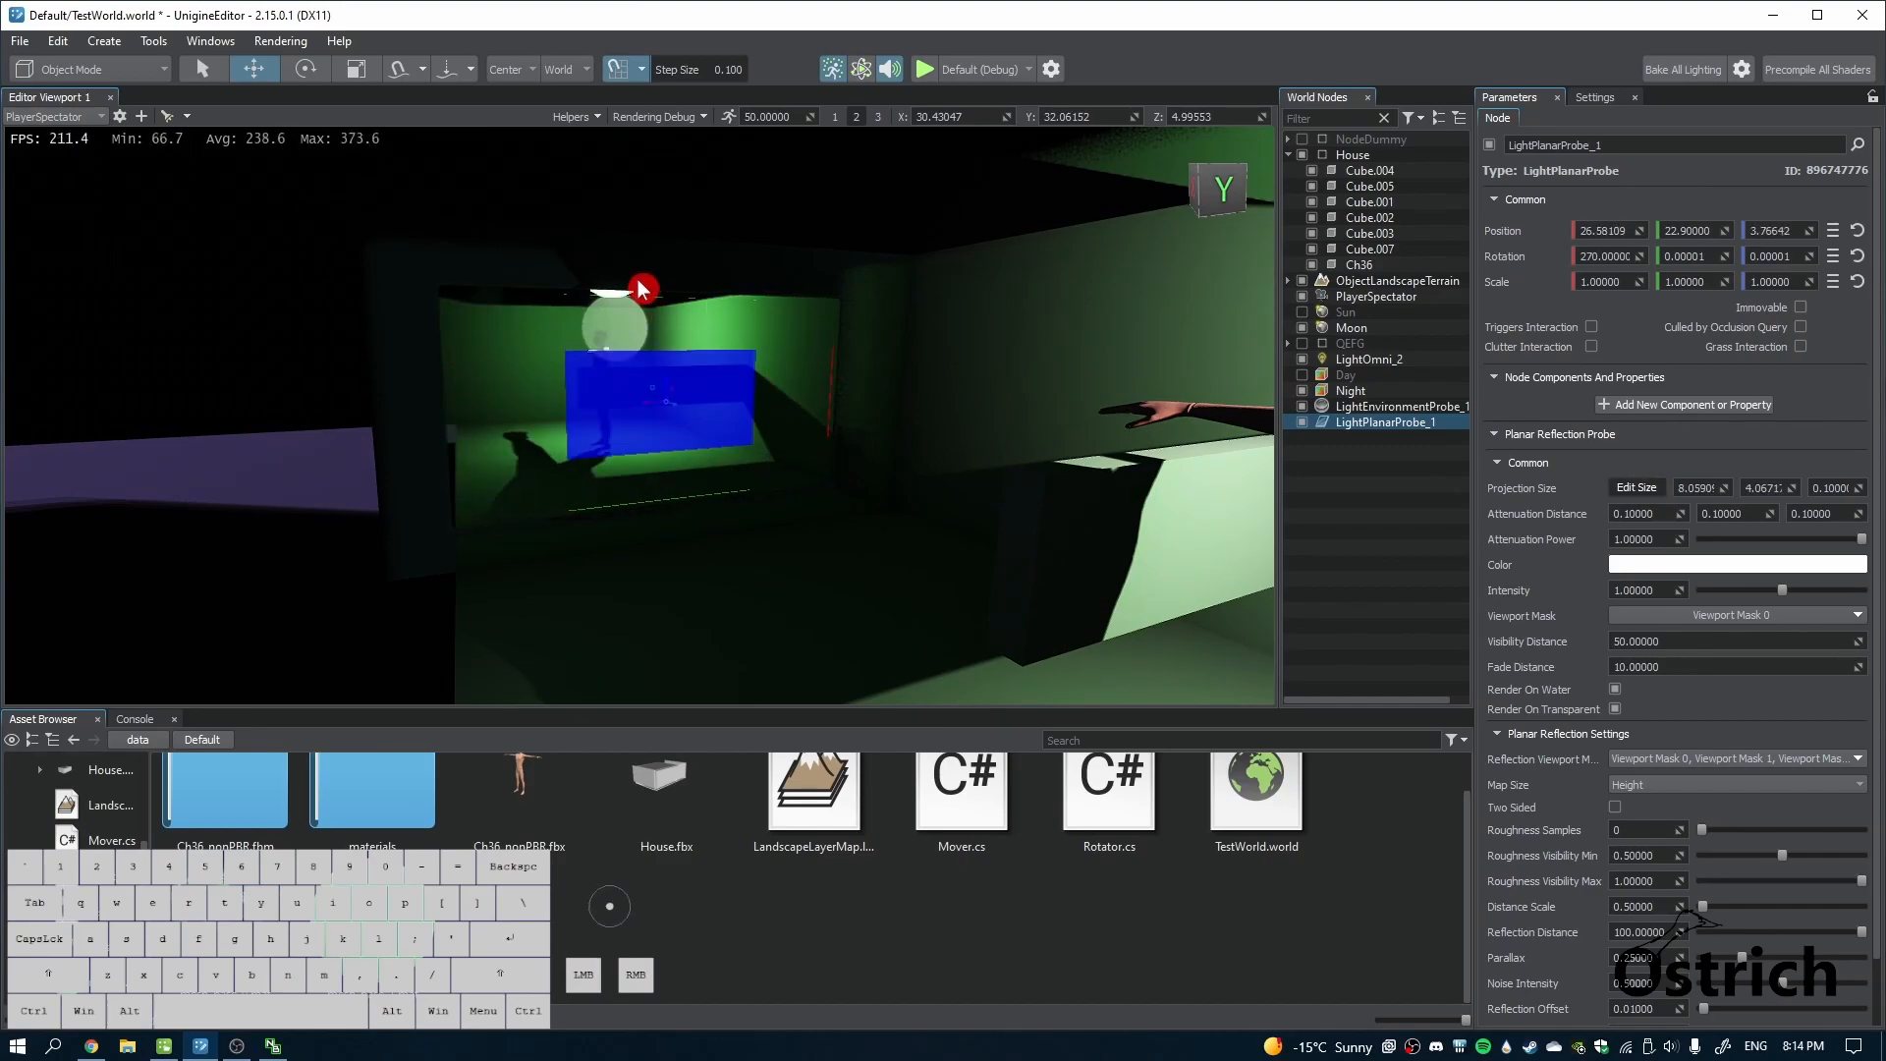
{"action": "left_click_drag", "start_coordinate": [632, 304], "coordinate": [632, 275]}
{"action": "right_click_drag", "start_coordinate": [390, 520], "coordinate": [672, 473]}
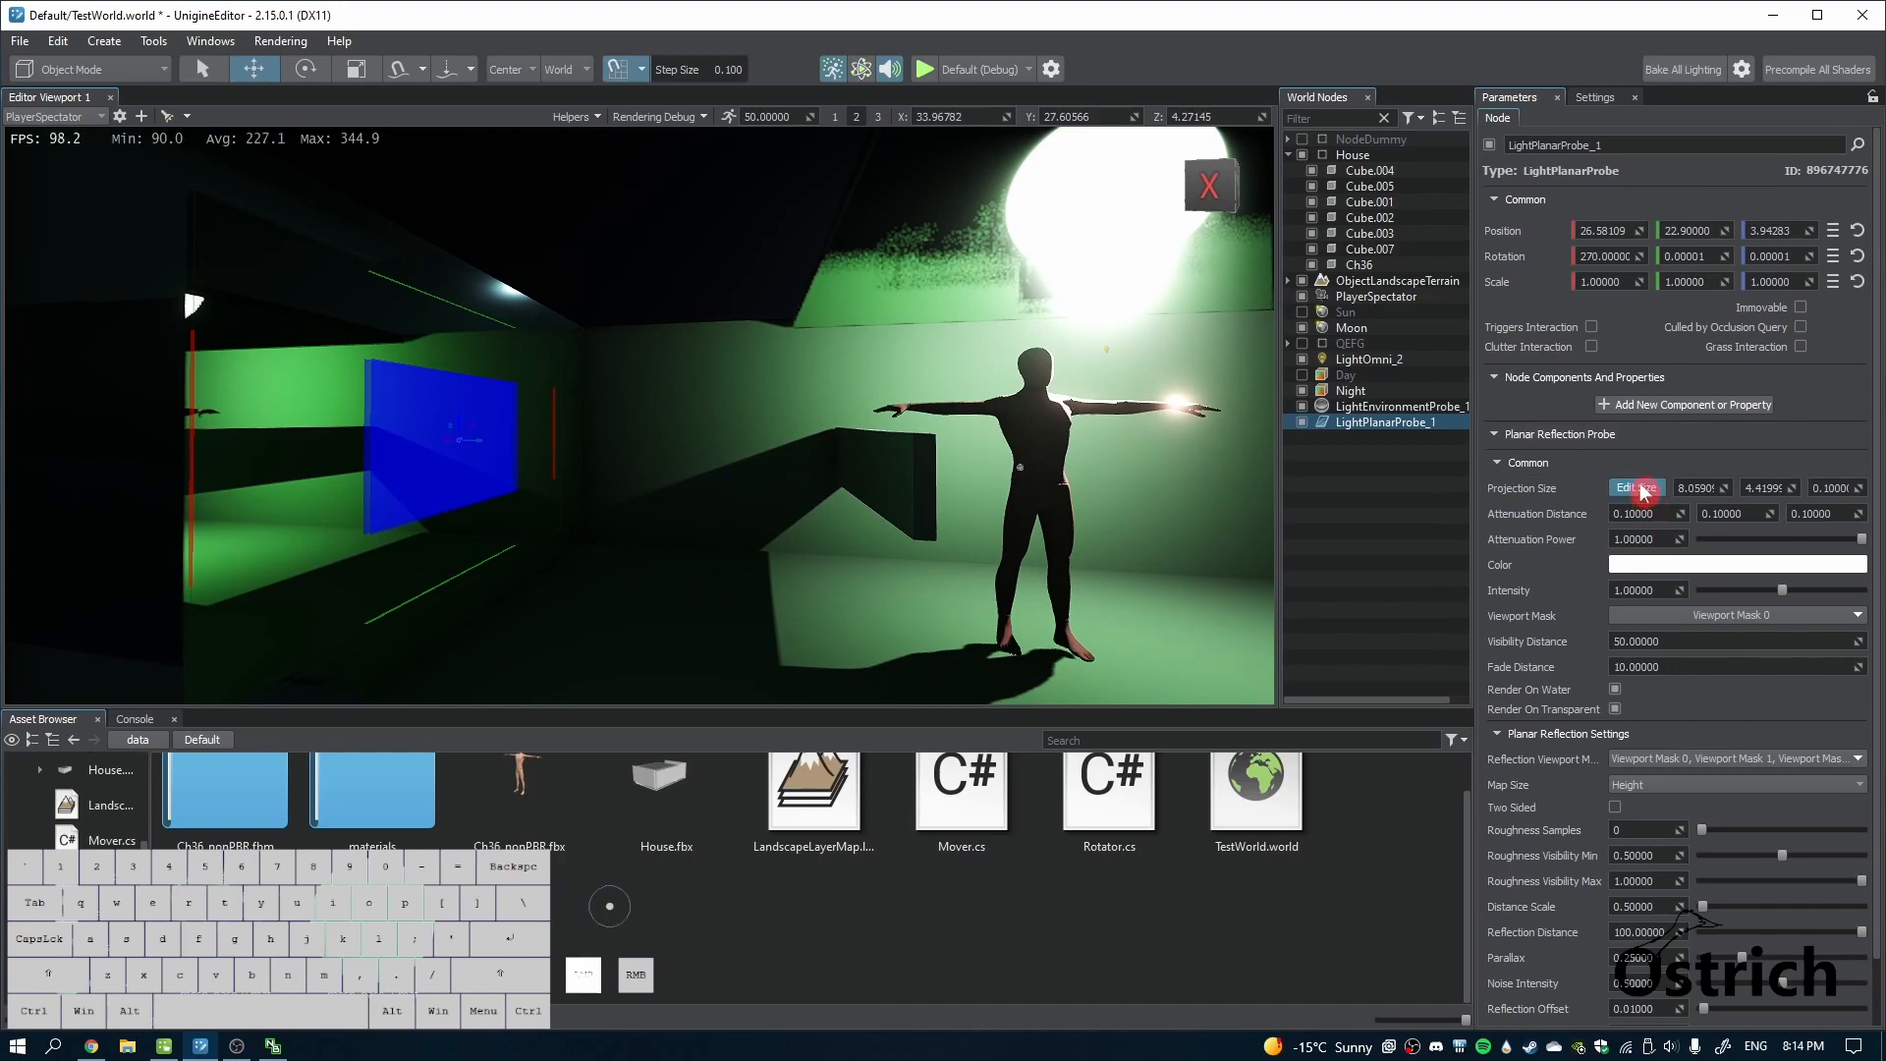
Turn off Moon and LightEnvironmentProbe_1 and examine the planar reflection on the side wall
{"action": "mouse_move", "coordinate": [783, 598]}
{"action": "right_mouse_down"}
{"action": "mouse_move", "coordinate": [694, 573]}
{"action": "mouse_move", "coordinate": [540, 589]}
{"action": "mouse_move", "coordinate": [806, 609]}
{"action": "mouse_move", "coordinate": [838, 593]}
{"action": "mouse_move", "coordinate": [791, 603]}
{"action": "right_mouse_up"}
{"action": "key", "text": "w"}
{"action": "key", "text": "s"}
{"action": "key", "text": "w"}
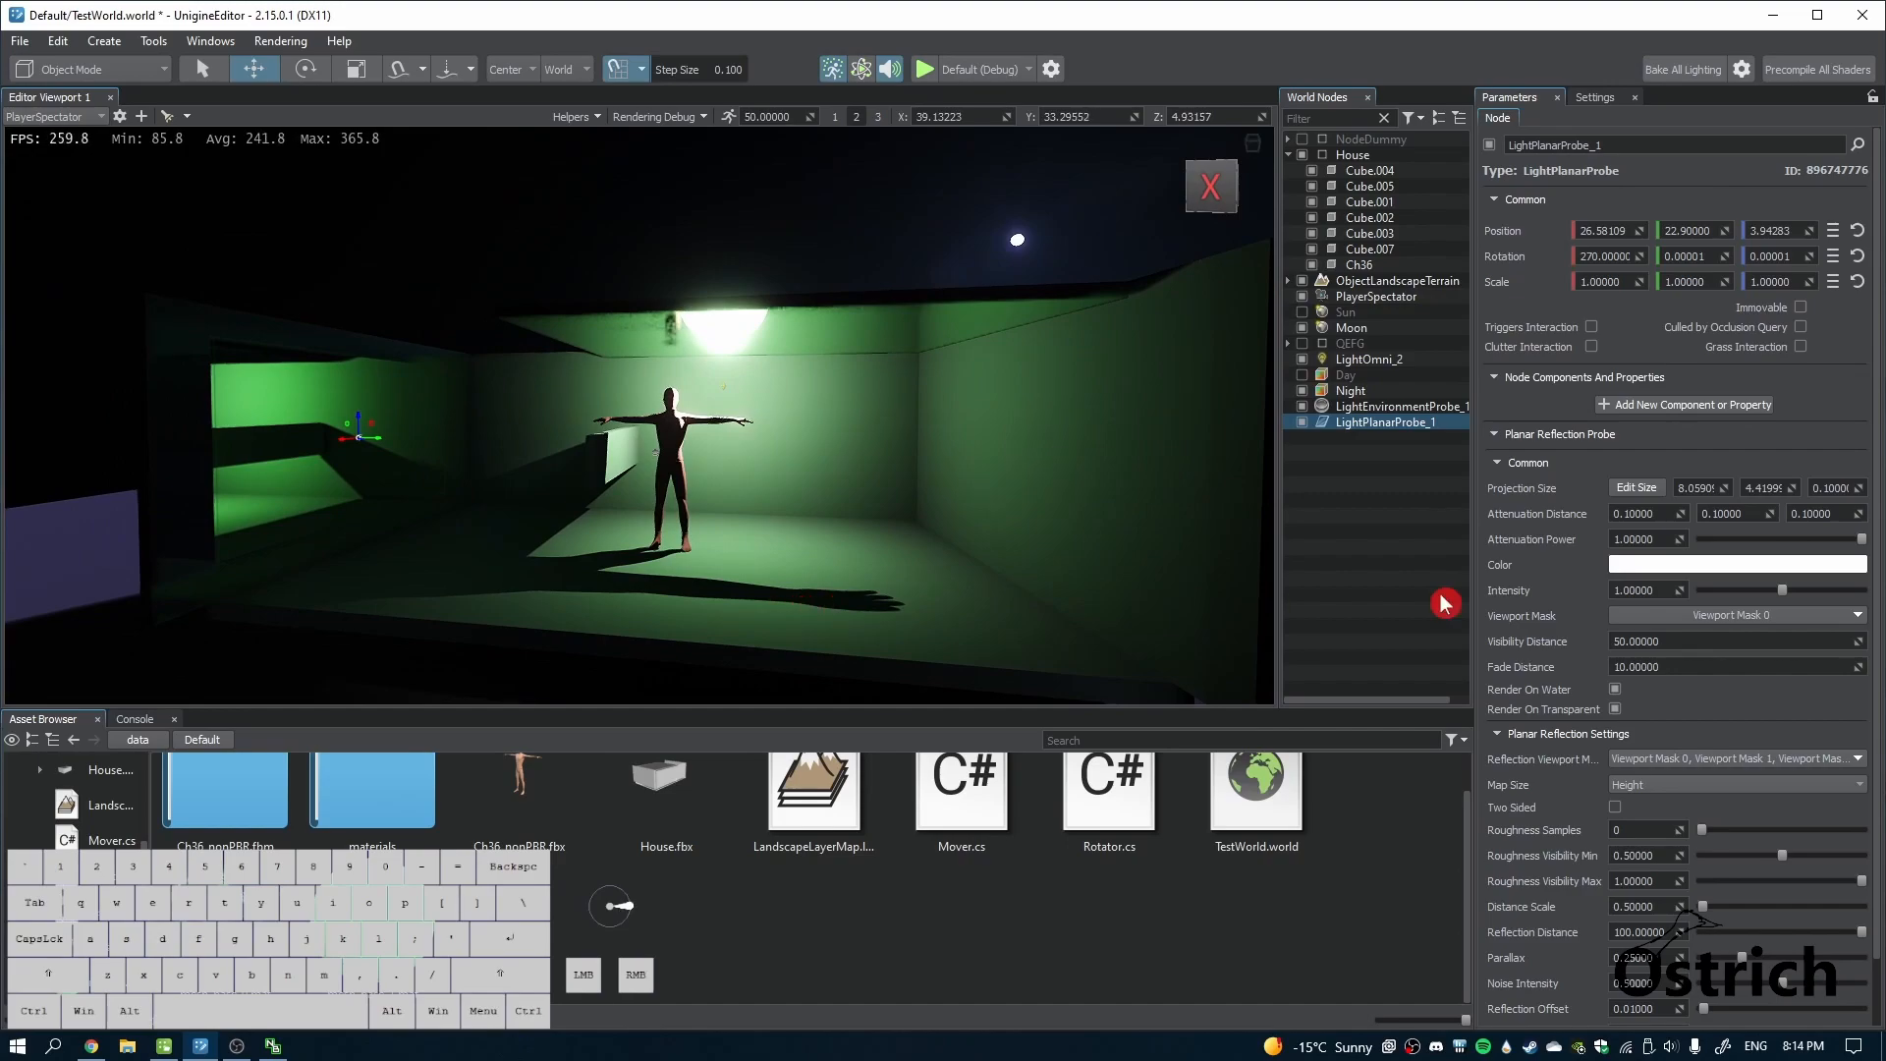
{"action": "left_click", "coordinate": [1305, 330]}
{"action": "mouse_move", "coordinate": [795, 558]}
{"action": "right_mouse_down"}
{"action": "mouse_move", "coordinate": [800, 425]}
{"action": "mouse_move", "coordinate": [812, 524]}
{"action": "mouse_move", "coordinate": [830, 497]}
{"action": "mouse_move", "coordinate": [801, 577]}
{"action": "mouse_move", "coordinate": [823, 556]}
{"action": "right_mouse_up"}
{"action": "key", "text": "s"}
{"action": "key", "text": "w"}
{"action": "left_click", "coordinate": [1303, 408]}
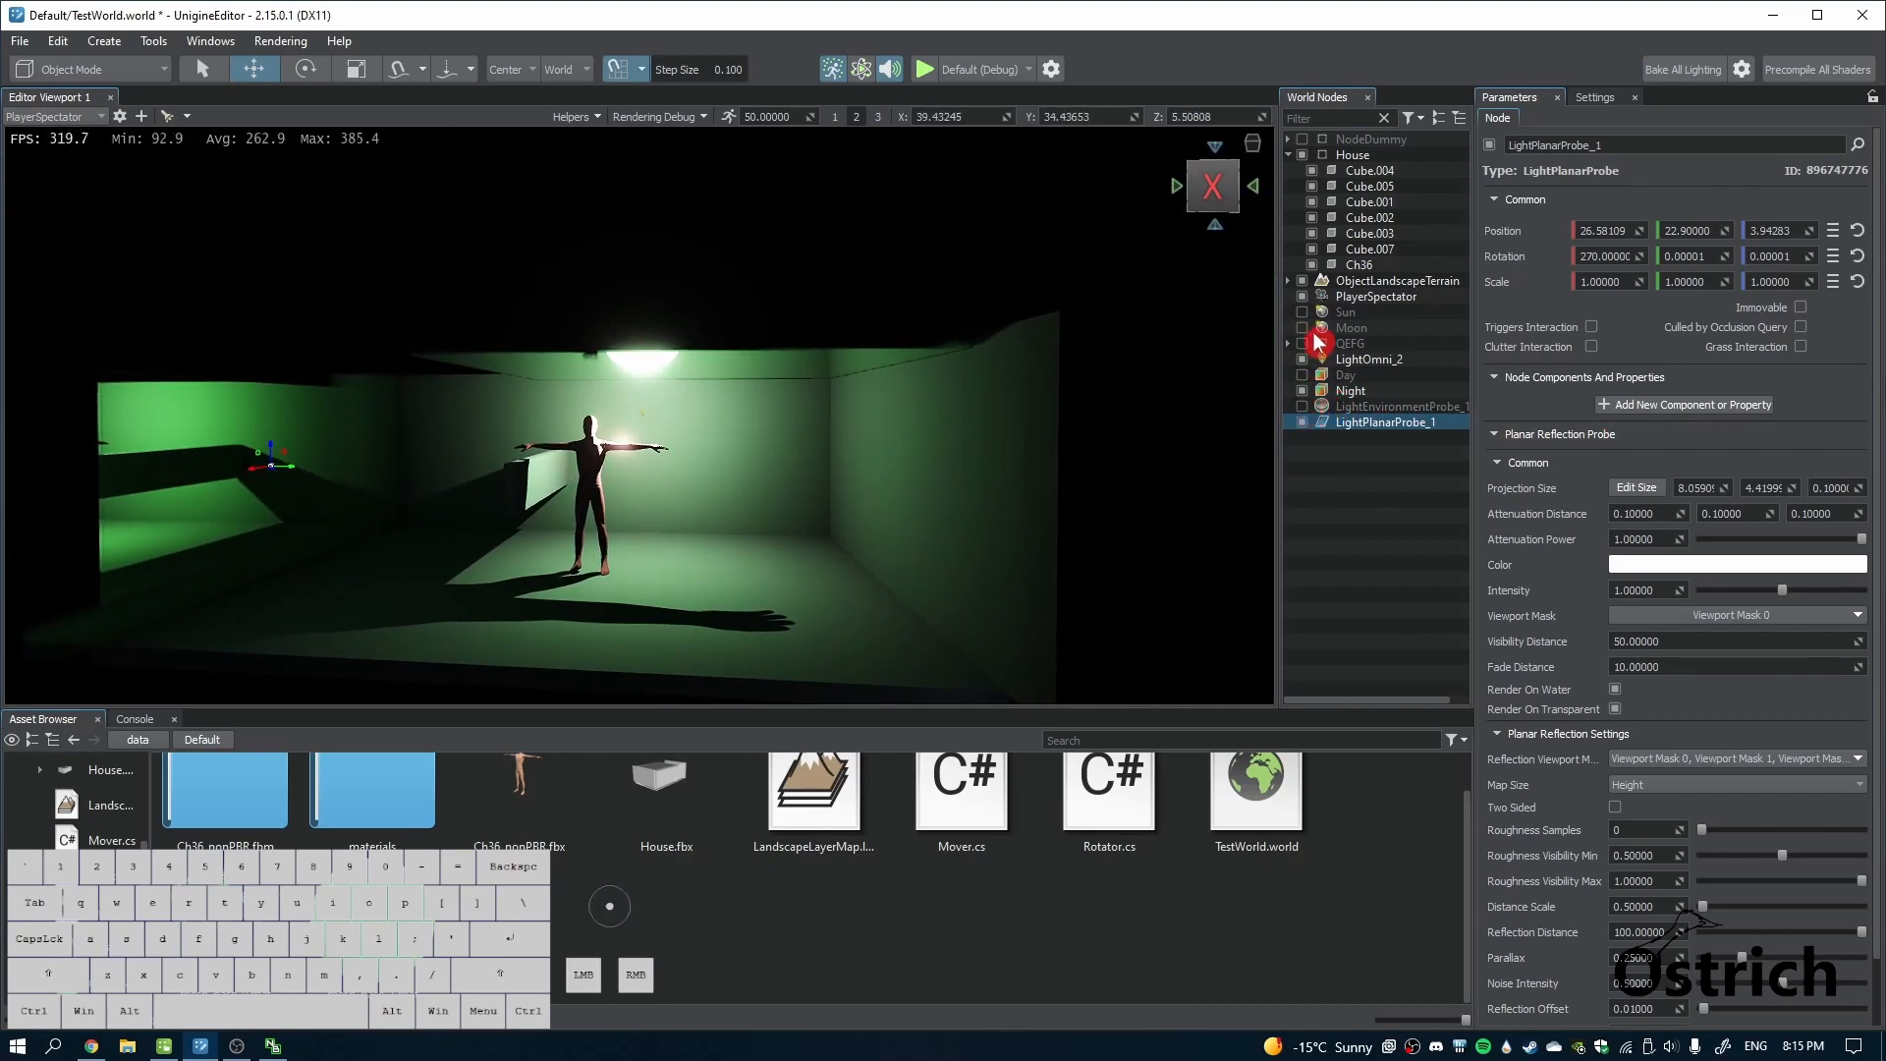
Turn off LightOmni_2 and compare the room with LightPlanarProbe_1 and Night toggled, leaving both on
{"action": "left_click", "coordinate": [1303, 423]}
{"action": "left_click", "coordinate": [1302, 420]}
{"action": "left_click", "coordinate": [1302, 359]}
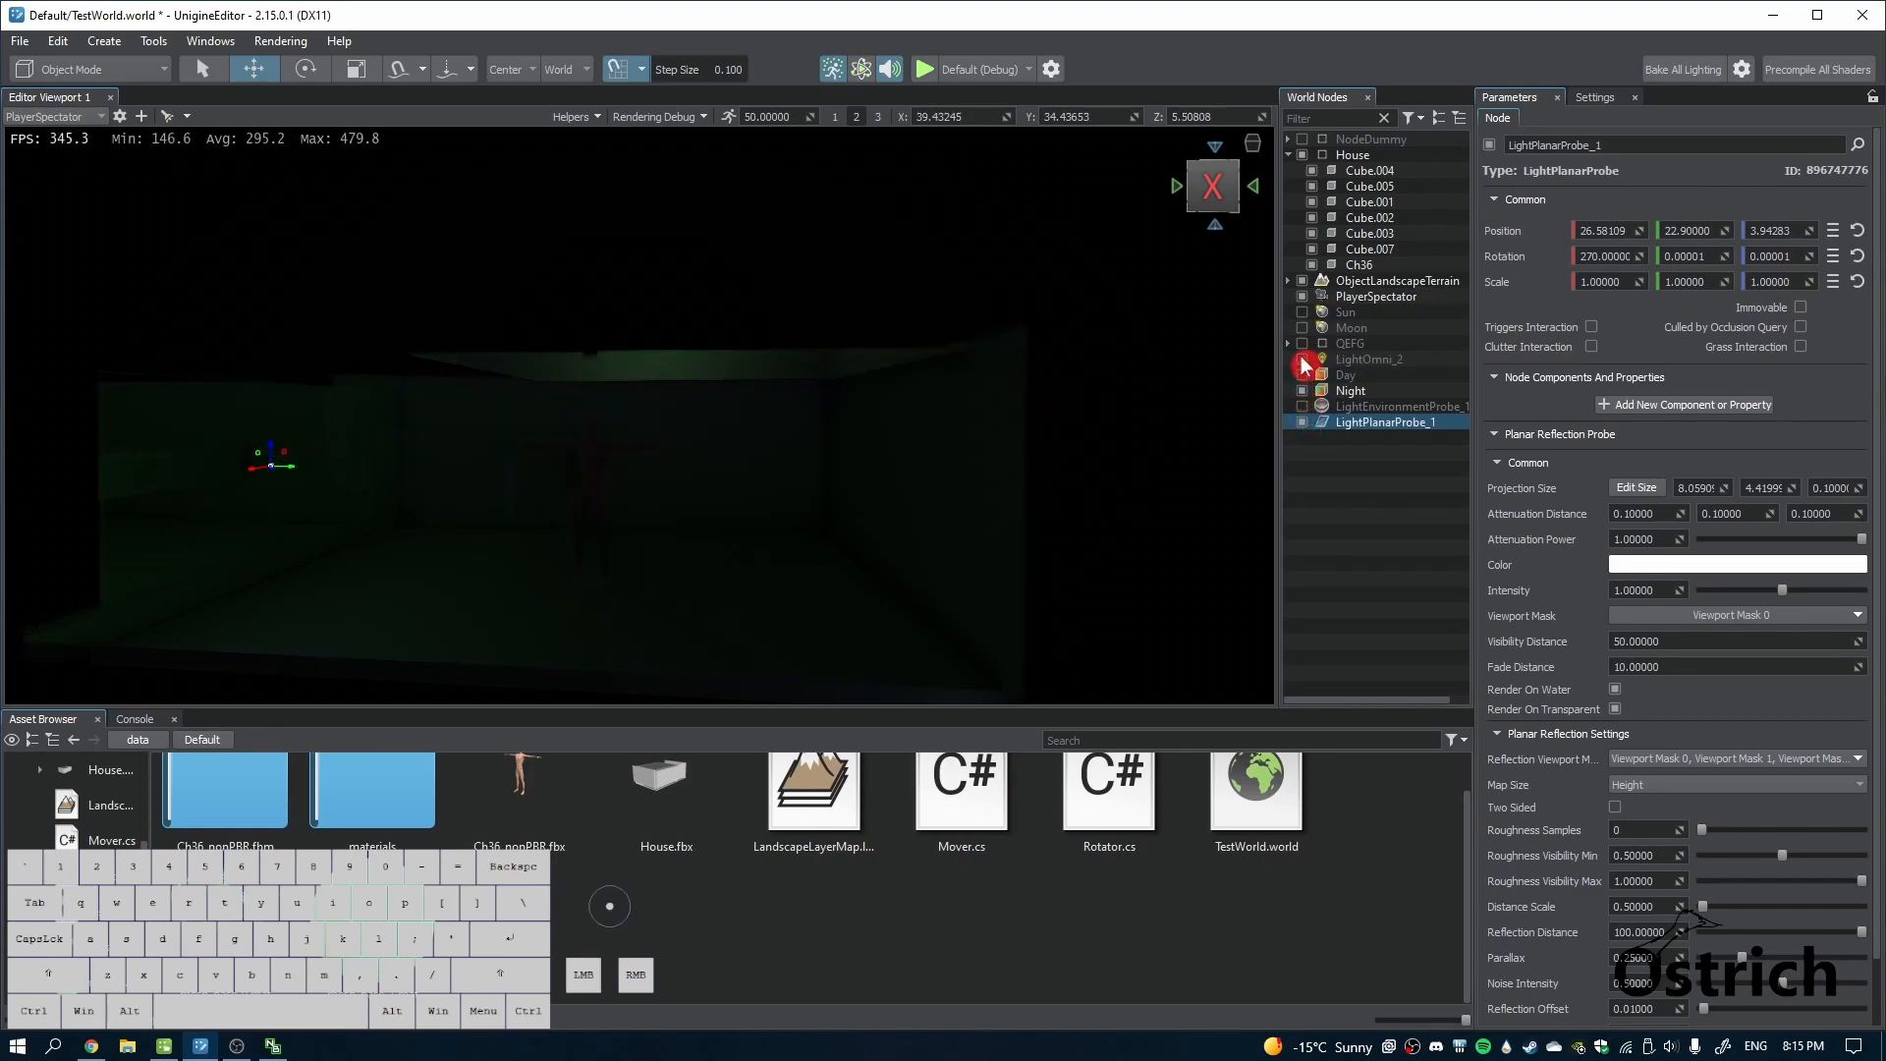
{"action": "left_click", "coordinate": [1303, 390]}
{"action": "right_click_drag", "start_coordinate": [649, 520], "coordinate": [566, 315]}
{"action": "key", "text": "w"}
{"action": "left_click", "coordinate": [1302, 392]}
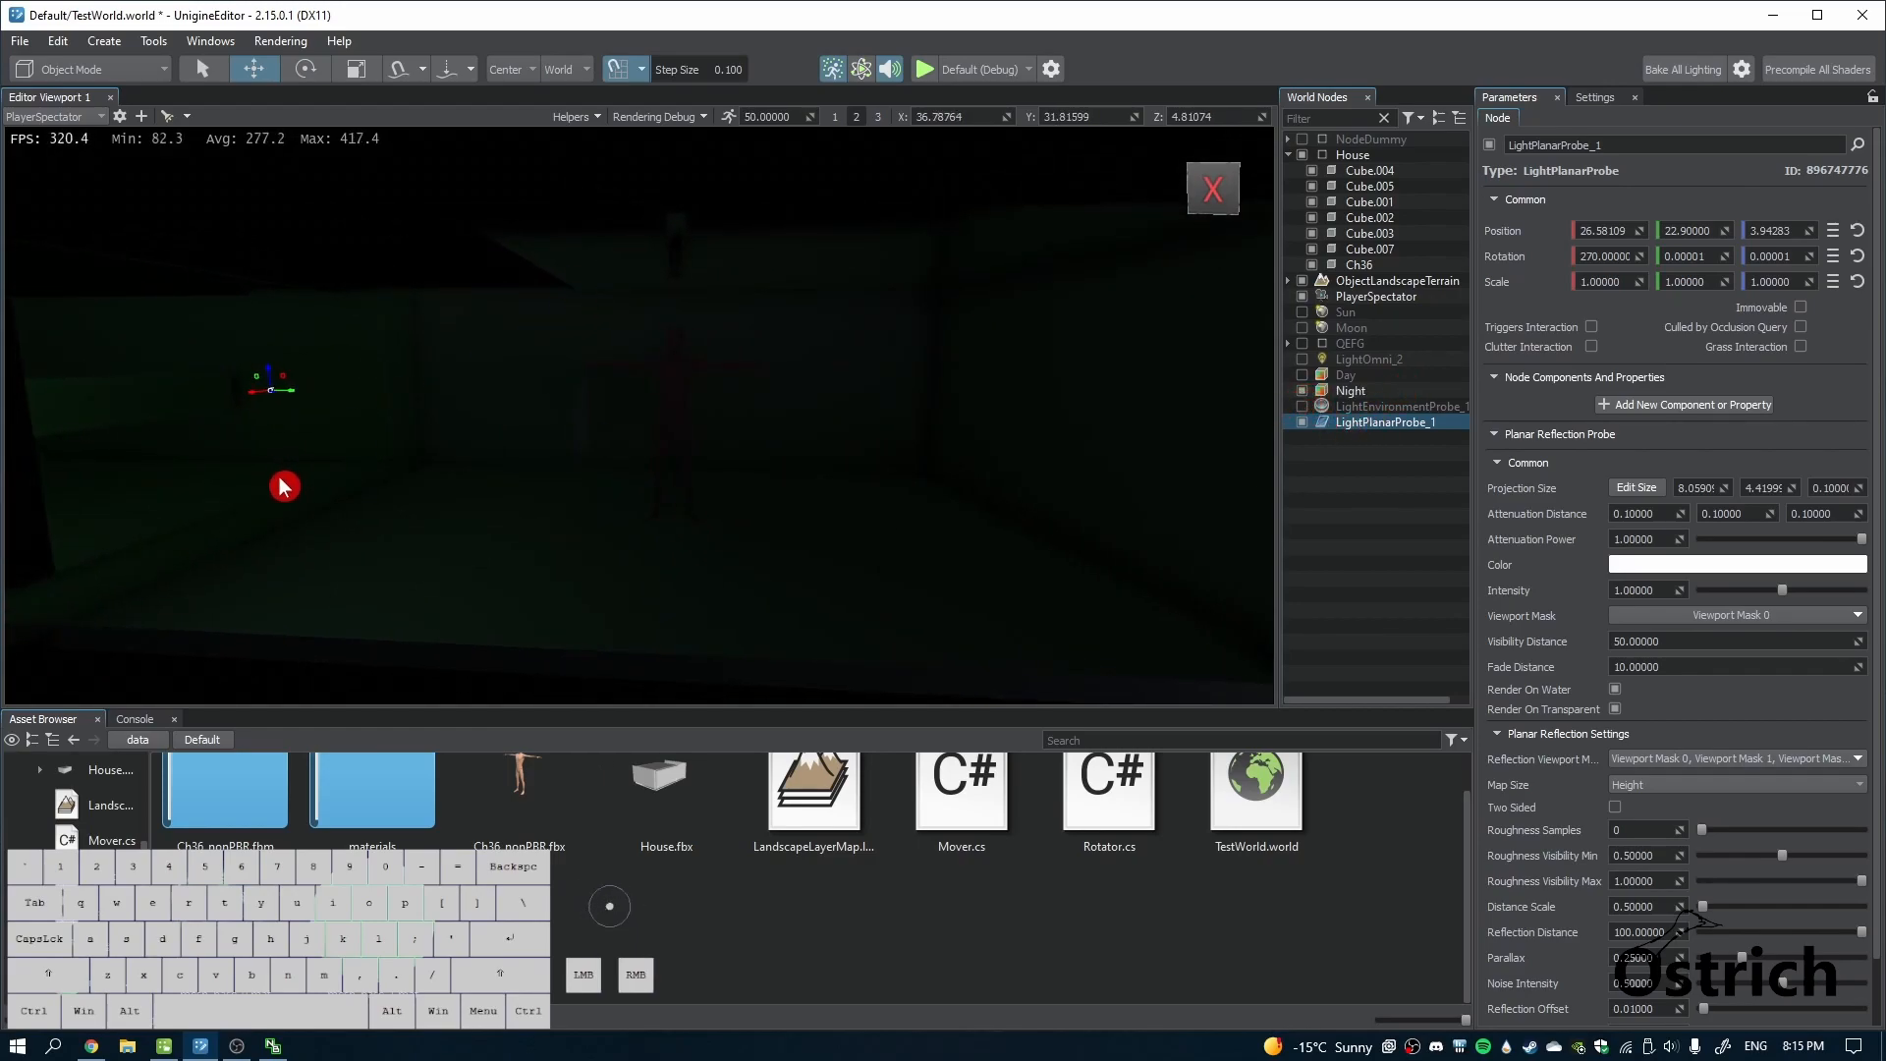
Set the Night voxel probe's ambient Bias to 1.0 and try its Use Sky Color option
{"action": "left_click", "coordinate": [1321, 392]}
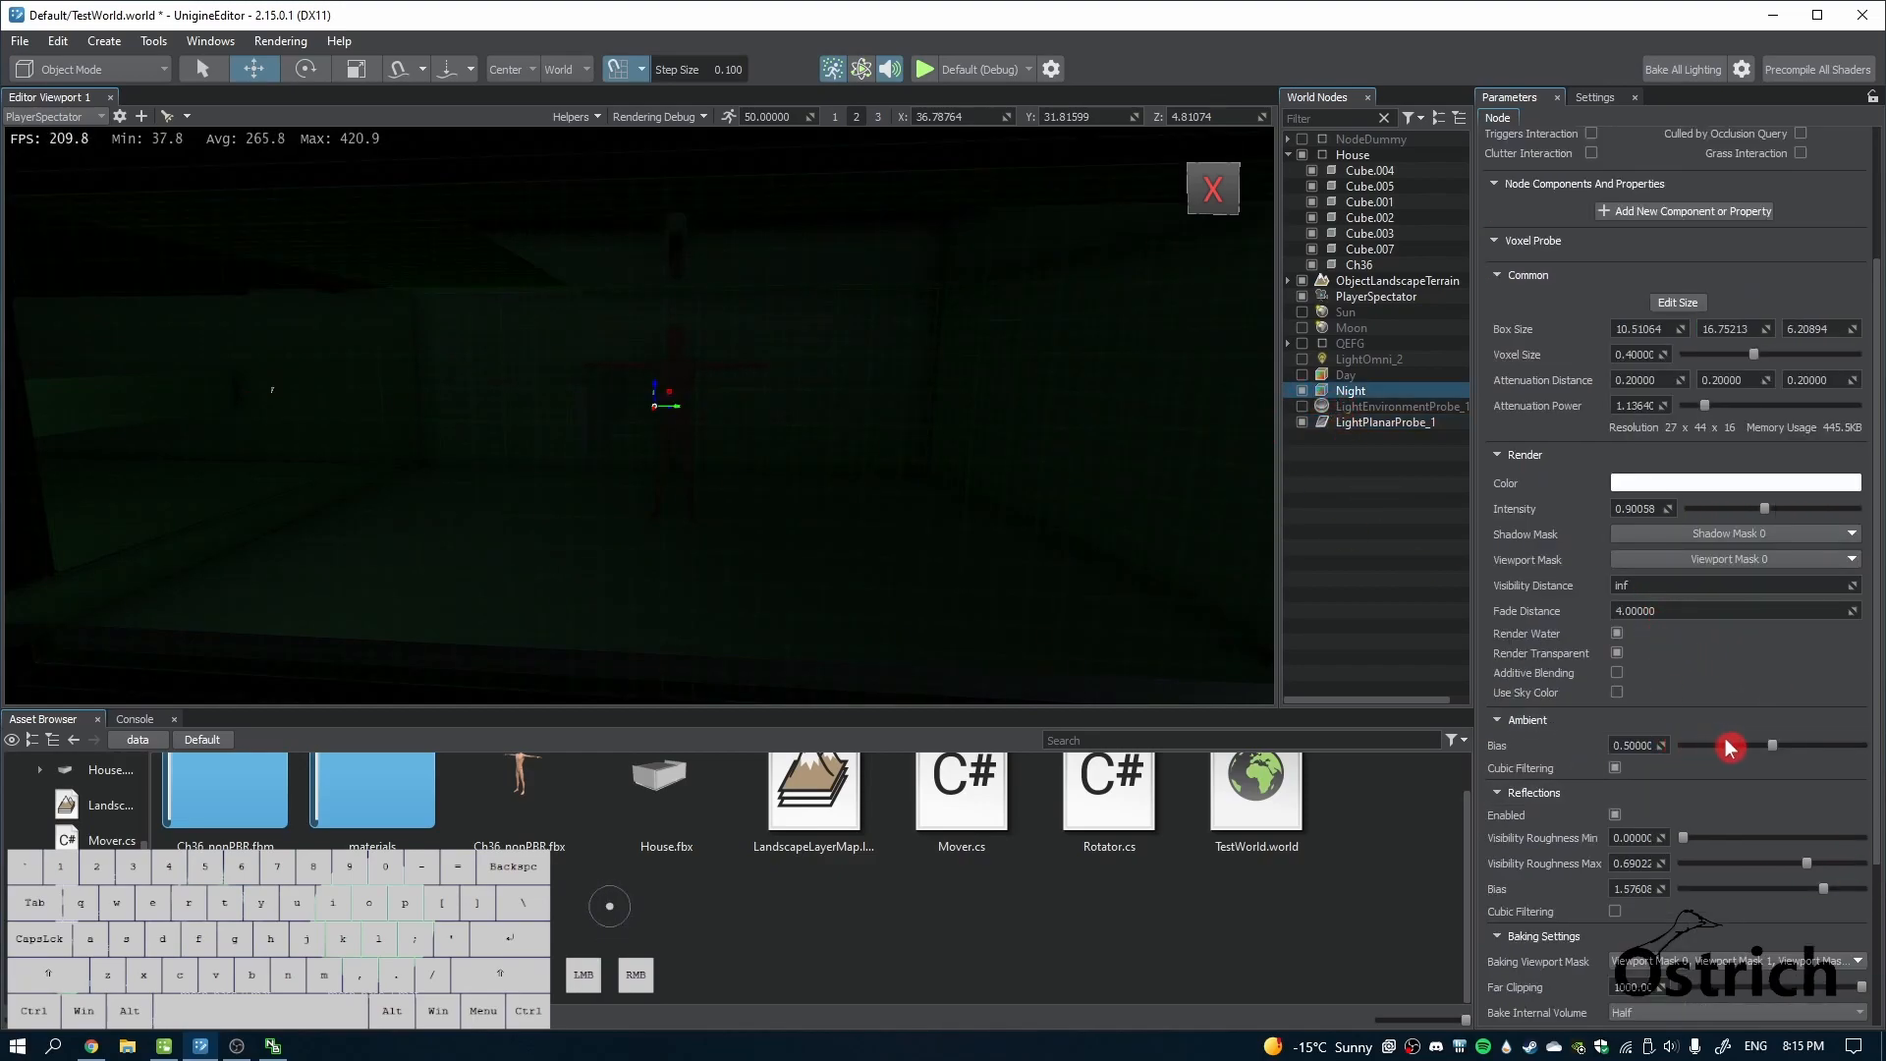
{"action": "left_click_drag", "start_coordinate": [1765, 749], "coordinate": [1792, 743]}
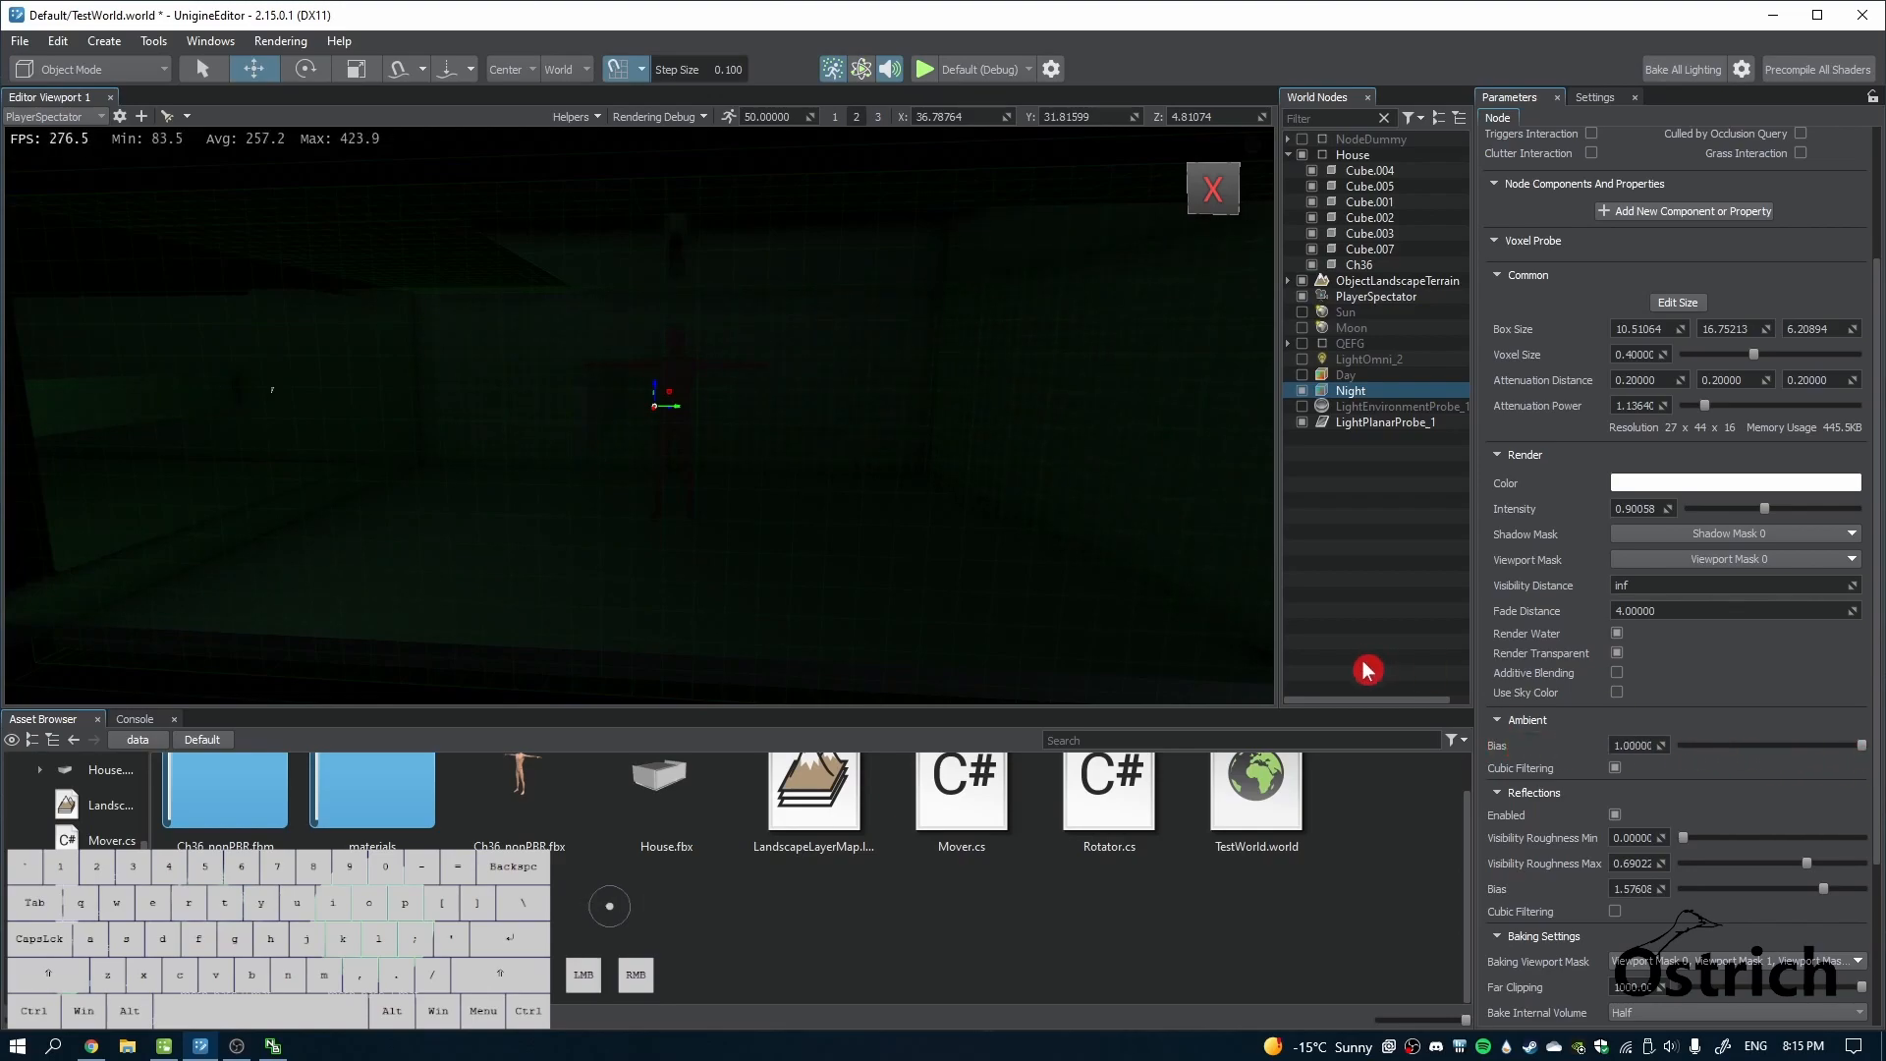
{"action": "left_click", "coordinate": [1616, 691]}
{"action": "left_click", "coordinate": [1616, 691]}
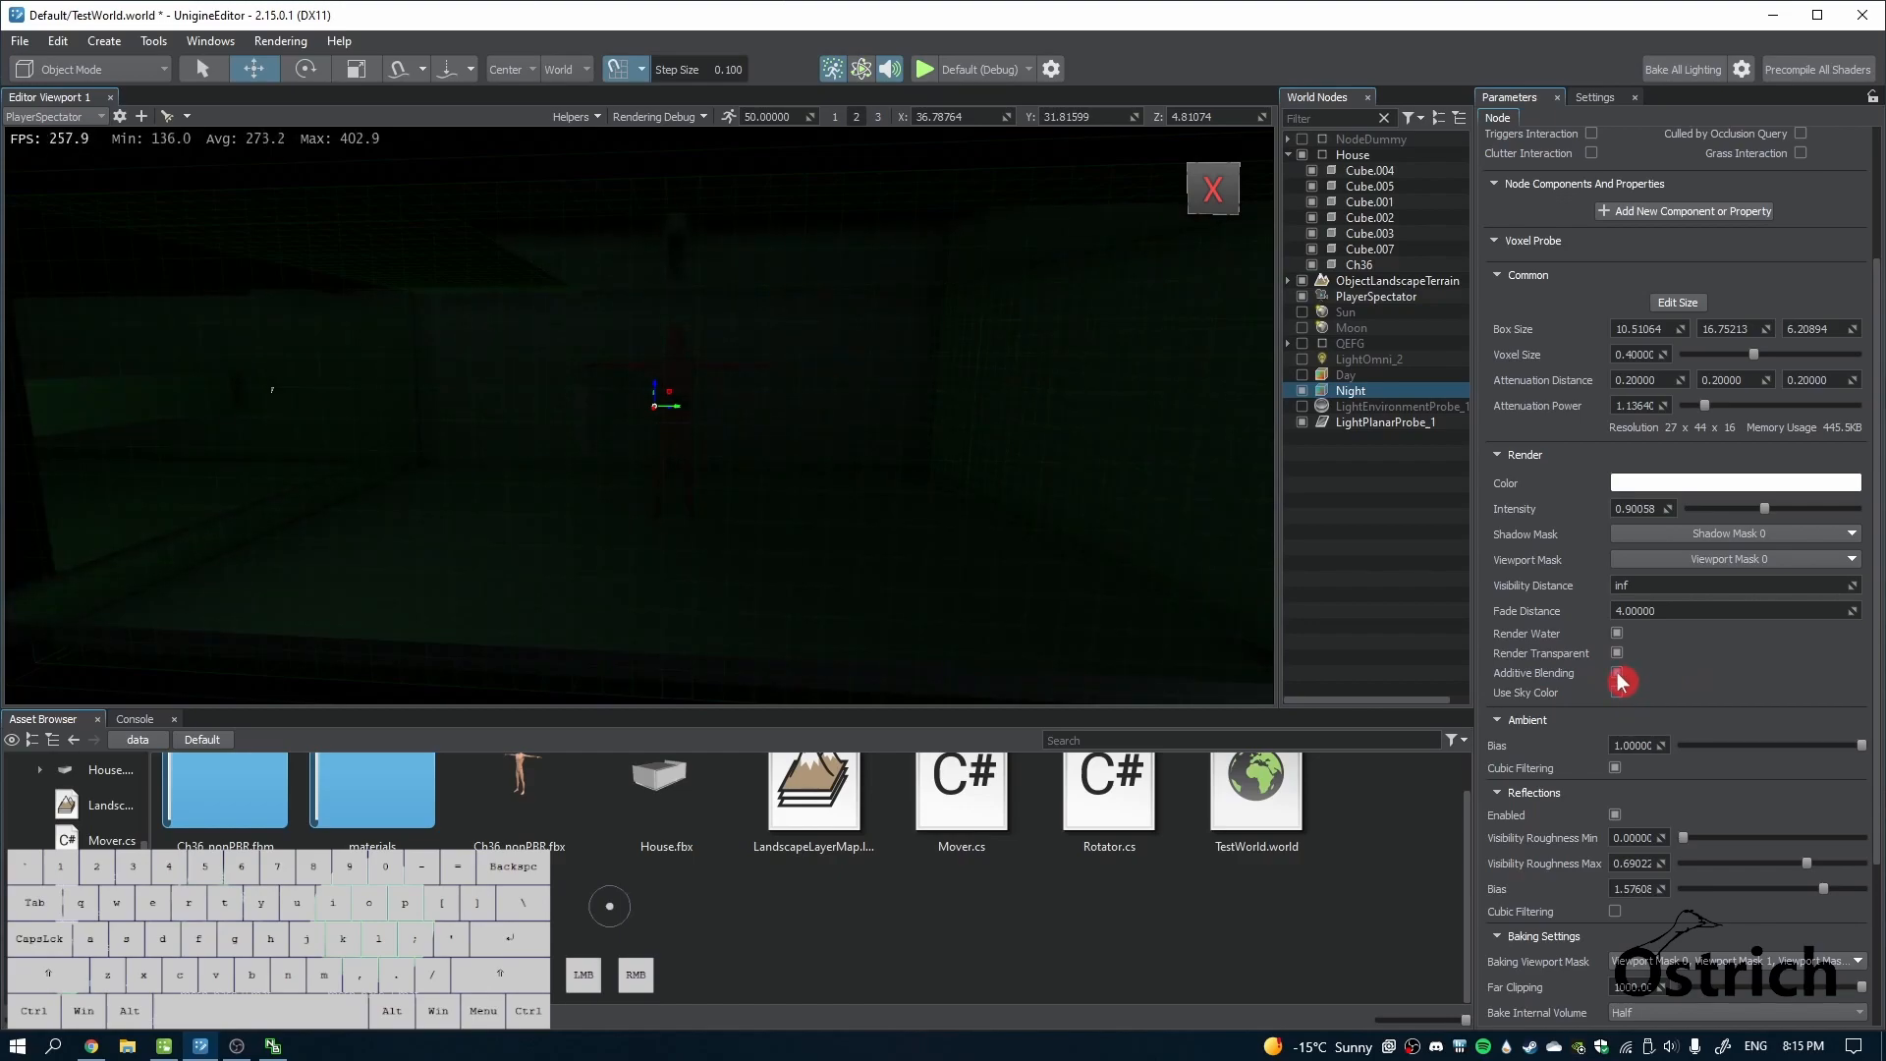
Turn on LightEnvironmentProbe_1, turn off LightPlanarProbe_1, and examine the dark room's reflections
{"action": "left_click", "coordinate": [1377, 409]}
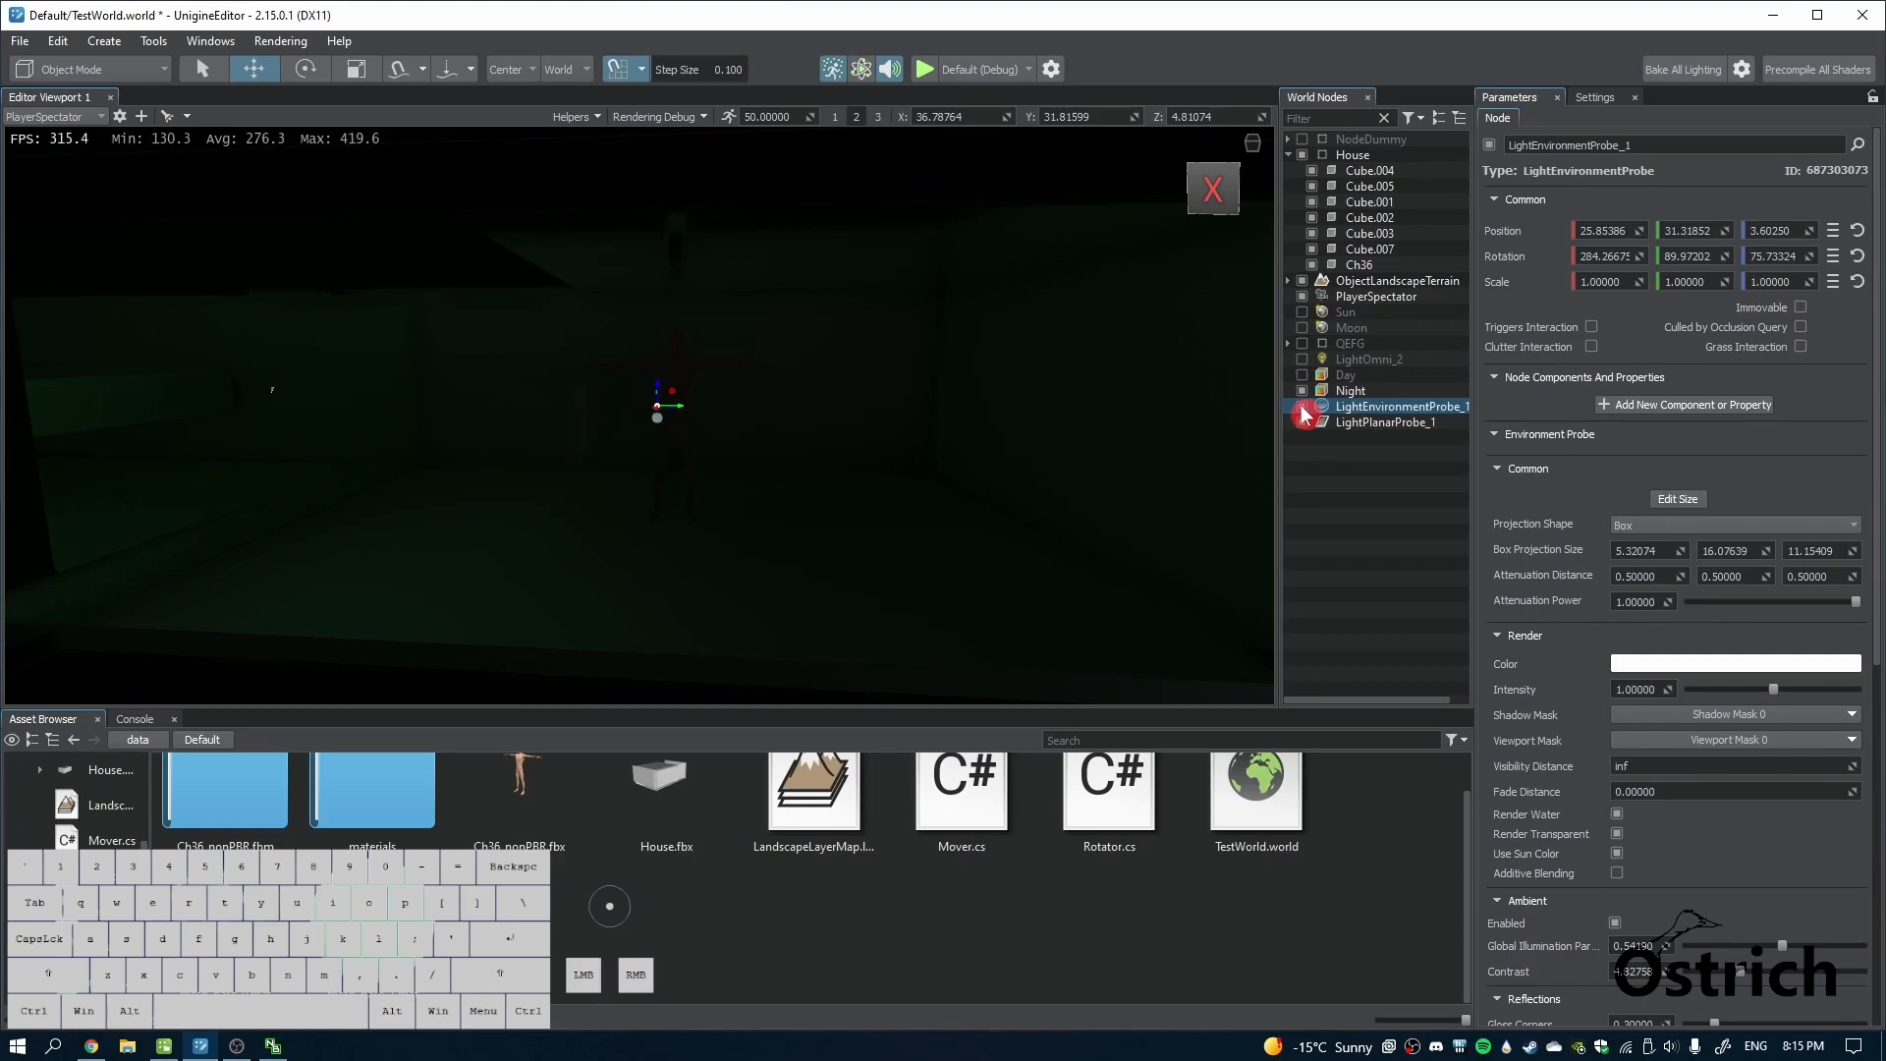
{"action": "right_click_drag", "start_coordinate": [1221, 428], "coordinate": [806, 510]}
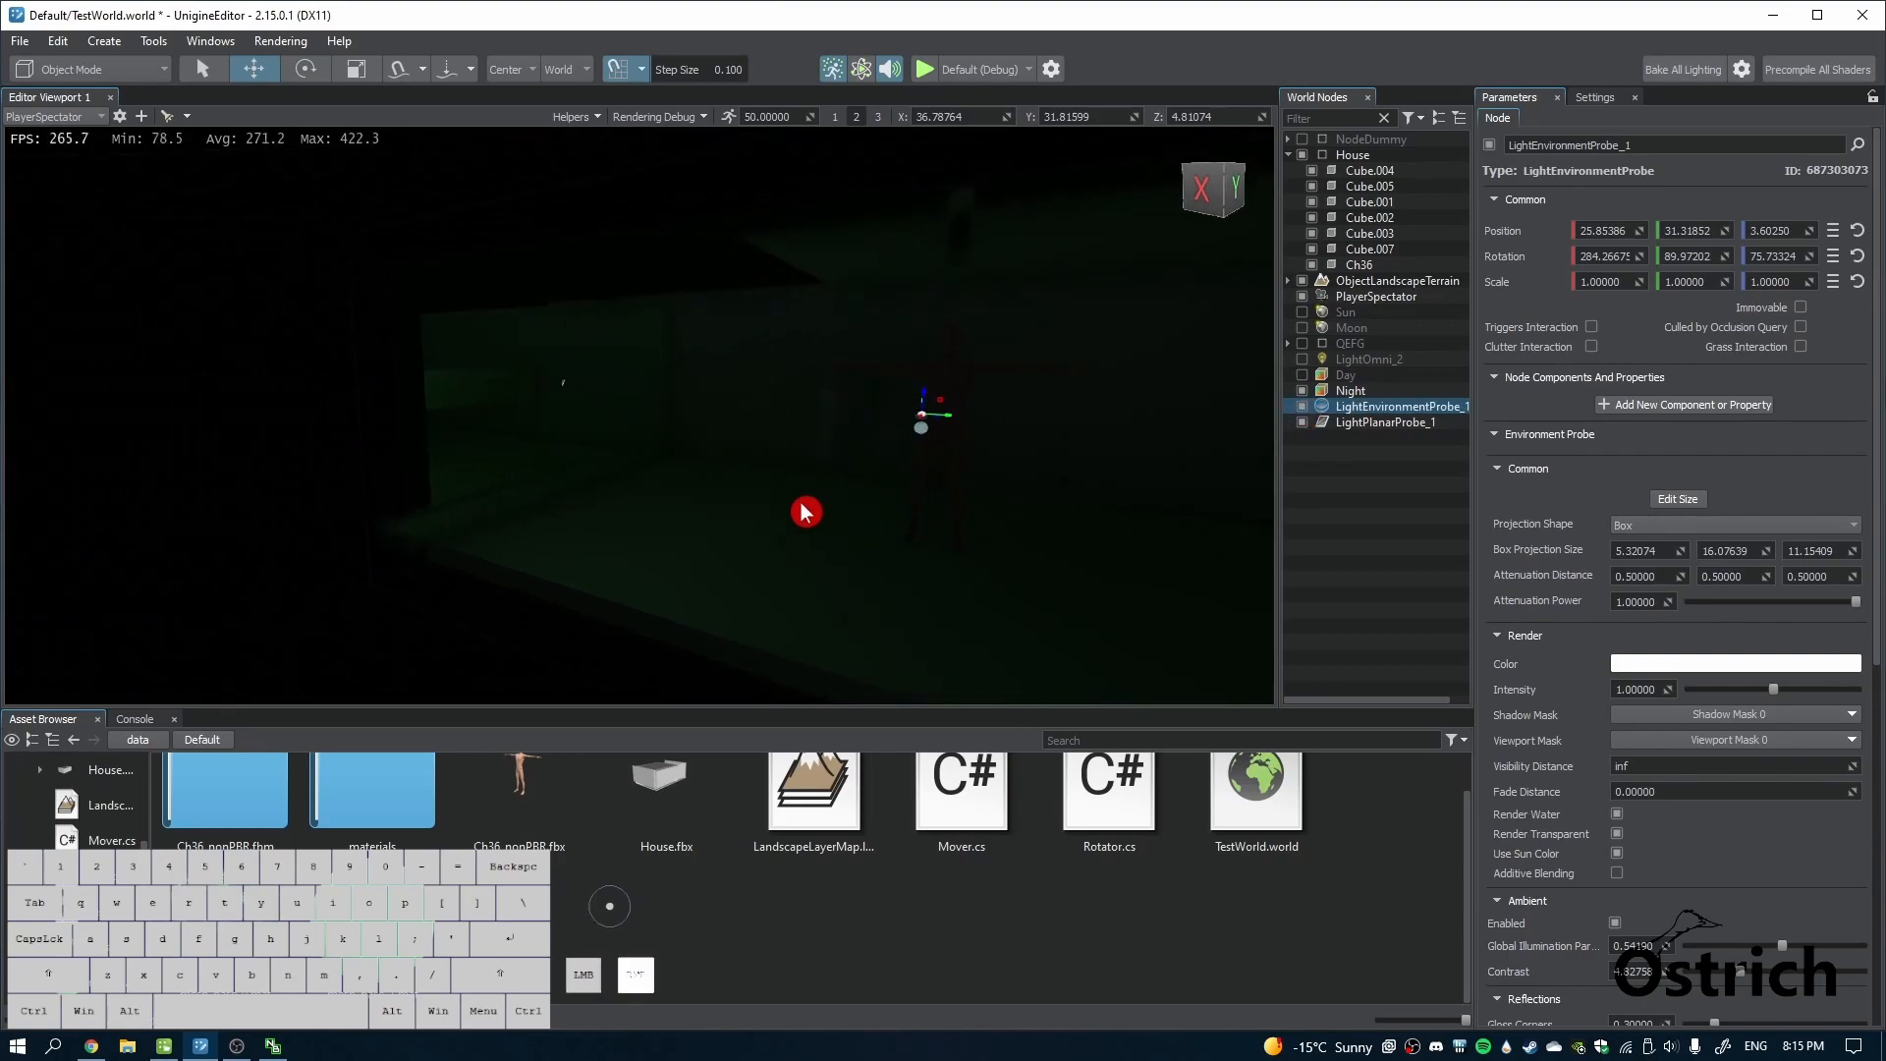
{"action": "left_click", "coordinate": [594, 425]}
{"action": "left_click", "coordinate": [1303, 422]}
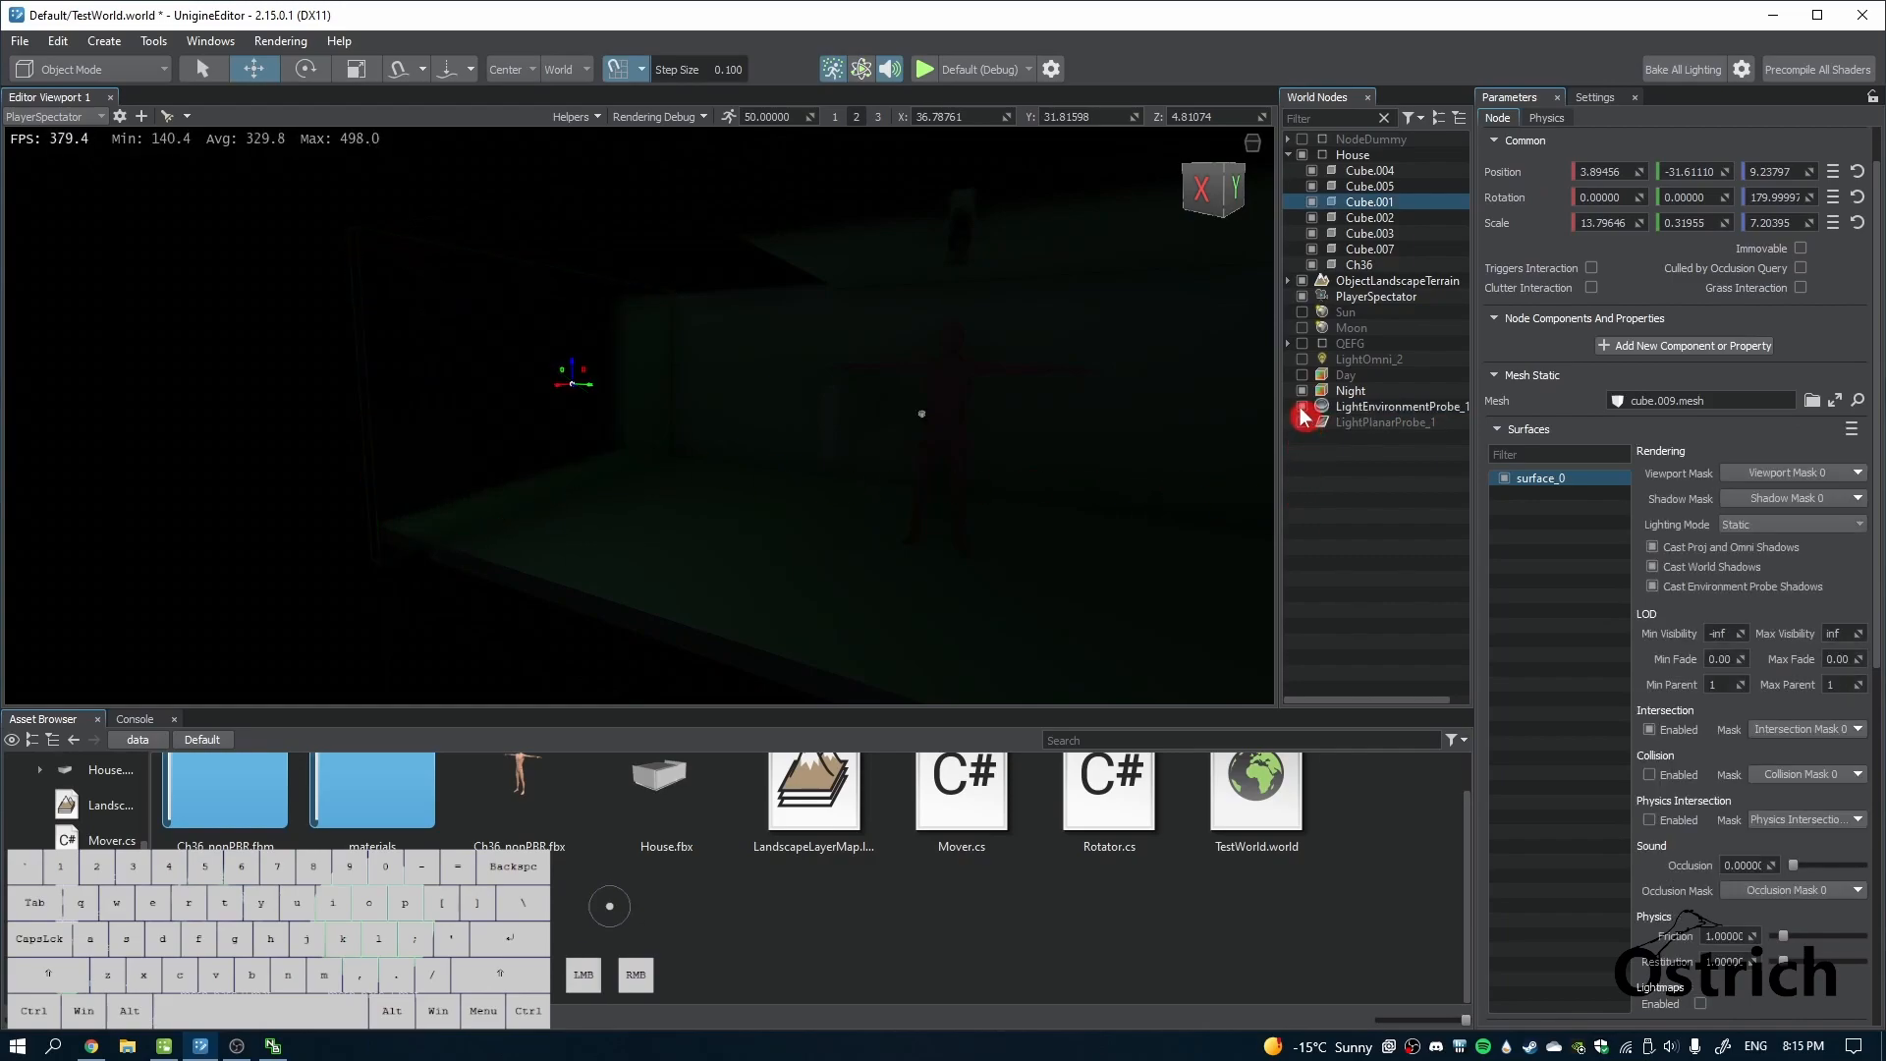
{"action": "left_click", "coordinate": [1328, 411]}
{"action": "right_click_drag", "start_coordinate": [610, 471], "coordinate": [736, 481]}
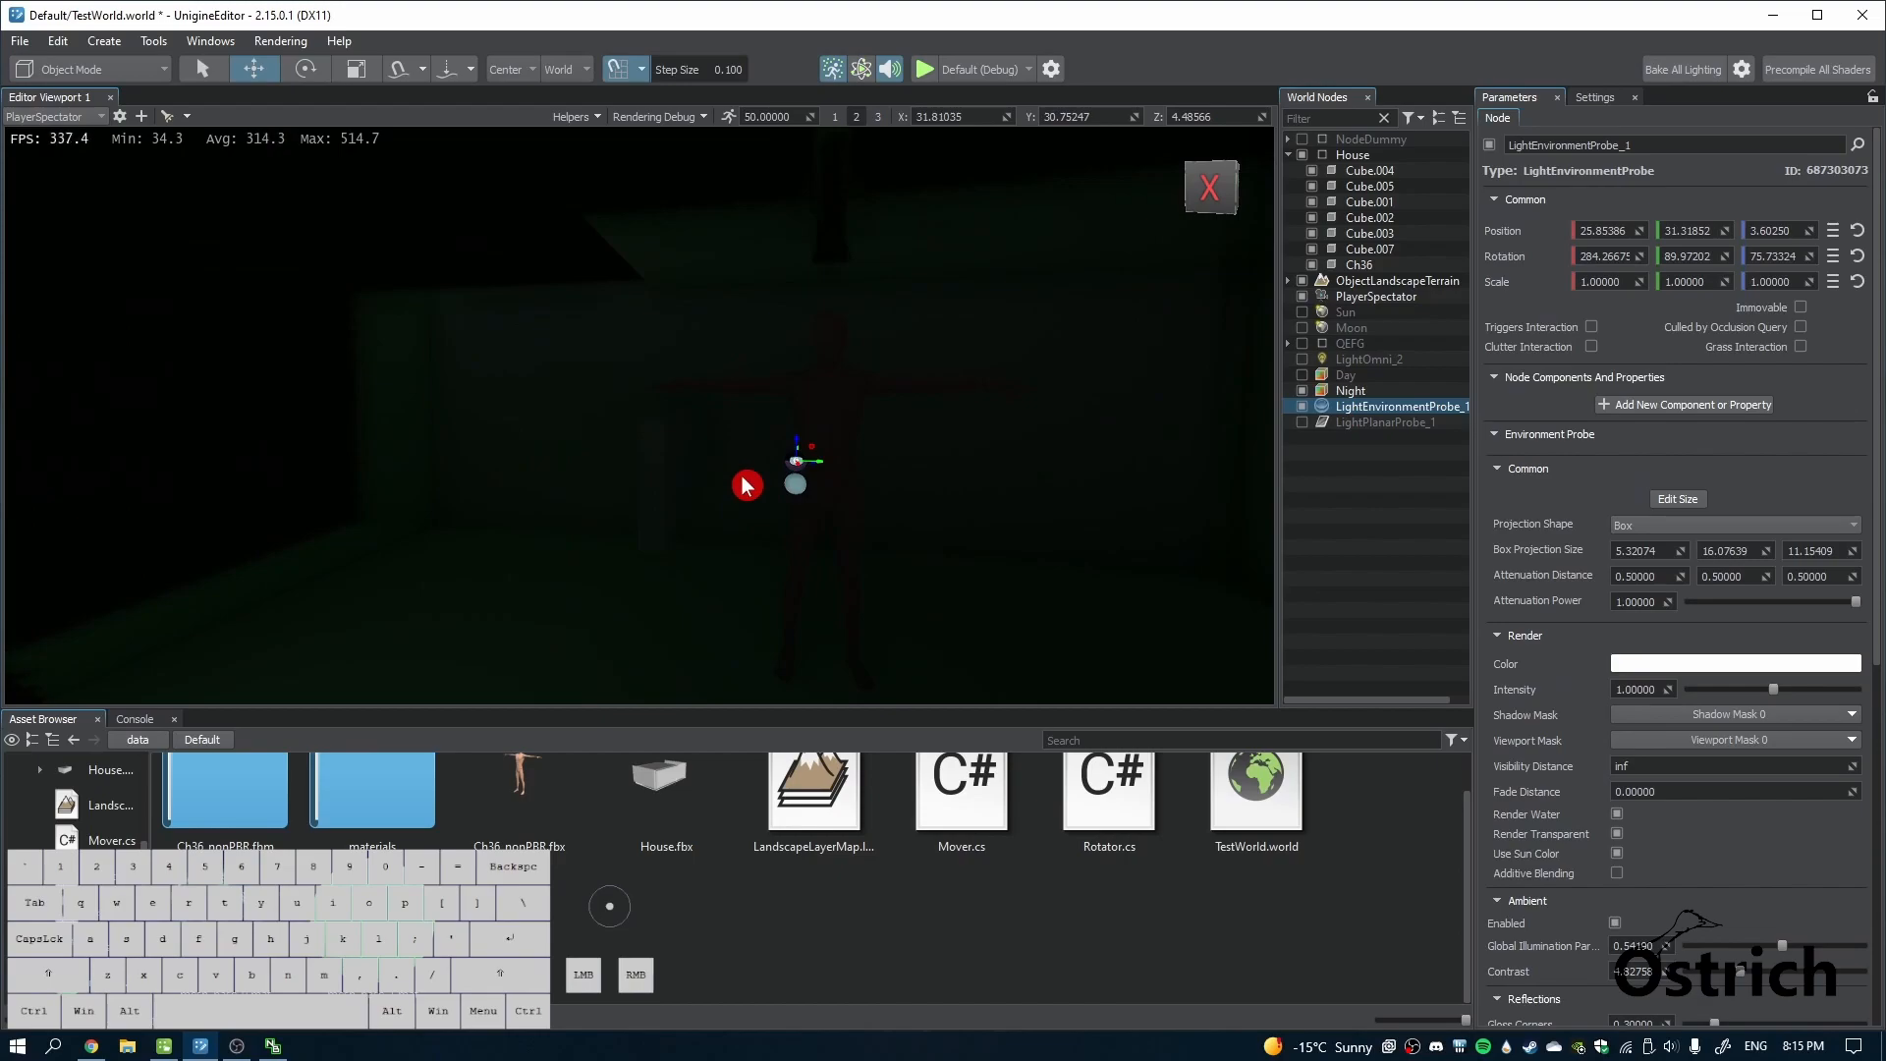
Turn off Use Sun Color for LightEnvironmentProbe_1 and examine the dark room
{"action": "left_click", "coordinate": [1616, 854]}
{"action": "right_click_drag", "start_coordinate": [661, 598], "coordinate": [530, 580]}
{"action": "key", "text": "d"}
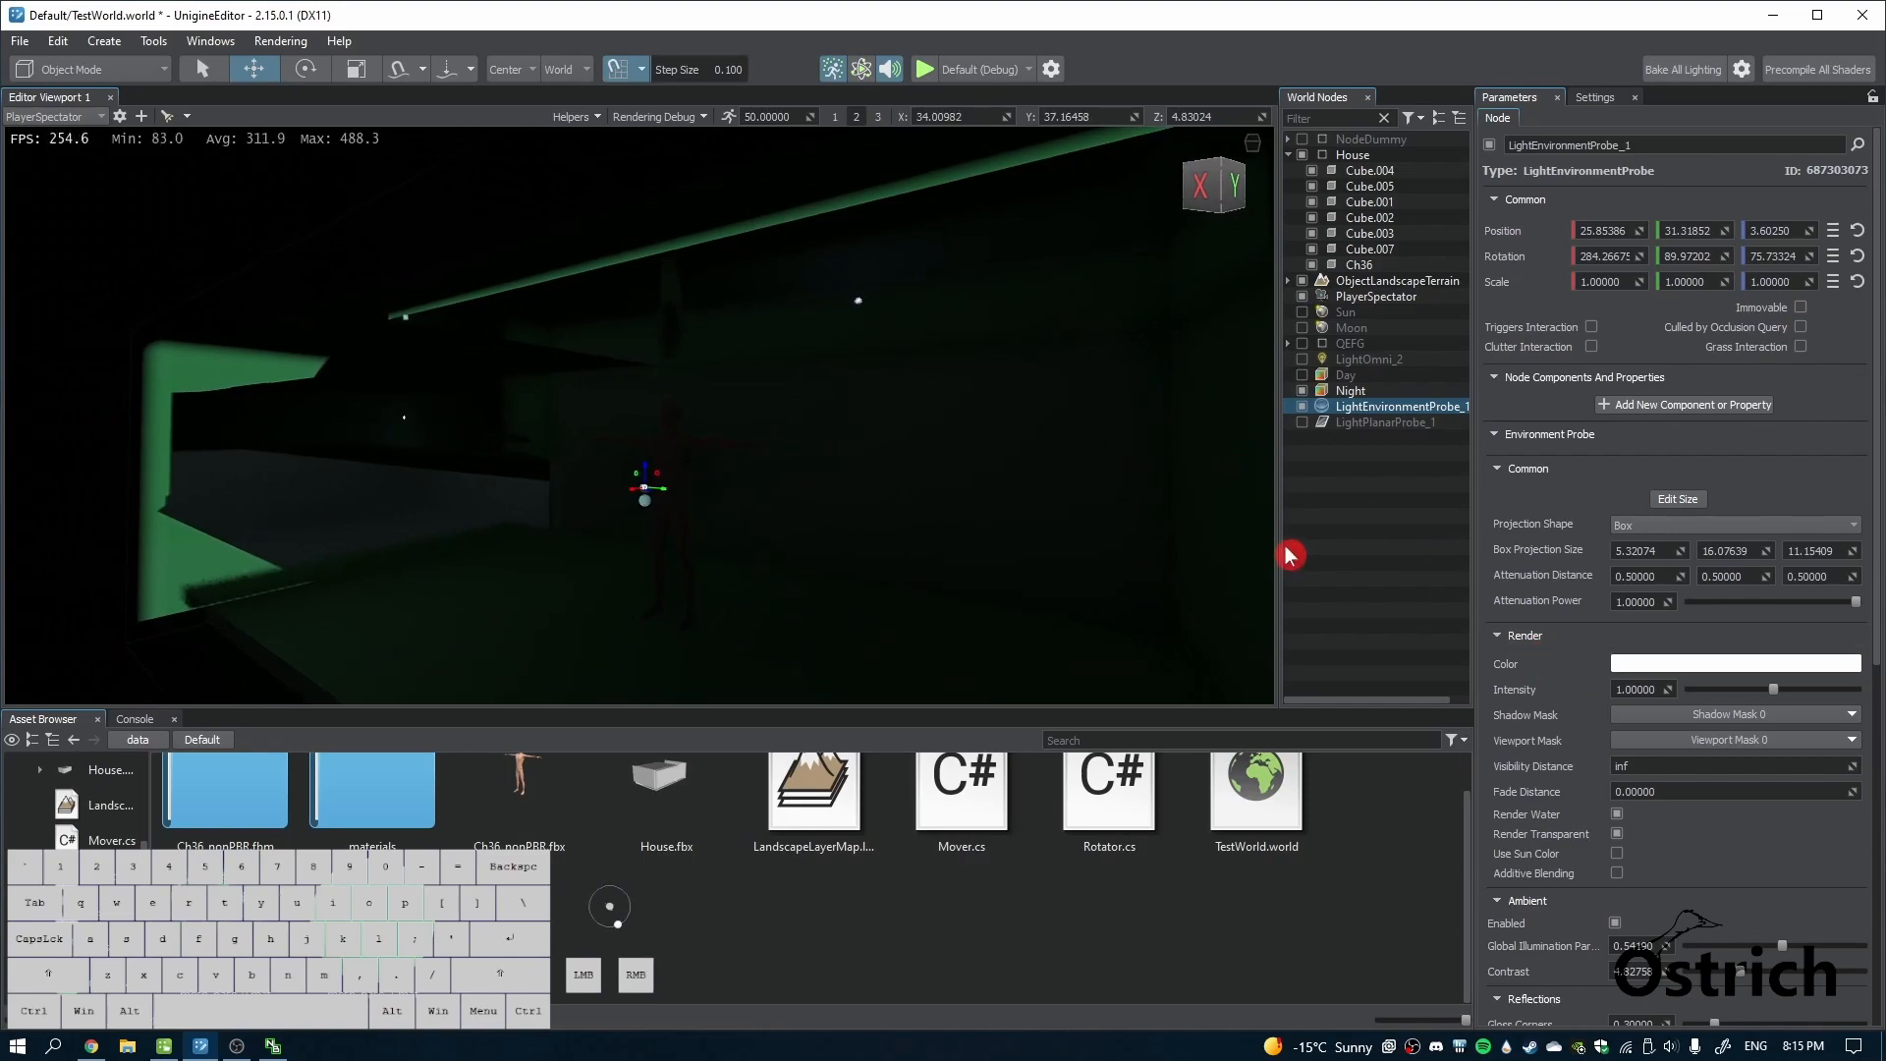
{"action": "key", "text": "Escape"}
{"action": "key", "text": "a"}
{"action": "right_click_drag", "start_coordinate": [1191, 556], "coordinate": [1061, 531]}
Turn on LightPlanarProbe_1, Moon and LightOmni_2
{"action": "left_click", "coordinate": [1302, 423]}
{"action": "right_click_drag", "start_coordinate": [758, 559], "coordinate": [484, 509]}
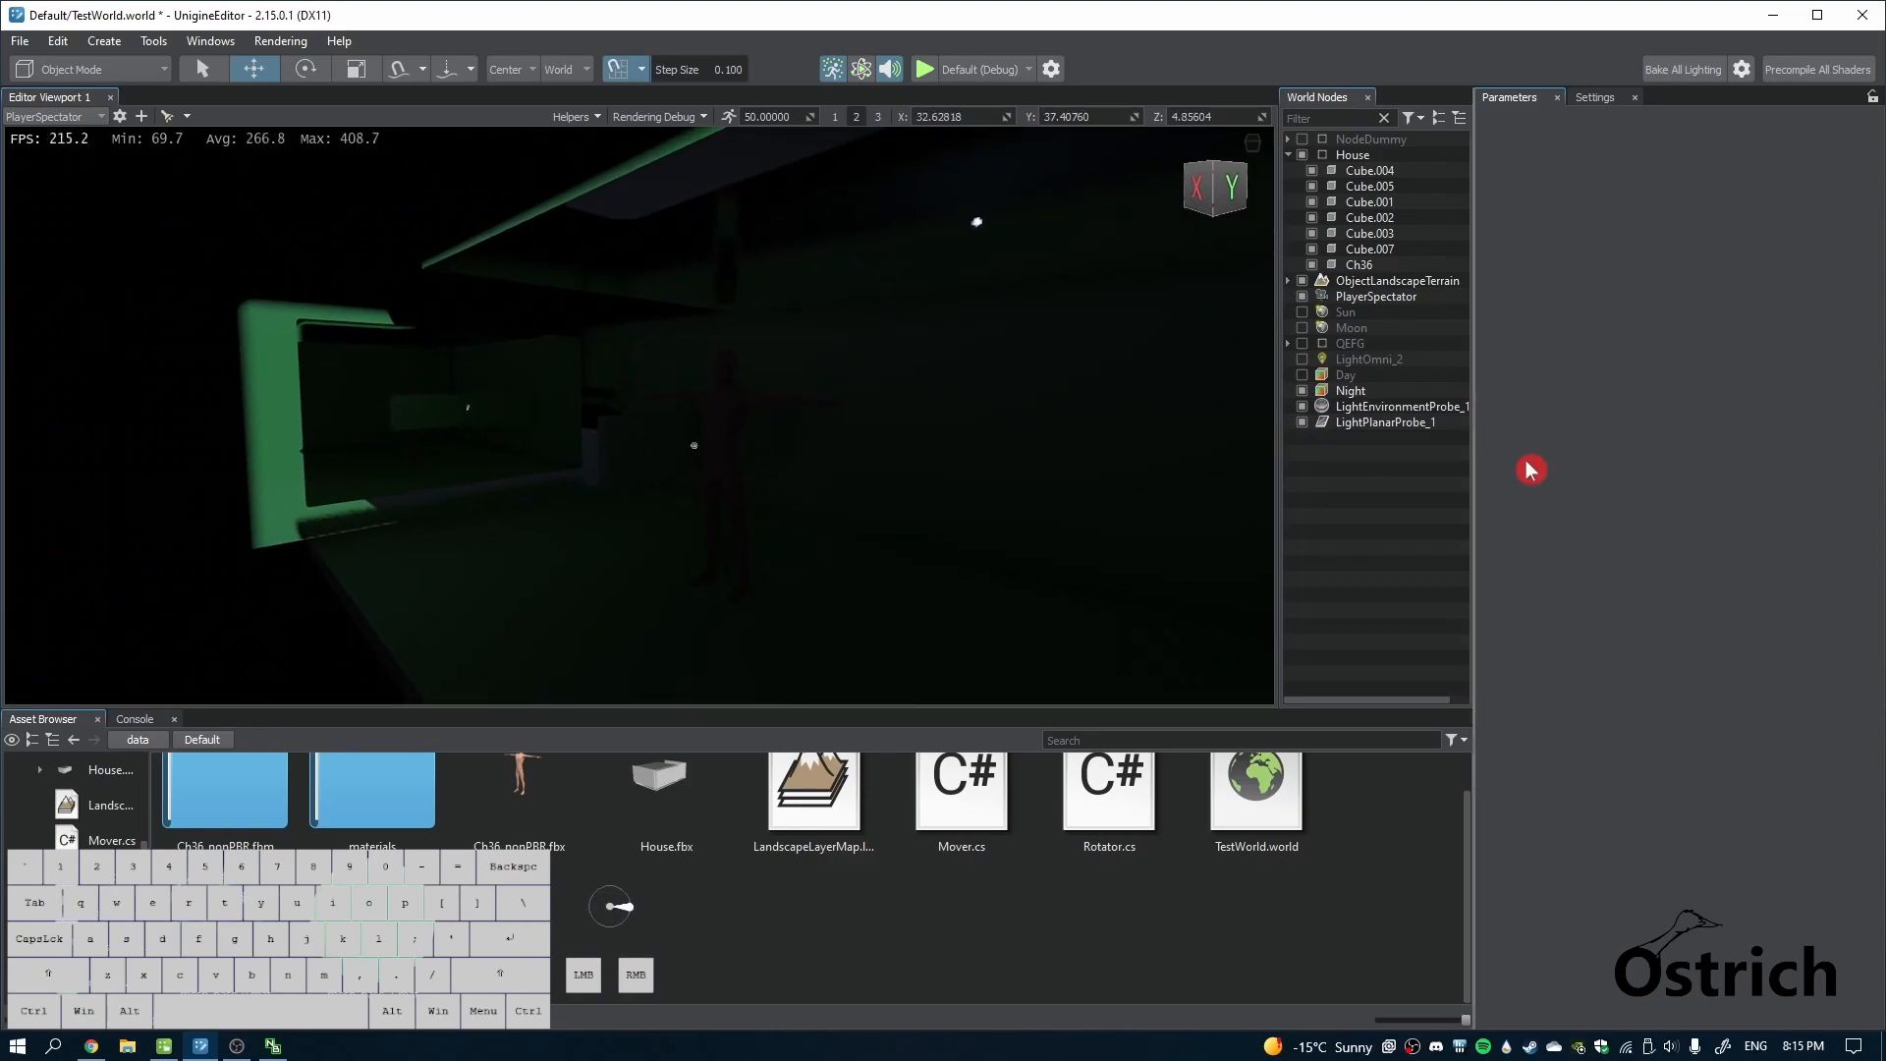
{"action": "left_click", "coordinate": [1302, 329]}
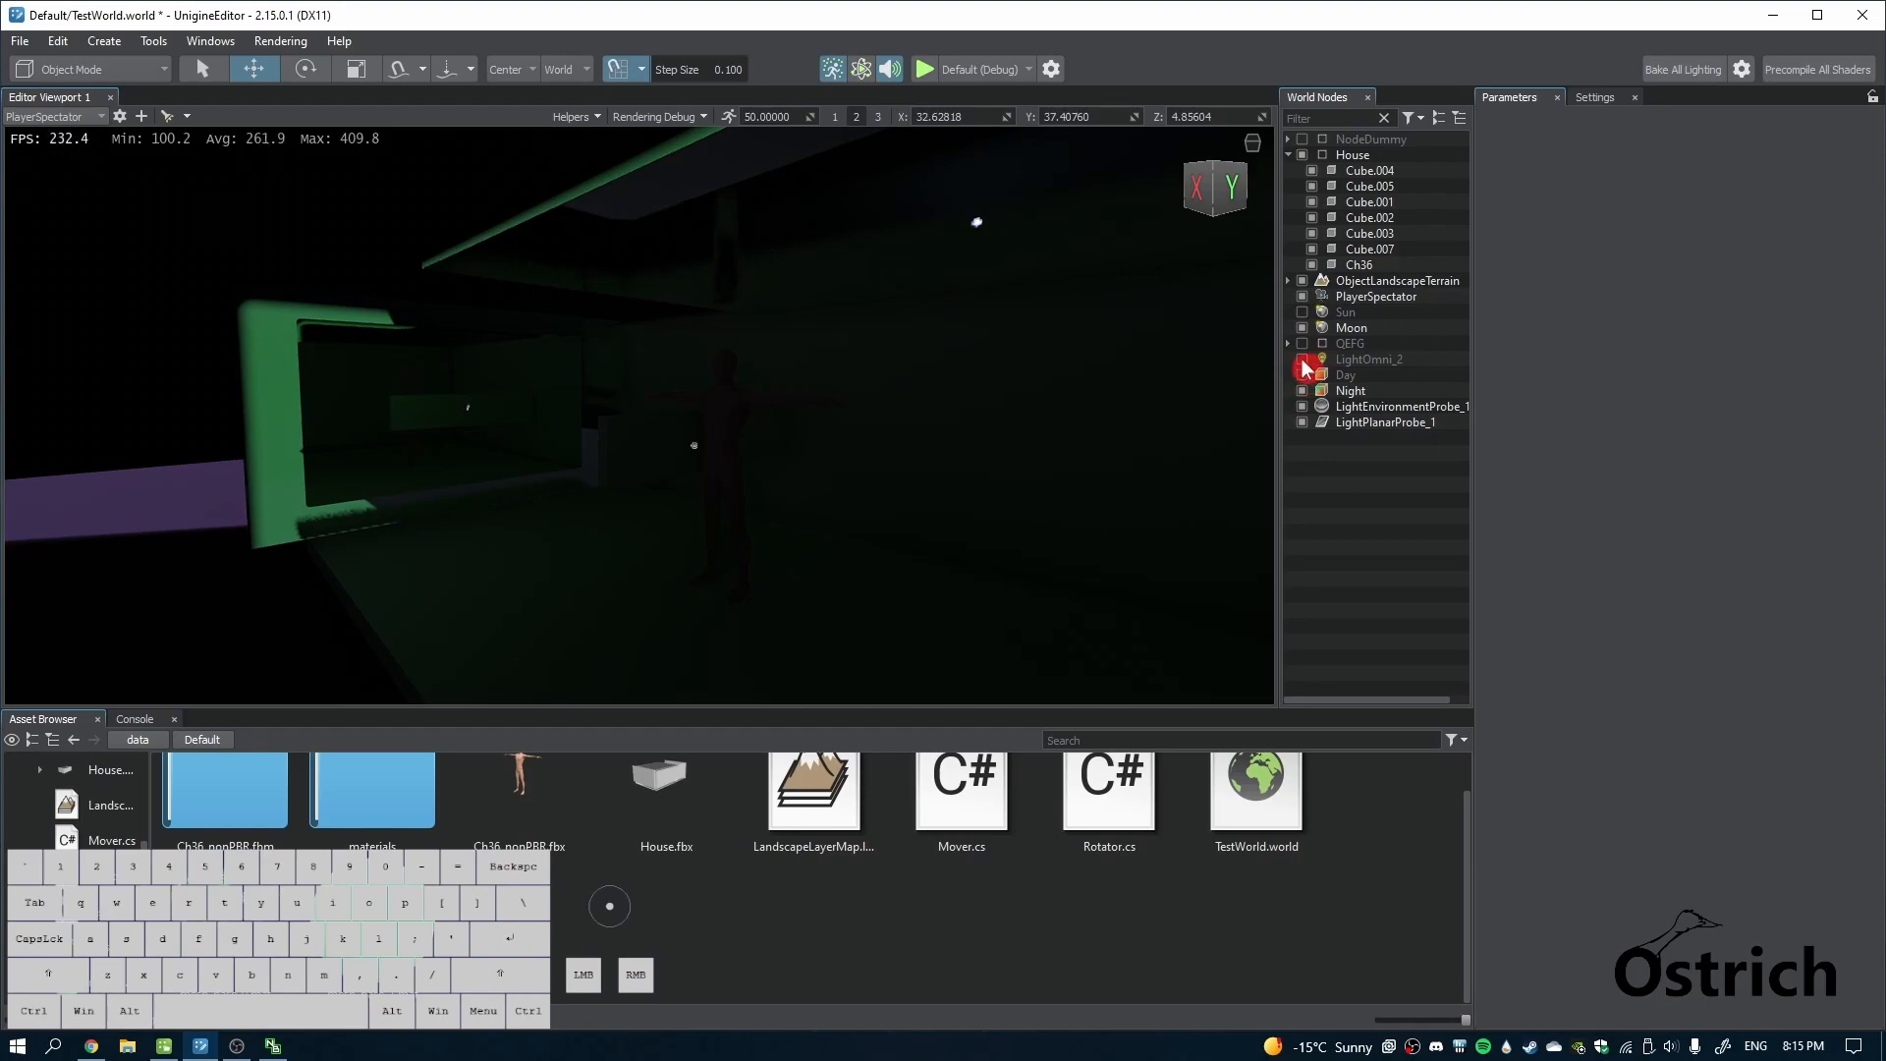
{"action": "left_click", "coordinate": [1303, 360]}
Examine the lit room, the figure's shadows and the planar reflection on the side wall from several angles
{"action": "key", "text": "a"}
{"action": "right_click_drag", "start_coordinate": [1099, 400], "coordinate": [1002, 494]}
{"action": "key", "text": "s"}
{"action": "key", "text": "w"}
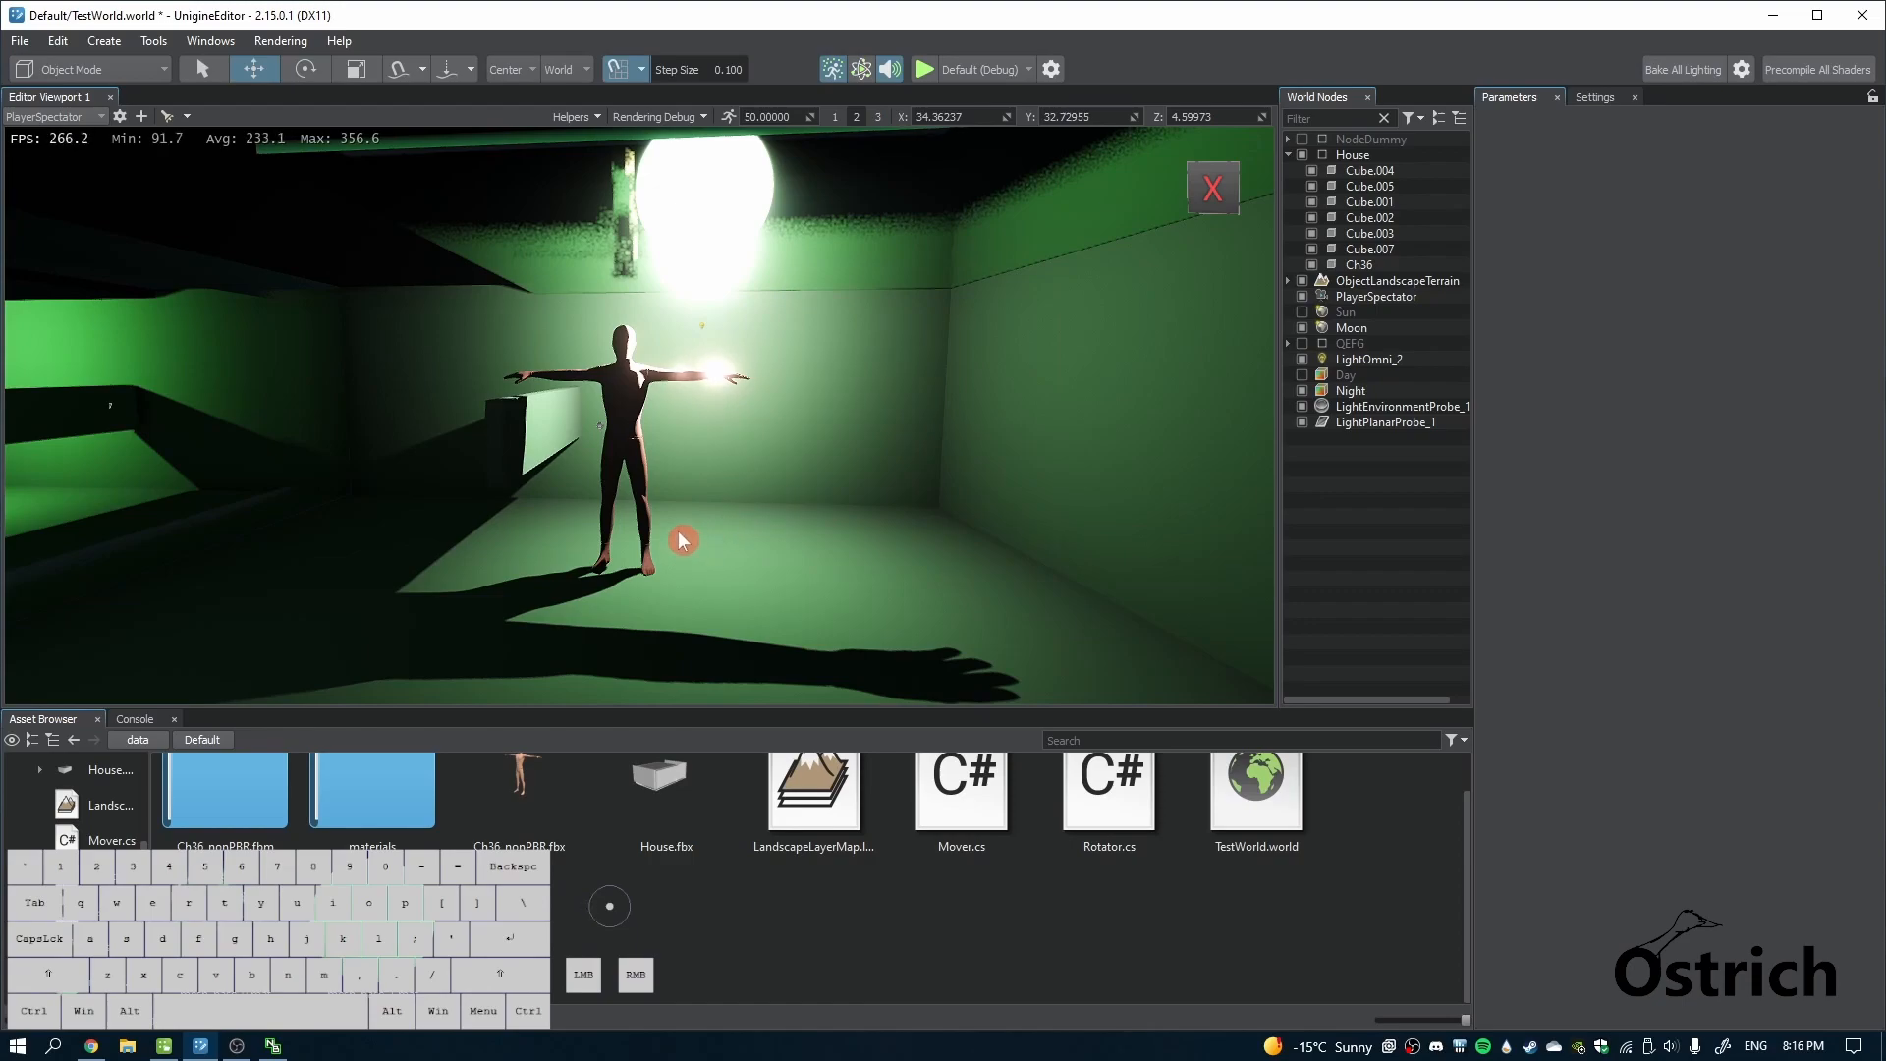
{"action": "right_click_drag", "start_coordinate": [749, 485], "coordinate": [675, 498]}
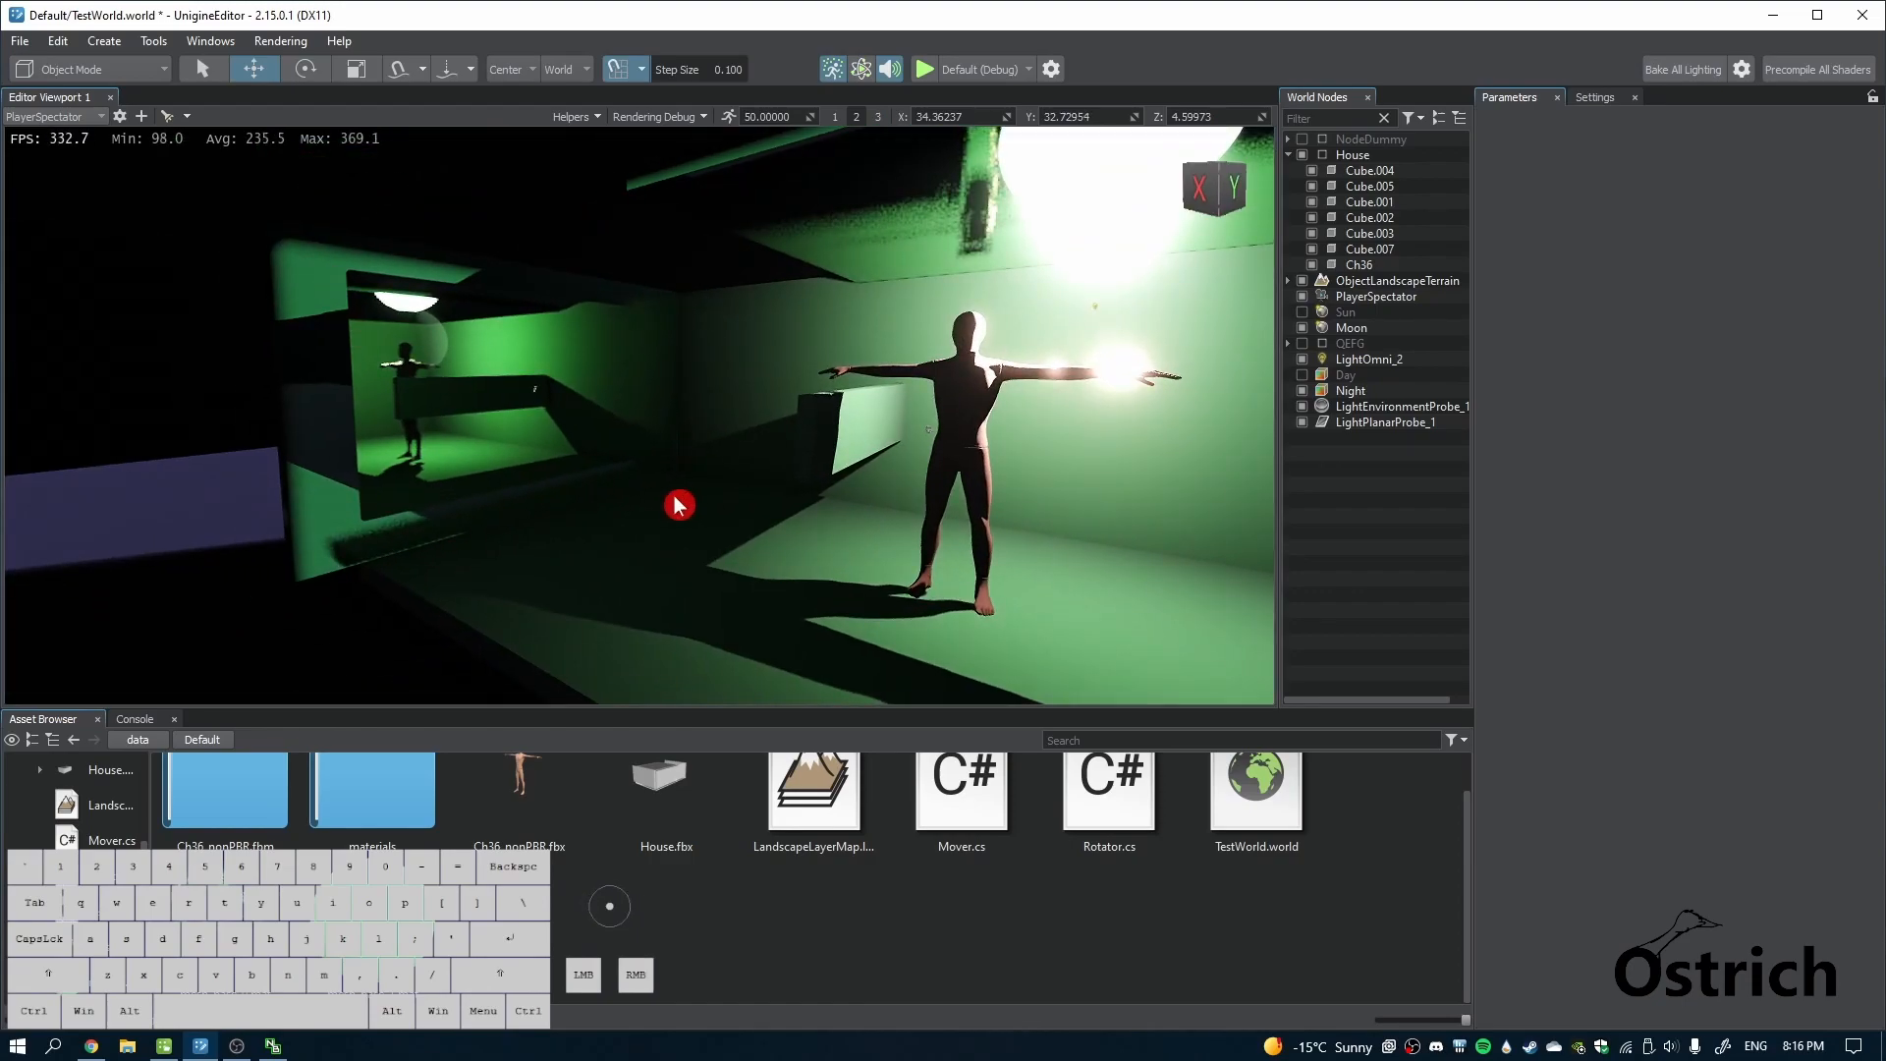
{"action": "right_click_drag", "start_coordinate": [815, 541], "coordinate": [1055, 526]}
{"action": "key", "text": "w"}
{"action": "key", "text": "s"}
{"action": "key", "text": "a"}
{"action": "key", "text": "w"}
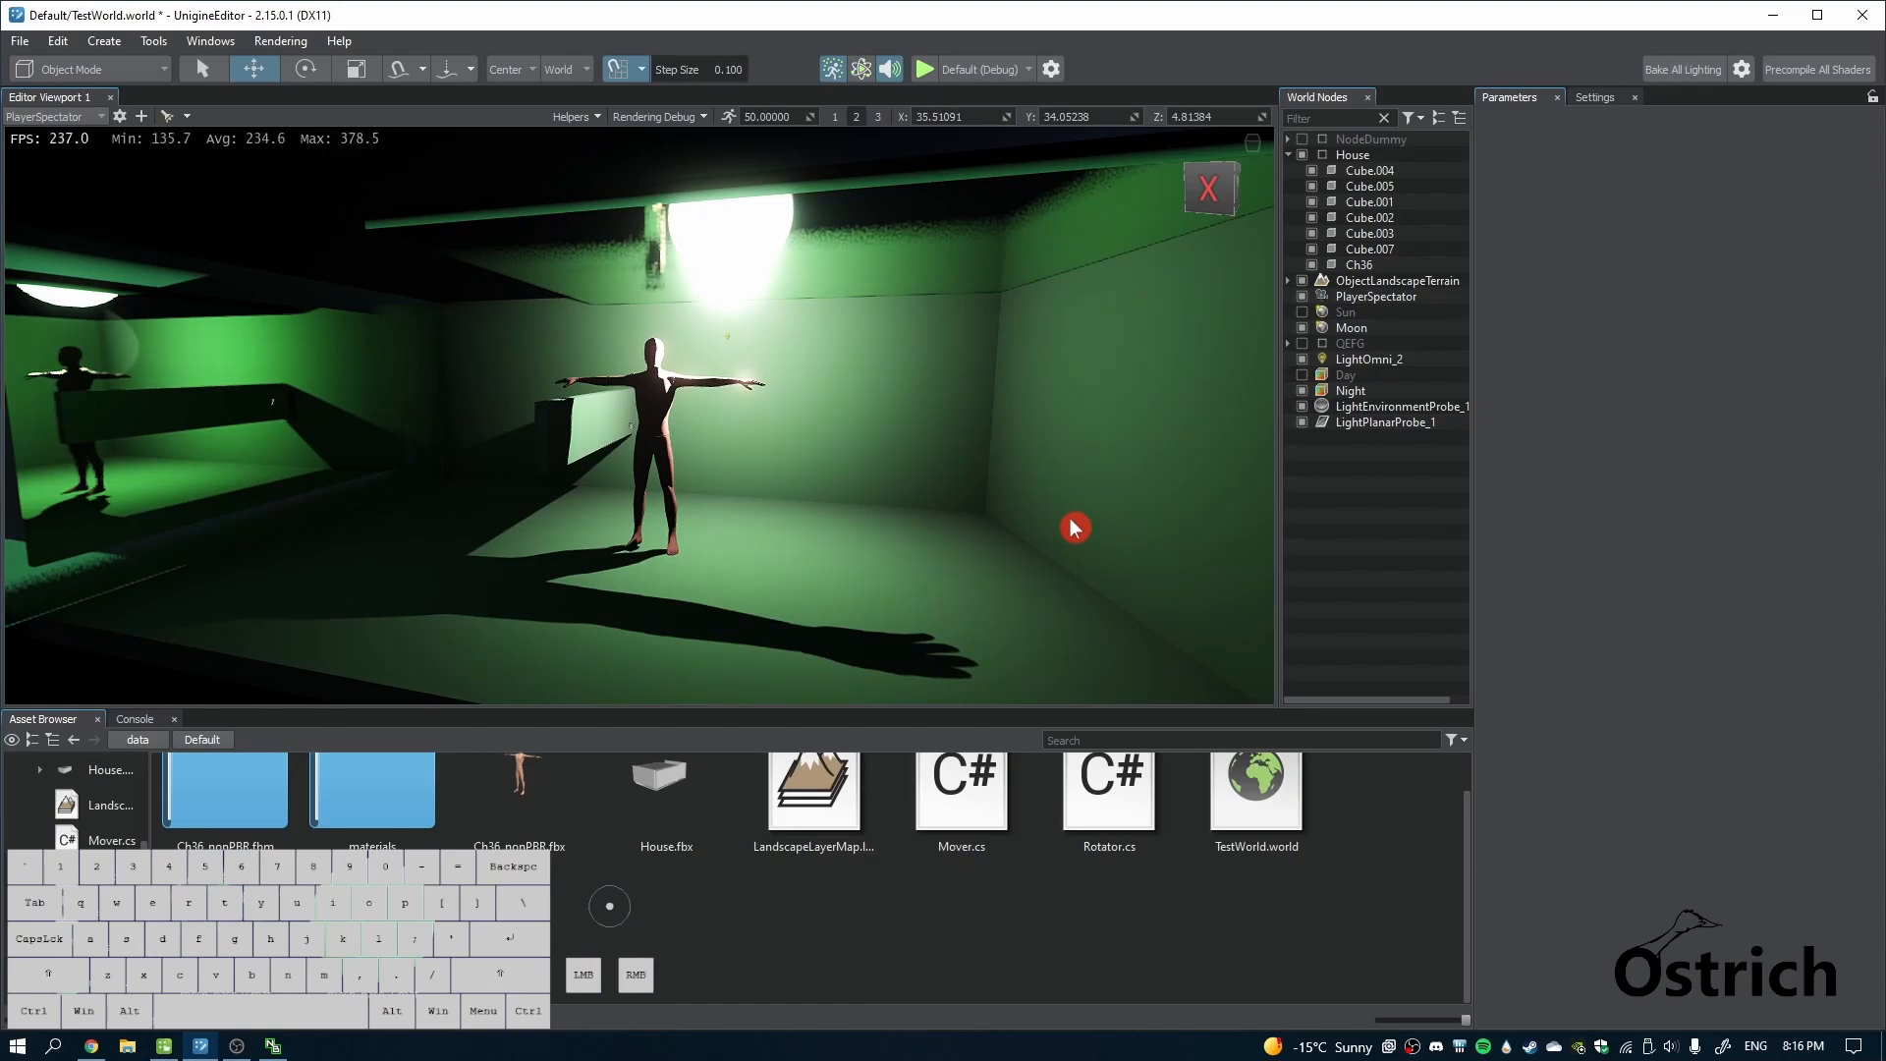
Move LightOmni_2 a short distance so that it sits closer to the figure's head
{"action": "left_click", "coordinate": [1370, 359]}
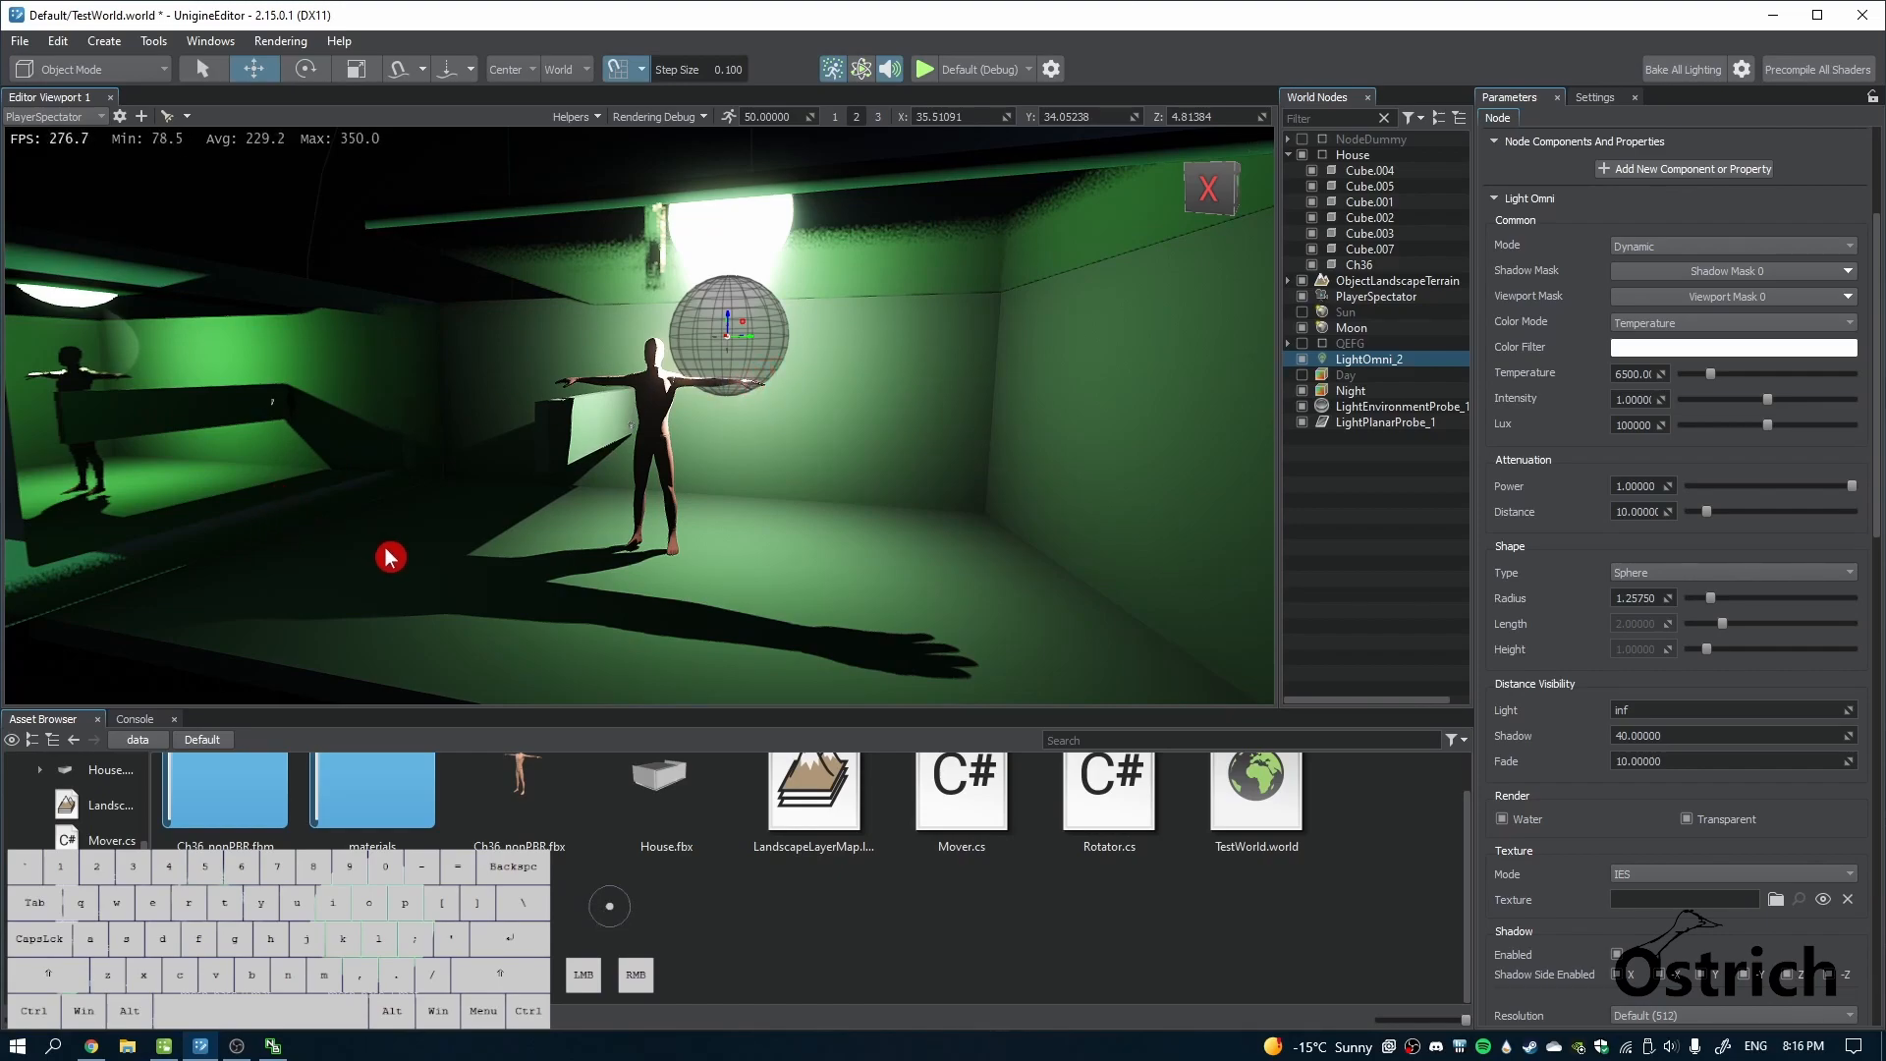
{"action": "left_click", "coordinate": [564, 422]}
{"action": "left_click", "coordinate": [269, 619]}
{"action": "left_click", "coordinate": [1031, 530]}
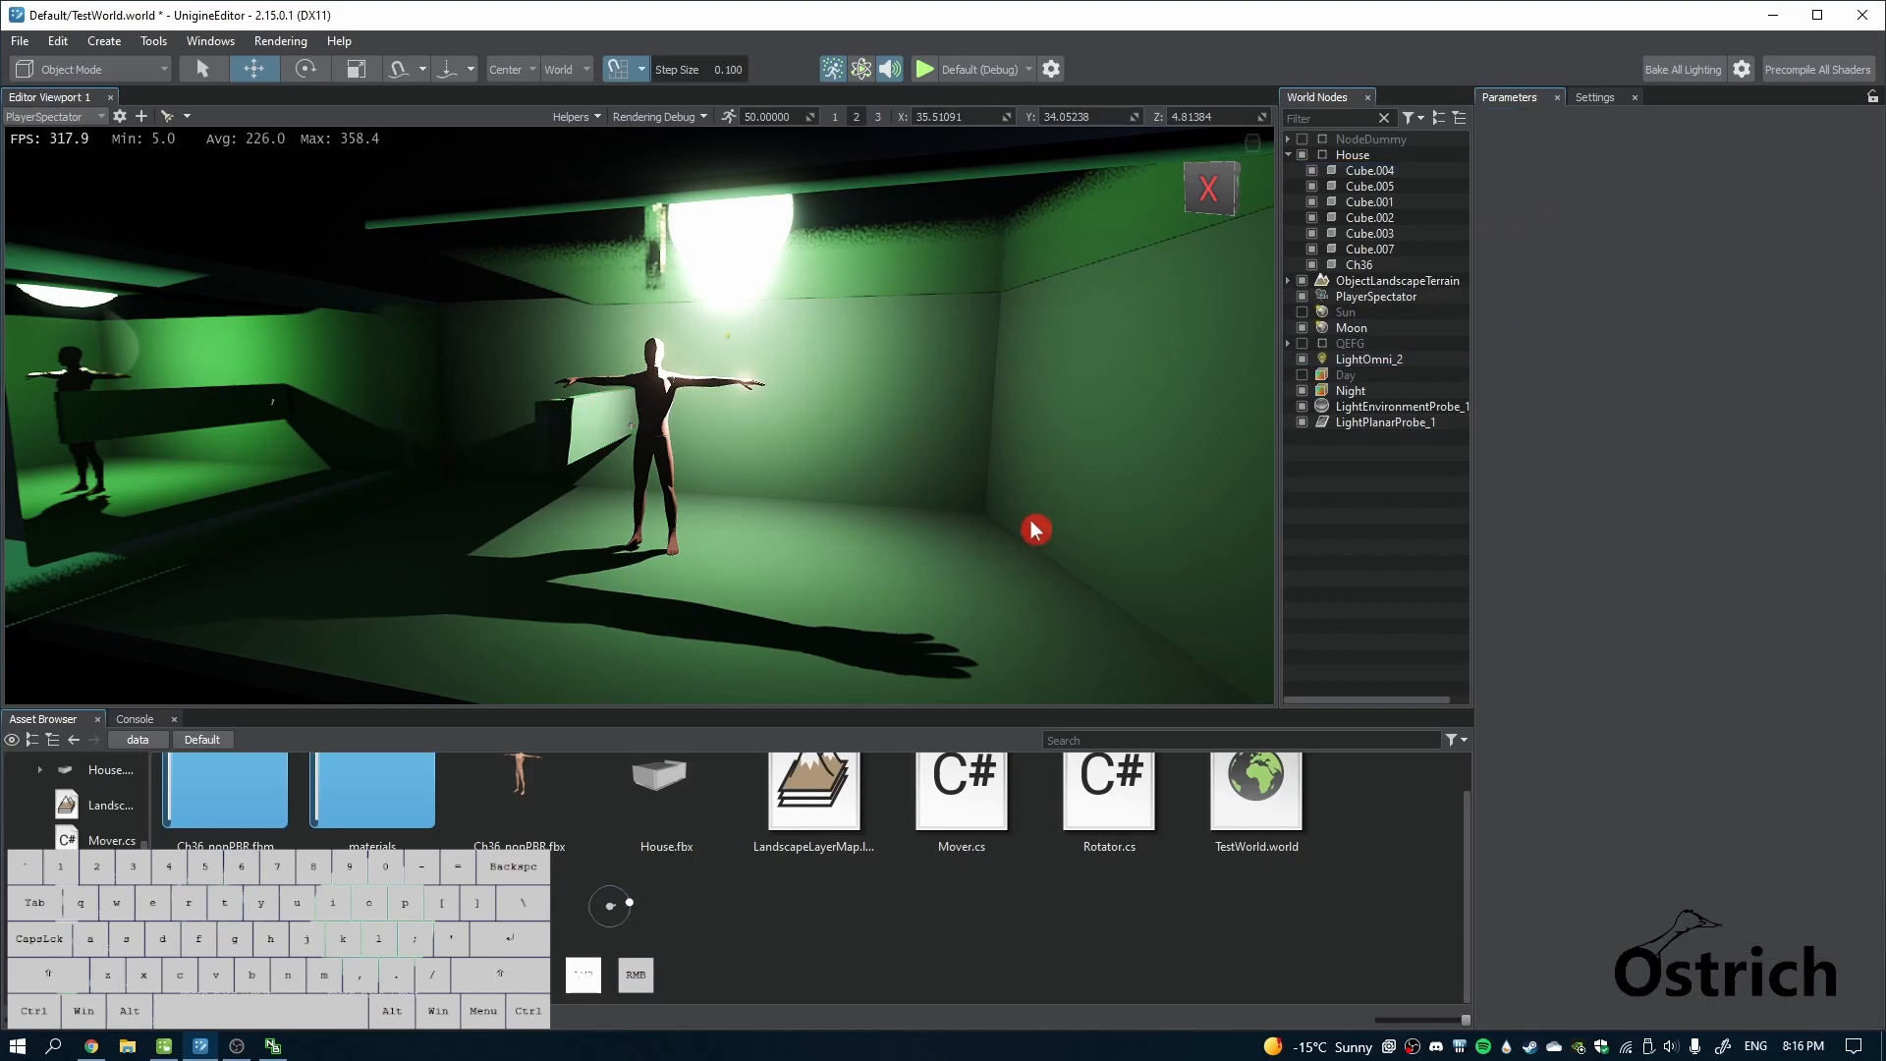
{"action": "left_click", "coordinate": [729, 353]}
{"action": "mouse_move", "coordinate": [751, 344]}
{"action": "left_mouse_down"}
{"action": "mouse_move", "coordinate": [676, 334]}
{"action": "mouse_move", "coordinate": [688, 320]}
{"action": "mouse_move", "coordinate": [675, 339]}
{"action": "mouse_move", "coordinate": [687, 319]}
{"action": "mouse_move", "coordinate": [732, 351]}
{"action": "left_mouse_up"}
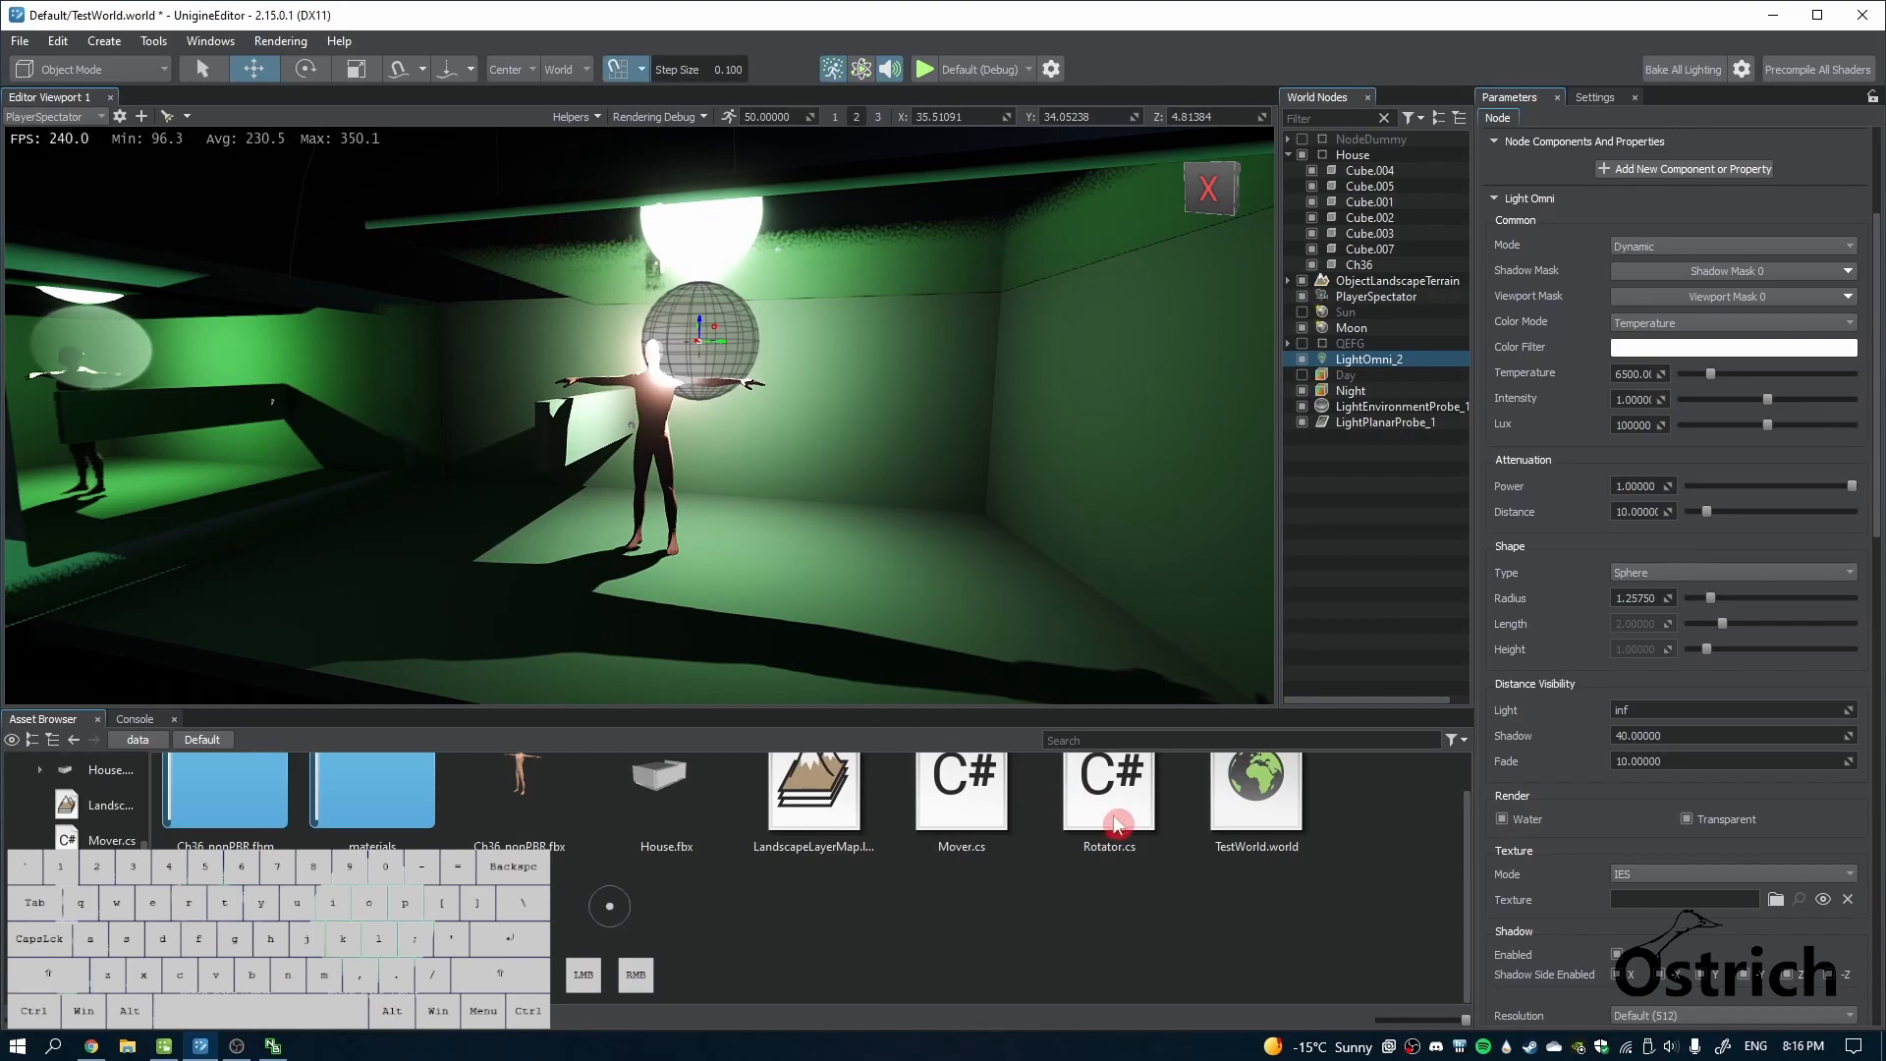
Attach Rotator.cs to the Ch36 figure and Mover.cs to LightOmni_2, saving the world
{"action": "left_click_drag", "start_coordinate": [1117, 823], "coordinate": [693, 537]}
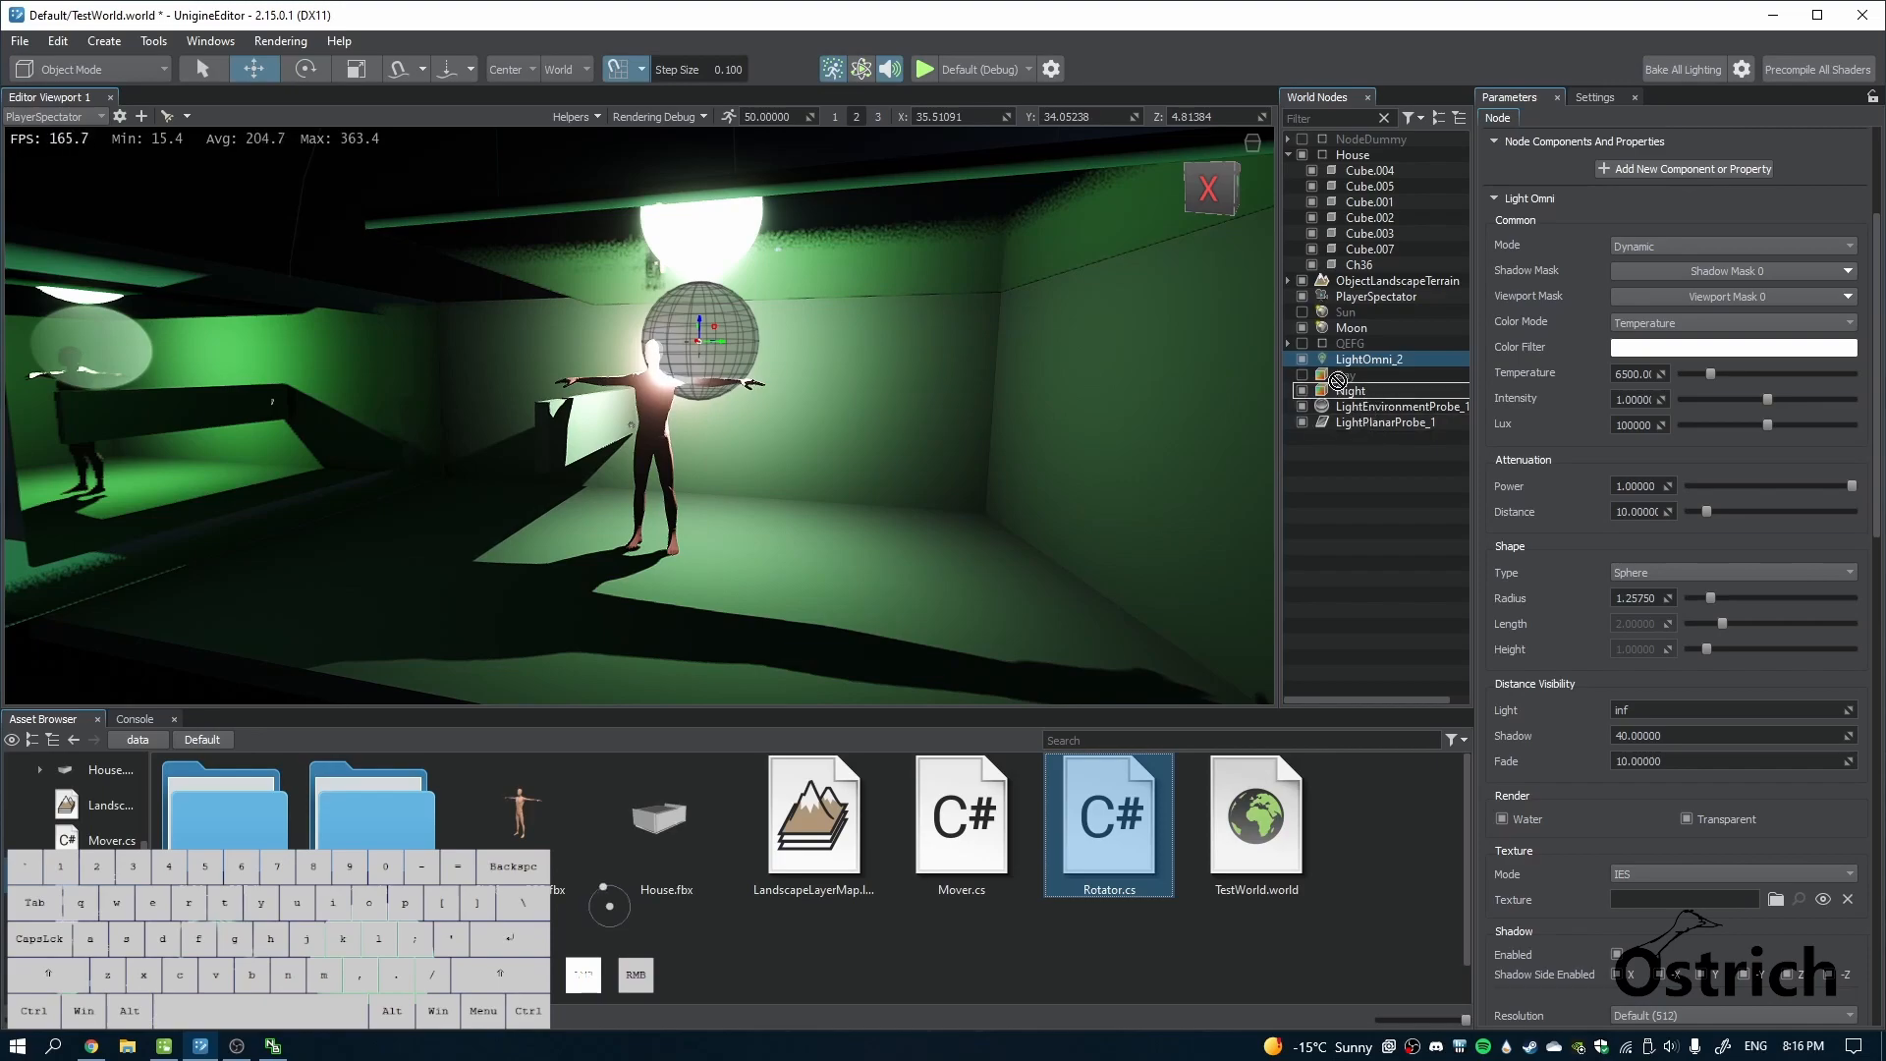
{"action": "left_click_drag", "start_coordinate": [1341, 267], "coordinate": [1340, 267]}
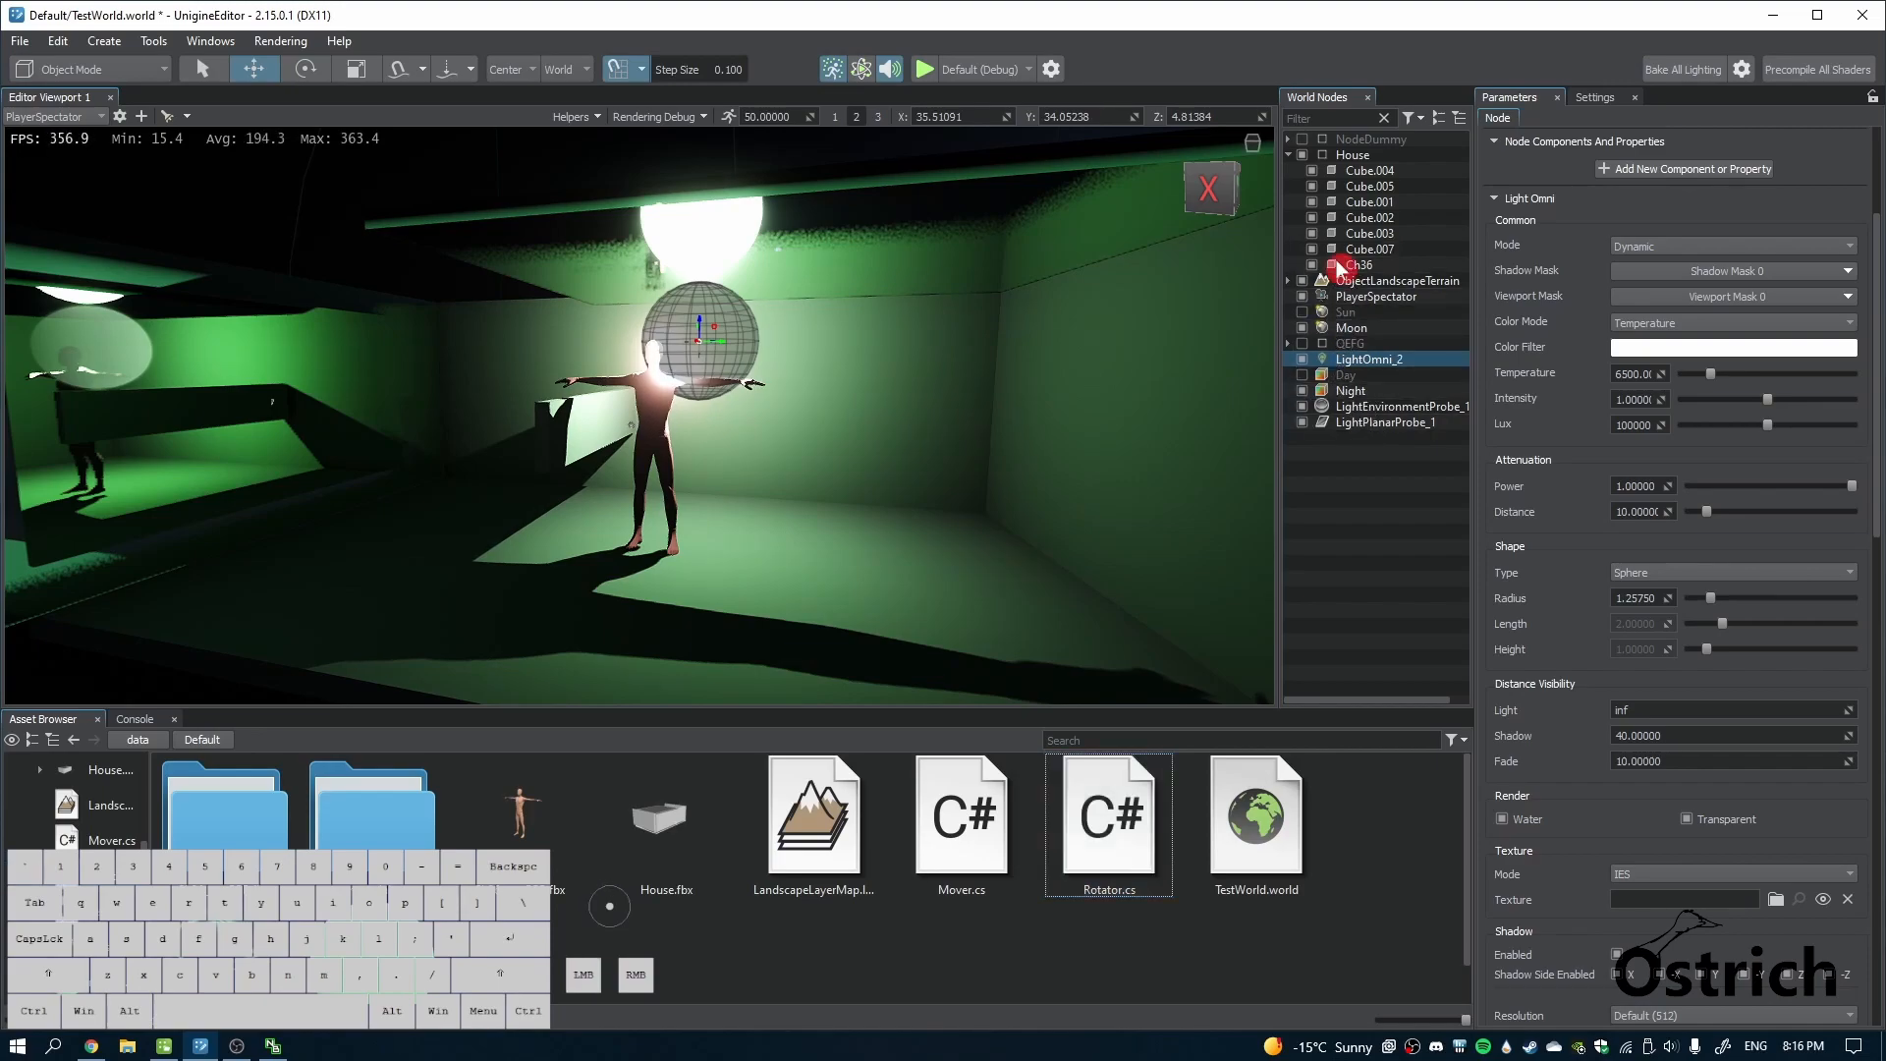
{"action": "left_click_drag", "start_coordinate": [967, 830], "coordinate": [1145, 589]}
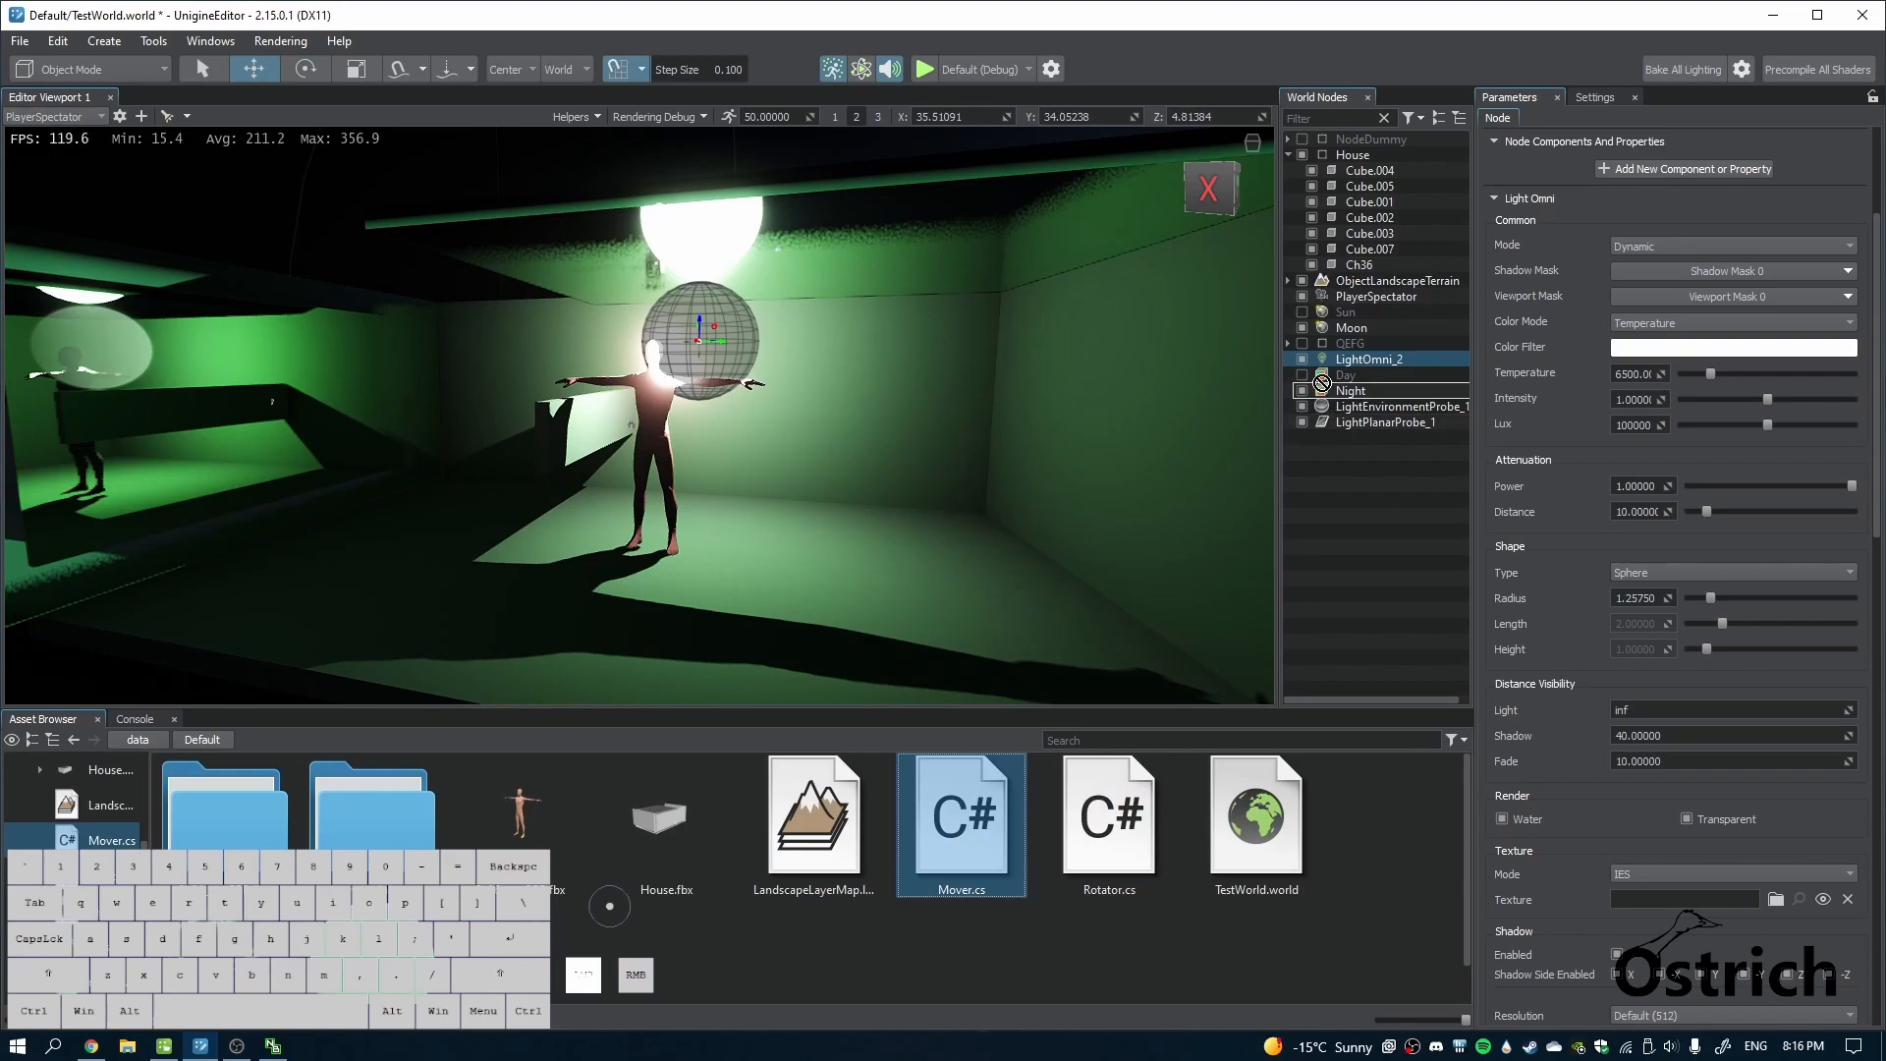
{"action": "left_click_drag", "start_coordinate": [1347, 366], "coordinate": [1347, 365]}
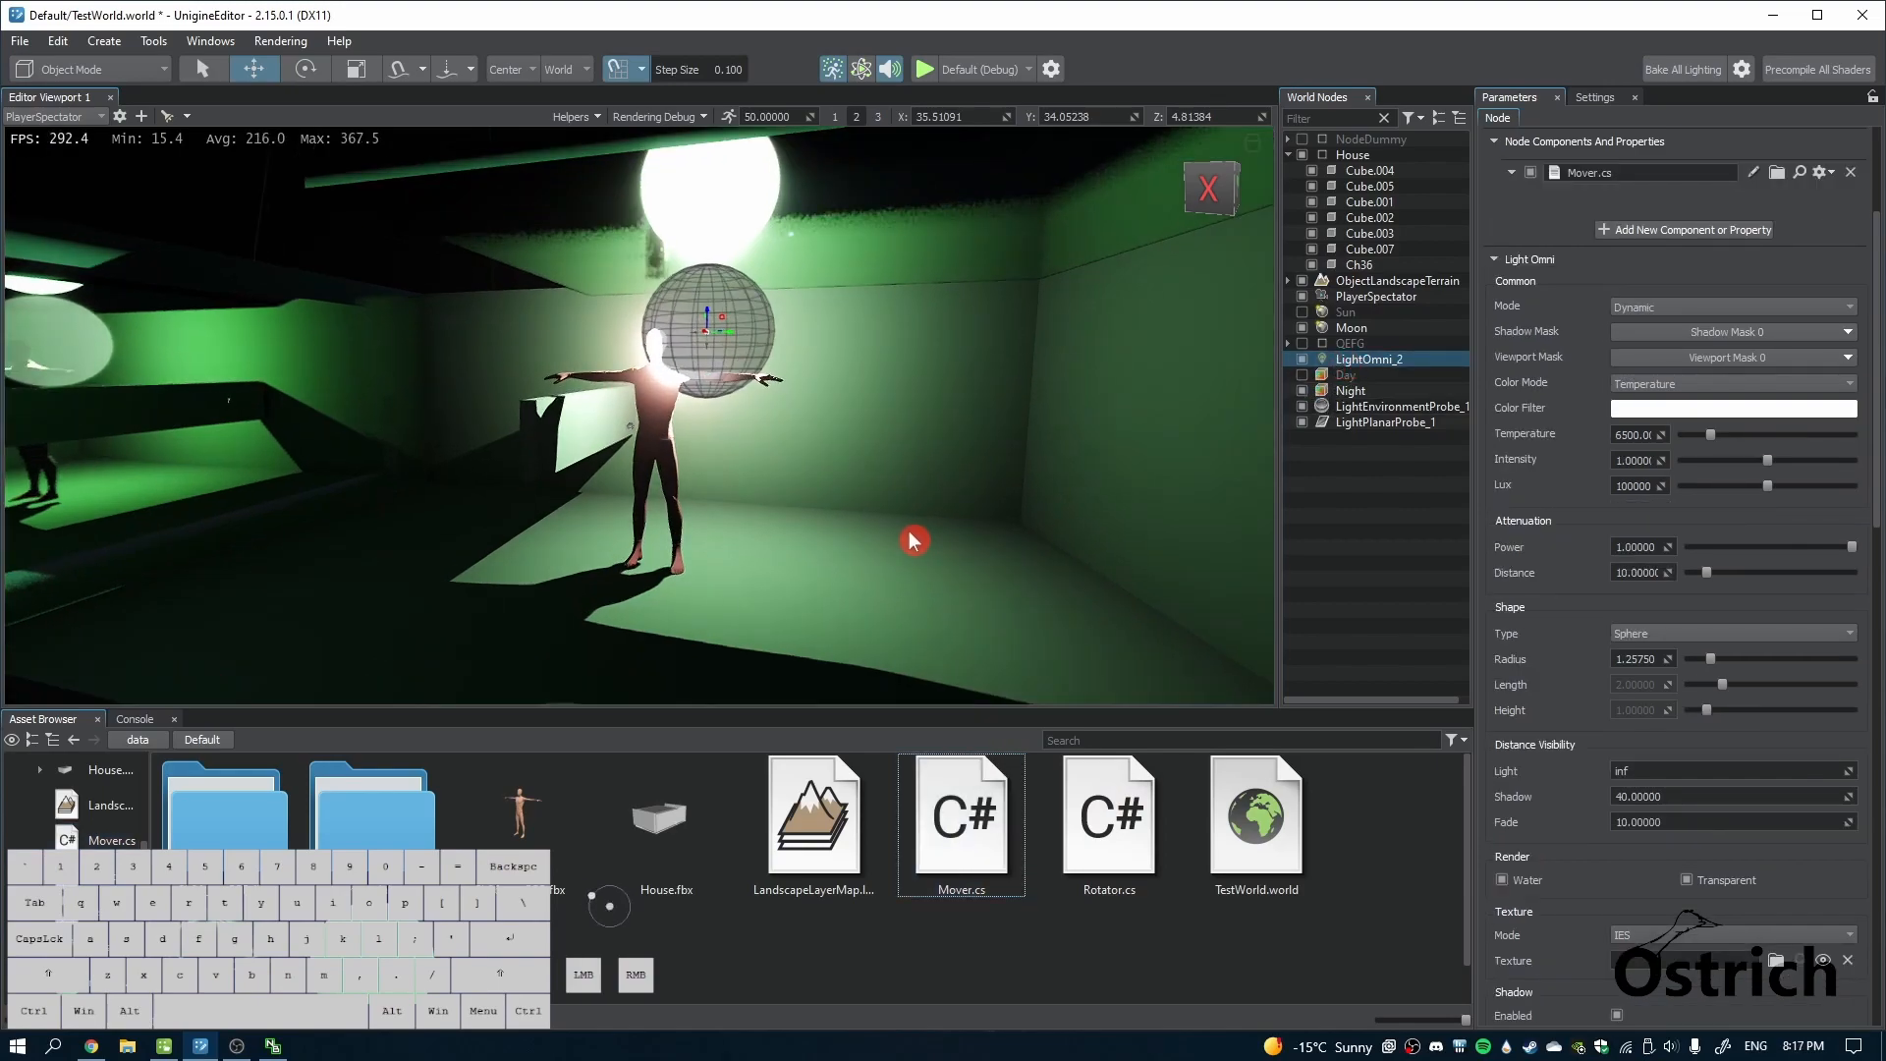
{"action": "key", "text": "ctrl+s"}
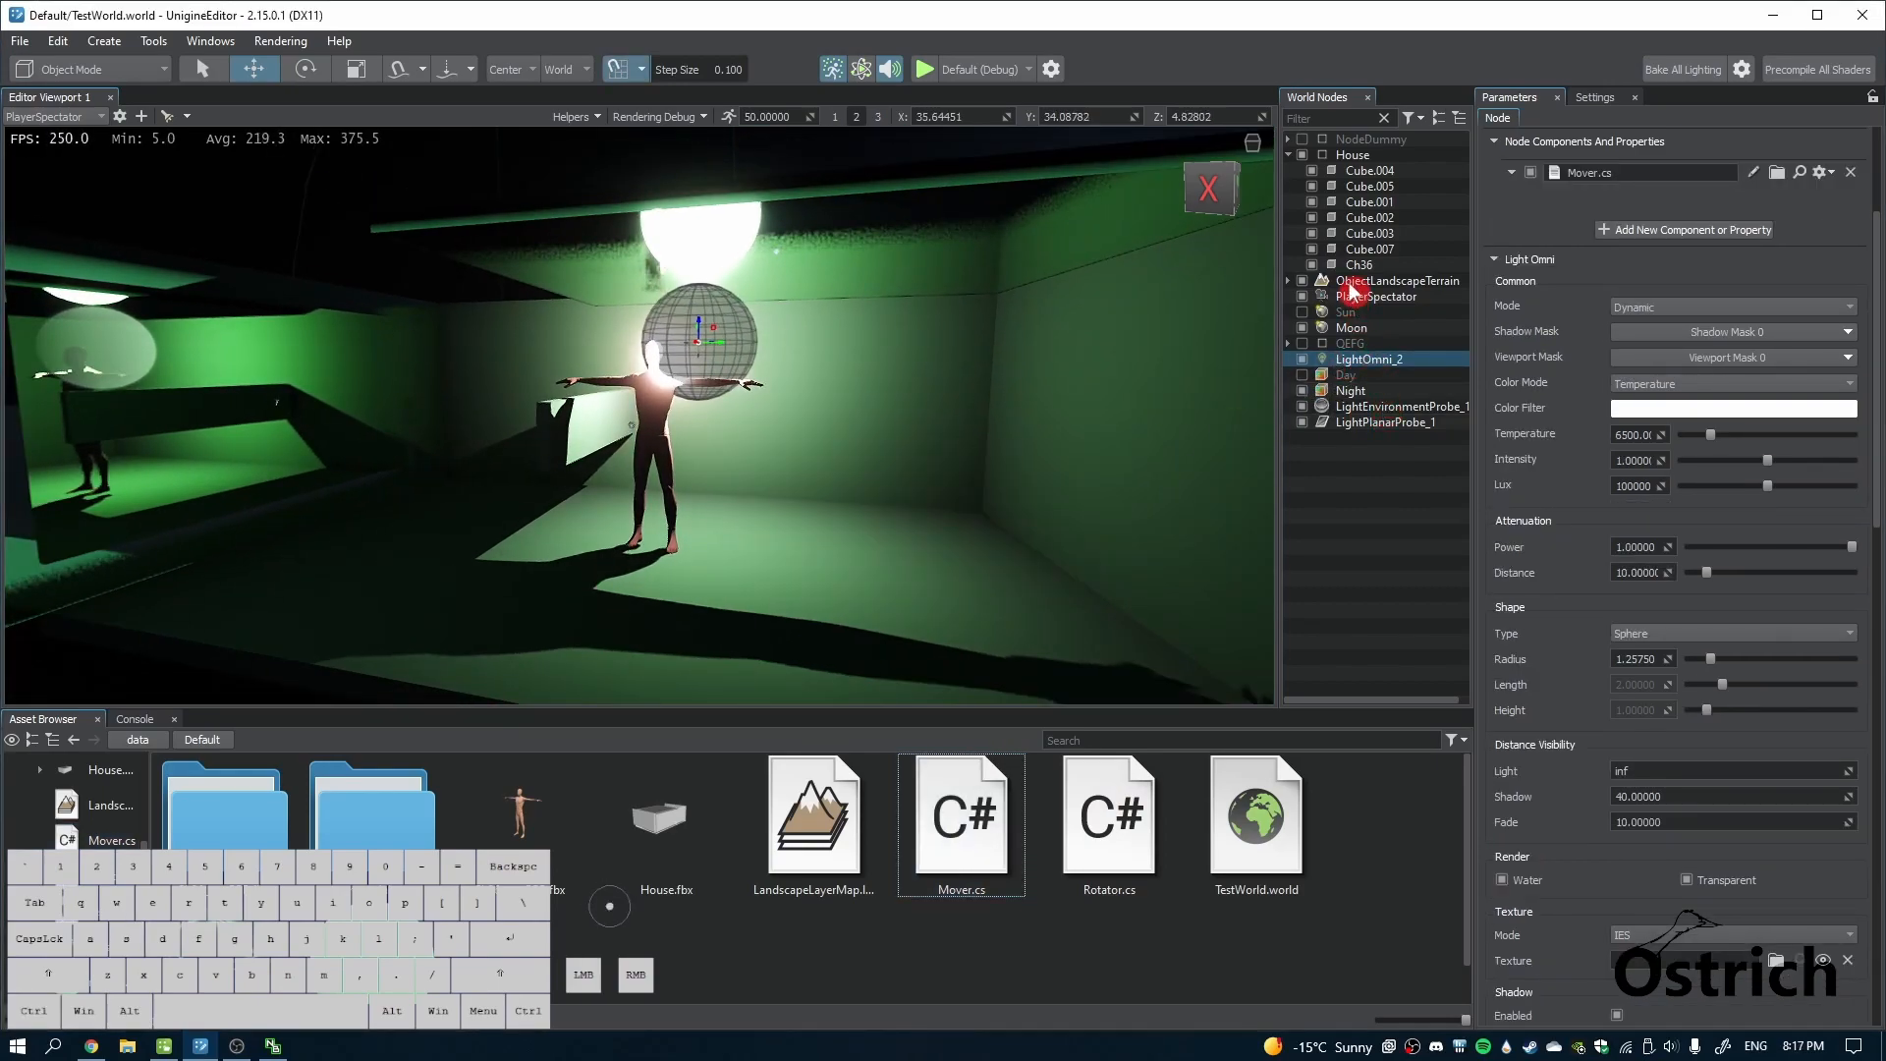
Pull the PlayerSpectator camera back to frame the whole house and run the world
{"action": "left_click", "coordinate": [1349, 298]}
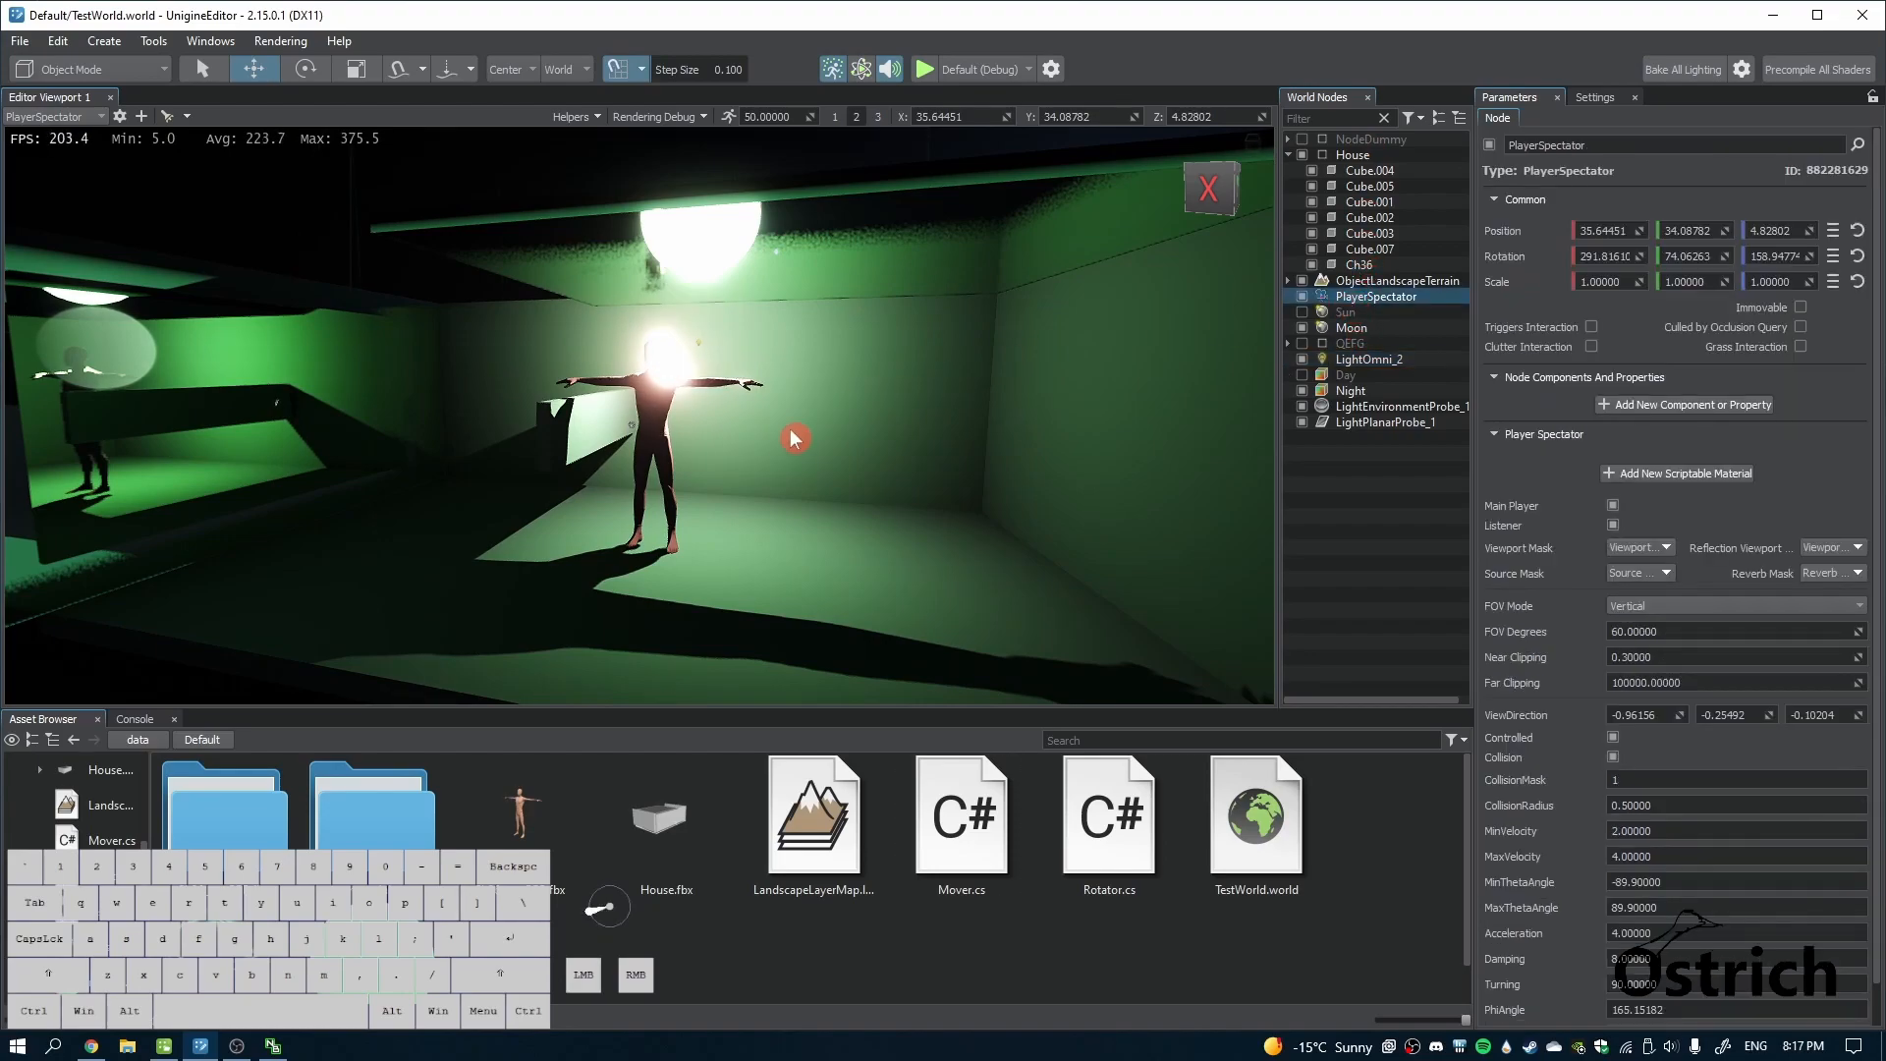
{"action": "mouse_move", "coordinate": [611, 536]}
{"action": "right_mouse_down"}
{"action": "mouse_move", "coordinate": [674, 539]}
{"action": "mouse_move", "coordinate": [640, 534]}
{"action": "right_mouse_up"}
{"action": "key", "text": "s"}
{"action": "key", "text": "w"}
{"action": "key", "text": "s"}
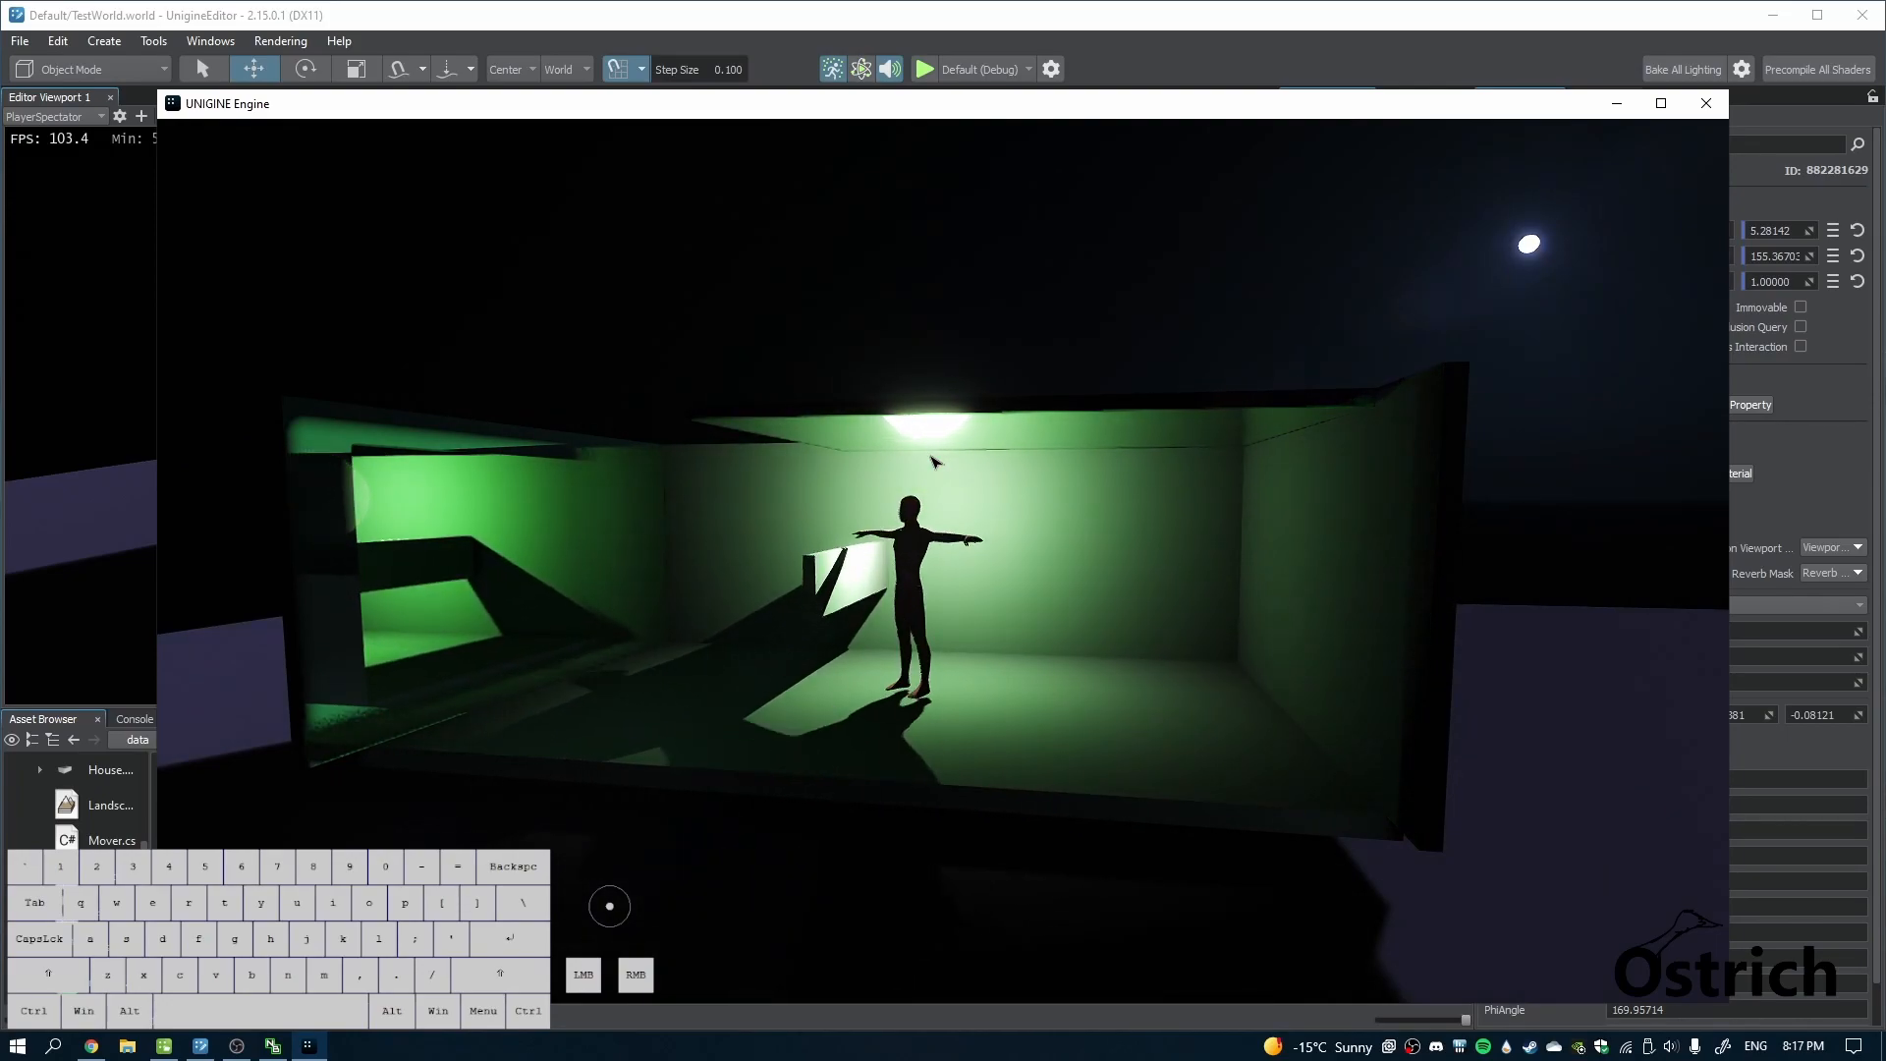
Fly through the running scene and examine how the moving light and rotating figure reflect in the side wall
{"action": "left_click", "coordinate": [931, 457]}
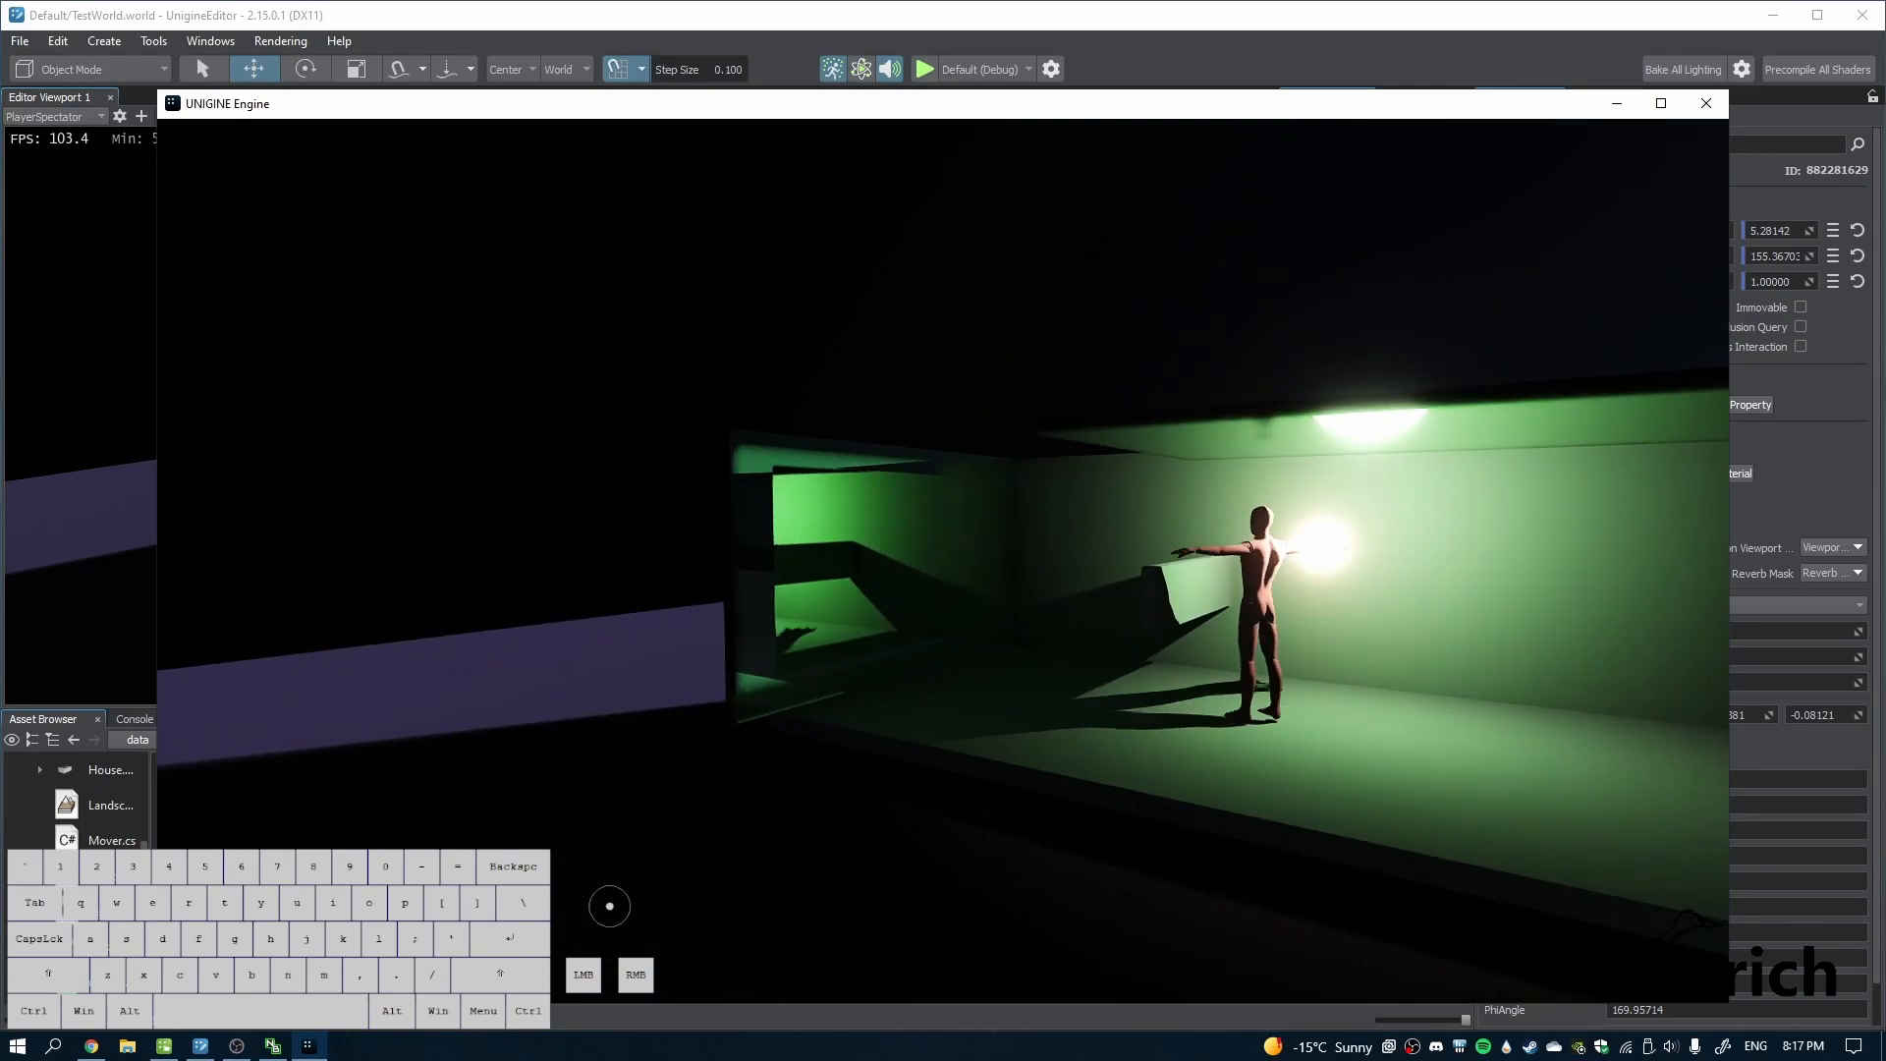
{"action": "key", "text": "w"}
{"action": "key", "text": "shift+a"}
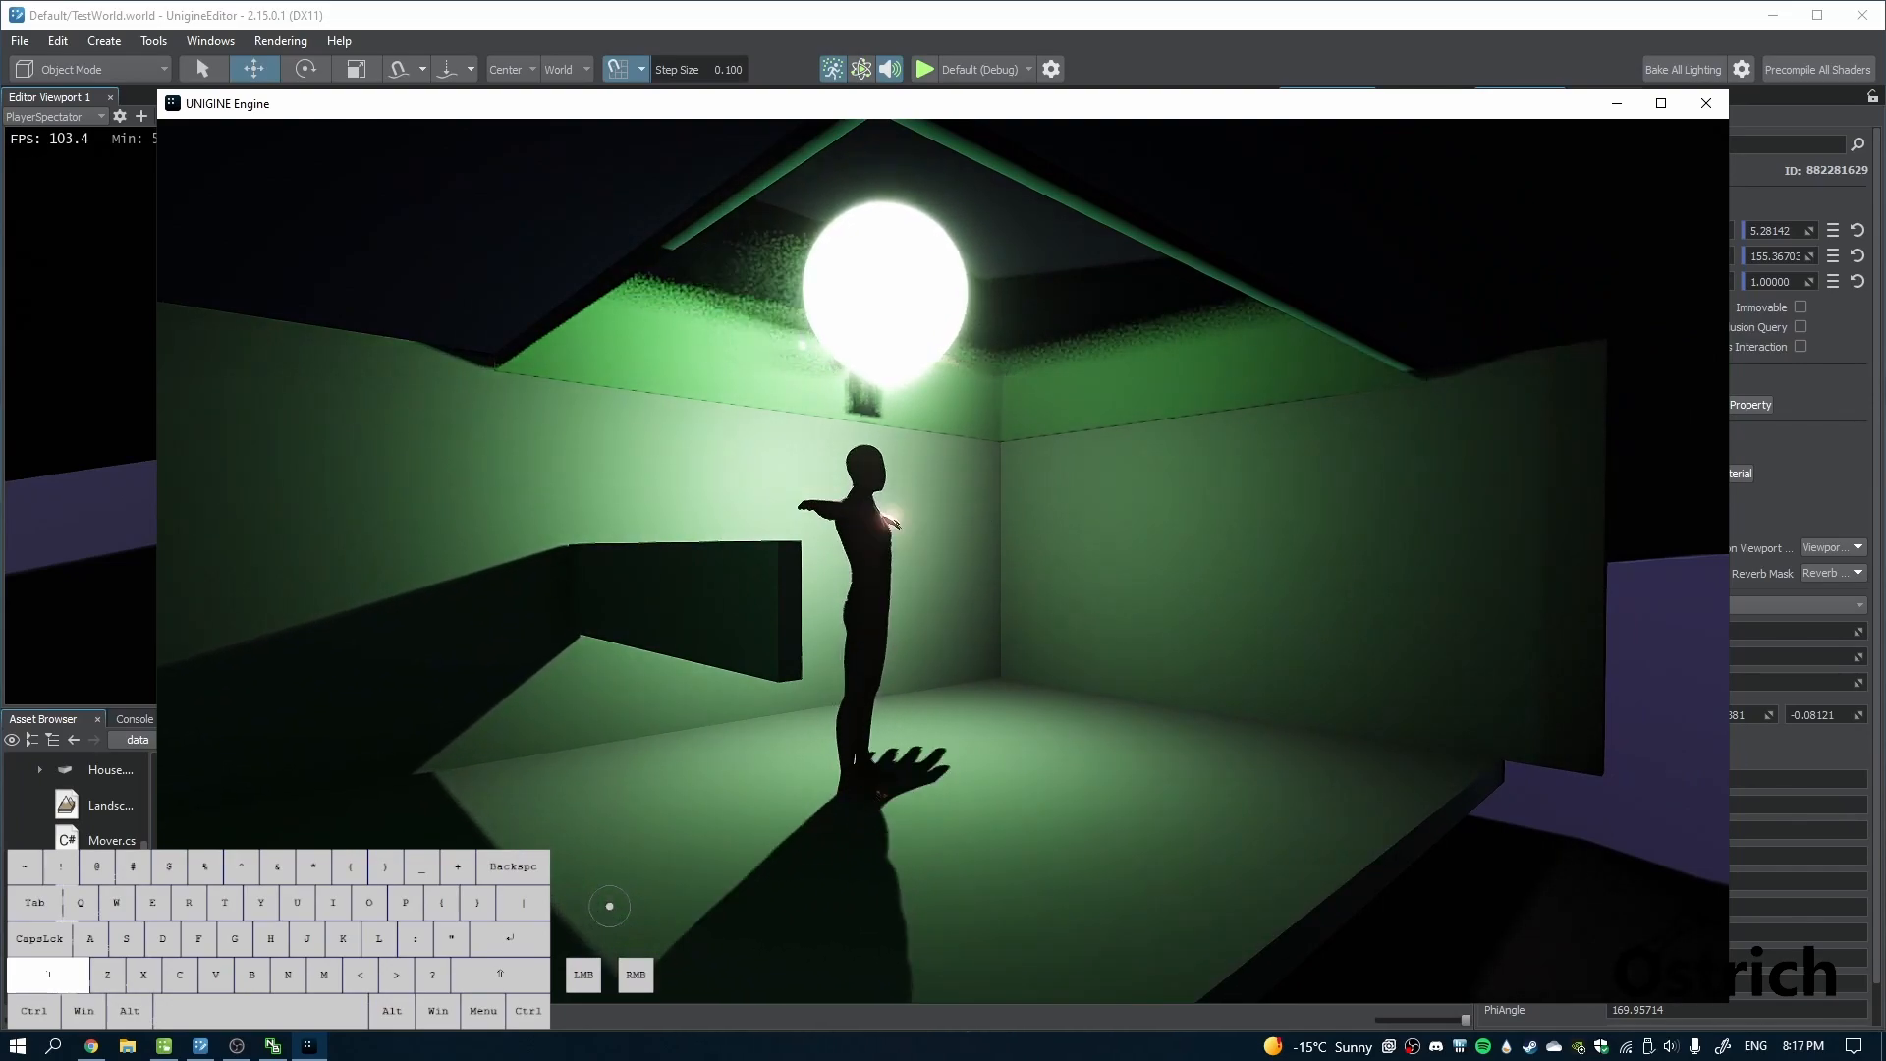
{"action": "key", "text": "d"}
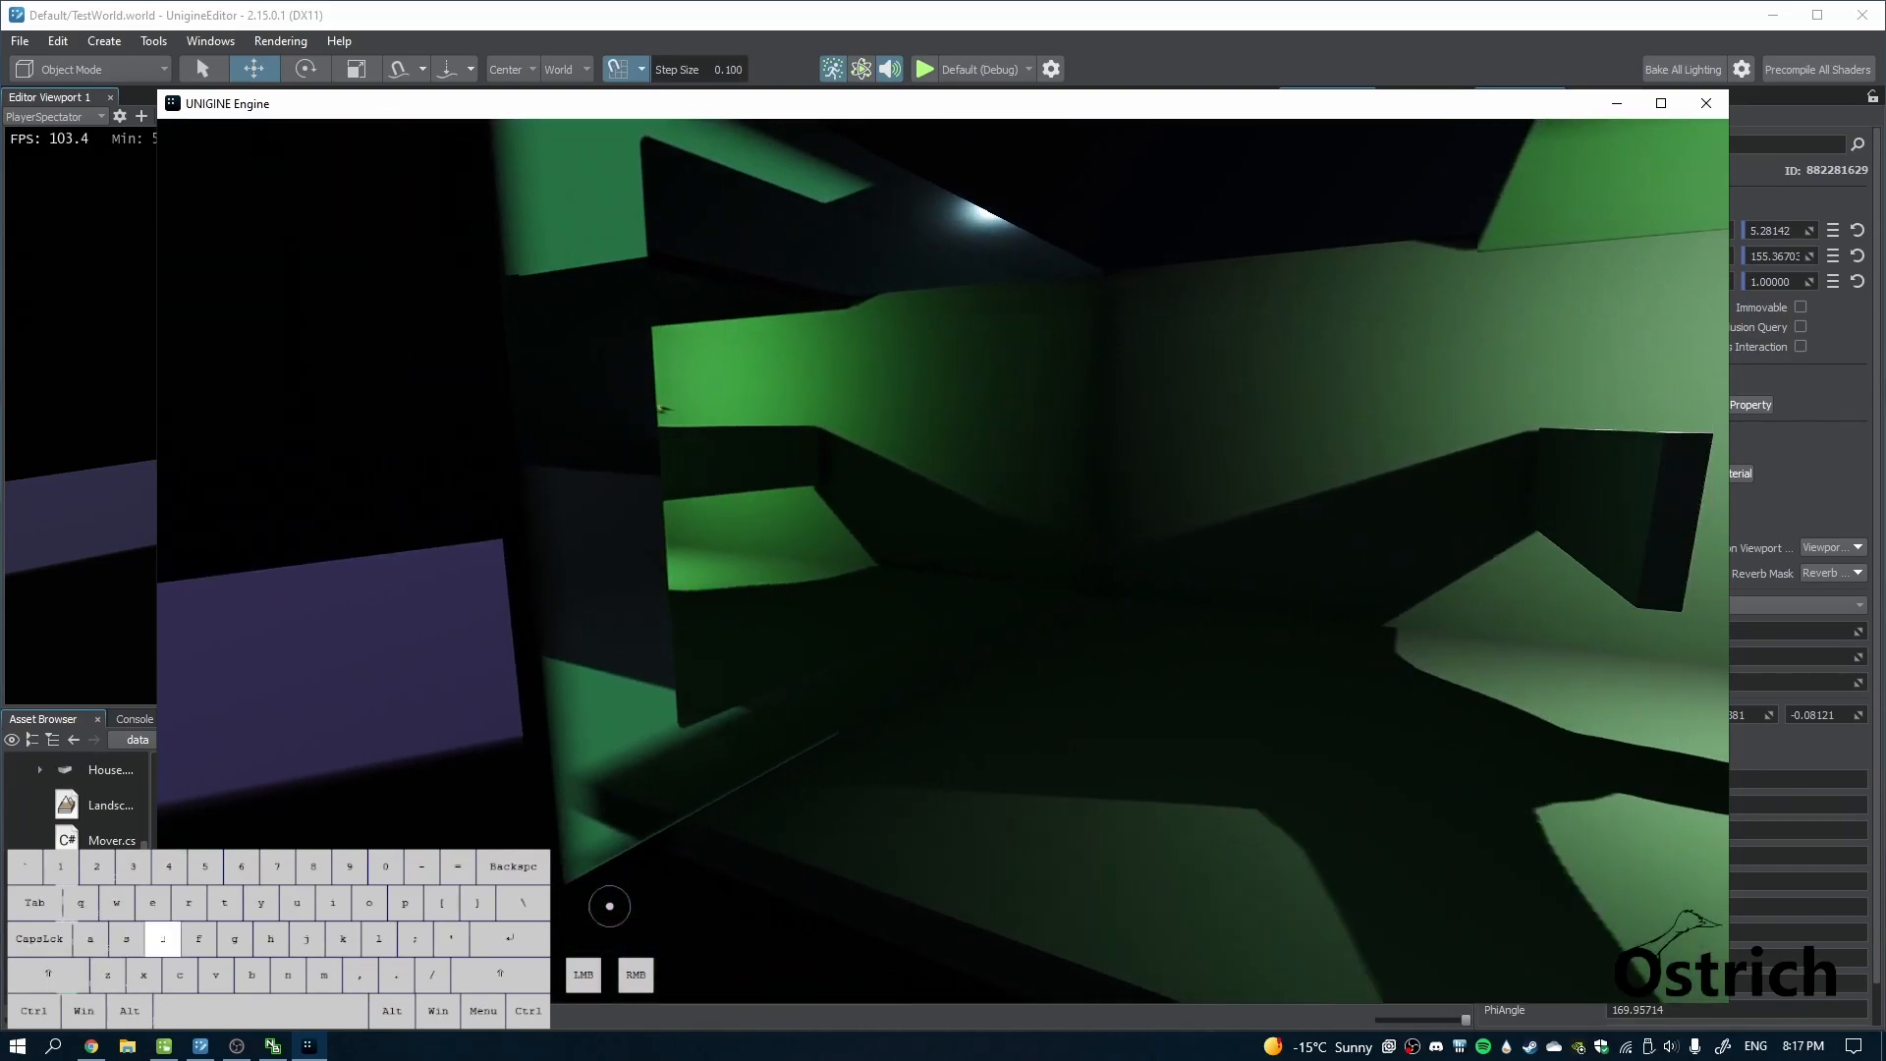
{"action": "key", "text": "shift+w"}
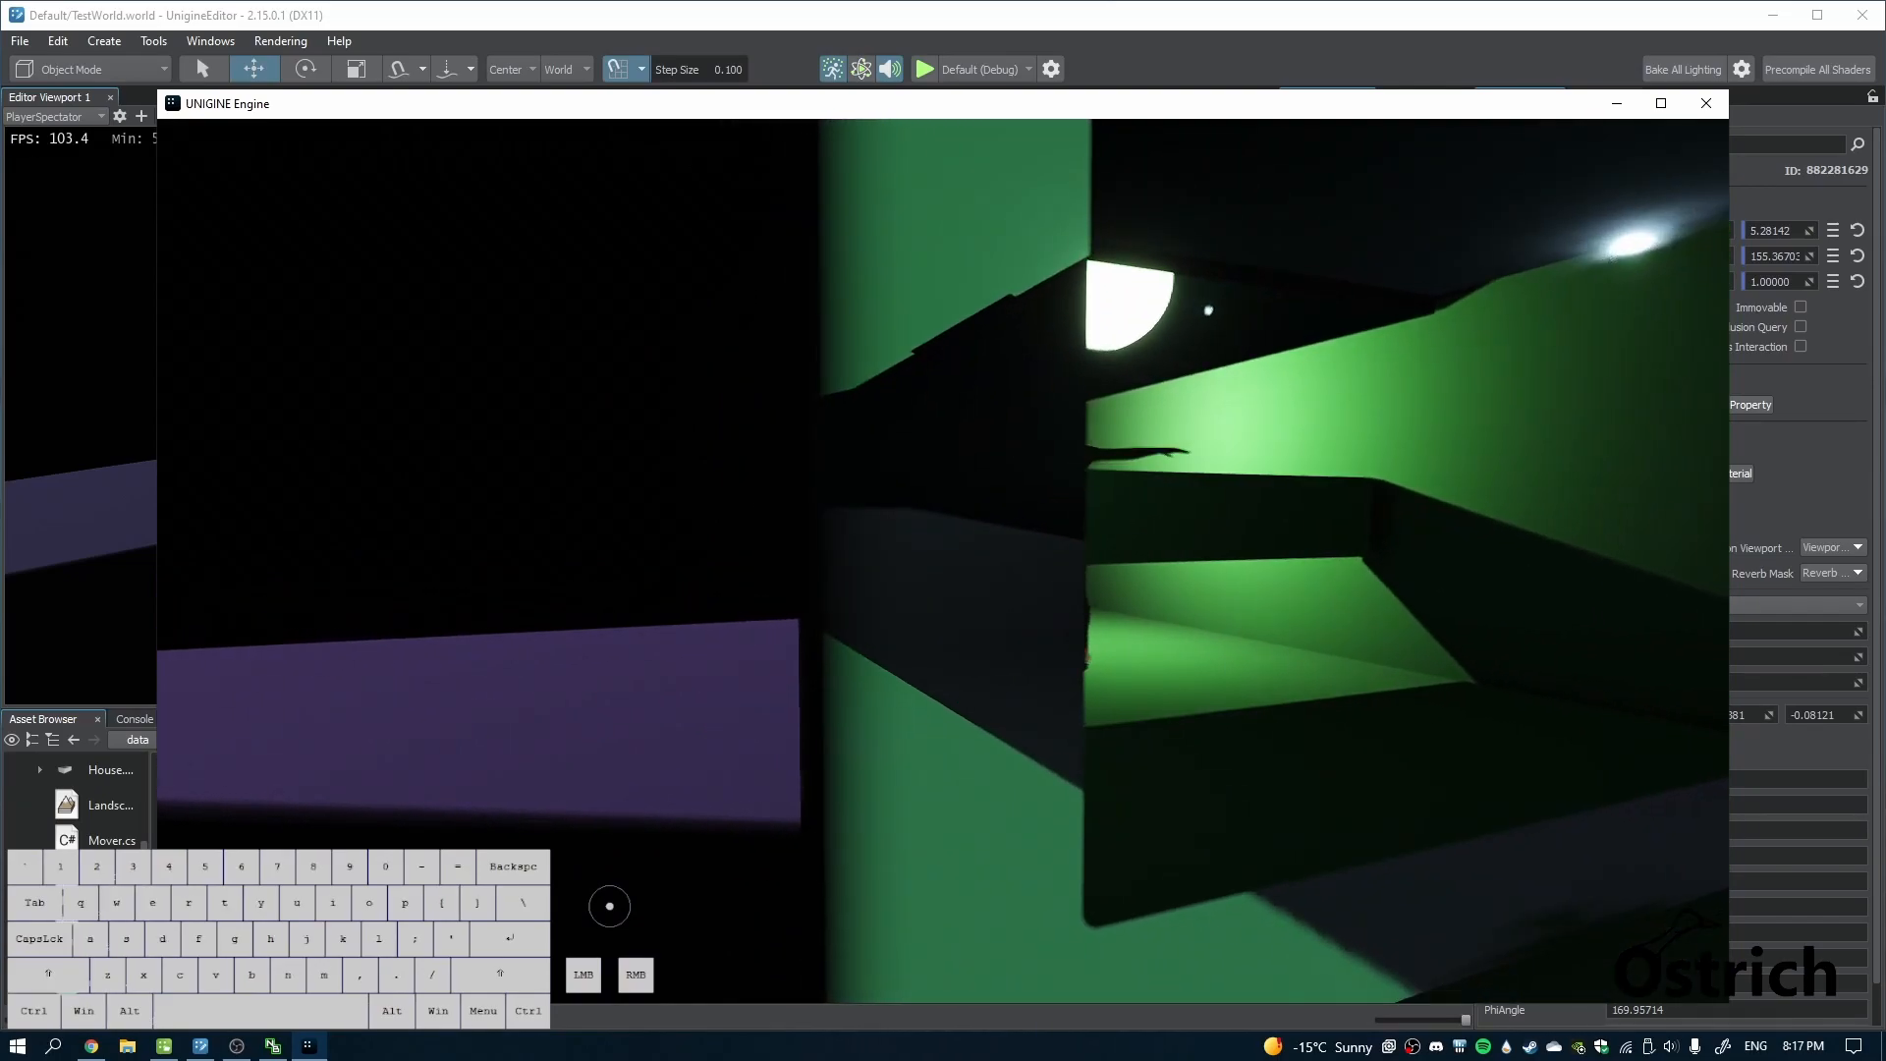
{"action": "key", "text": "s"}
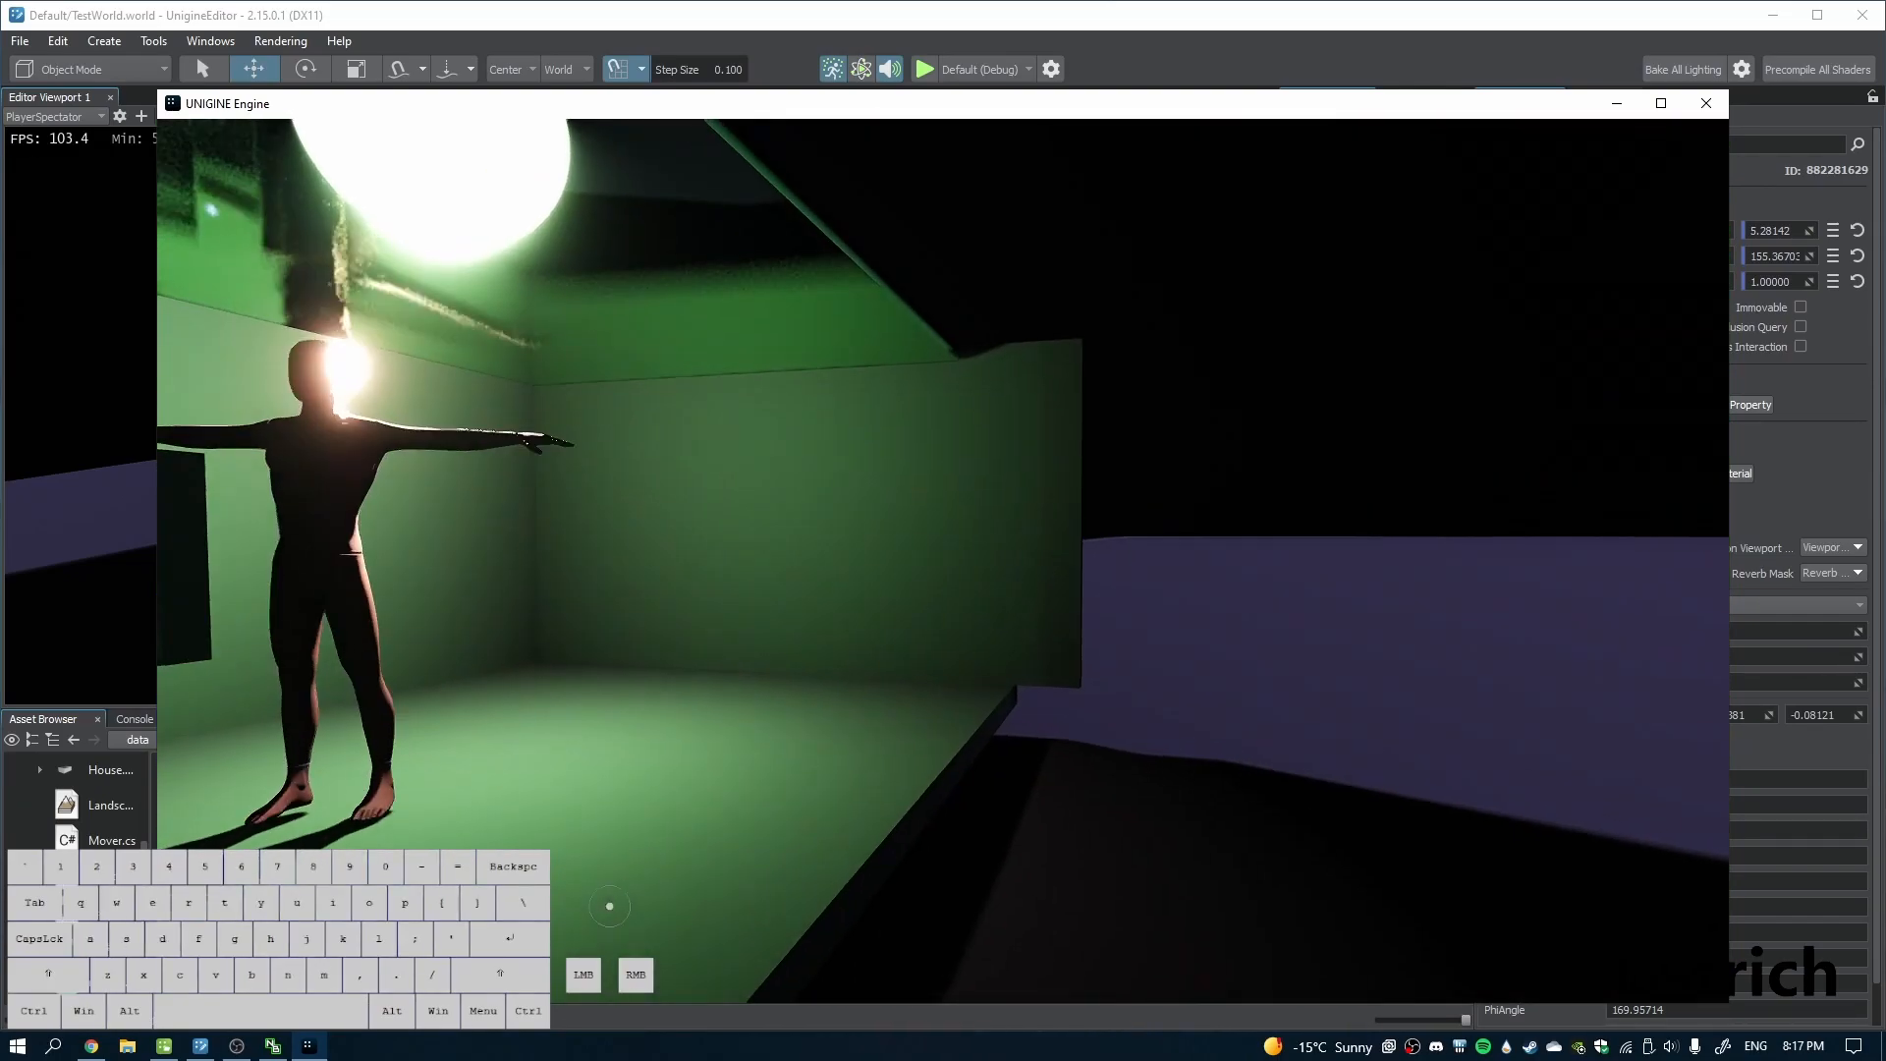
{"action": "key", "text": "d"}
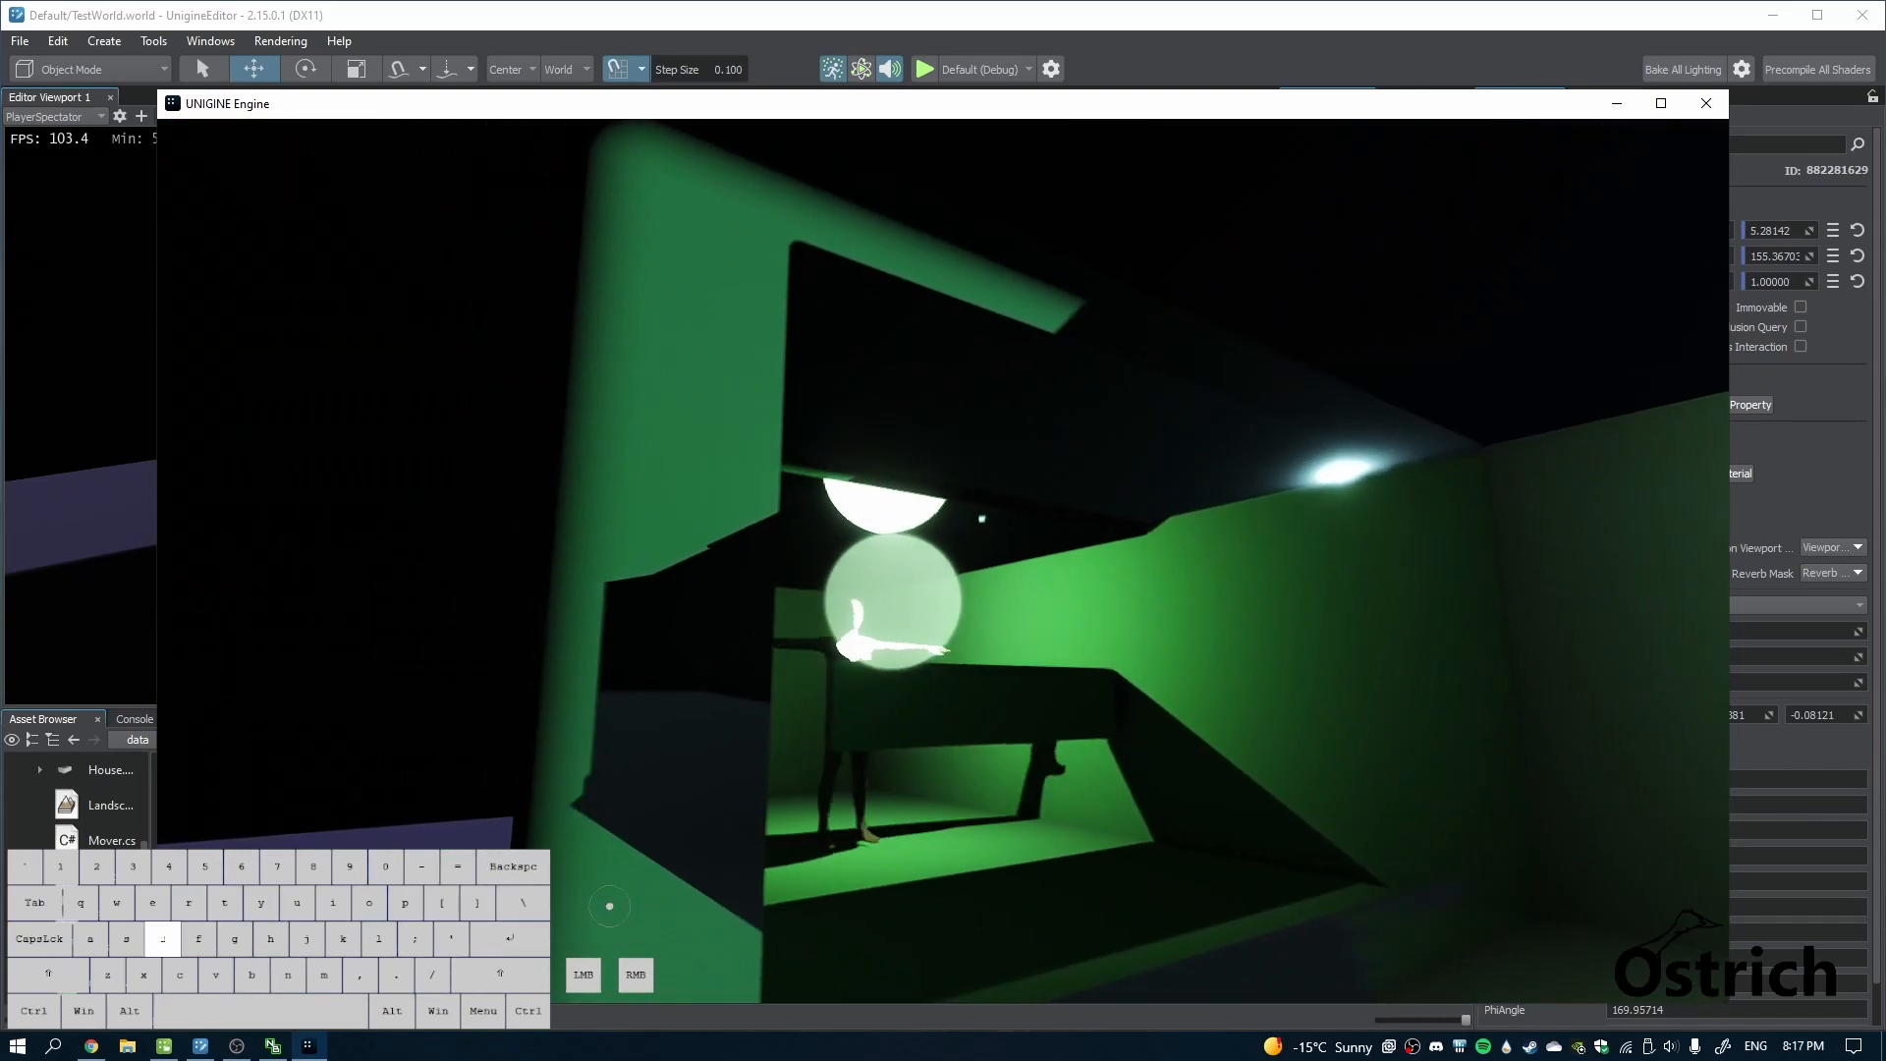
{"action": "key", "text": "a"}
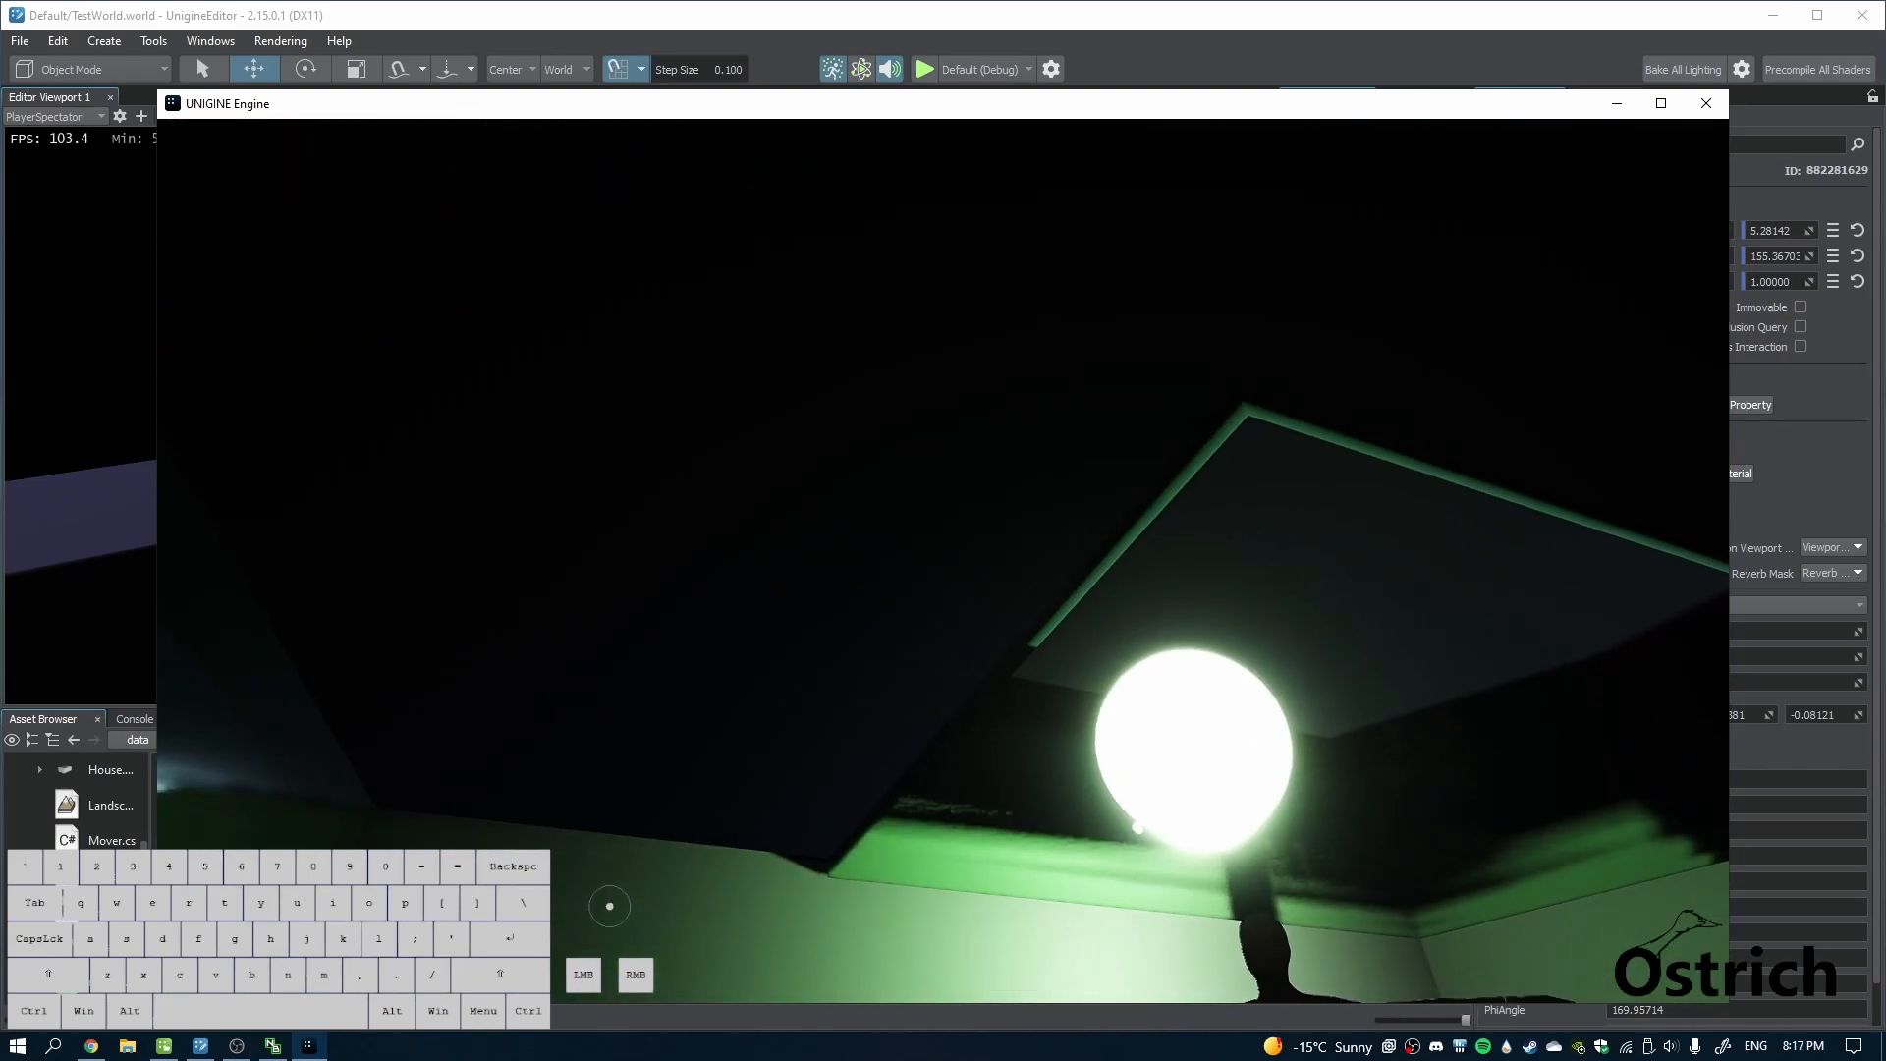
{"action": "key", "text": "d"}
{"action": "key", "text": "w"}
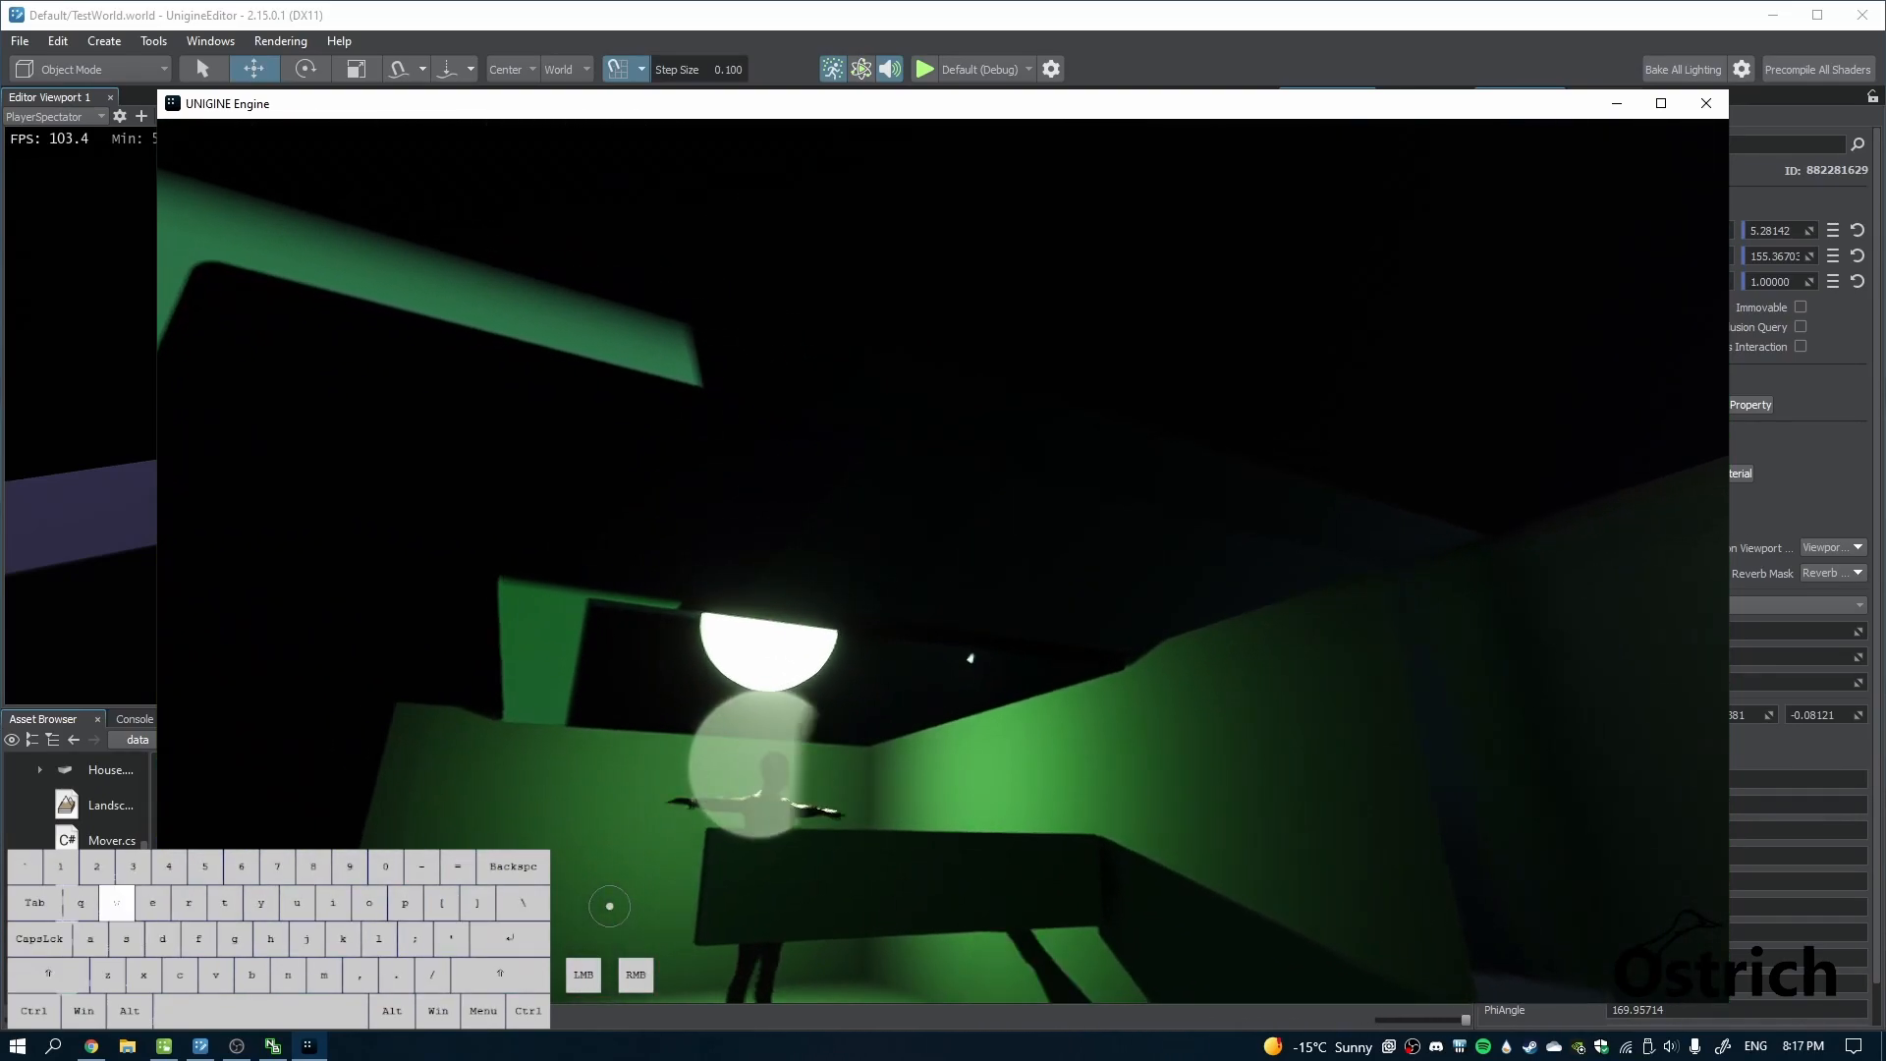
{"action": "key", "text": "s"}
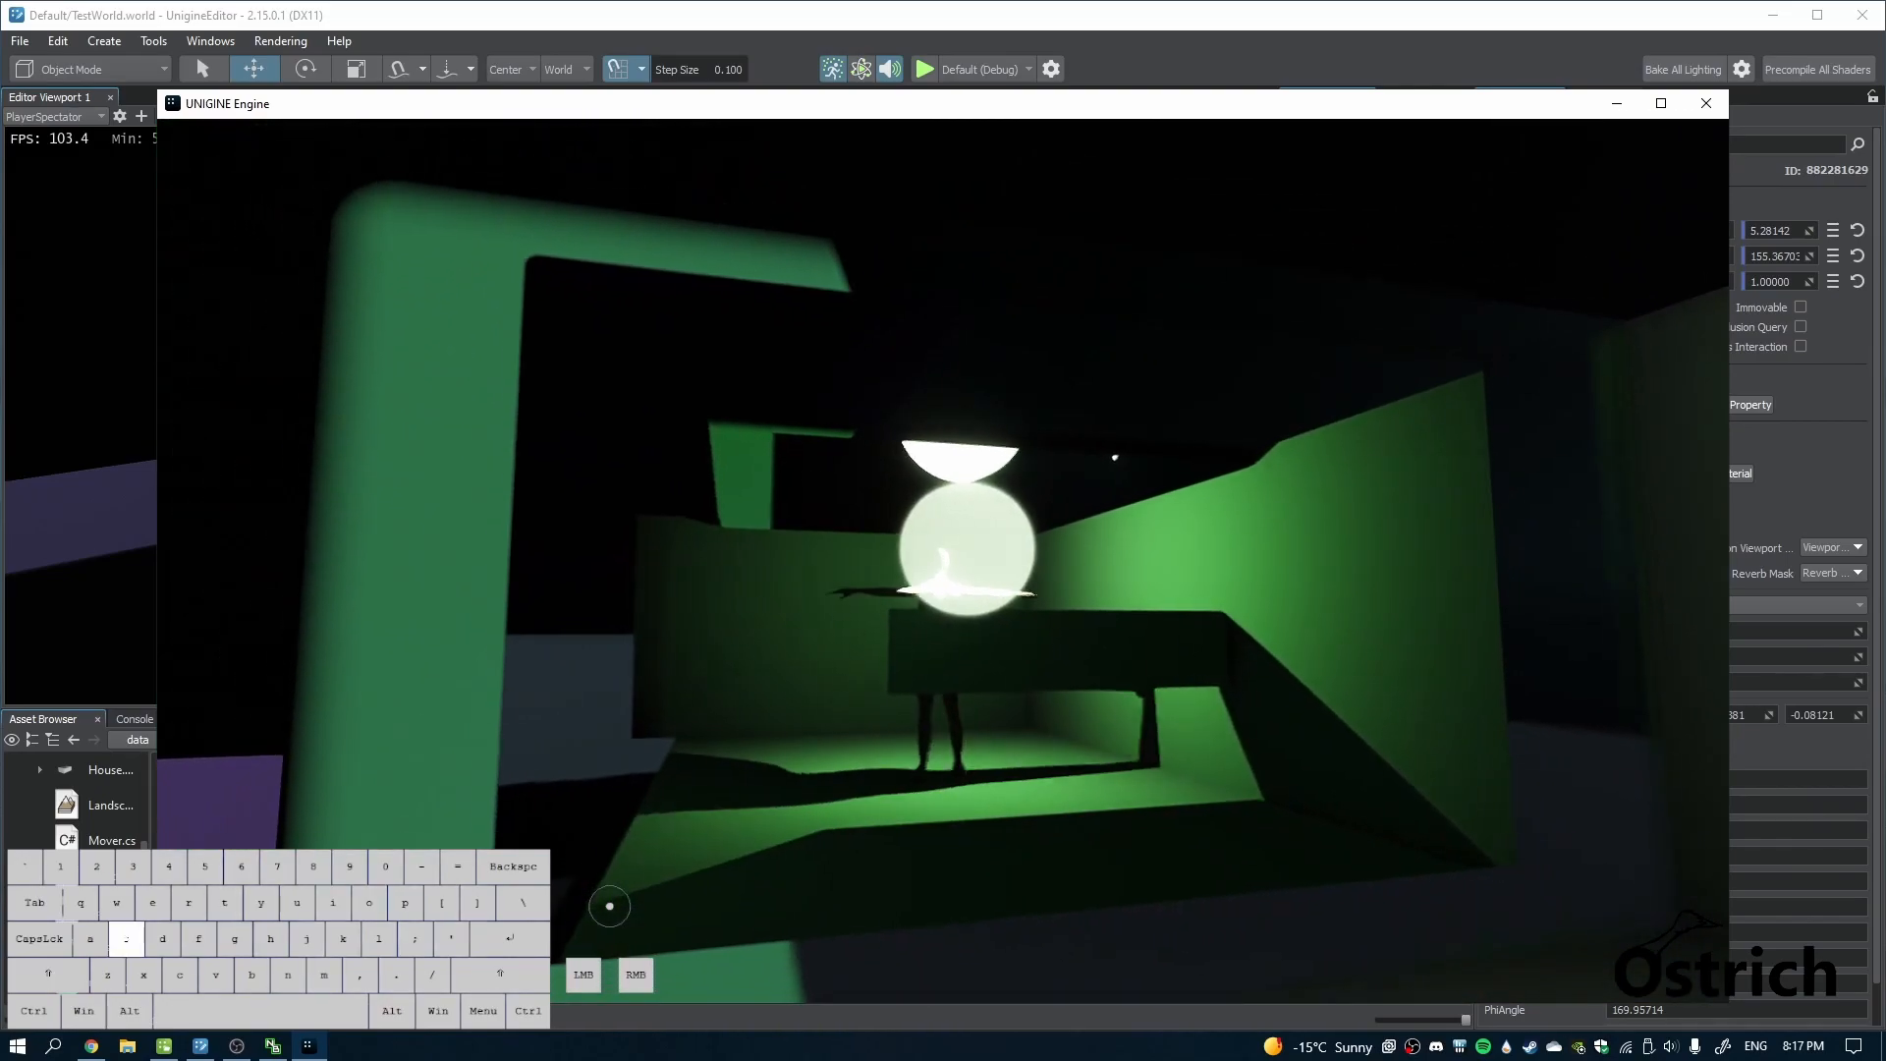
{"action": "key", "text": "a"}
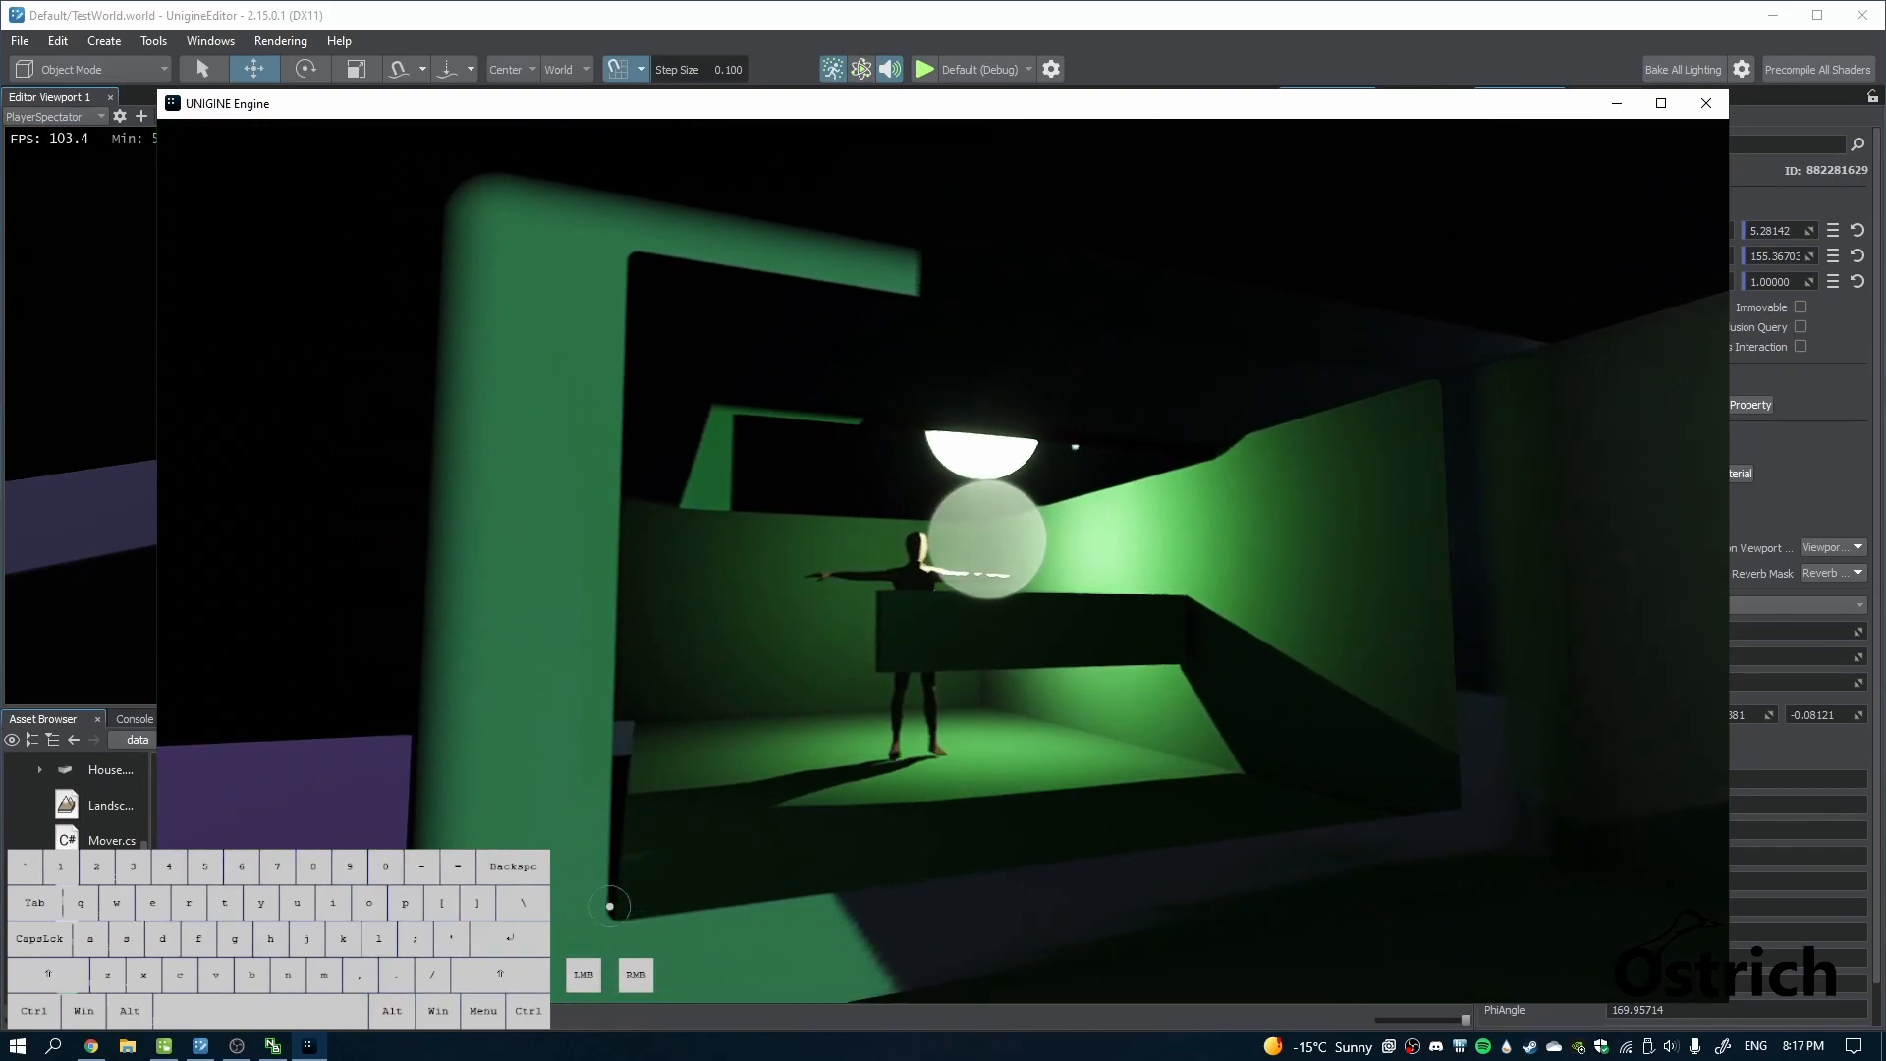
{"action": "key", "text": "d"}
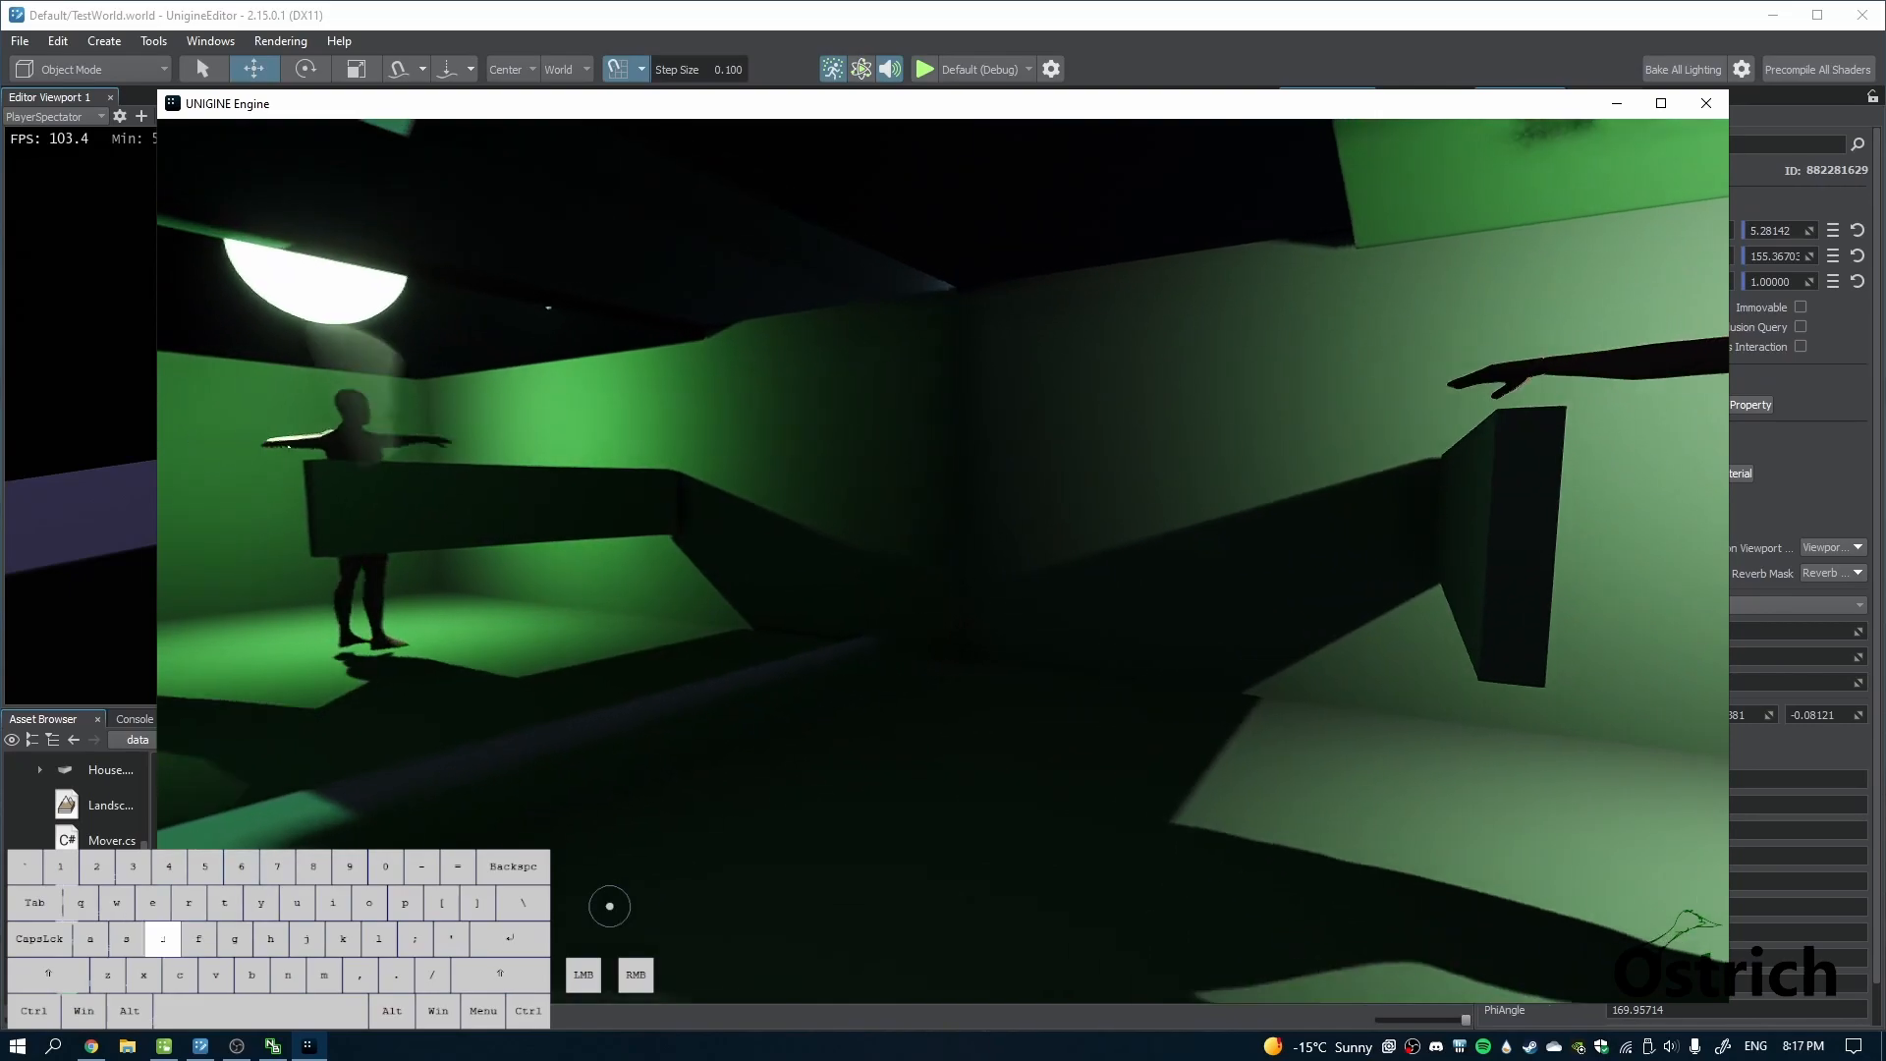
Examine the moving light's reflection on the ceiling above the figure in the running scene
{"action": "key", "text": "shift+w"}
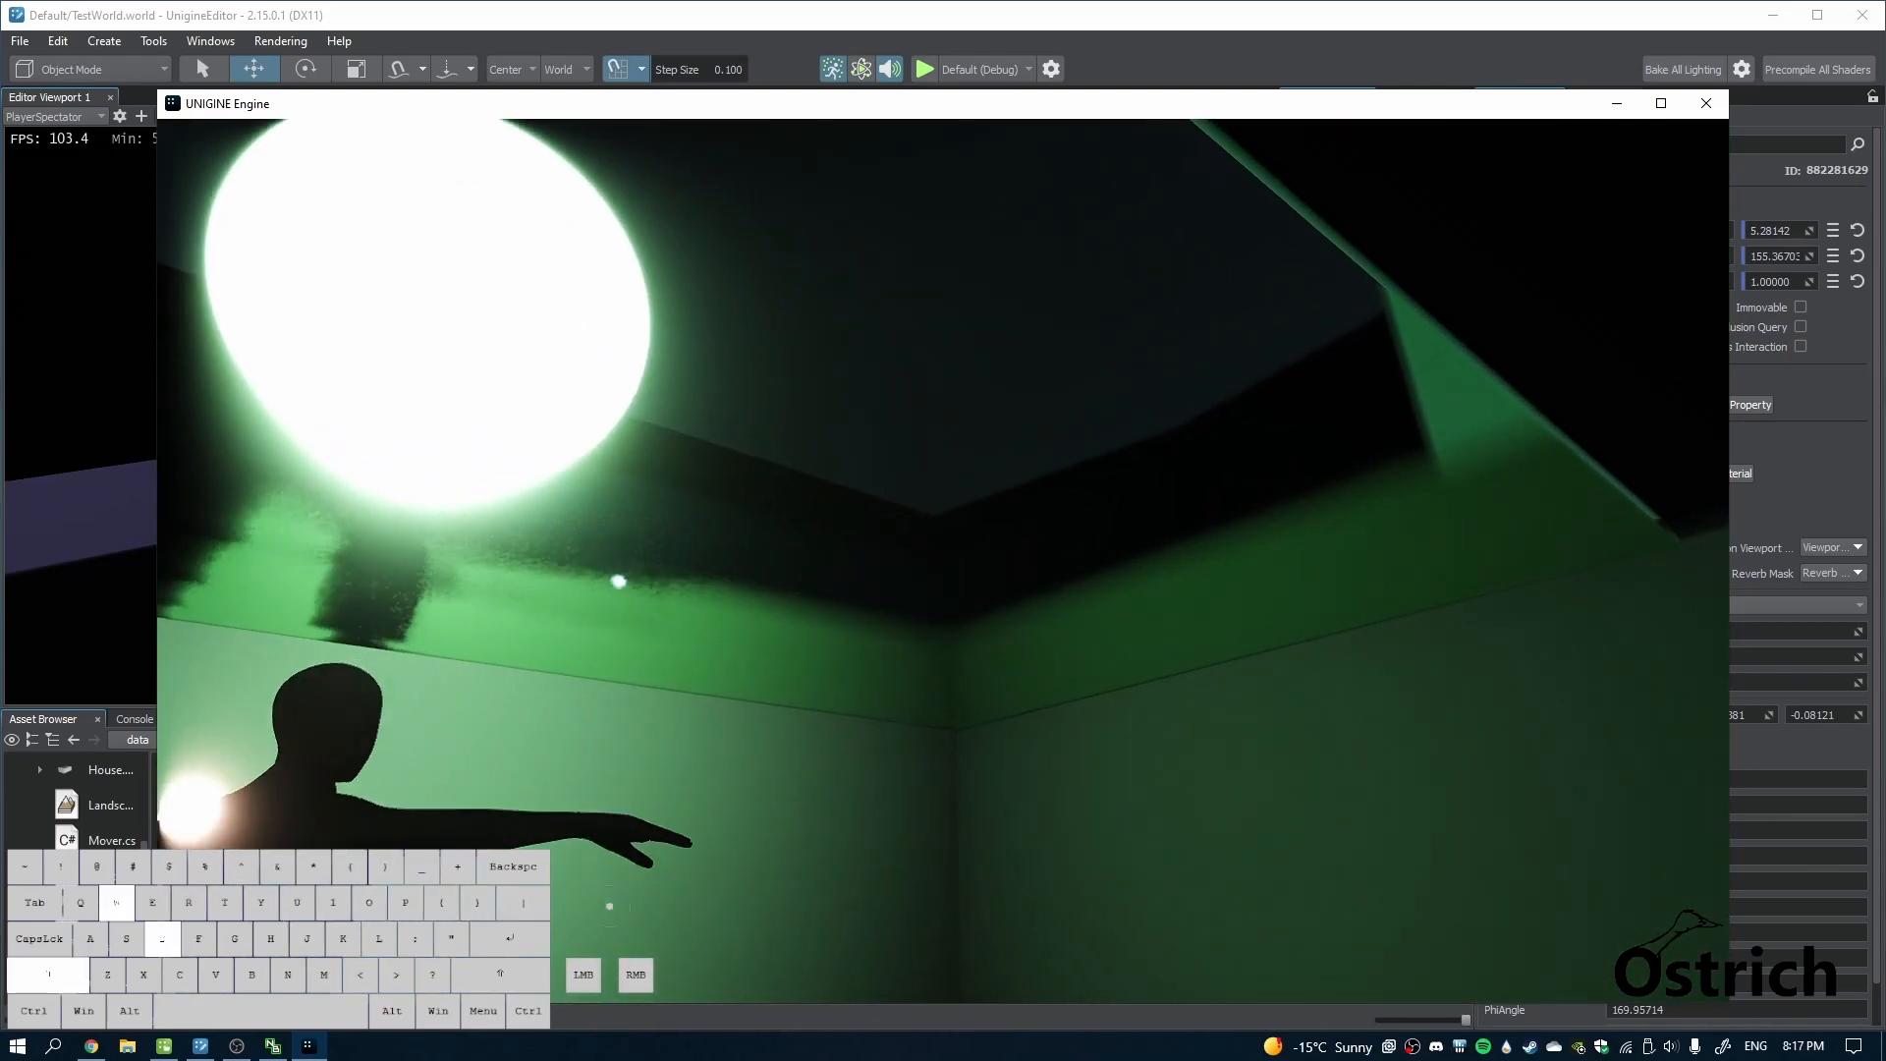
{"action": "key", "text": "w"}
{"action": "key", "text": "d"}
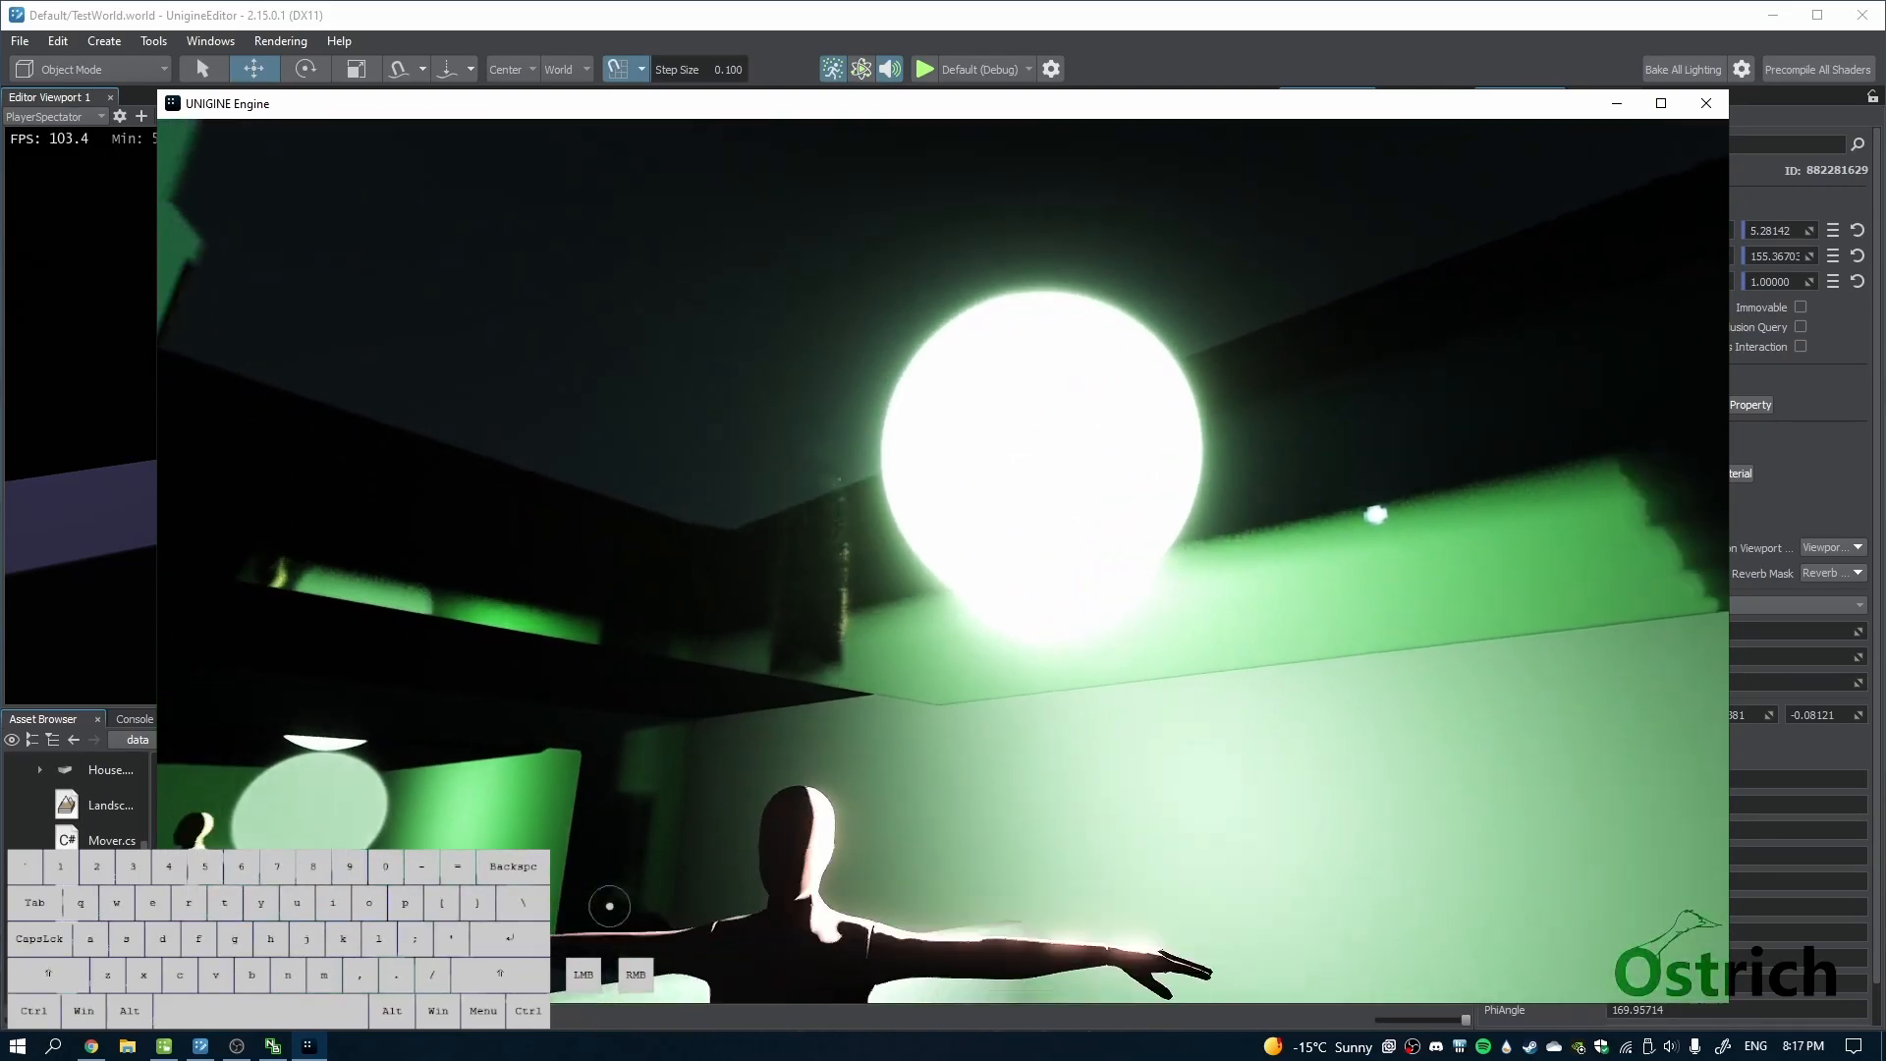
{"action": "key", "text": "Escape"}
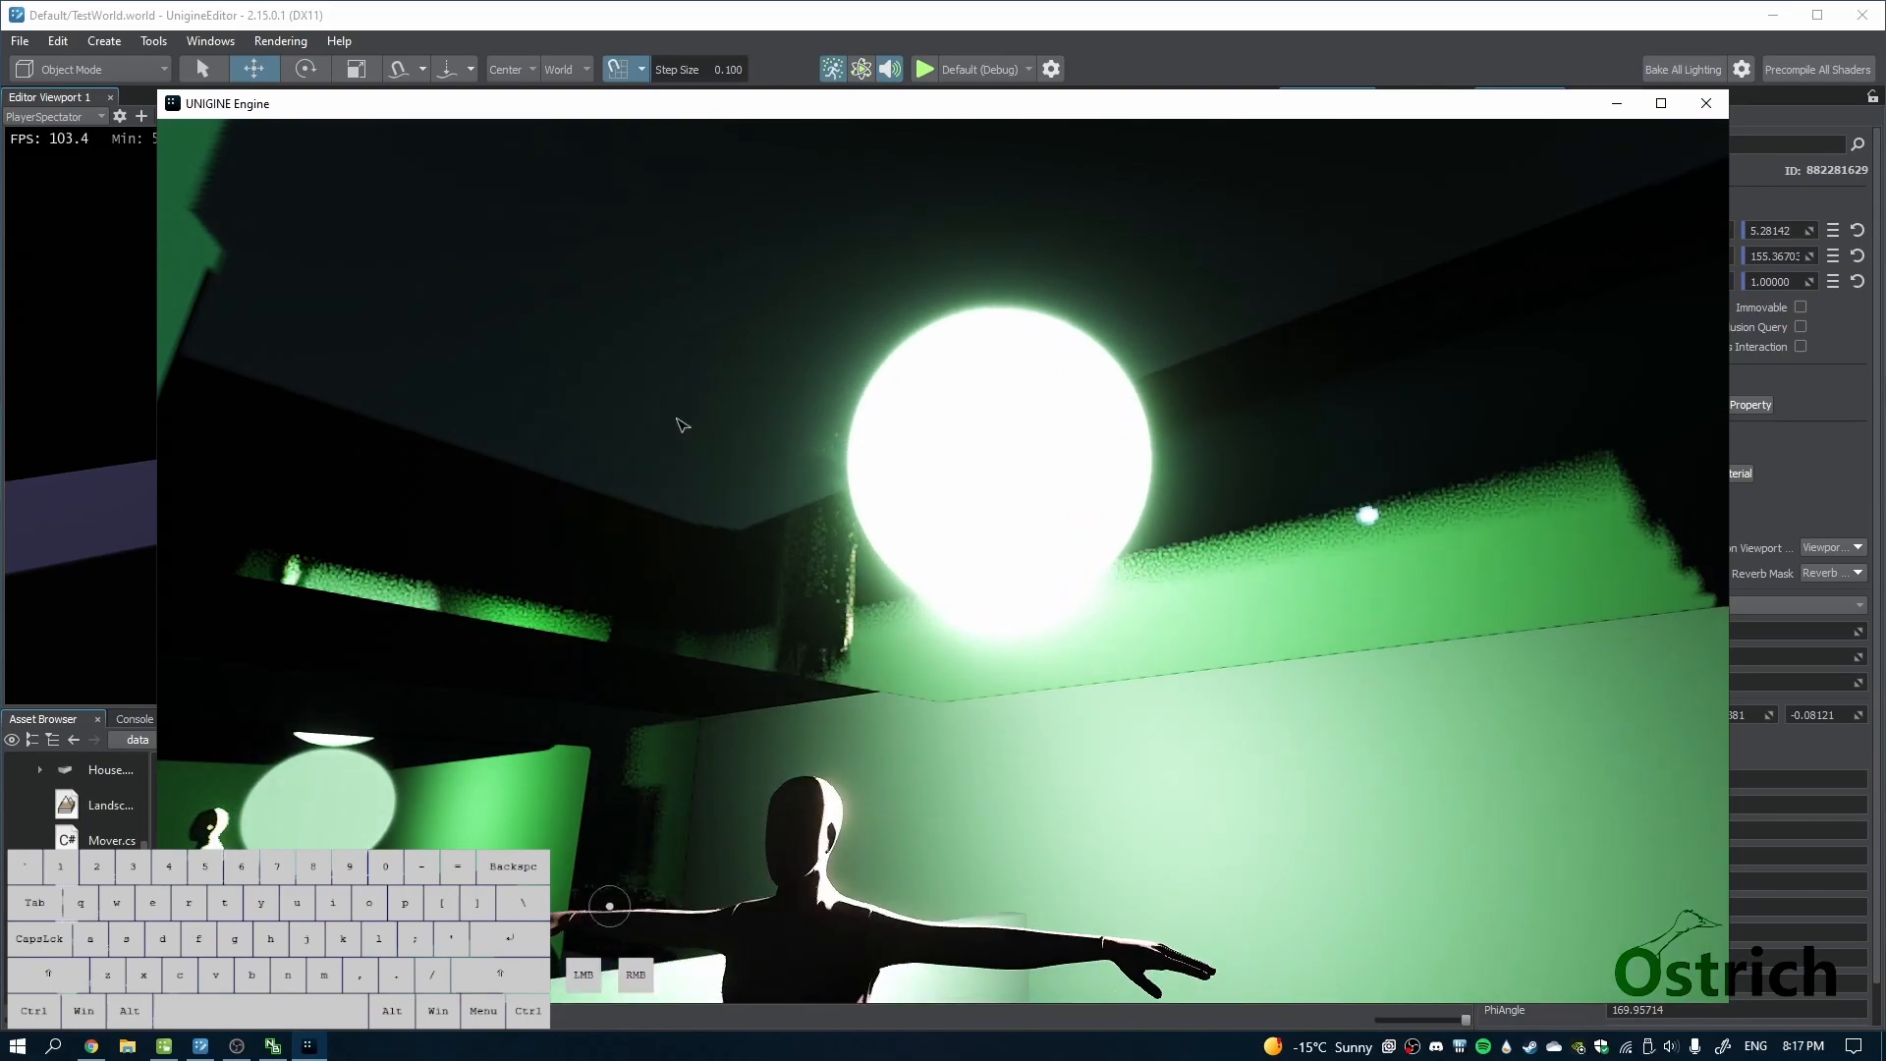
{"action": "key", "text": "s"}
{"action": "right_click", "coordinate": [1211, 664]}
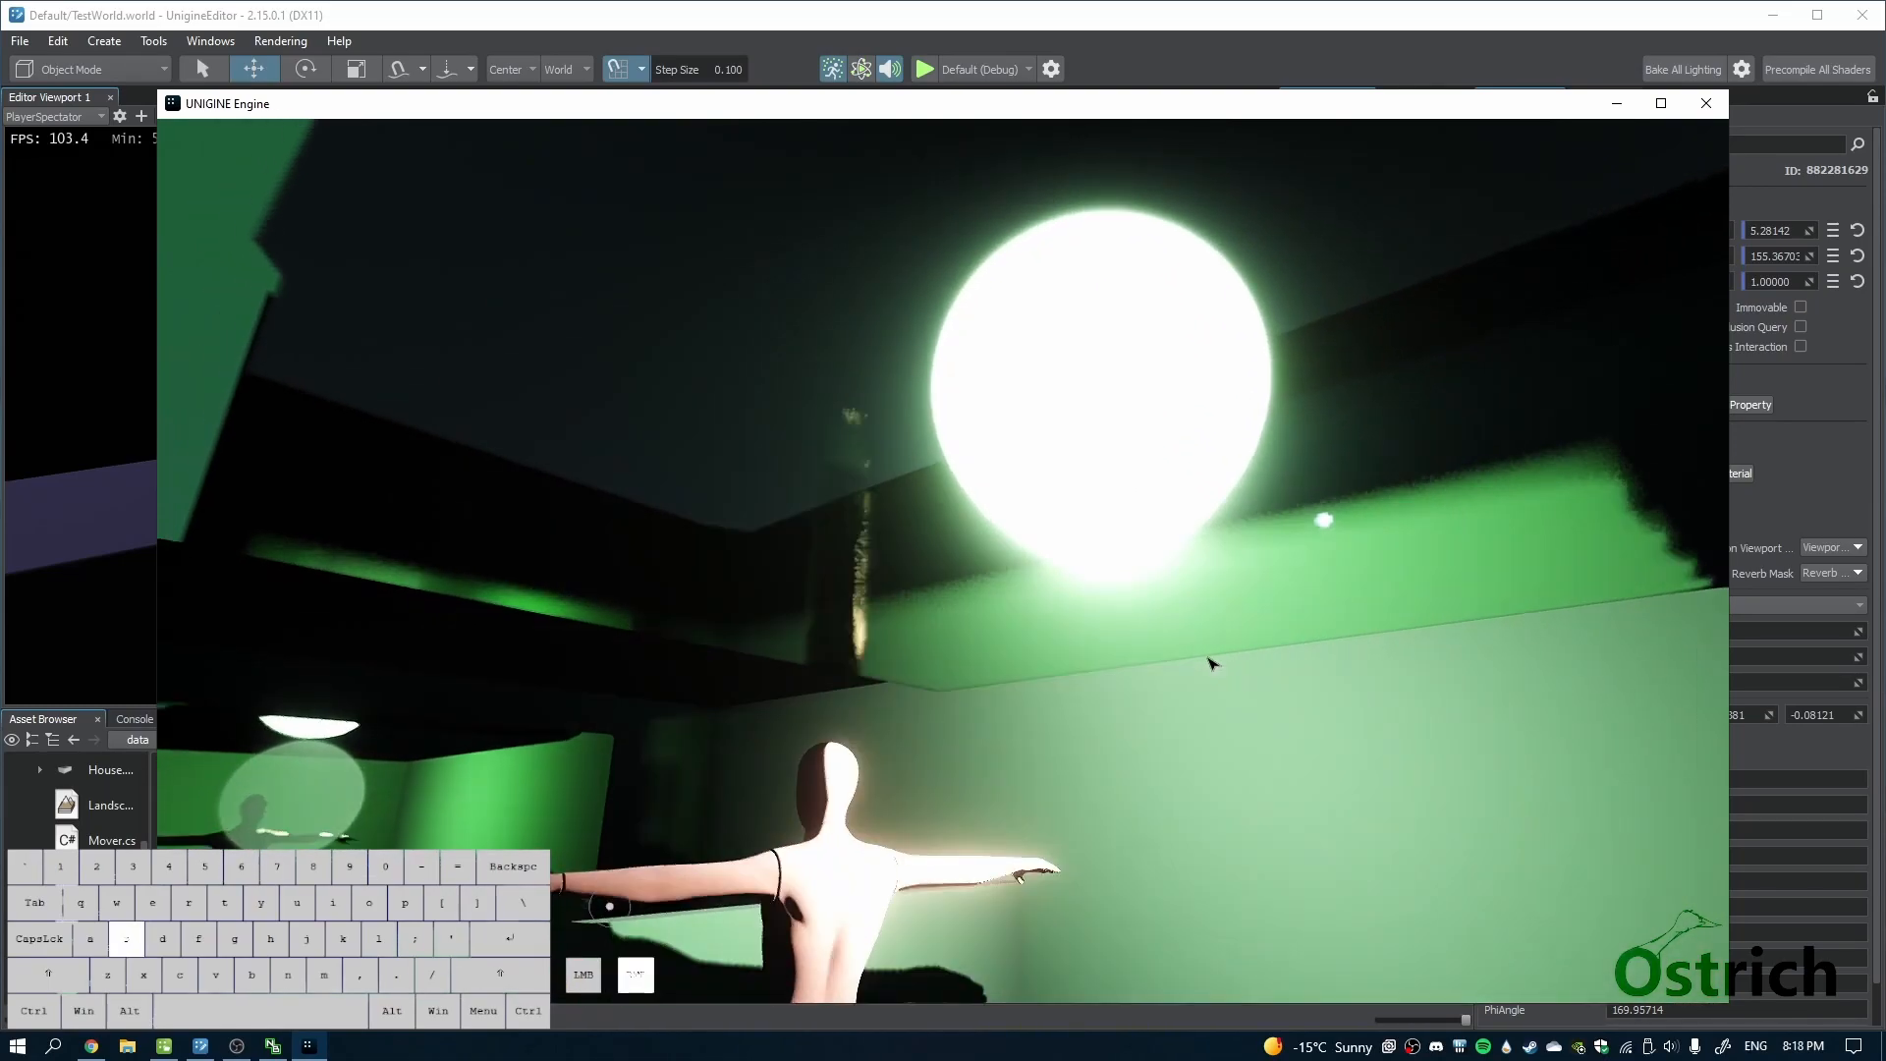
Back out to view the whole running house and inspect the outer edge of its end wall
{"action": "left_click", "coordinate": [1197, 689]}
{"action": "key", "text": "shift+s"}
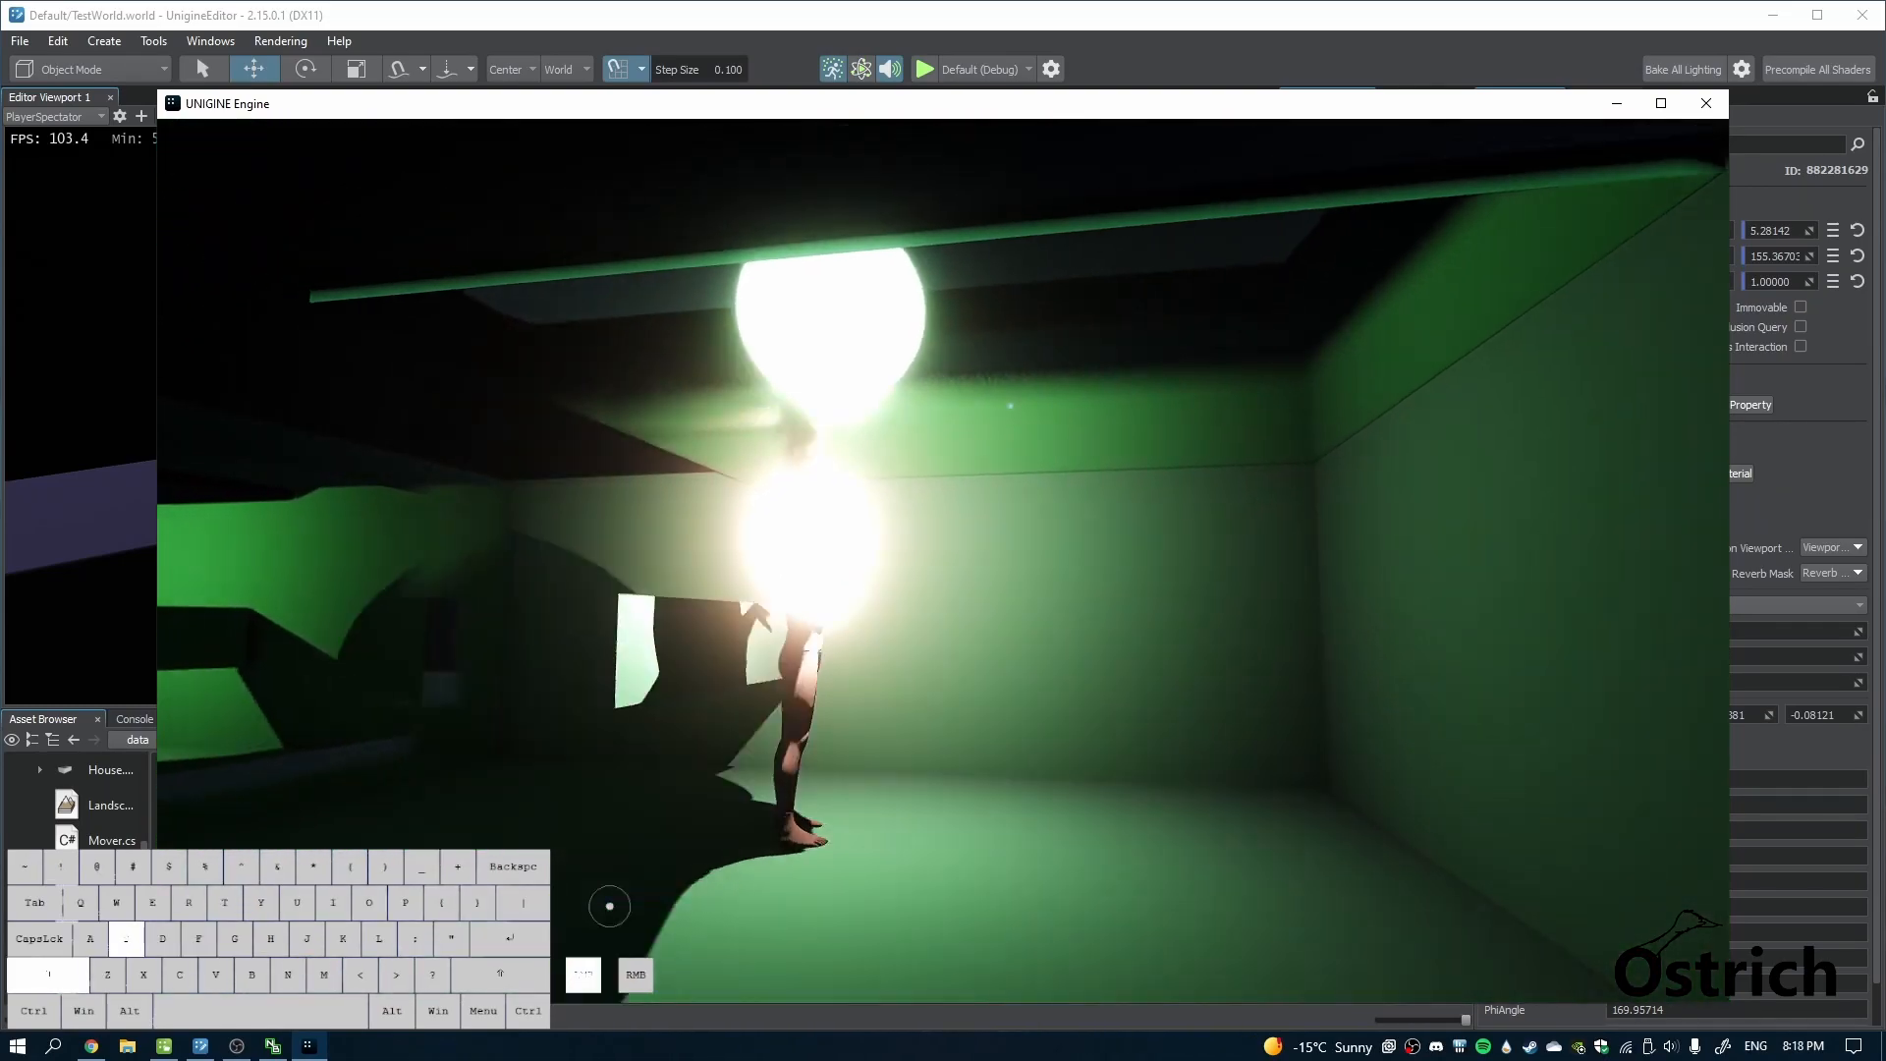
{"action": "key", "text": "shift+a"}
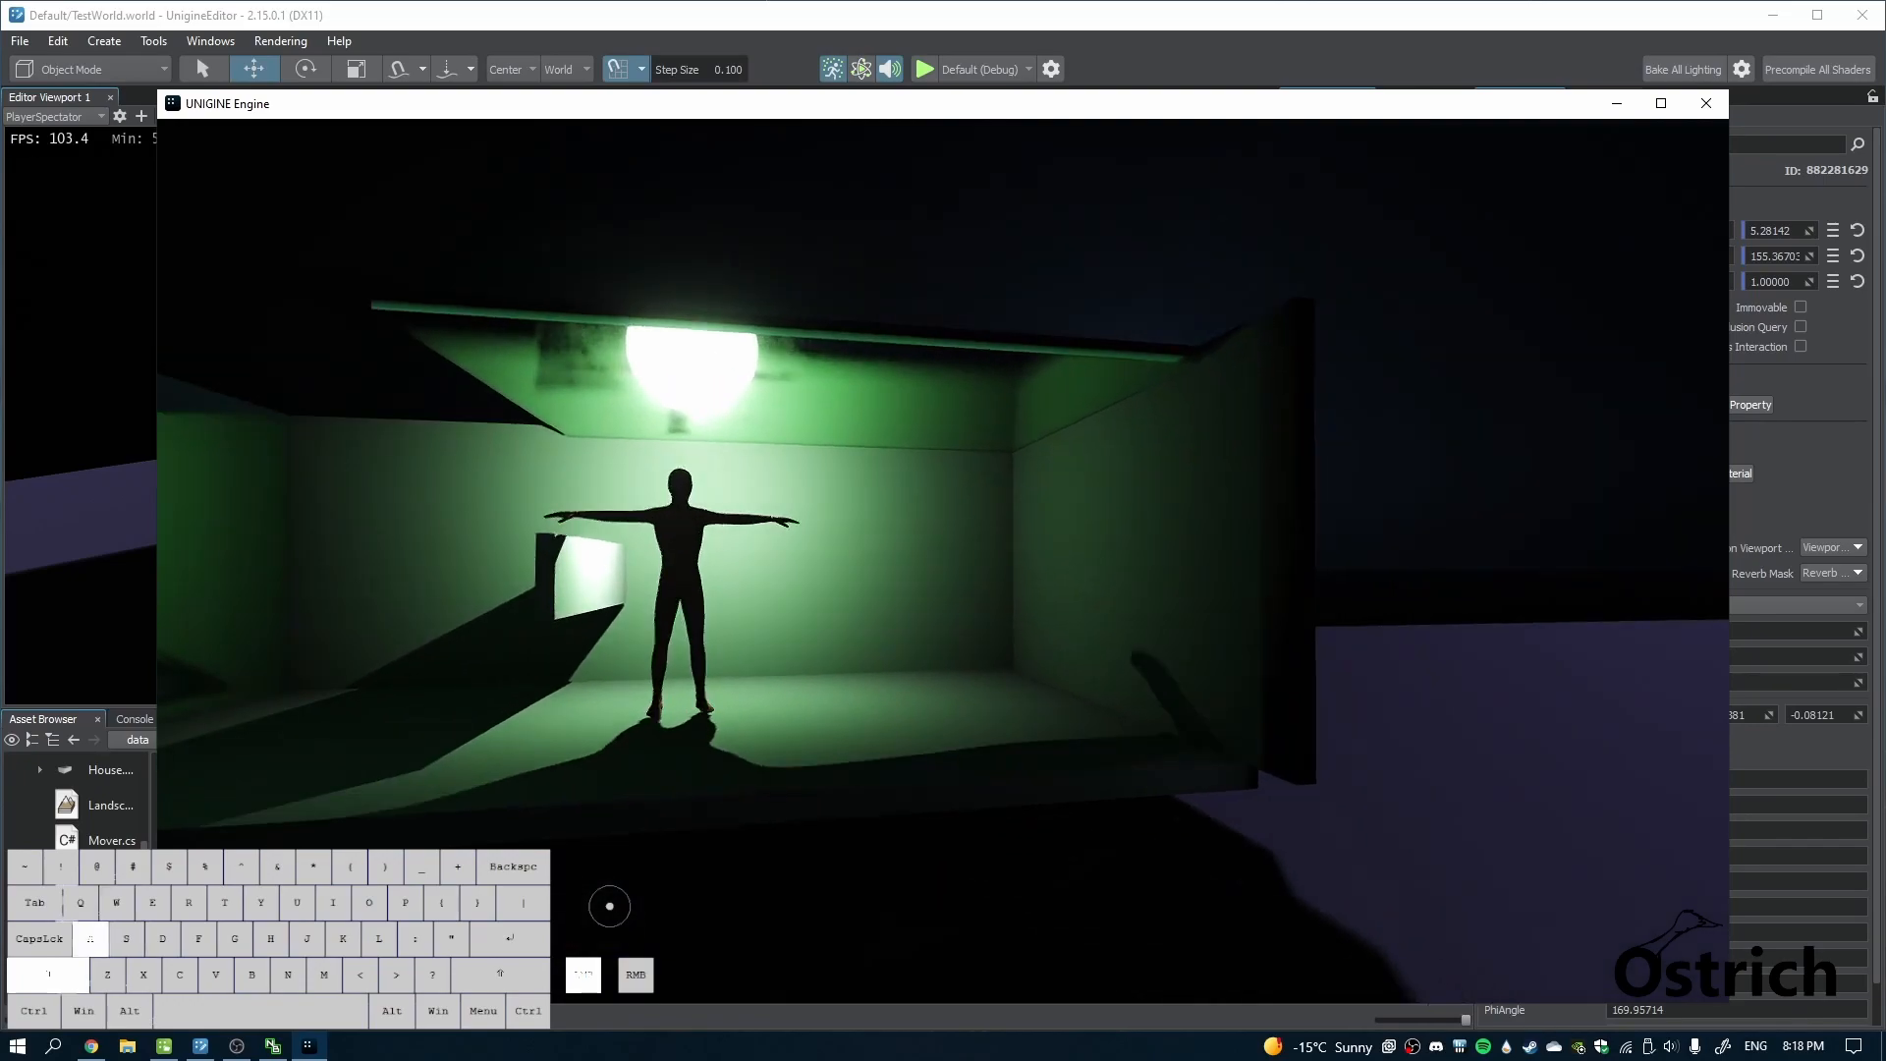
{"action": "key", "text": "shift+w"}
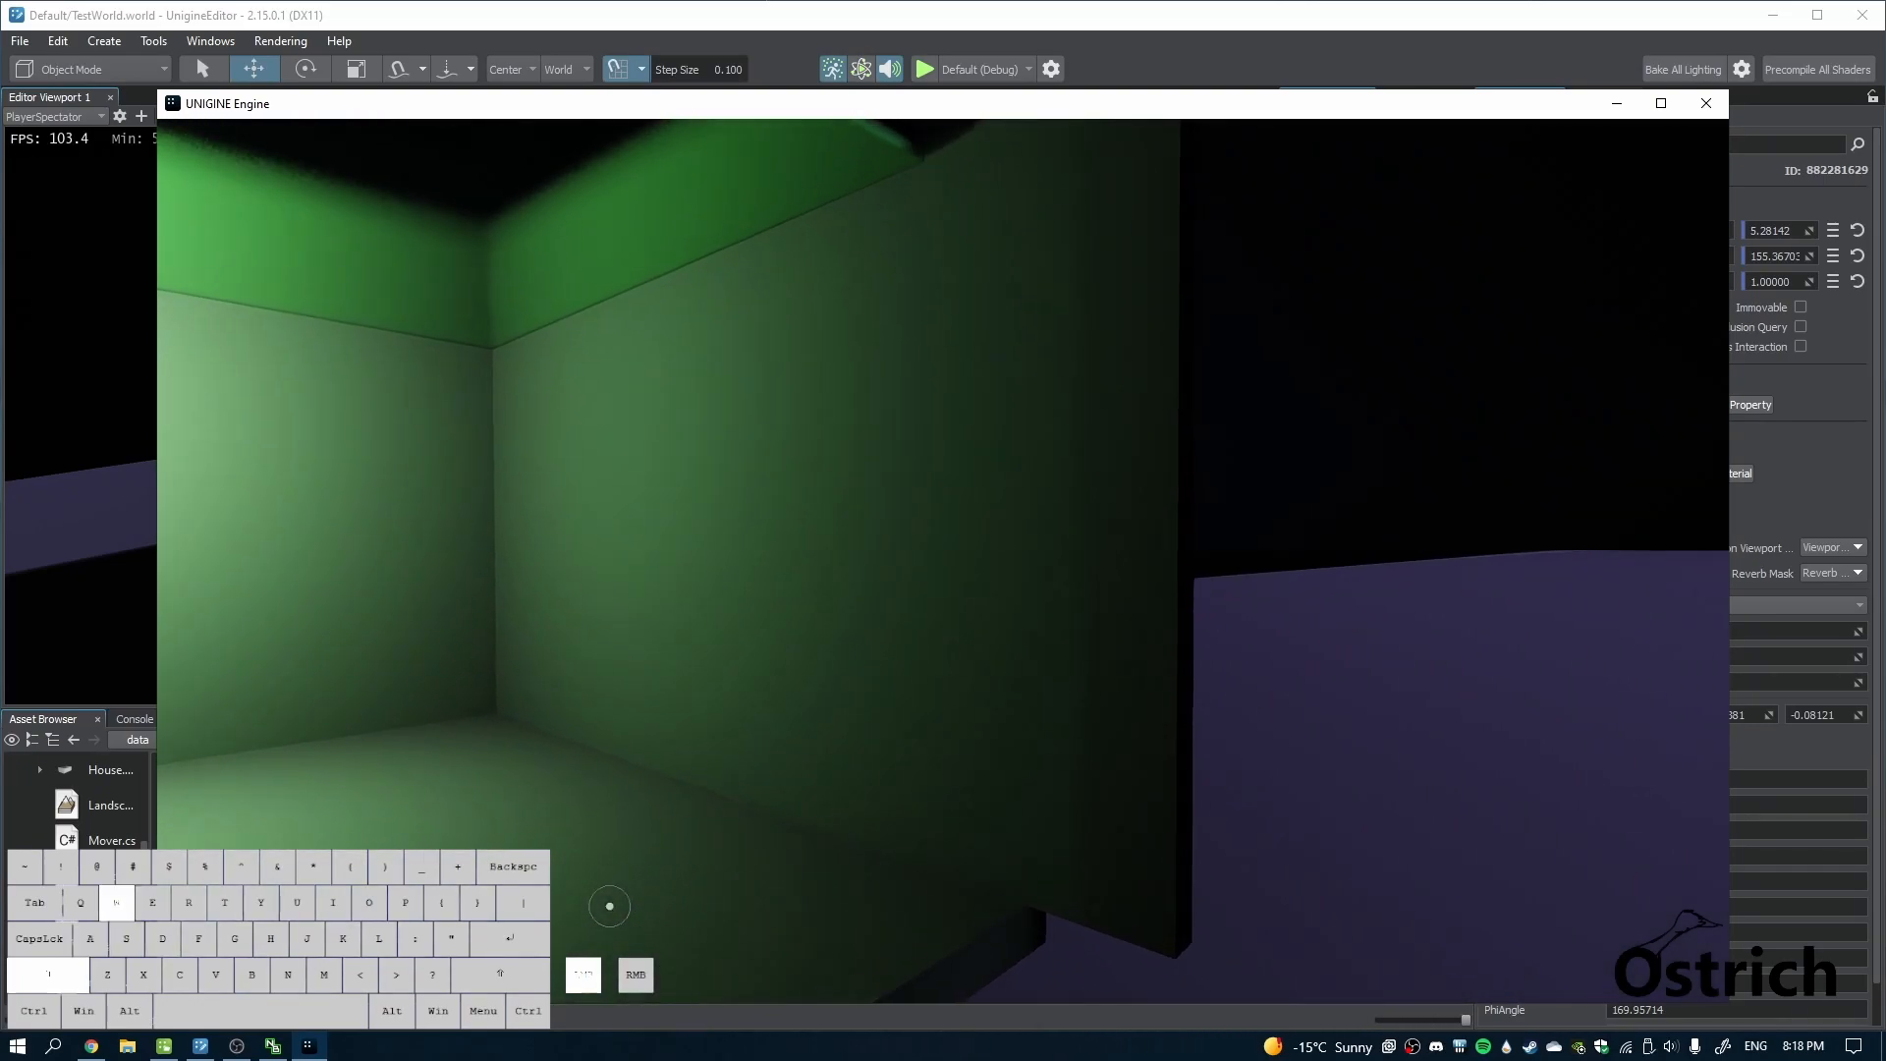
{"action": "key", "text": "a"}
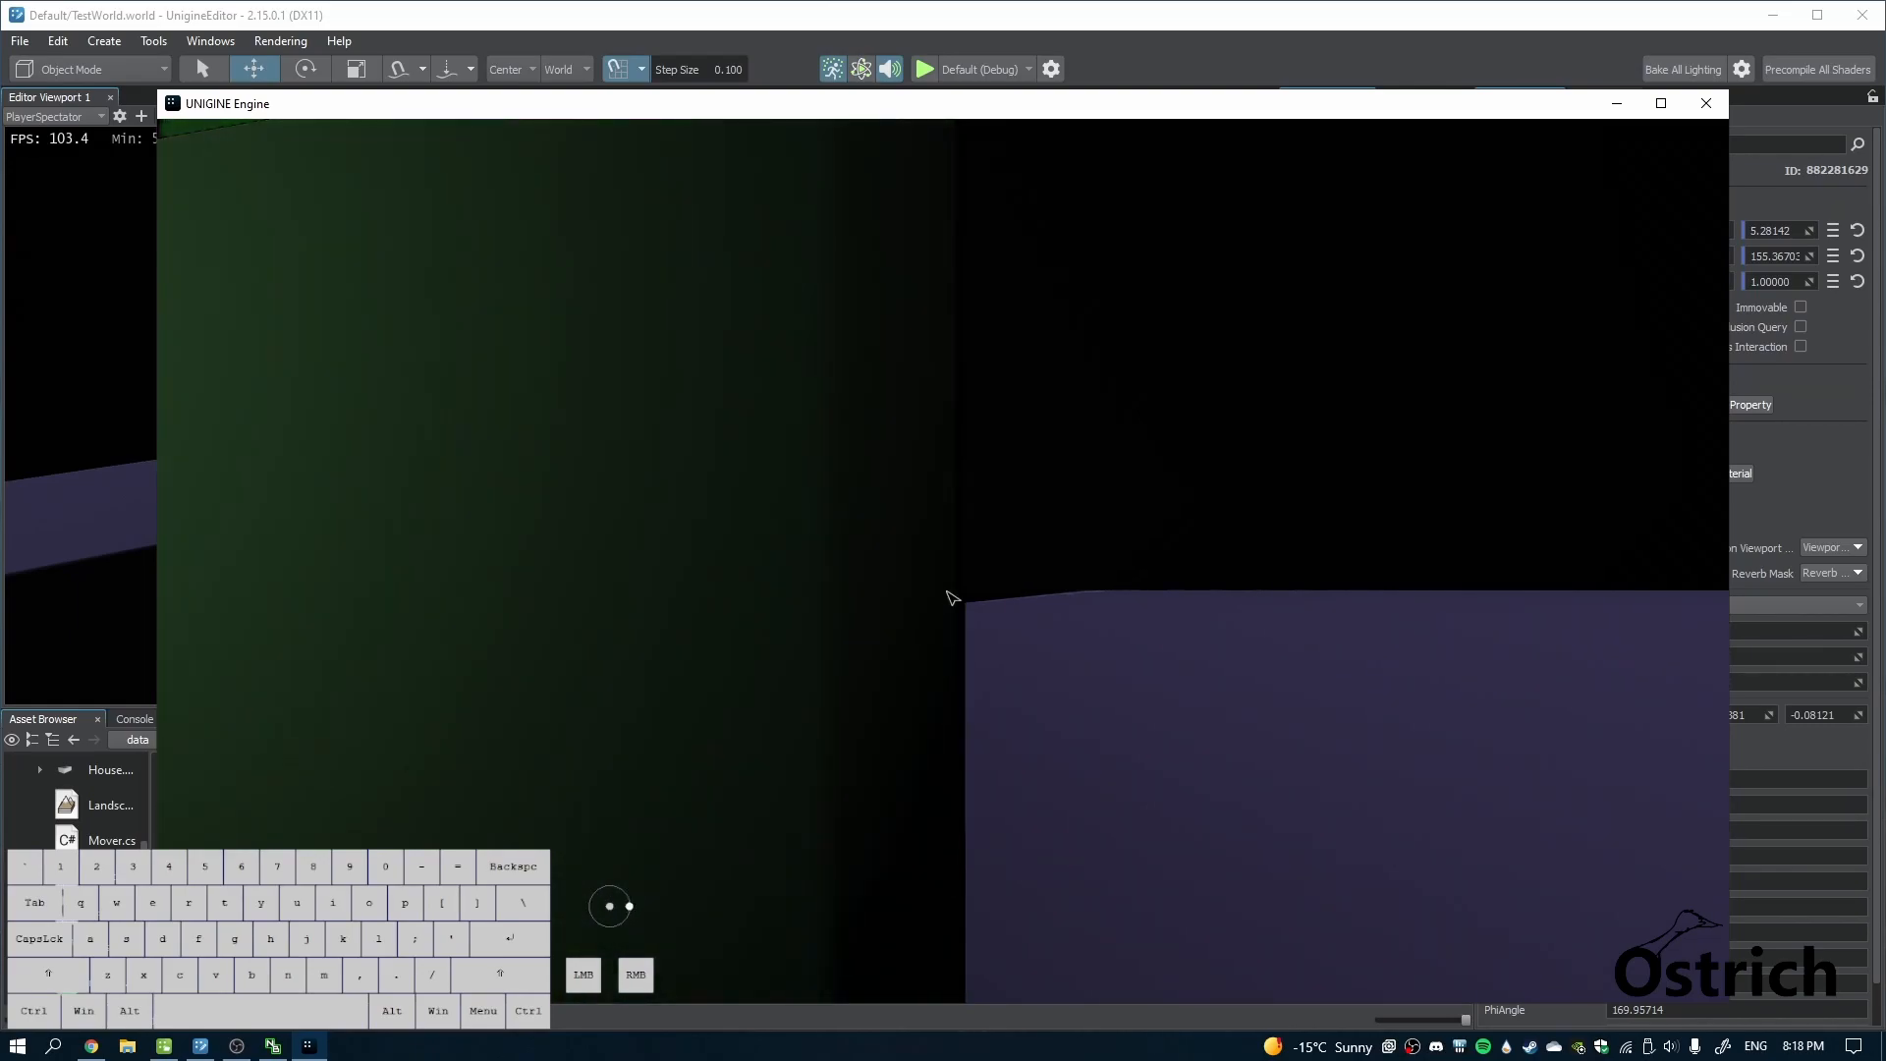
Return to the editor and inspect the Night voxel probe's settings and the wall edge and room interior around it
{"action": "left_click", "coordinate": [1042, 5]}
{"action": "right_click_drag", "start_coordinate": [641, 488], "coordinate": [1064, 459]}
{"action": "key", "text": "w"}
{"action": "key", "text": "a"}
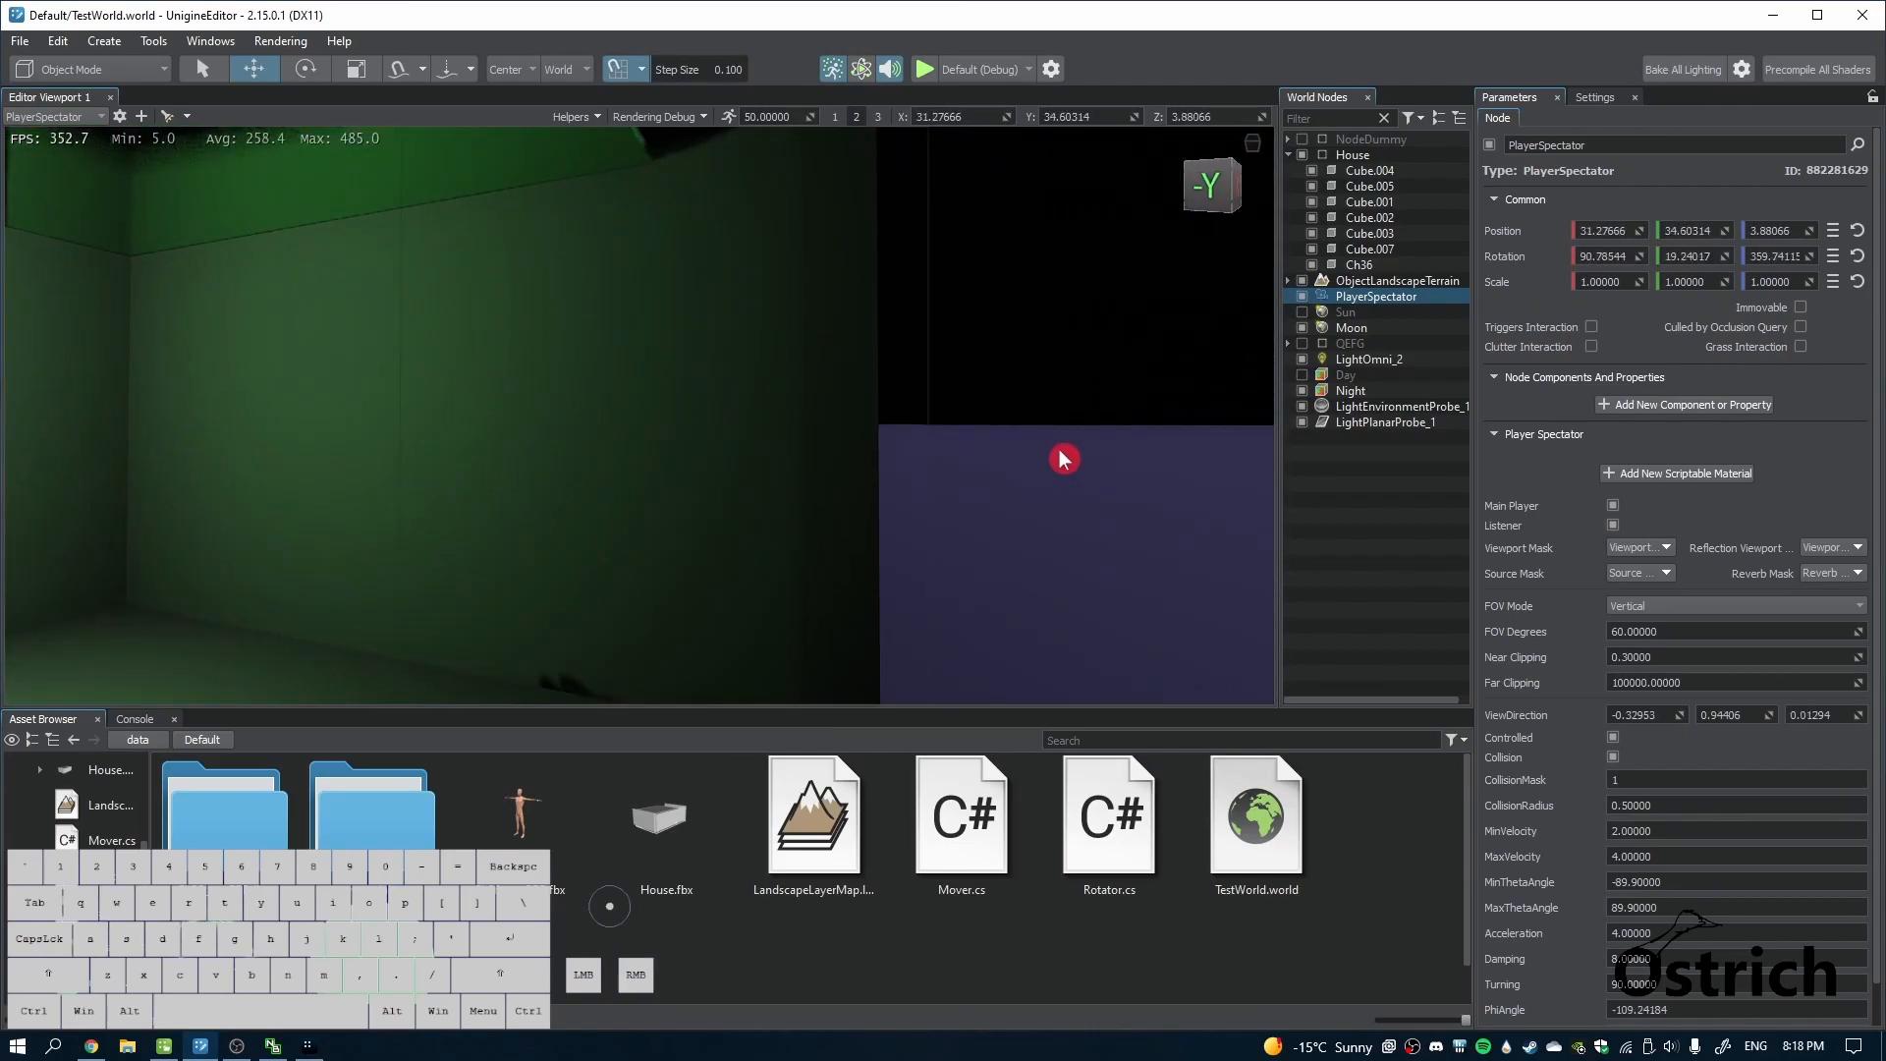
{"action": "left_click", "coordinate": [1361, 411]}
{"action": "left_click", "coordinate": [1351, 392]}
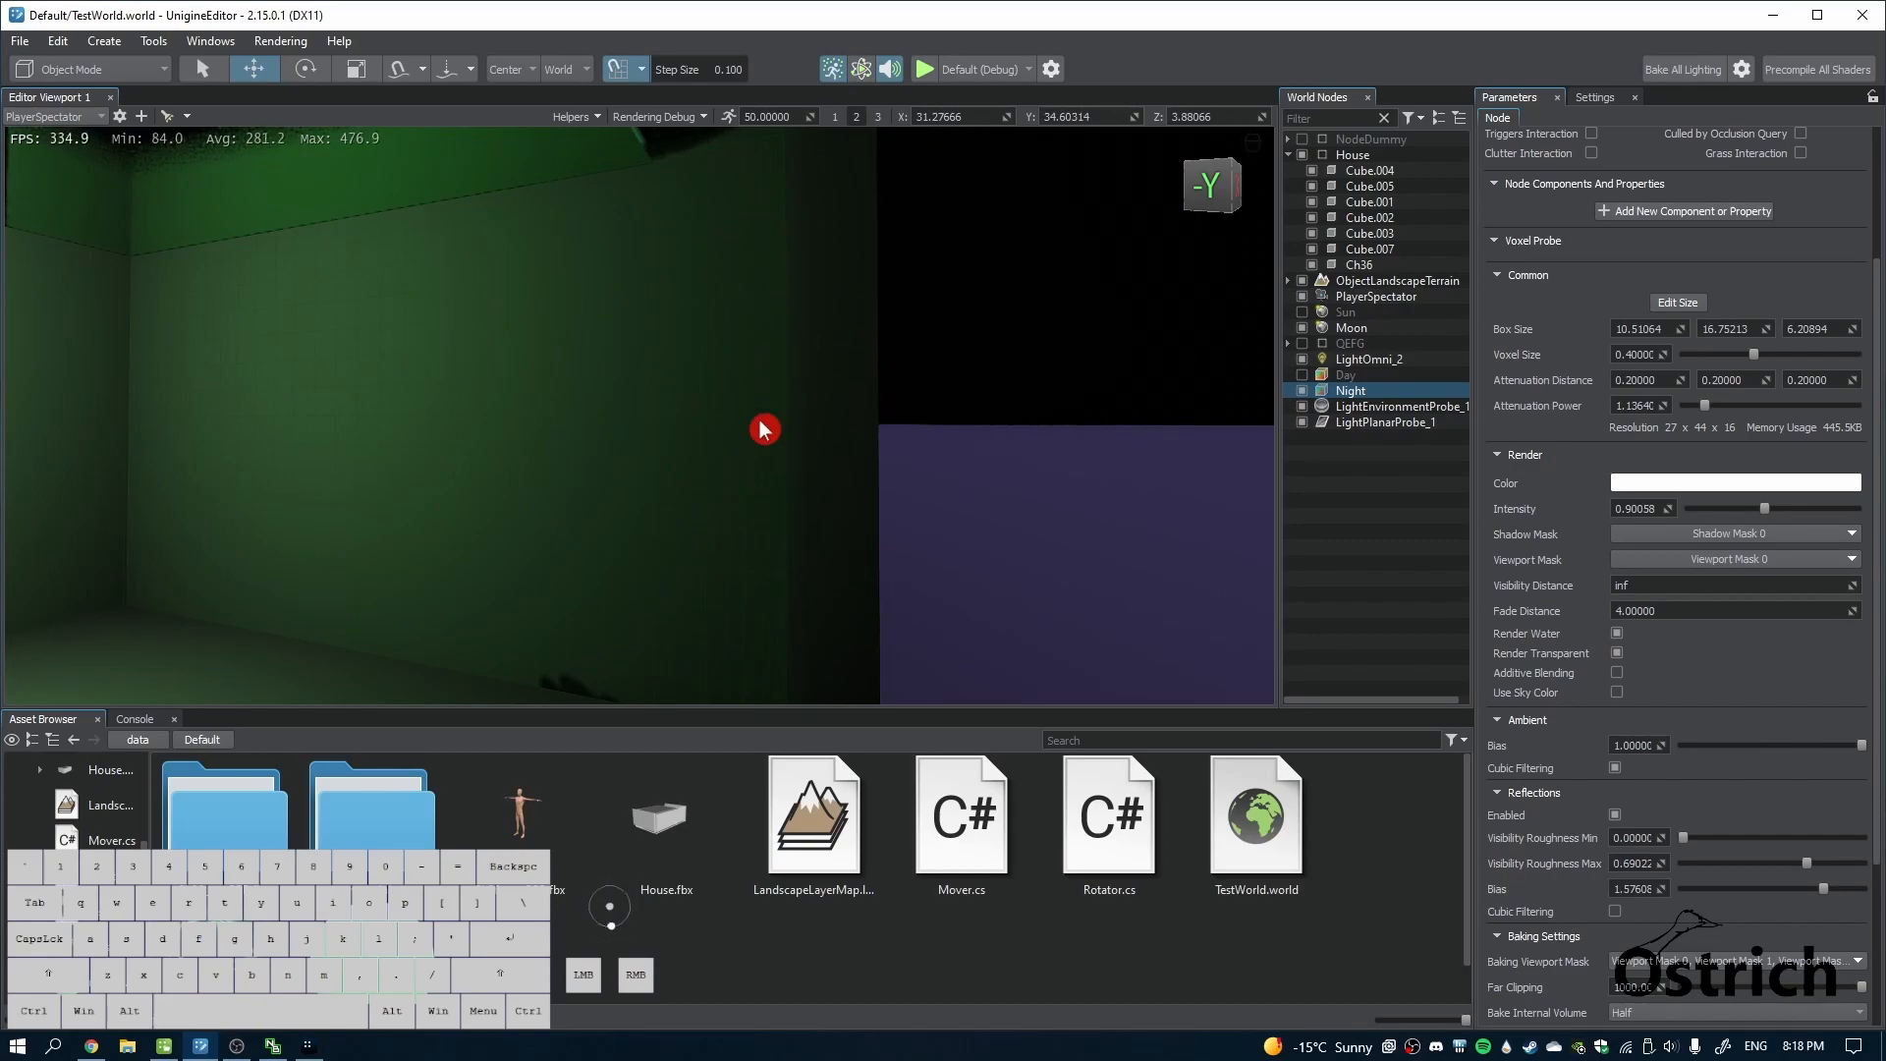
{"action": "right_click_drag", "start_coordinate": [867, 548], "coordinate": [245, 439]}
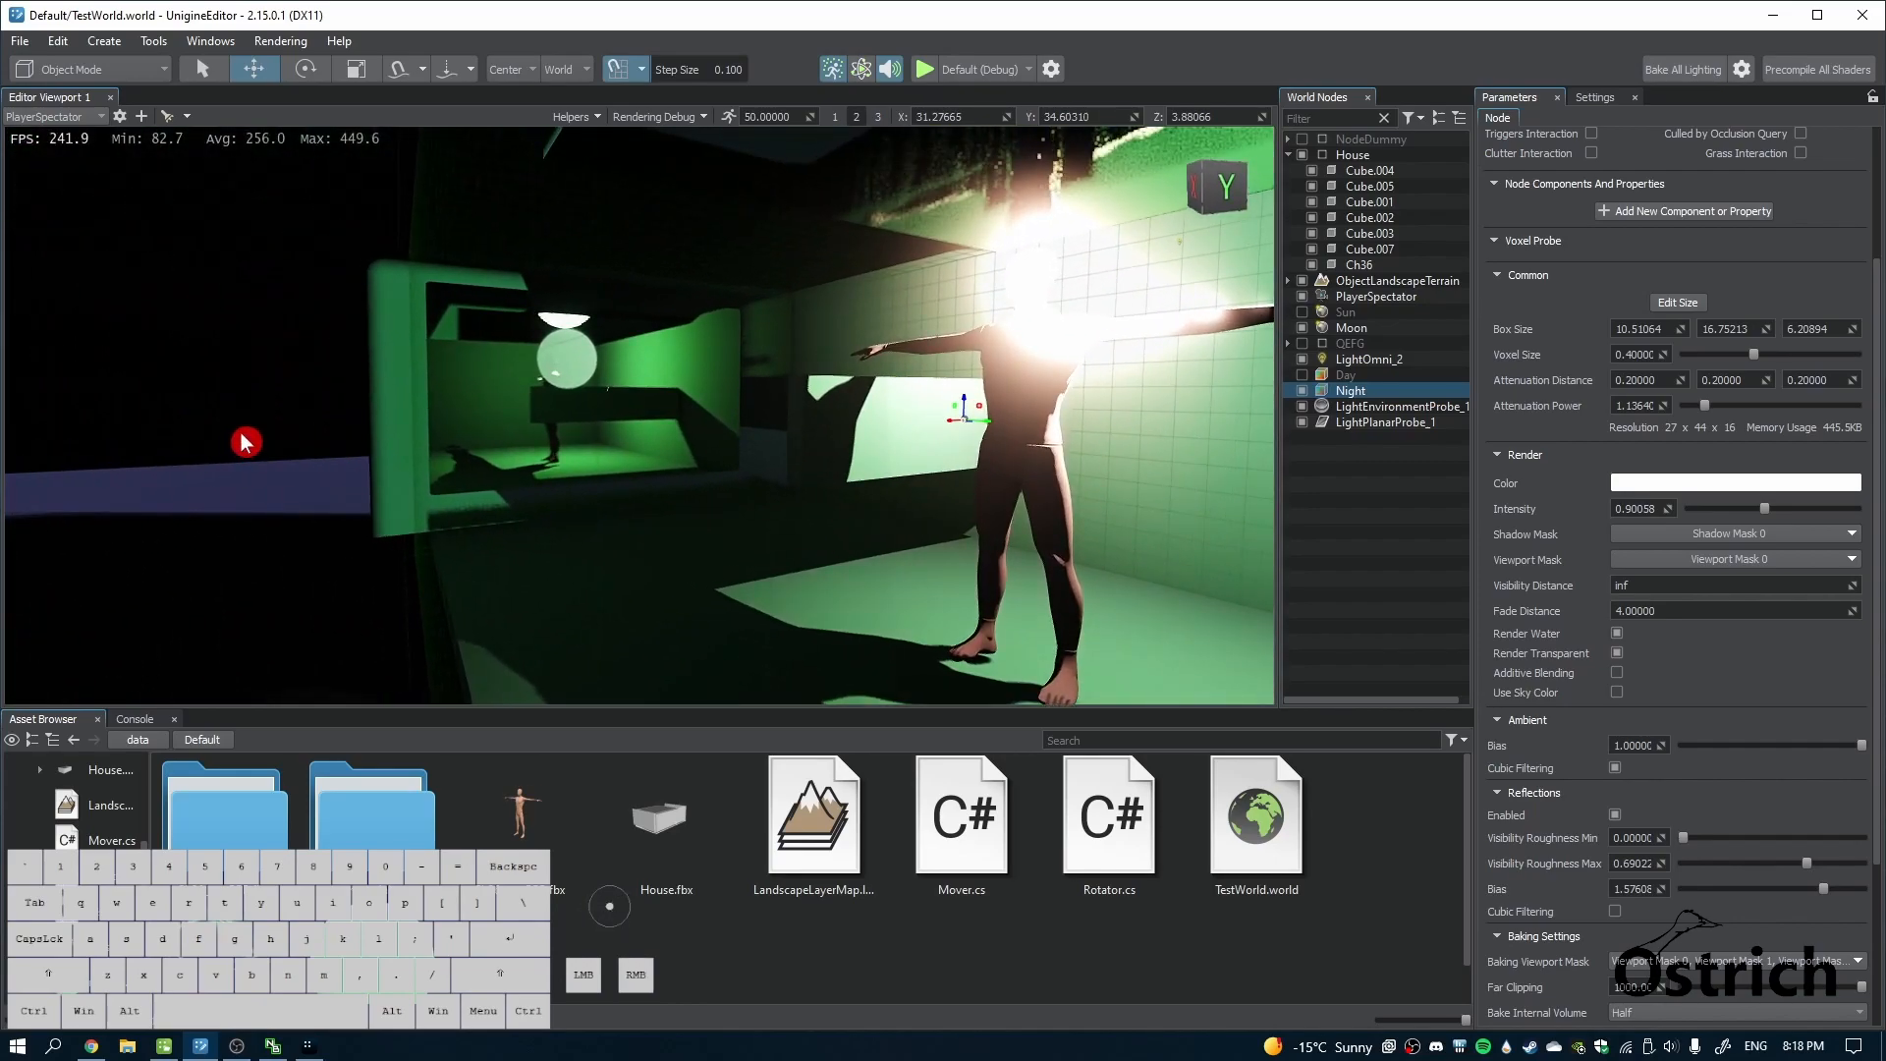
Pull in the LightEnvironmentProbe_1 box face at the house's open outer side, giving a Z box projection size of about 10.63
{"action": "left_click", "coordinate": [1384, 407]}
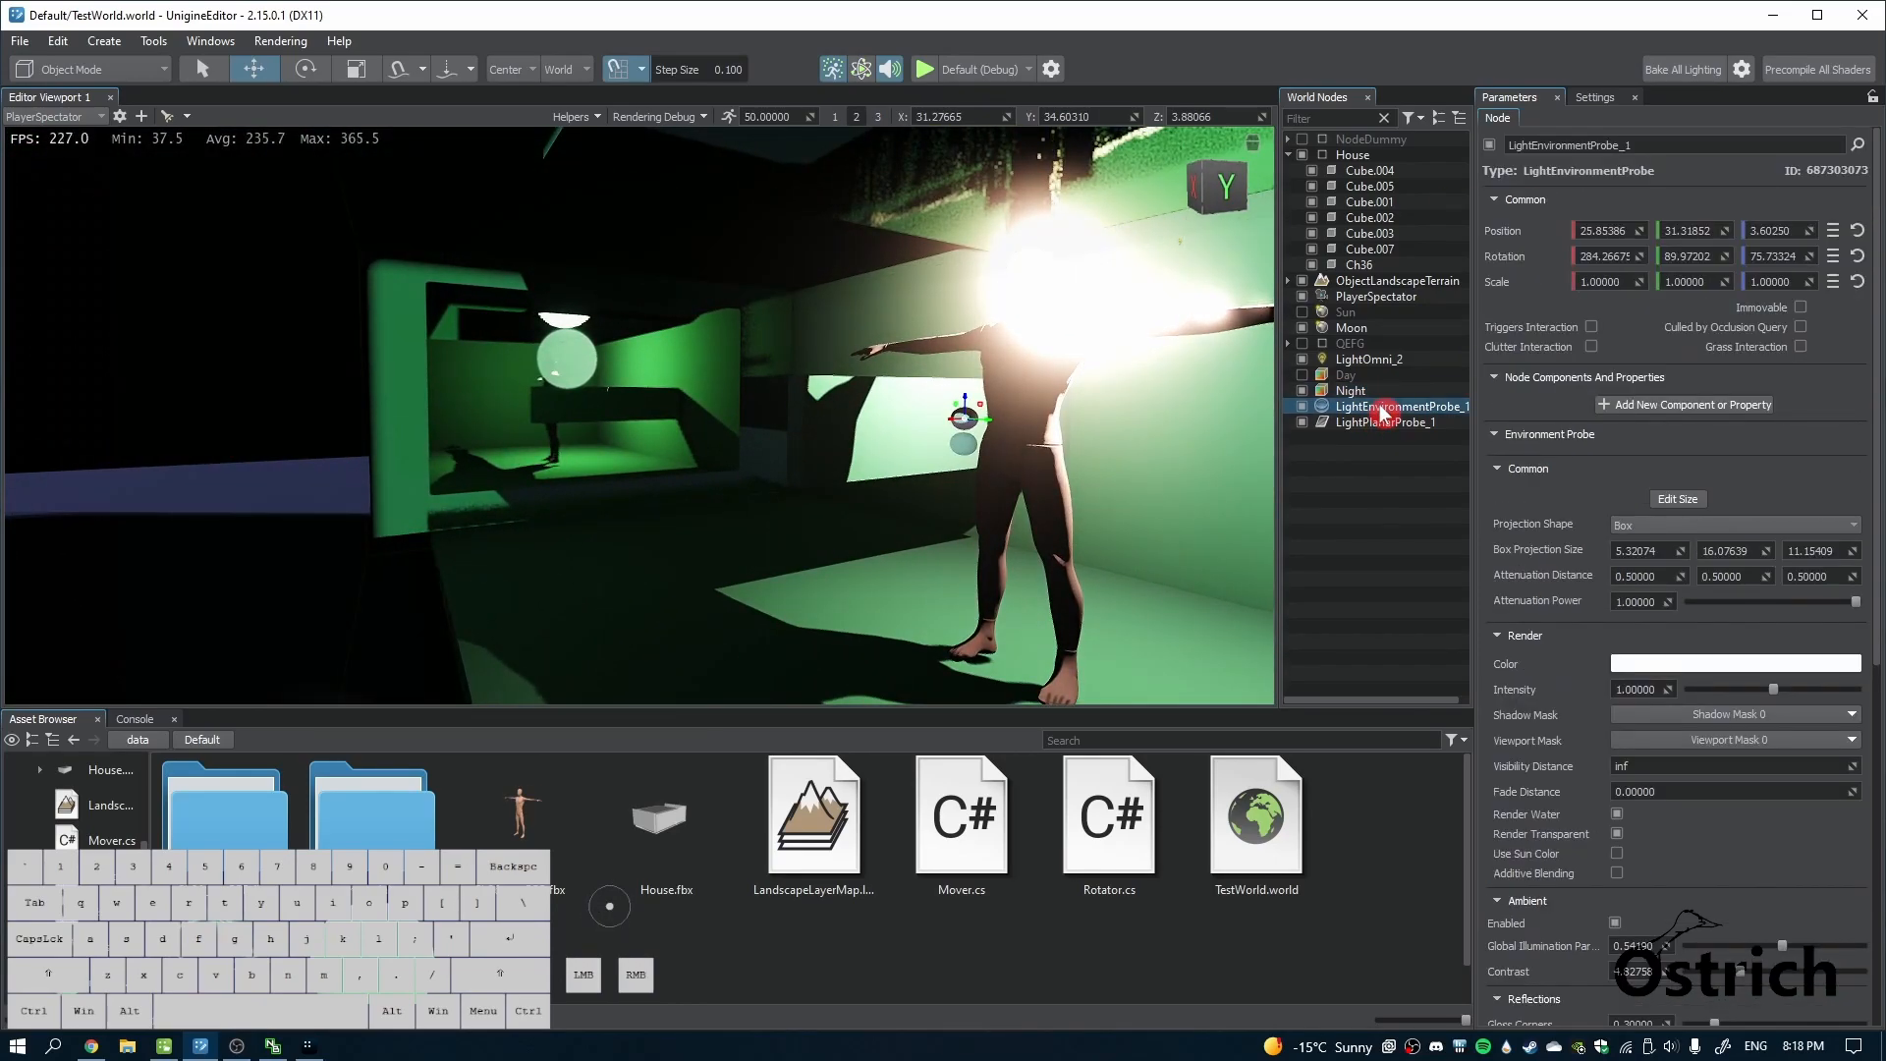
{"action": "left_click", "coordinate": [1692, 499]}
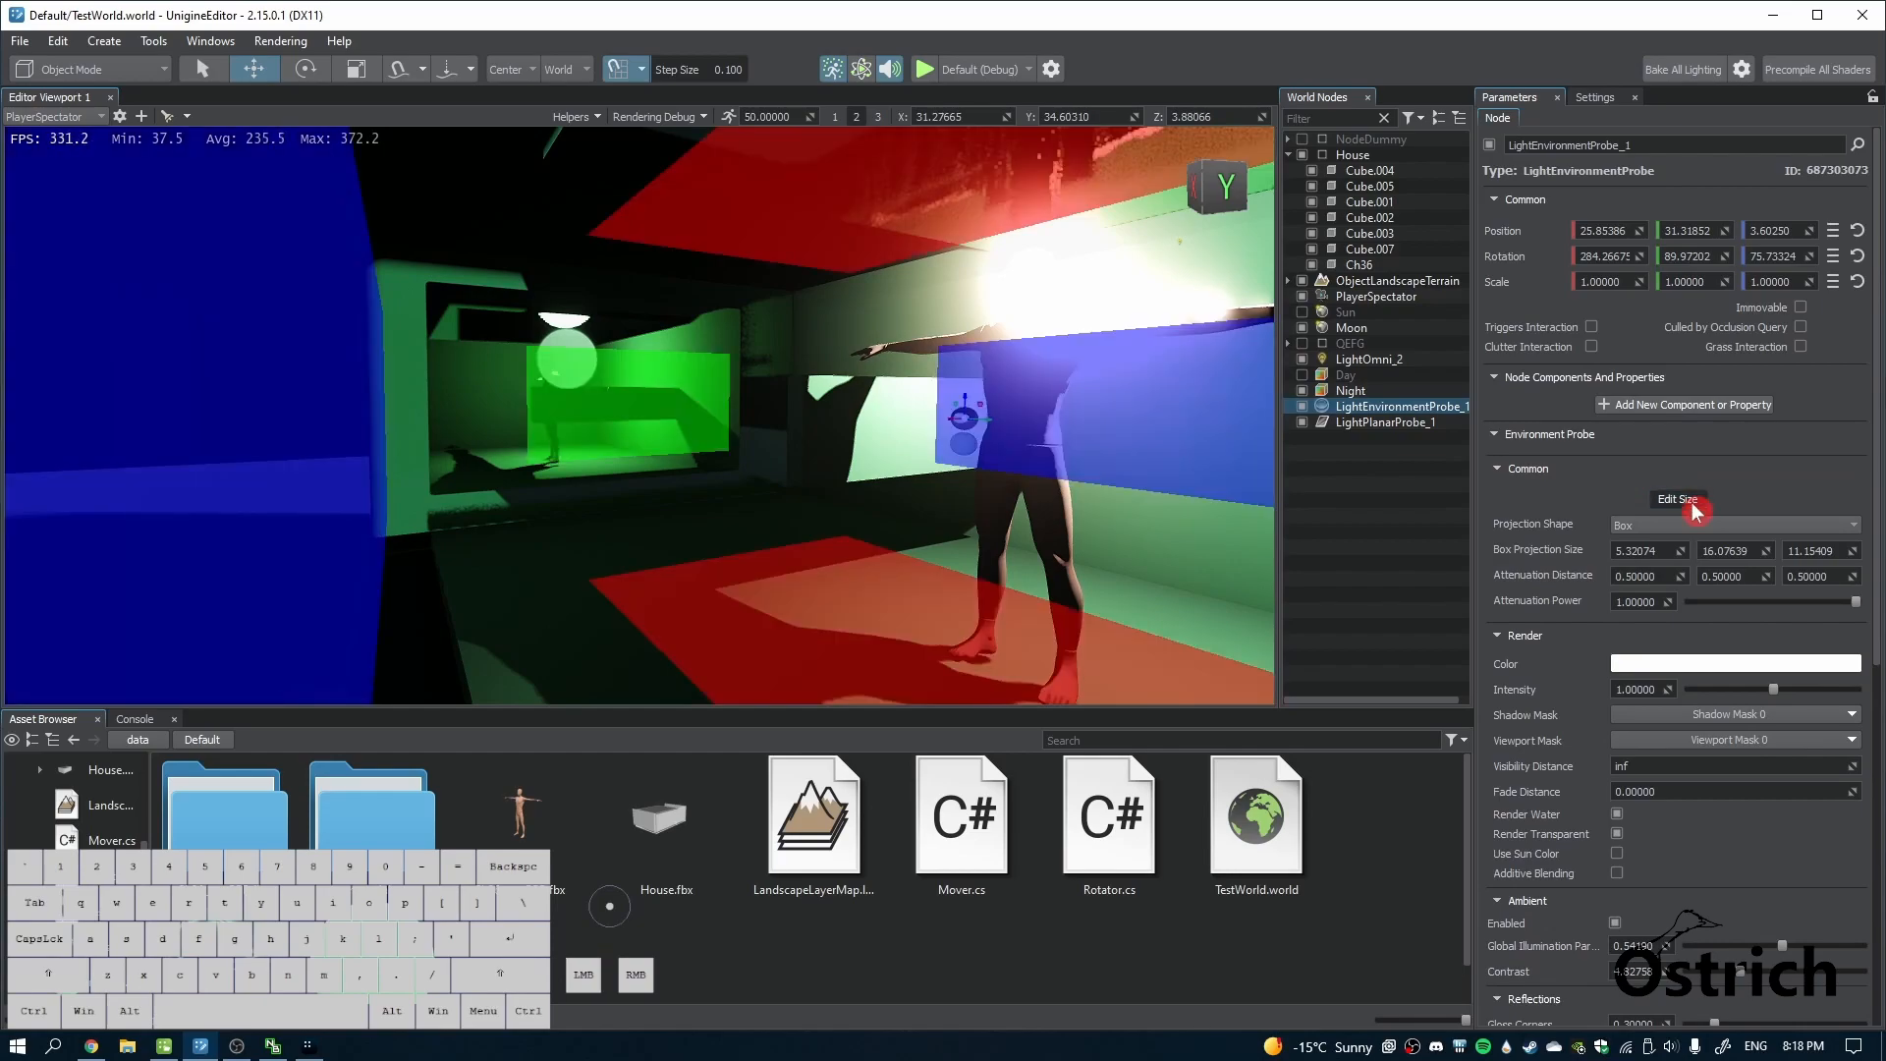
{"action": "left_click_drag", "start_coordinate": [316, 481], "coordinate": [421, 473]}
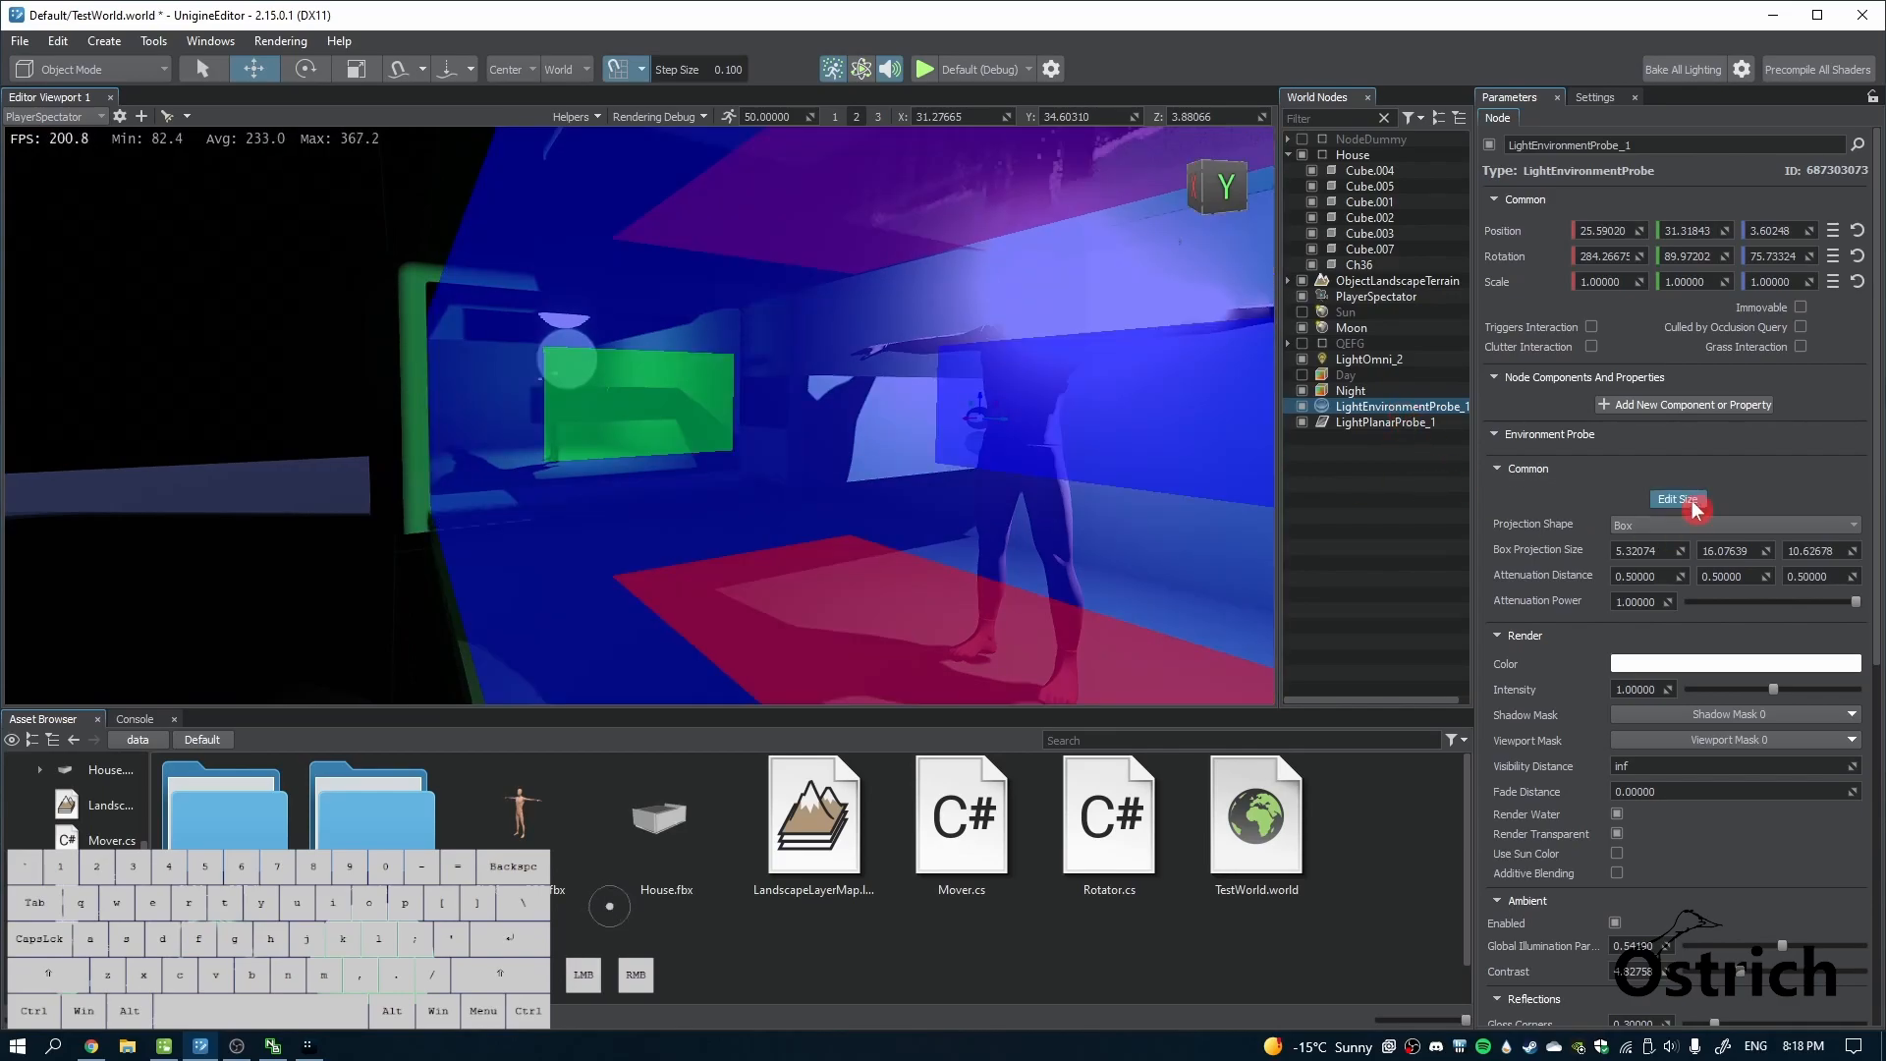
{"action": "left_click", "coordinate": [1678, 499]}
Toggle the environment probe and the Night voxel probe off and on to compare their effect on the end wall's edge
{"action": "right_click_drag", "start_coordinate": [518, 506], "coordinate": [1263, 496]}
{"action": "left_click", "coordinate": [1303, 406]}
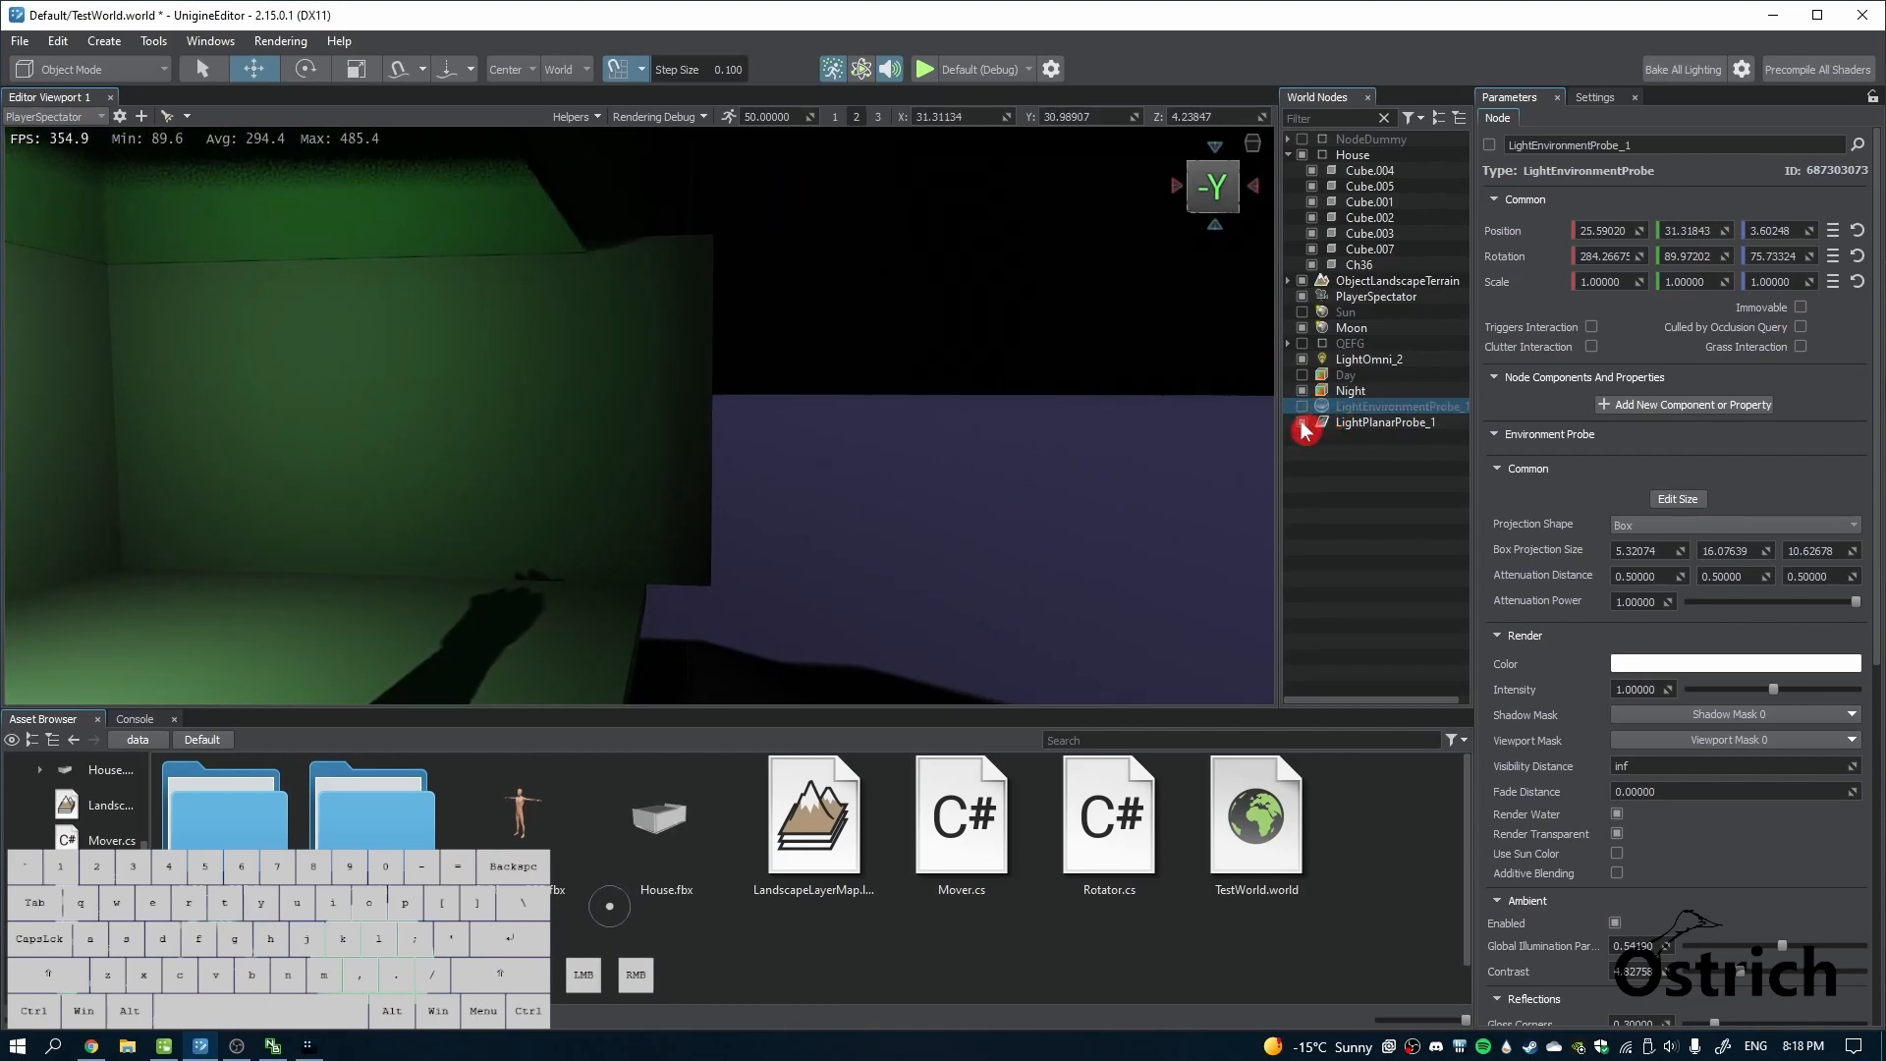
{"action": "left_click", "coordinate": [1302, 376]}
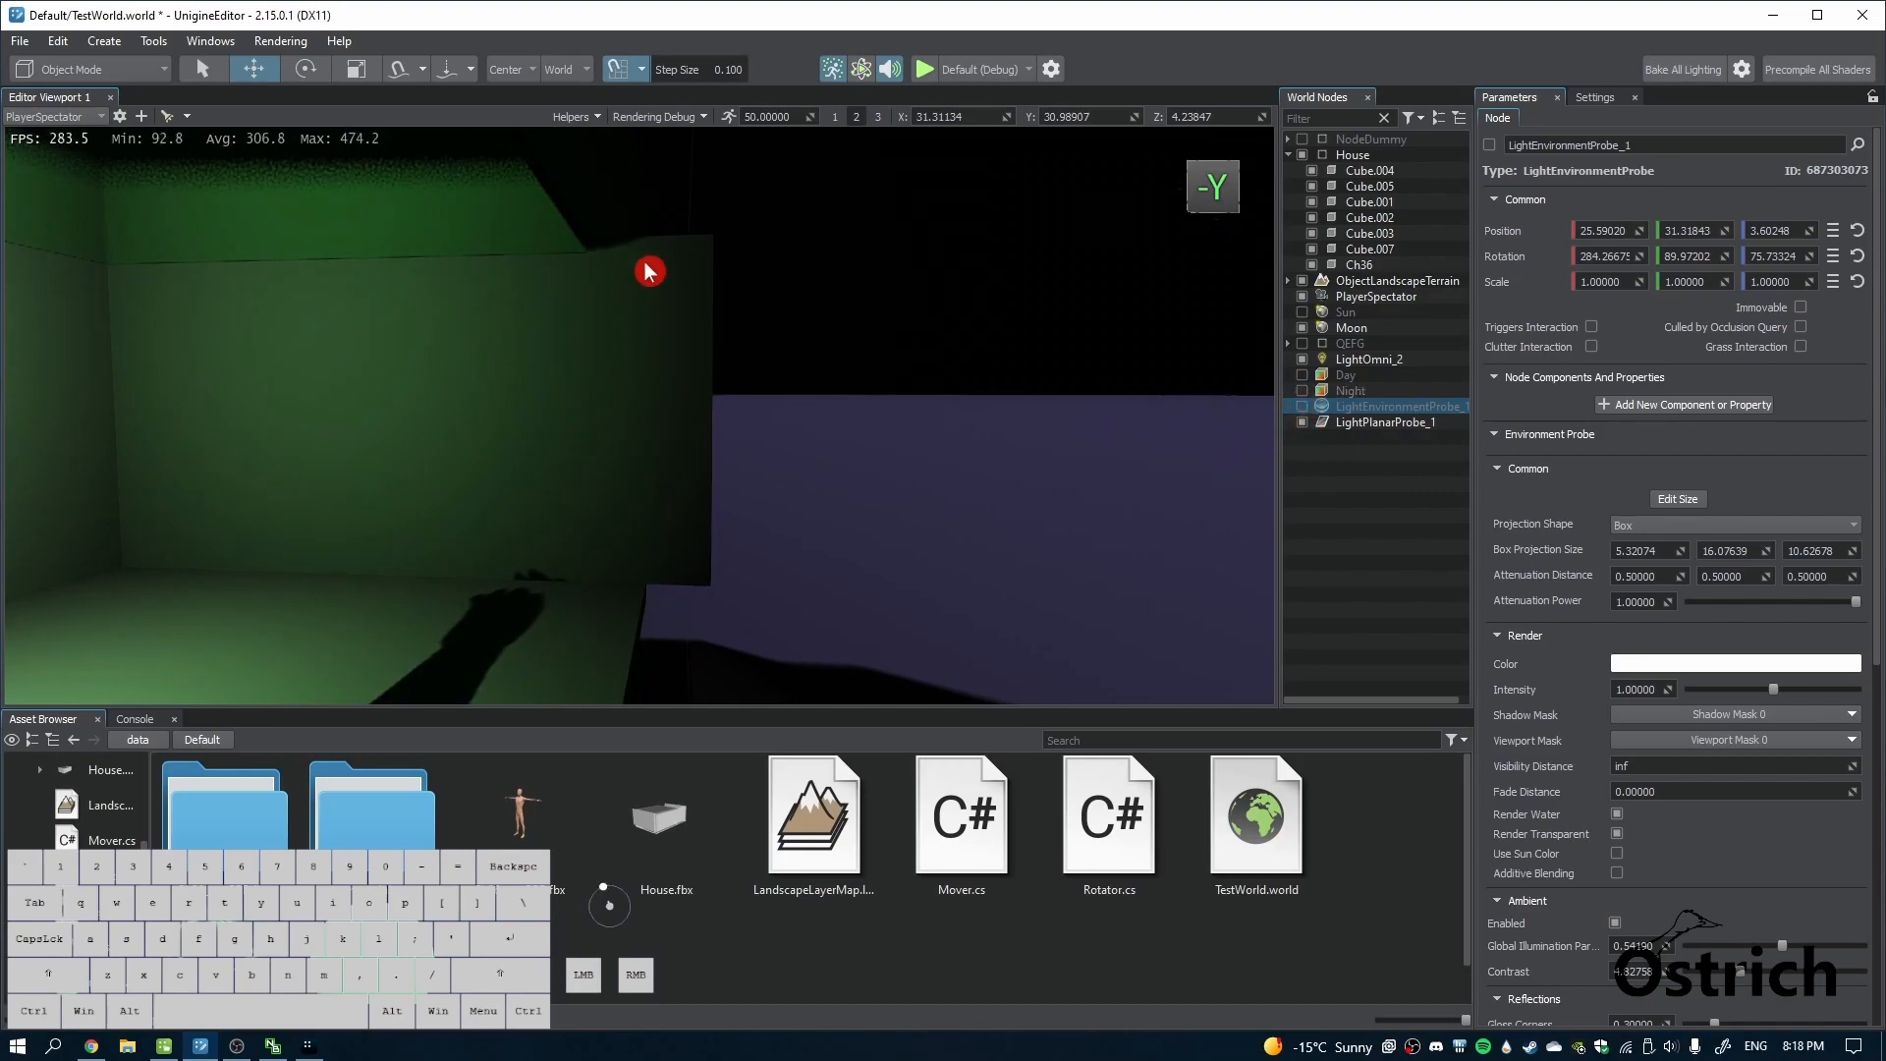
{"action": "left_click", "coordinate": [1347, 390]}
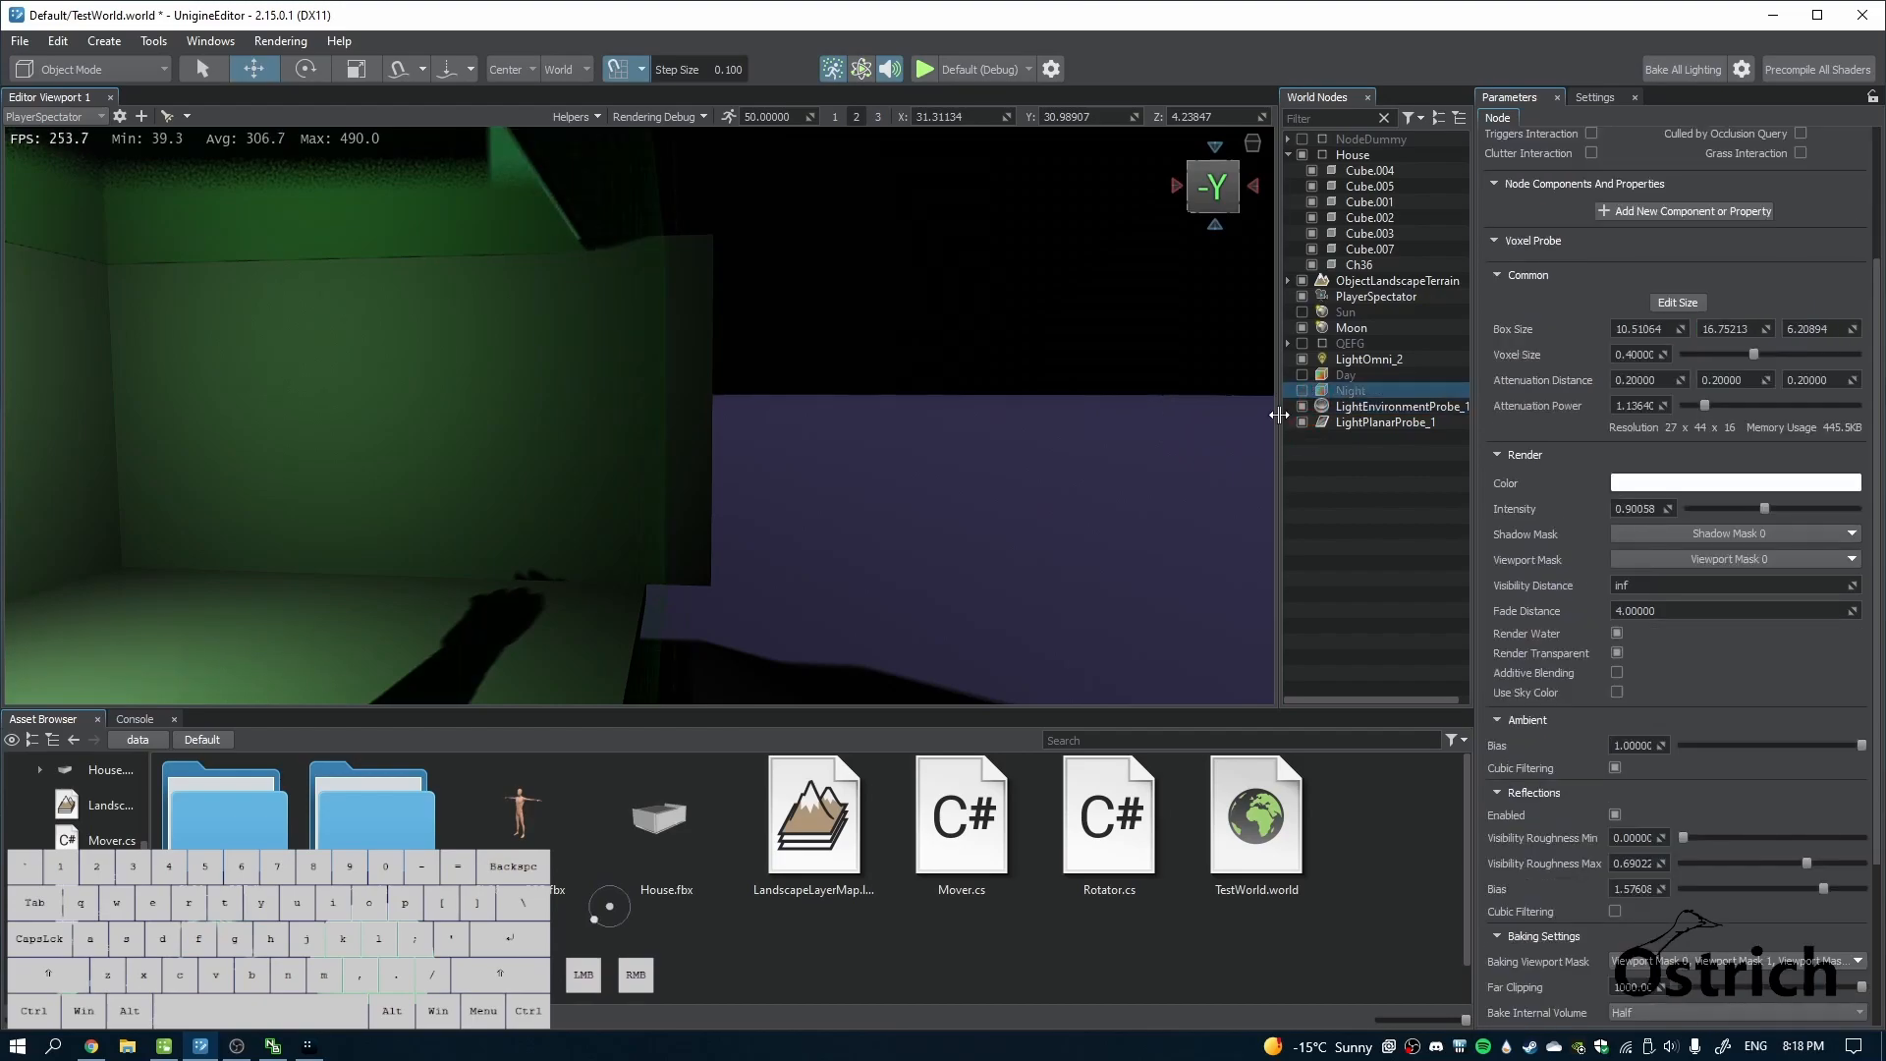
{"action": "right_click_drag", "start_coordinate": [972, 450], "coordinate": [829, 493]}
Save the world and frame the lit room with the figure from outside the house
{"action": "key", "text": "ctrl+s"}
{"action": "right_click_drag", "start_coordinate": [864, 369], "coordinate": [638, 390]}
{"action": "key", "text": "s"}
{"action": "key", "text": "a"}
{"action": "key", "text": "w"}
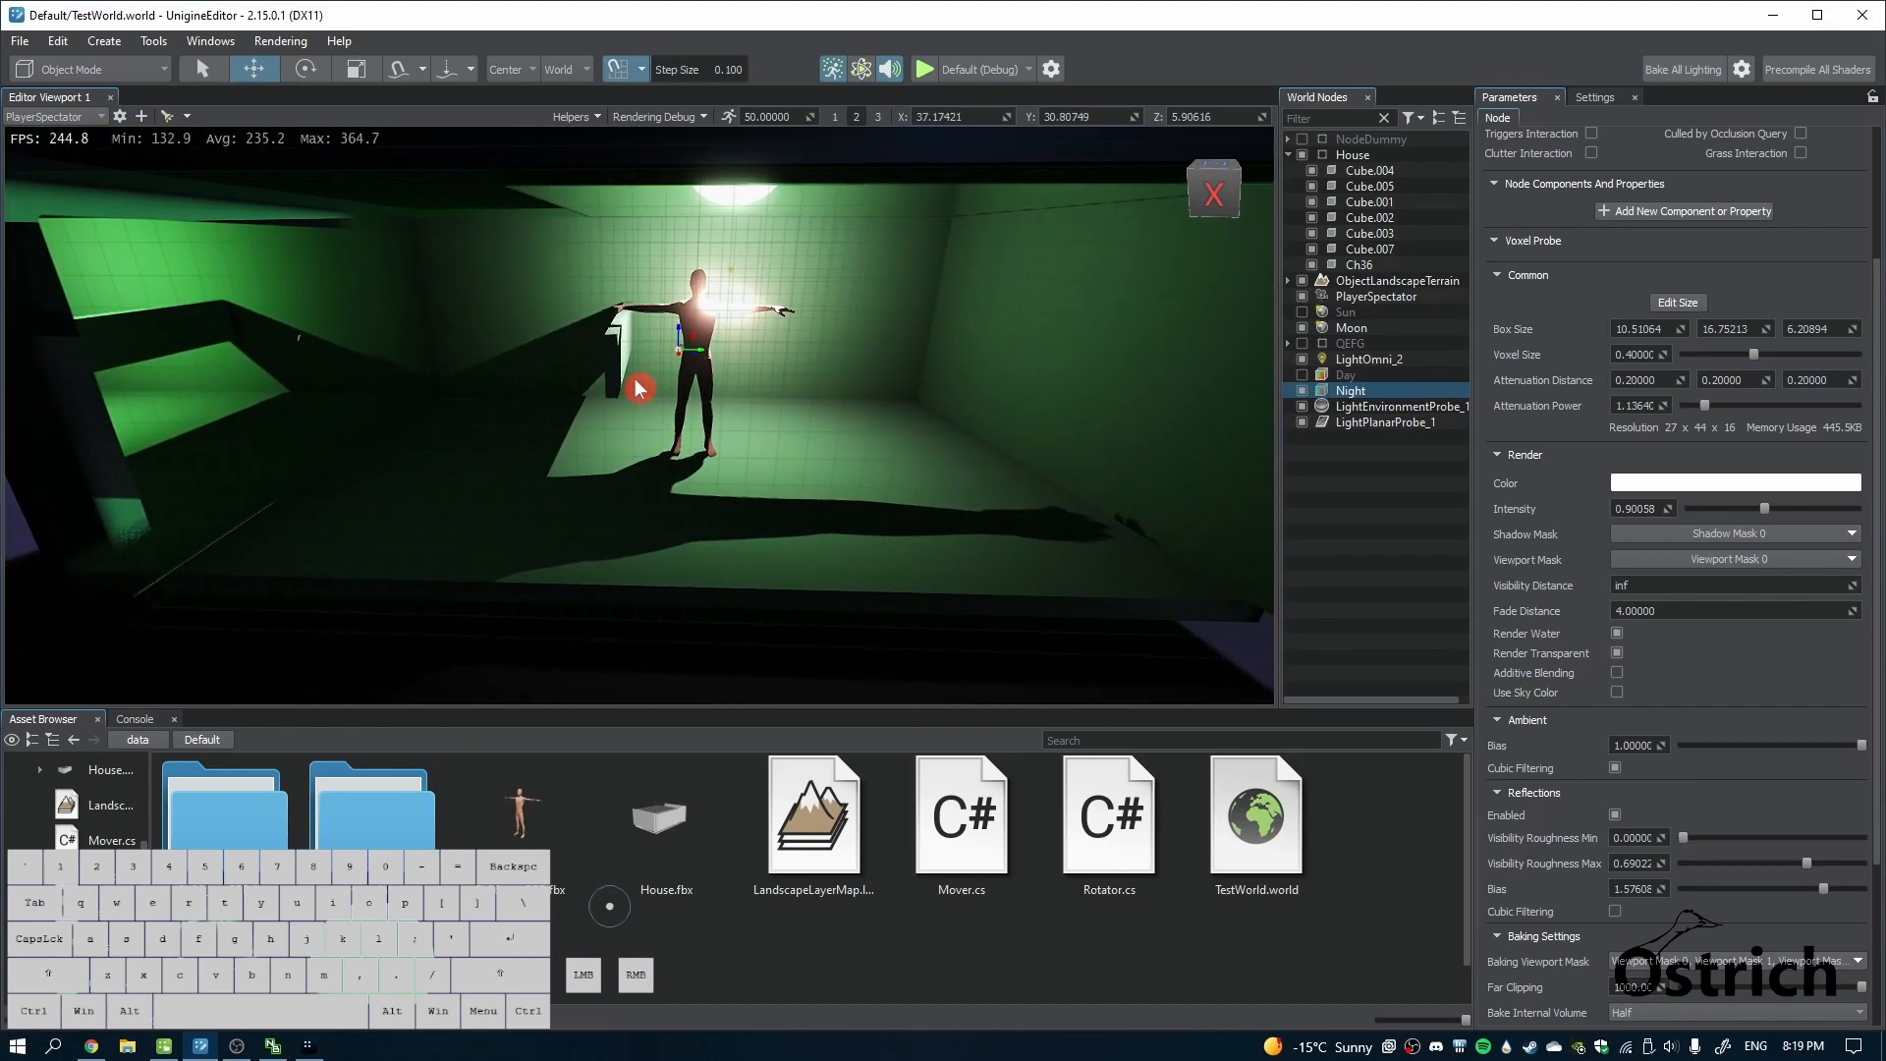
Switch to the running world window and back out of the house to examine the light's and figure's ceiling reflections
{"action": "key", "text": "alt+Tab"}
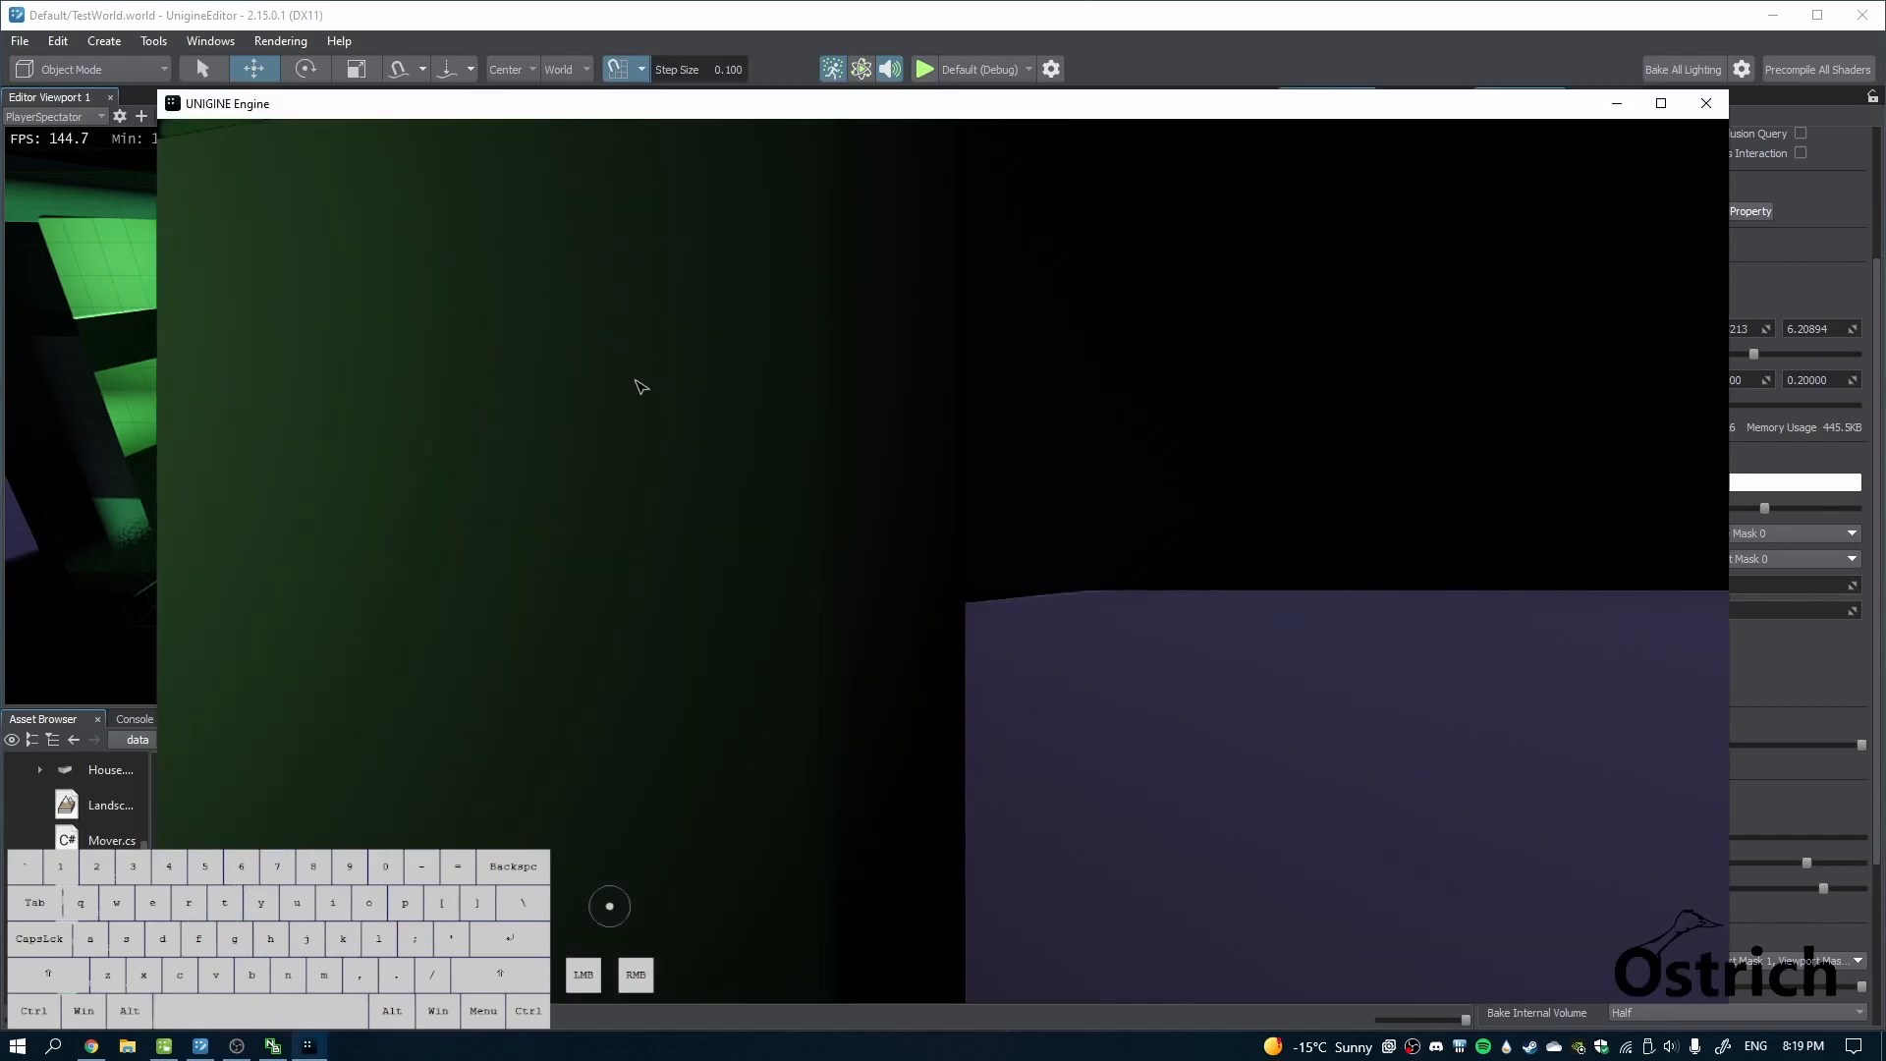
{"action": "left_click", "coordinate": [1067, 502]}
{"action": "key", "text": "s"}
{"action": "key", "text": "shift"}
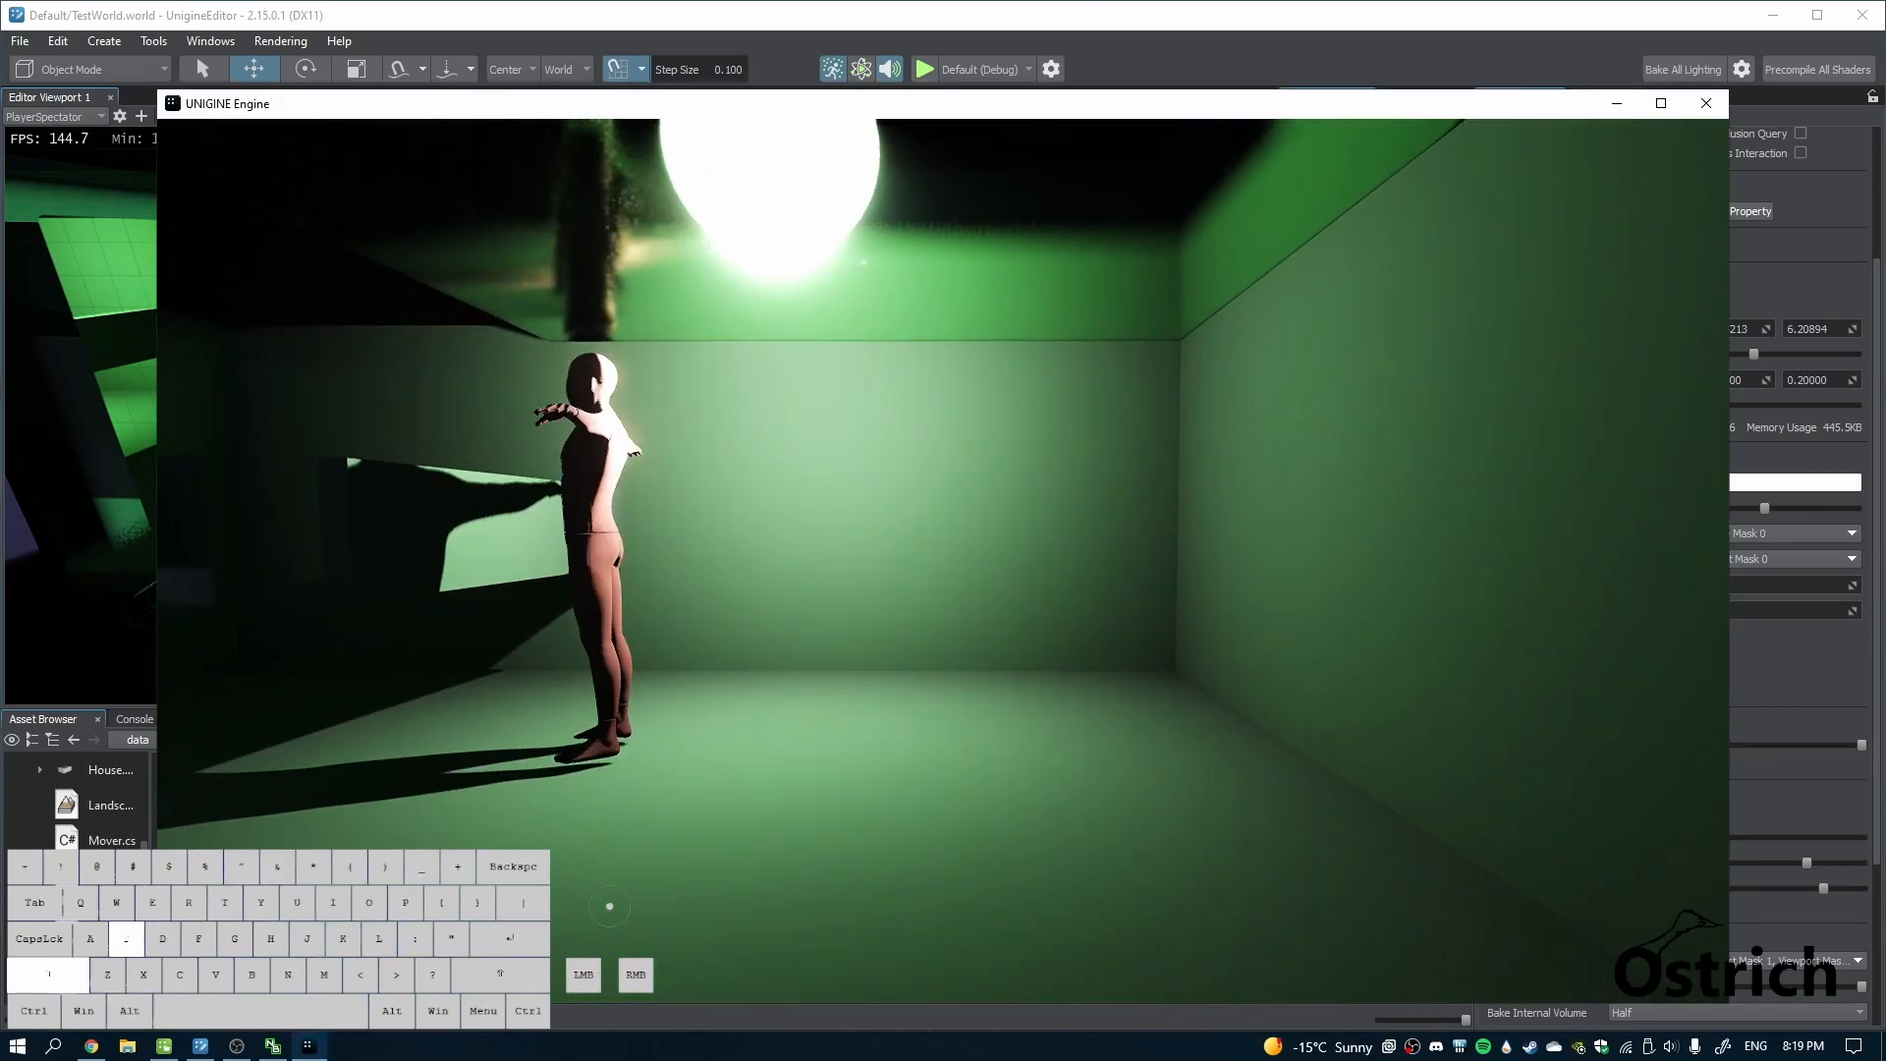
{"action": "key", "text": "a"}
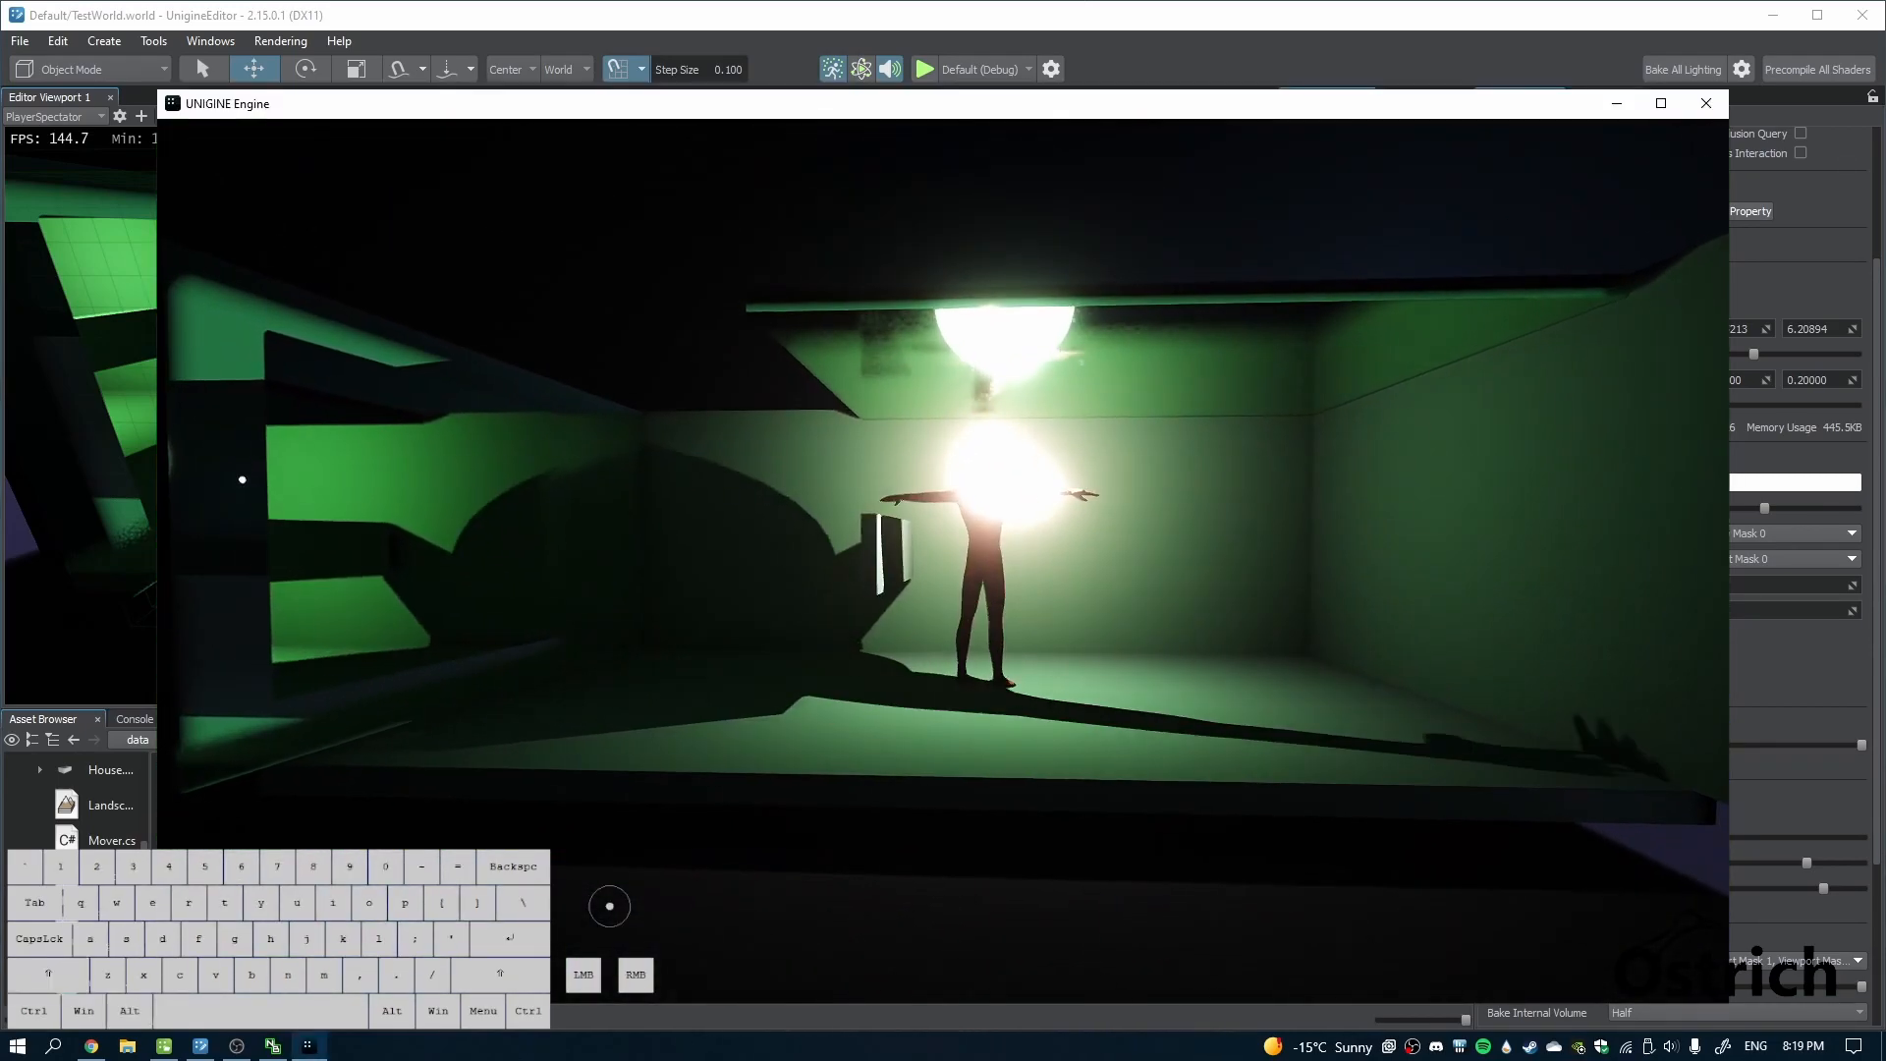